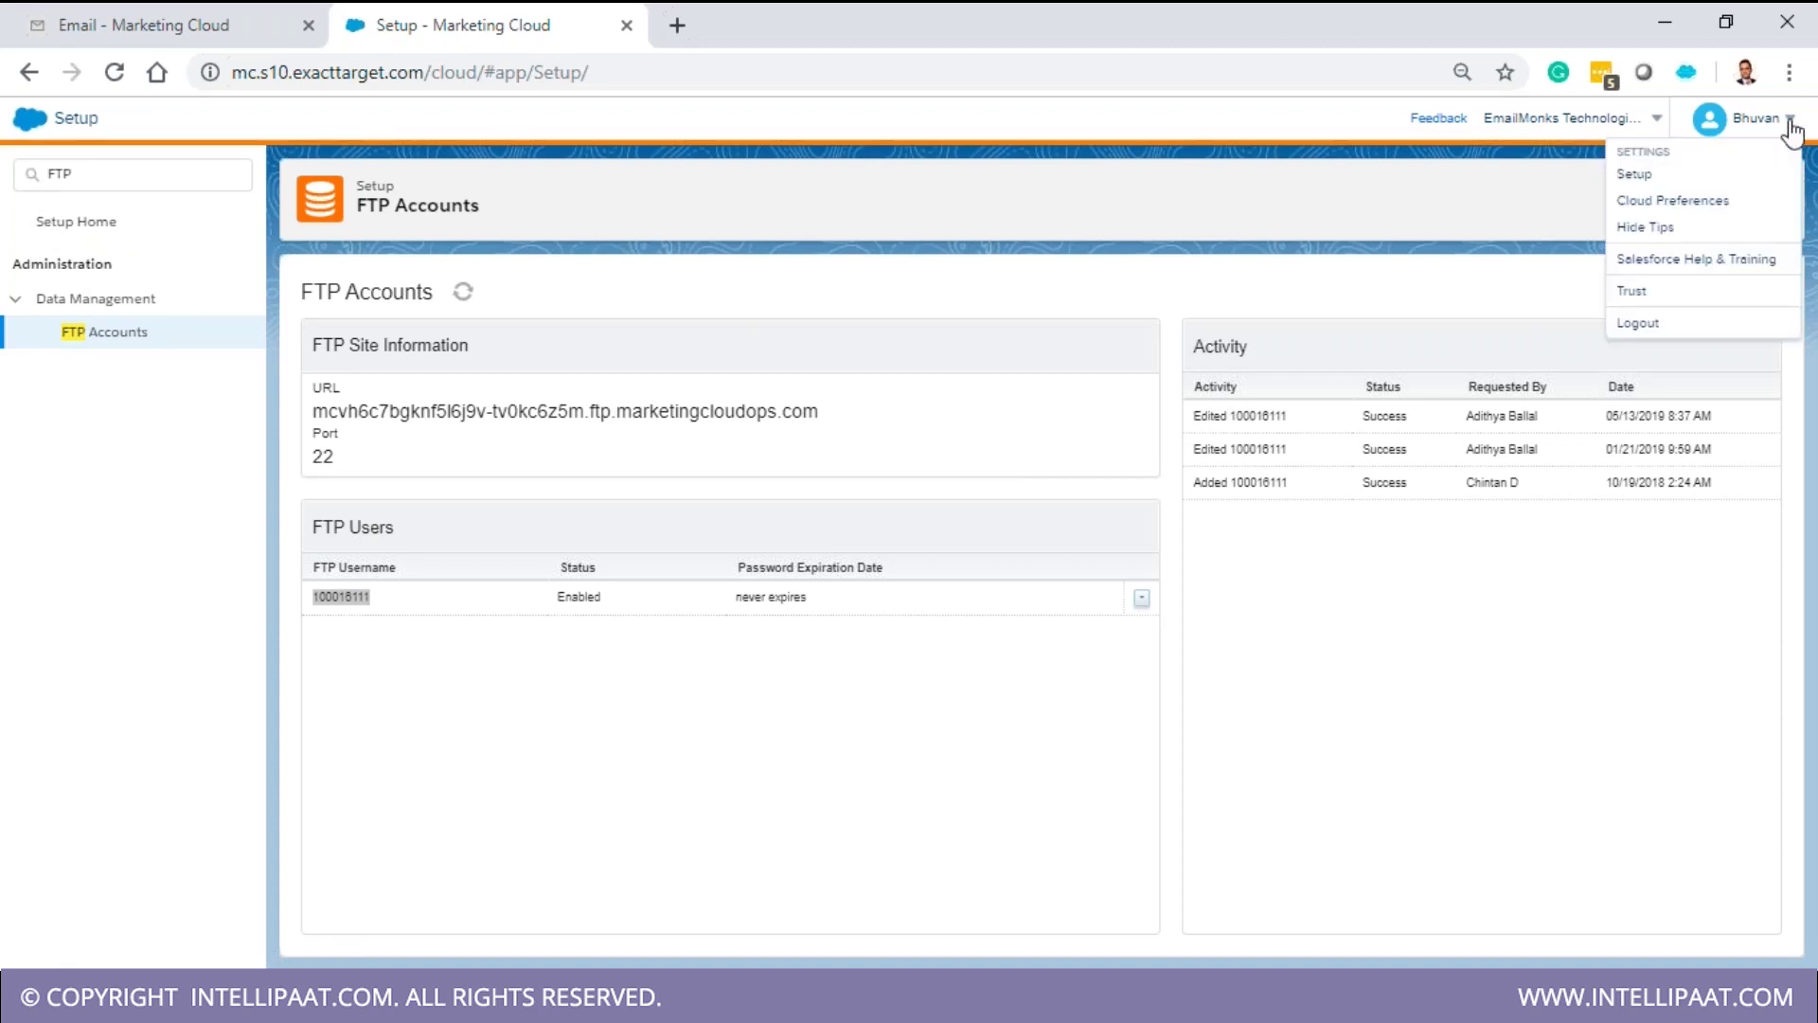
- Examine the FTP Accounts page's site URL, port and FTP username
left_click(88, 181)
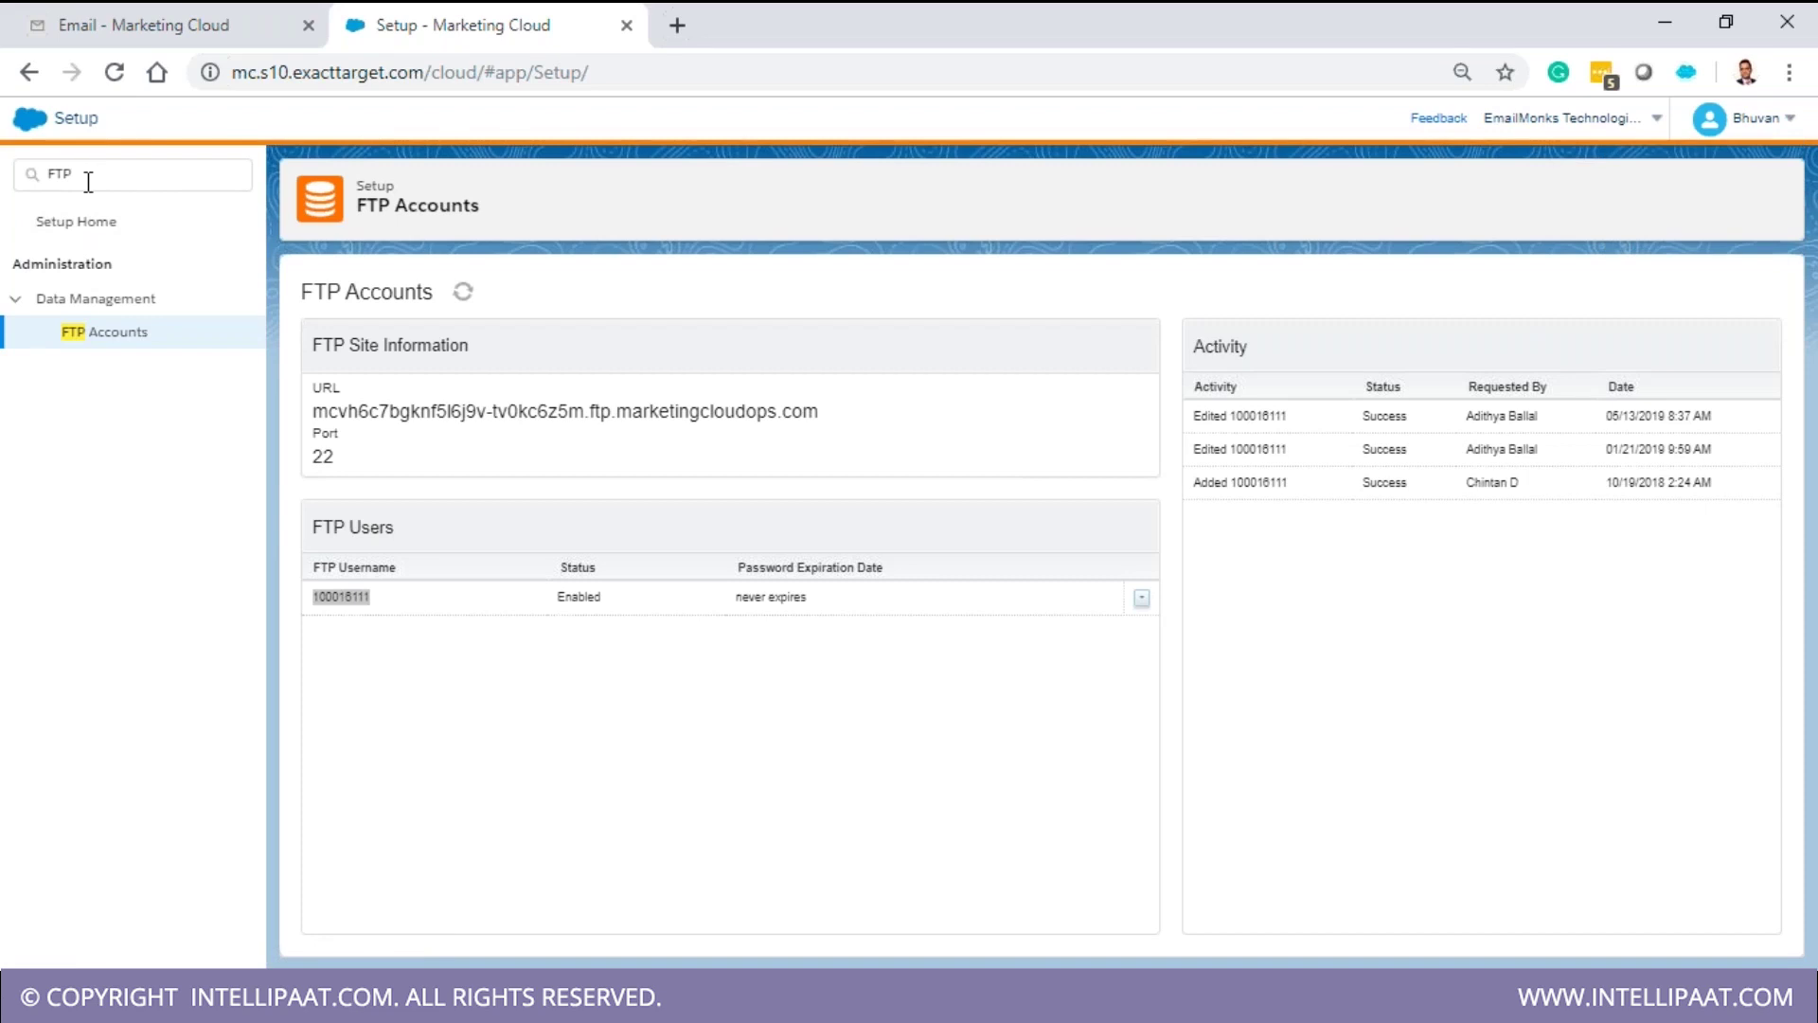
left_click(89, 181)
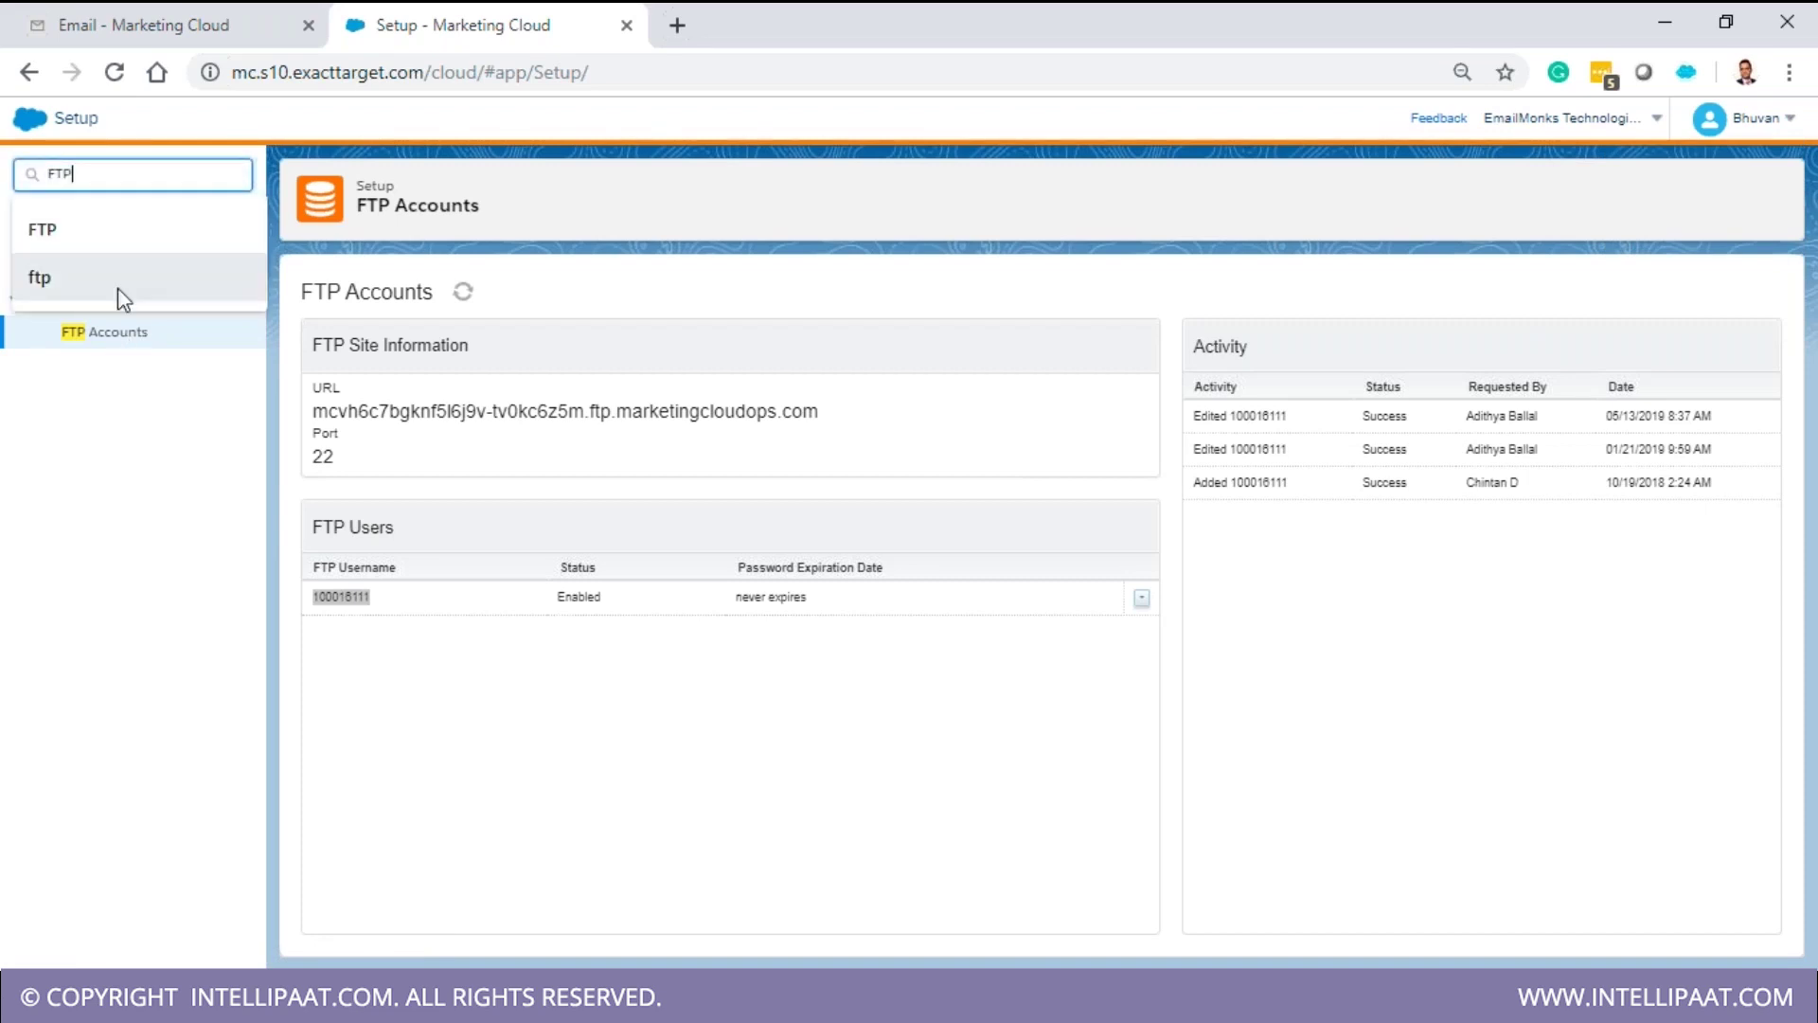
left_click(106, 360)
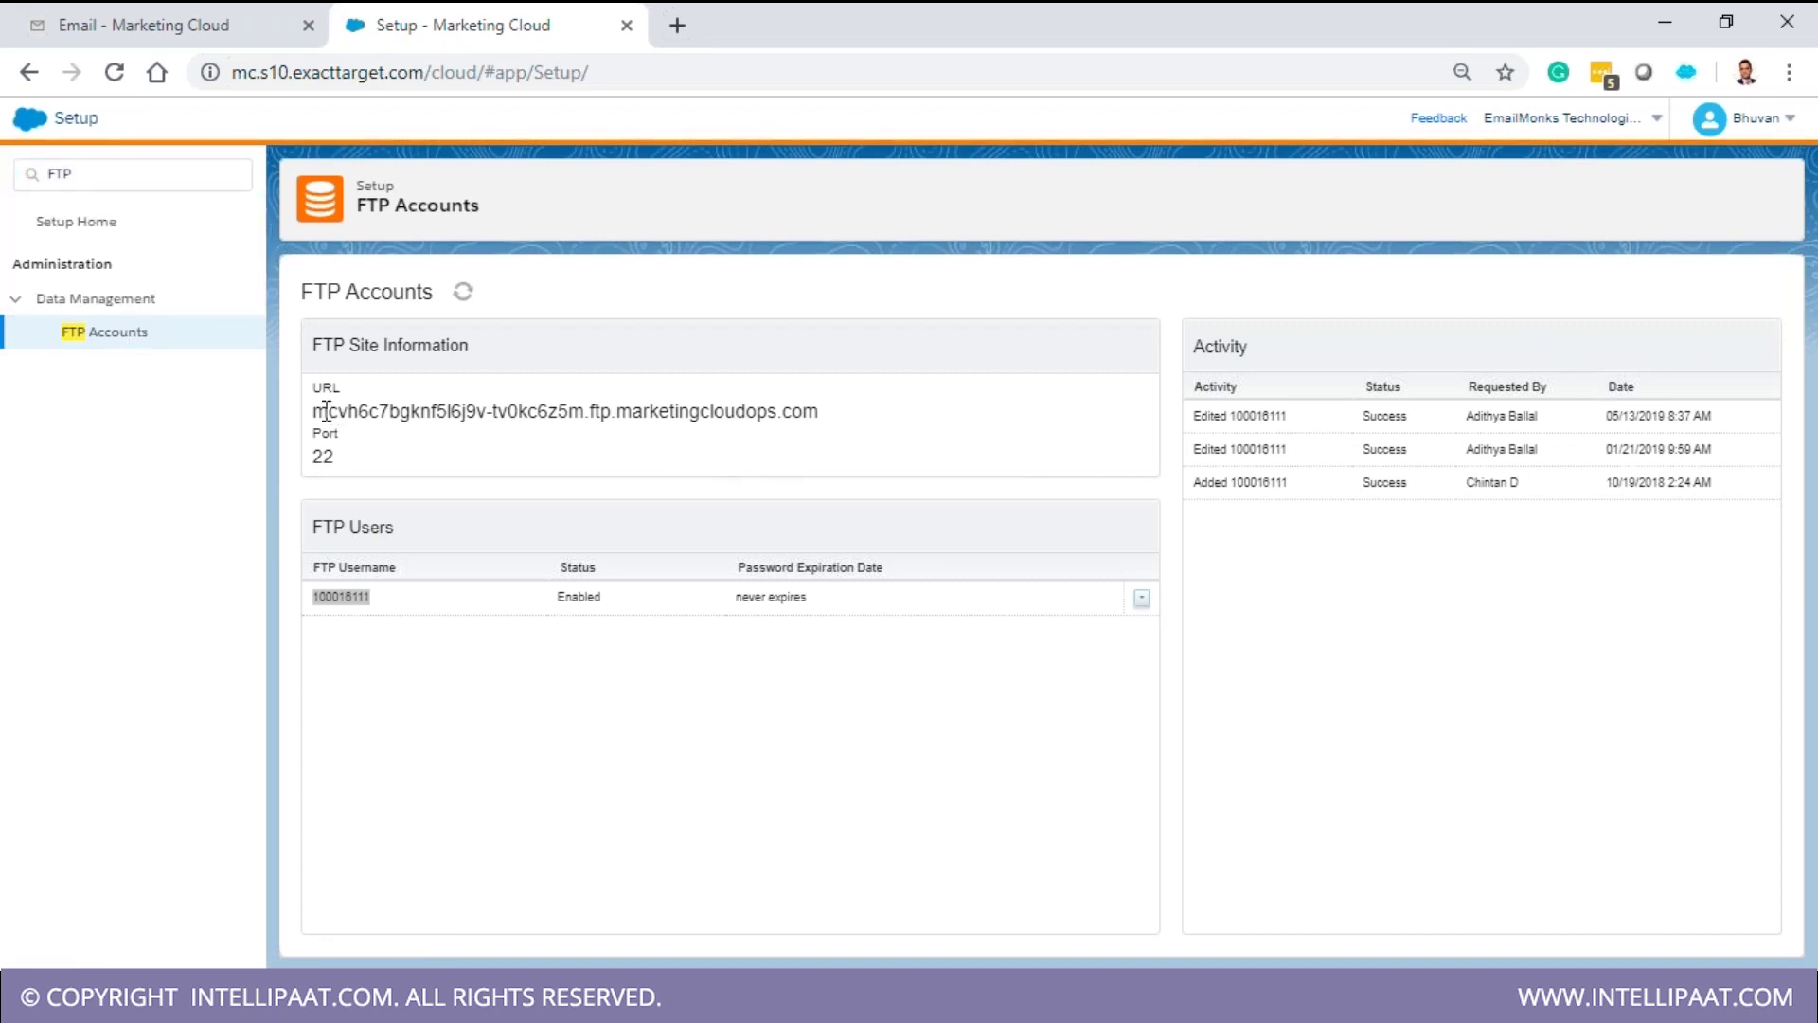
left_click_drag(314, 410, 820, 411)
left_click_drag(337, 457, 312, 458)
double_click(349, 598)
left_click_drag(315, 409, 841, 433)
left_click_drag(303, 453, 342, 457)
left_click_drag(831, 415, 305, 443)
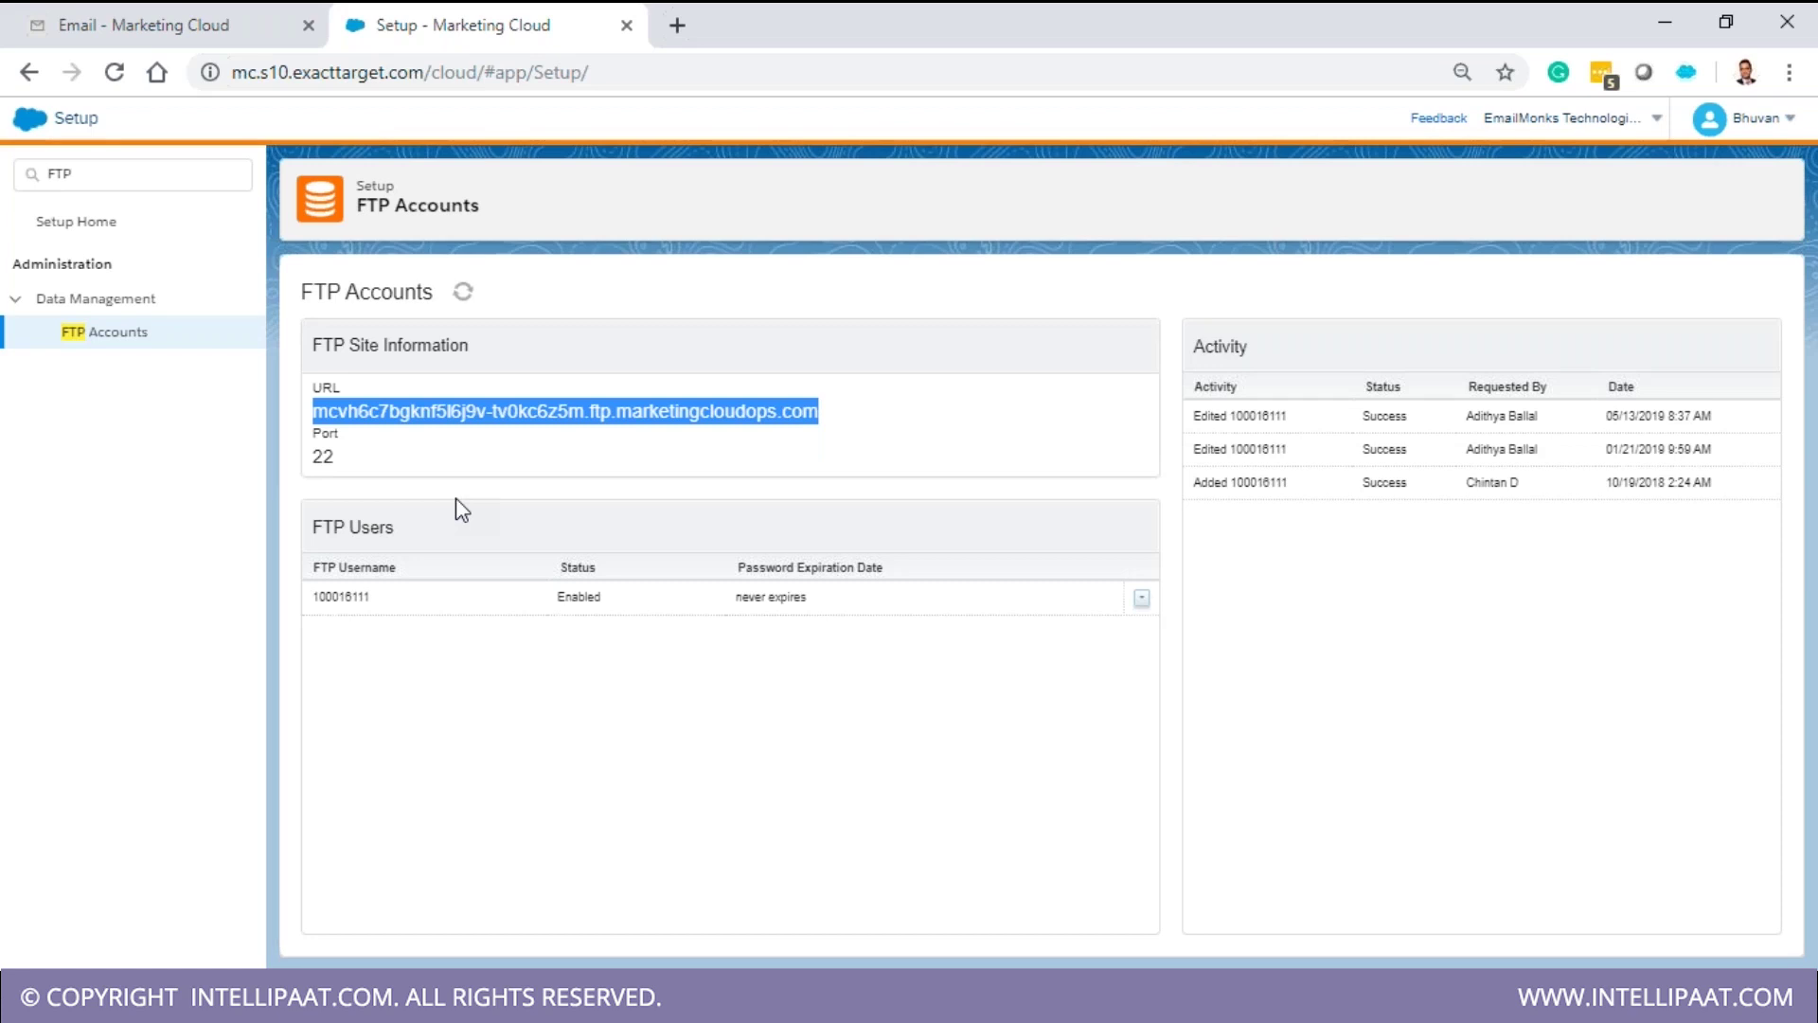
mouse_move(826, 412)
left_mouse_down()
mouse_move(275, 416)
mouse_move(817, 414)
left_mouse_up()
- Open Email Studio's Overview in a separate browser tab and look at its Interactions options
left_click(163, 20)
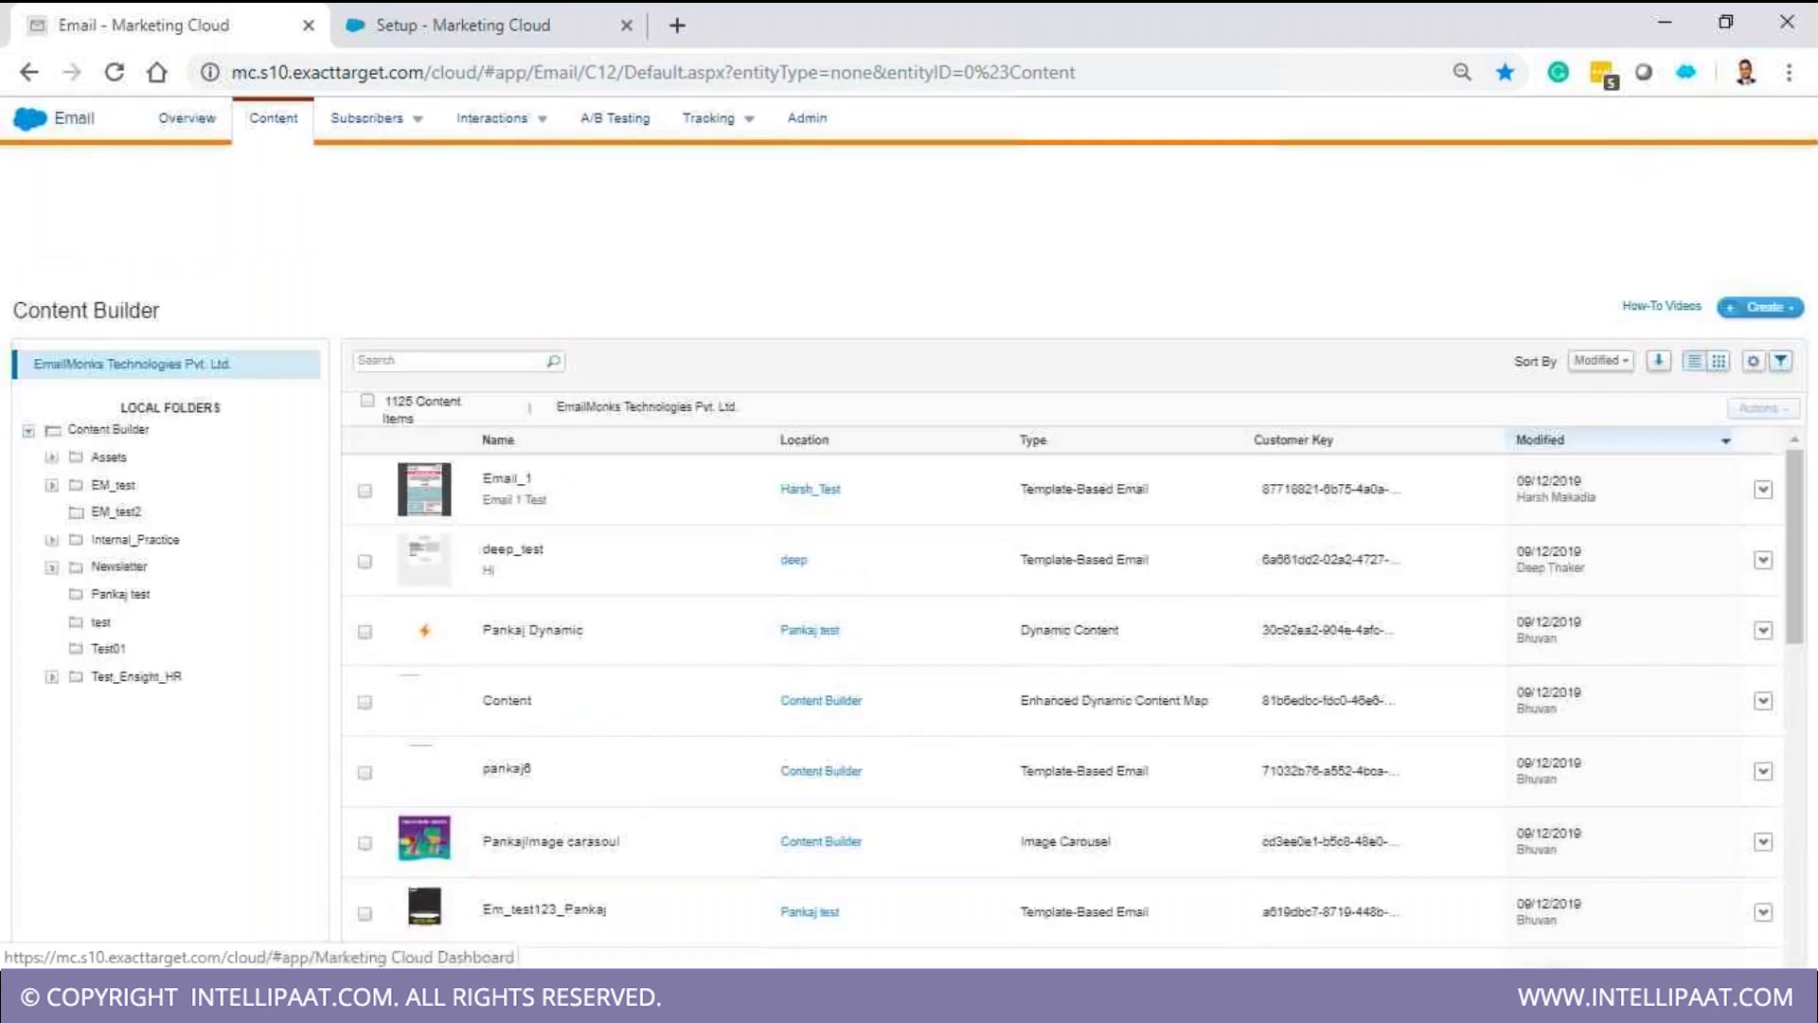
mouse_move(60, 228)
left_click(45, 297)
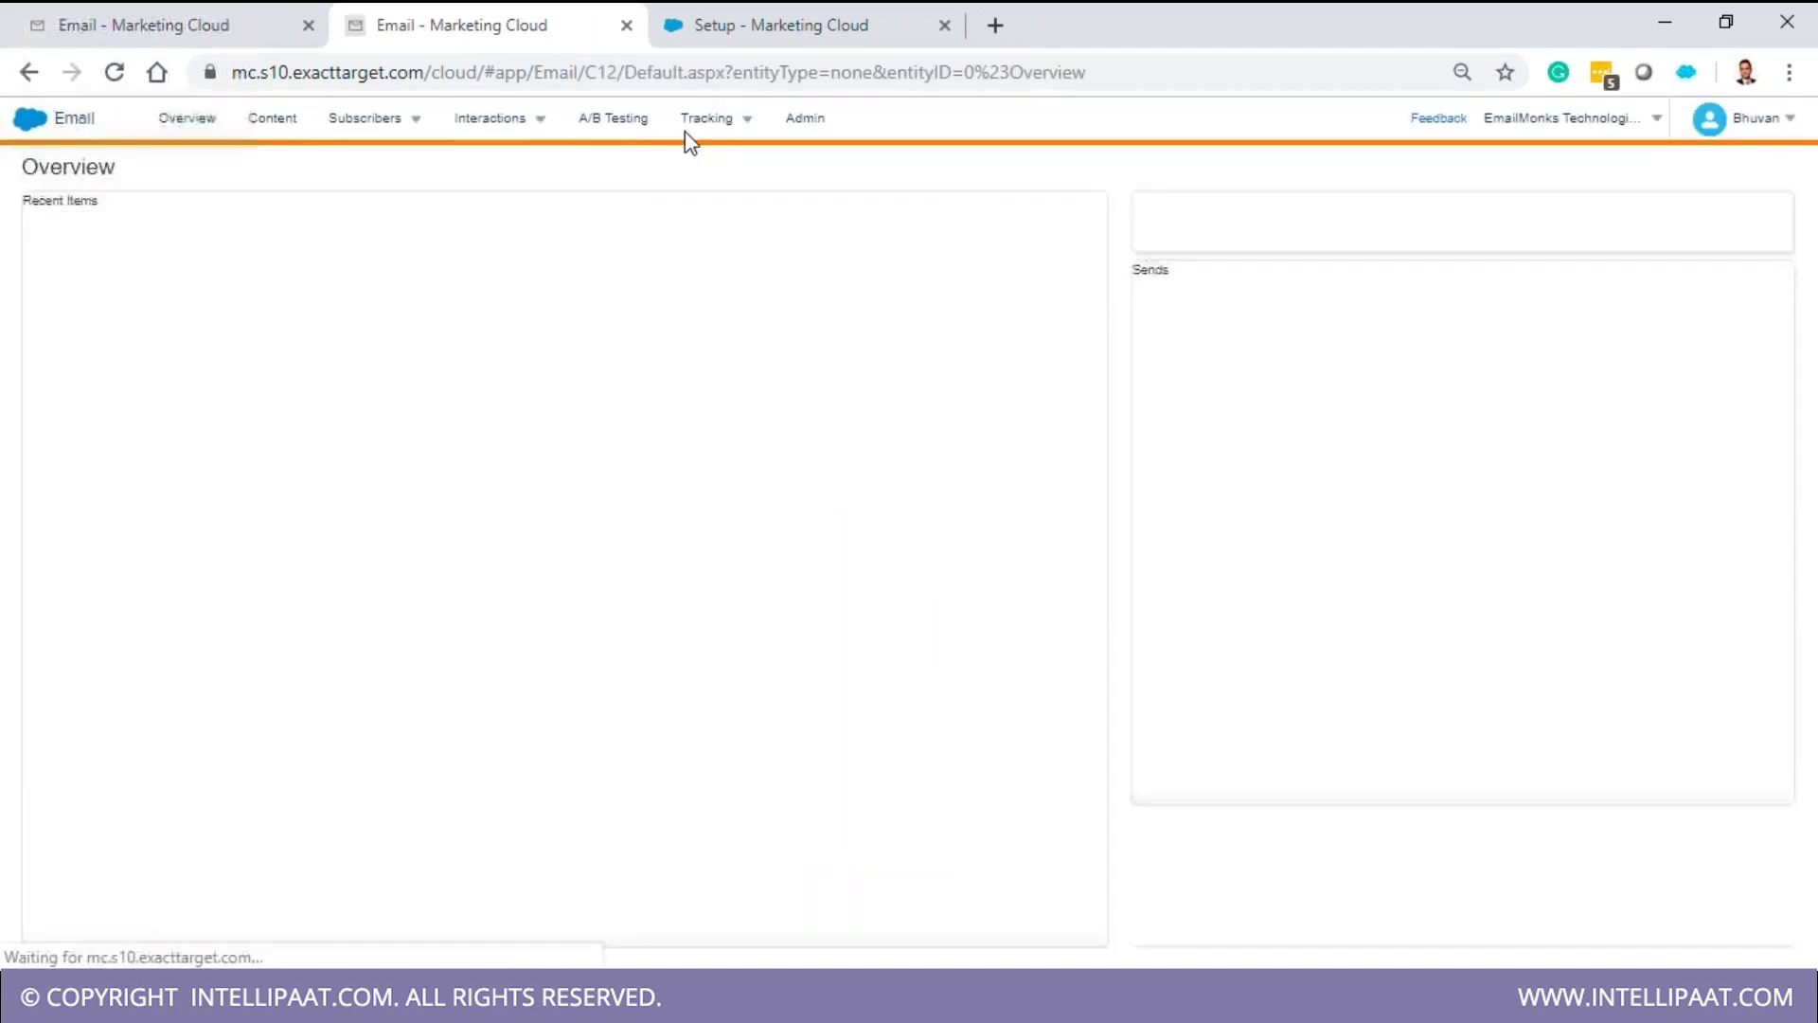
mouse_move(542, 127)
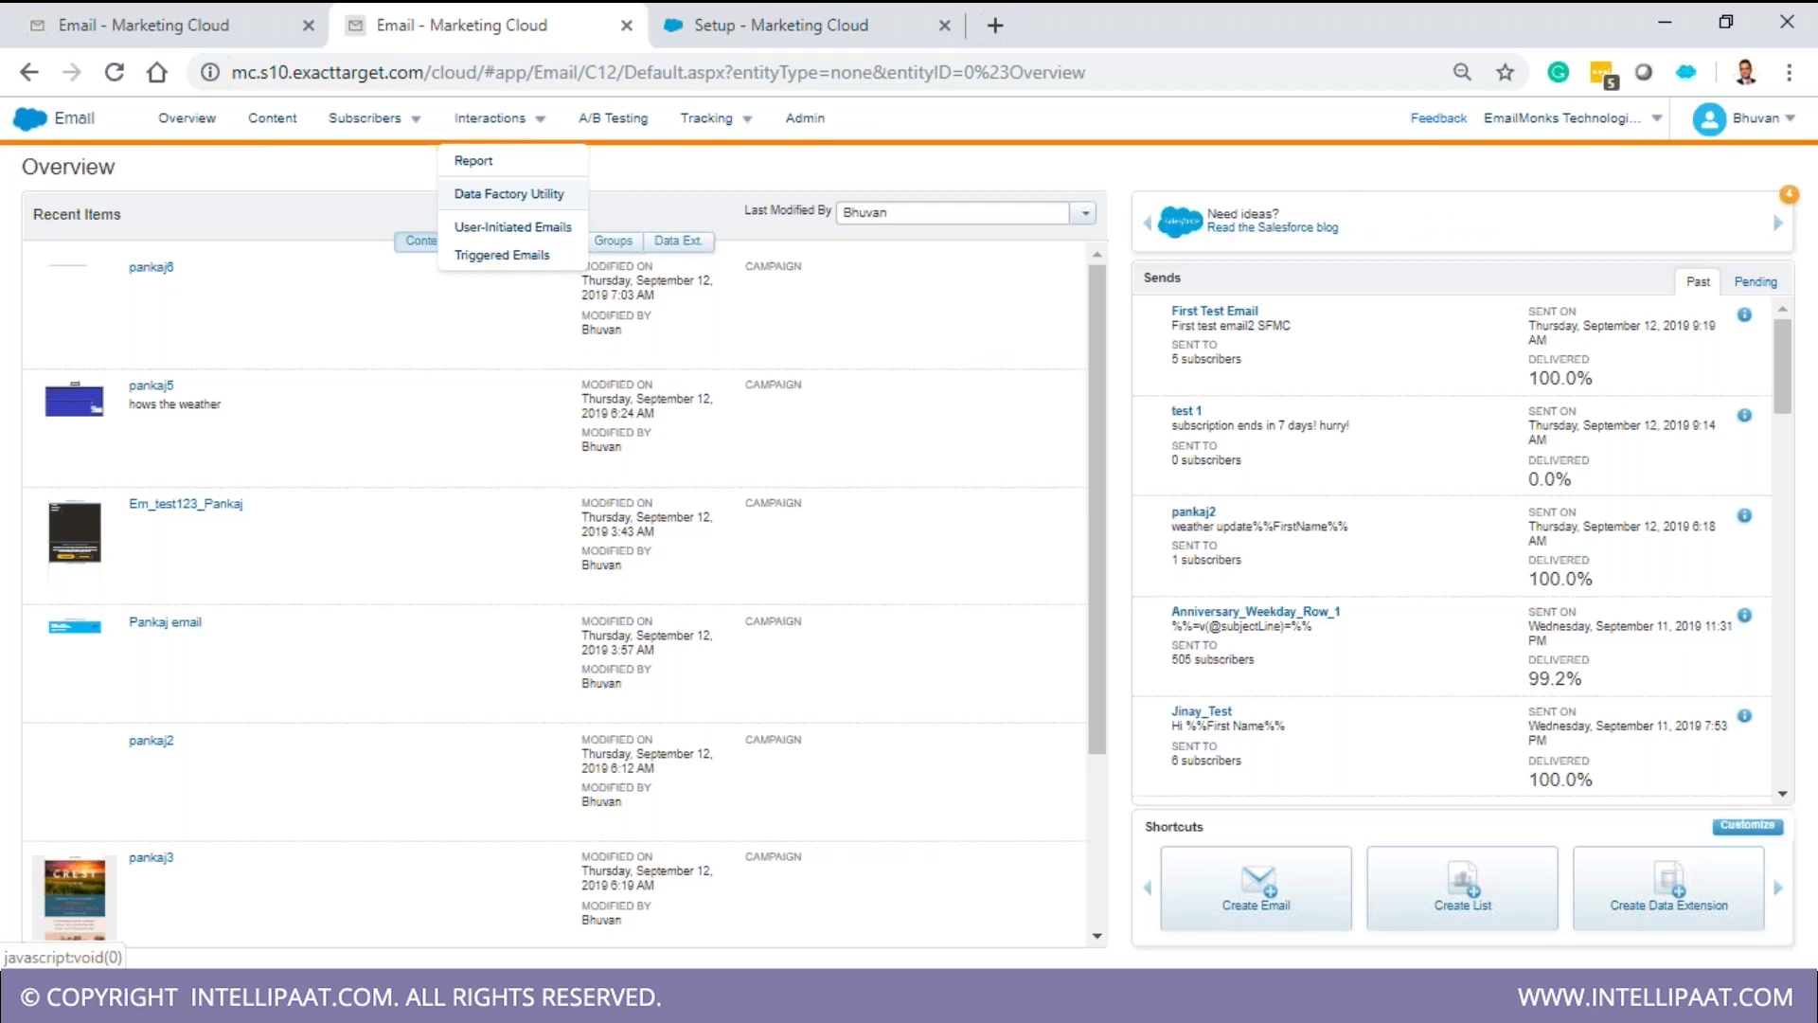
key("ctrl+Tab")
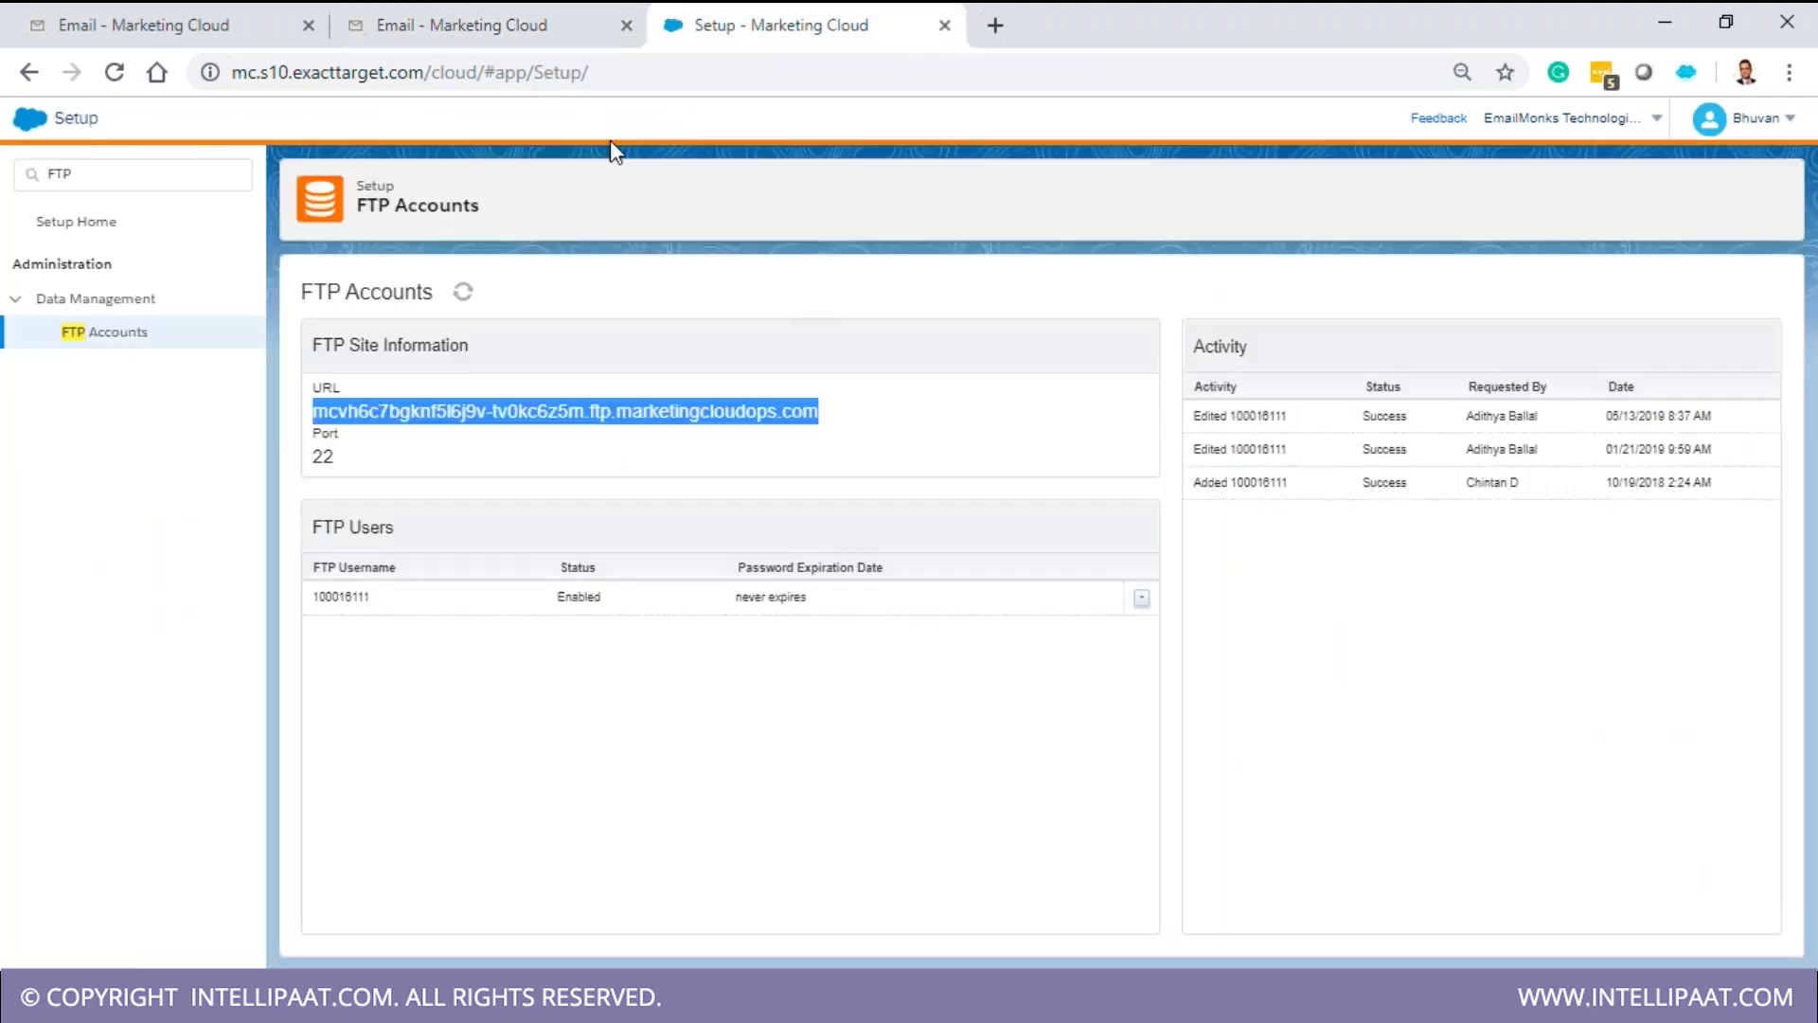
left_click(477, 13)
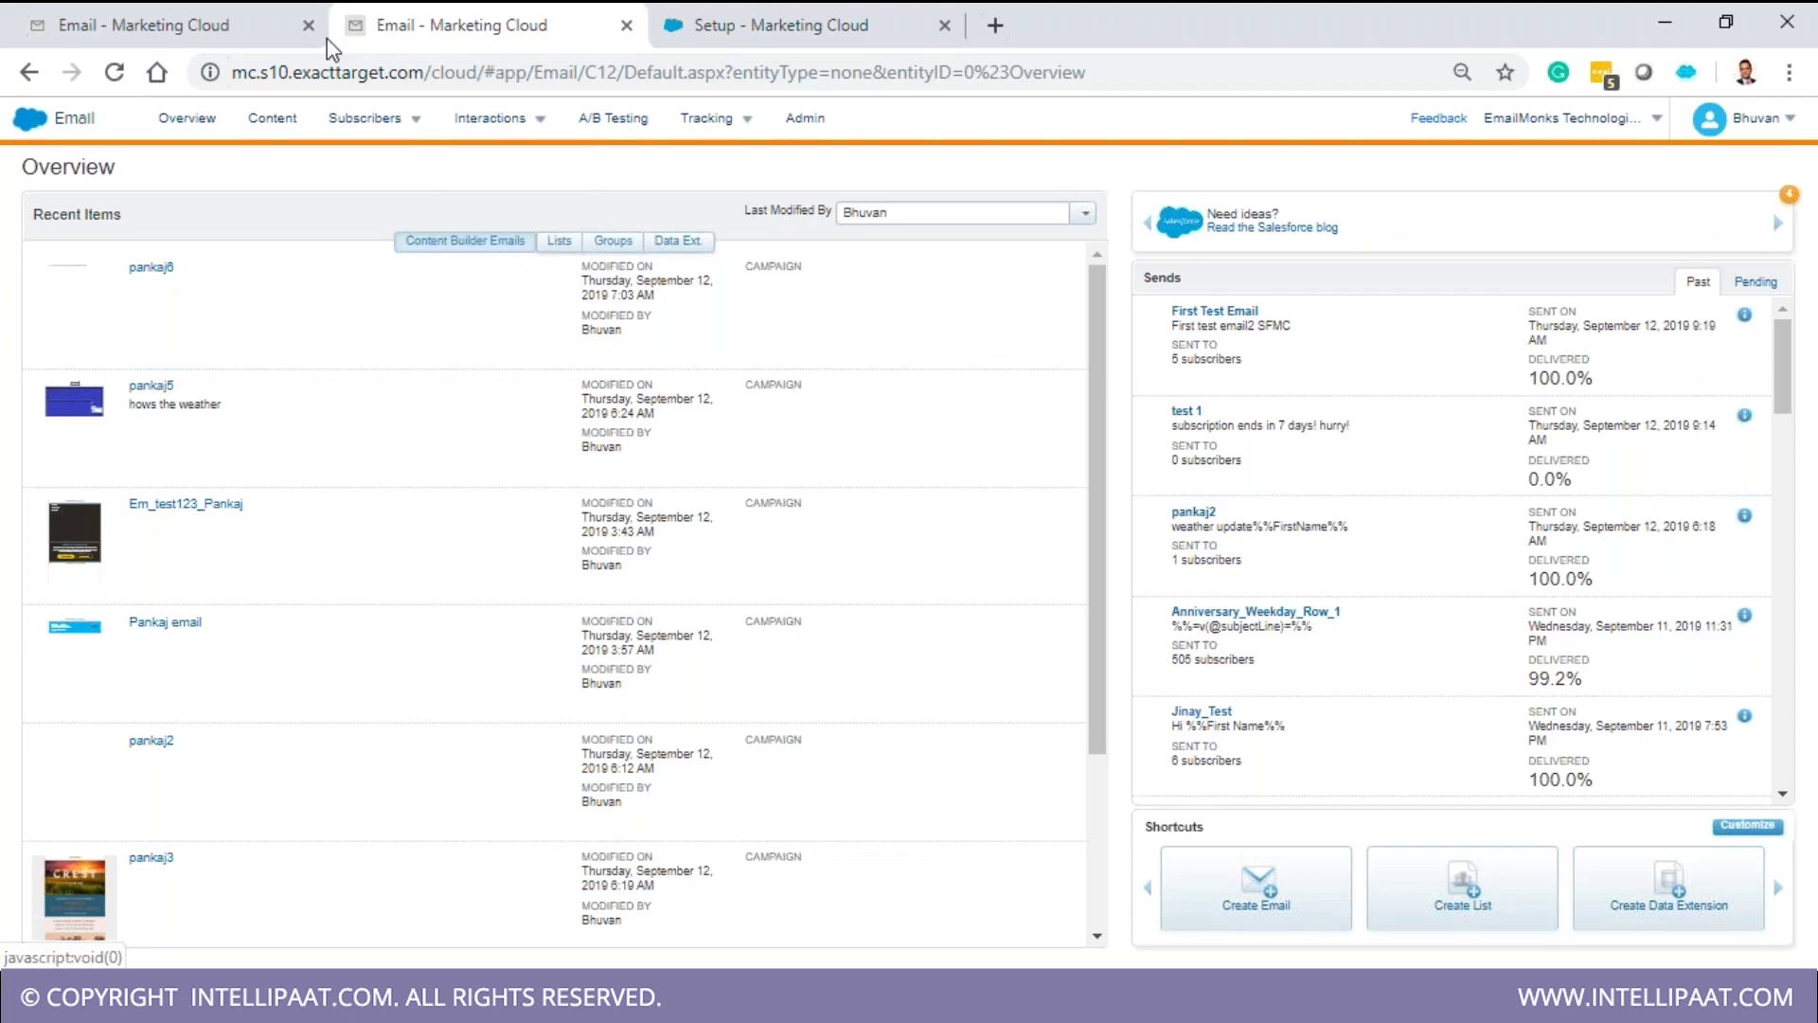
- Open the Test data extension from the data extension folder ending in "_Test_DE" in the subscriber area
left_click(183, 121)
left_click(381, 156)
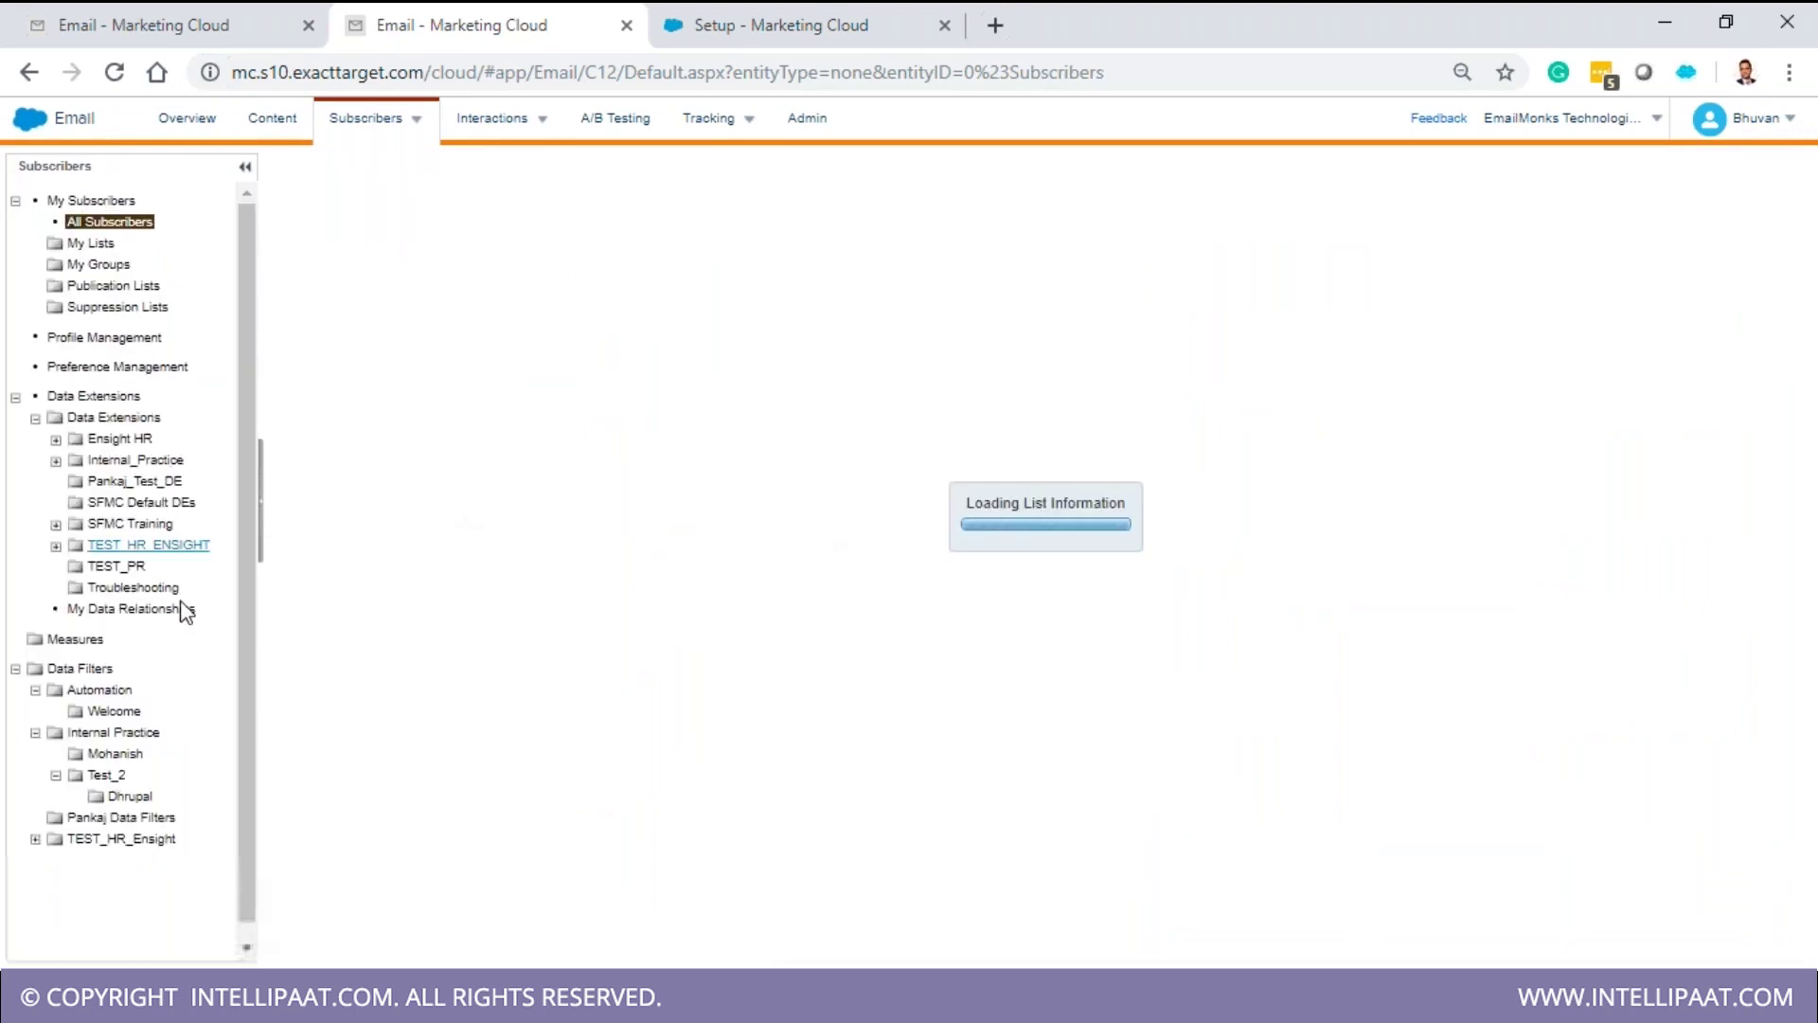
left_click(134, 480)
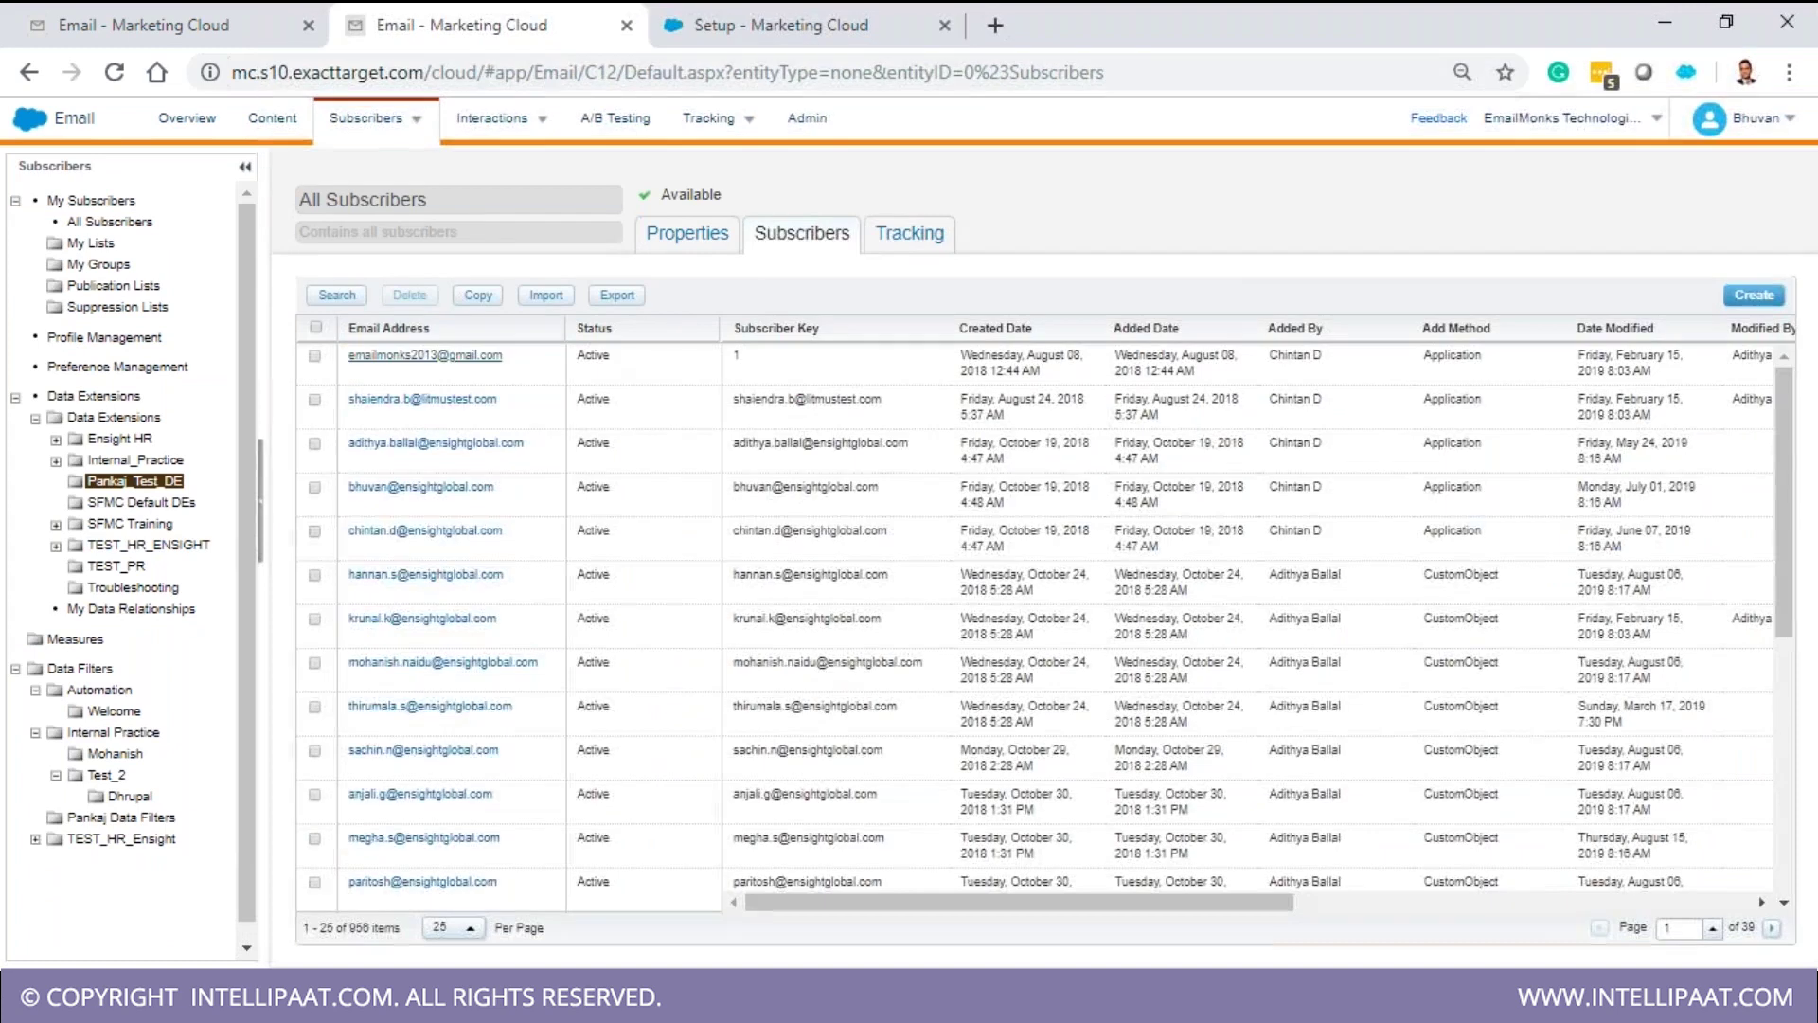
left_click(425, 355)
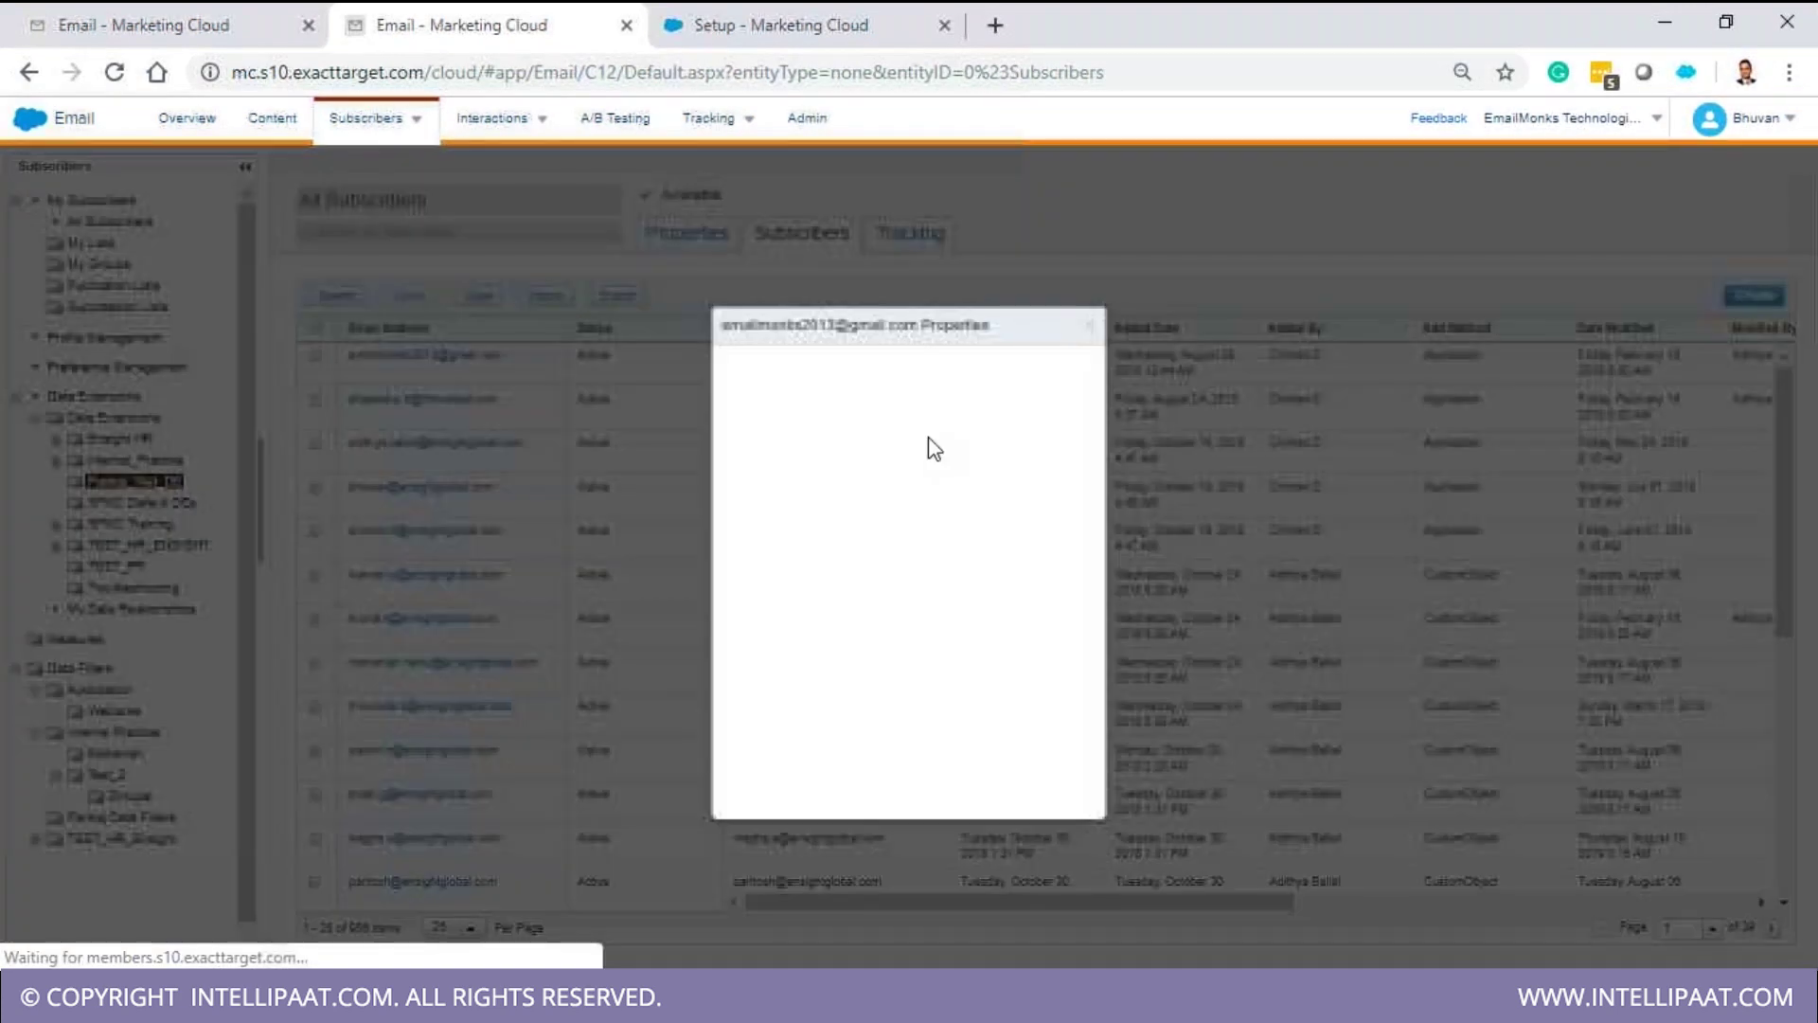
left_click(1111, 314)
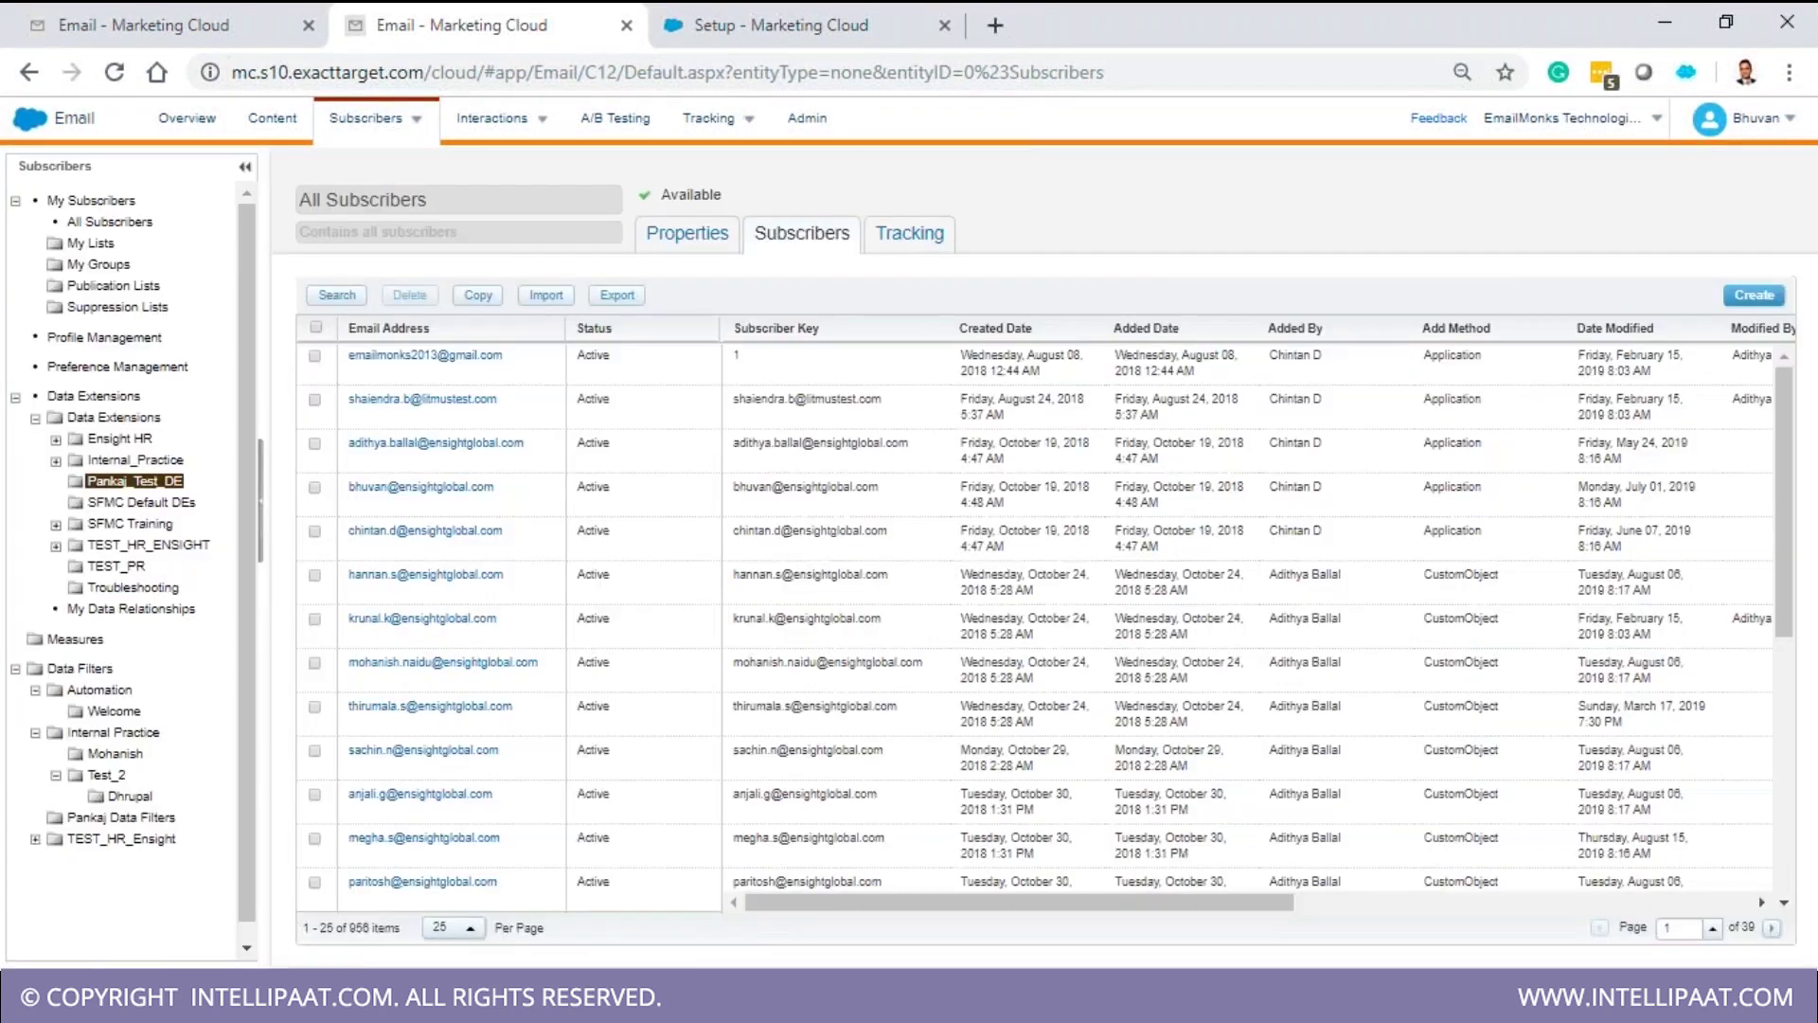
left_click(114, 460)
left_click(120, 483)
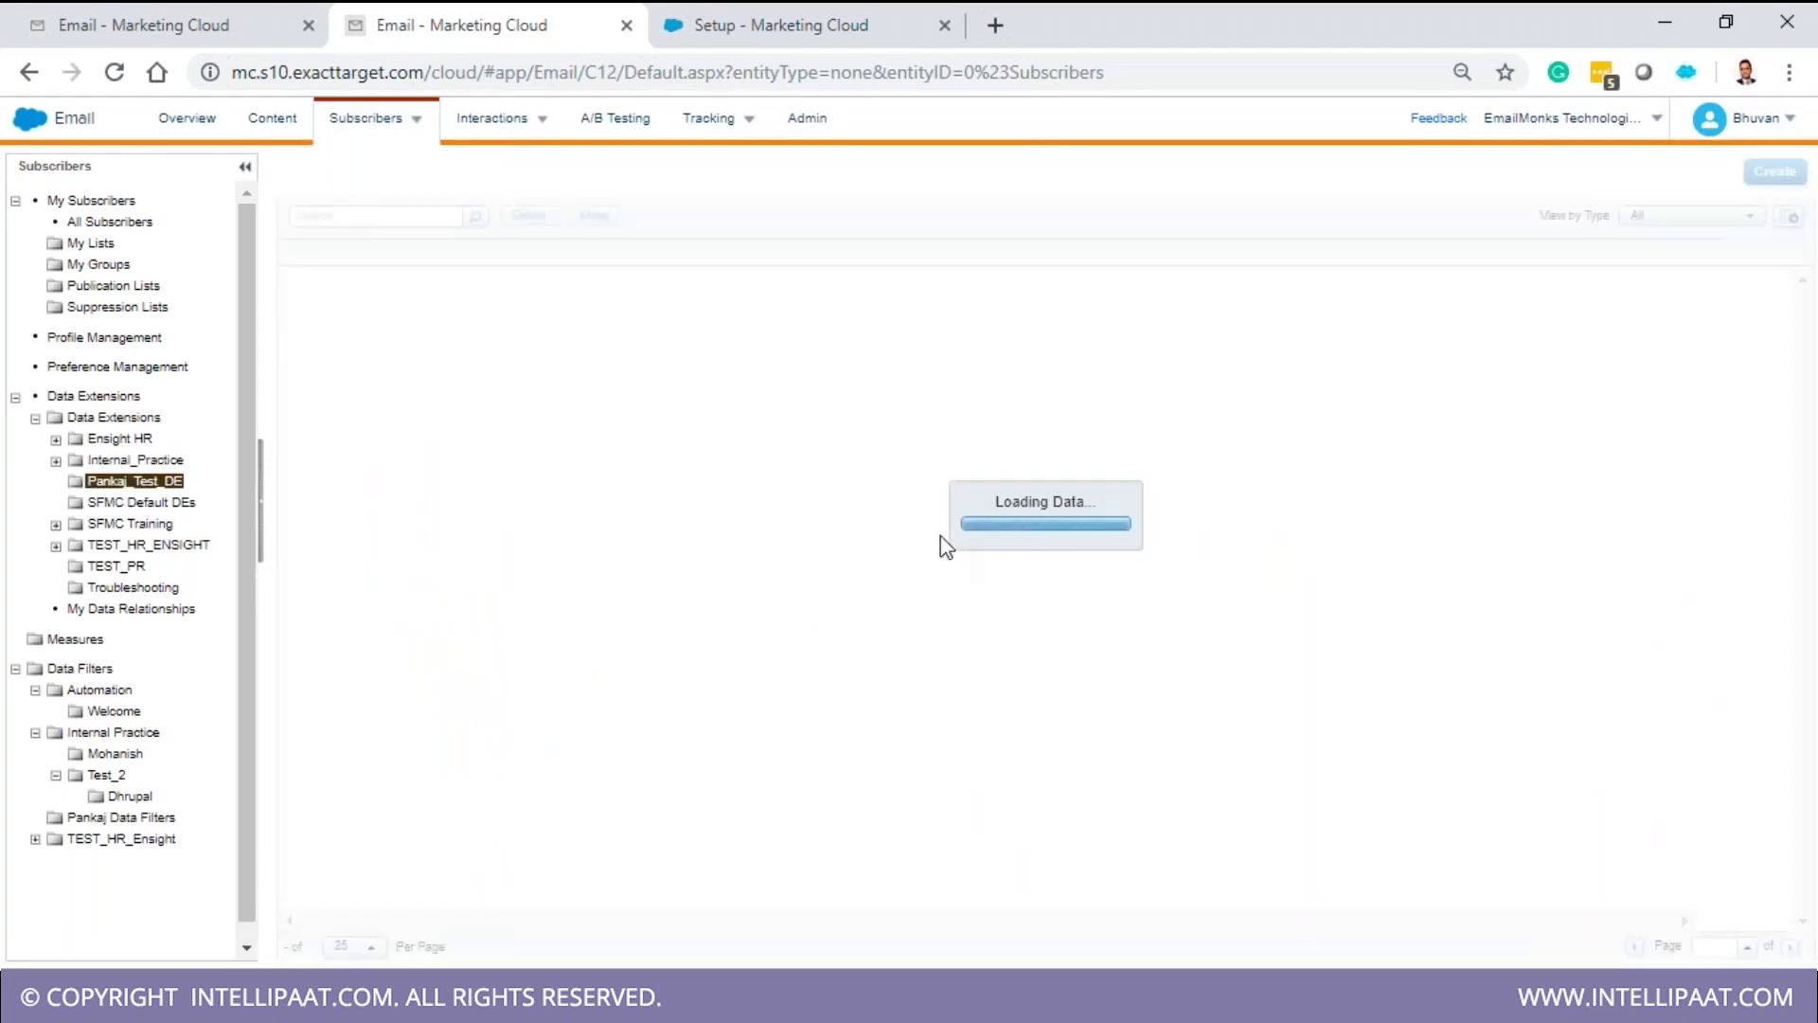
left_click(343, 294)
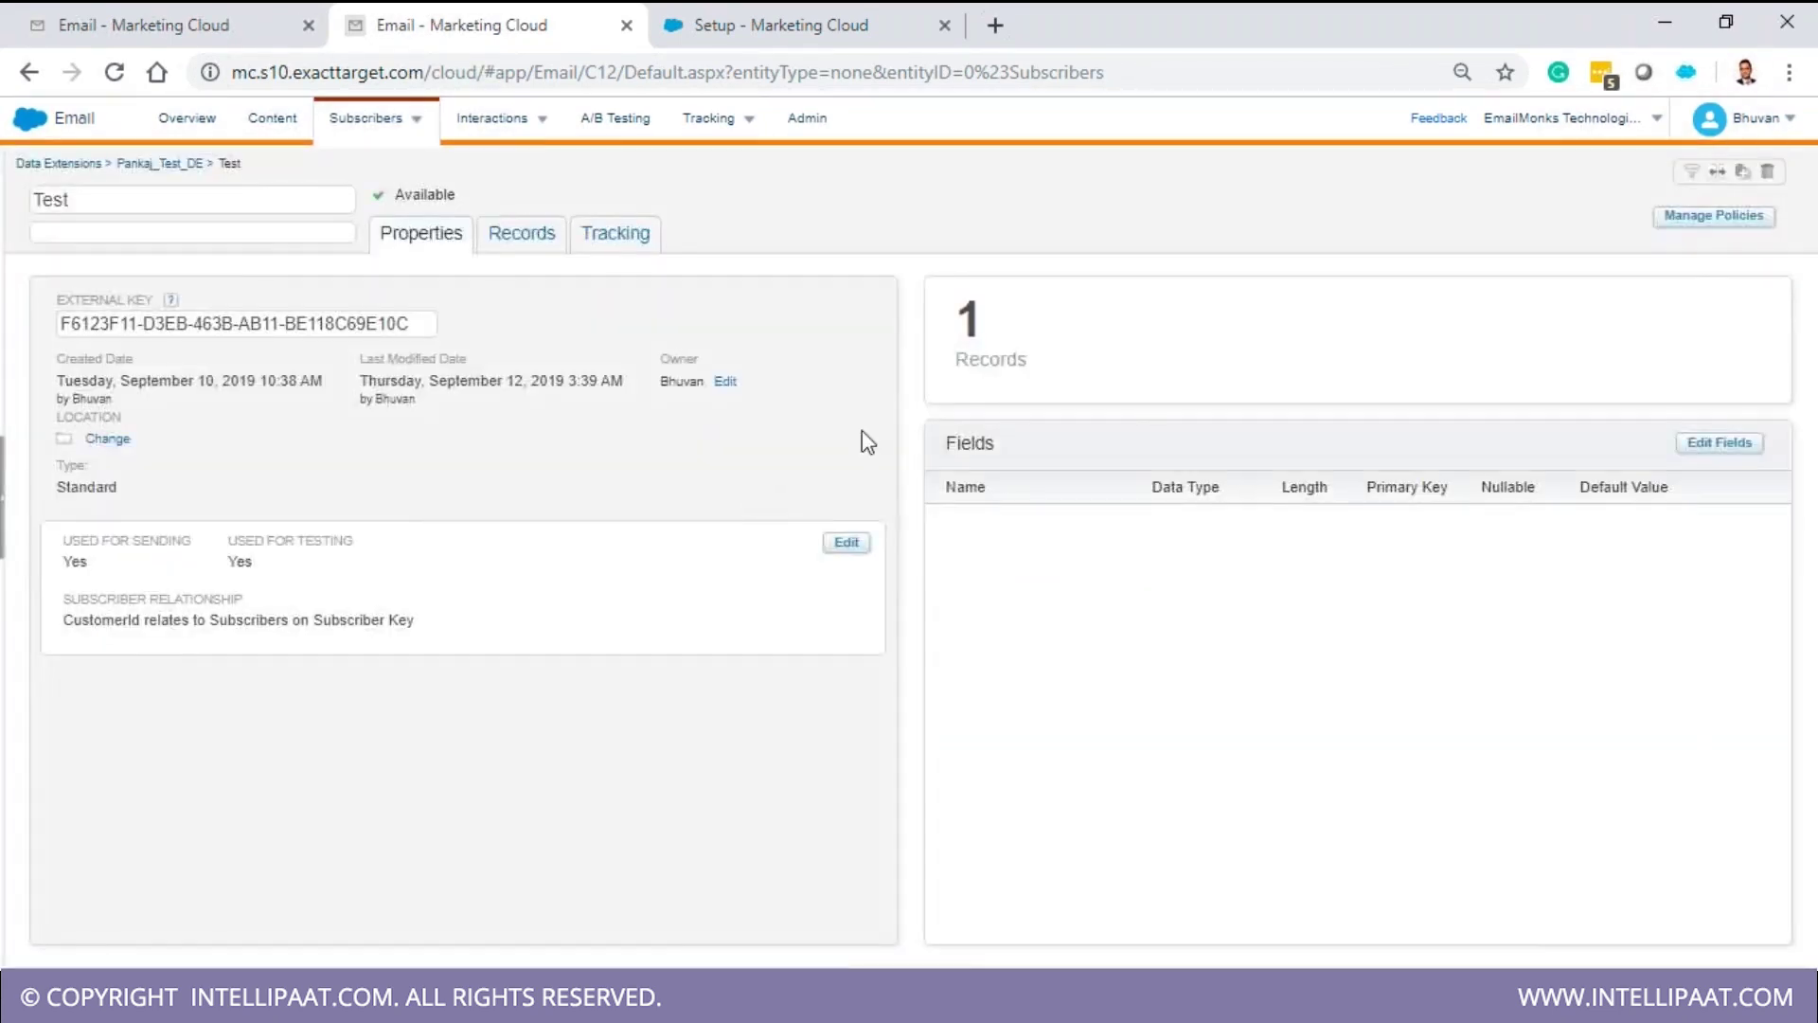
- Try the Browser download and Enhanced FTP Export directory delivery locations for the Test data extension's record export, without exporting
left_click(522, 233)
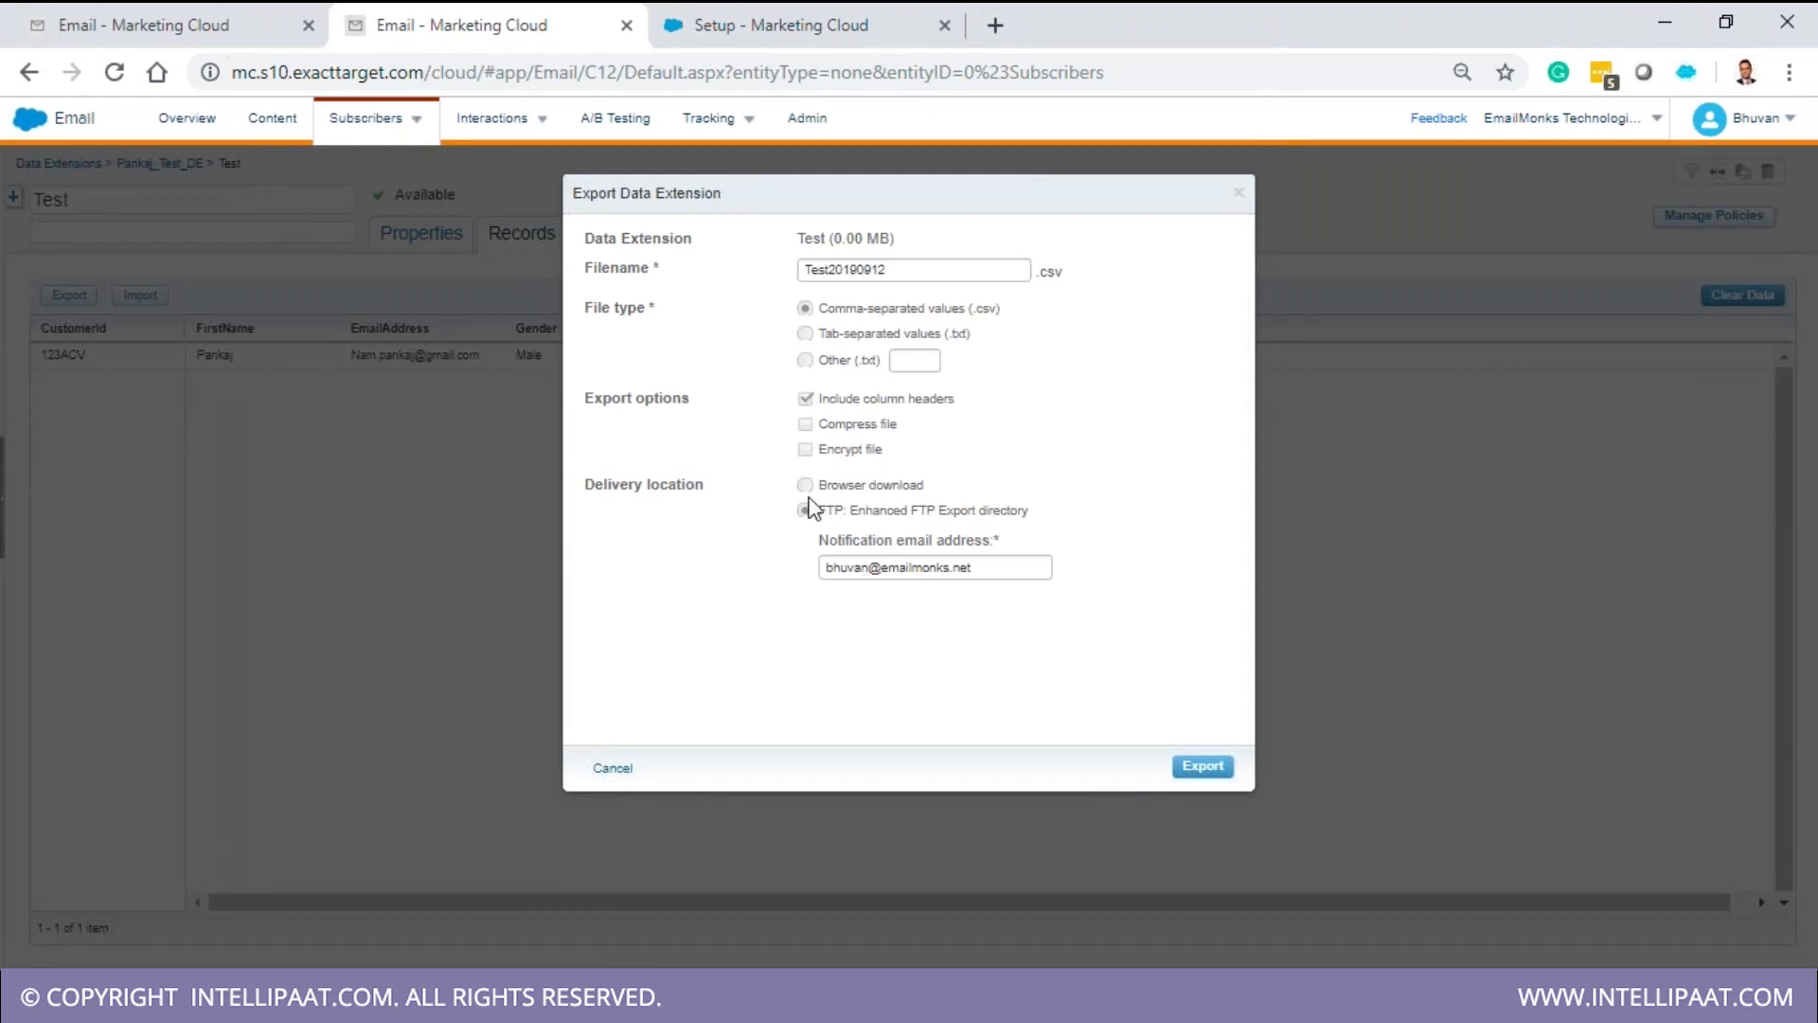
left_click(805, 487)
left_click(806, 511)
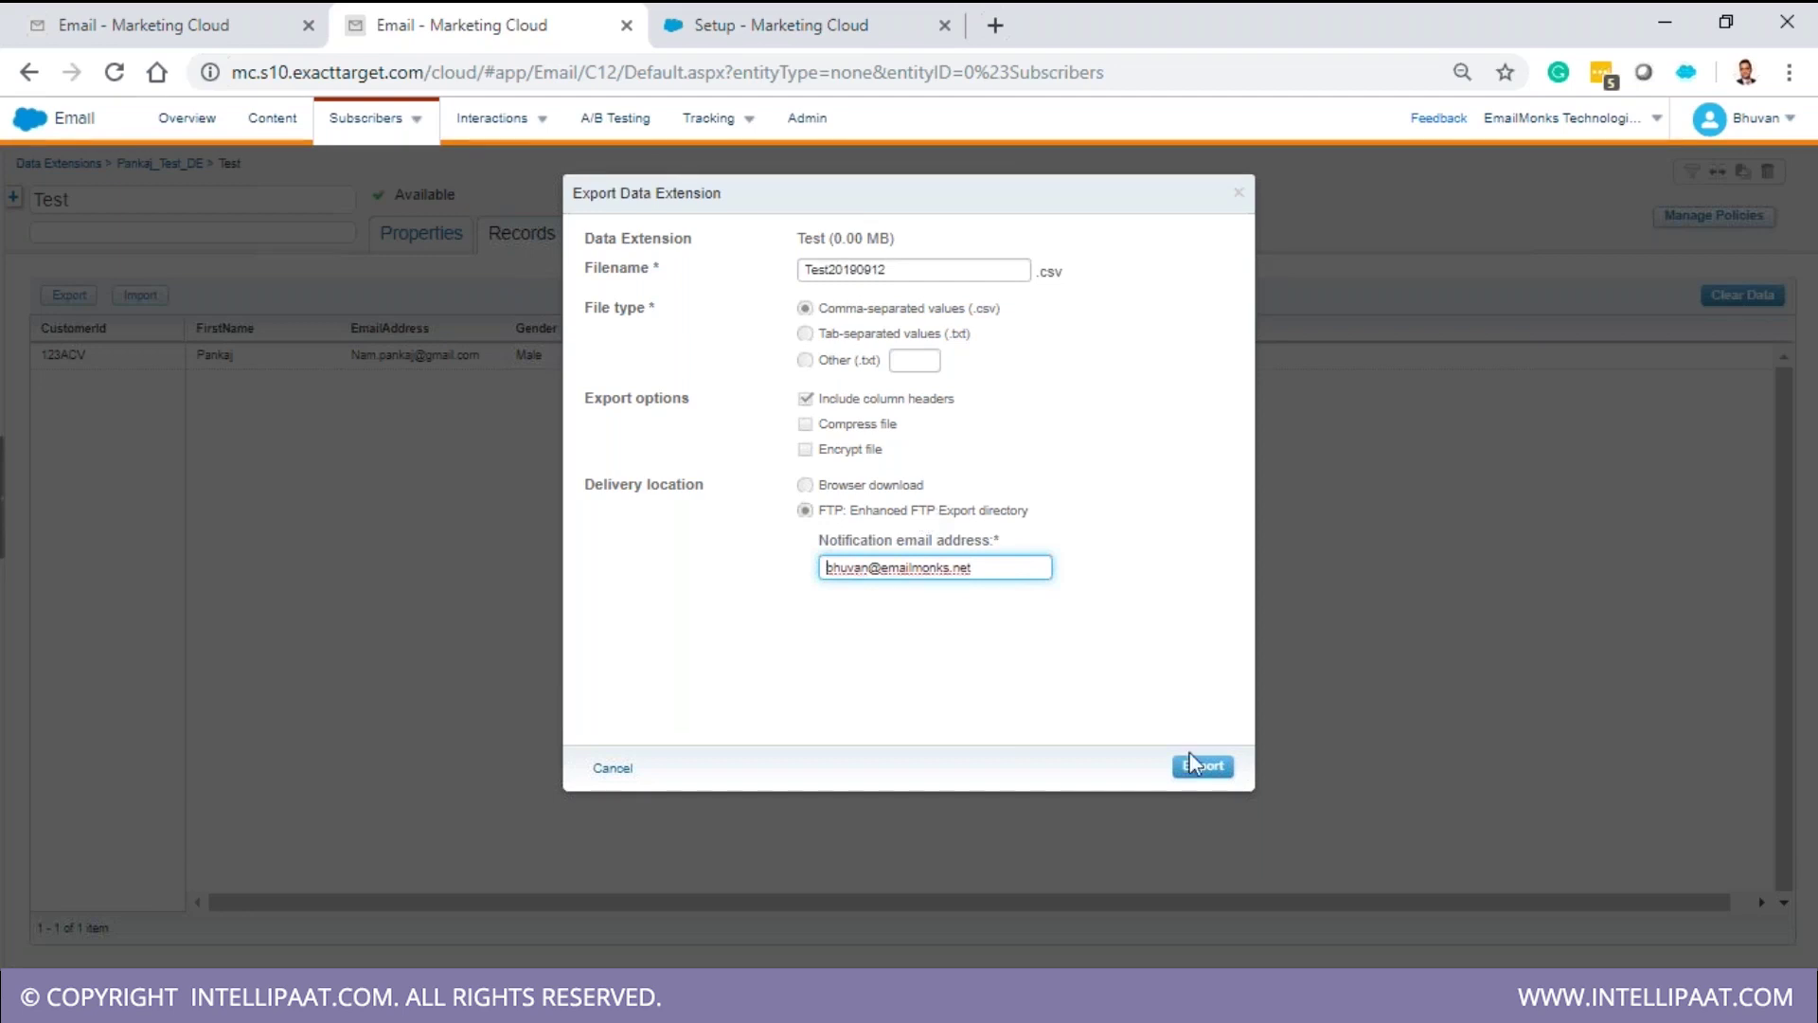
left_click(613, 768)
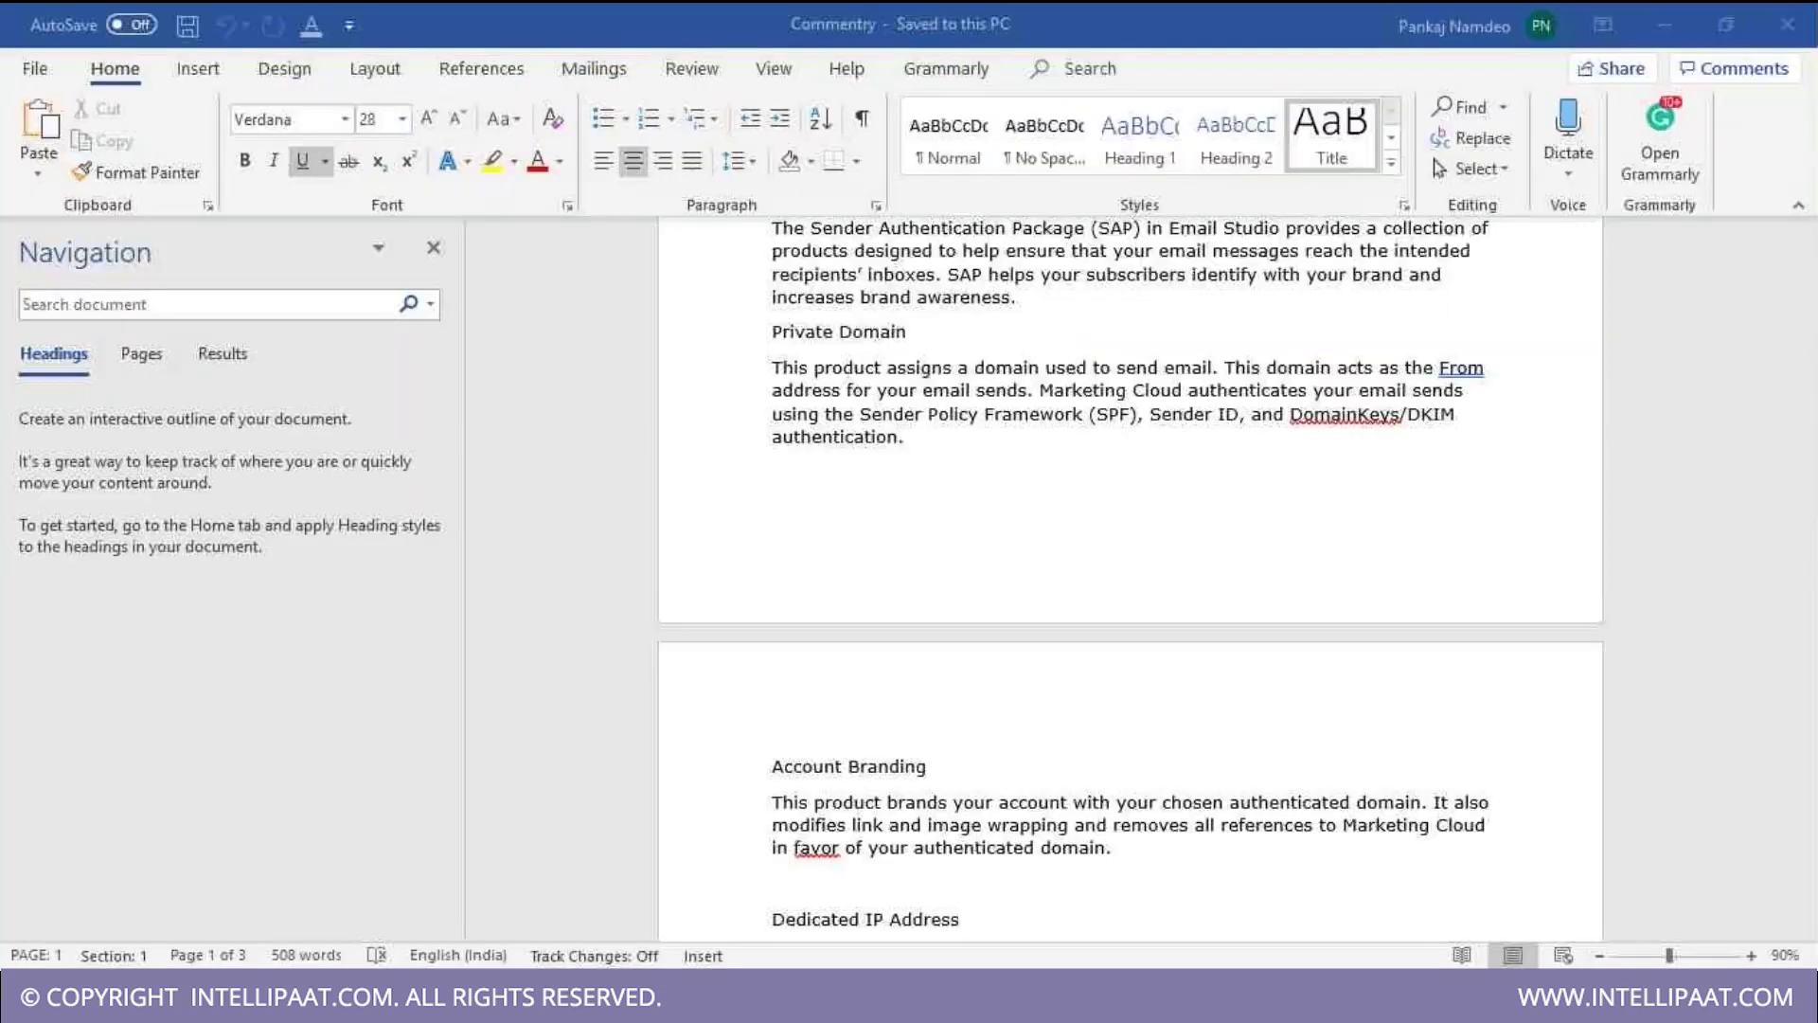
- Switch to the Commentry document in Word, narrow the Navigation pane and show the SAP section at 70% zoom
scroll(900, 571, "up", 1)
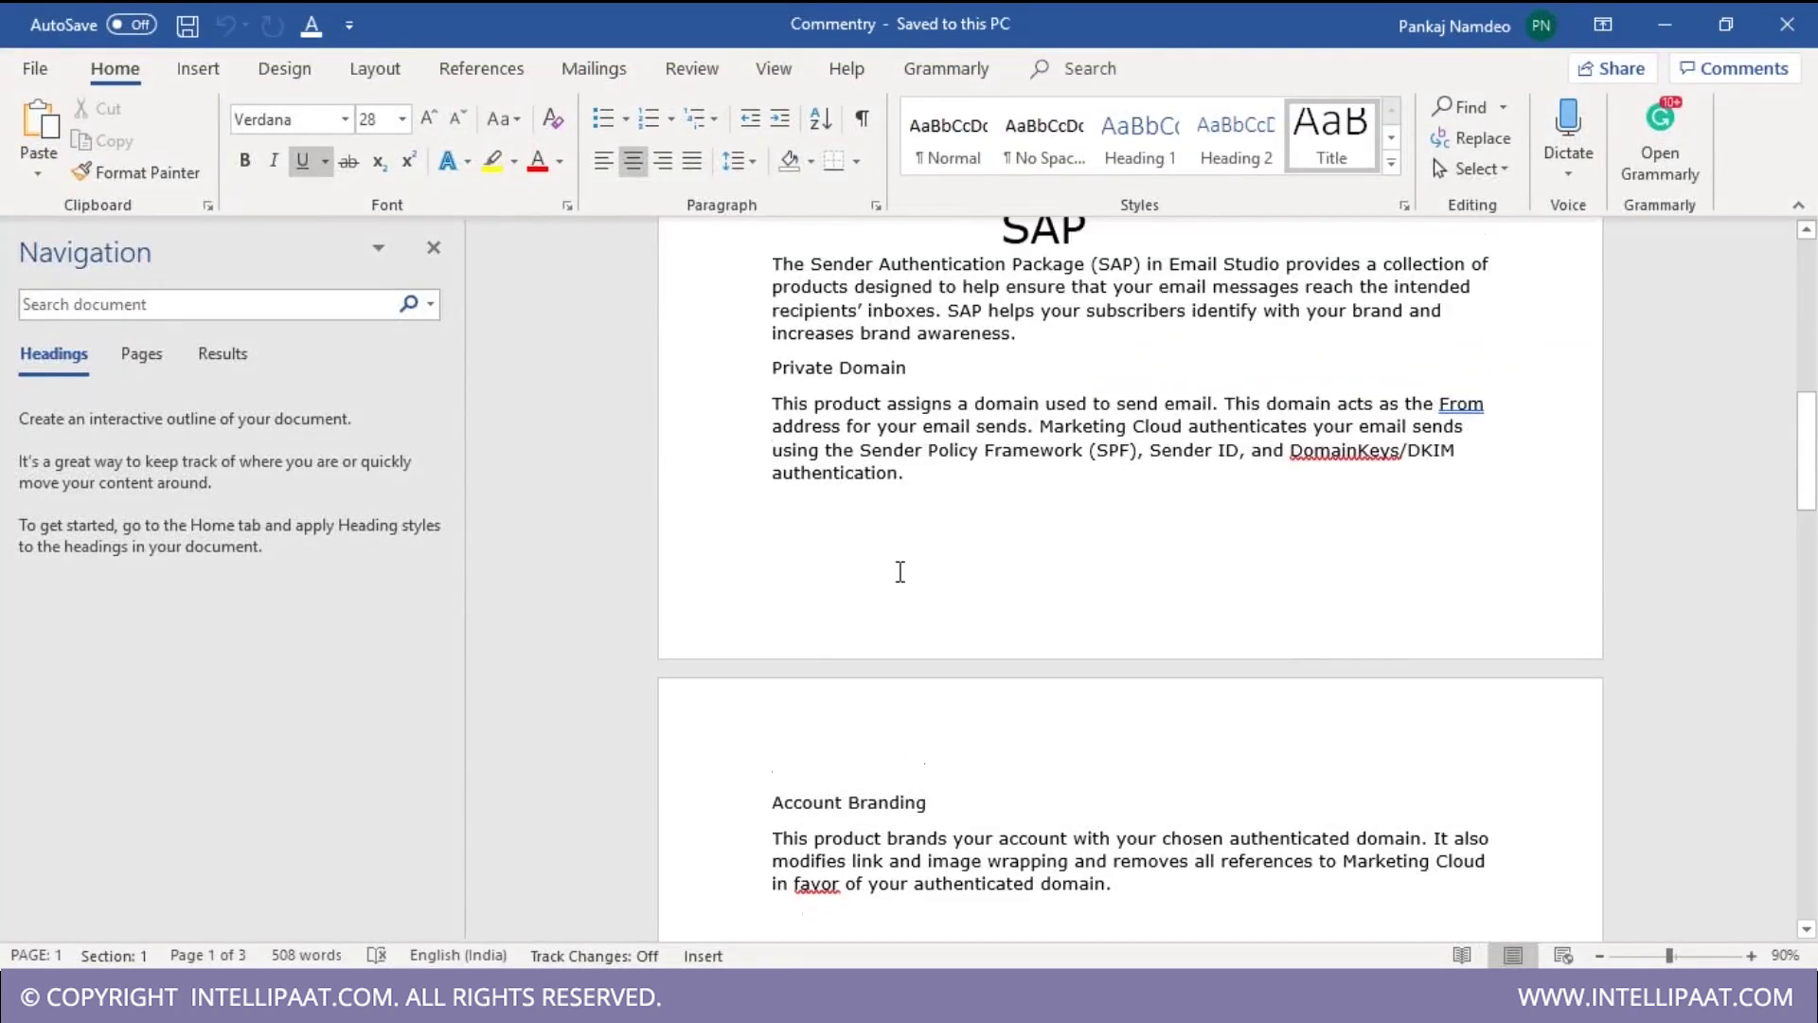
left_click_drag(465, 301, 281, 301)
scroll(643, 473, "down", 1)
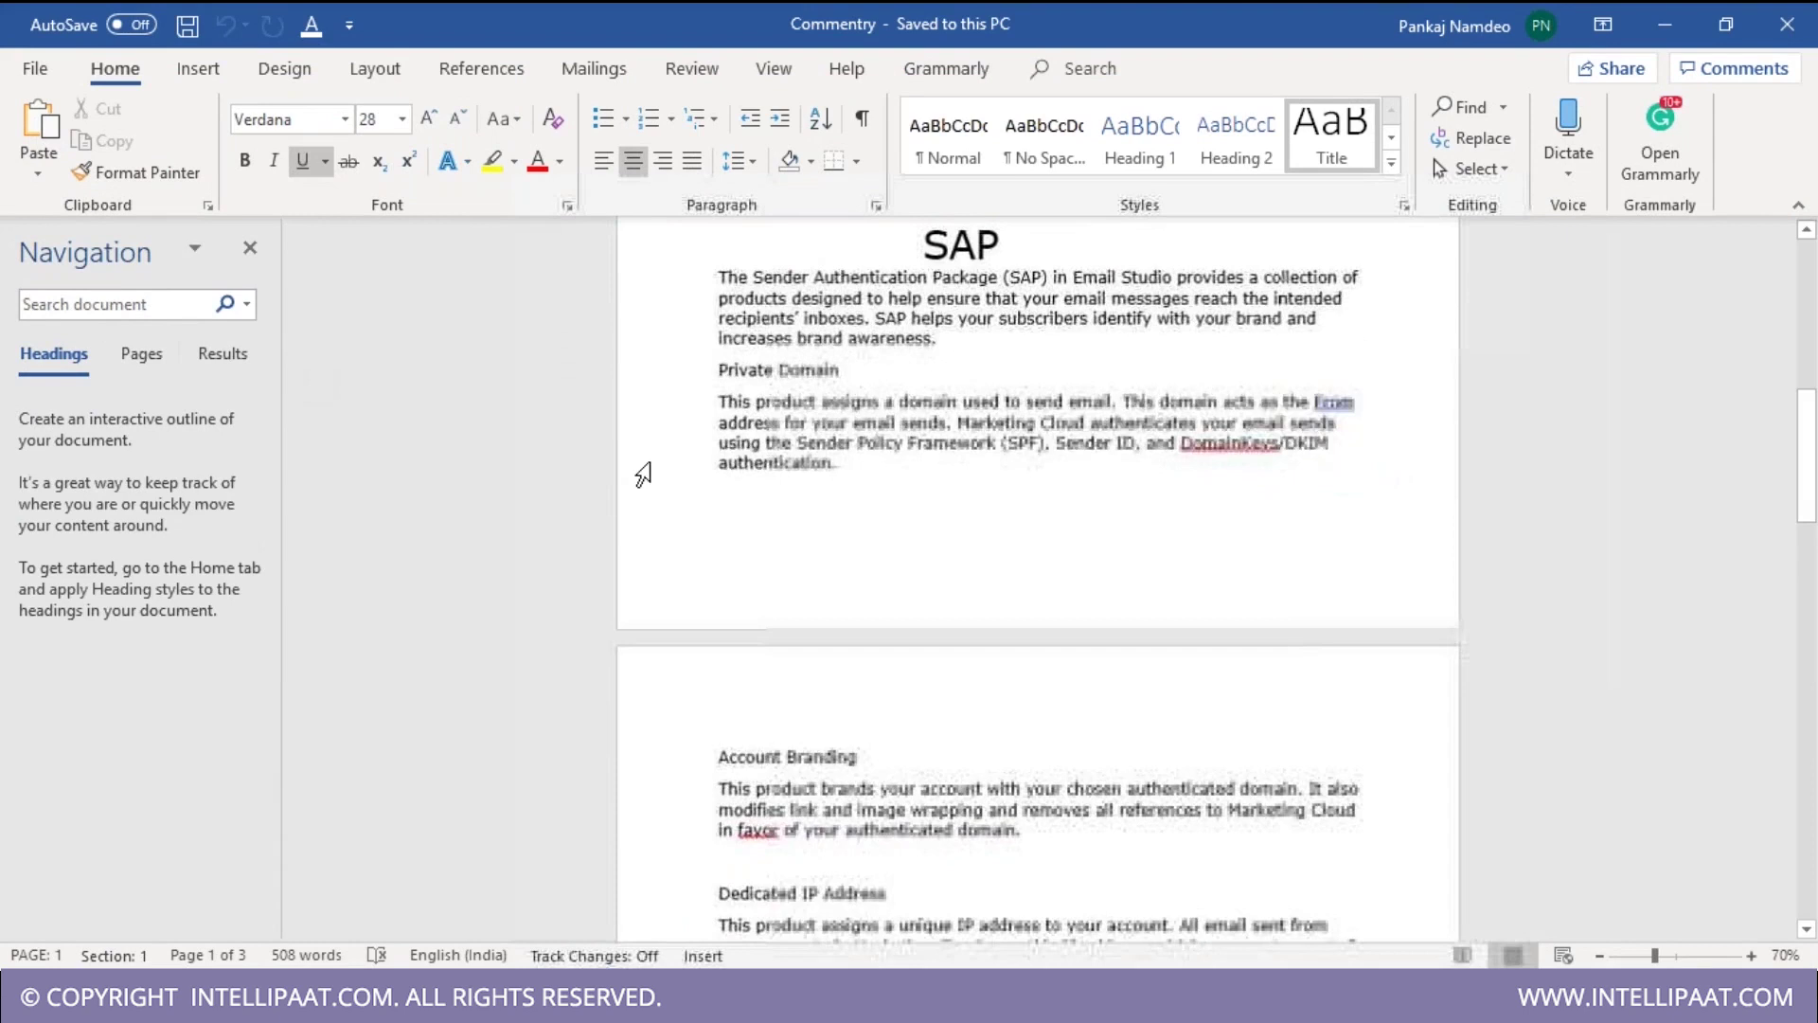
scroll(643, 473, "down", 1)
- Examine the SAP section's product headings and the Sender Policy Framework mention in the Private Domain paragraph
left_click(729, 351)
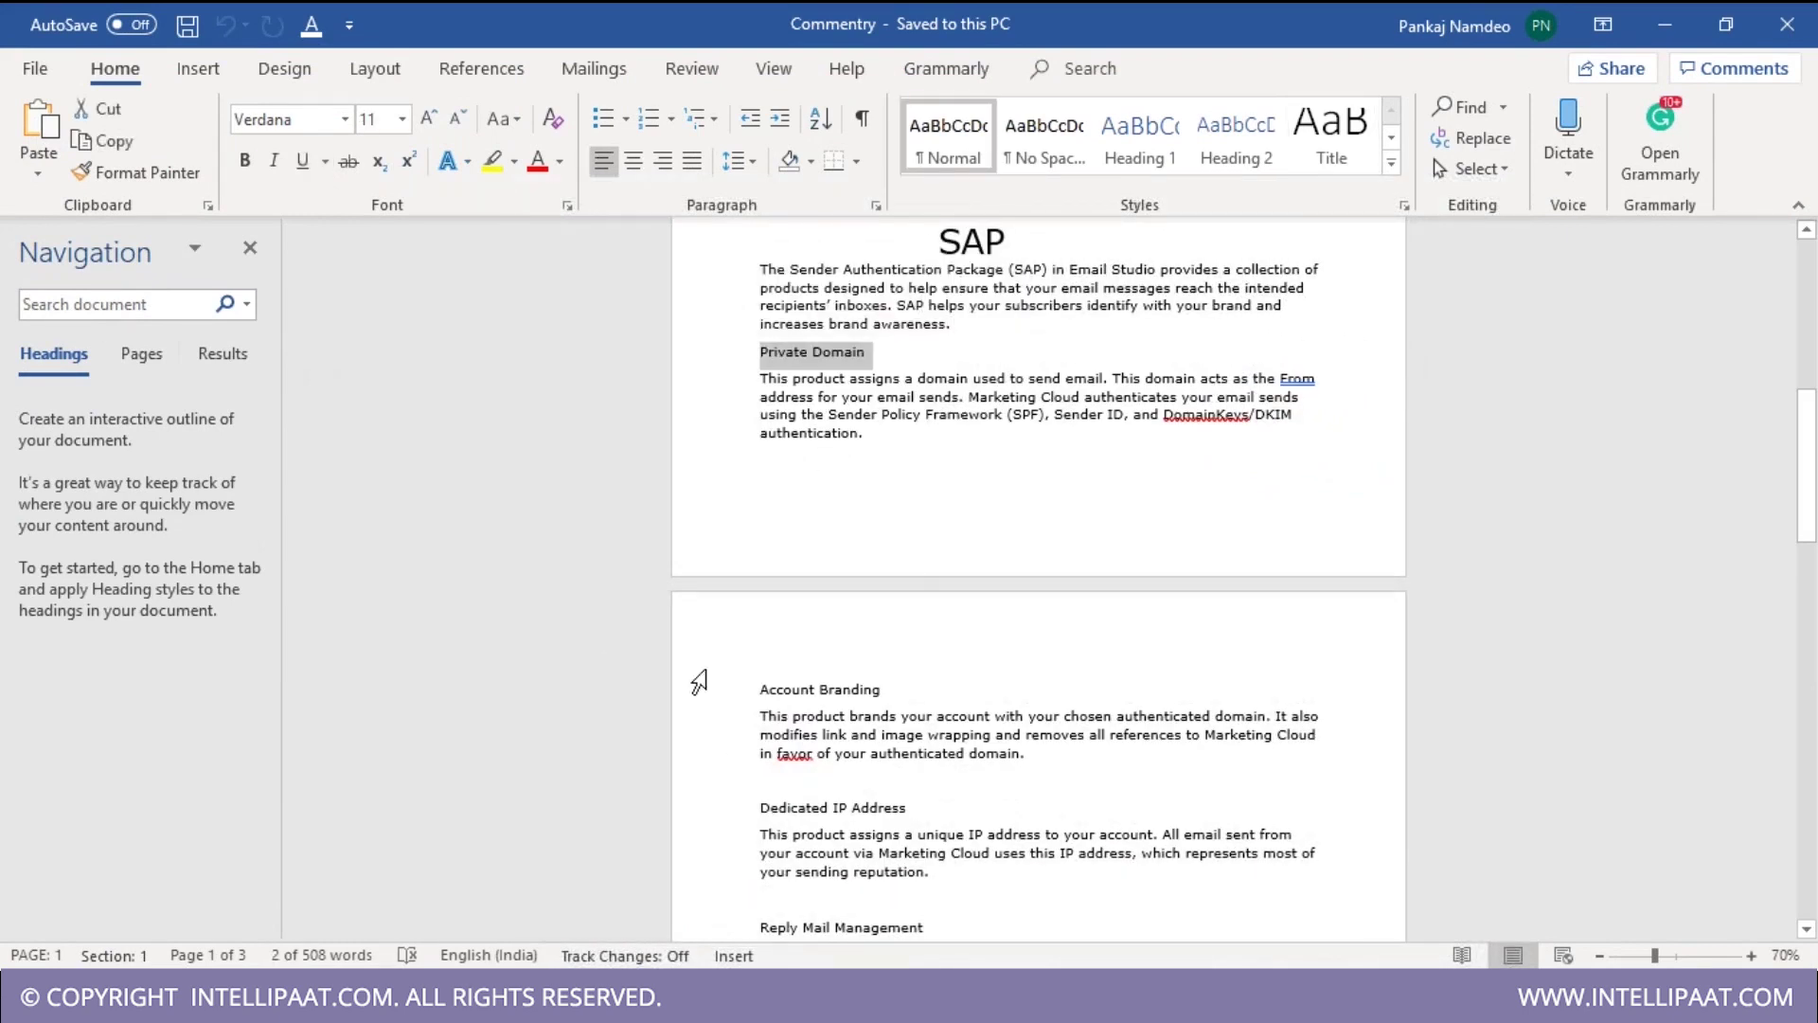
left_click(720, 815)
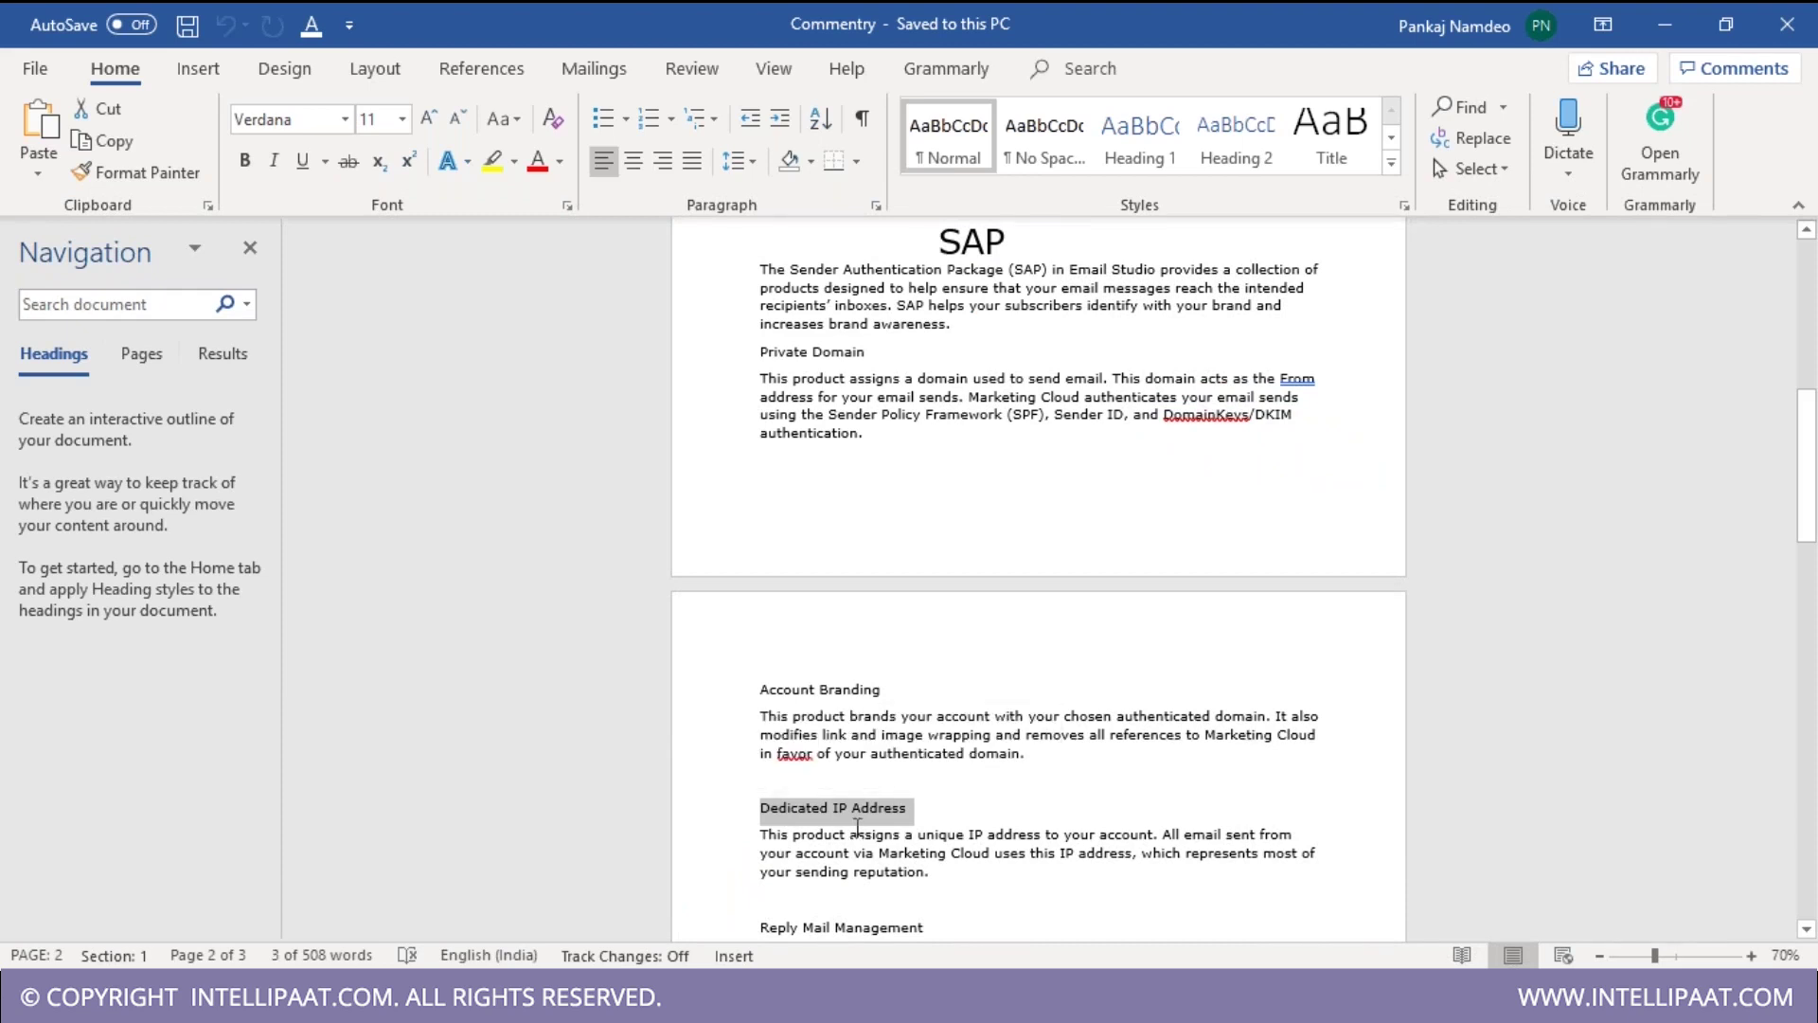
scroll(857, 827, "down", 1)
left_click(720, 877)
left_click(720, 308)
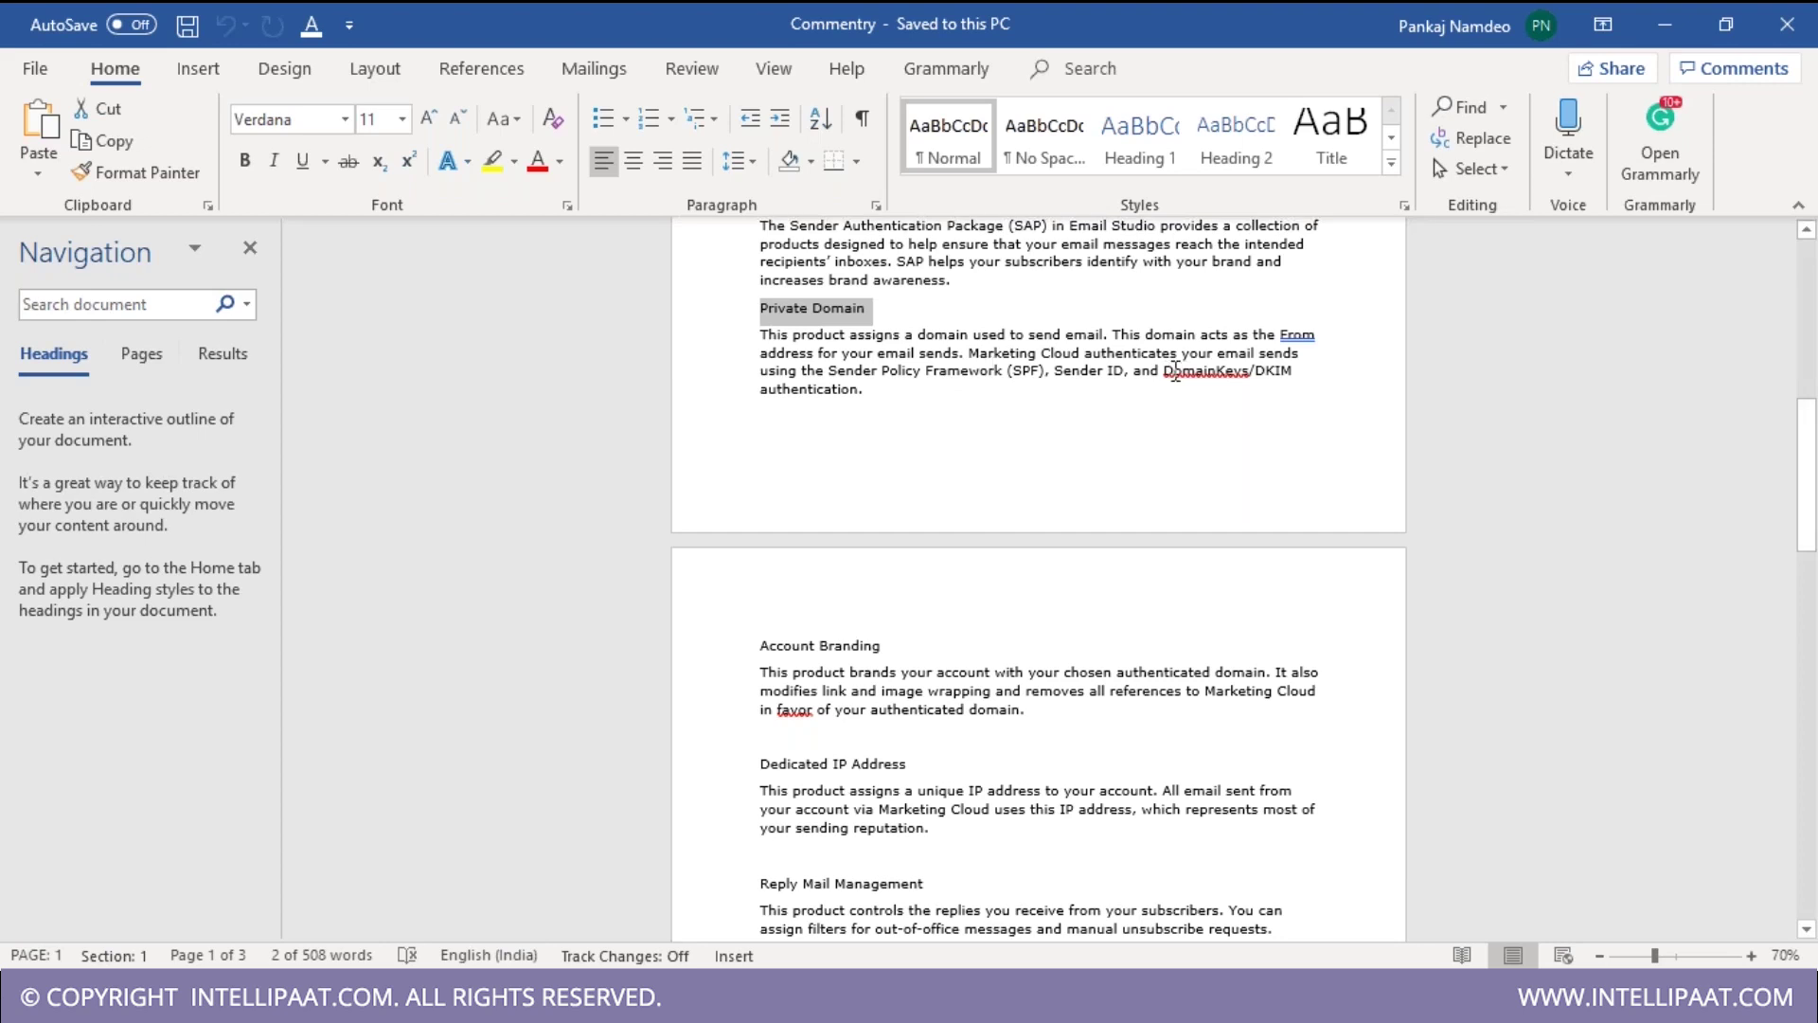
left_click_drag(863, 371, 995, 376)
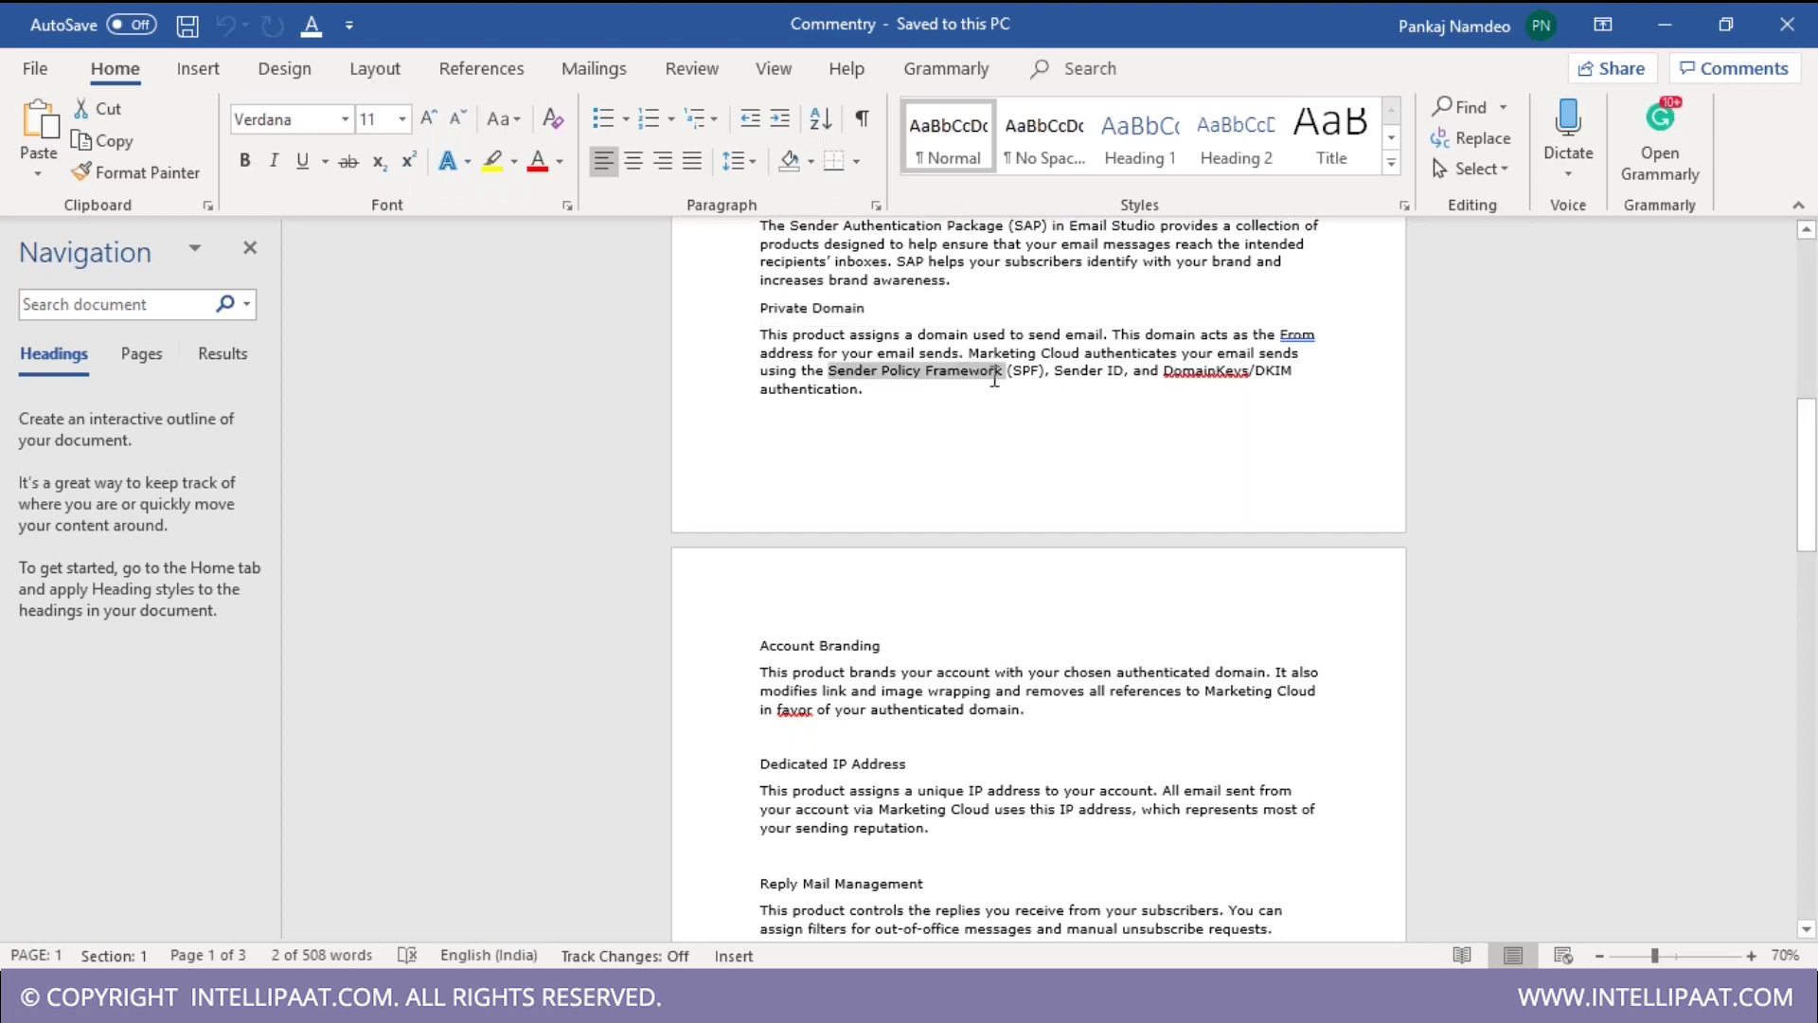
left_click(1084, 384)
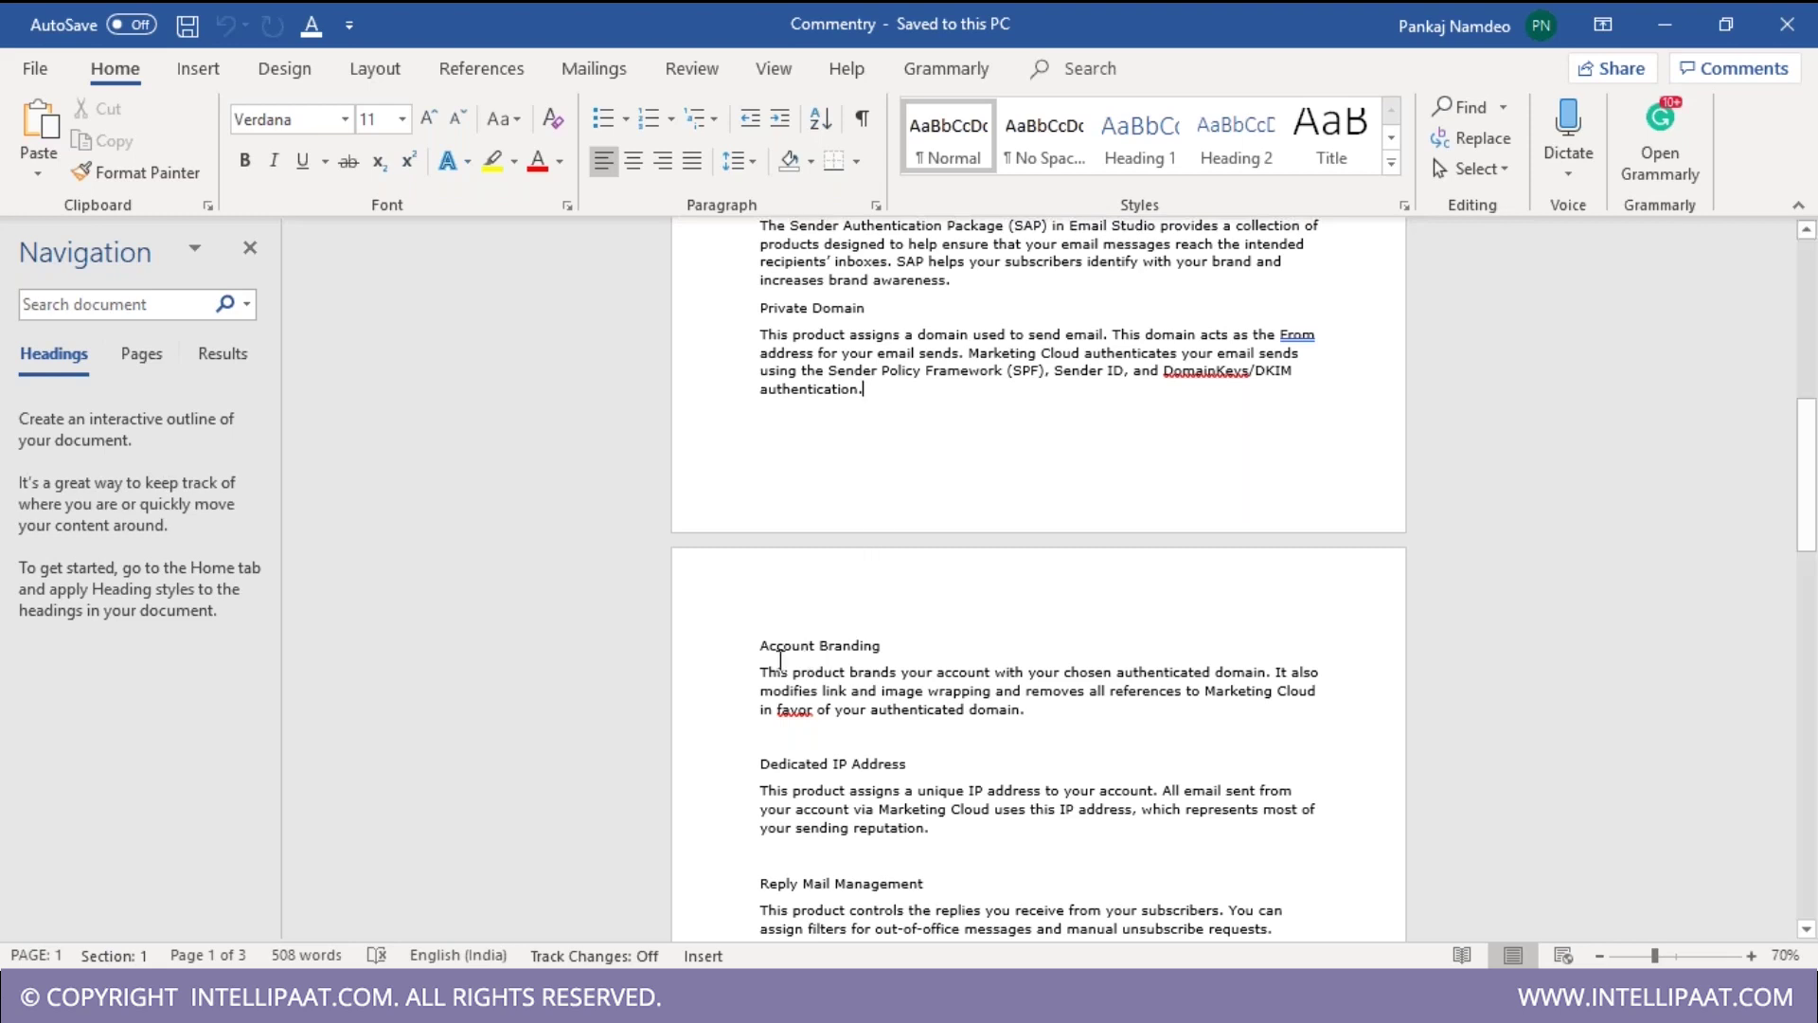
- Read through the Account Branding, Reply Mail Management and Dedicated IP Address sections of the document
left_click_drag(760, 645, 888, 647)
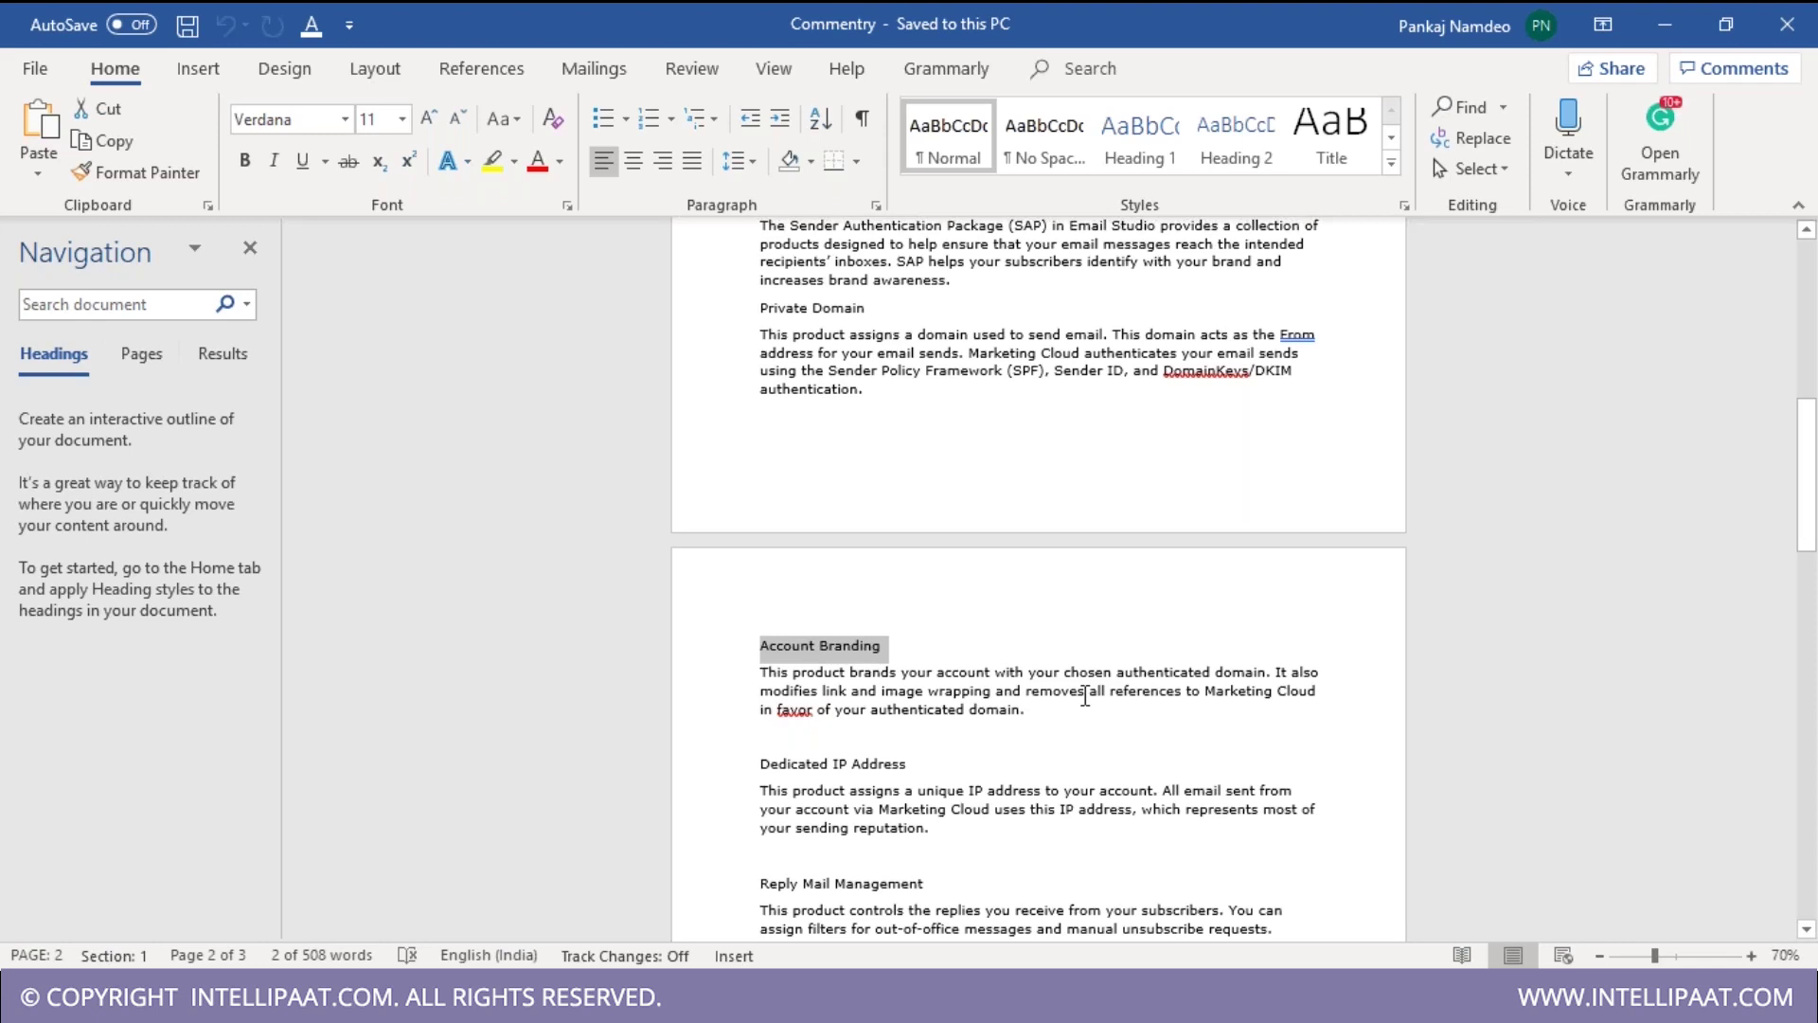
scroll(1085, 698, "down", 1)
triple_click(771, 840)
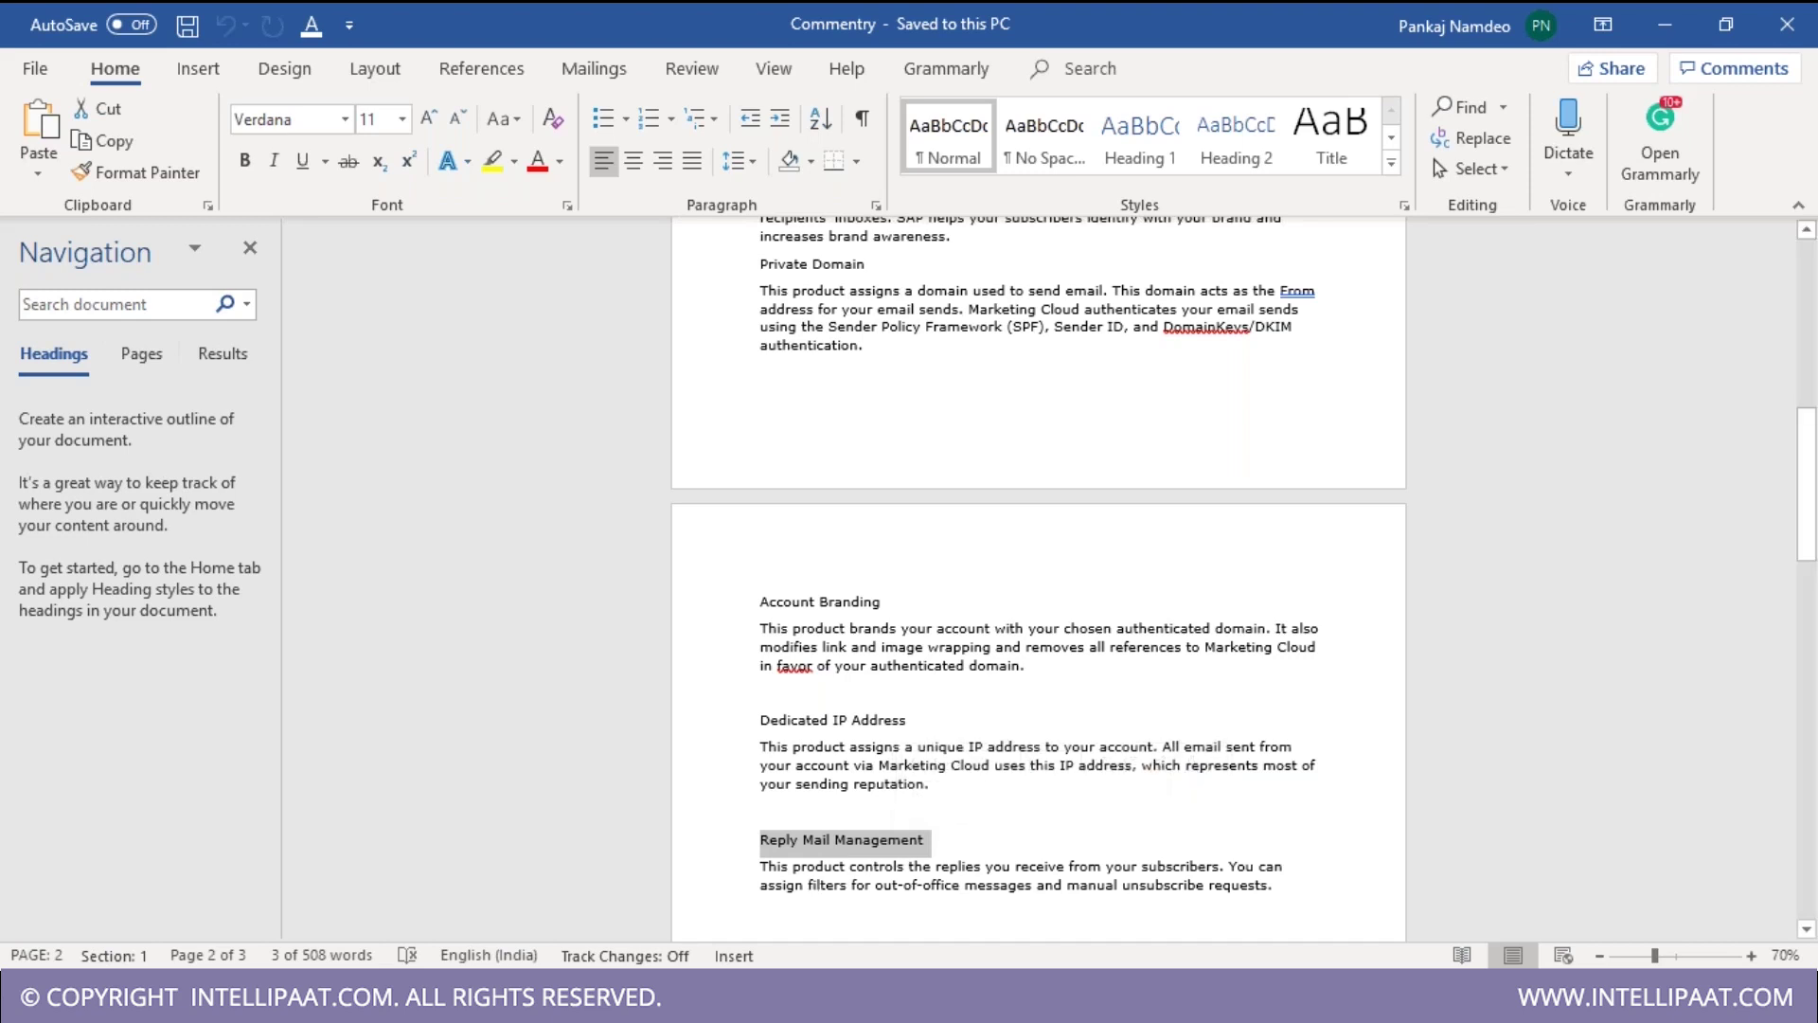
scroll(1039, 568, "up", 1)
scroll(1039, 568, "up", 2)
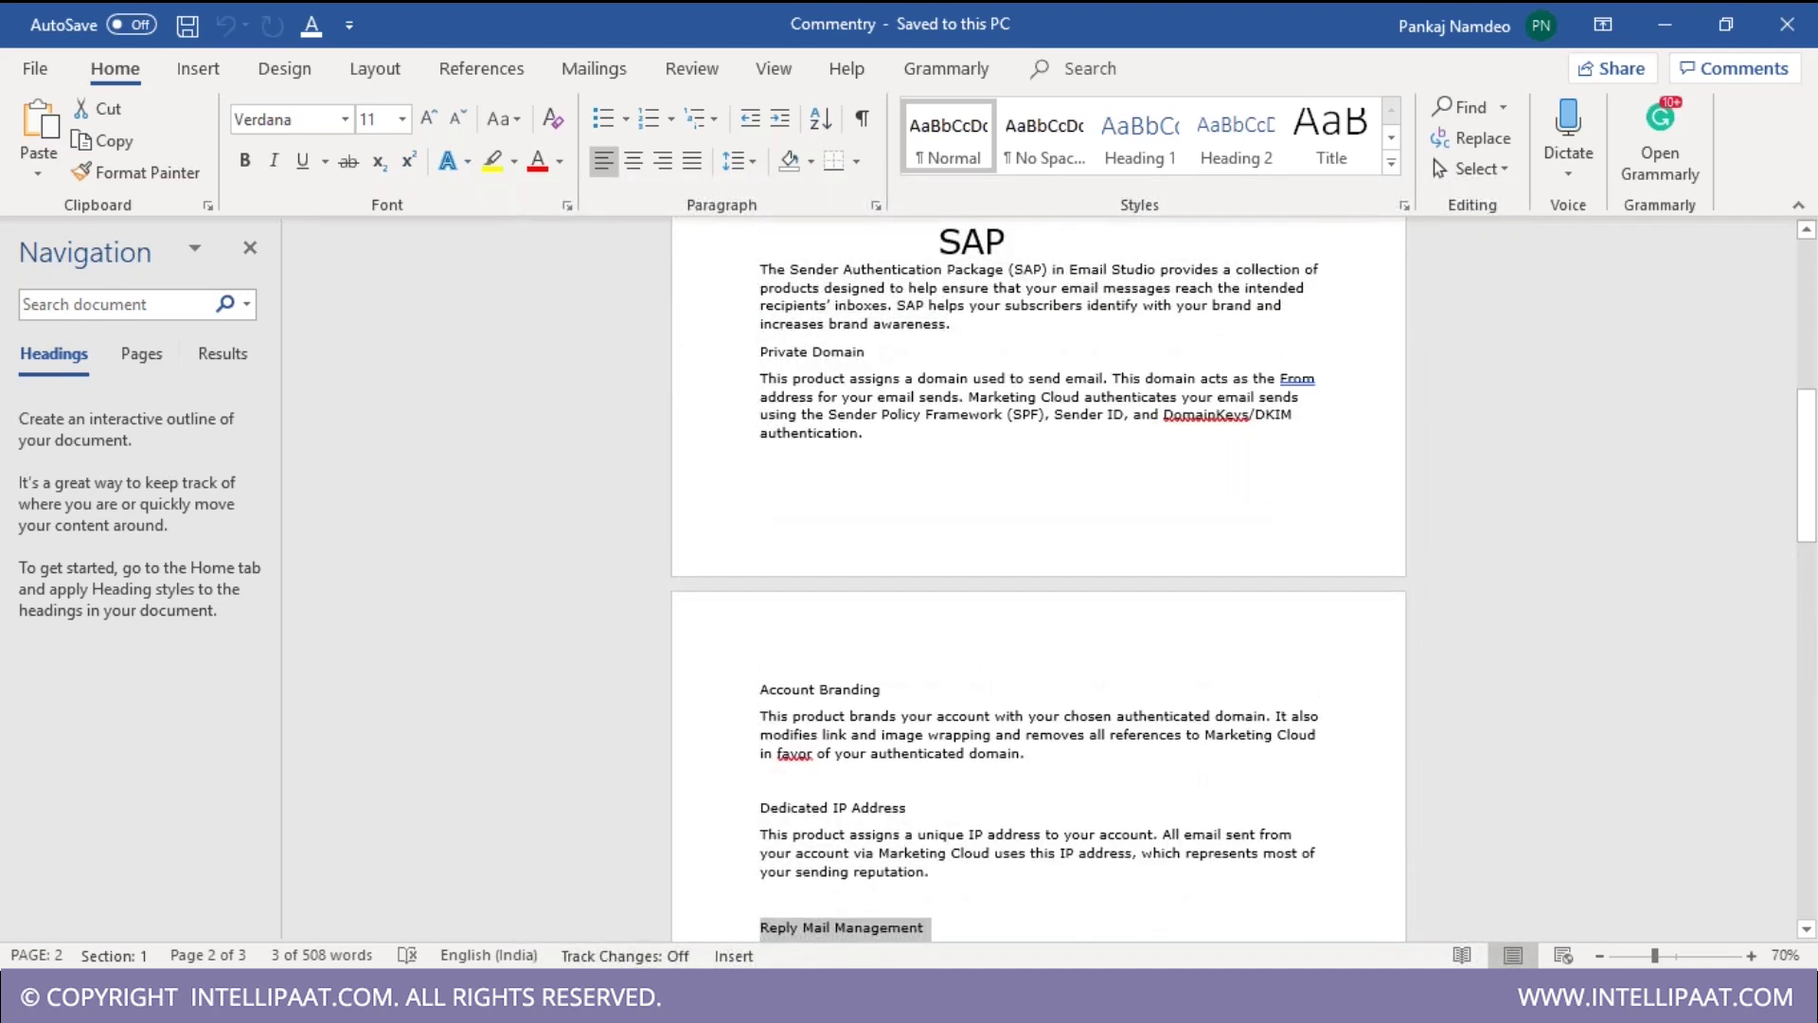
scroll(1039, 568, "down", 2)
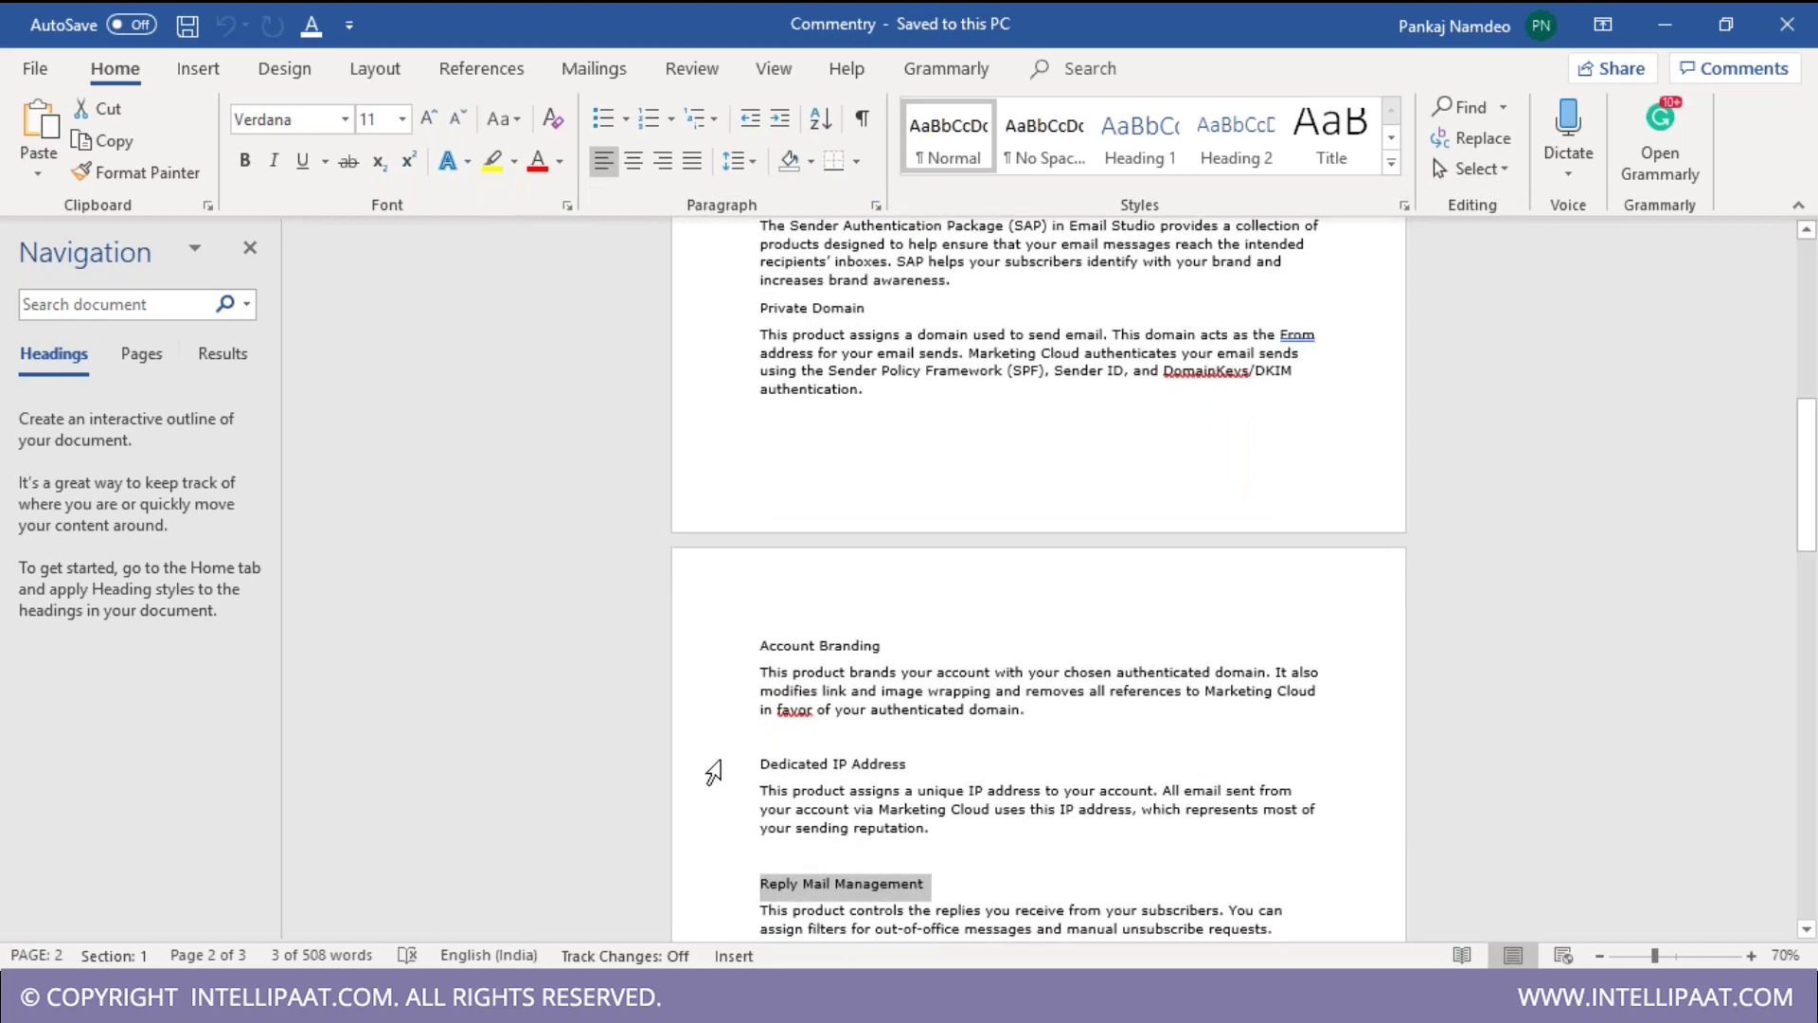
left_click(717, 765)
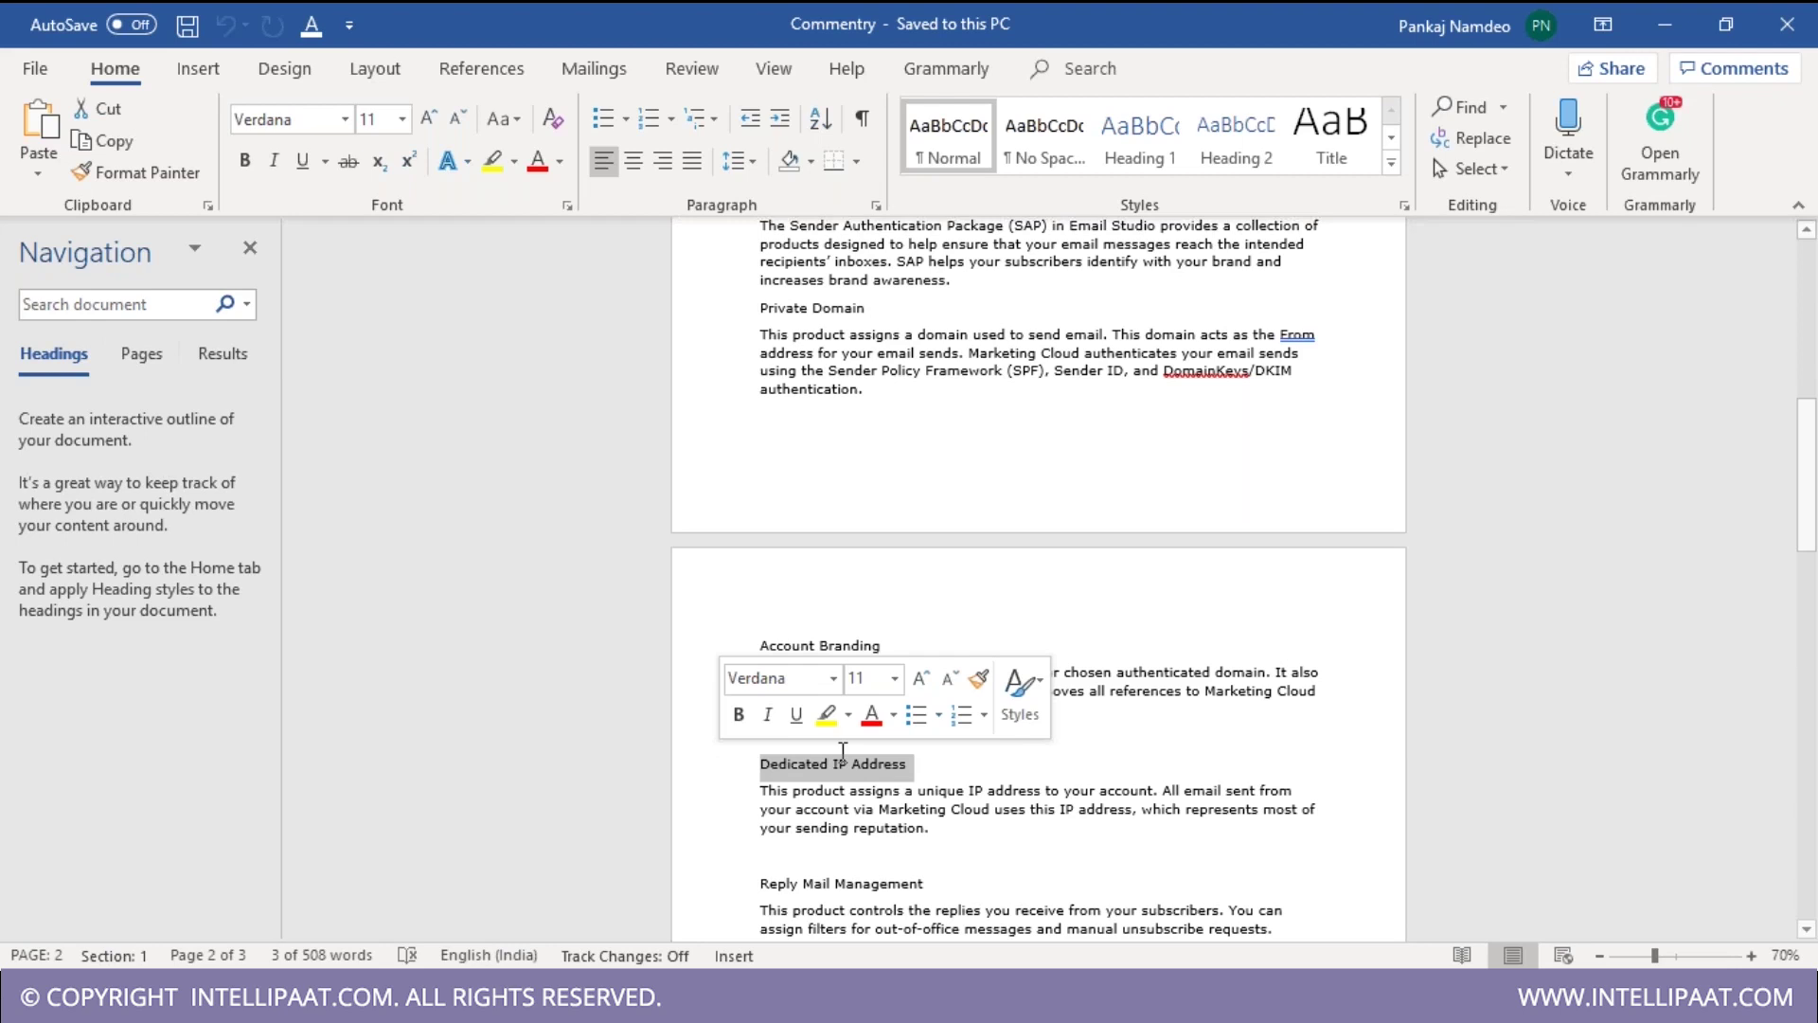
scroll(834, 748, "up", 1)
scroll(843, 752, "up", 1)
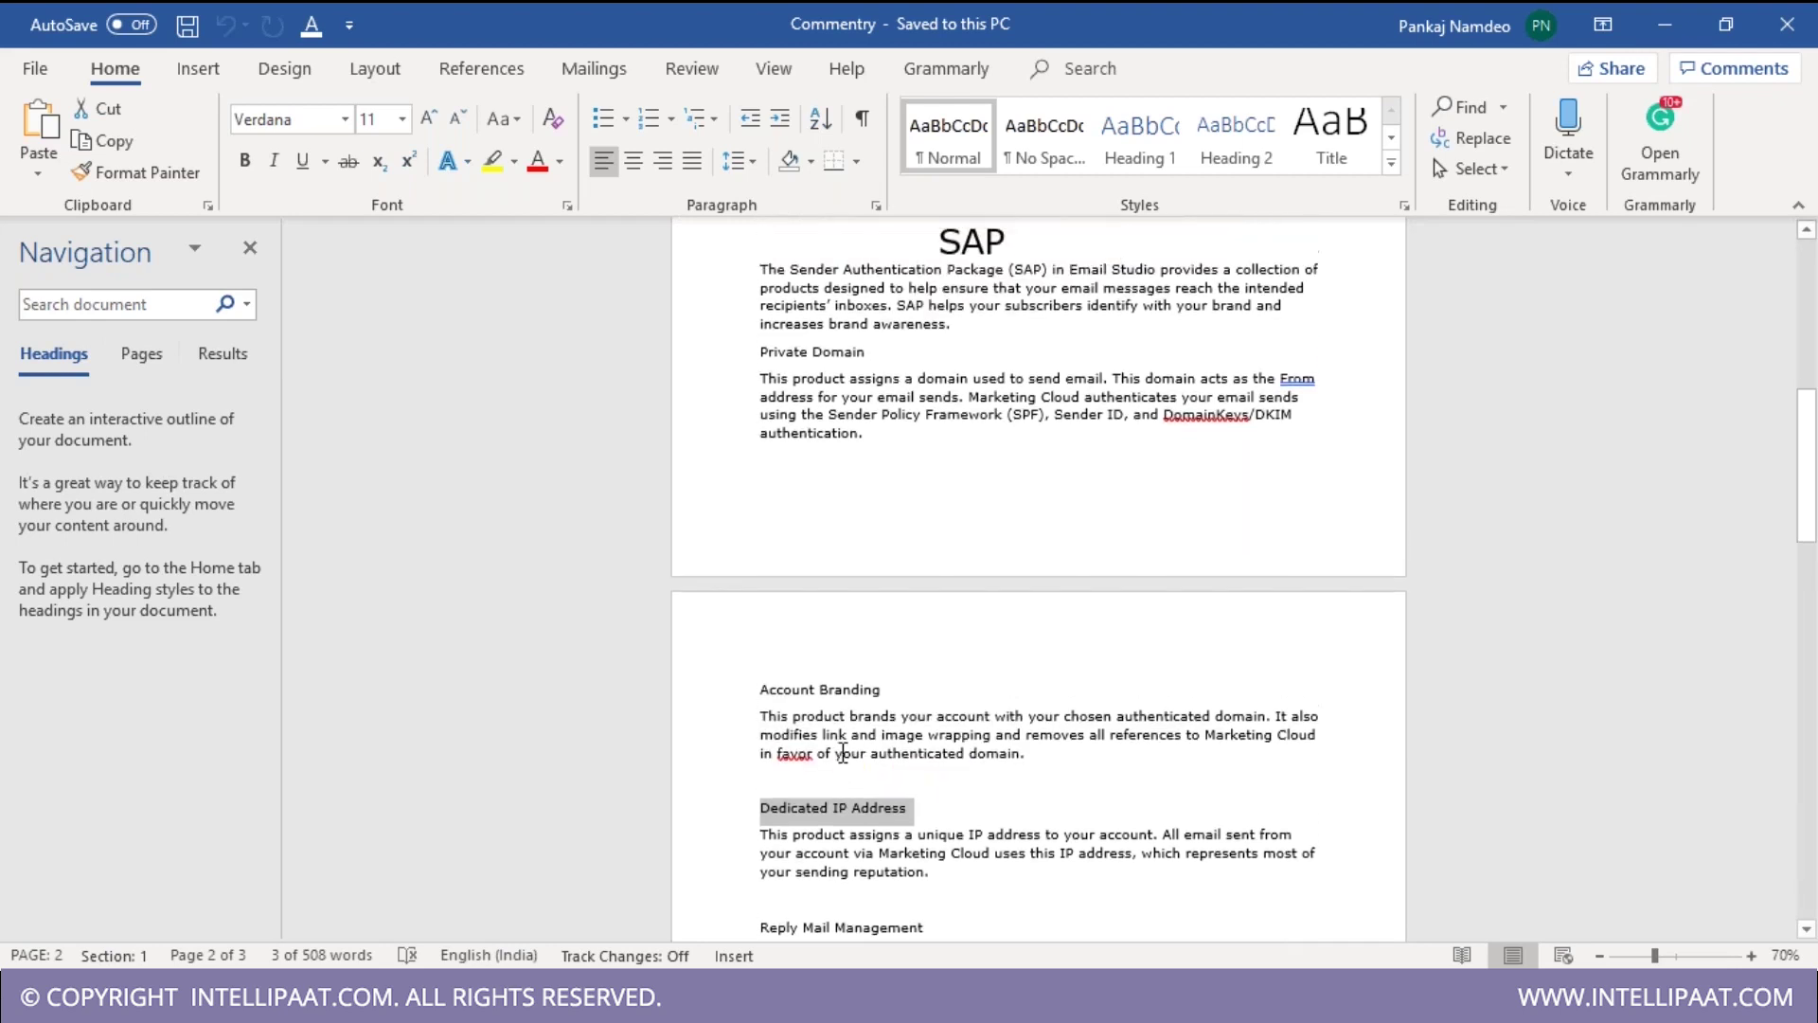
scroll(880, 742, "down", 1)
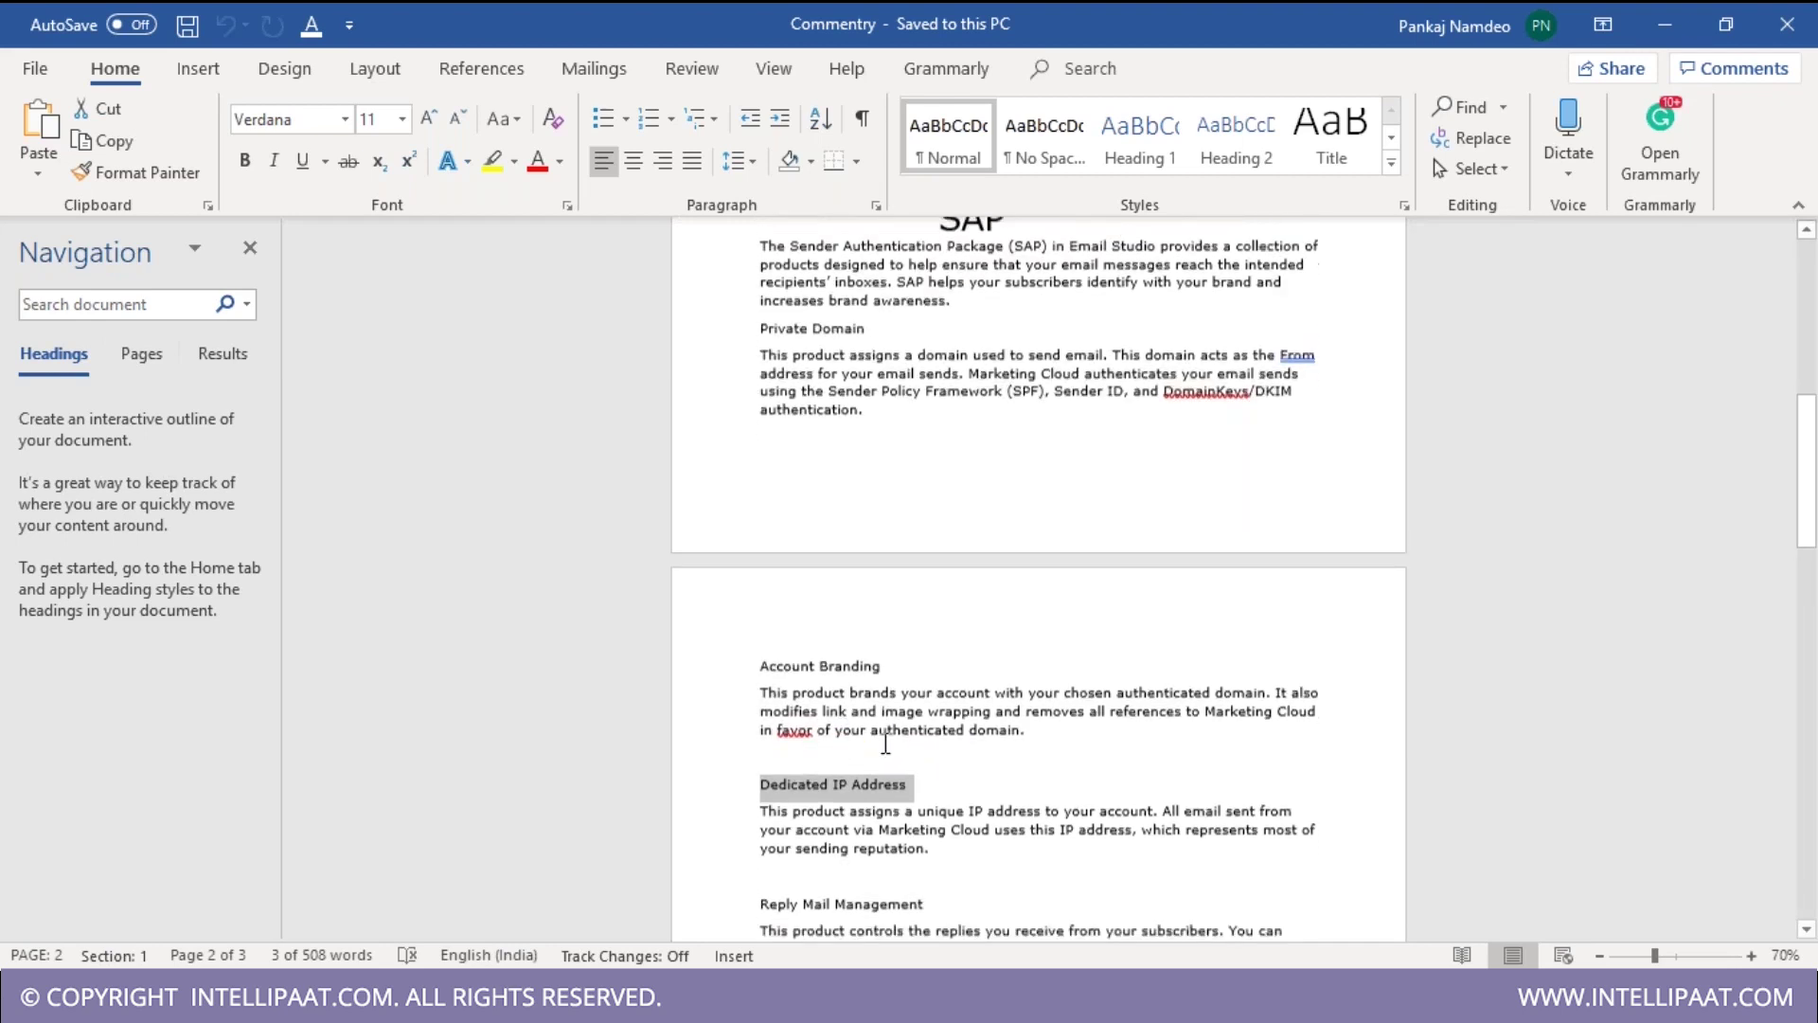
scroll(885, 742, "down", 1)
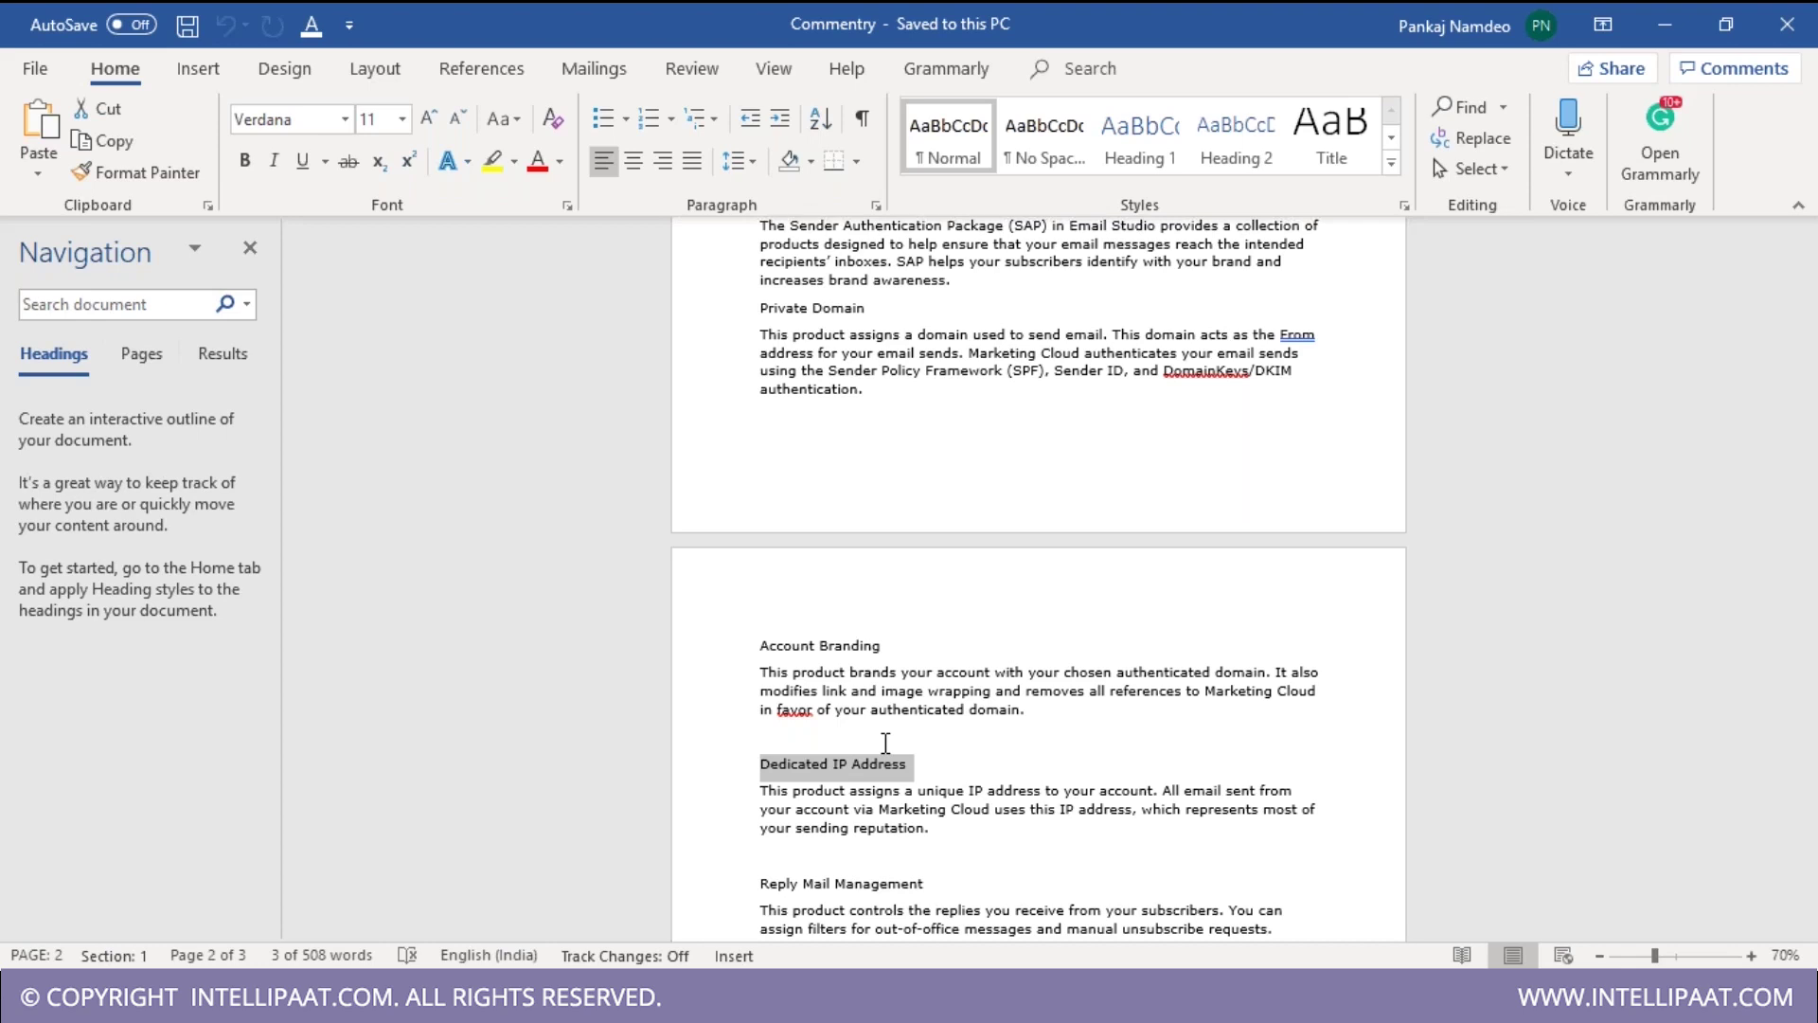
- Switch to the Grammarly Premium email in Gmail and examine the domain of its sender address
key("alt+Tab")
key("super+t")
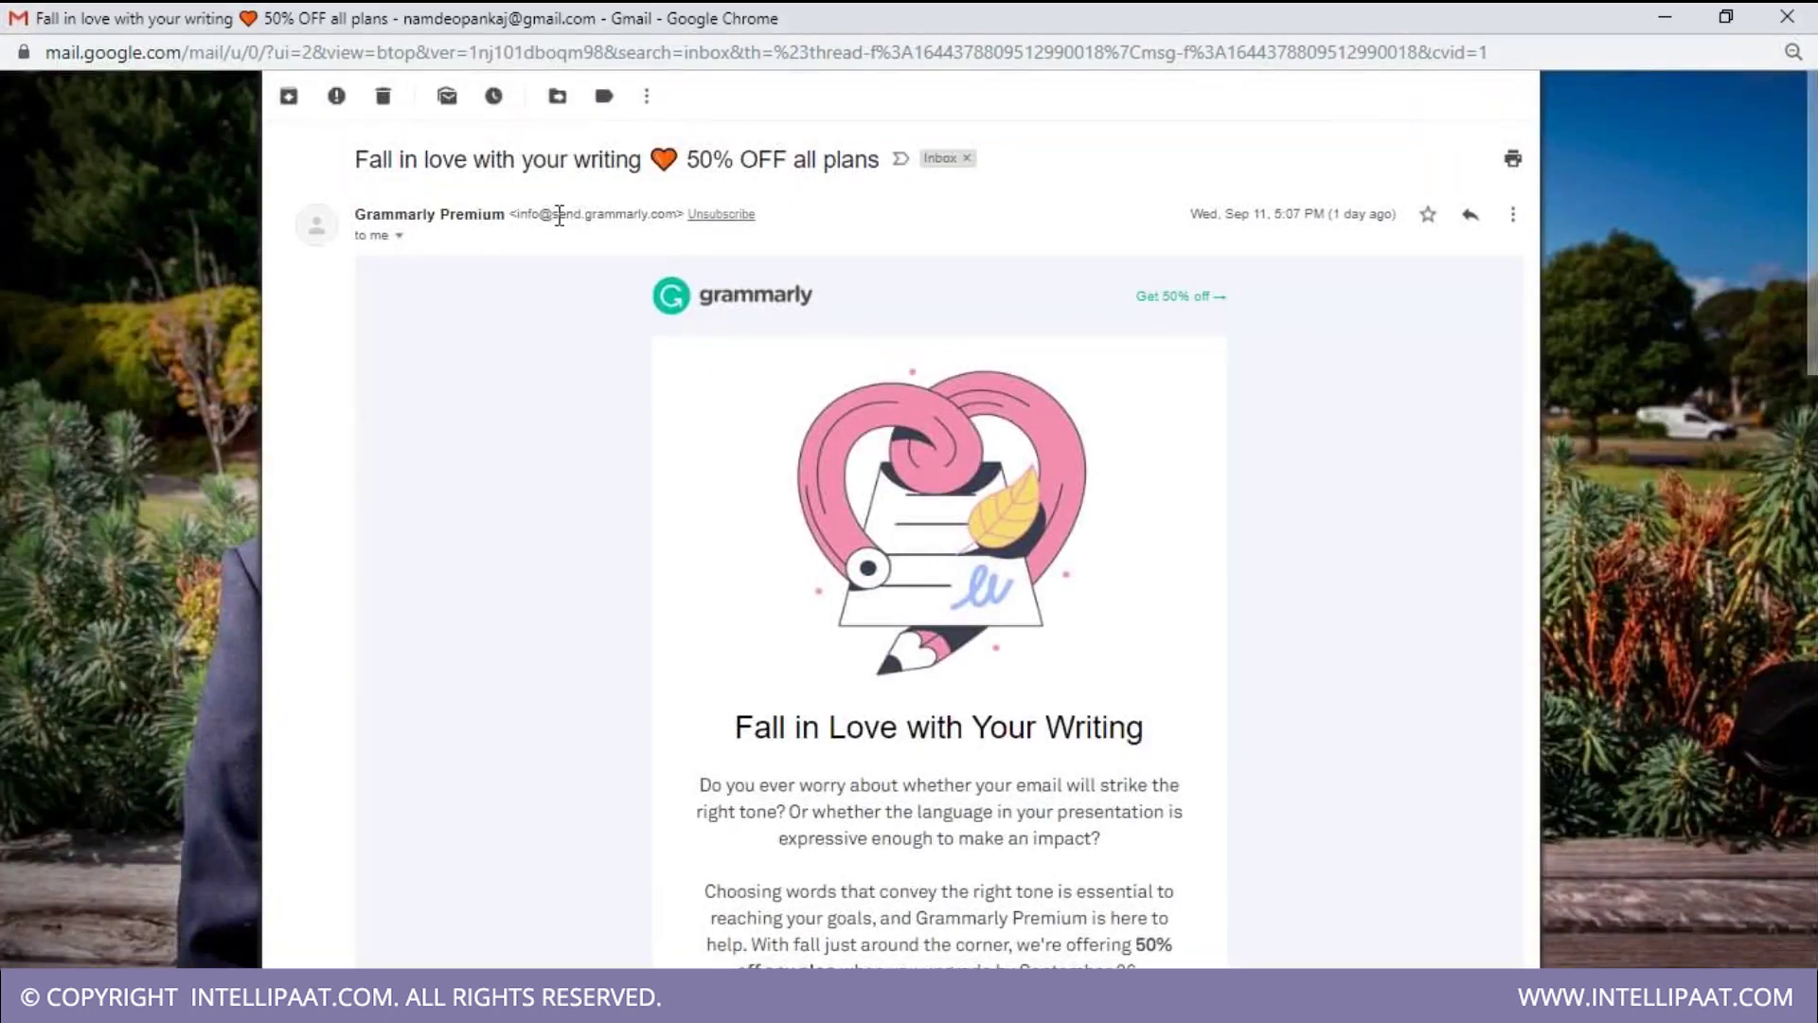
left_click_drag(556, 213, 677, 214)
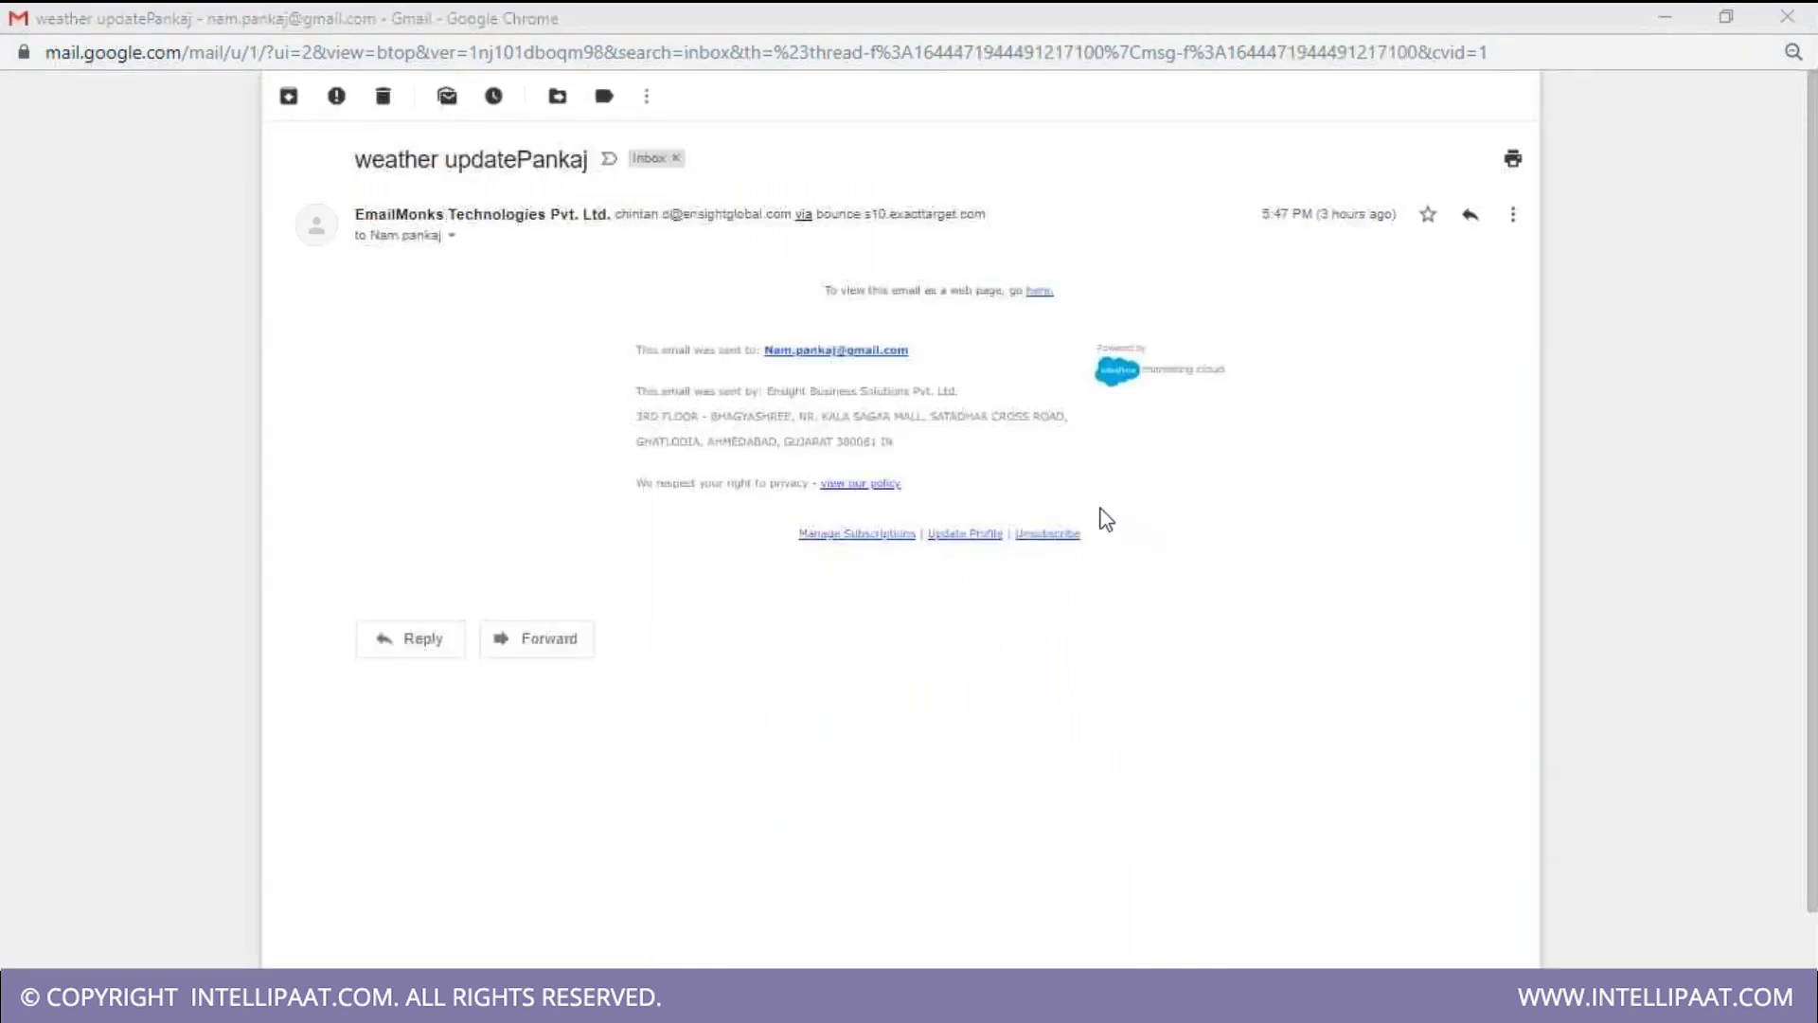
- Enlarge the weather update email in Gmail and examine its sender address and the bounce domain after "via"
left_click(1792, 52)
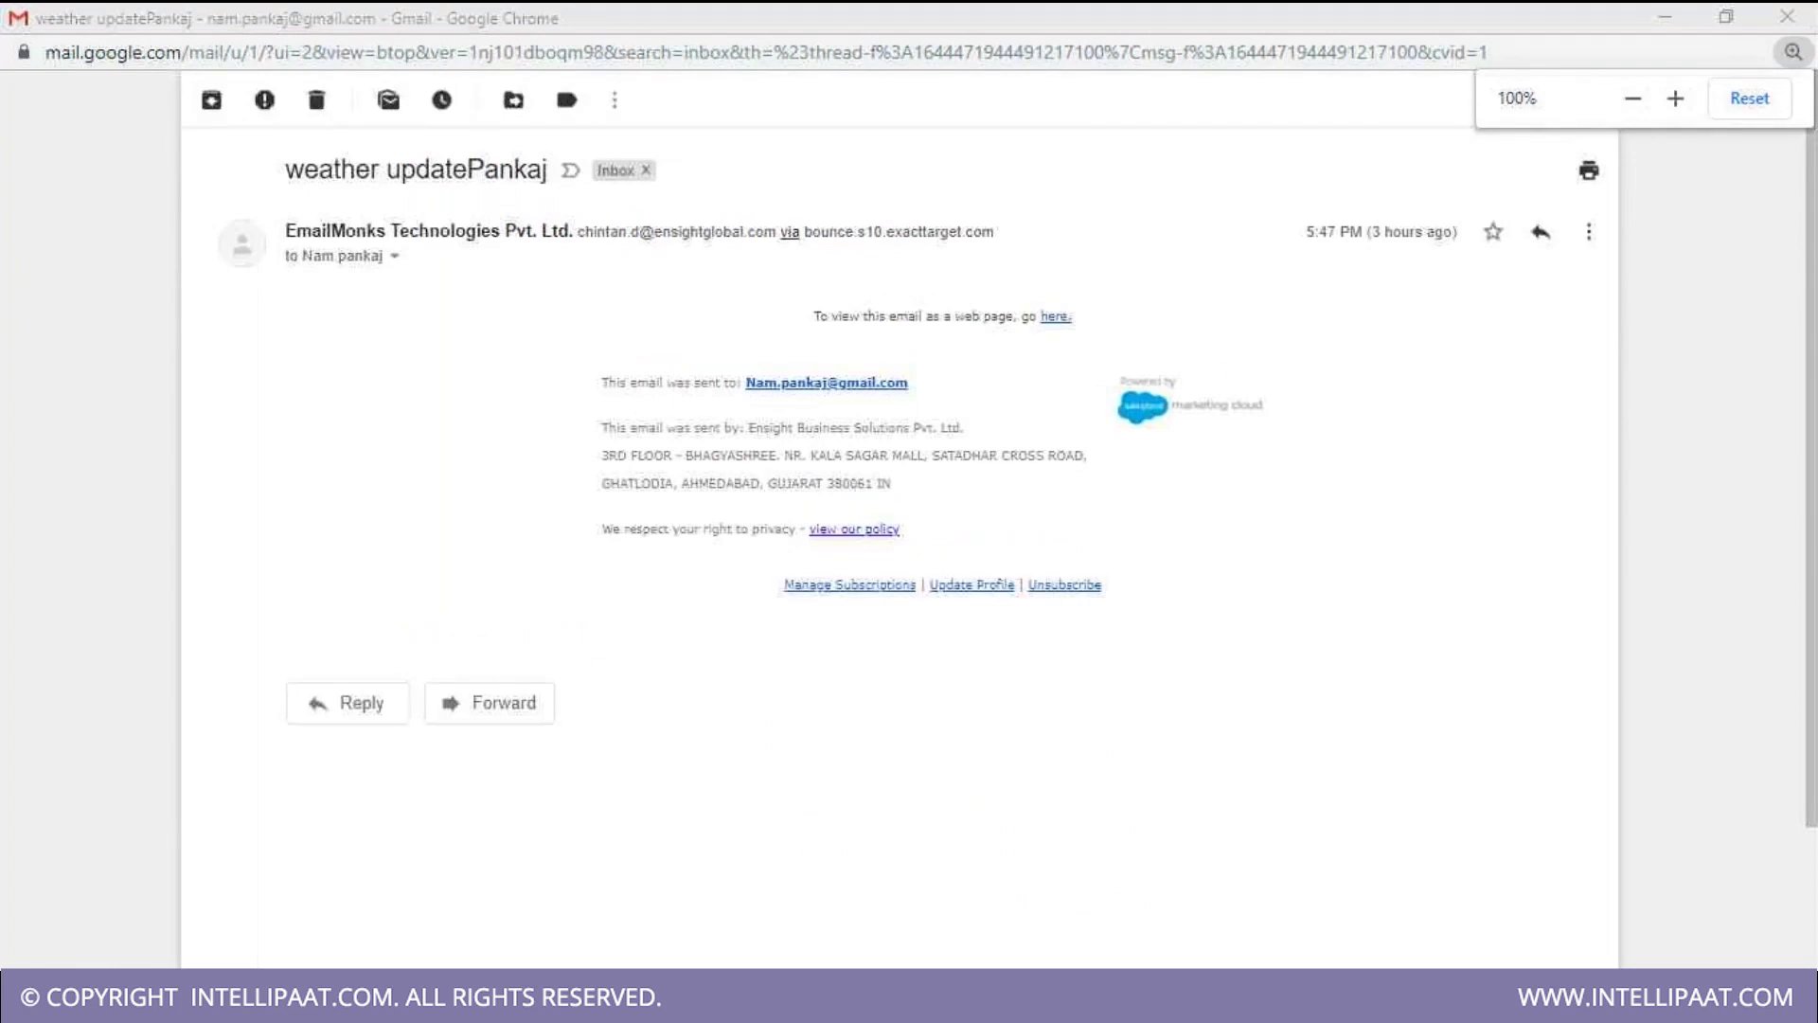
key("ctrl+plus")
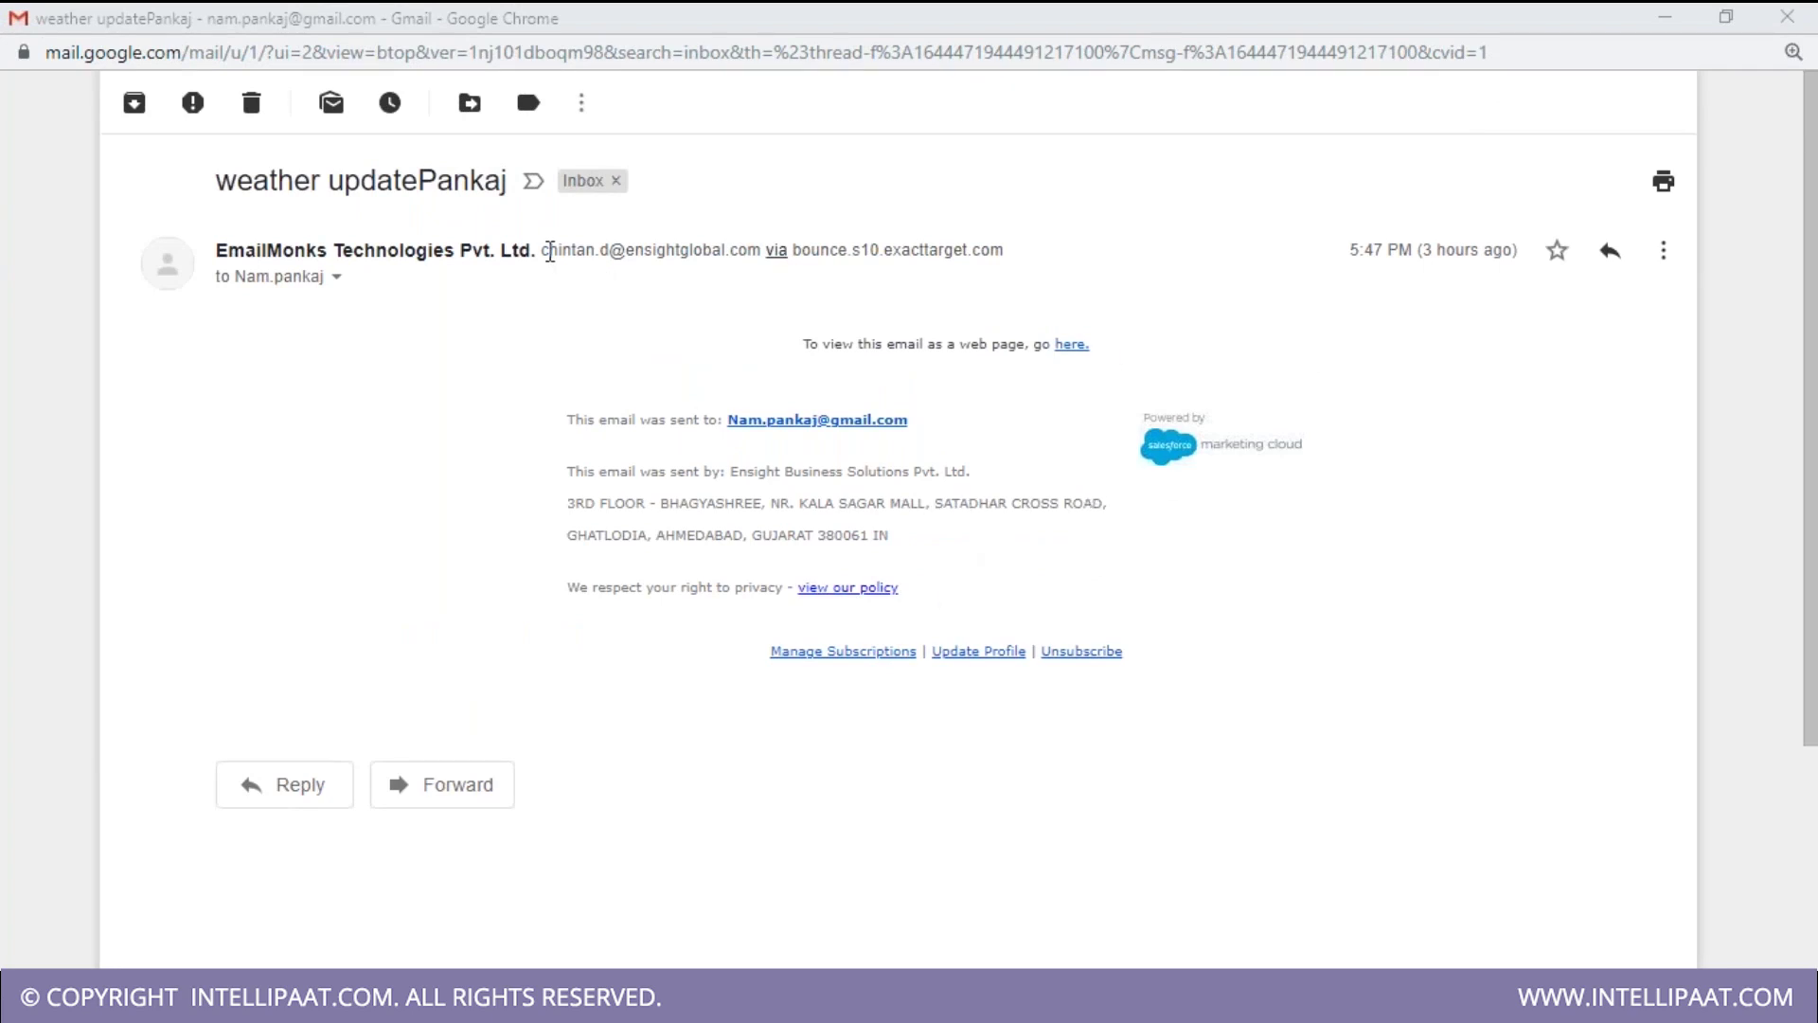
left_click_drag(550, 252, 673, 247)
left_click_drag(907, 247, 1024, 257)
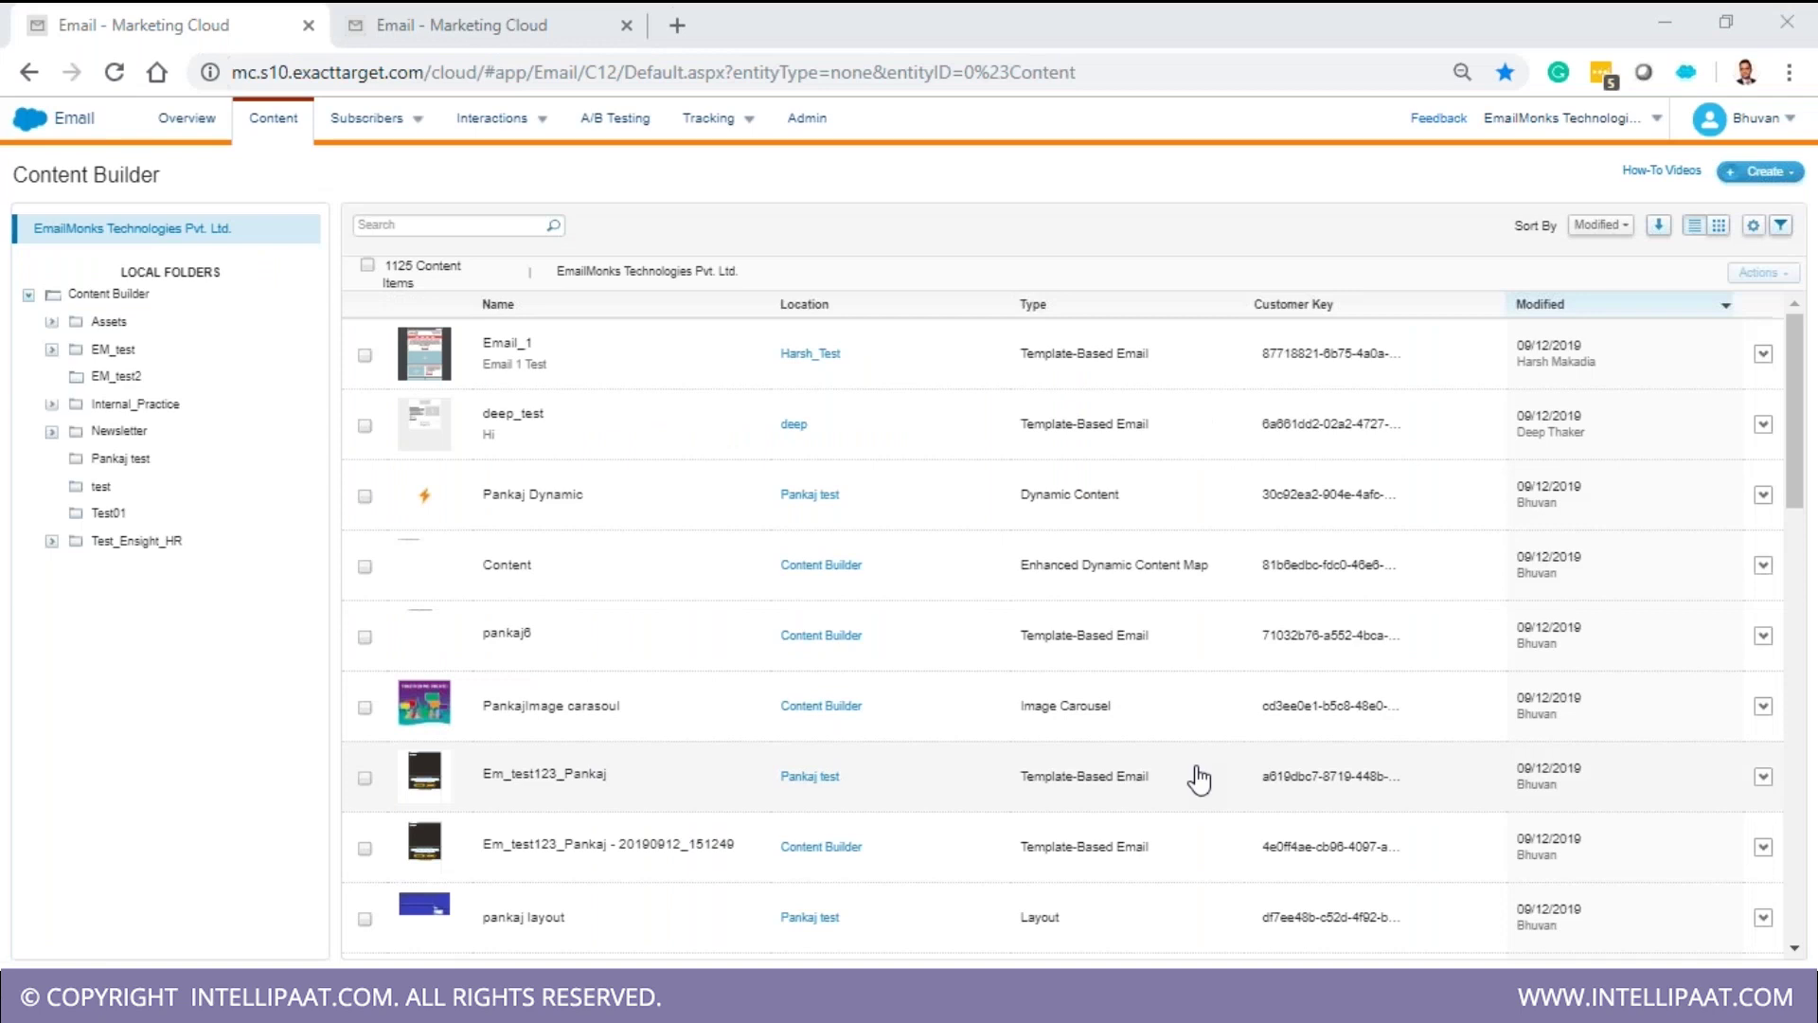
- Switch to Marketing Cloud, return to the Email overview and open Content Builder from the app navigation
mouse_move(834, 118)
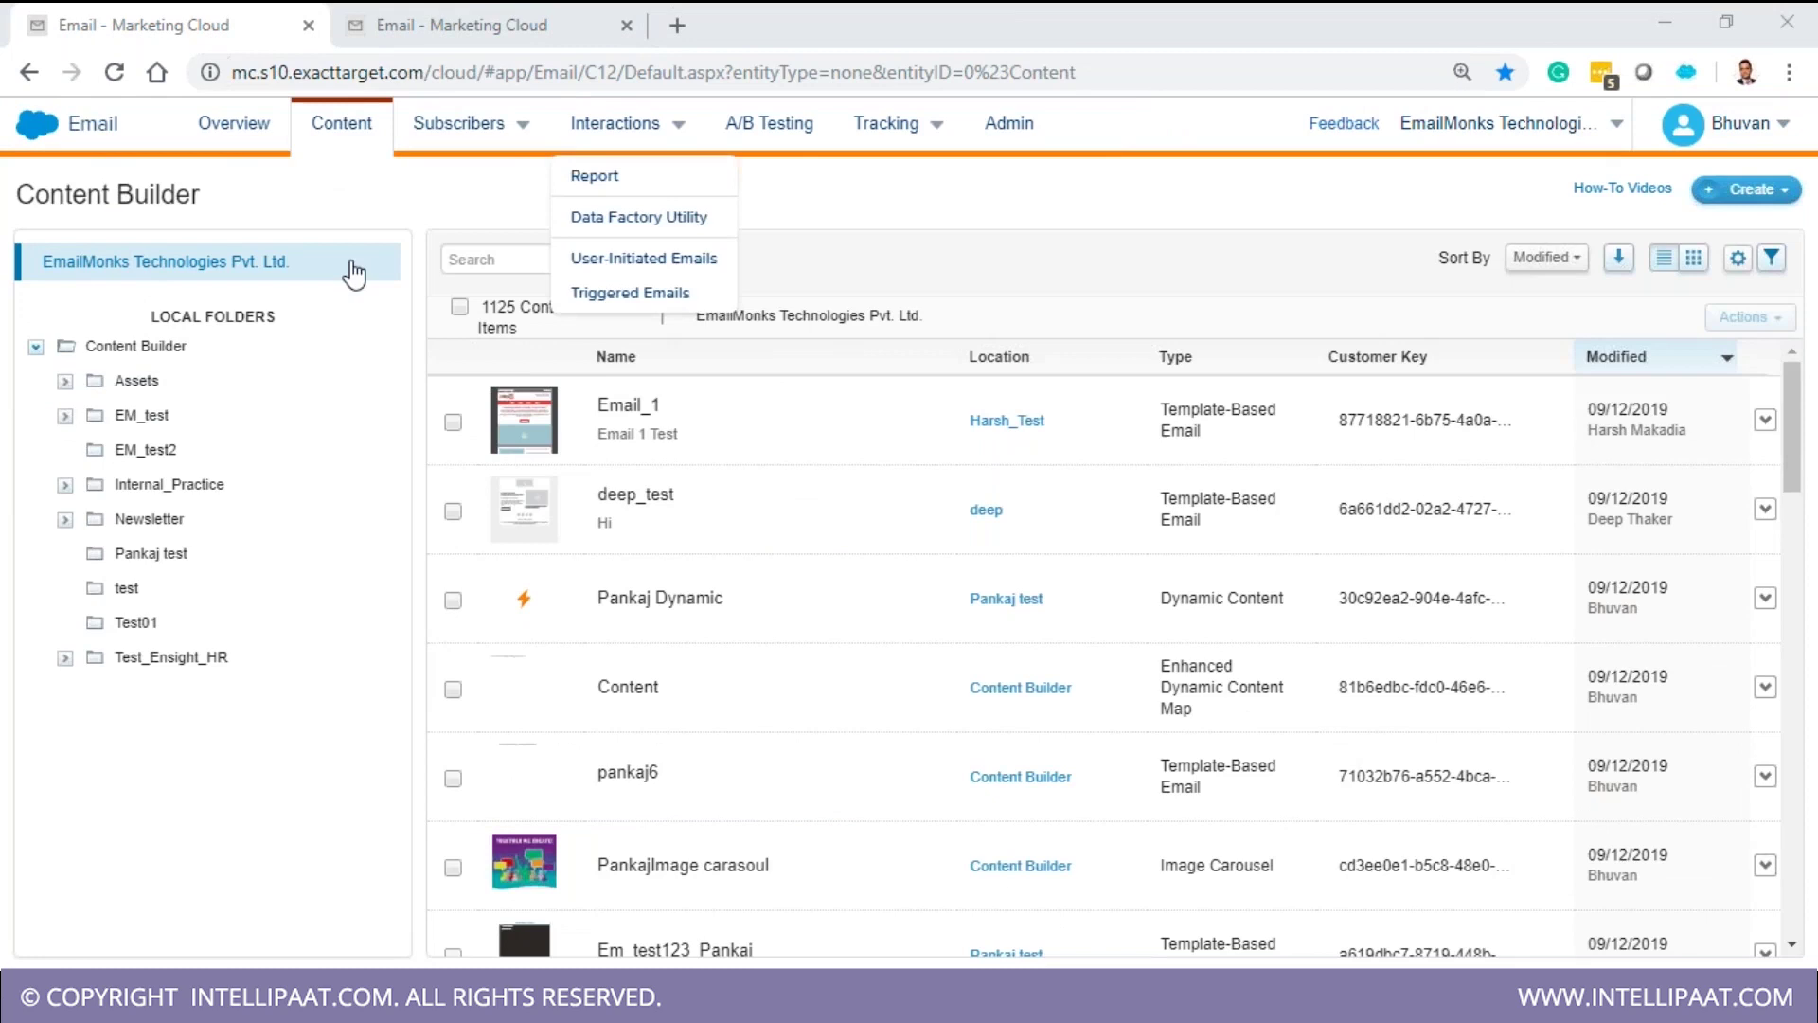
left_click(92, 123)
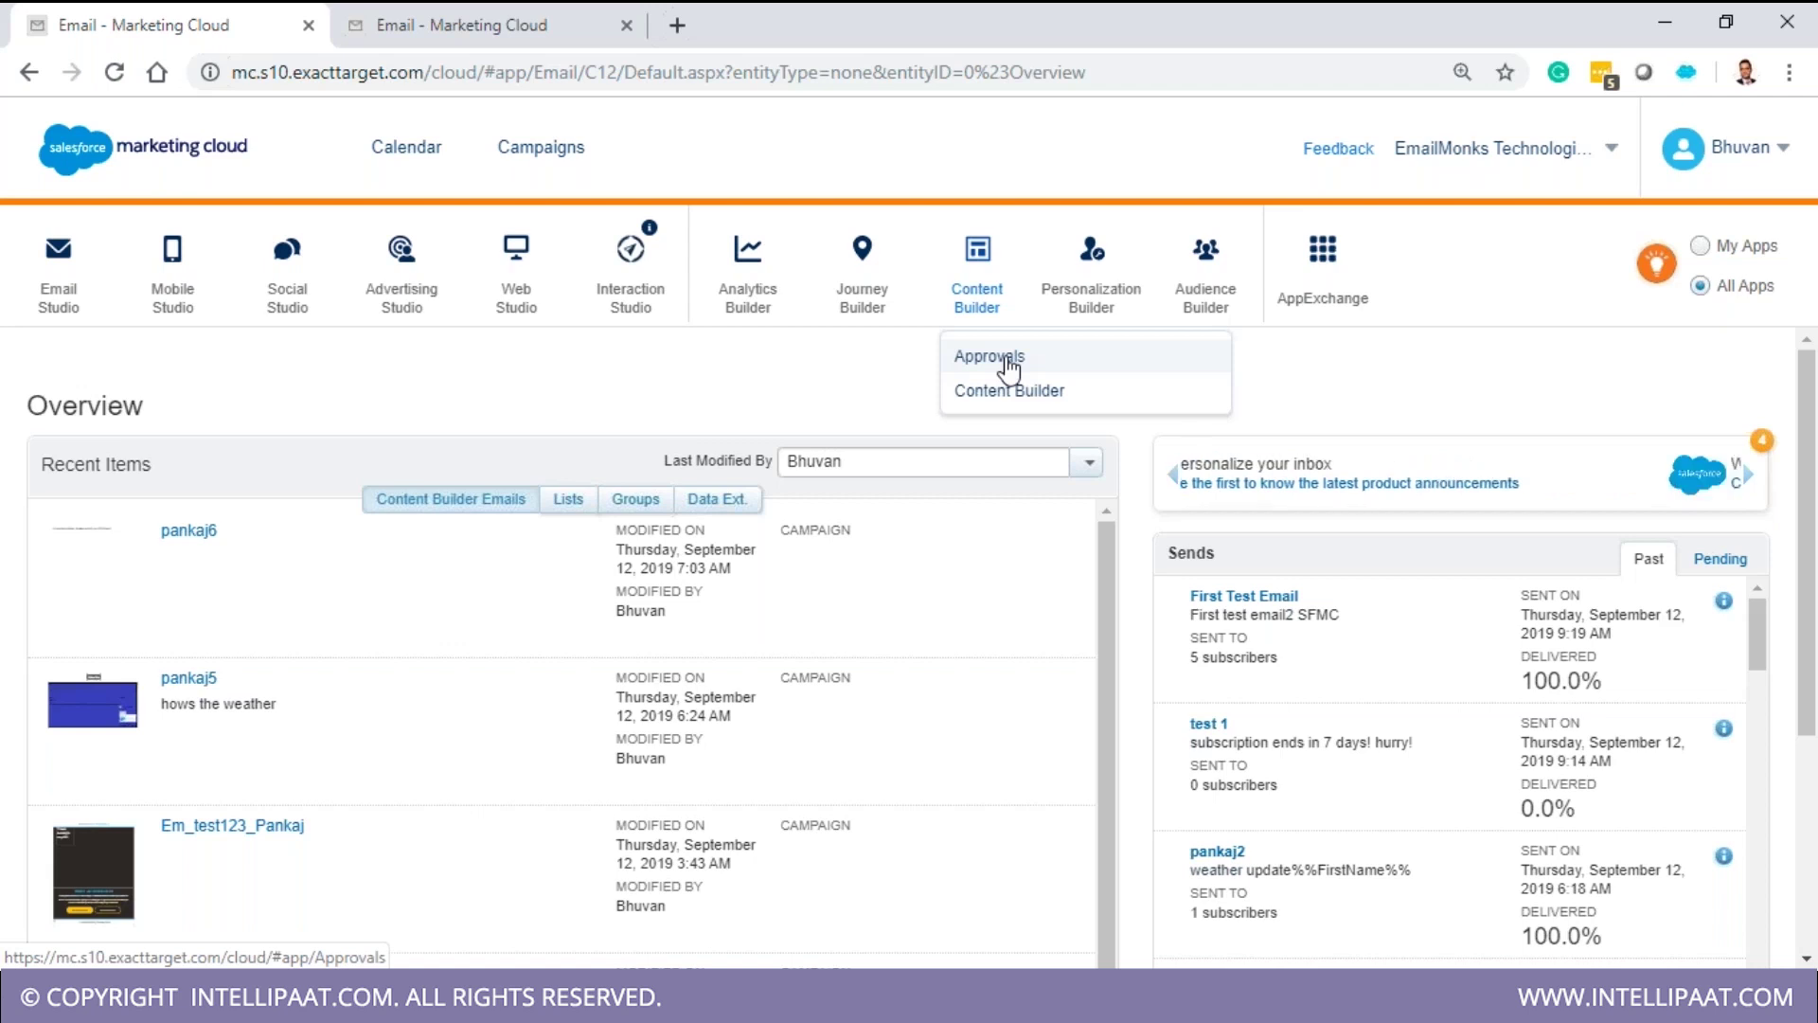
left_click(1011, 391)
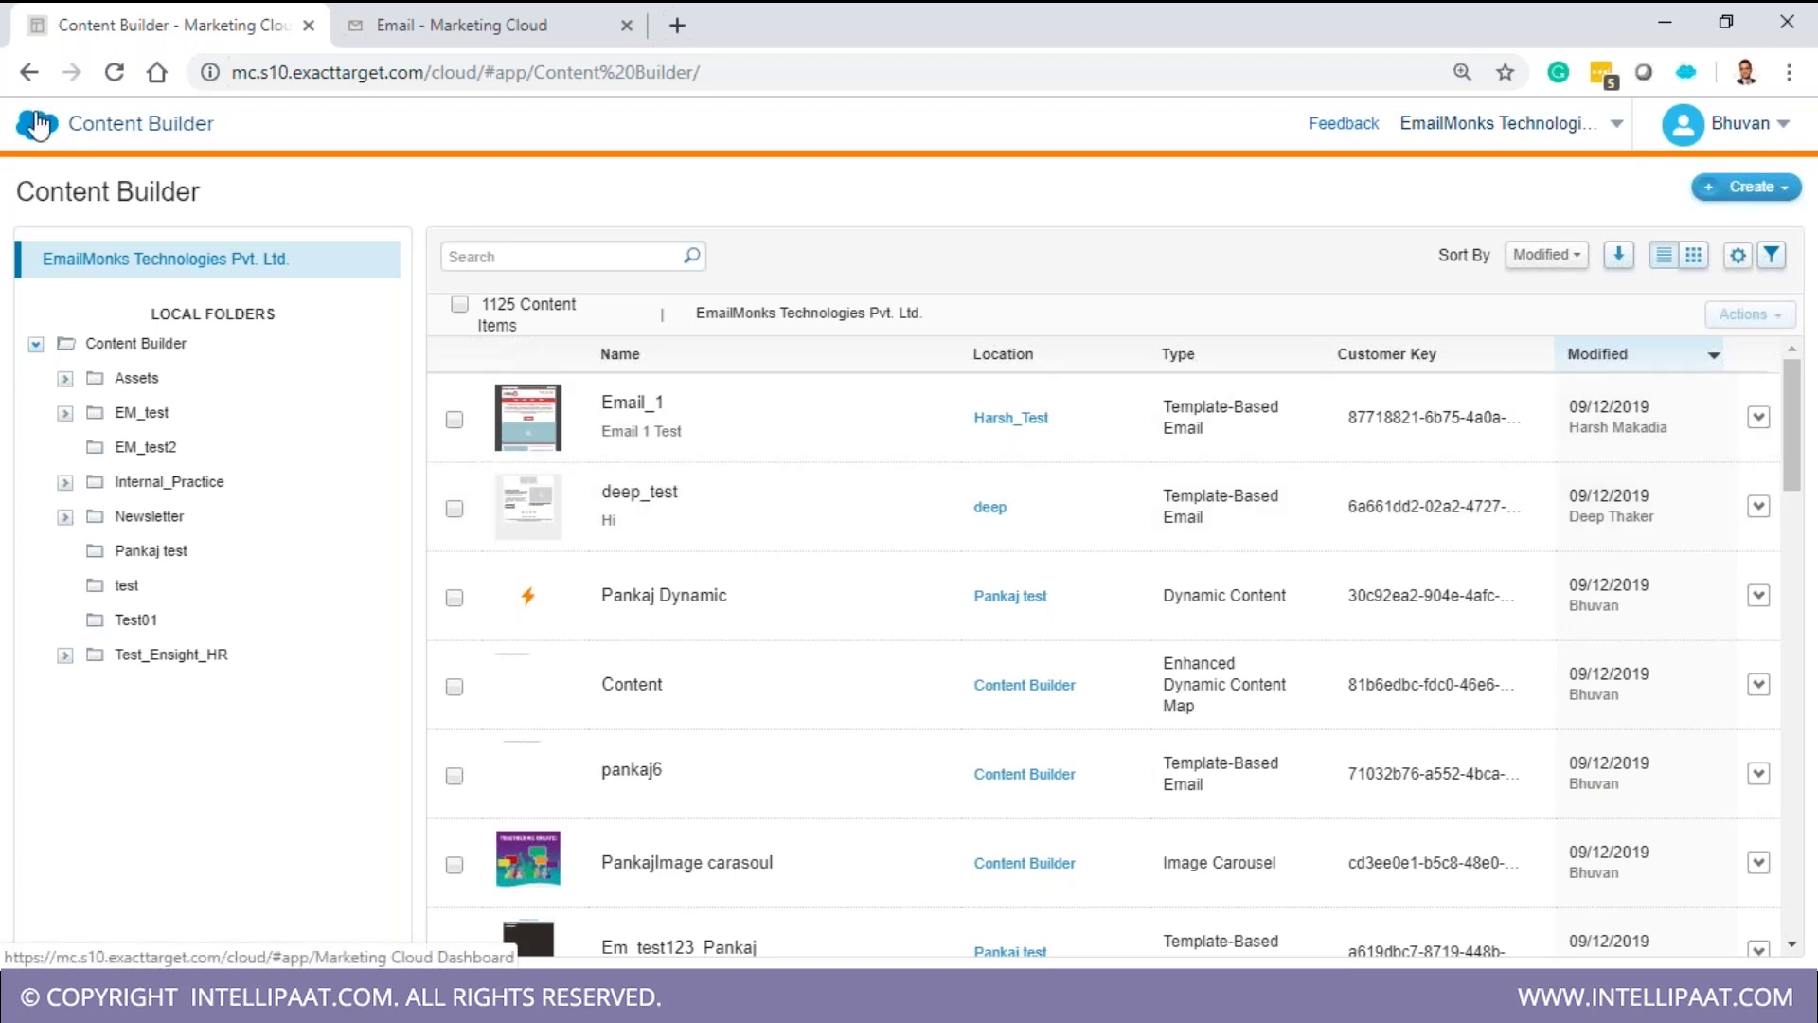
- Look over the studios and builders in the Marketing Cloud navigation, including Email Studio, Content Builder and Audience Builder
mouse_move(38, 124)
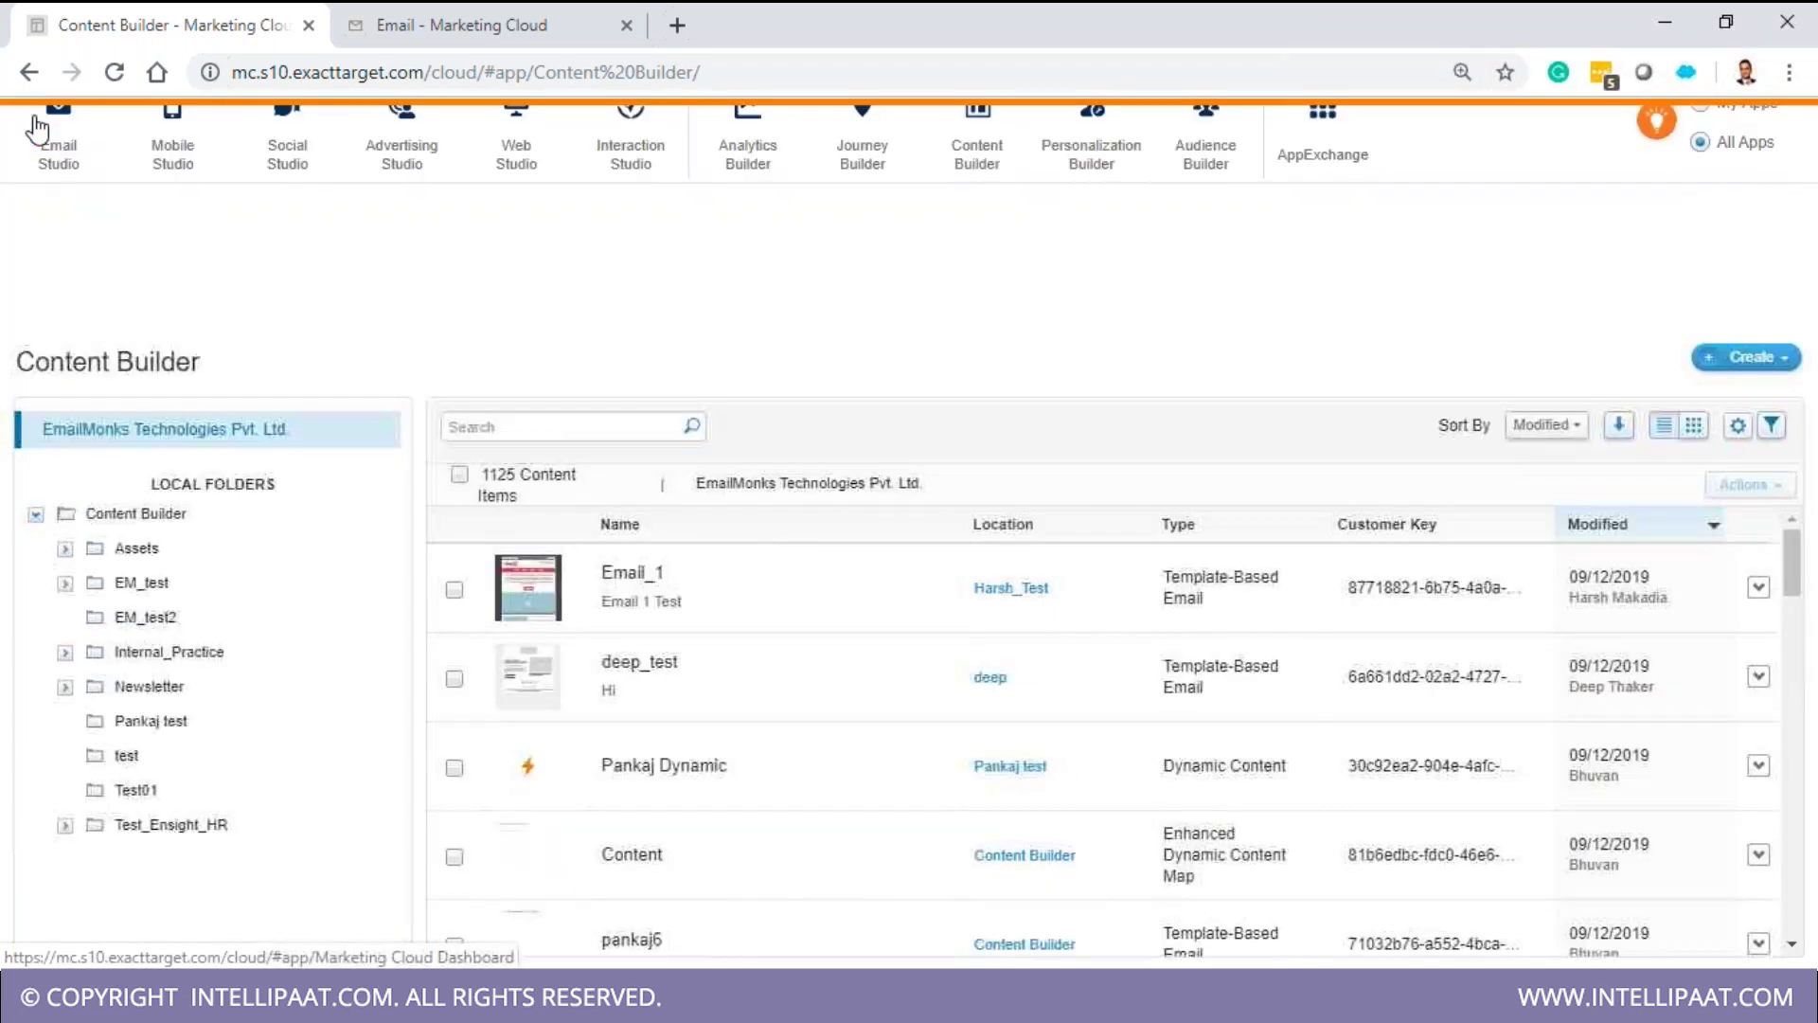
mouse_move(80, 308)
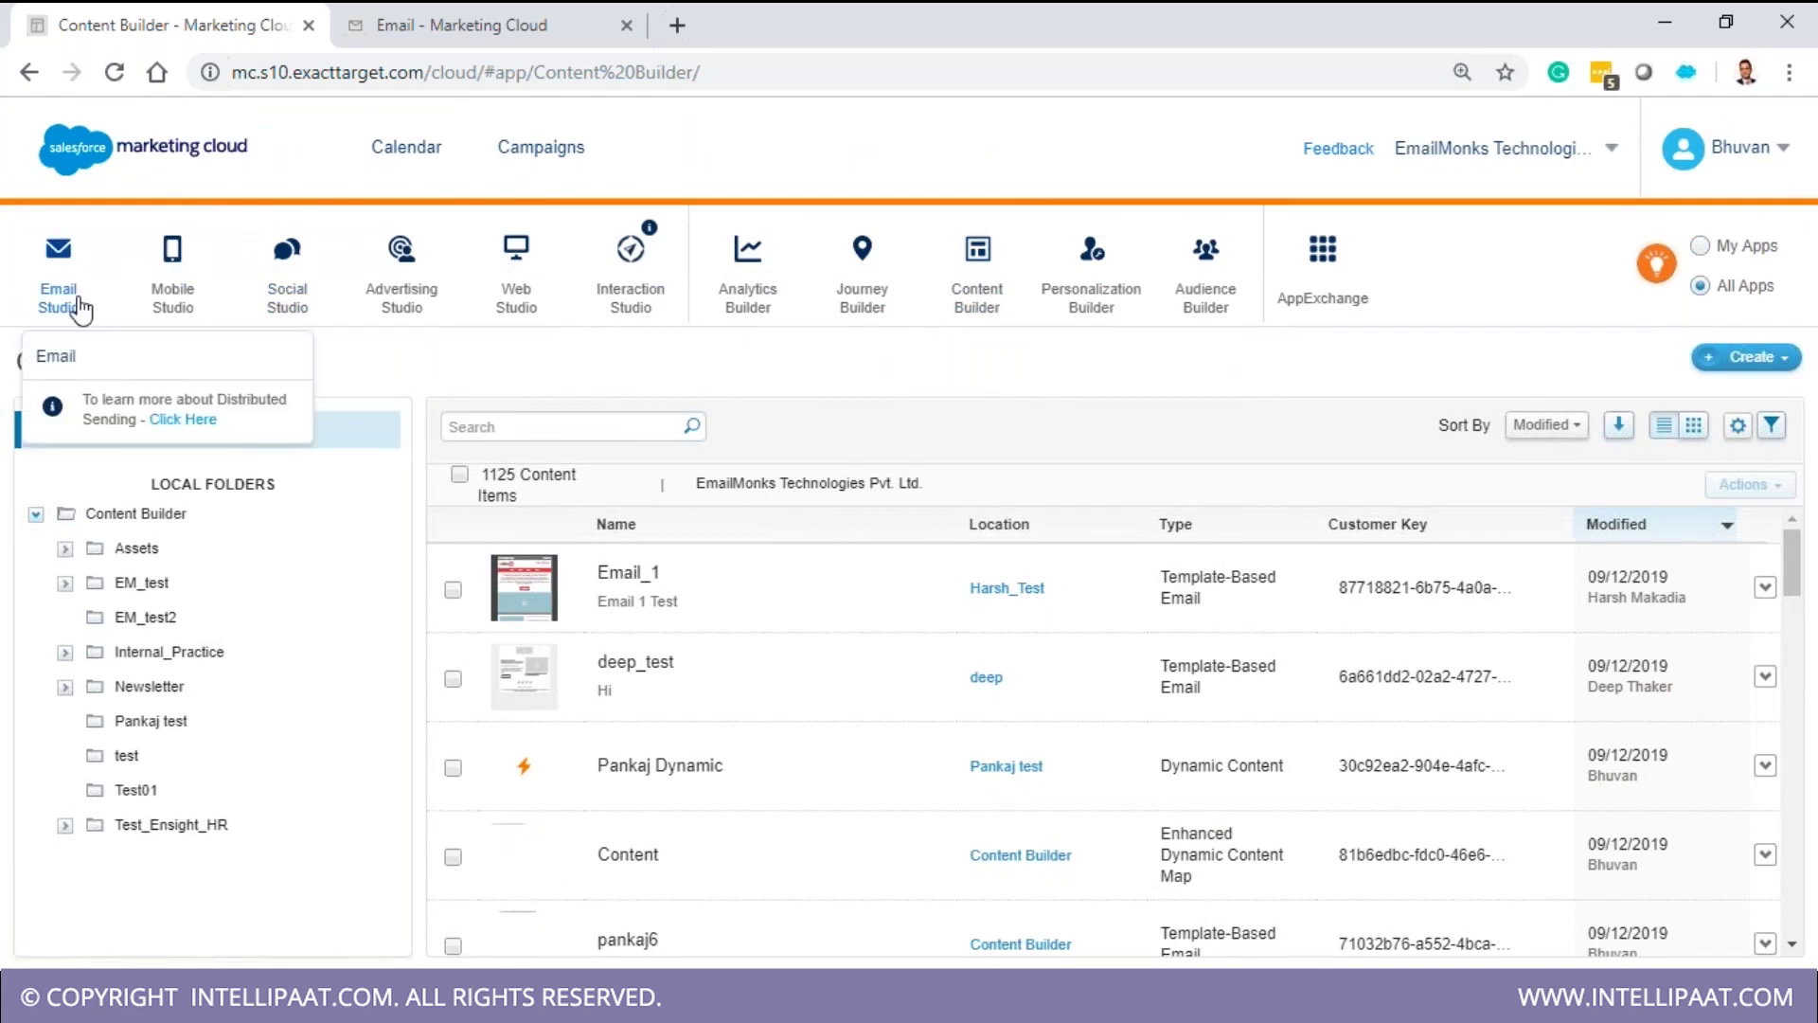
mouse_move(977, 298)
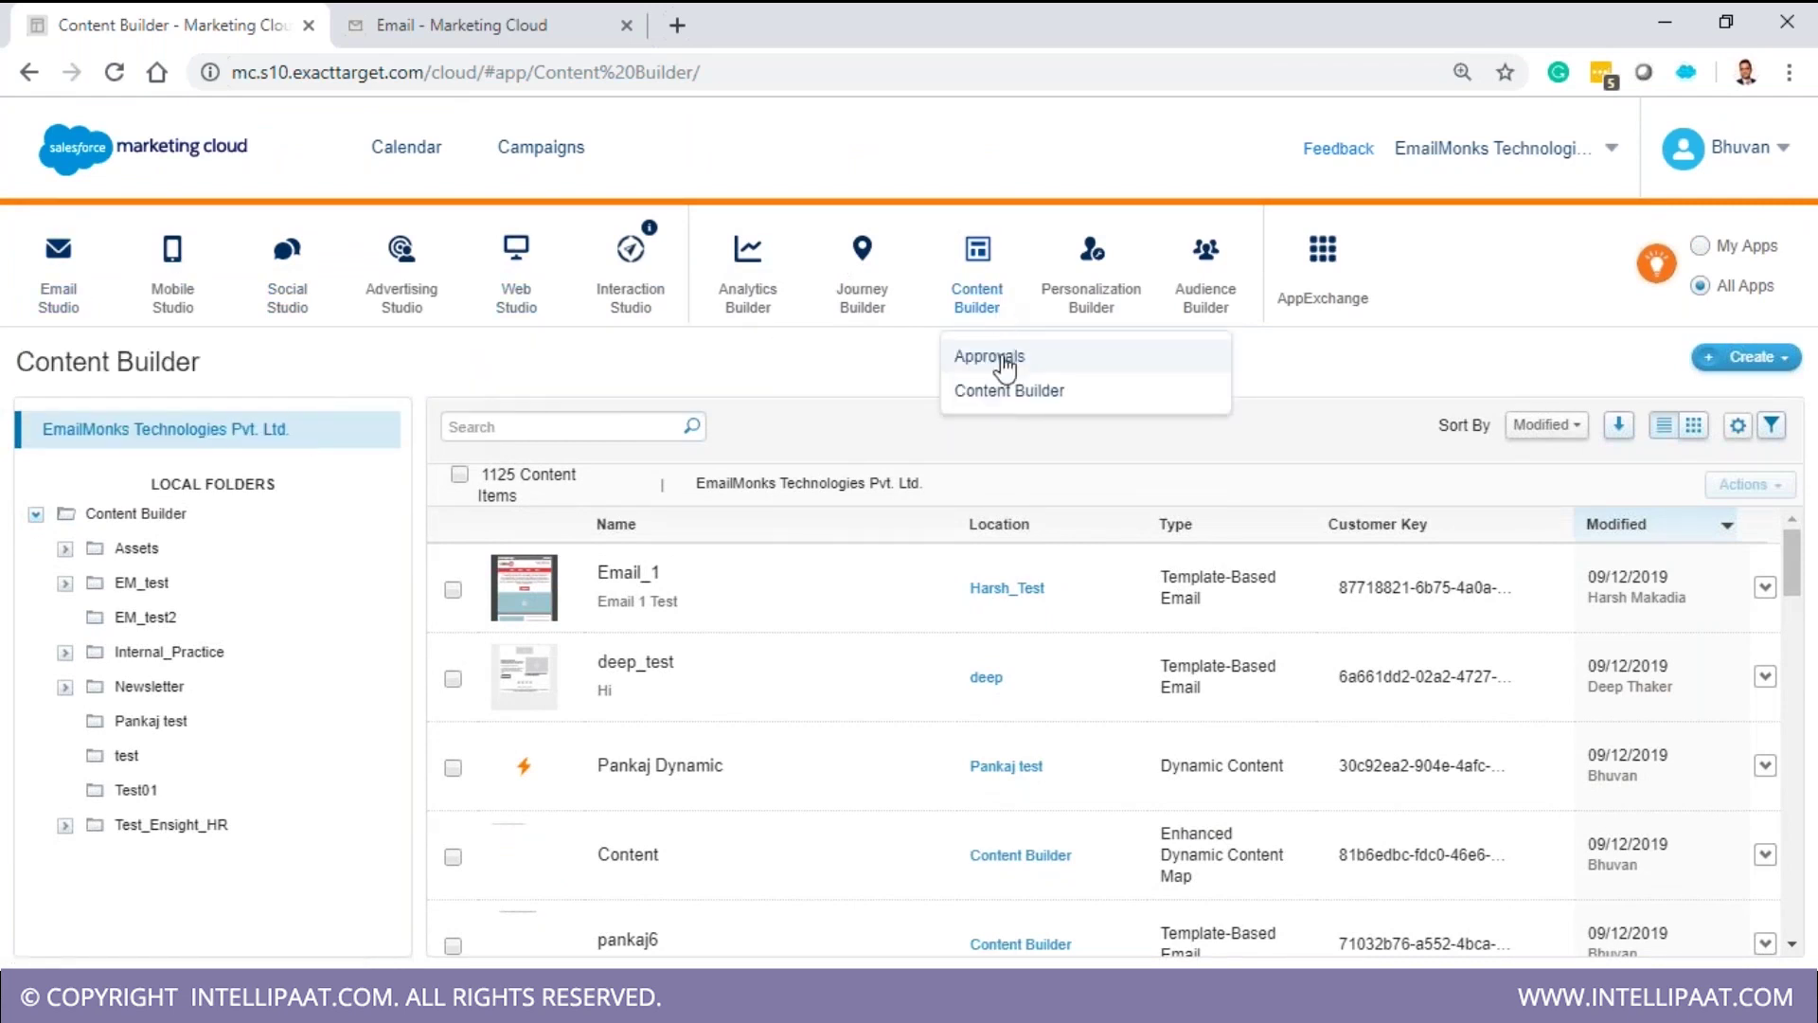
mouse_move(1226, 310)
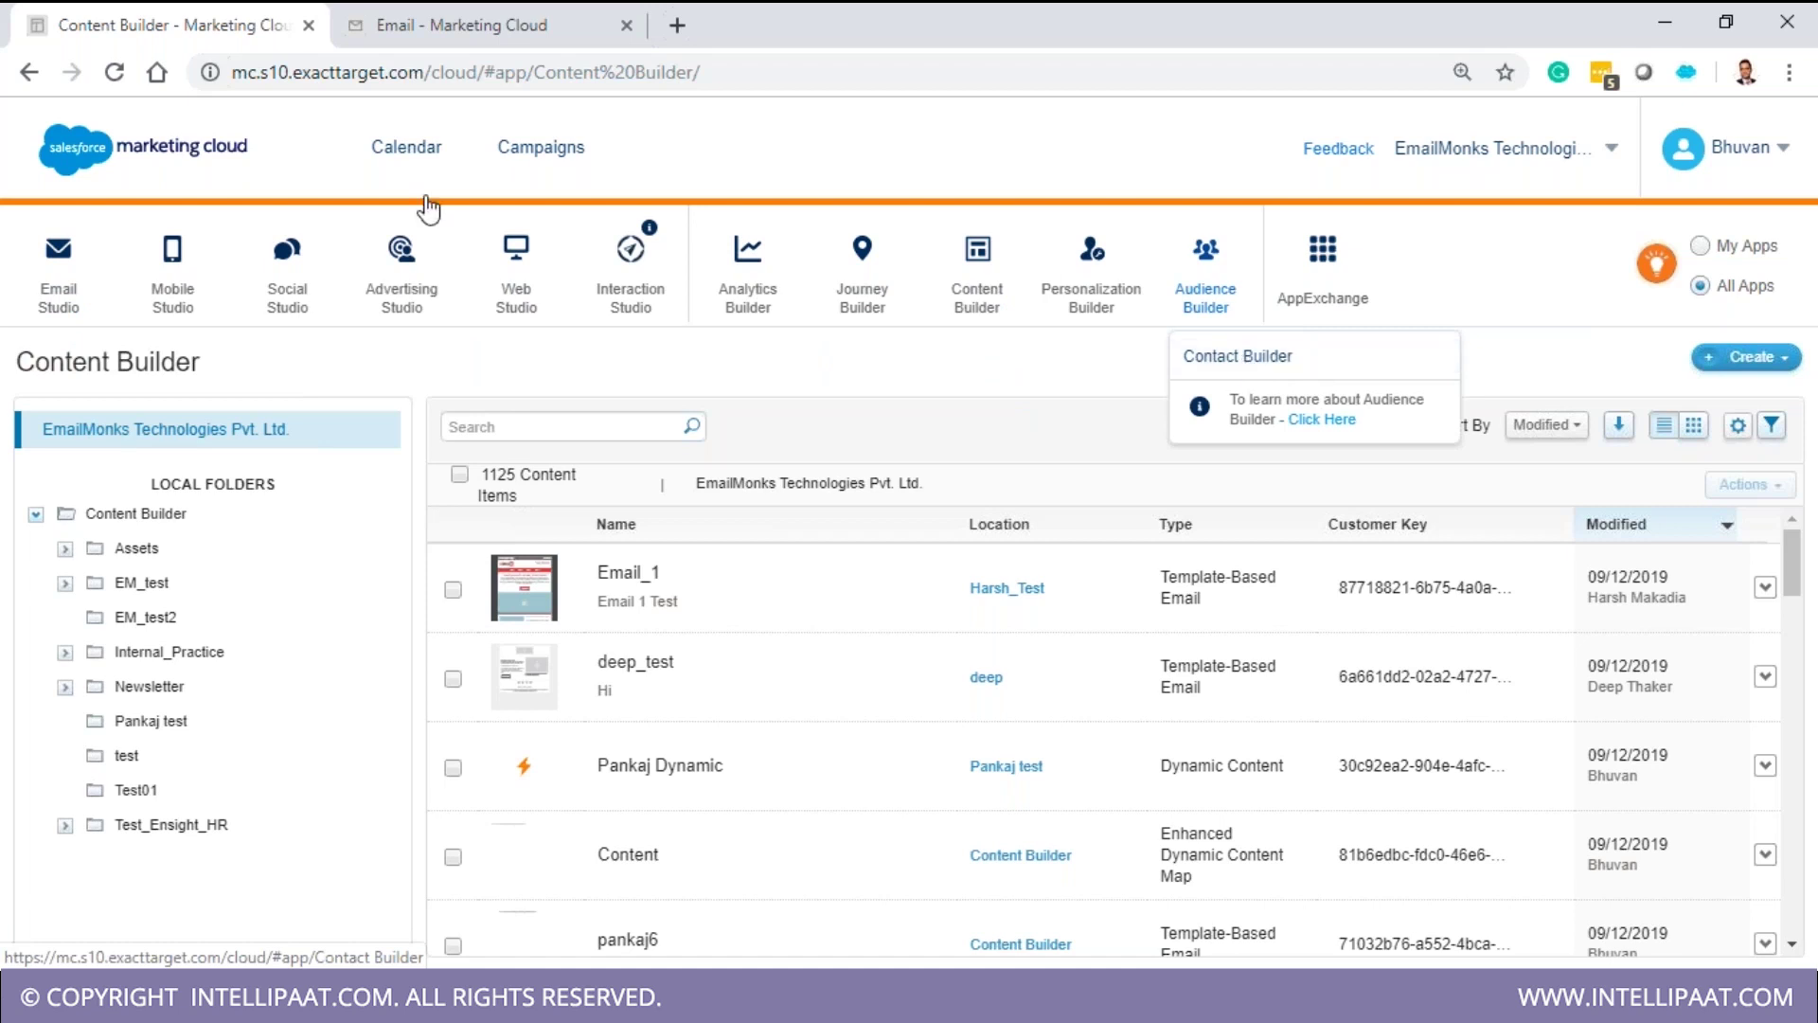
mouse_move(449, 318)
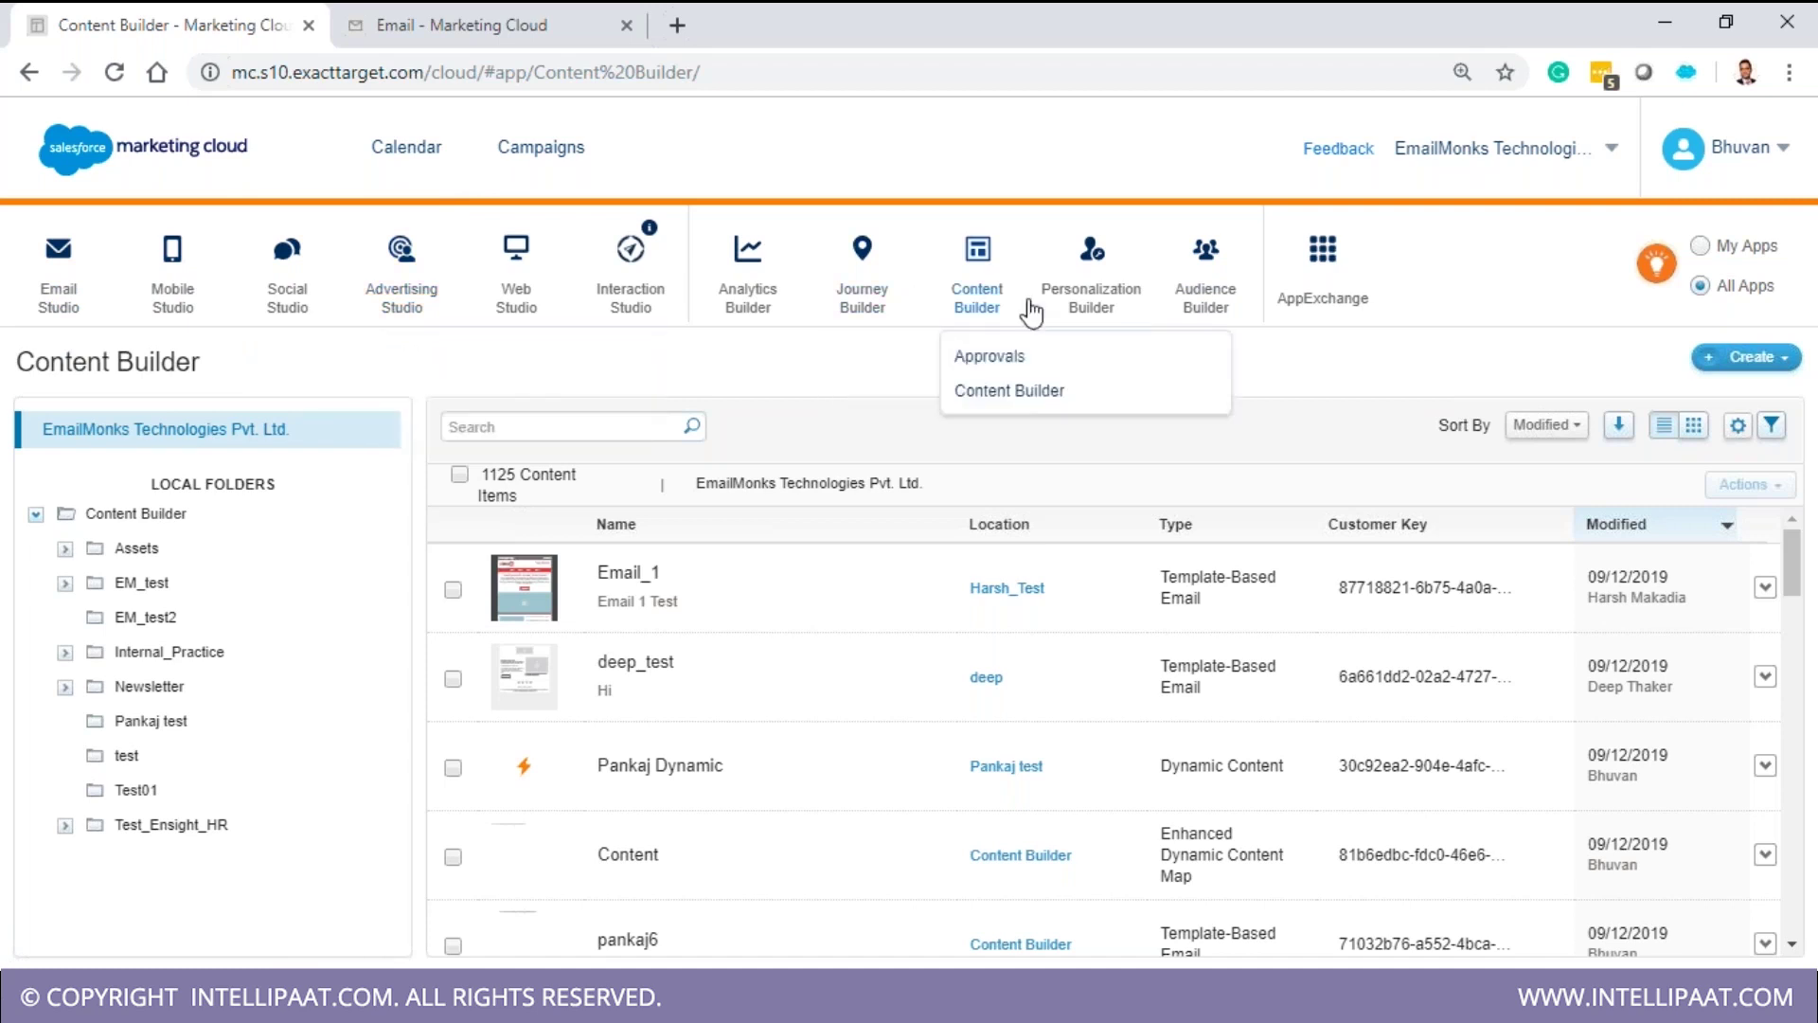
scroll(1073, 379, "down", 2)
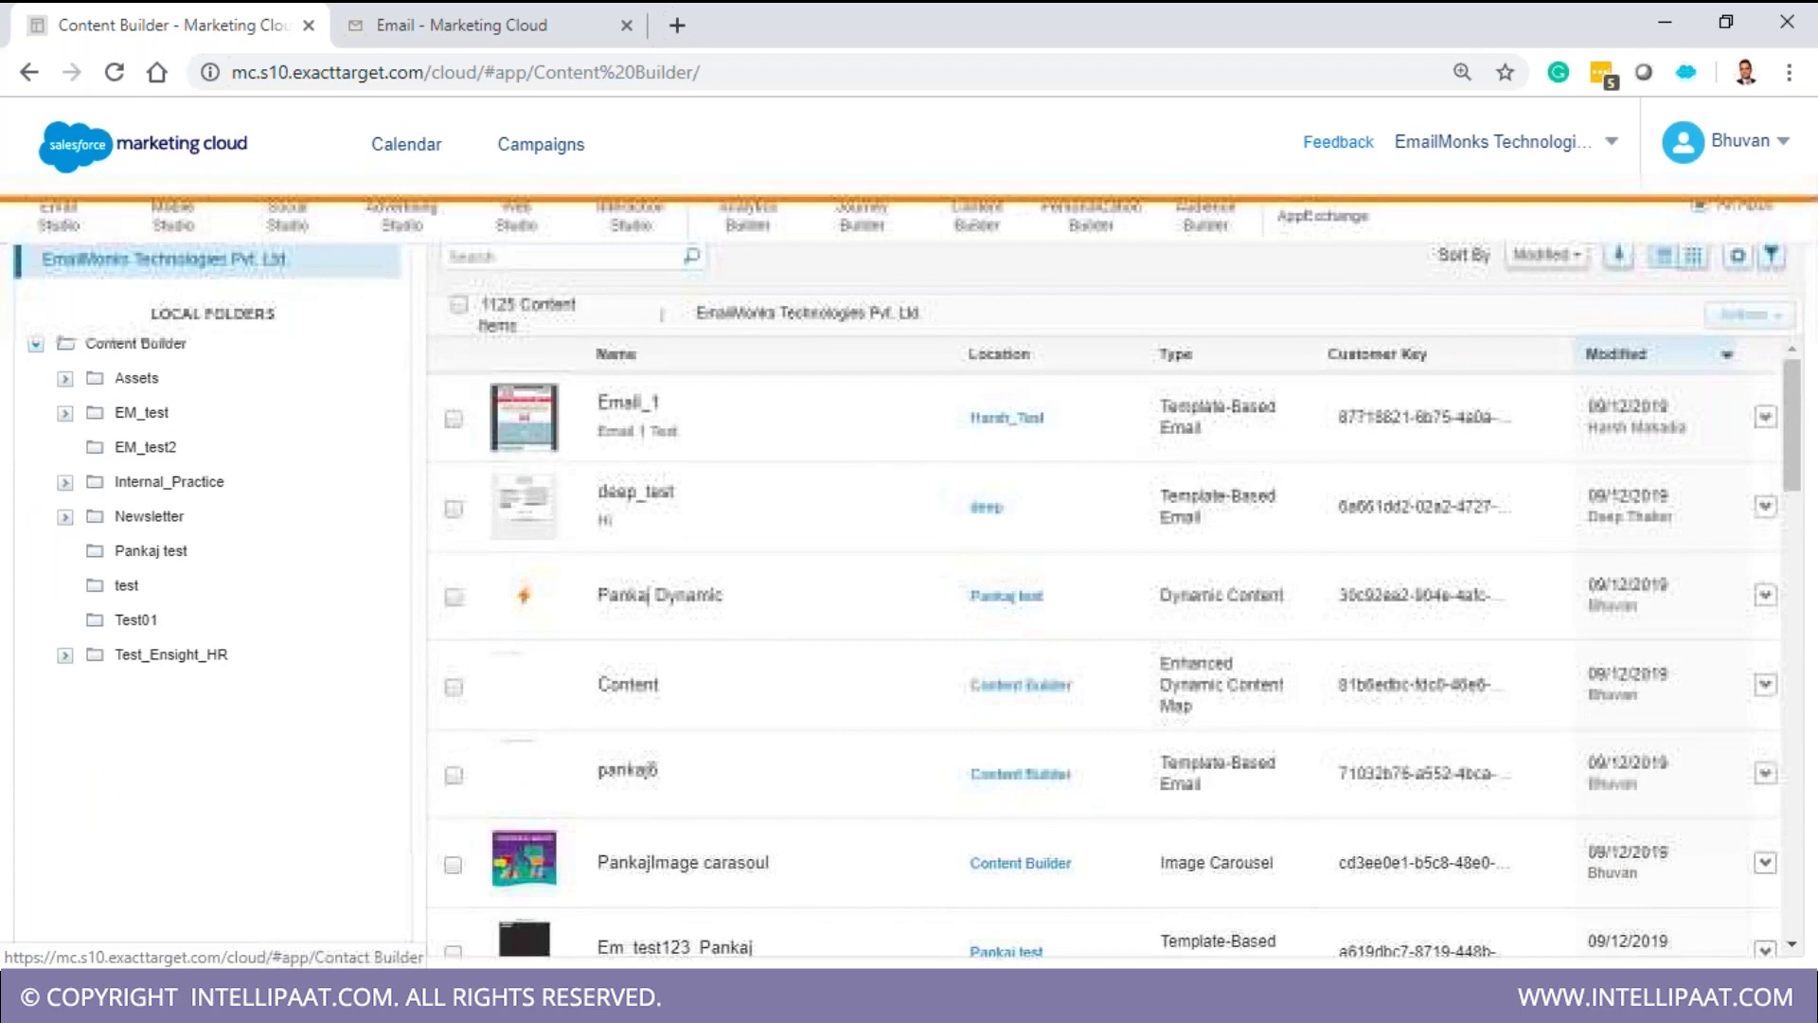
scroll(909, 569, "up", 2)
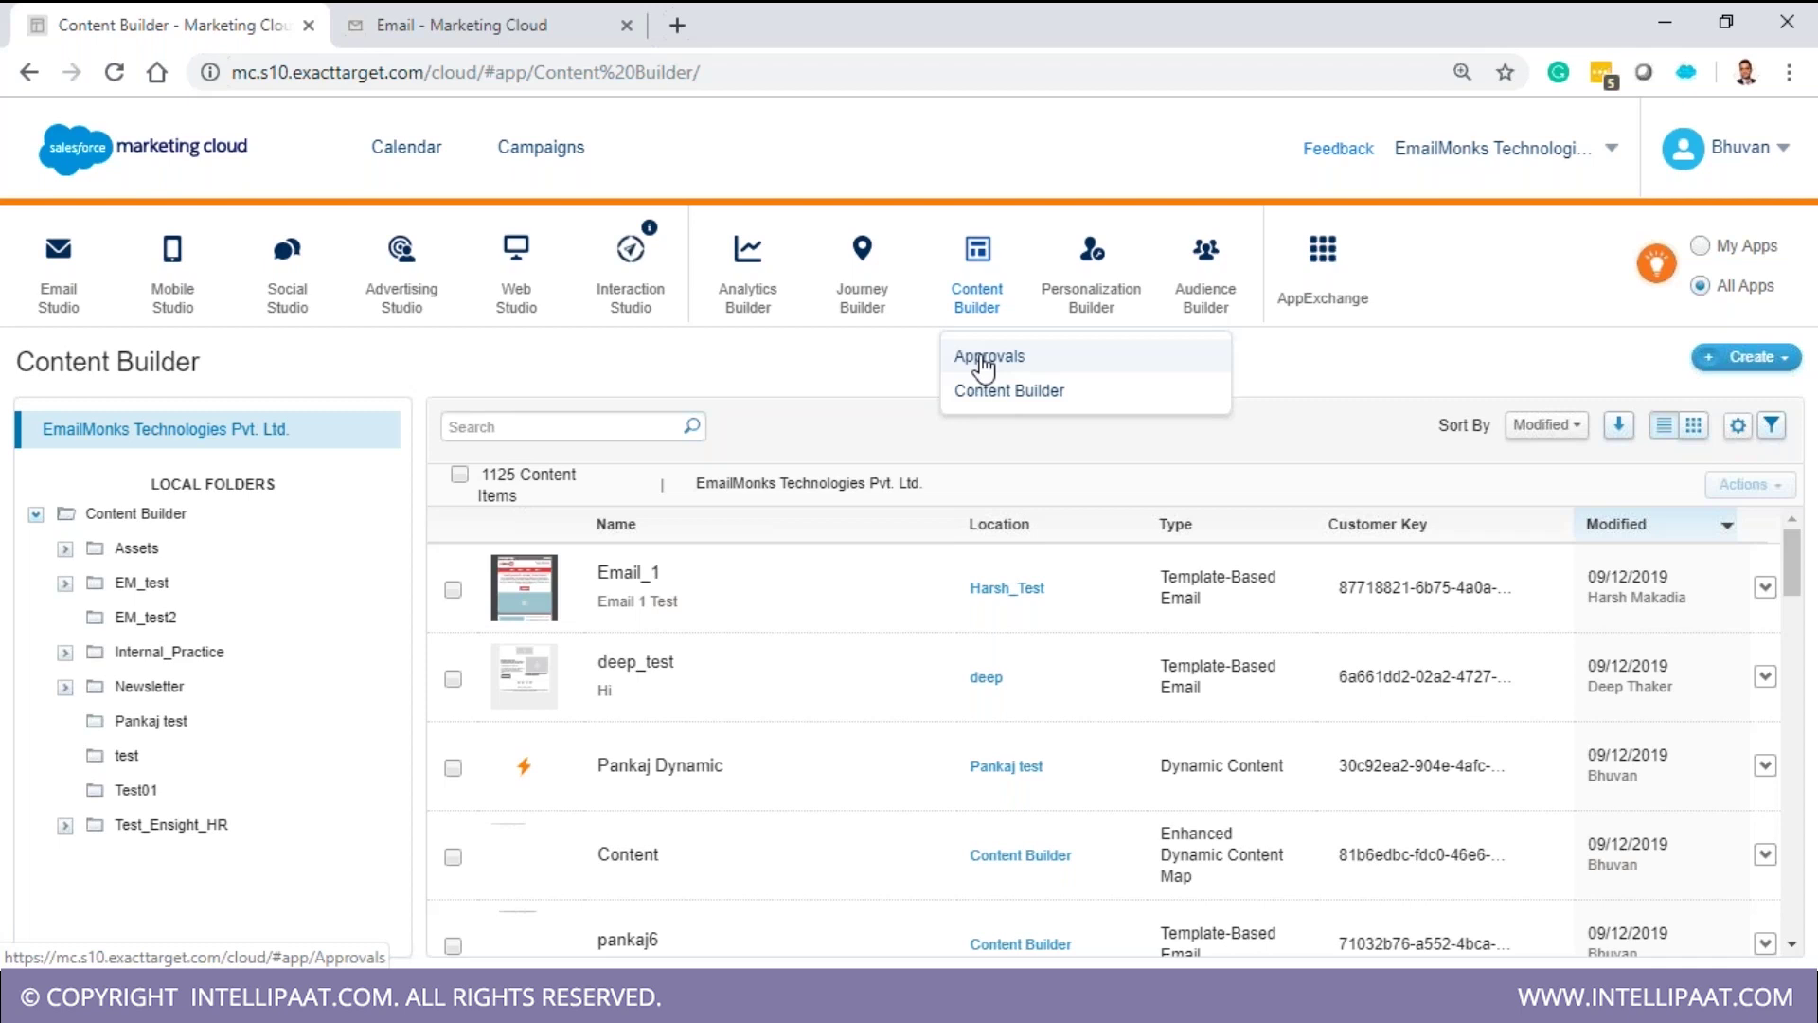
scroll(975, 535, "down", 2)
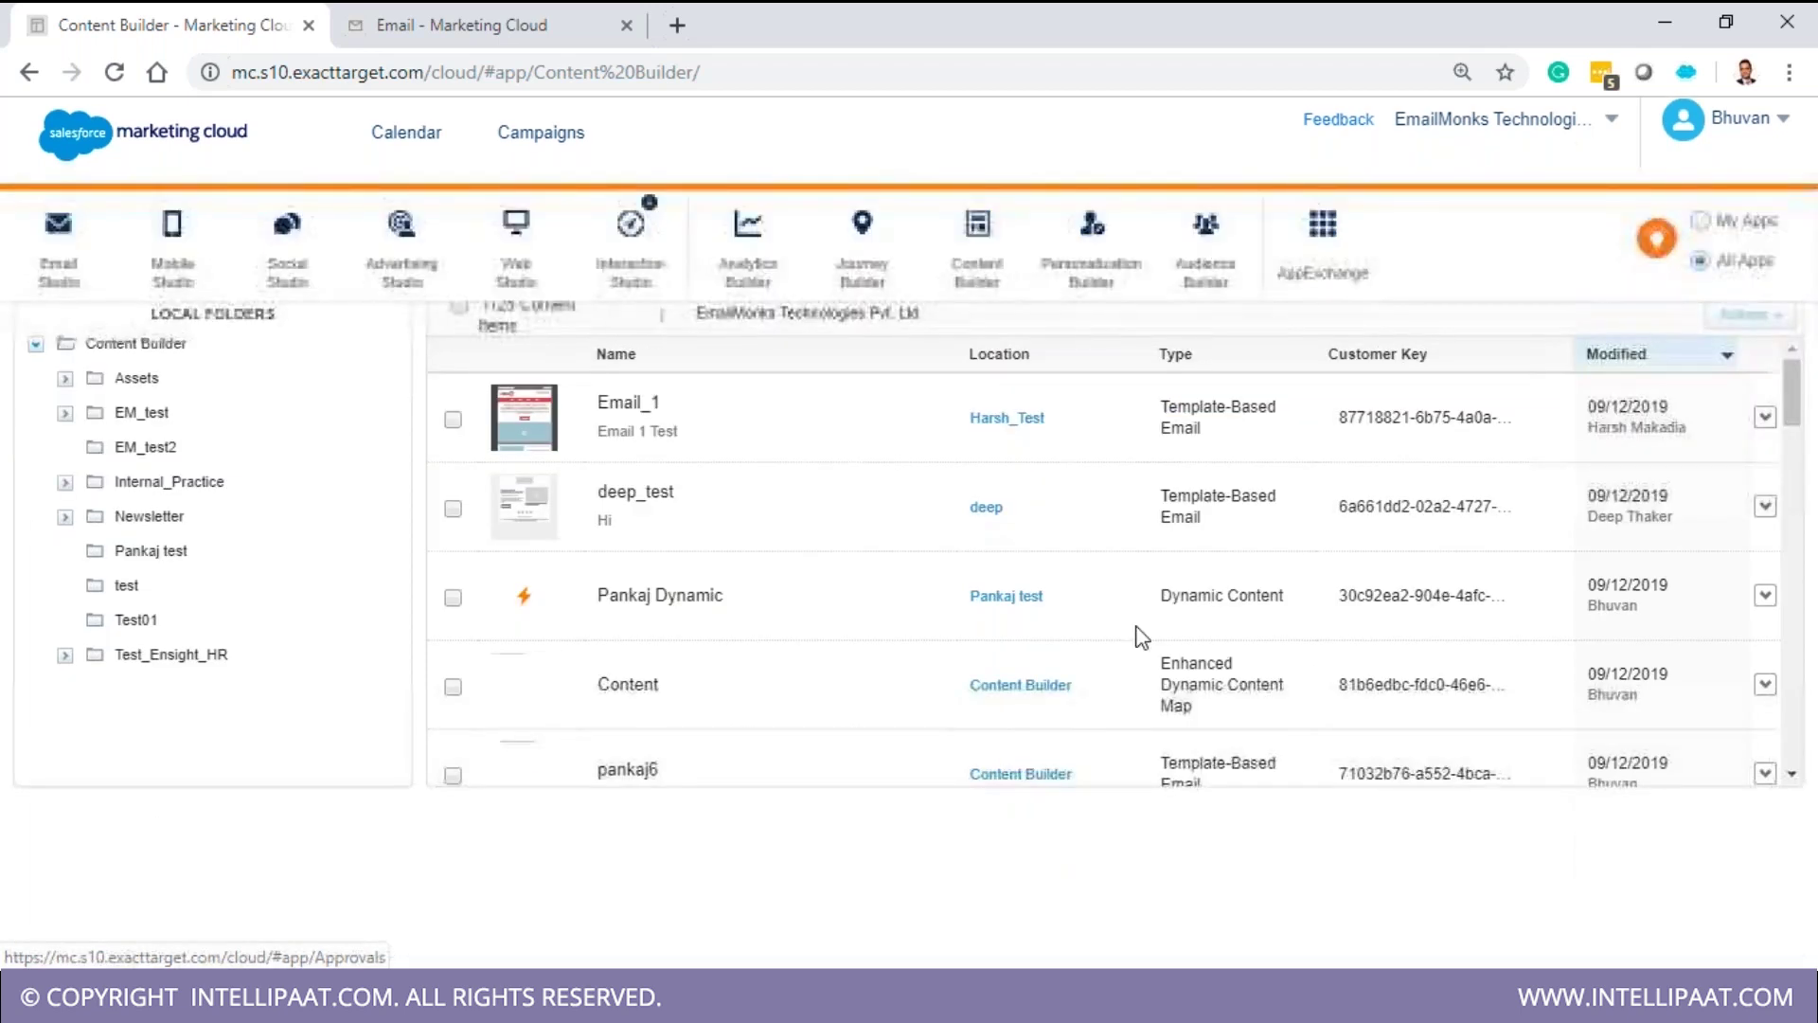
scroll(1042, 587, "up", 2)
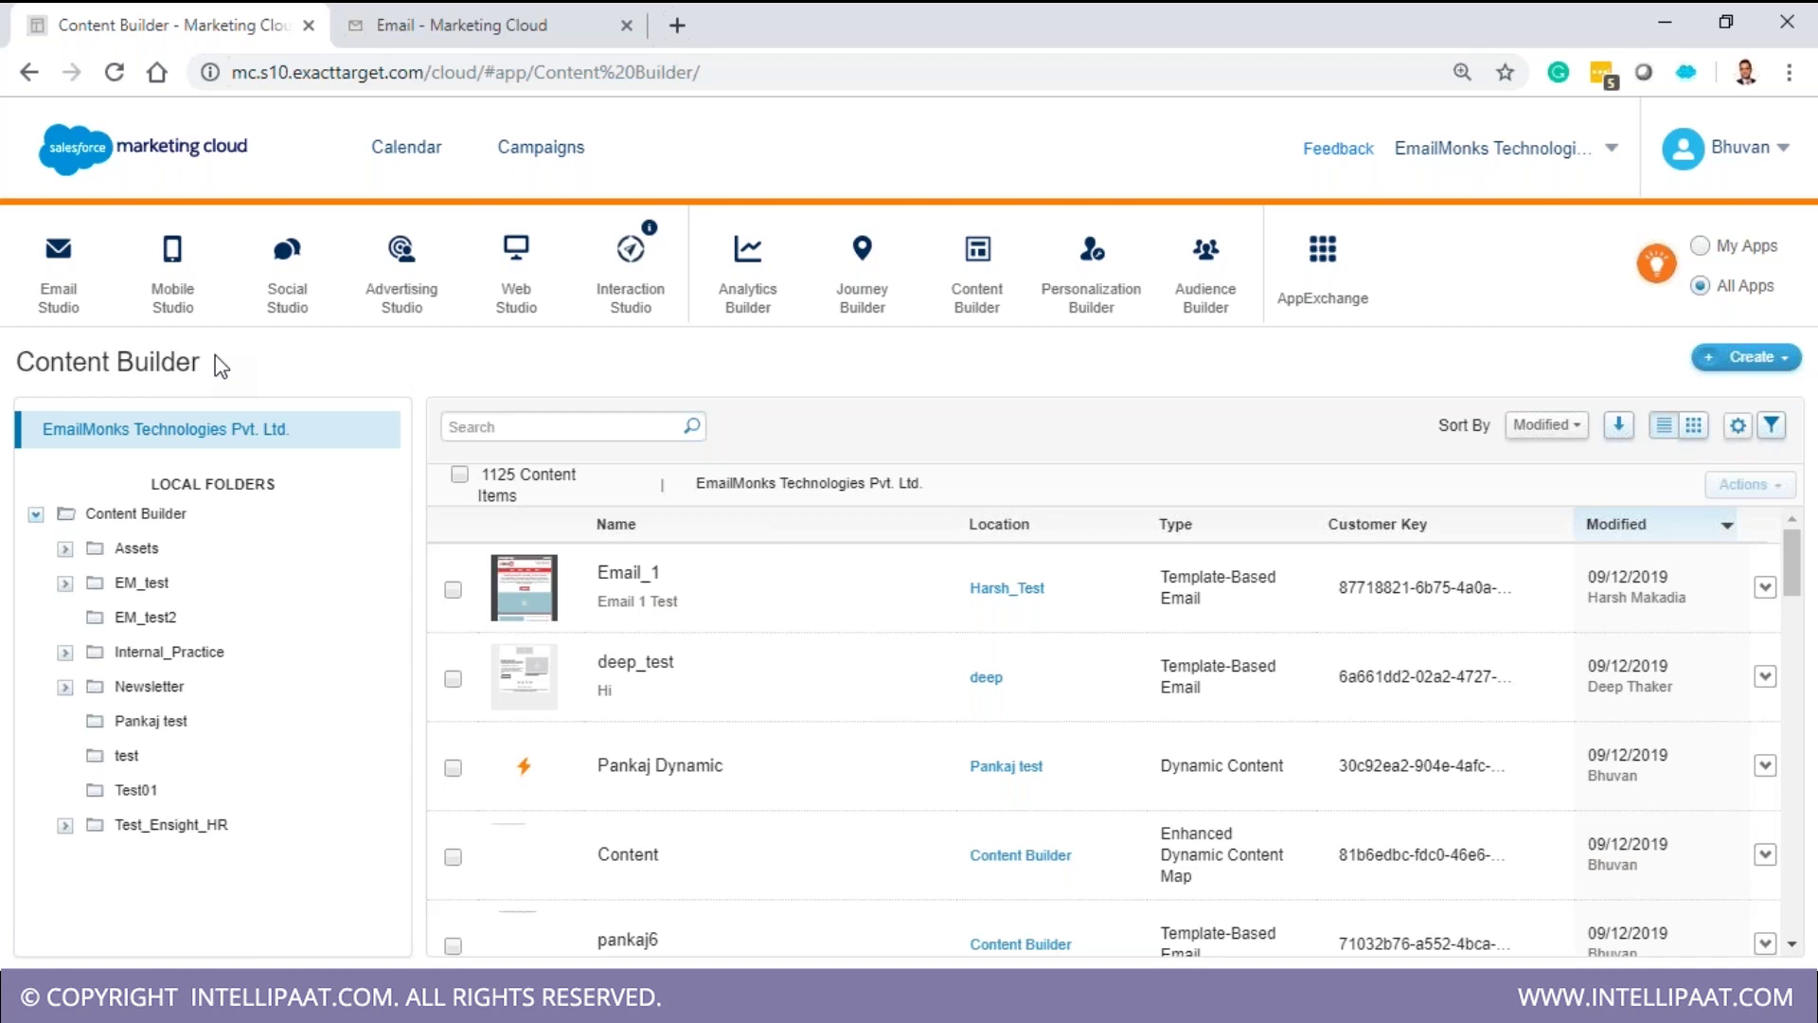
mouse_move(62, 314)
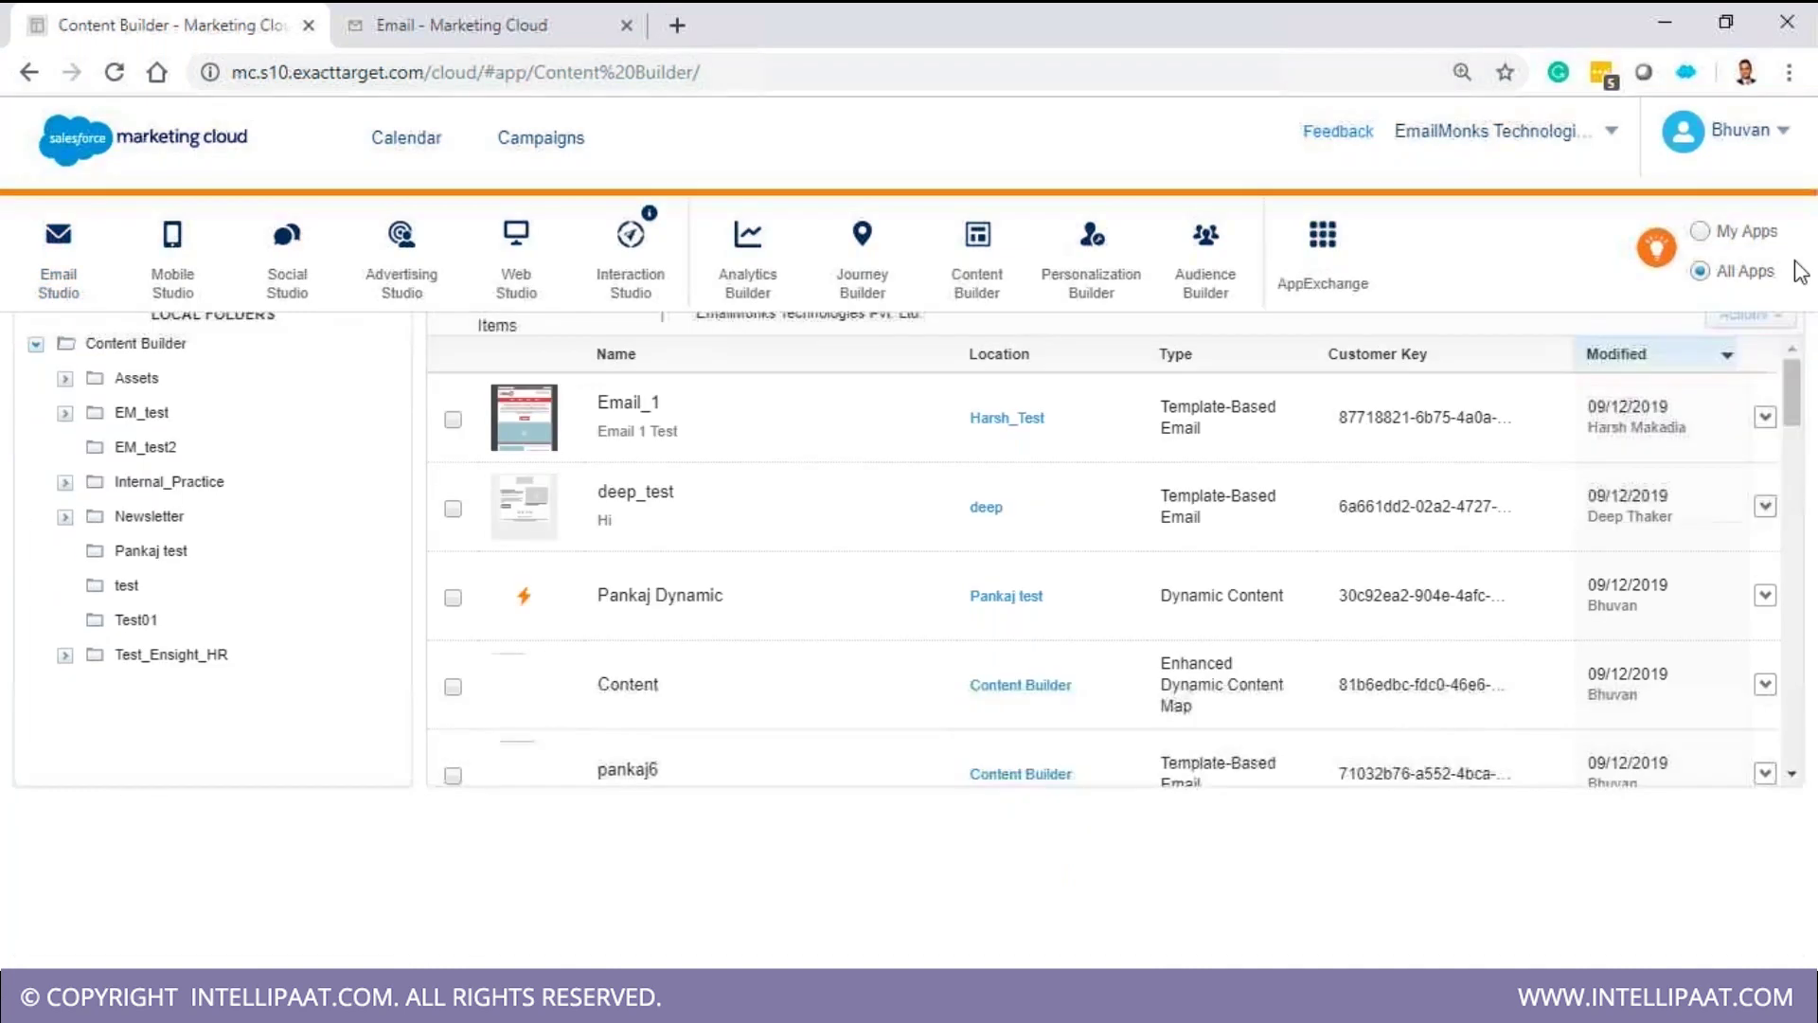
- Open Salesforce Help & Training from the user account options and bring up the help site's home page
mouse_move(1685, 122)
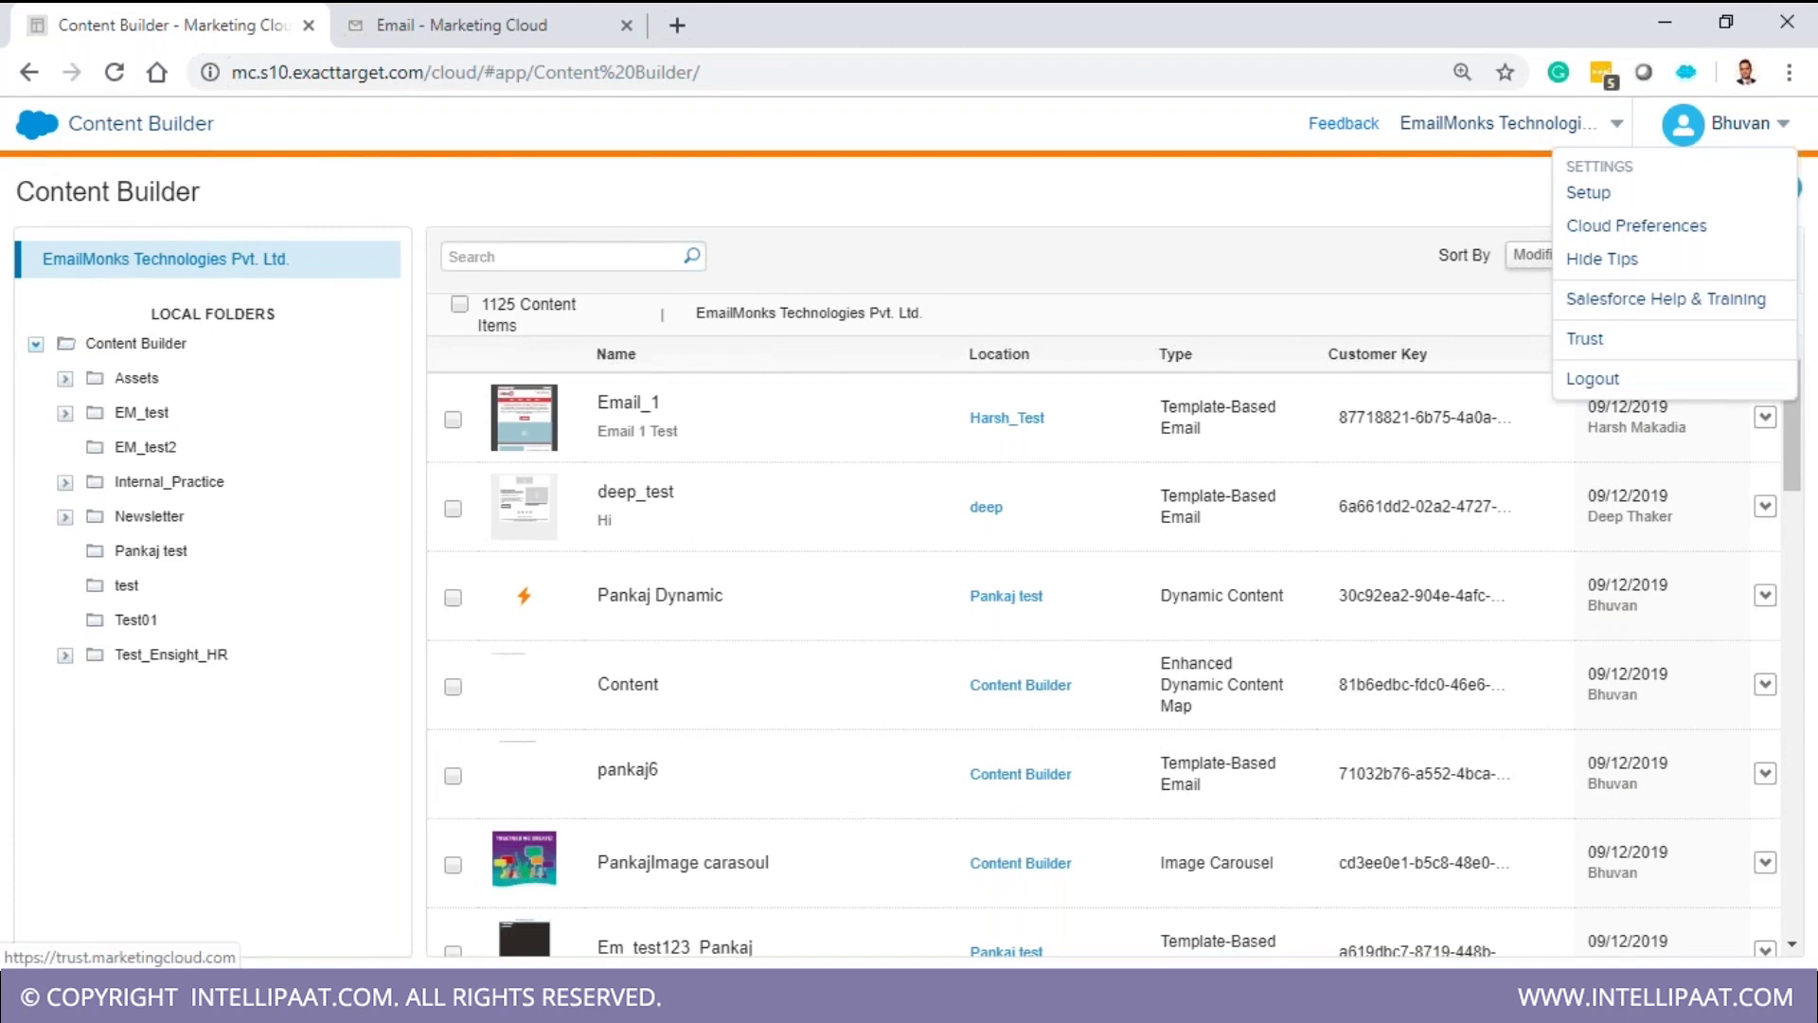
left_click(1621, 313)
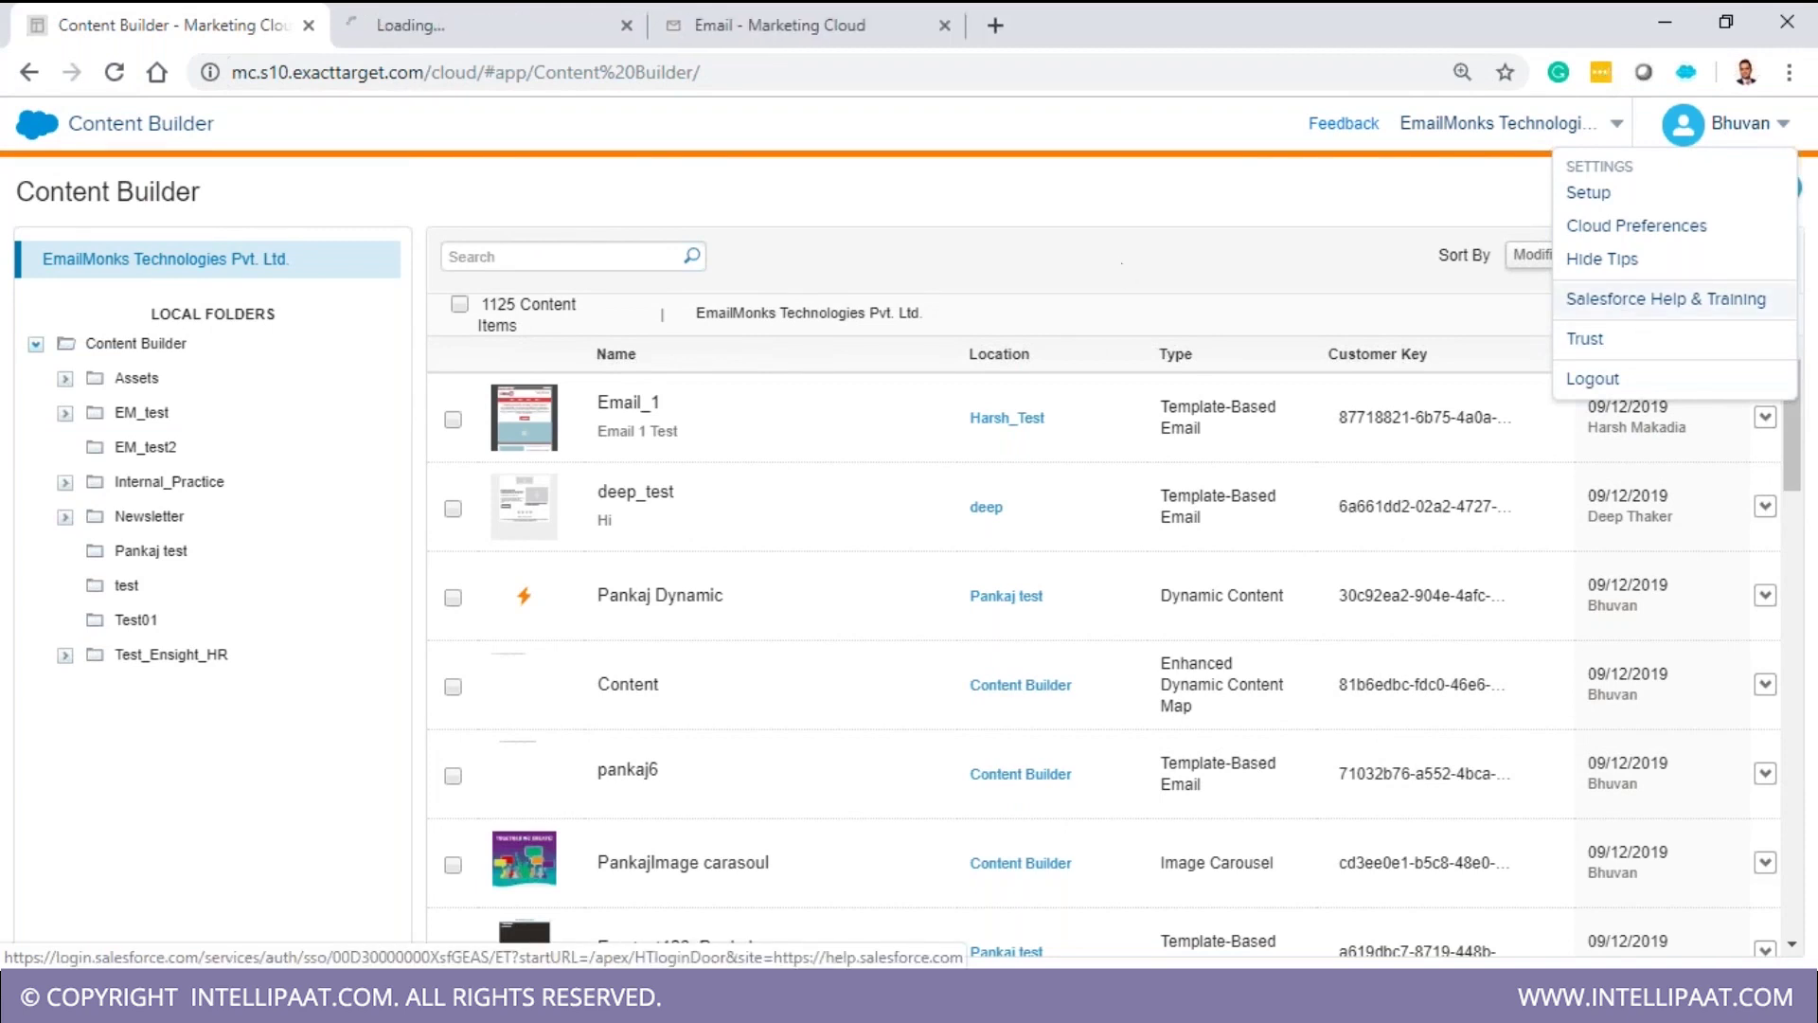
left_click(597, 21)
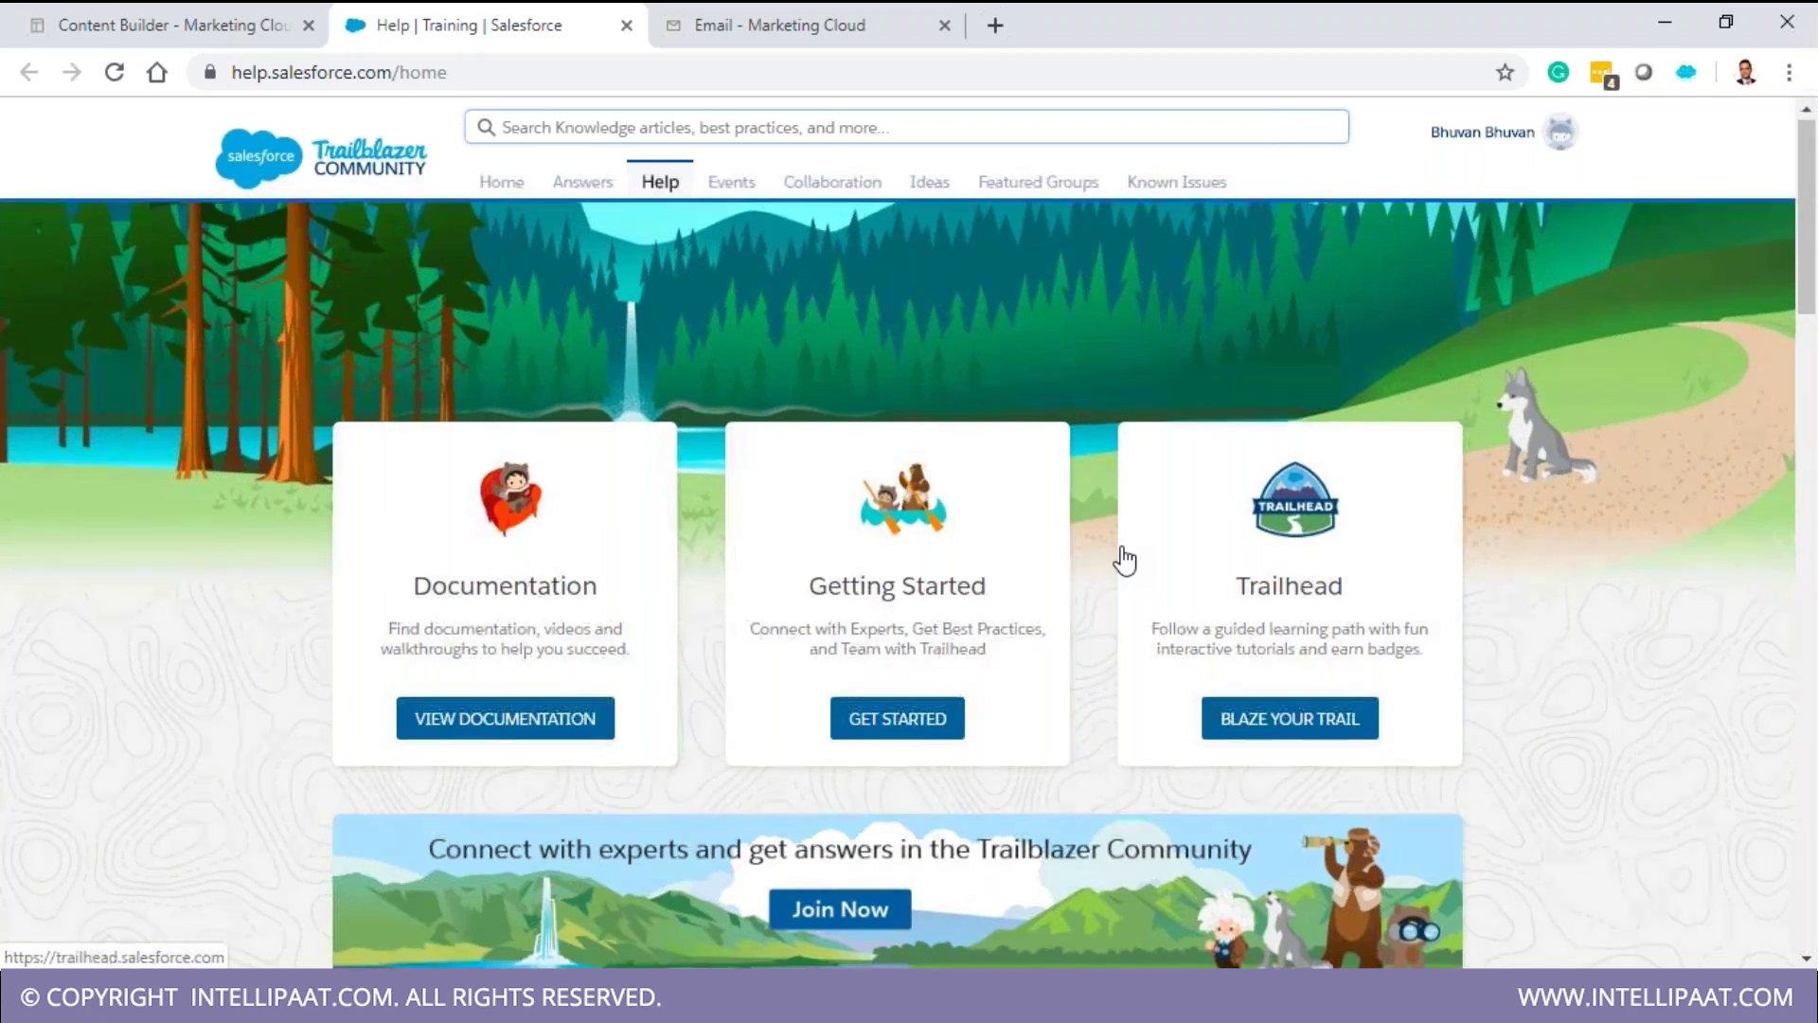
scroll(1124, 561, "down", 1)
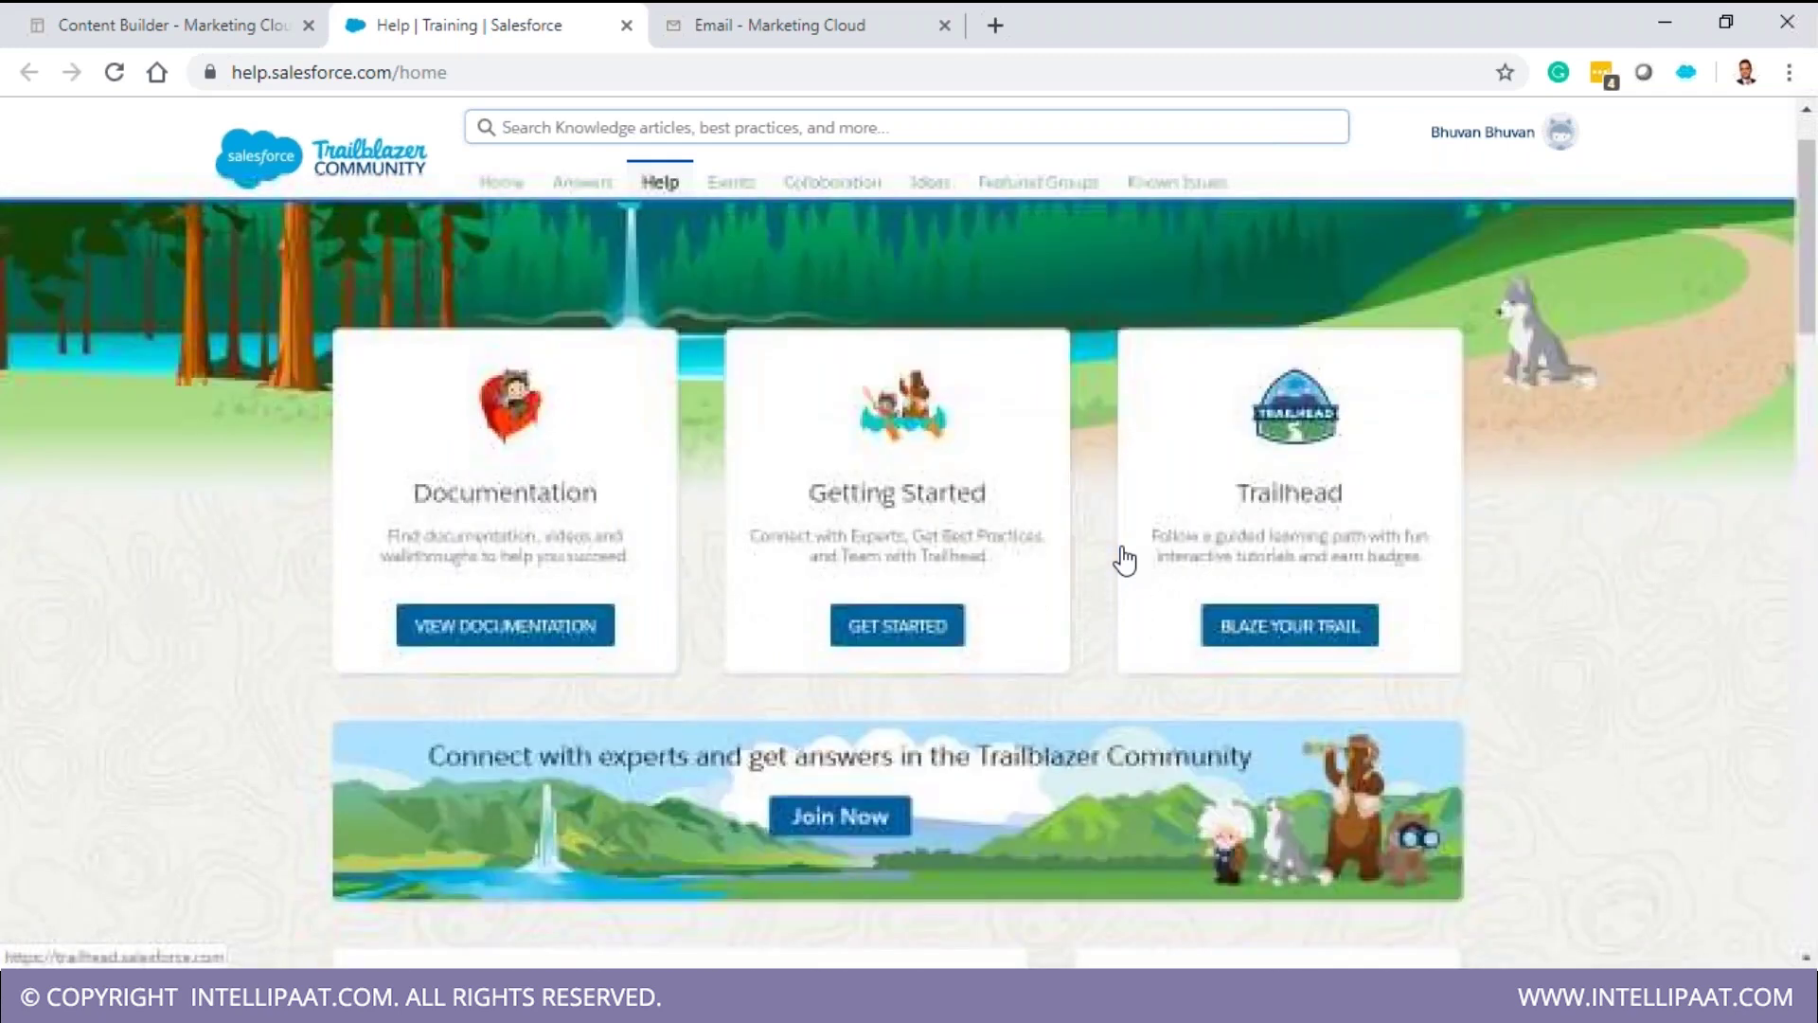
scroll(1124, 561, "down", 5)
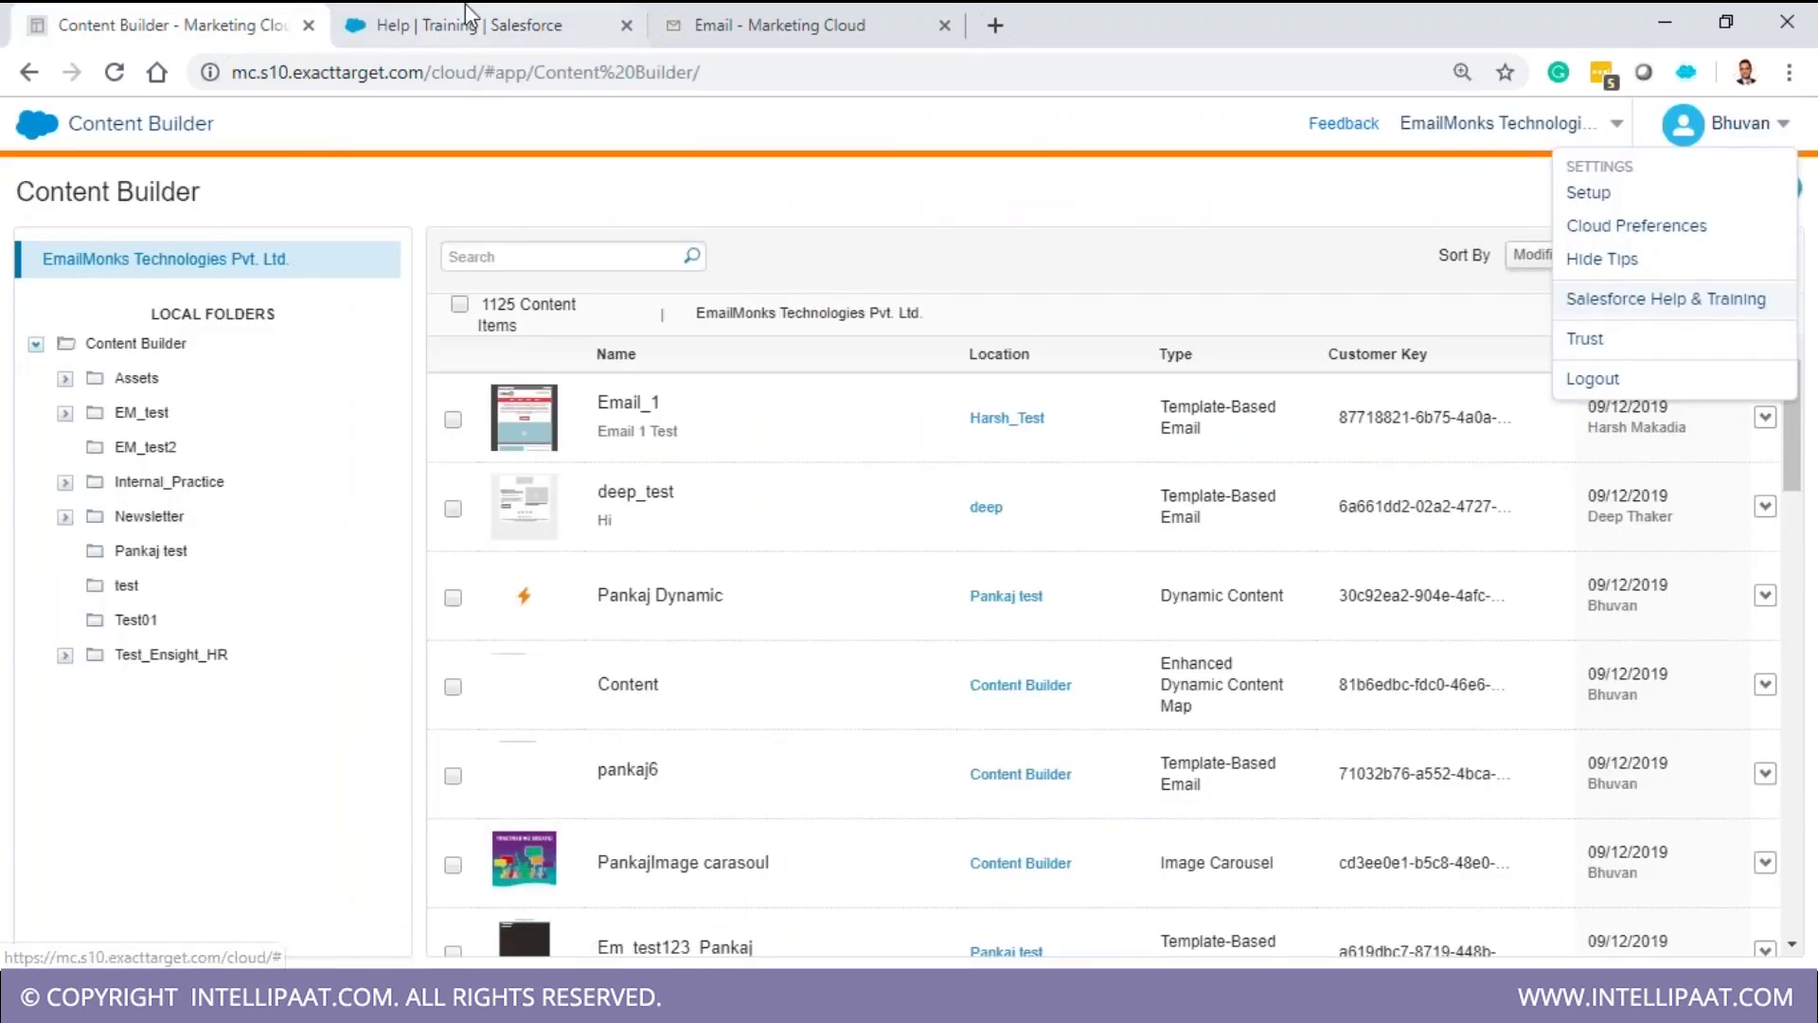
left_click(1677, 295)
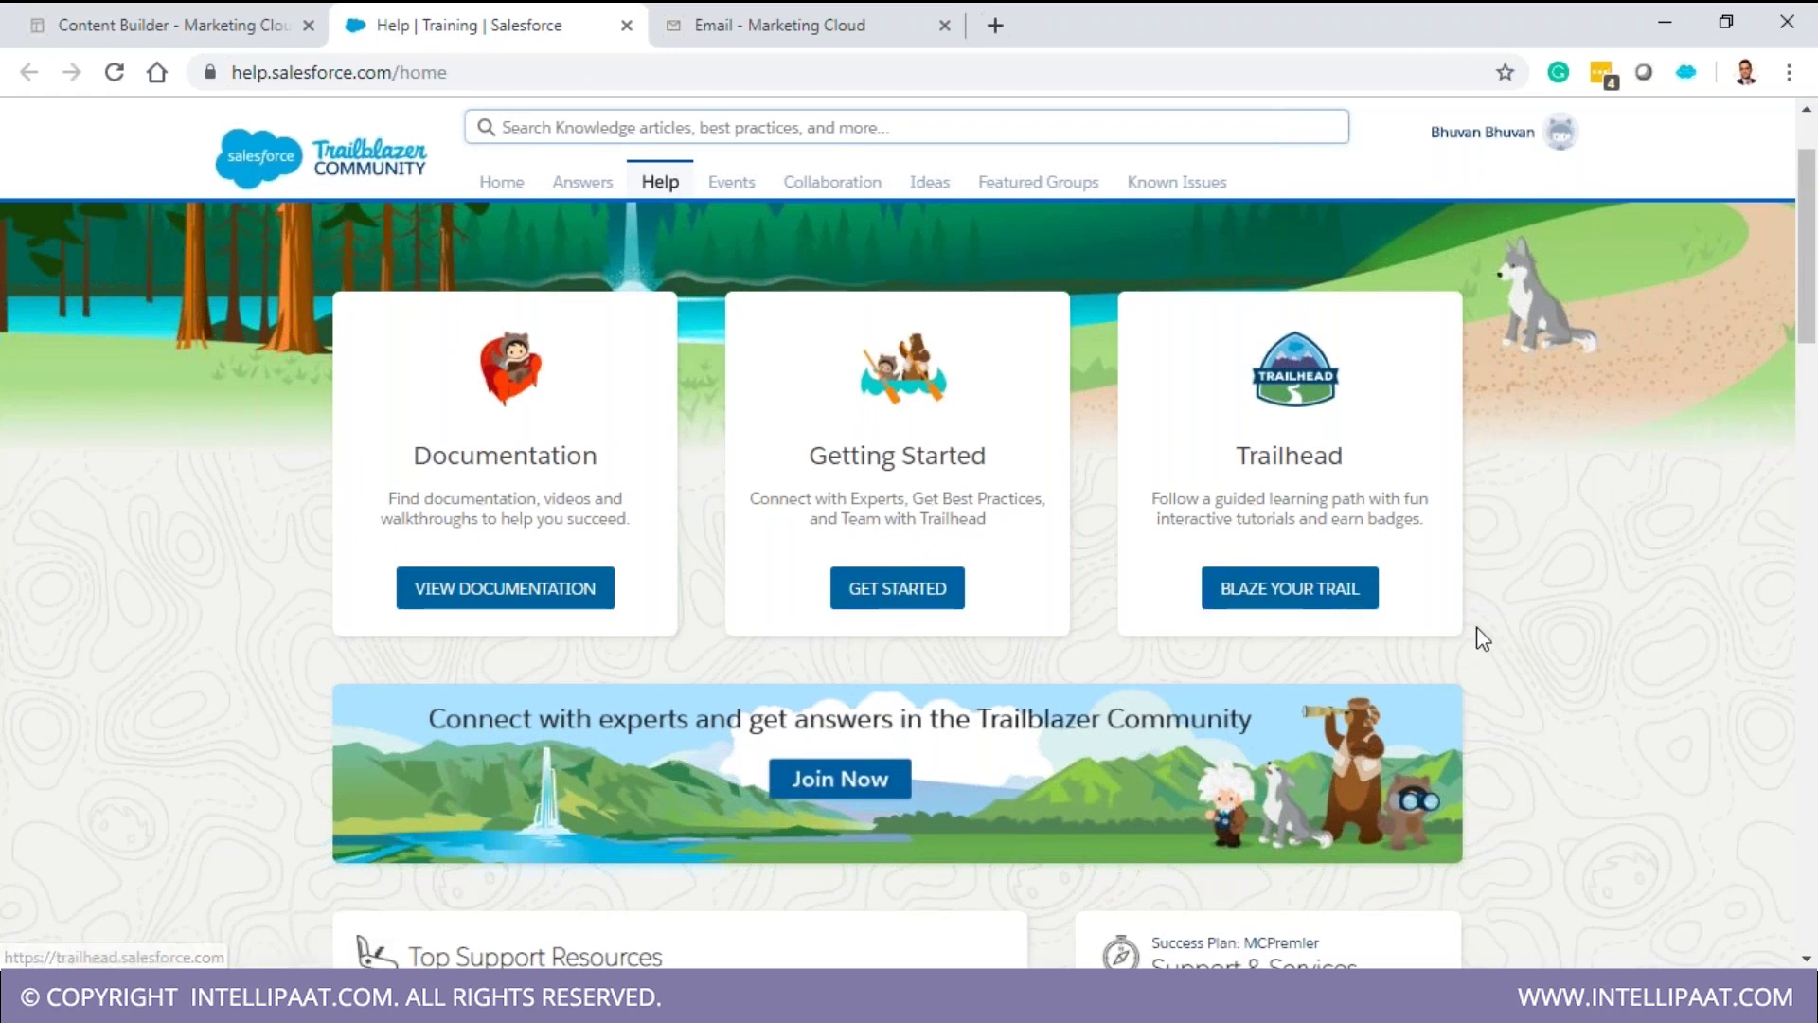
- Highlight the account's member ID on the help home page and open the Support & Services page
scroll(1484, 640, "down", 5)
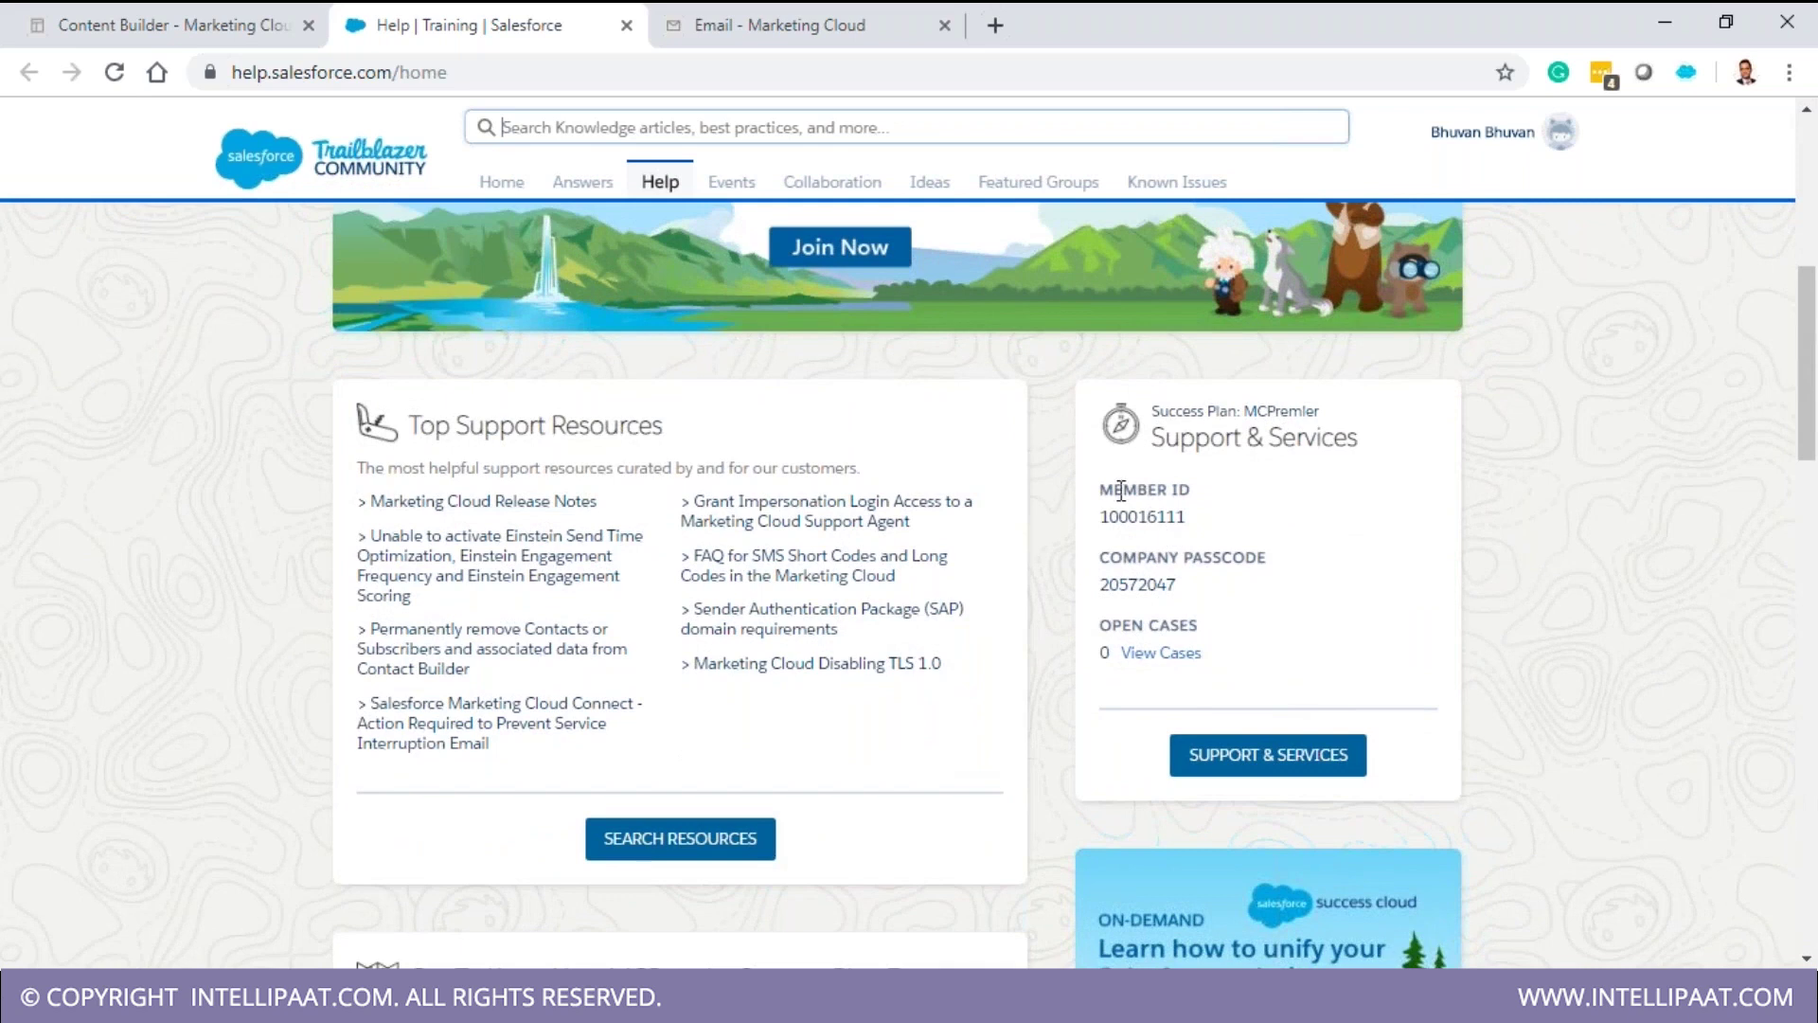
double_click(1140, 517)
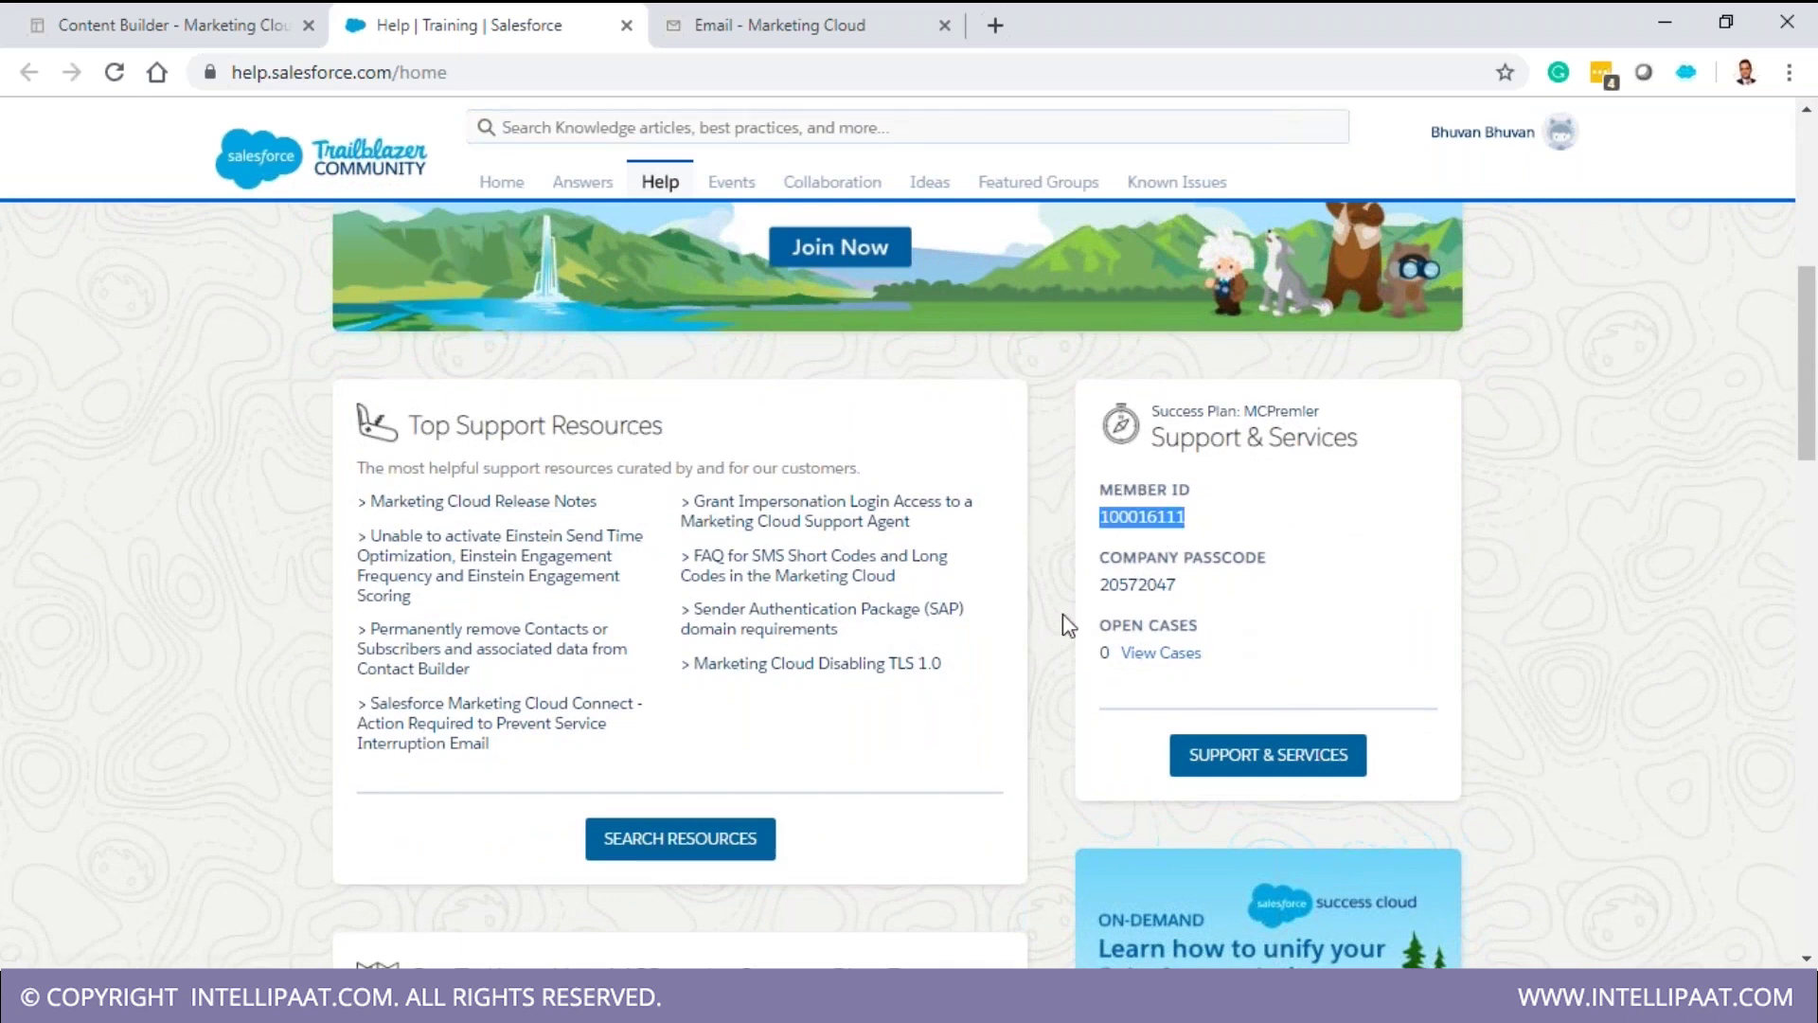
left_click(1285, 770)
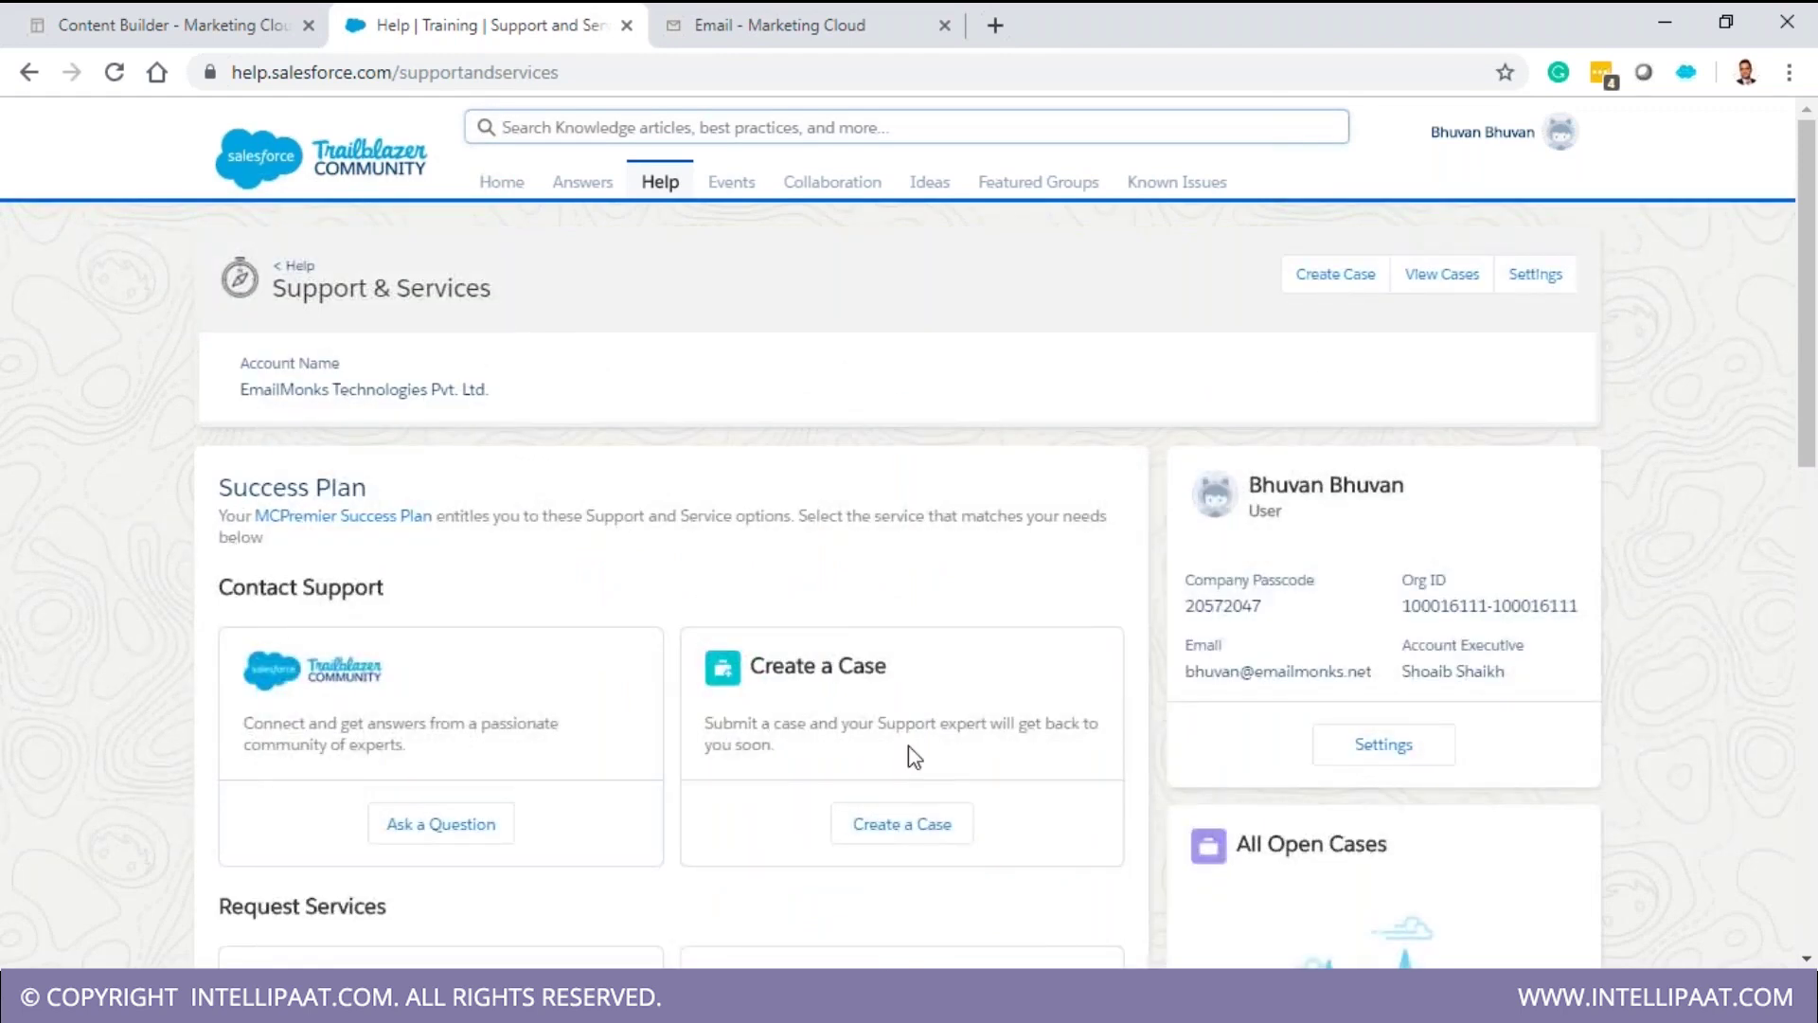
- Look through the contact support and request services options and highlight the MCPremier Success Plan name
scroll(908, 746, "down", 2)
scroll(907, 587, "down", 1)
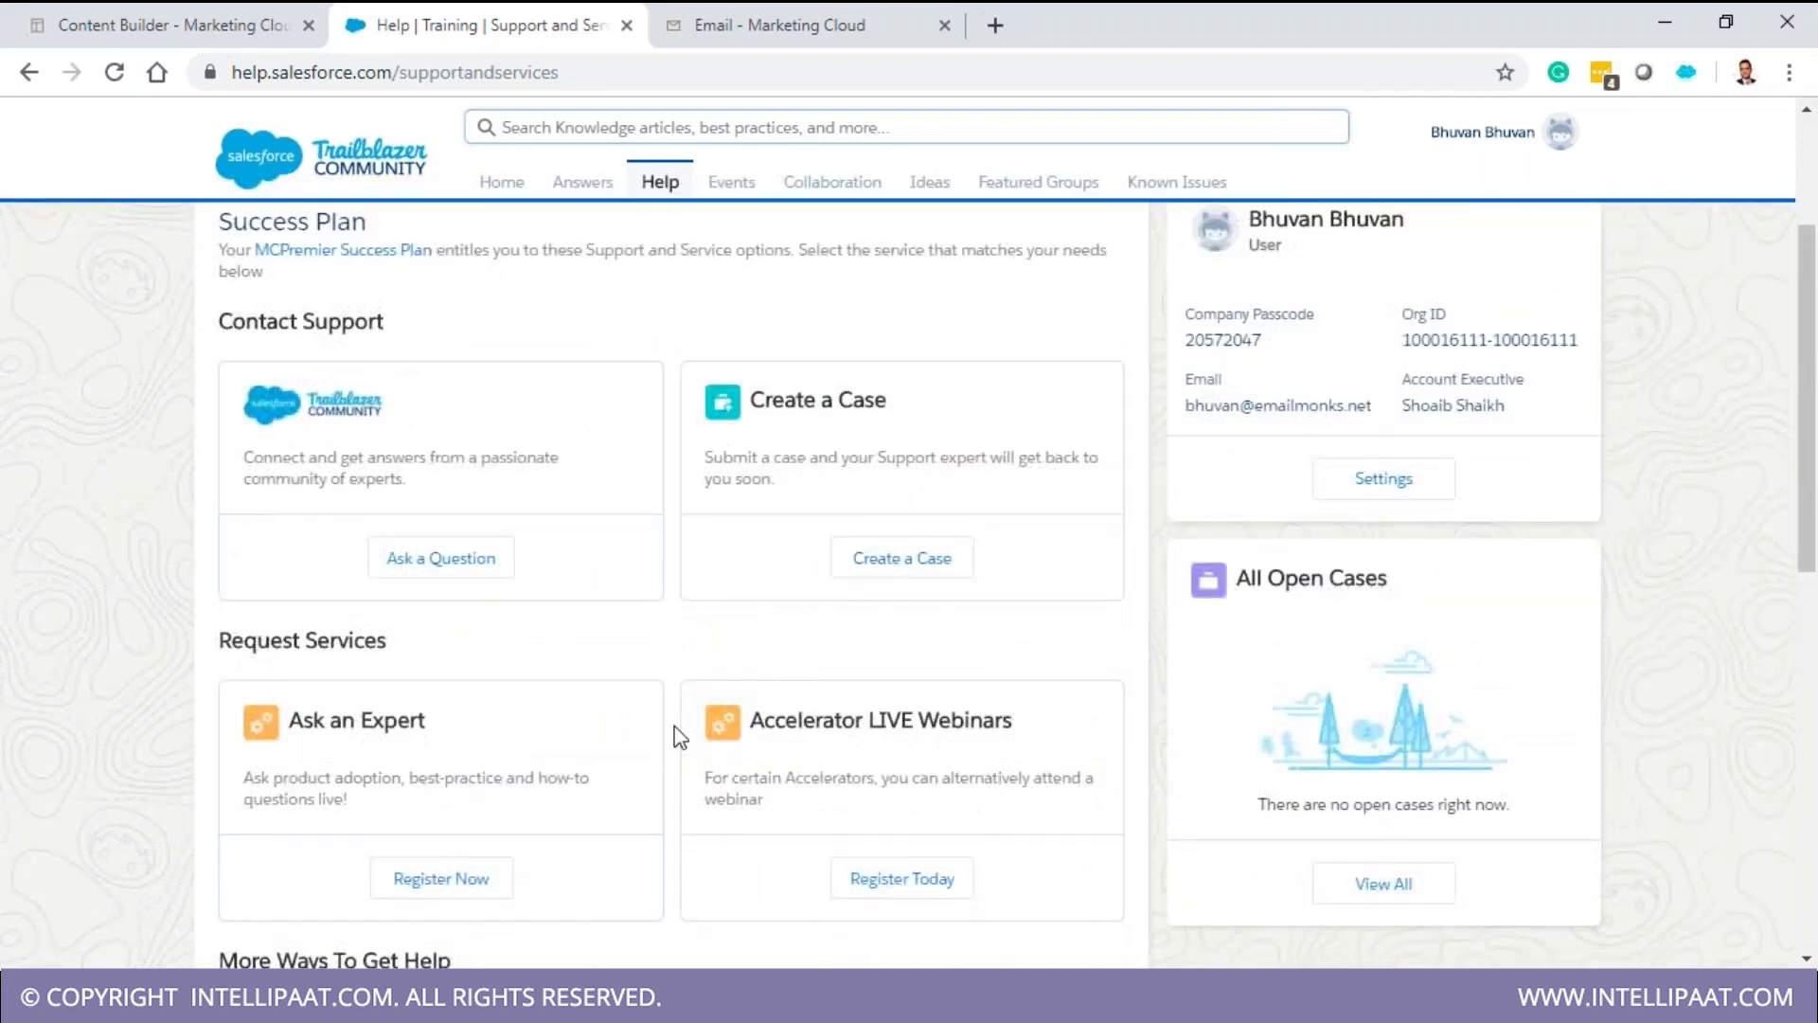
scroll(678, 737, "down", 2)
scroll(806, 628, "up", 1)
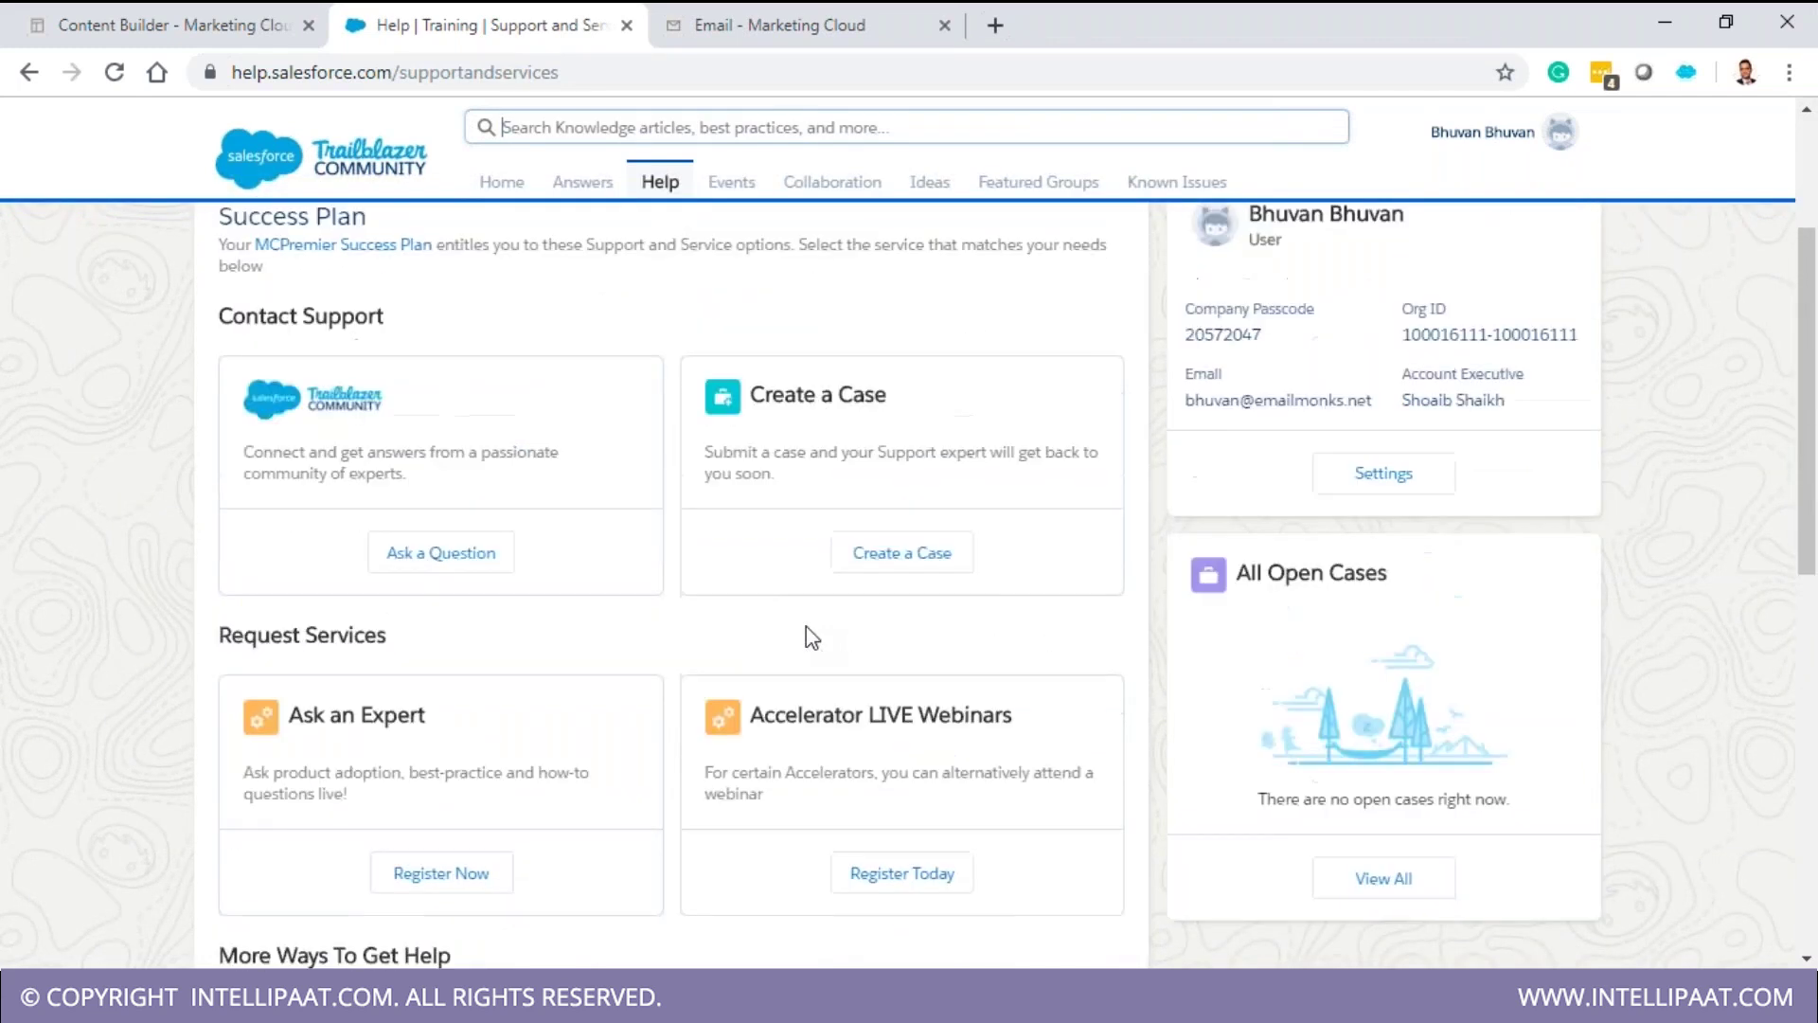
scroll(805, 627, "up", 1)
left_click_drag(254, 383, 432, 383)
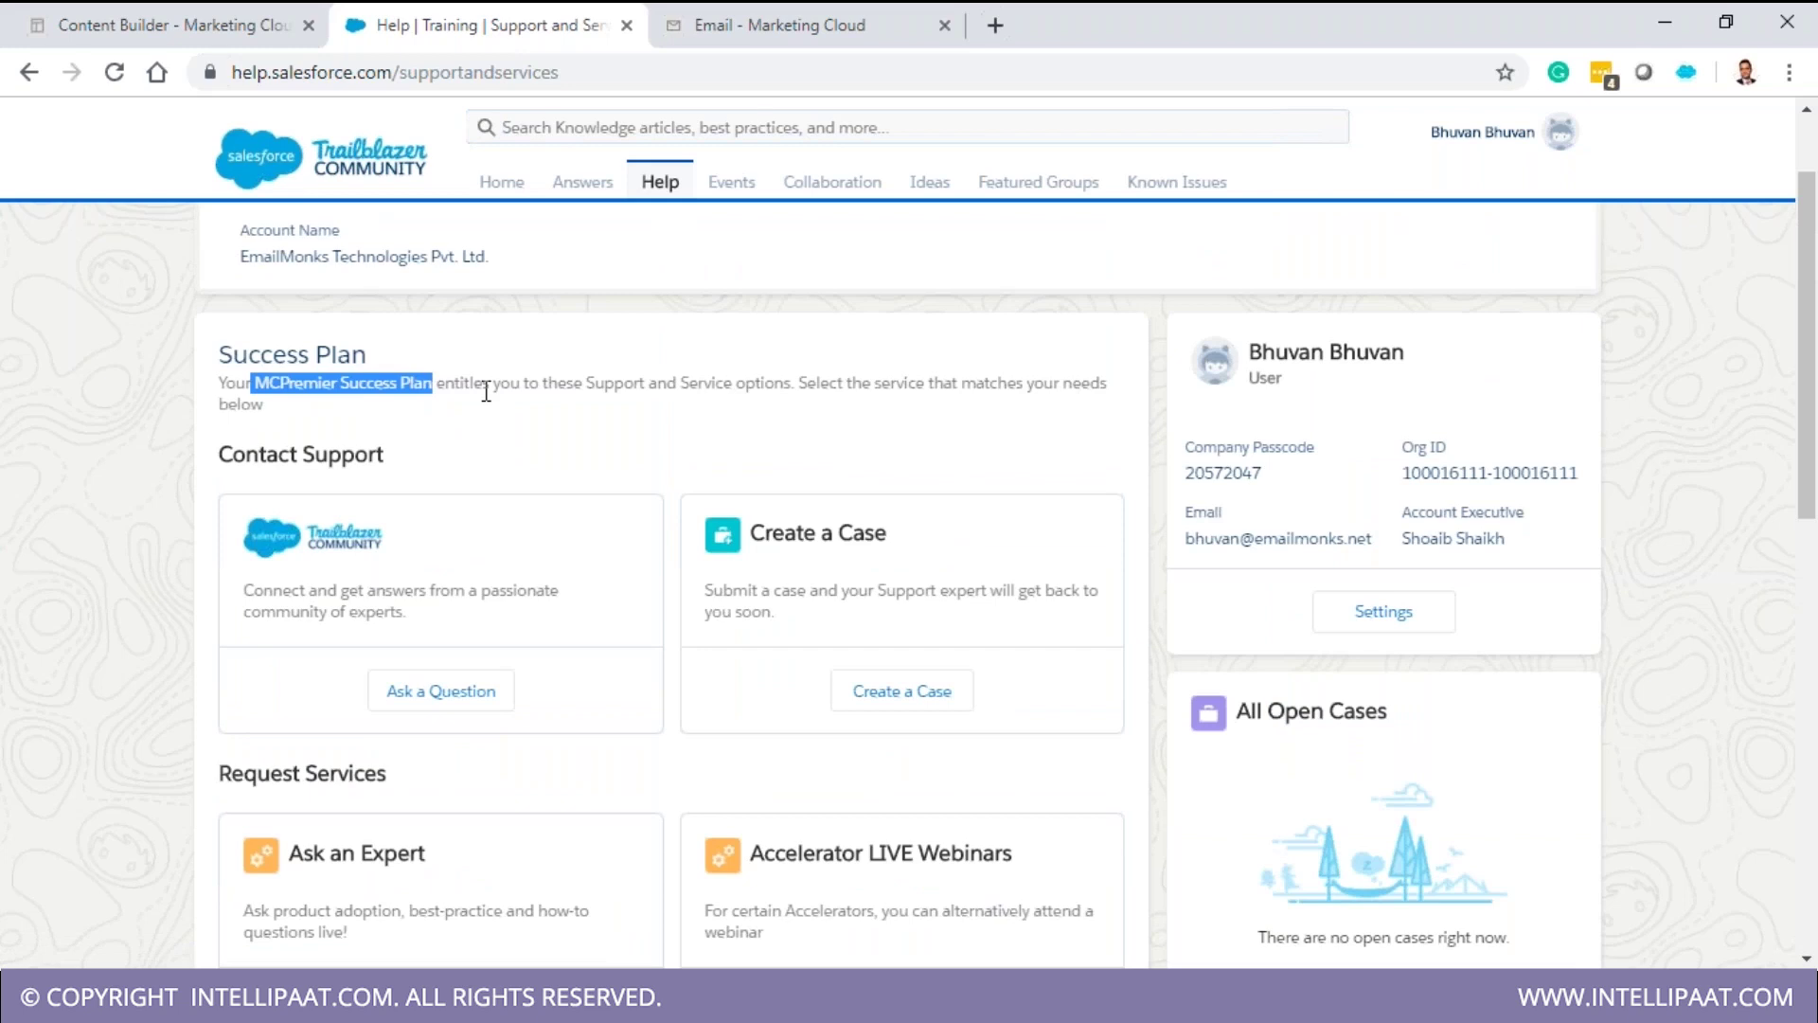
- Start a support case with the topic Admin and the category BrandBuilder, continuing to the specific issue selection
left_click(917, 691)
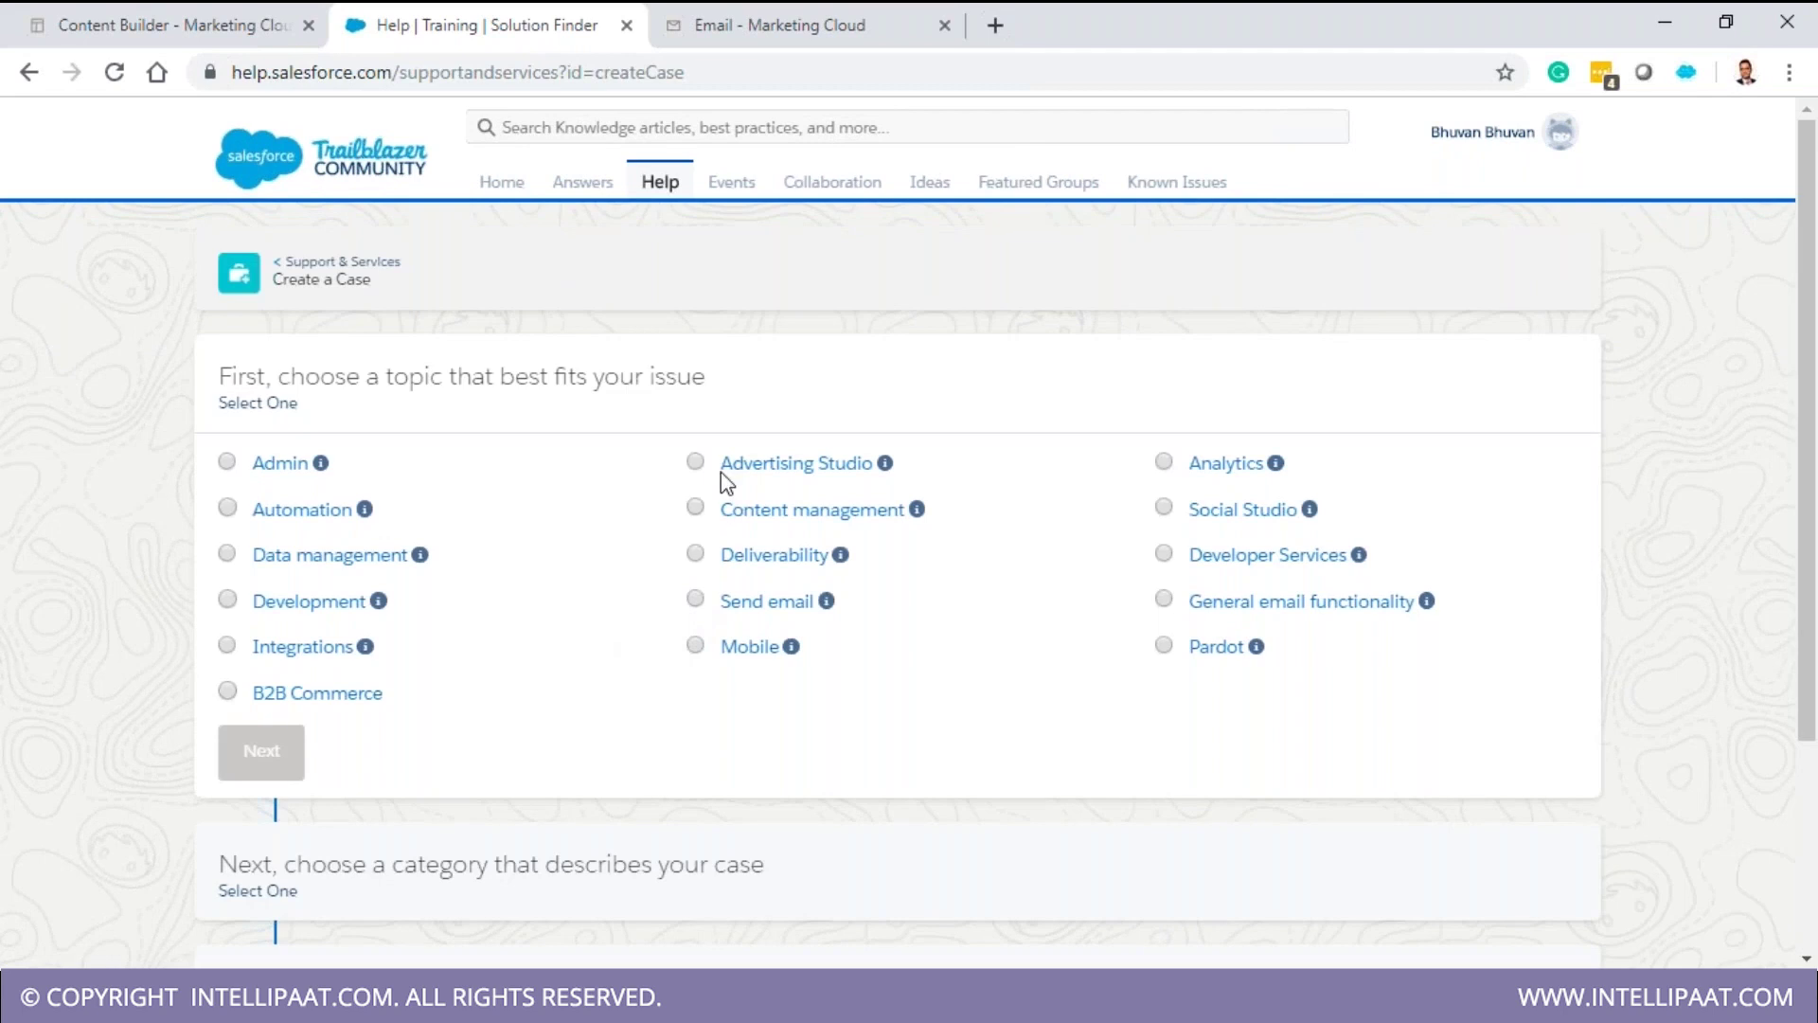
mouse_move(918, 511)
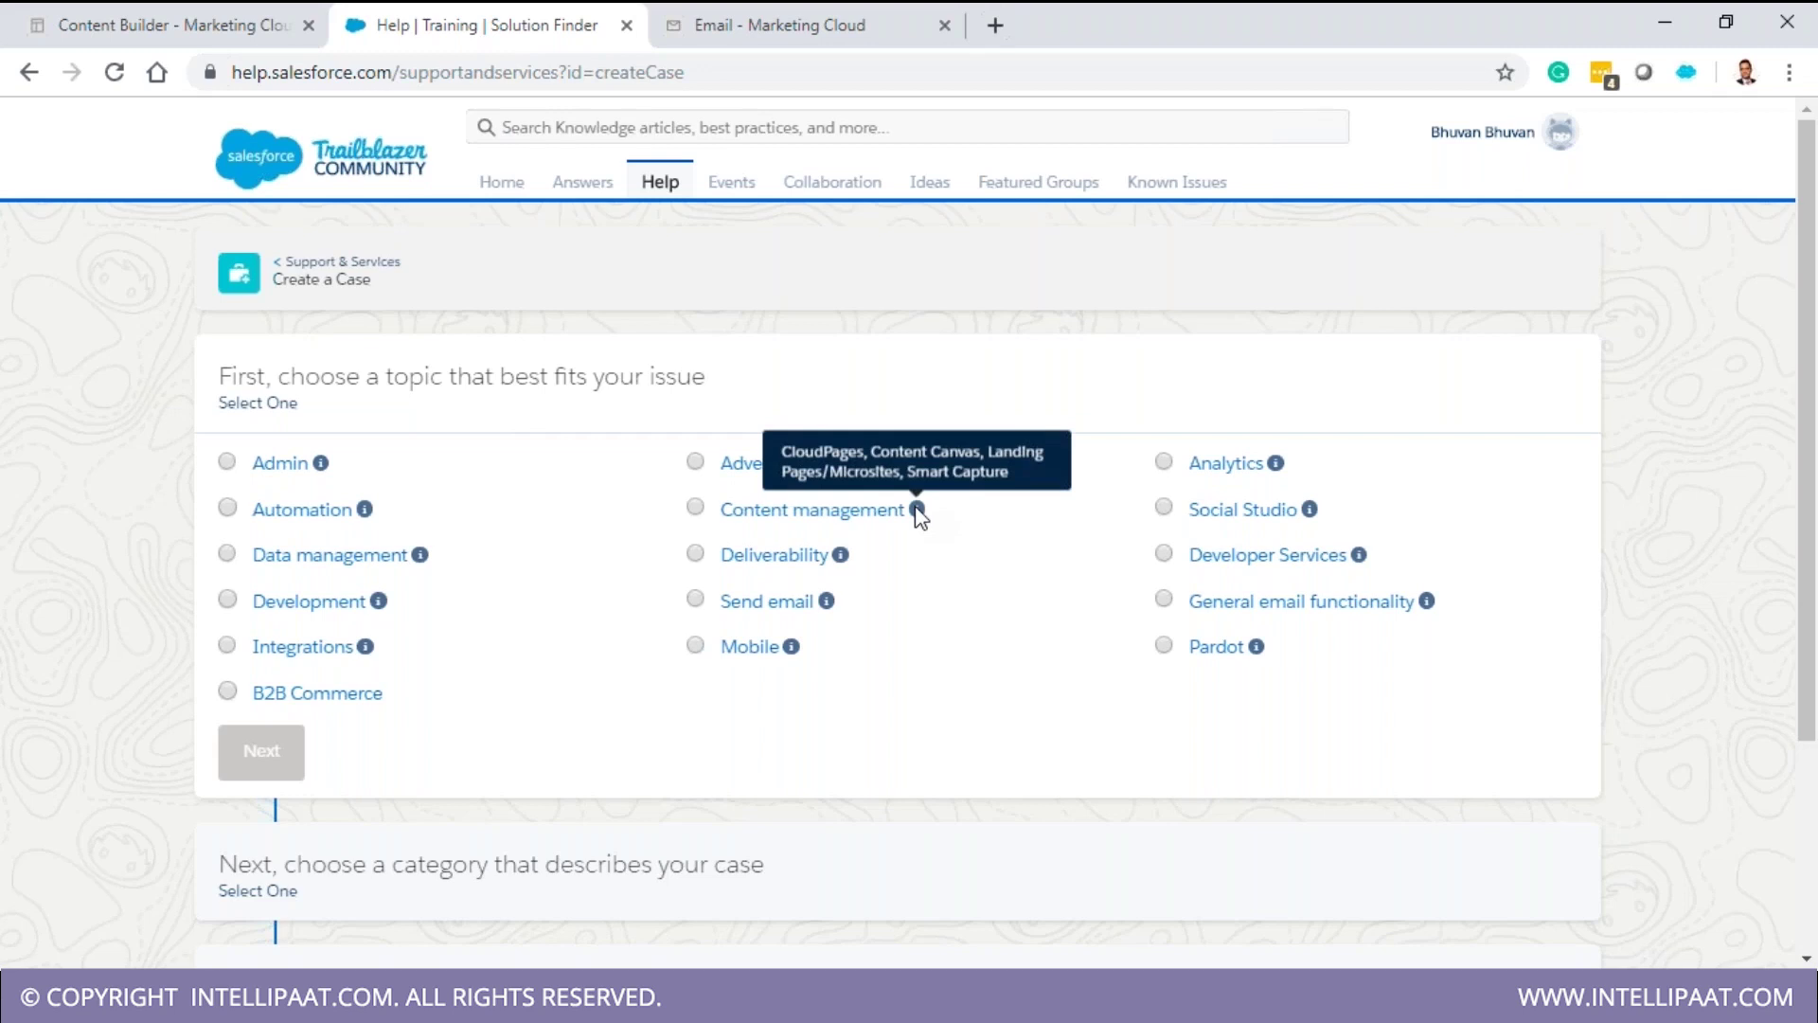
mouse_move(324, 468)
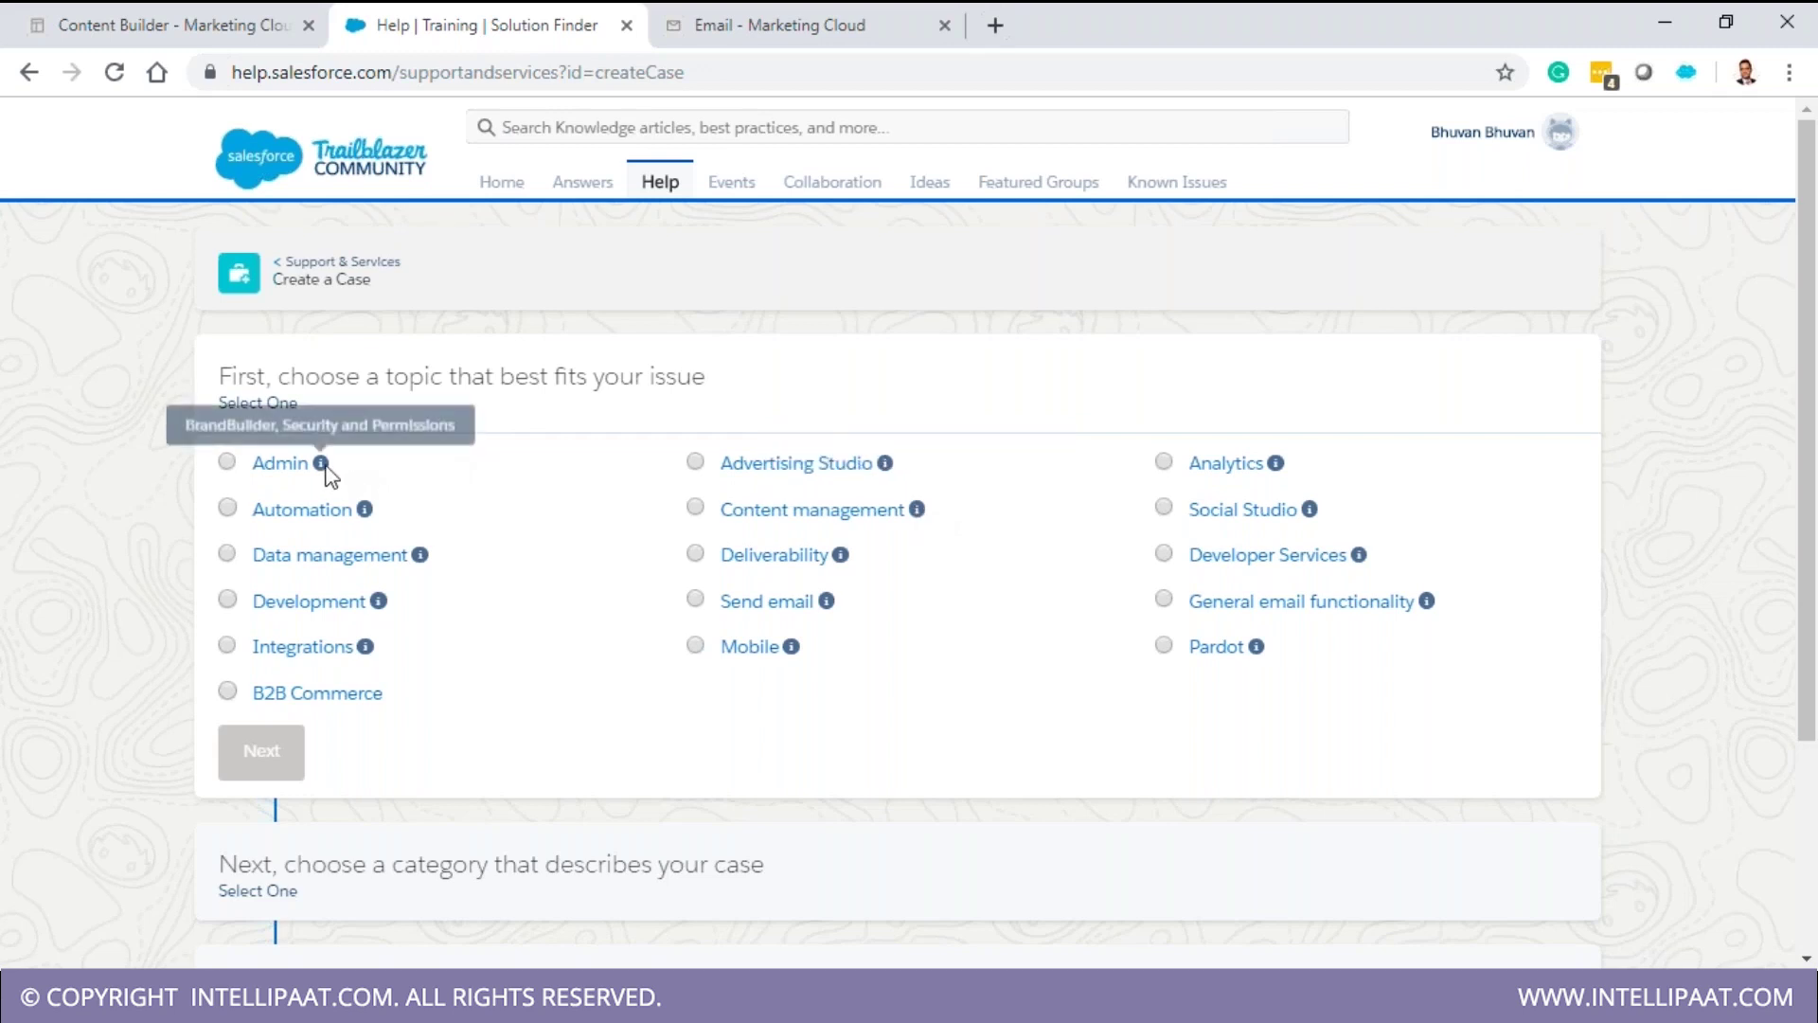
left_click(257, 472)
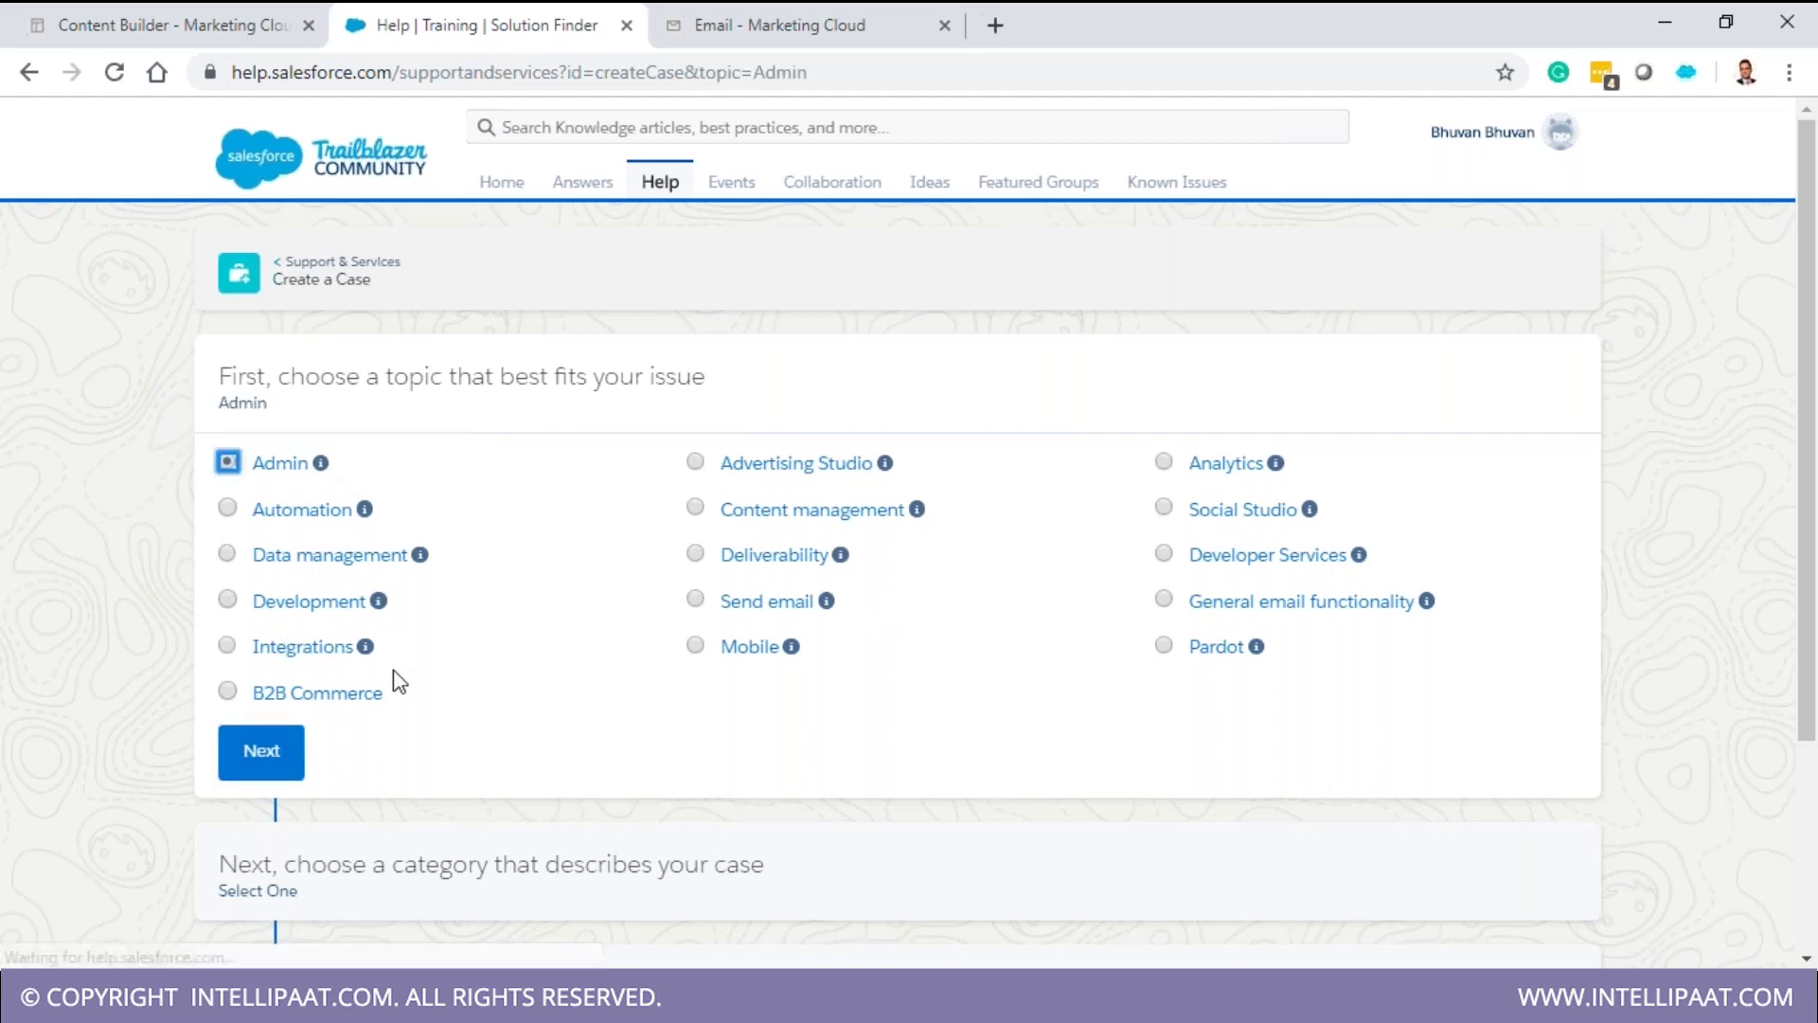
left_click(263, 752)
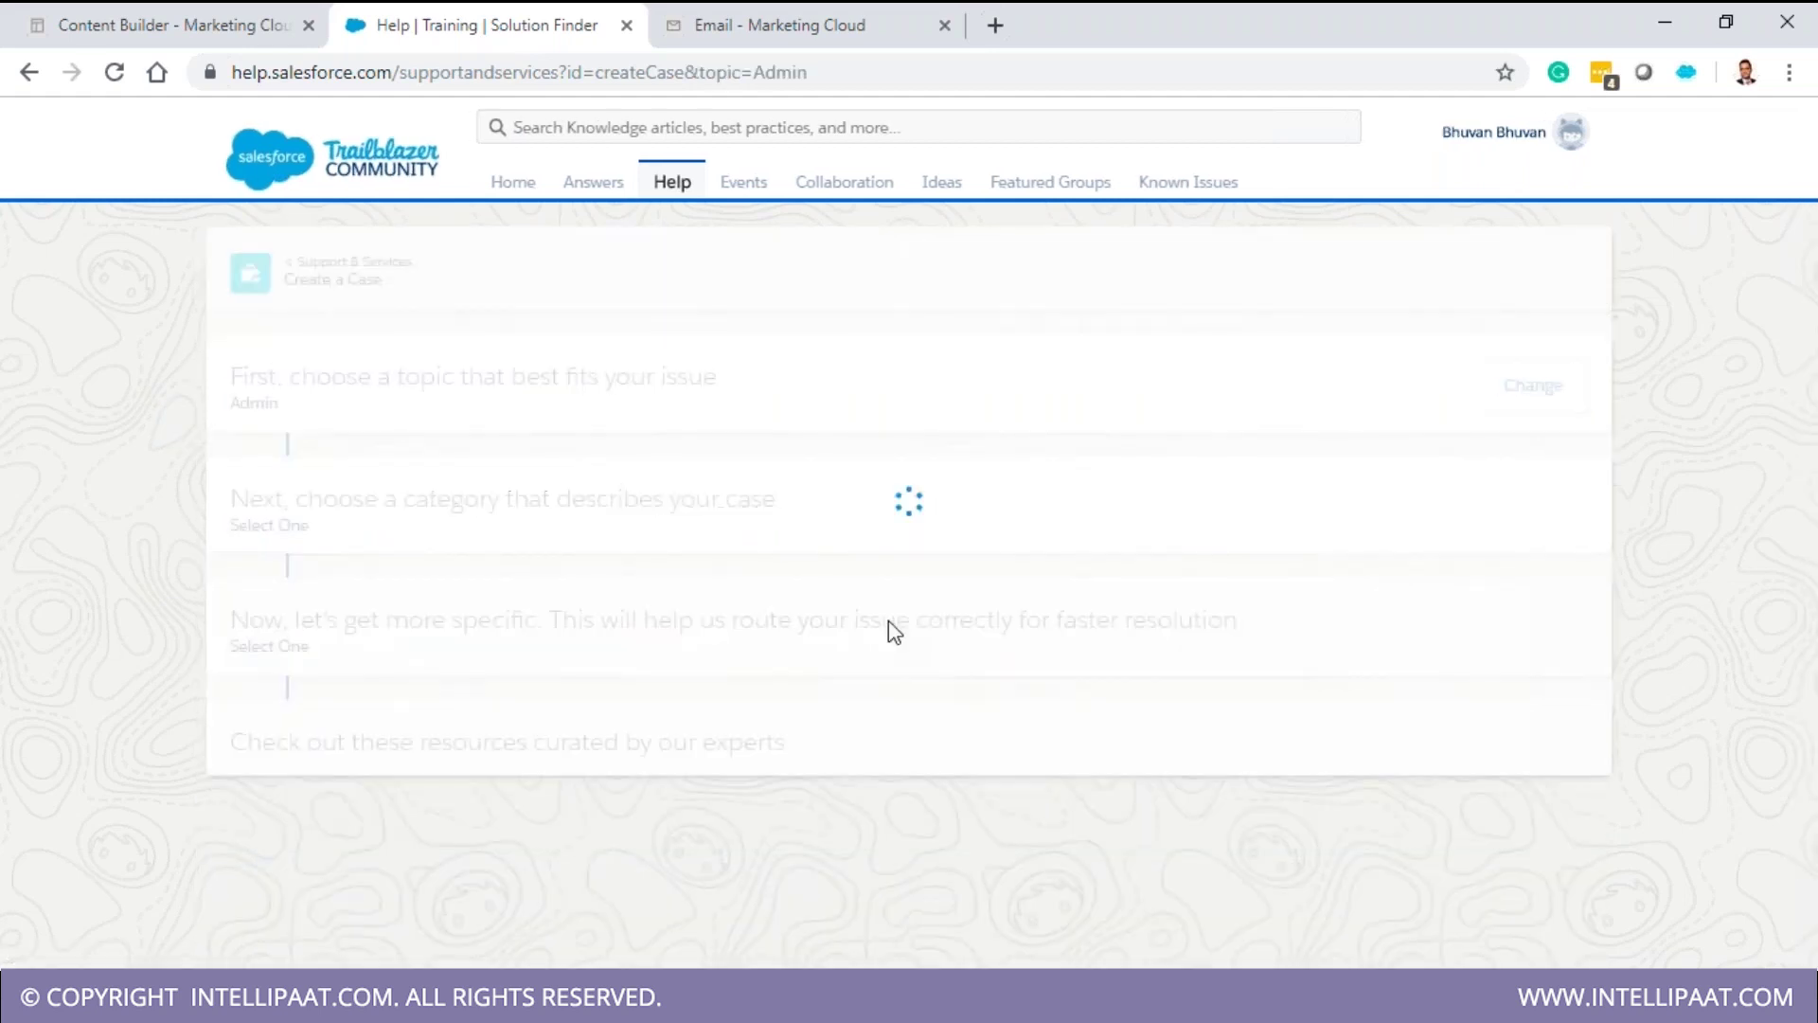
left_click(227, 584)
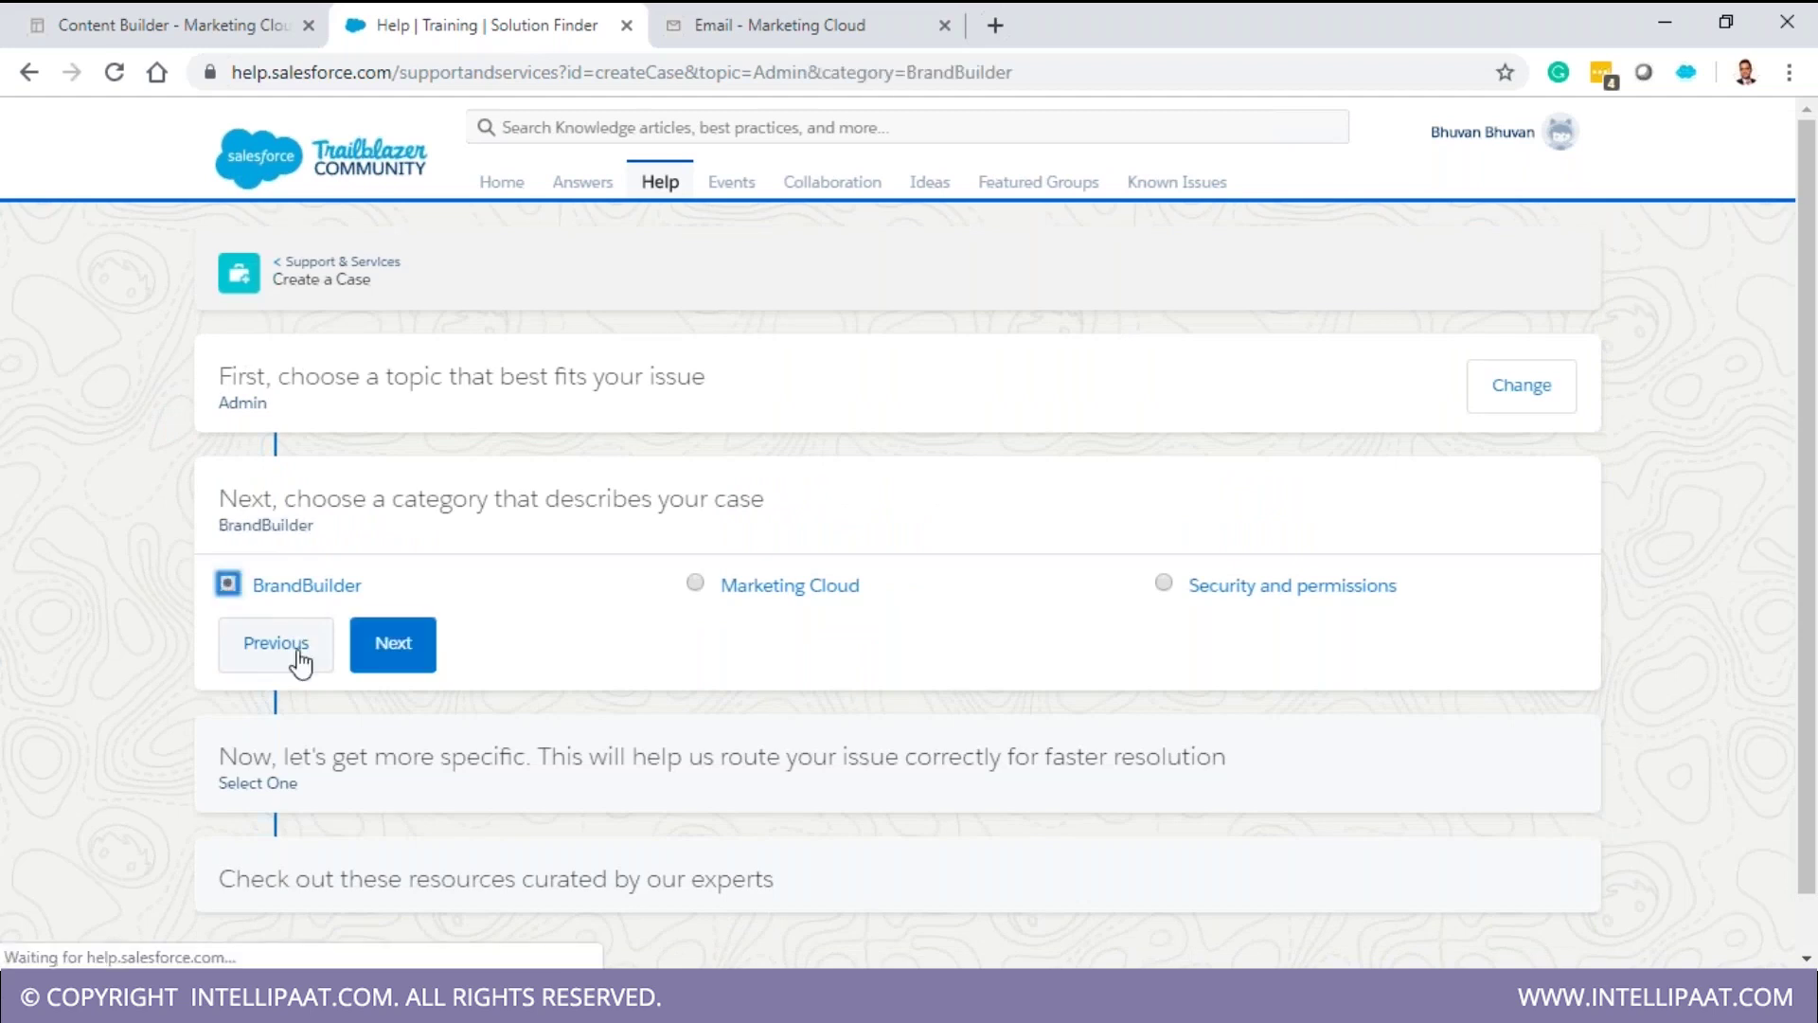
left_click(388, 654)
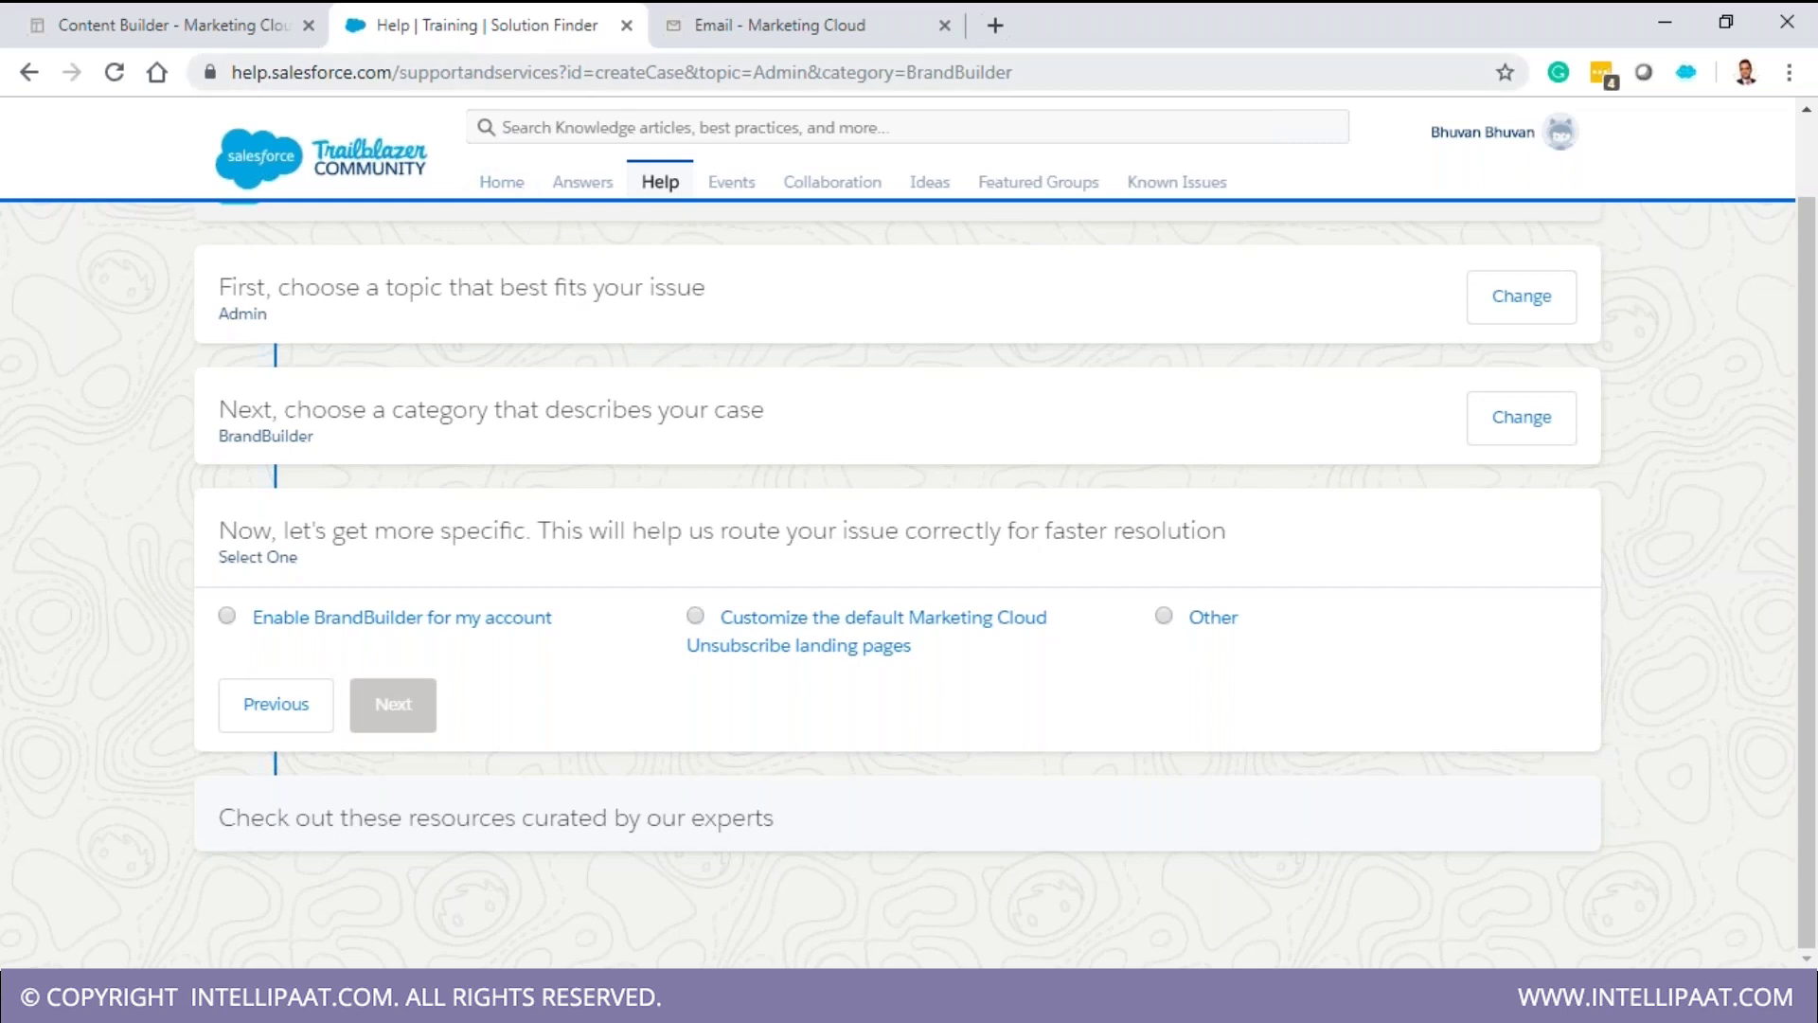
- Close the support case page and bring up the account name and member ID details in Content Builder
key("ctrl+w")
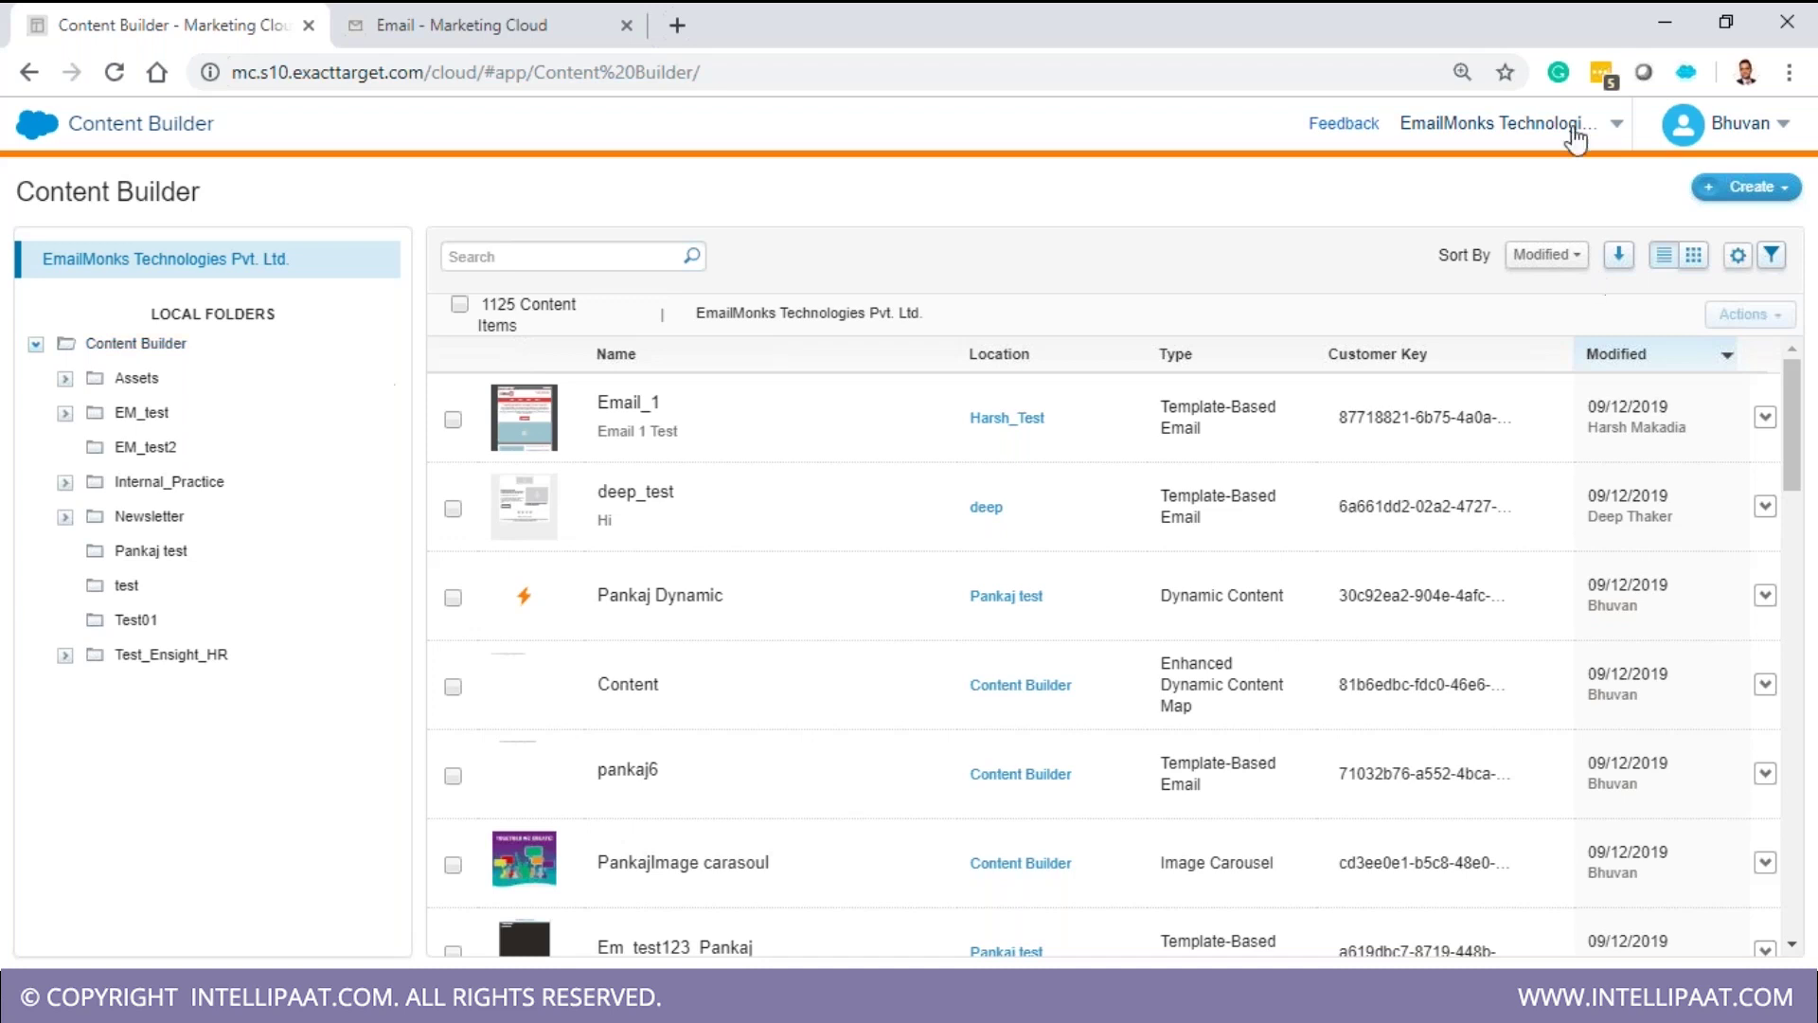
mouse_move(1574, 128)
mouse_move(1466, 130)
mouse_move(1523, 147)
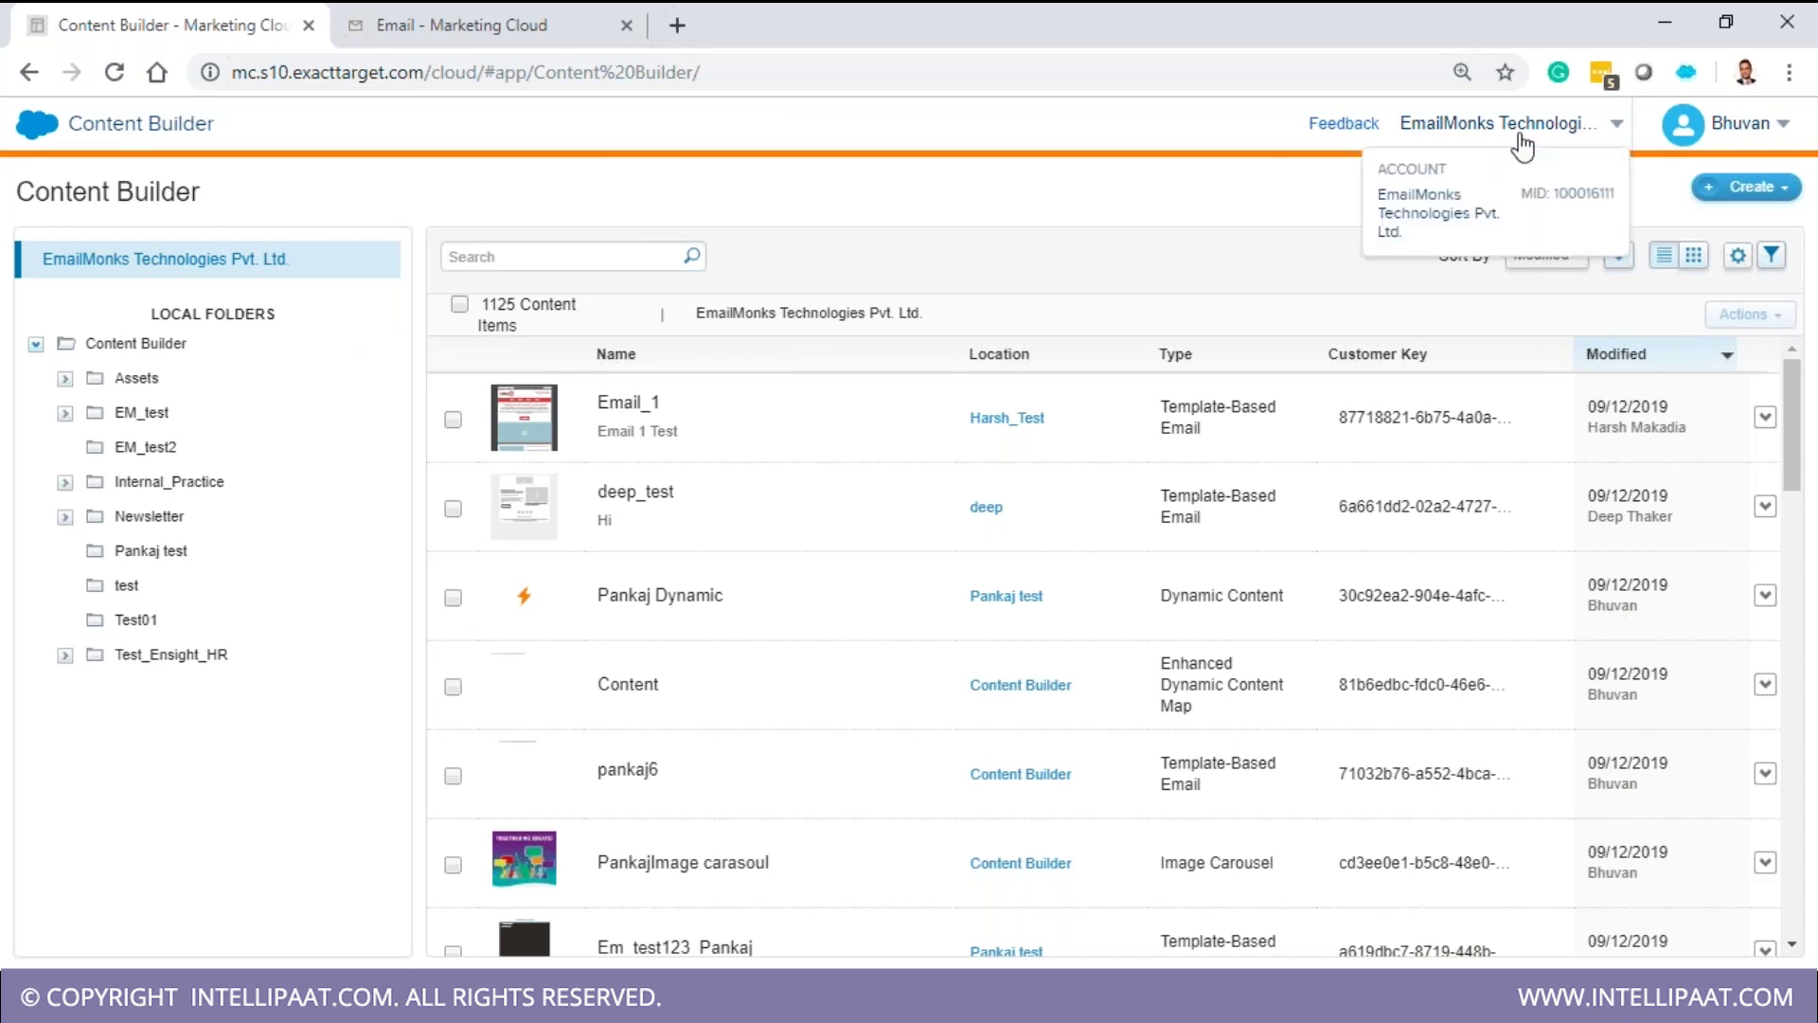
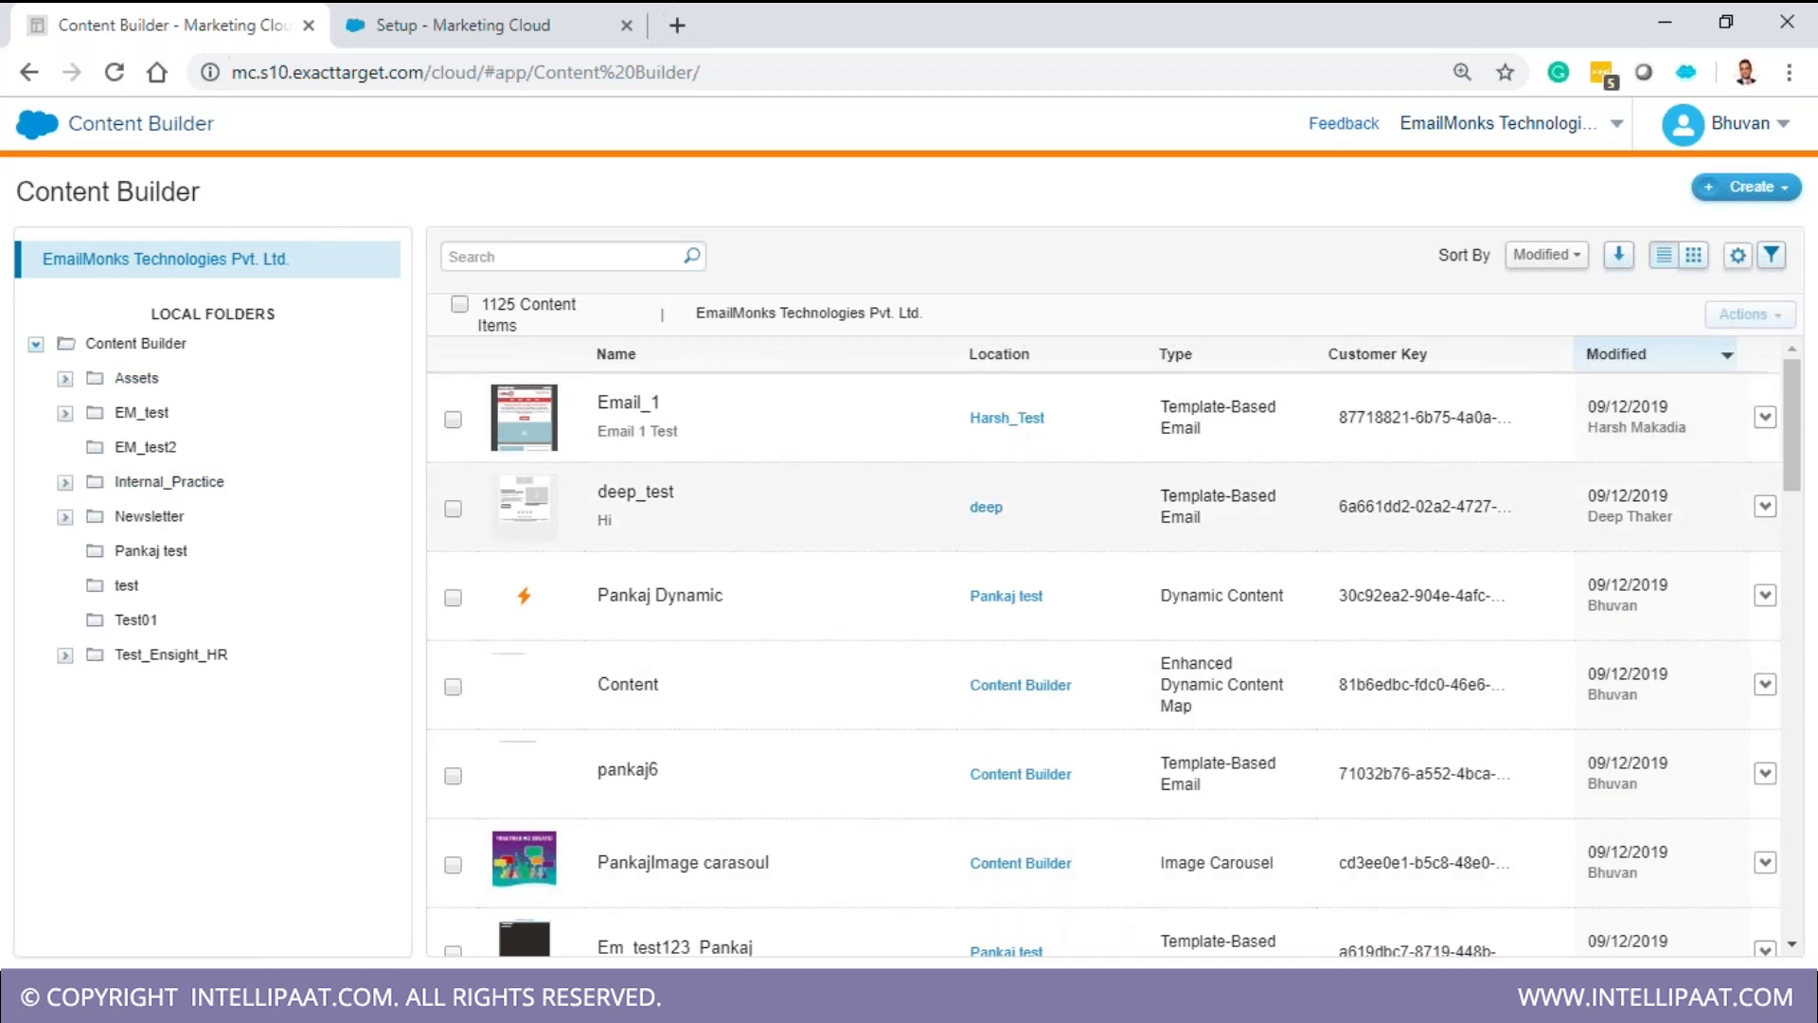
- Start a new Code Snippet content block and duplicate the Content Builder browser tab
left_click(1789, 194)
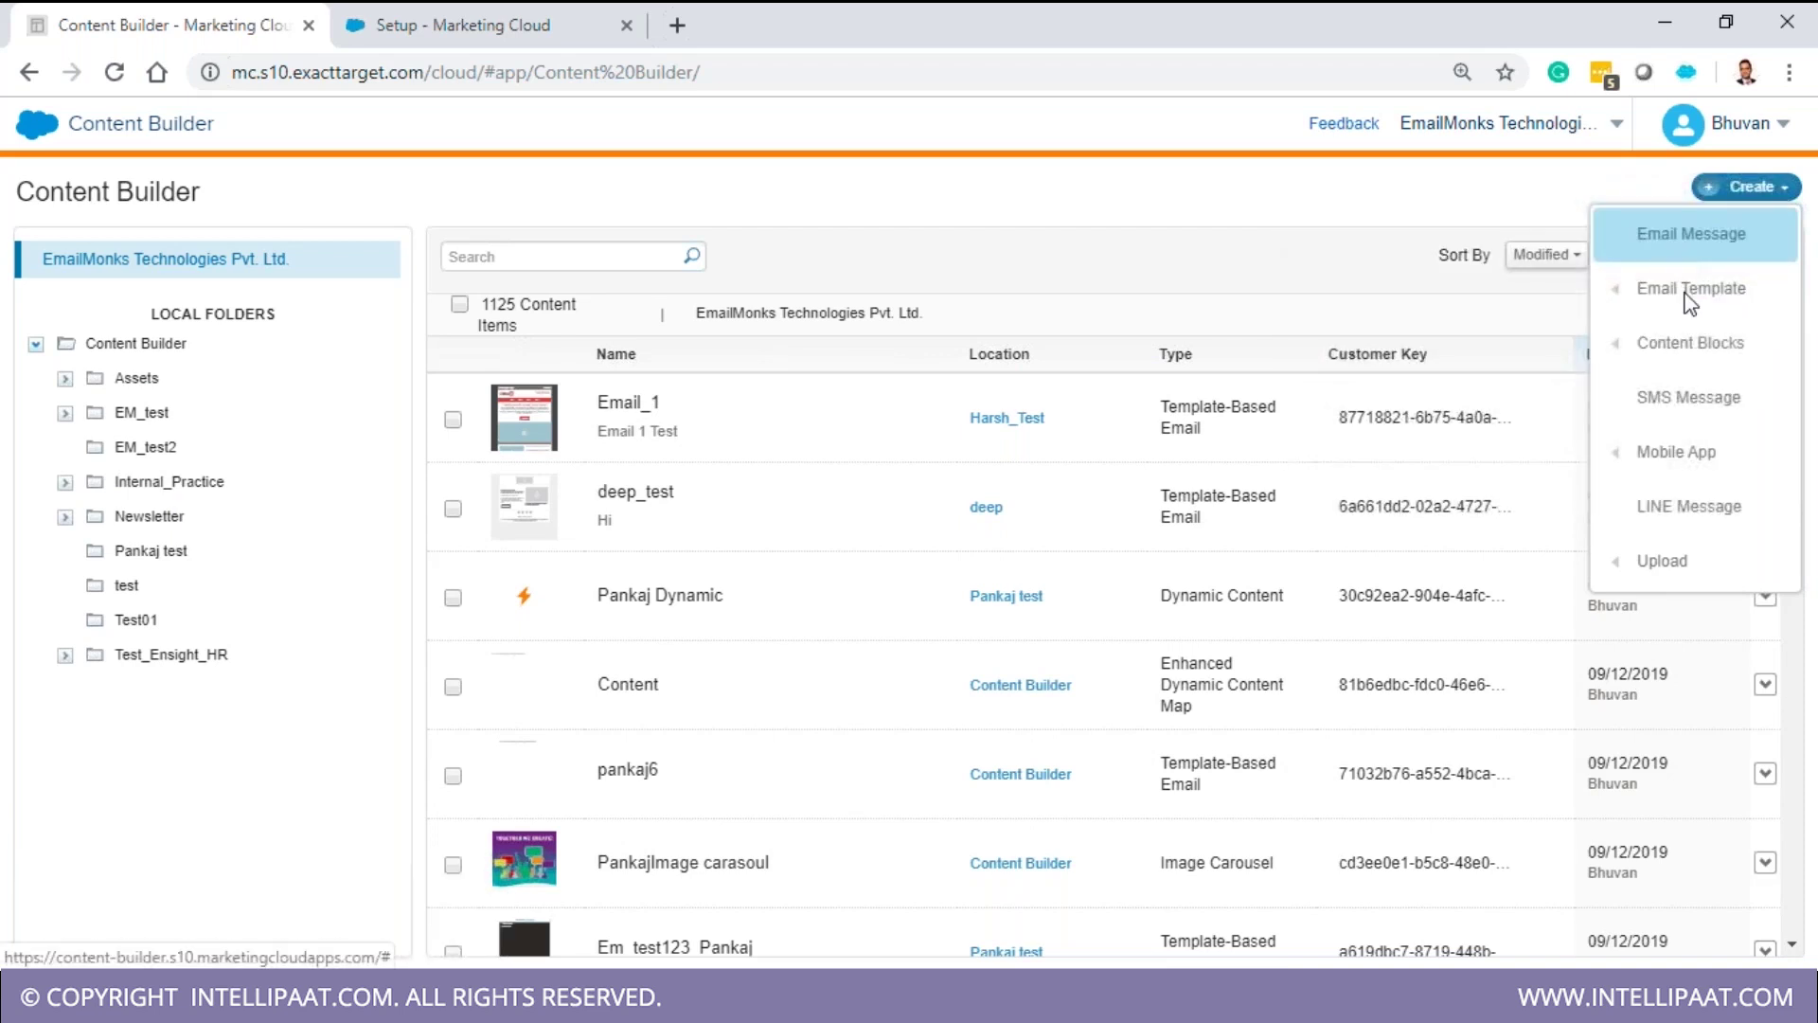
mouse_move(1691, 303)
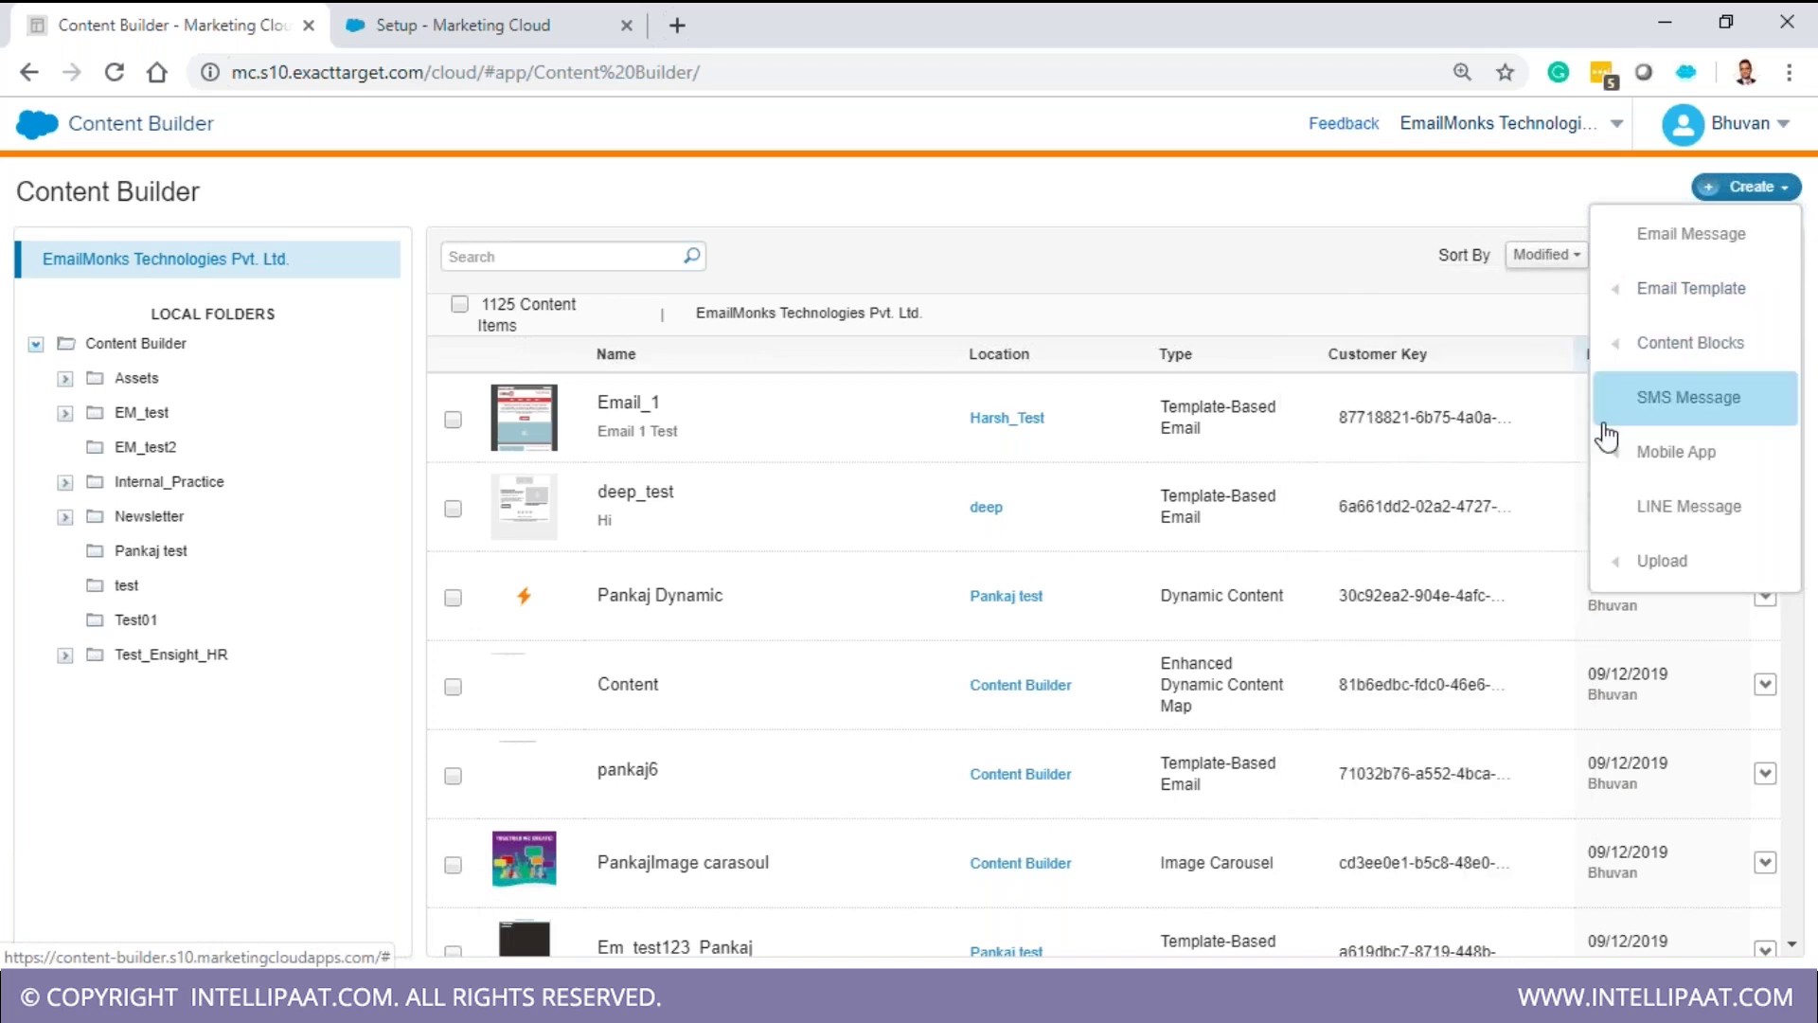
mouse_move(1610, 349)
left_click_drag(1576, 378, 1591, 521)
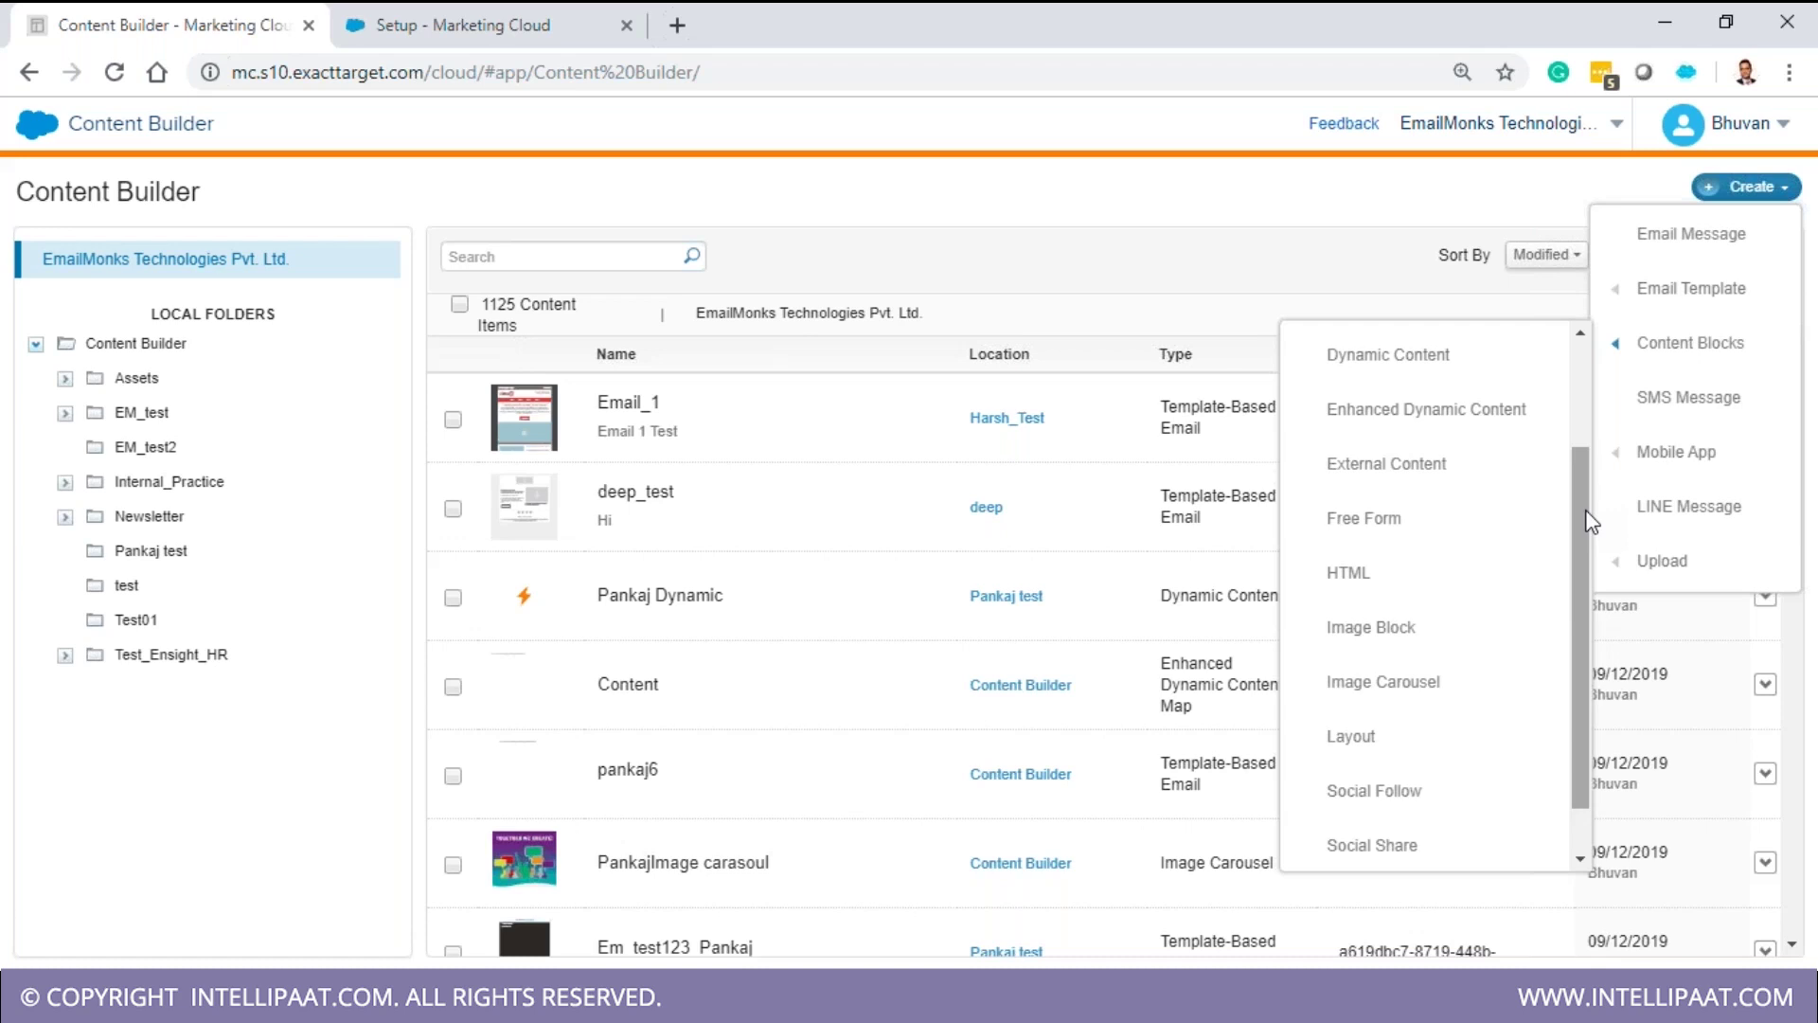
scroll(1591, 519, "up", 3)
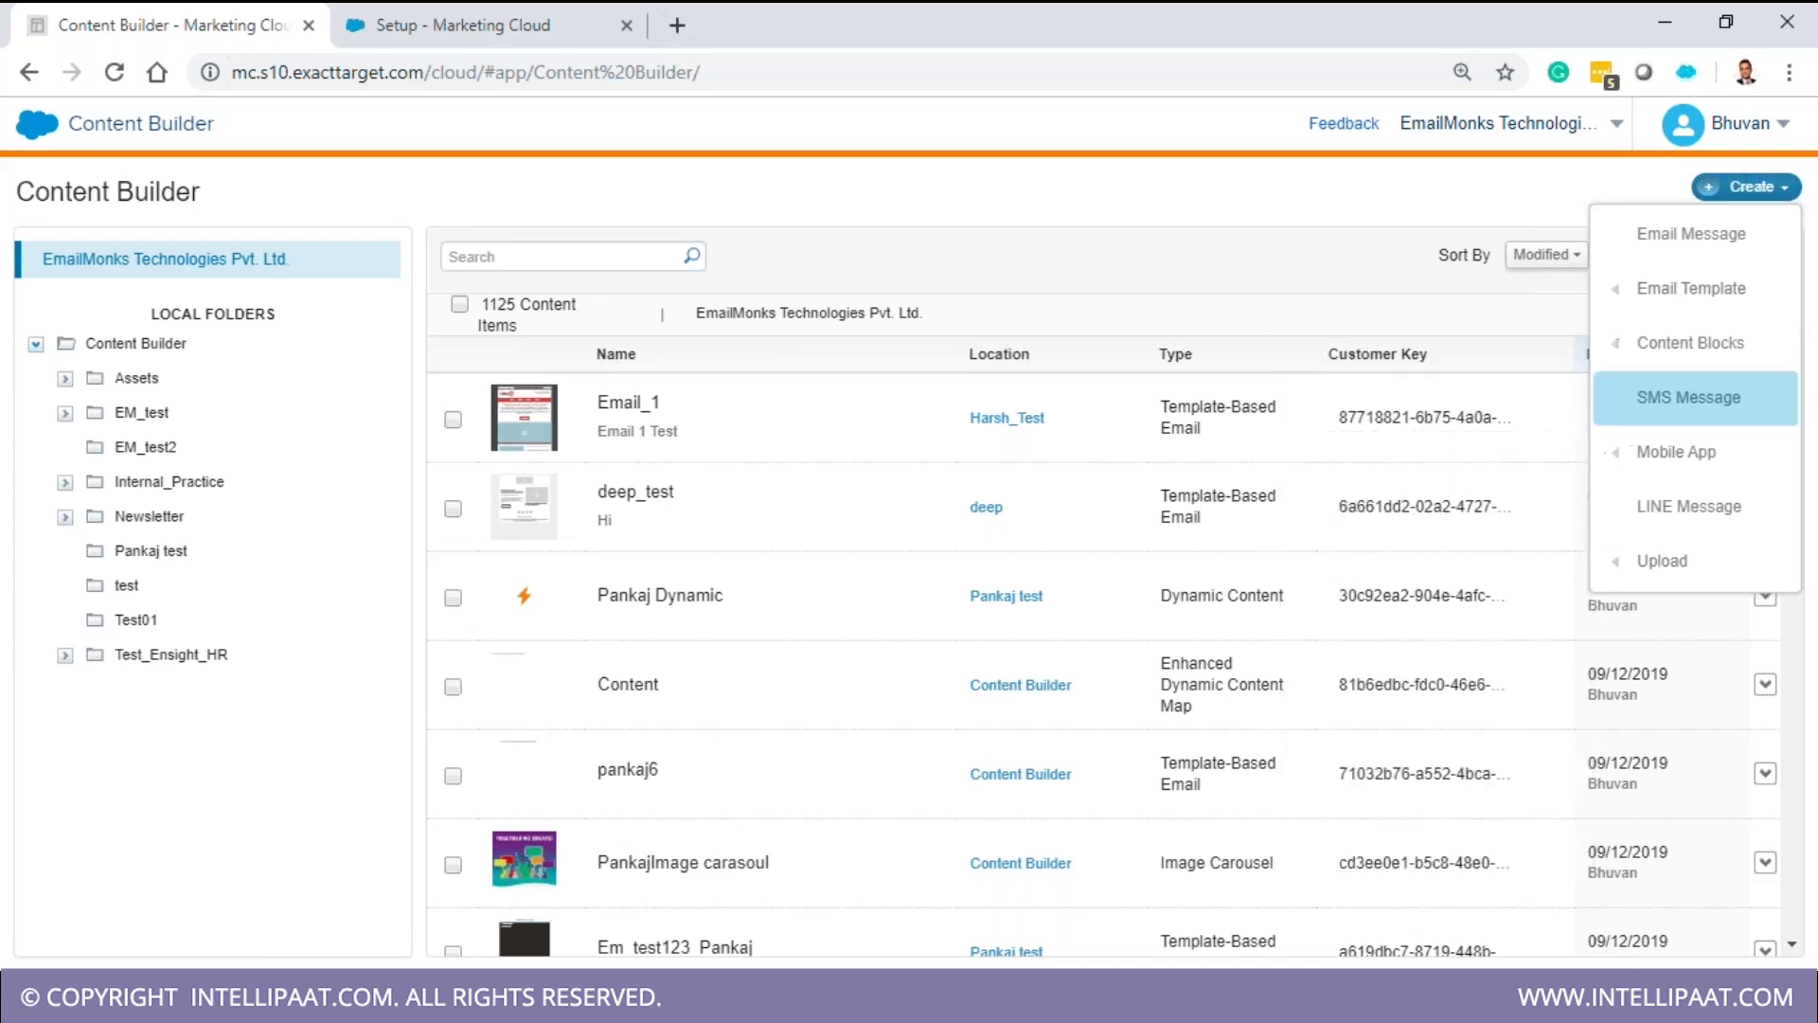
scroll(1543, 422, "up", 1)
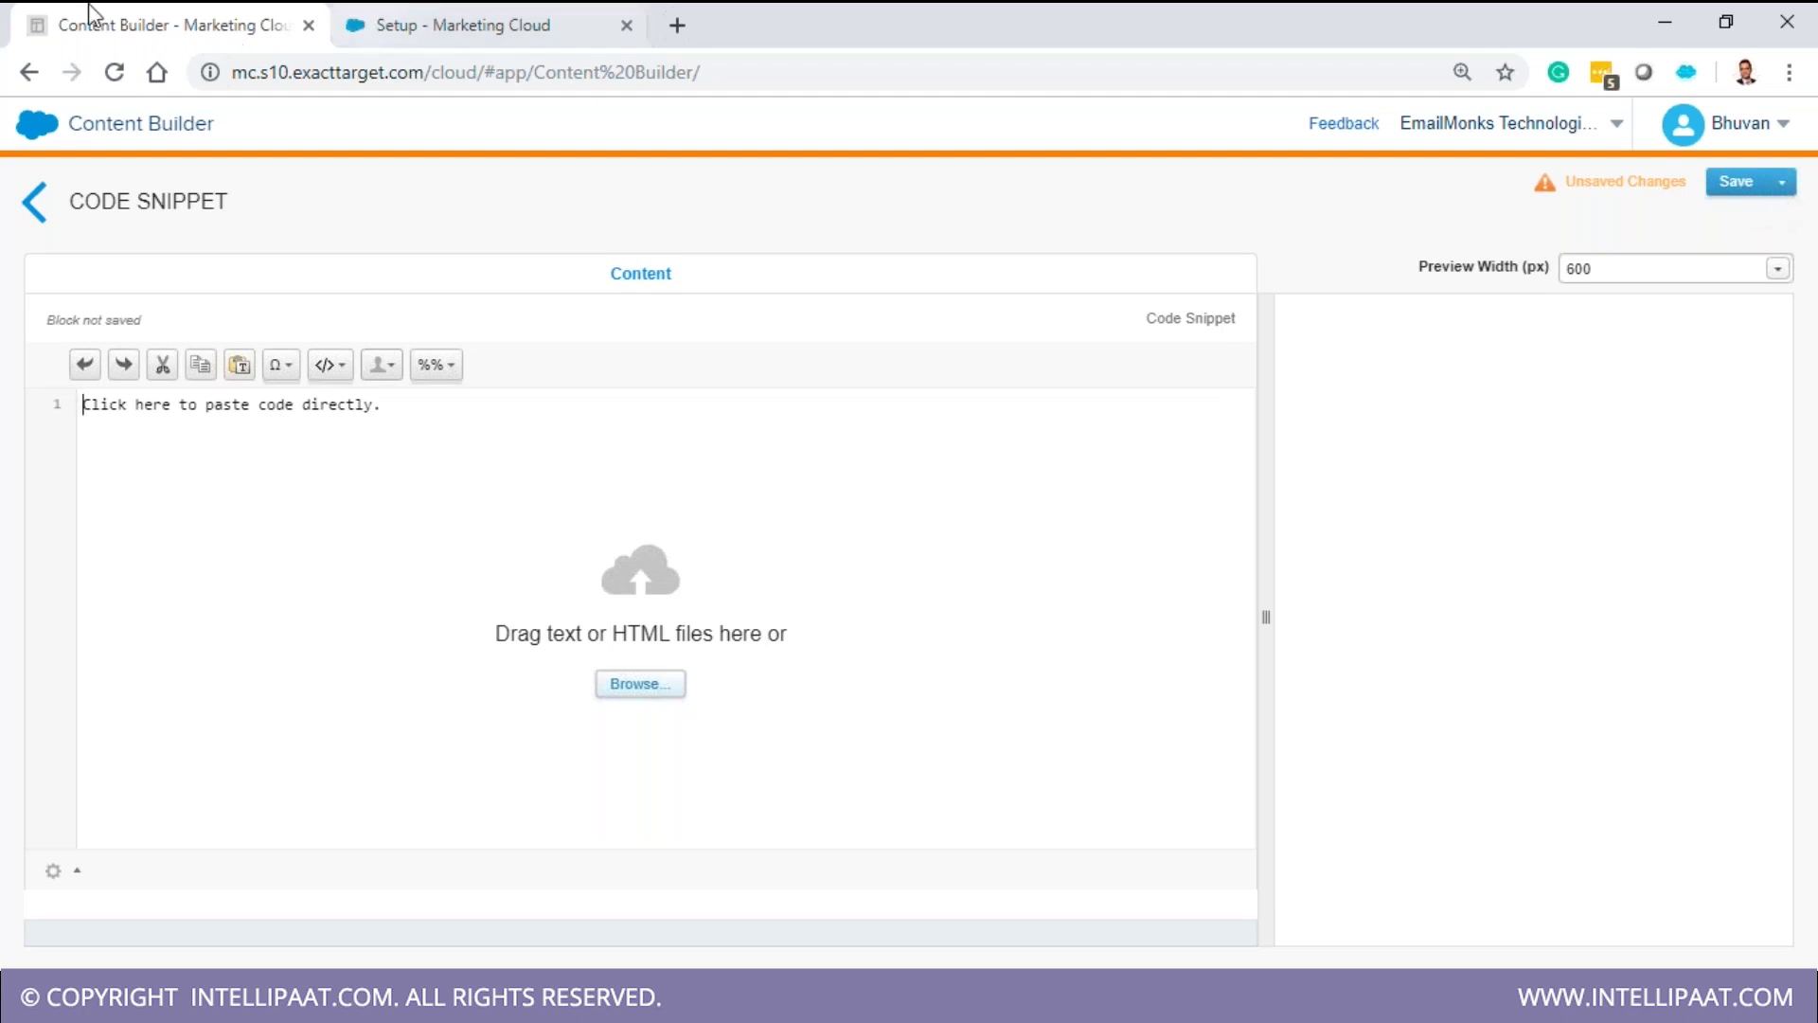
right_click(169, 19)
left_click(303, 100)
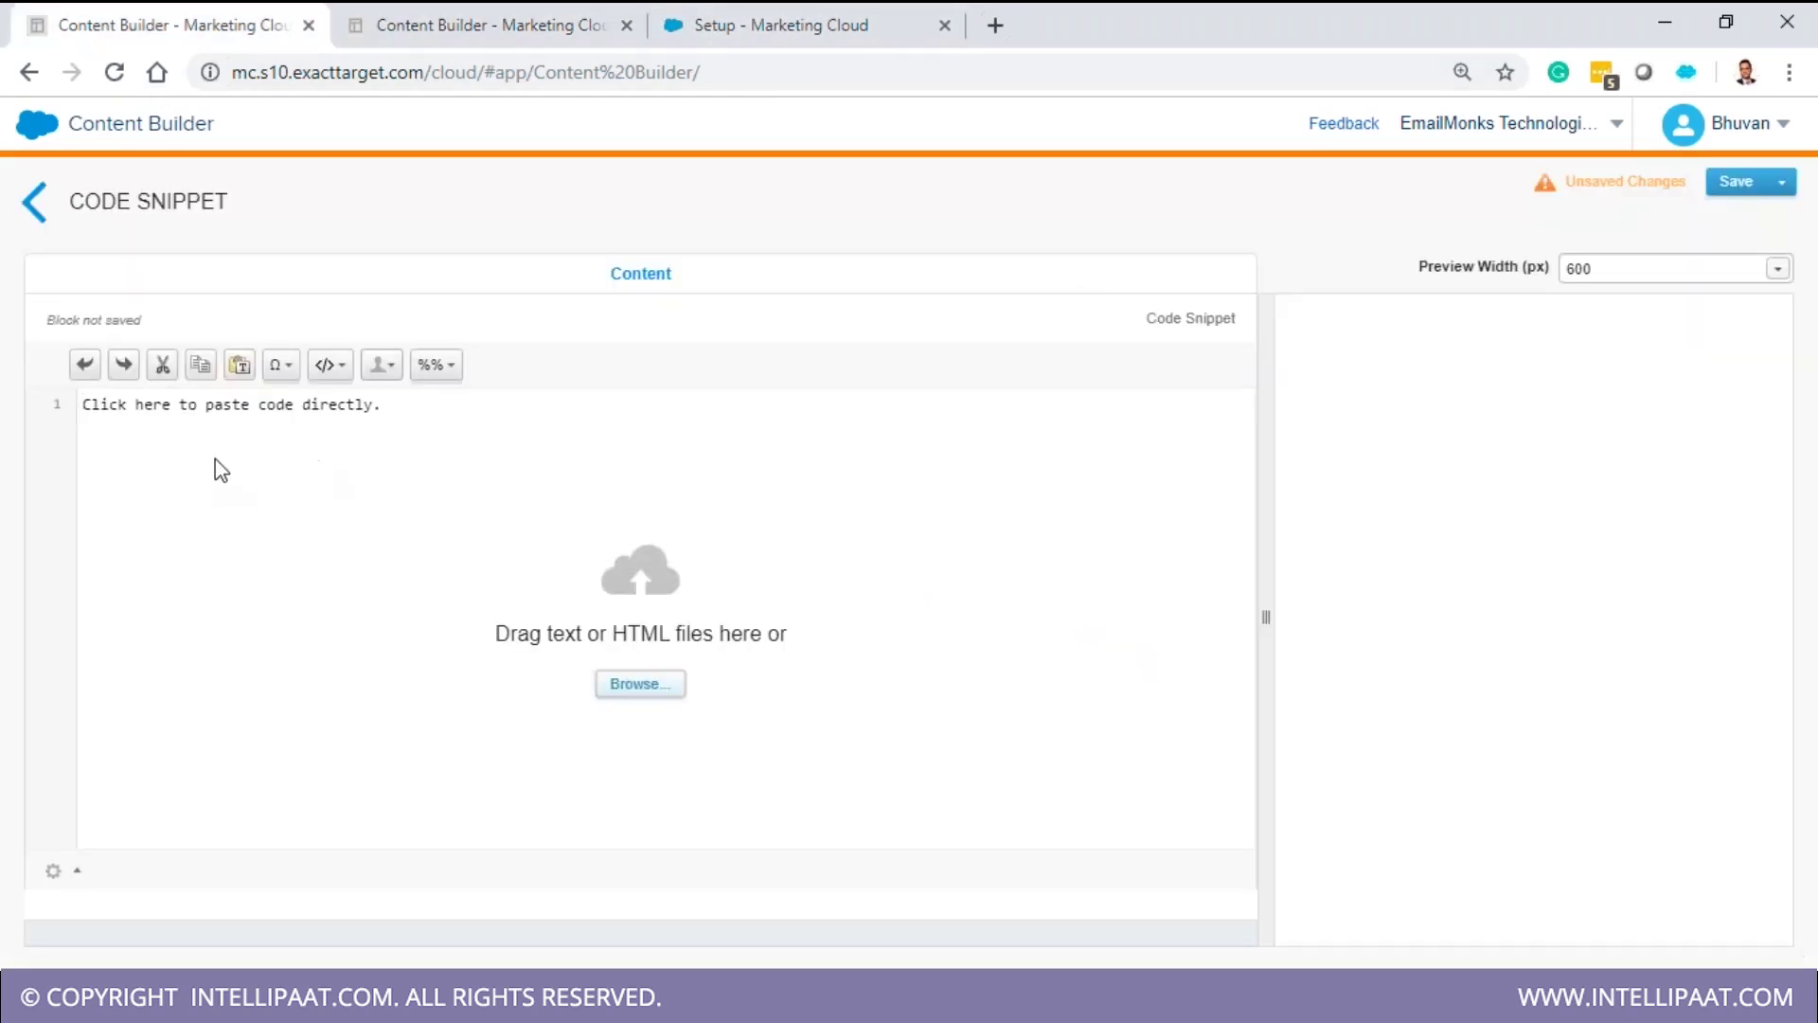
- Write a sample first name wrapped in <Head> and </Head> tags and save the block as Code snippet
left_click(214, 460)
type("<Head>Pankaj")
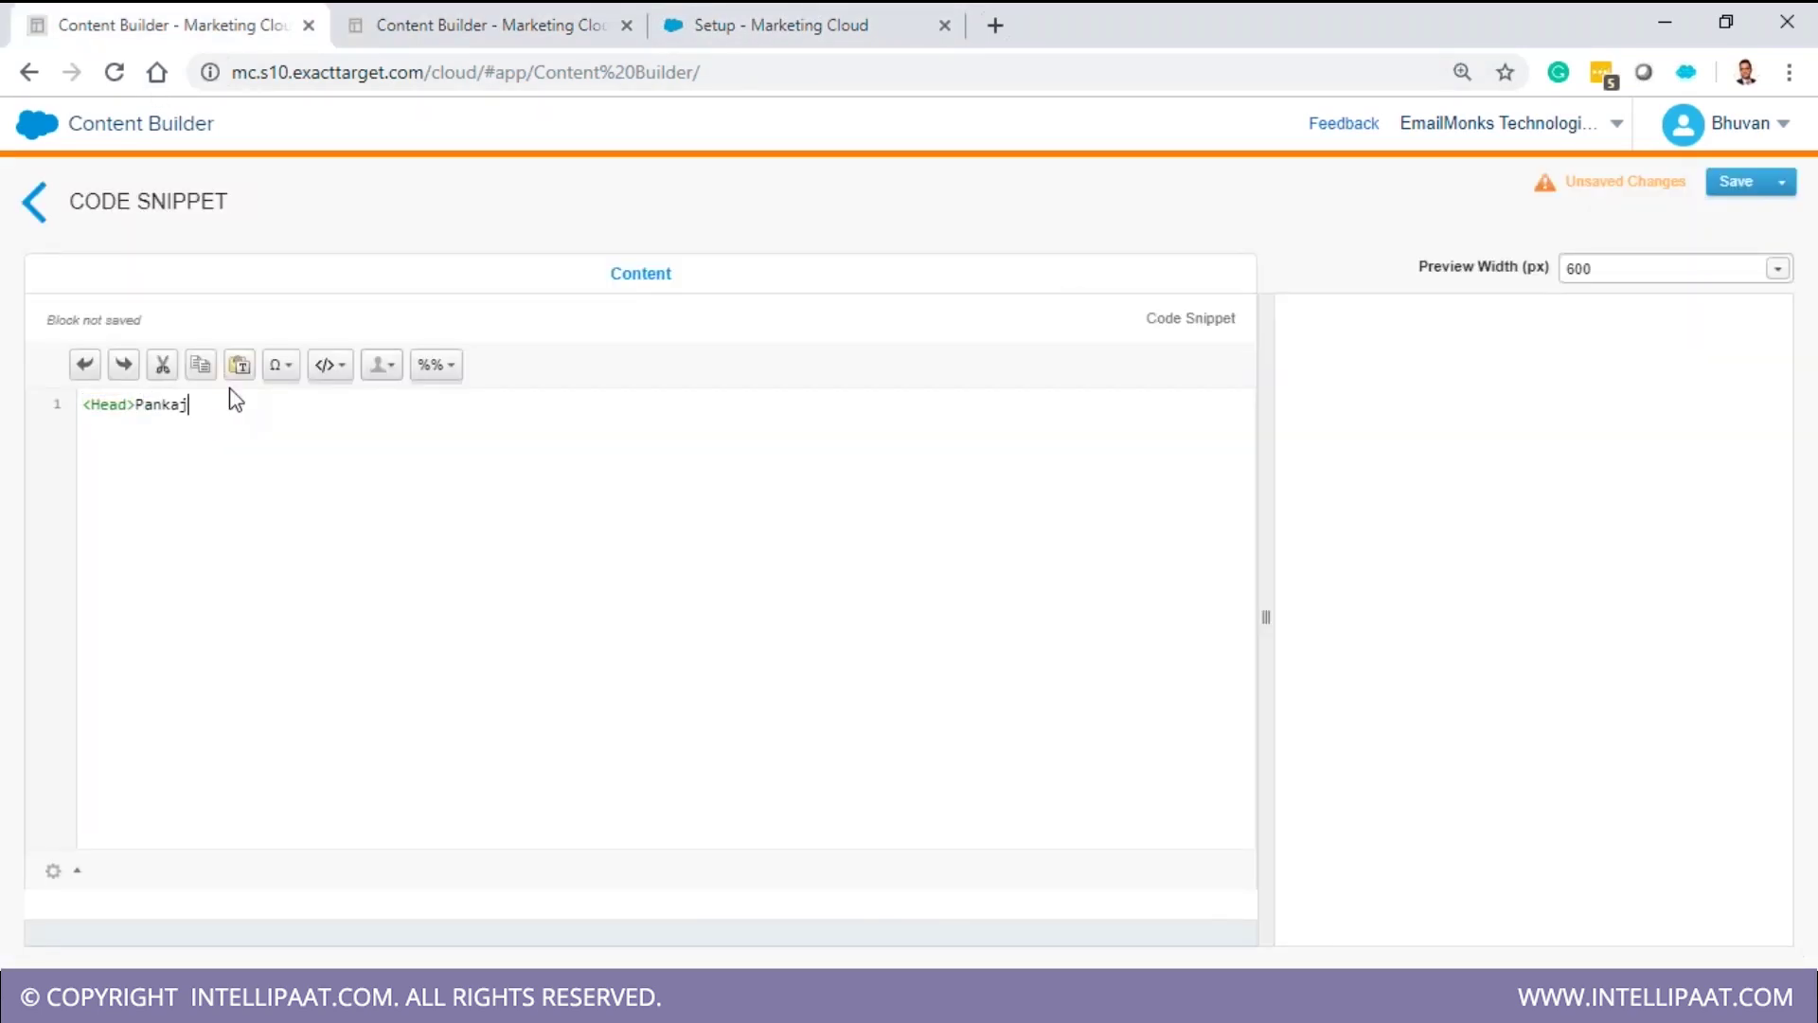
type("</Head/>")
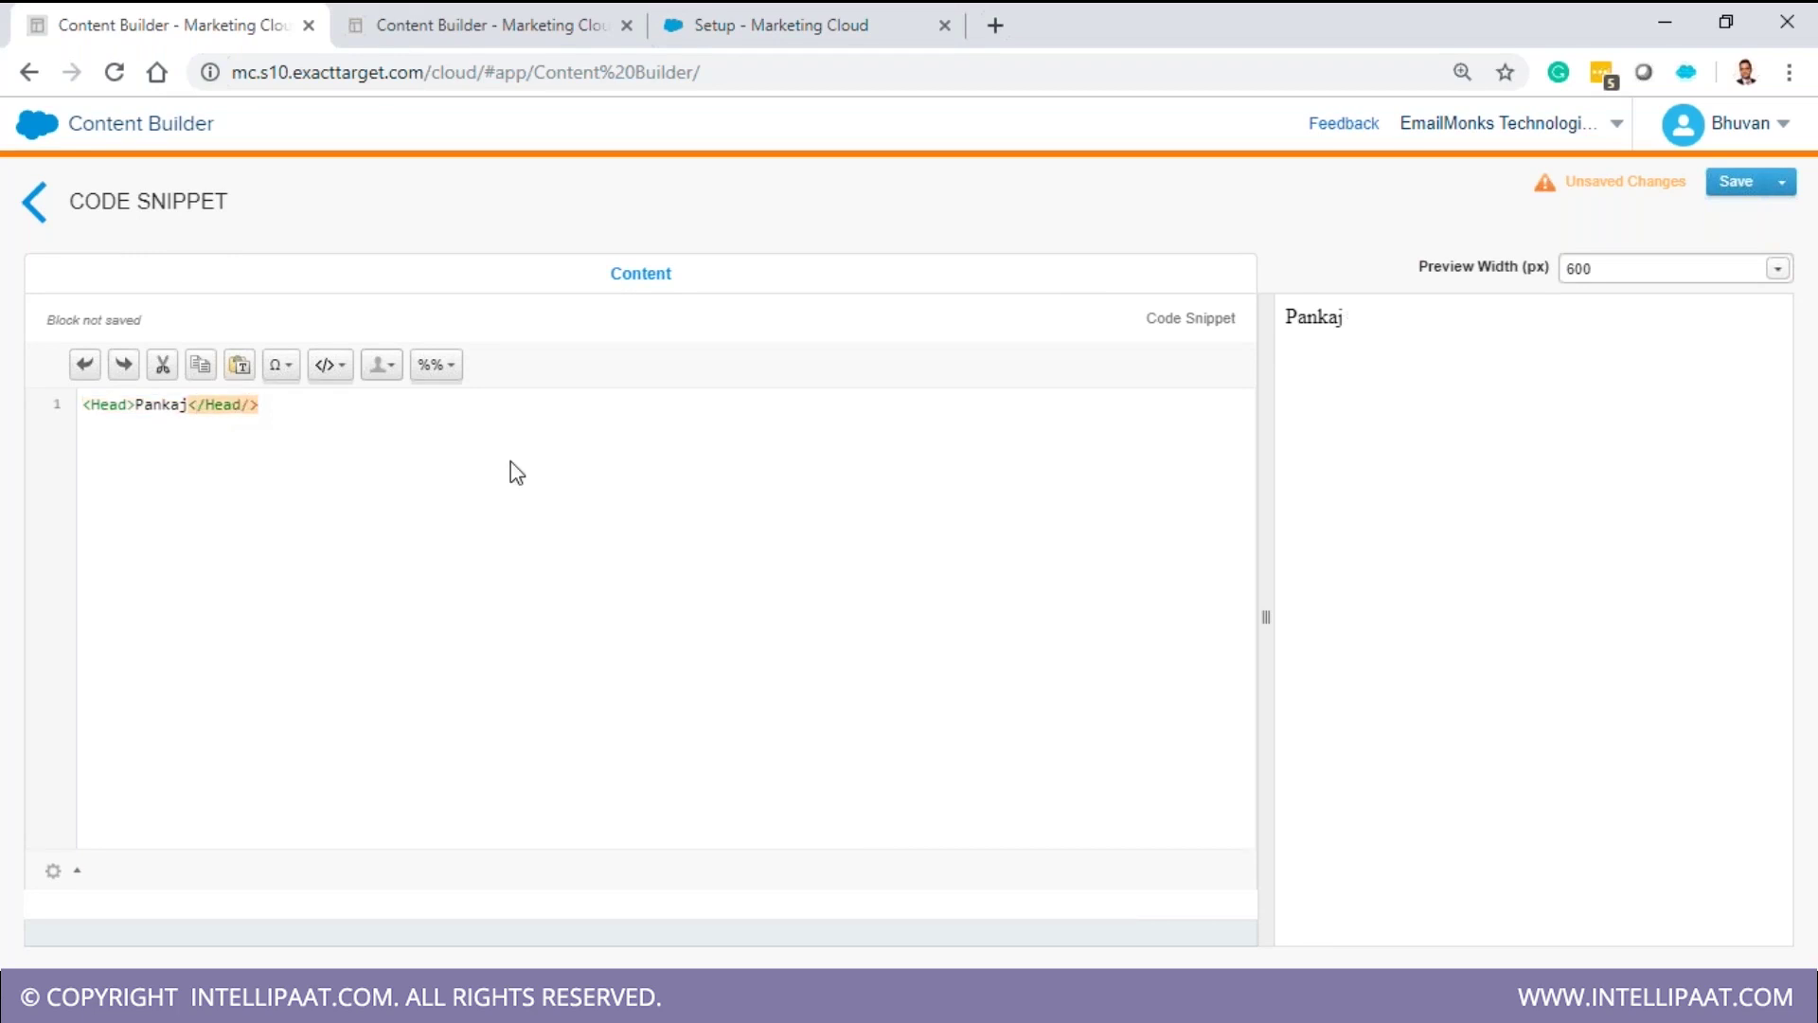
key("Left")
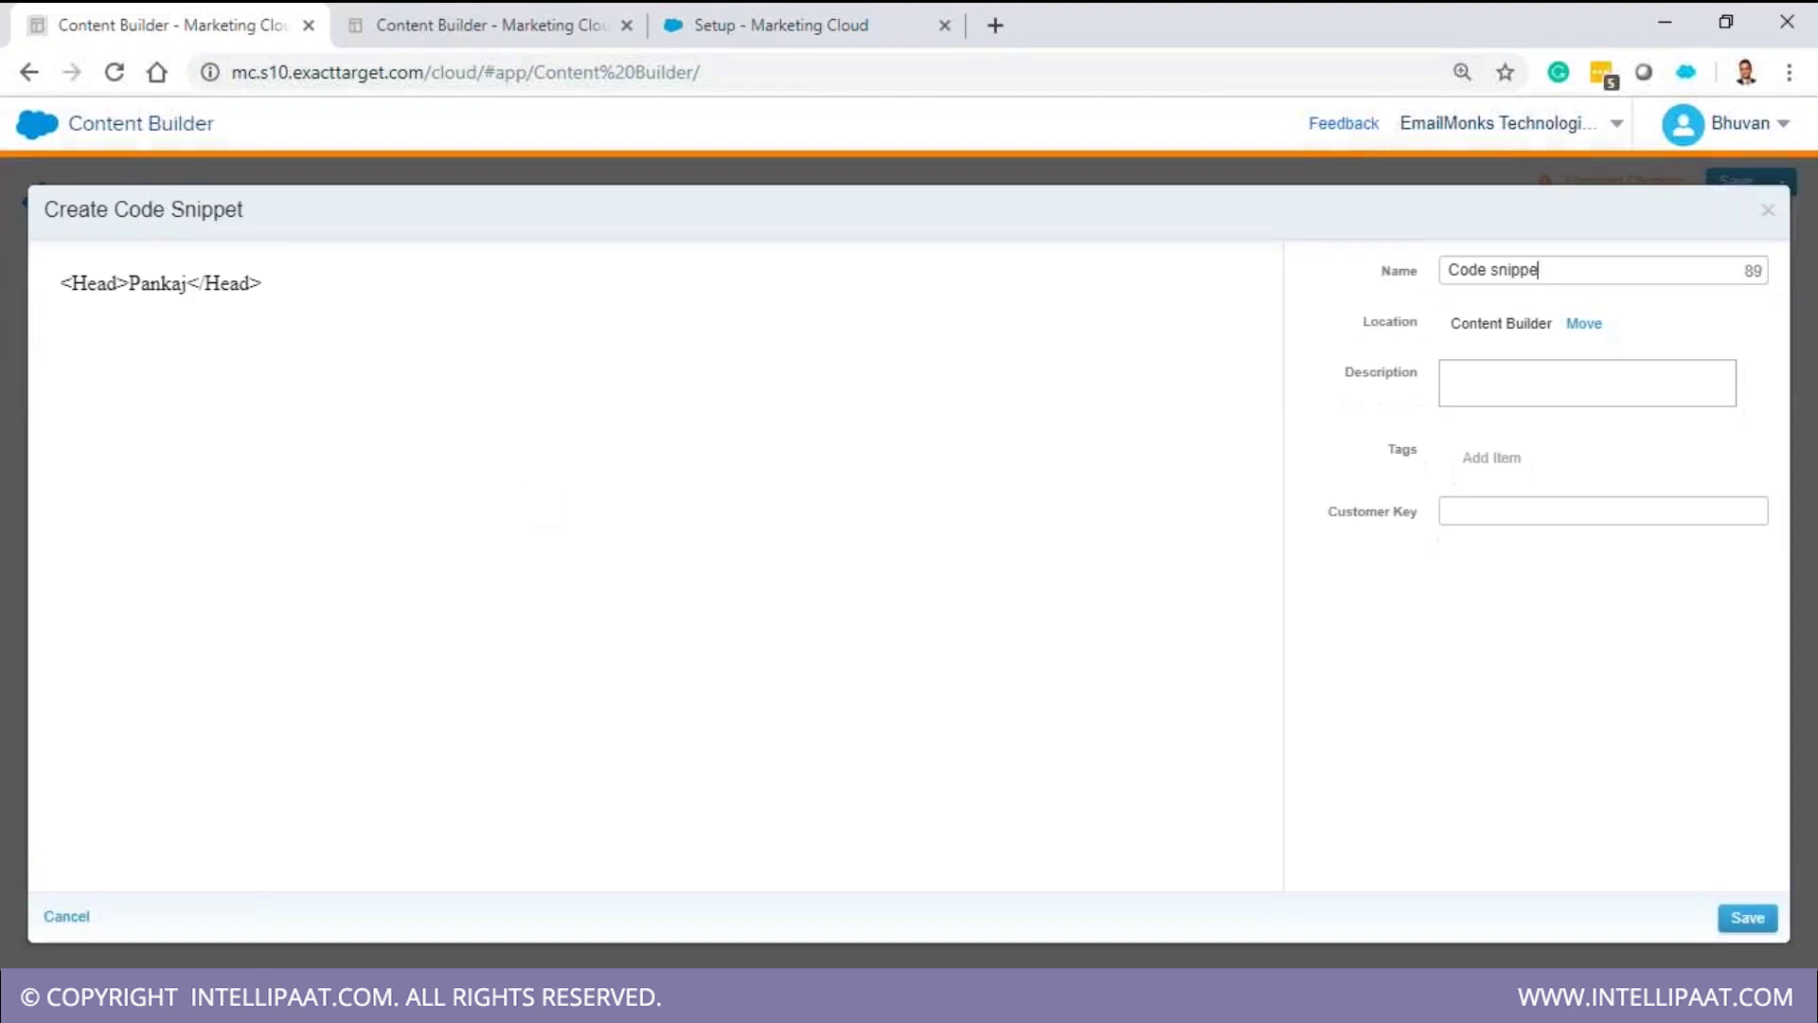
type("t")
left_click(1747, 917)
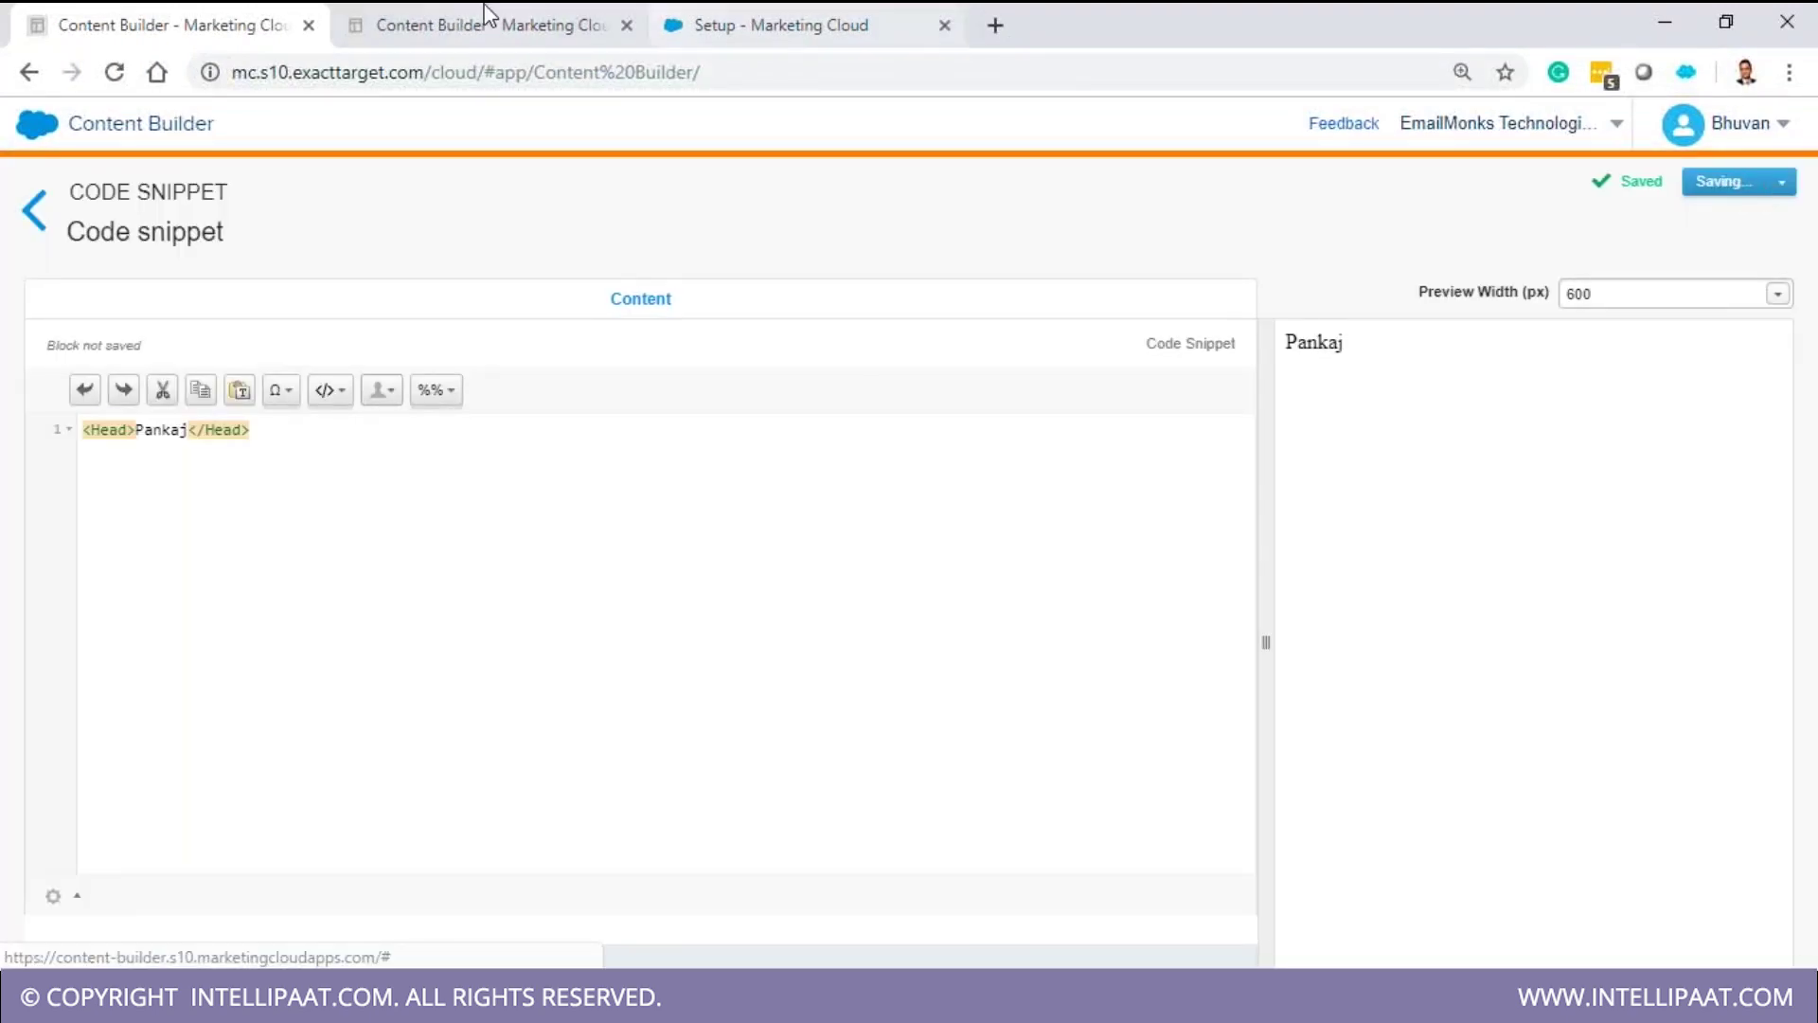
- In the duplicated tab, create an email message from the third existing email listed, keeping its default properties, and continue to adding content
left_click(485, 15)
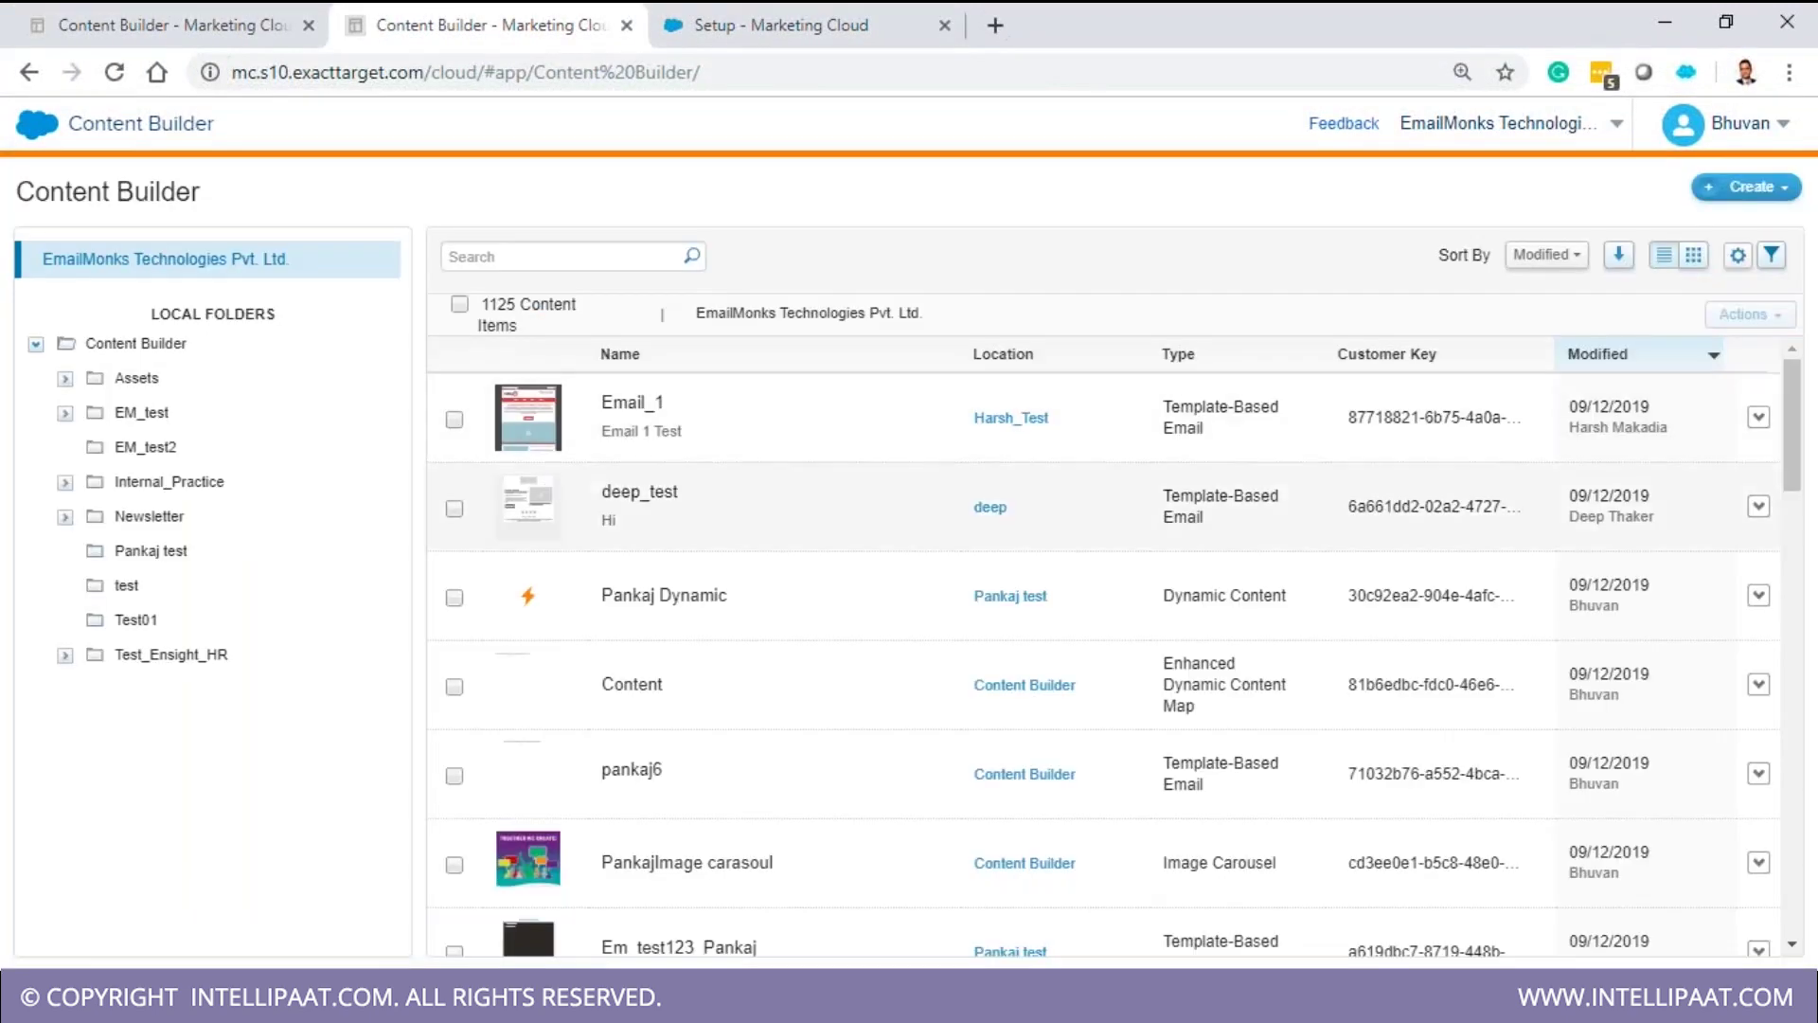
left_click(1771, 208)
left_click(1610, 241)
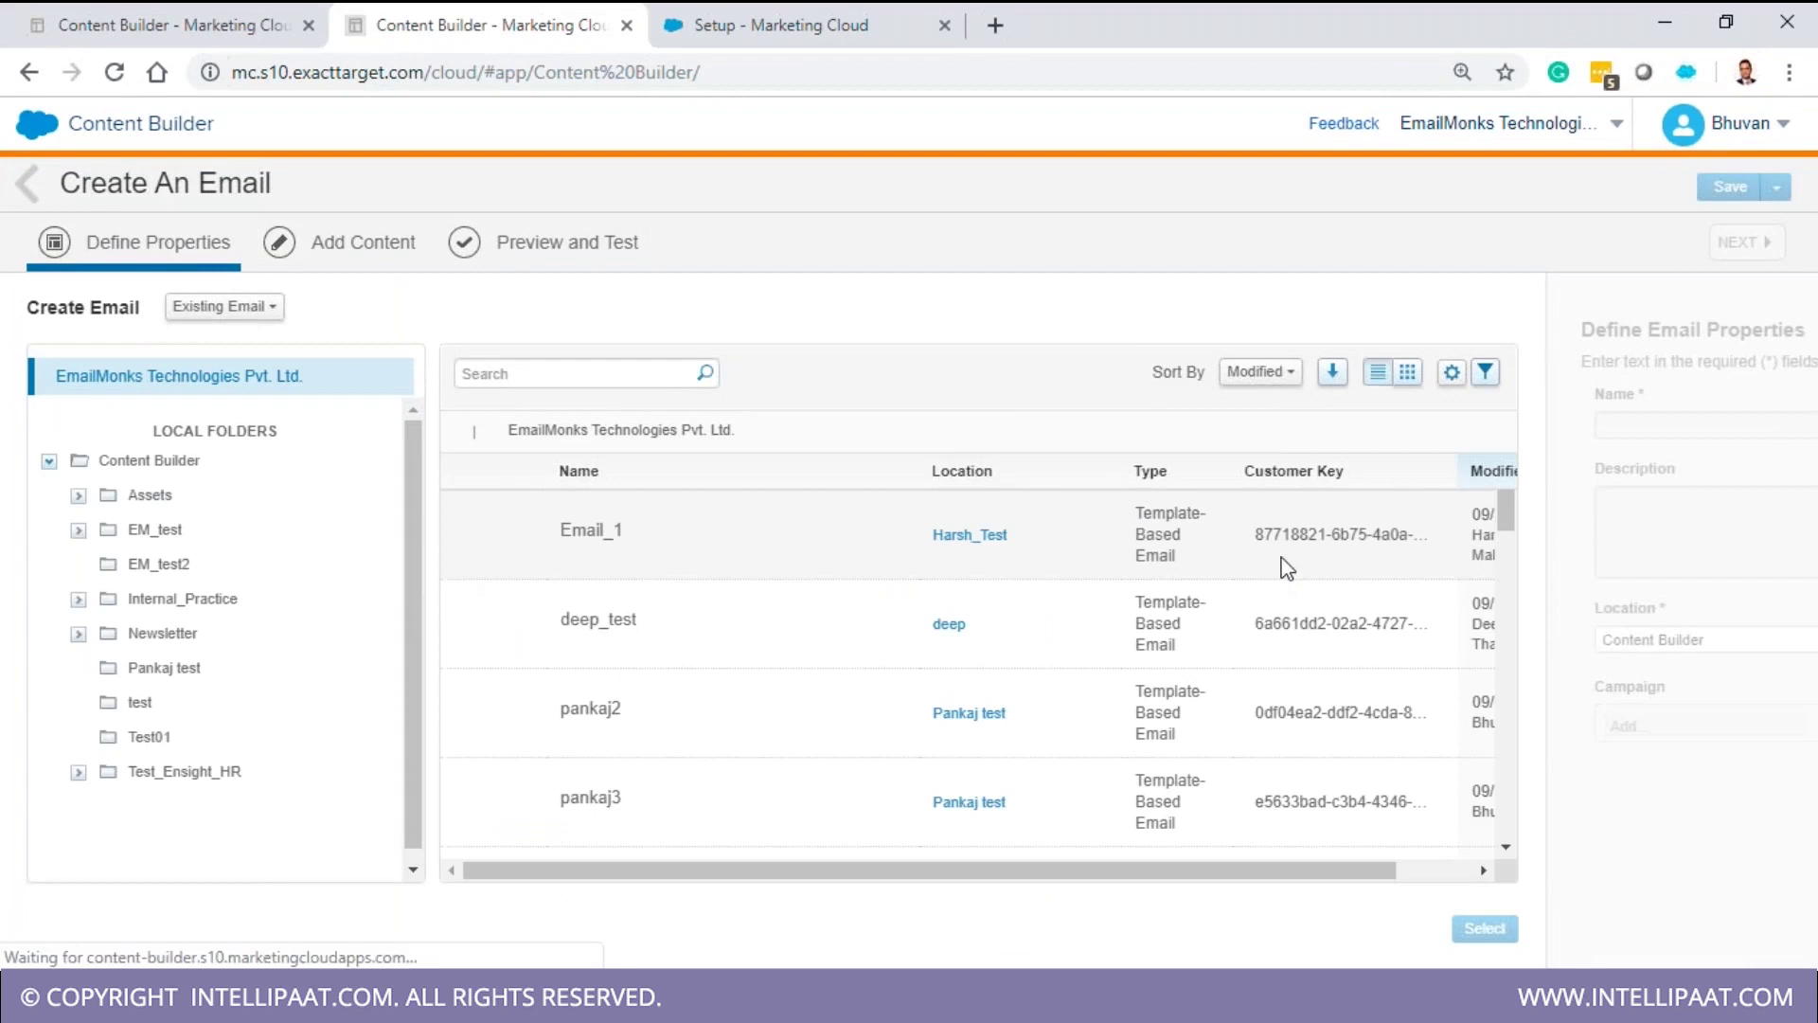
left_click(592, 725)
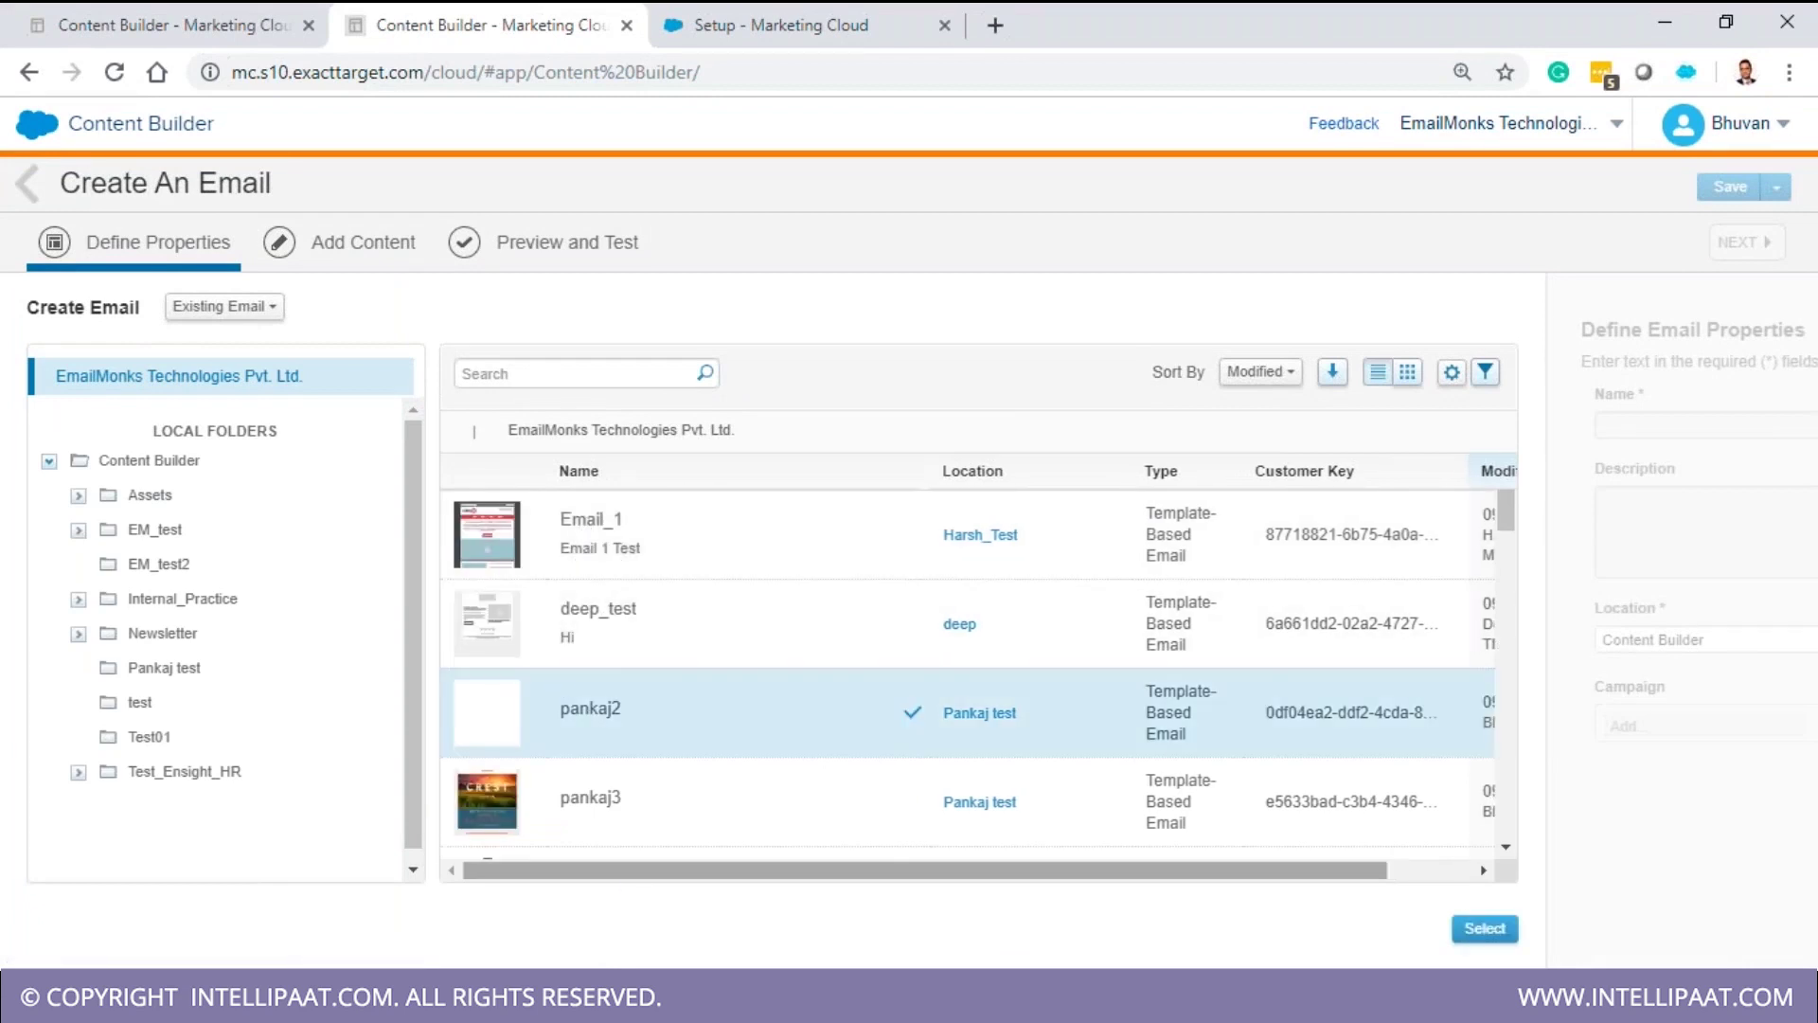
left_click(1480, 930)
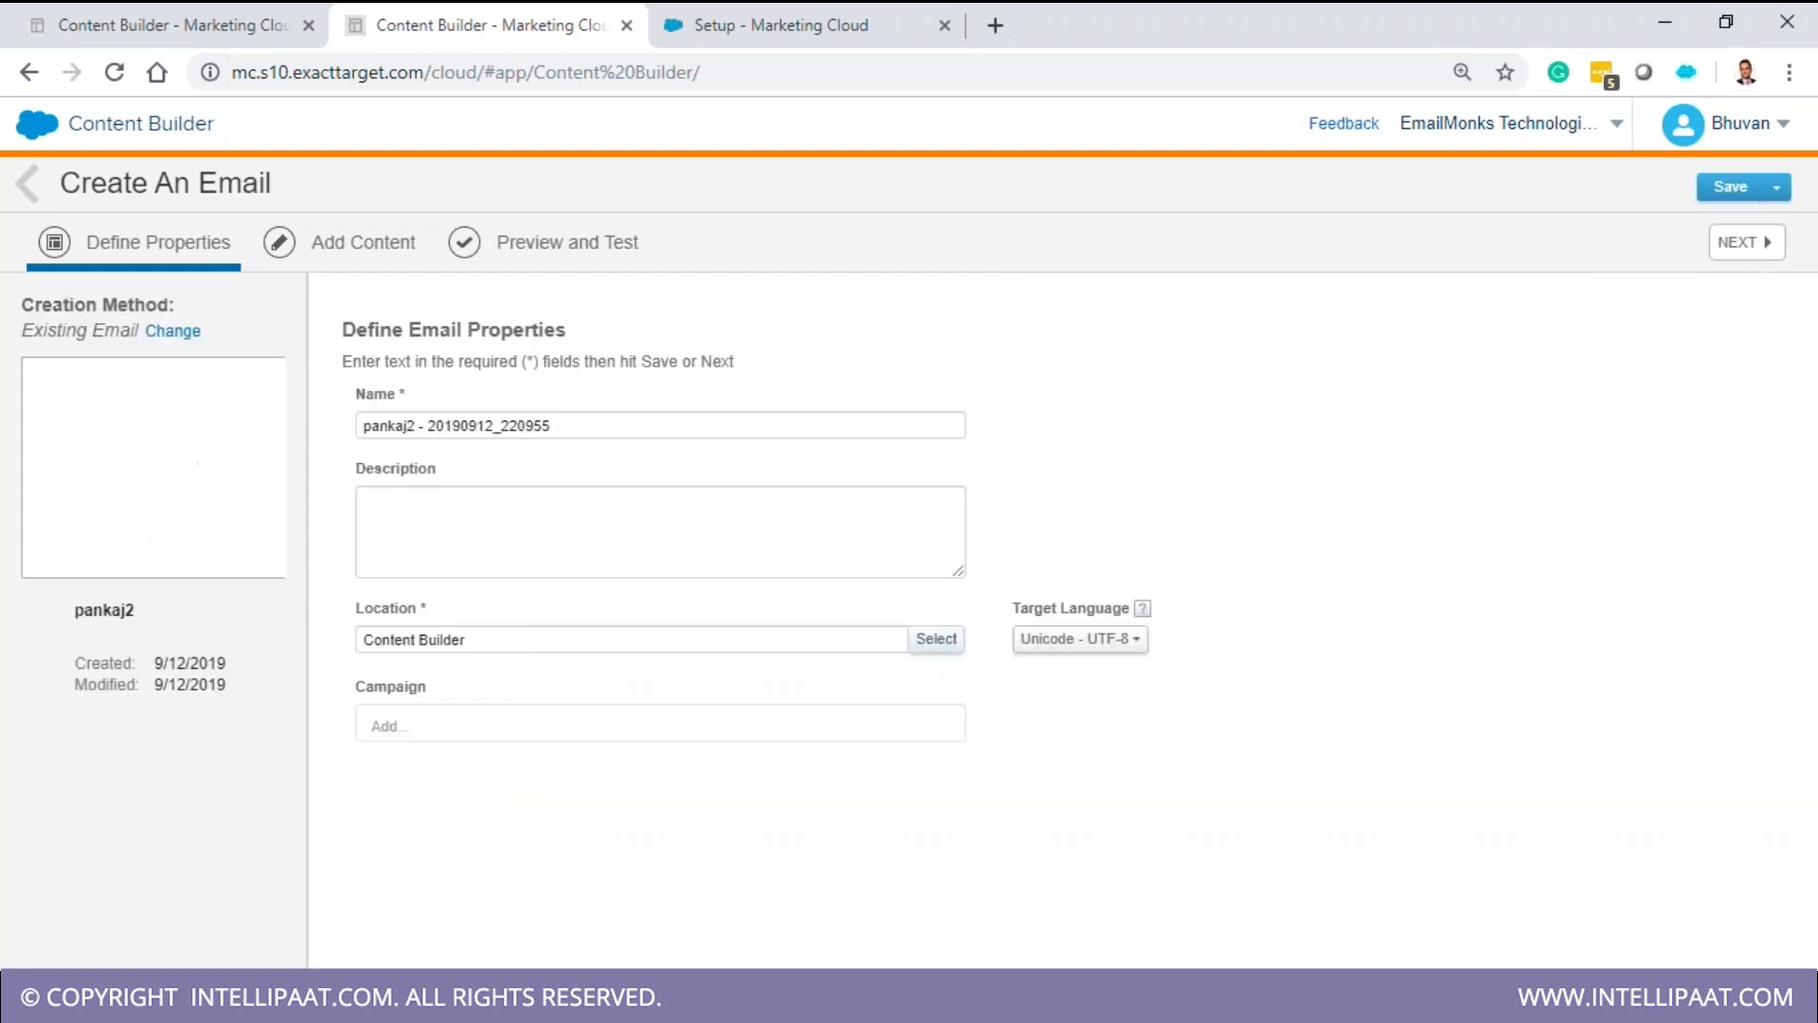
left_click(1748, 243)
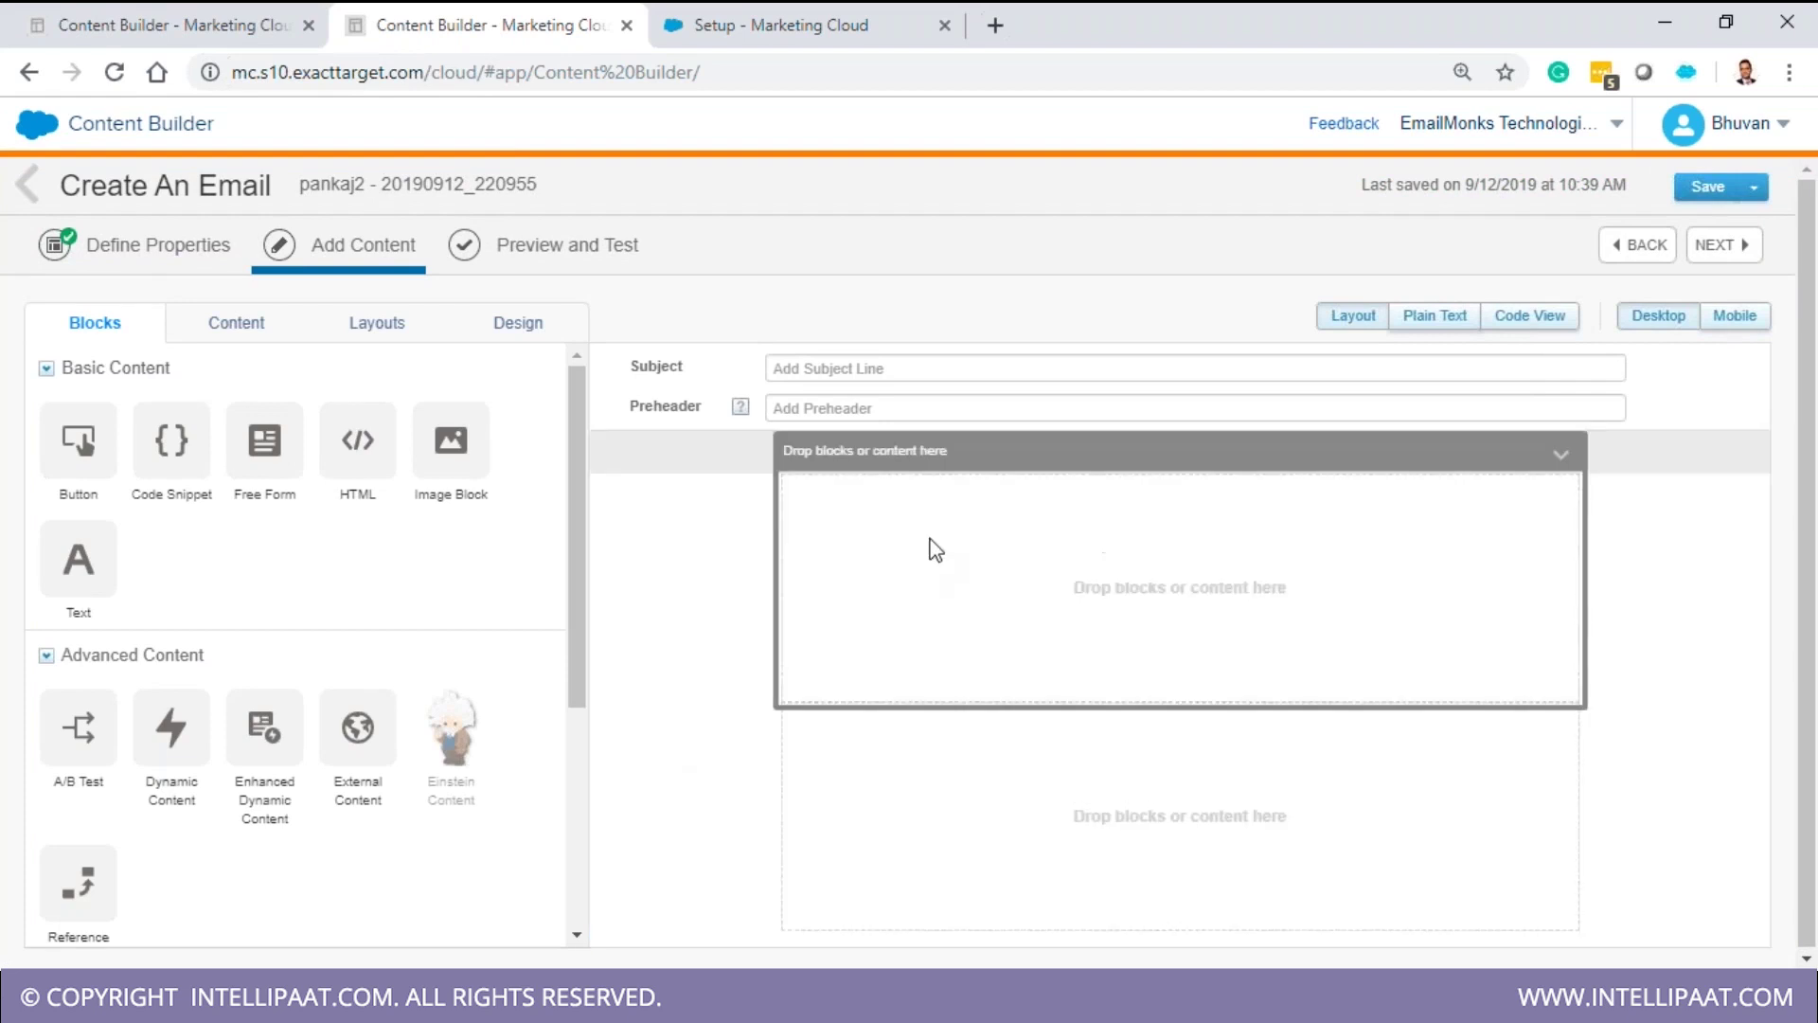
- Add an empty Code Snippet block to the email's upper content area and close its editor
double_click(936, 551)
left_click(1560, 455)
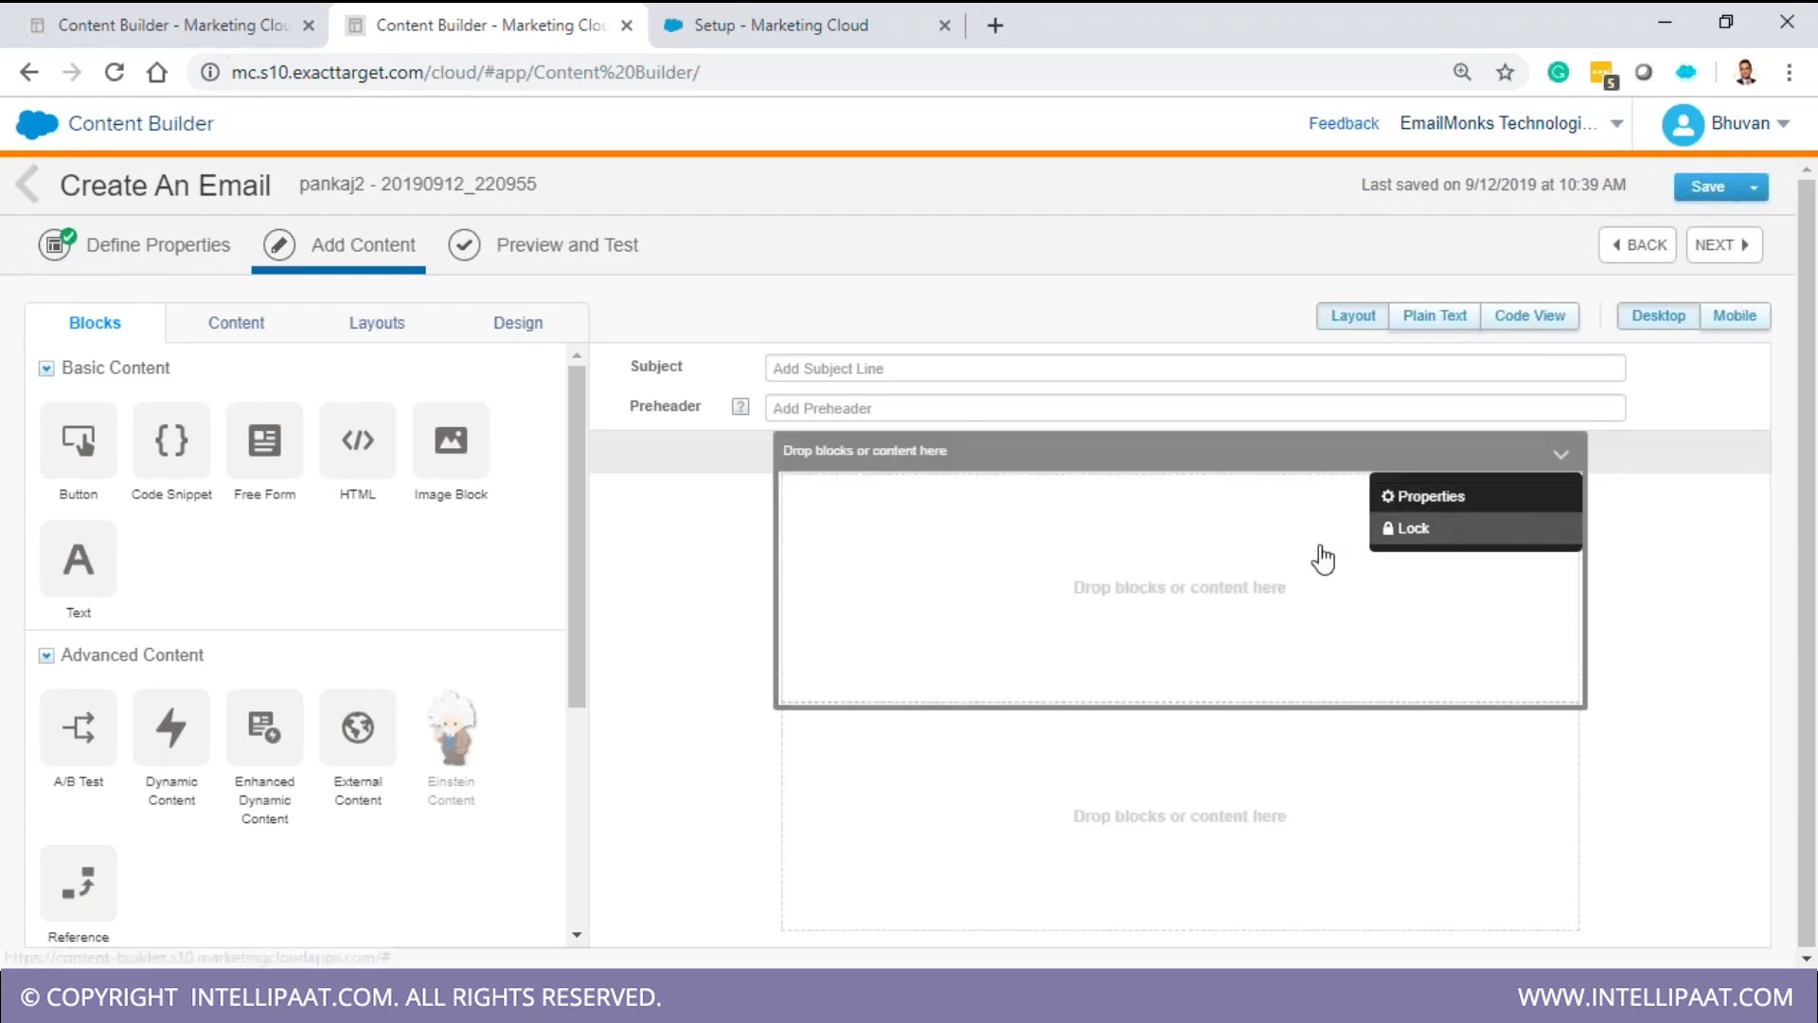
left_click_drag(172, 440, 992, 570)
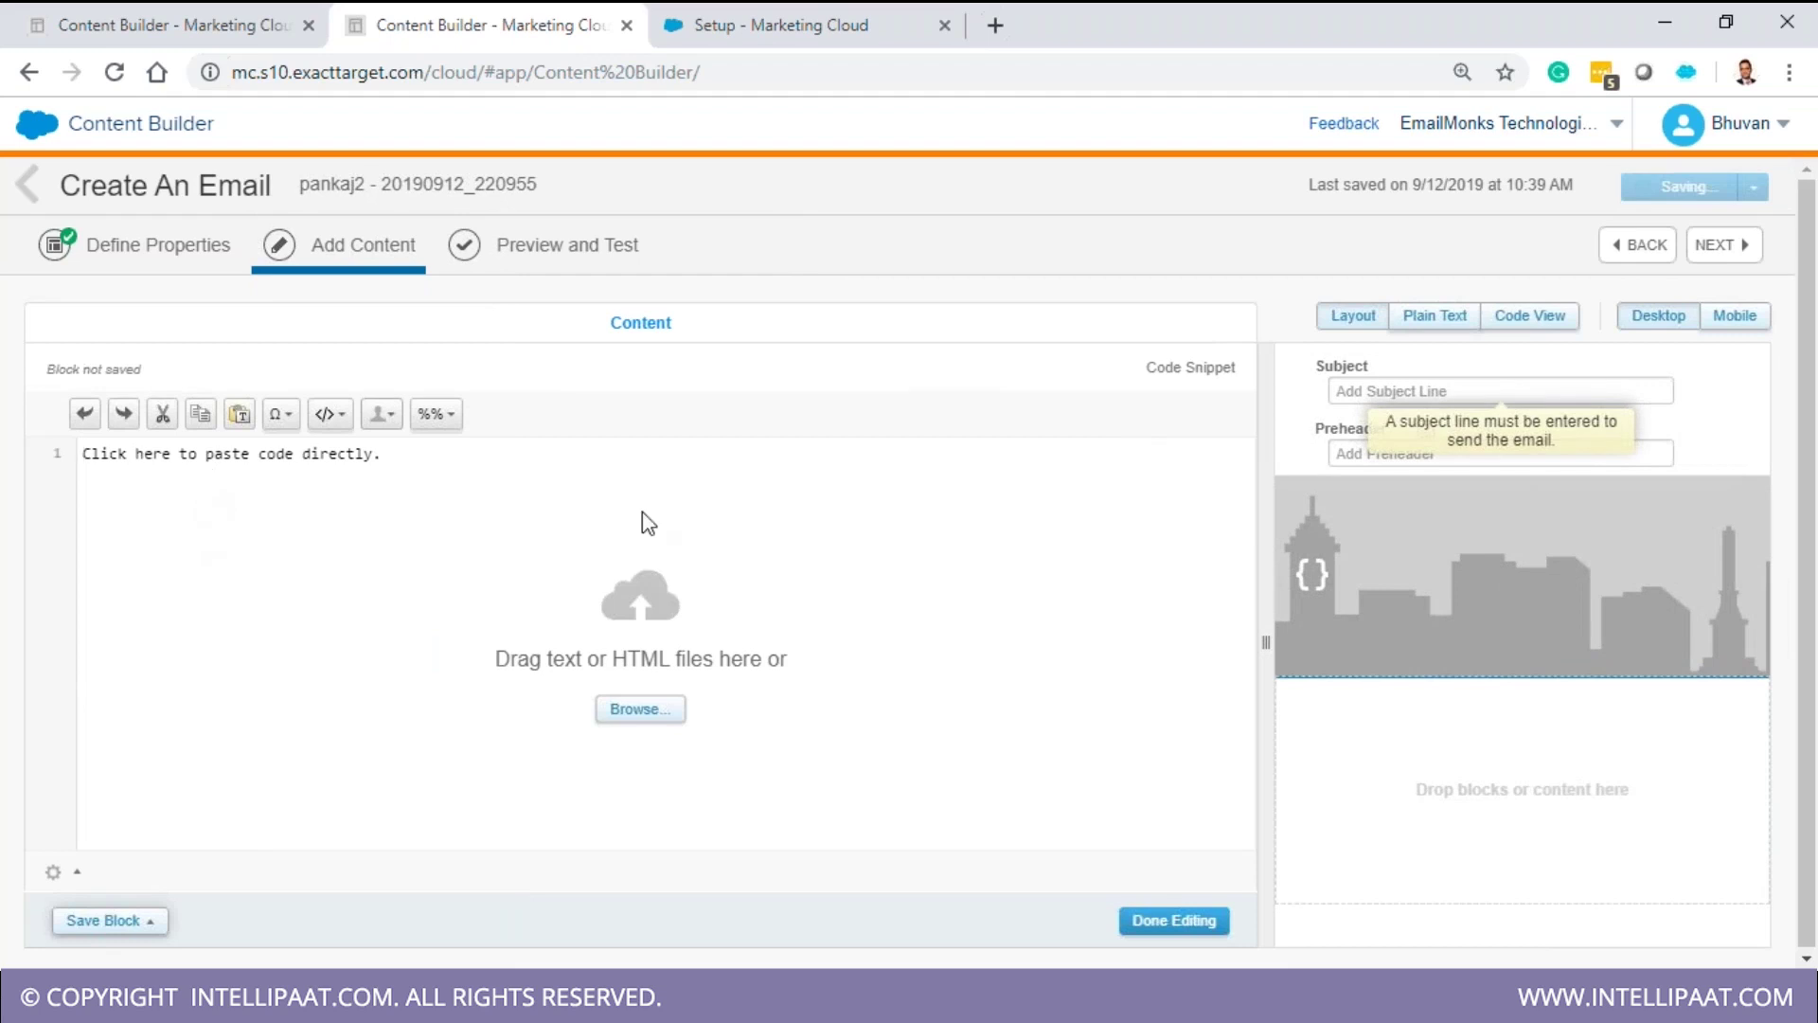
left_click(1424, 542)
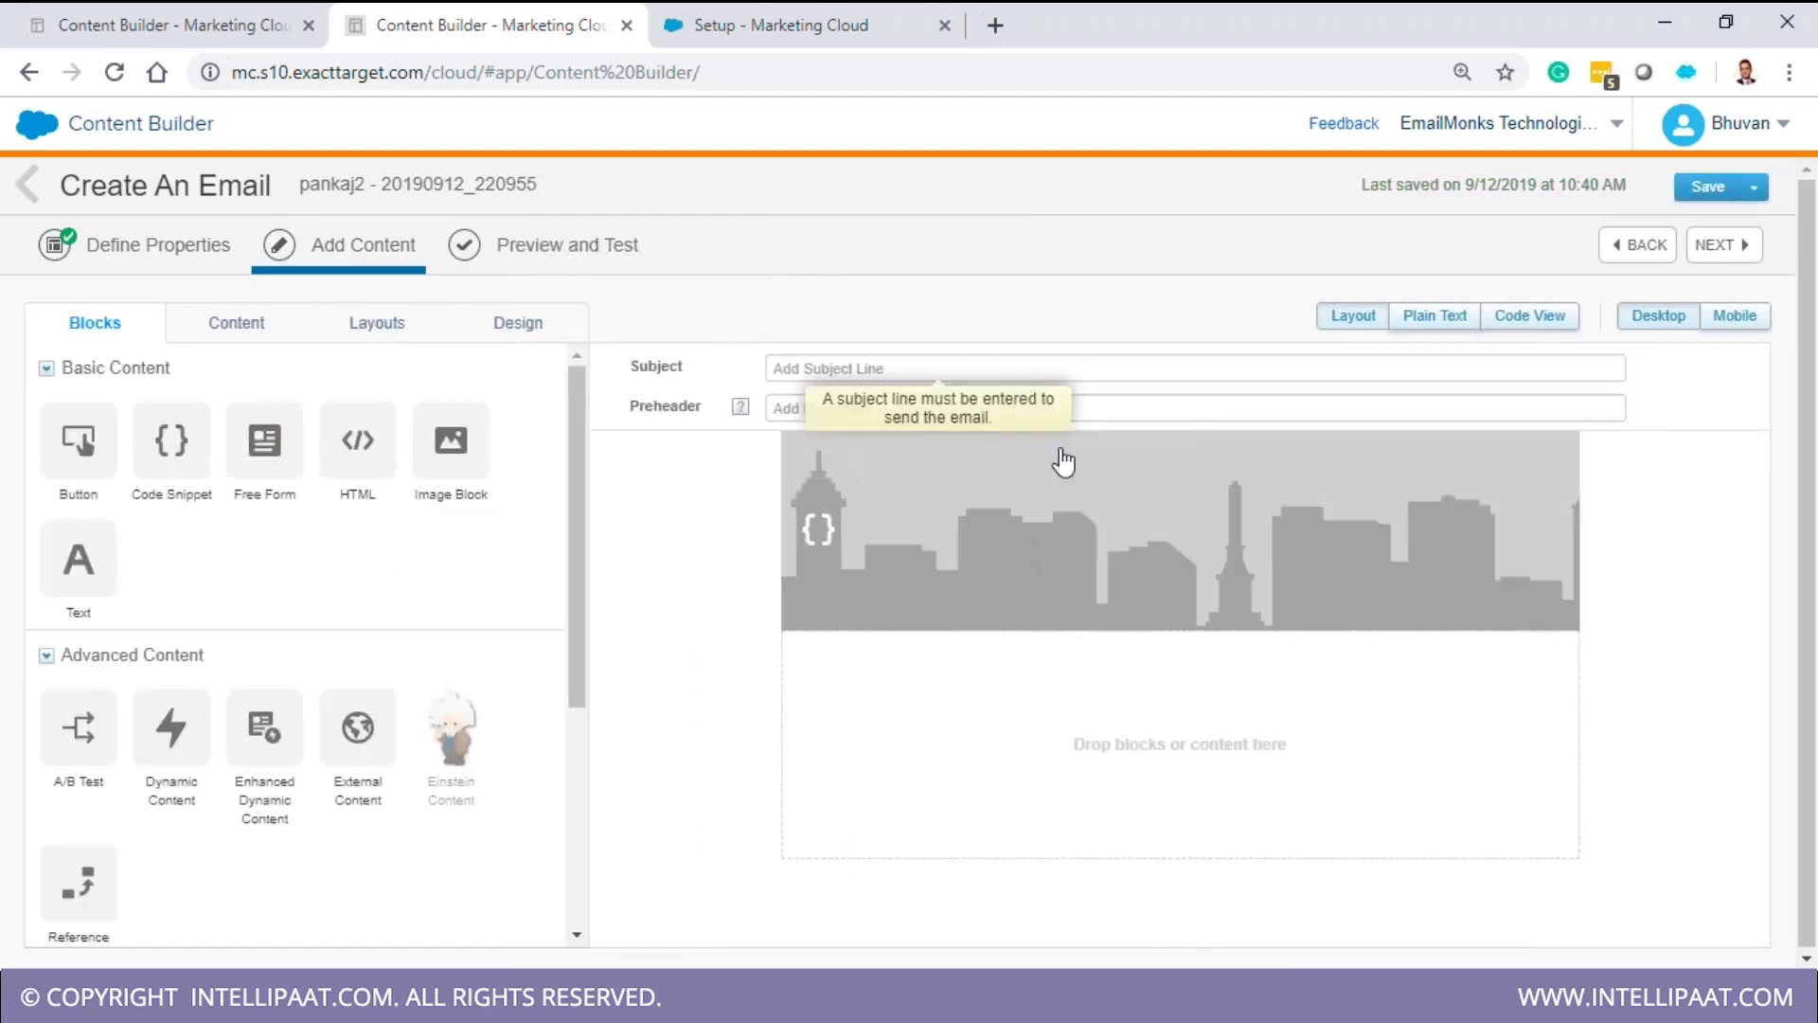
- Examine the email's full HTML in Code View and go back to the Content Builder item list
left_click(1521, 327)
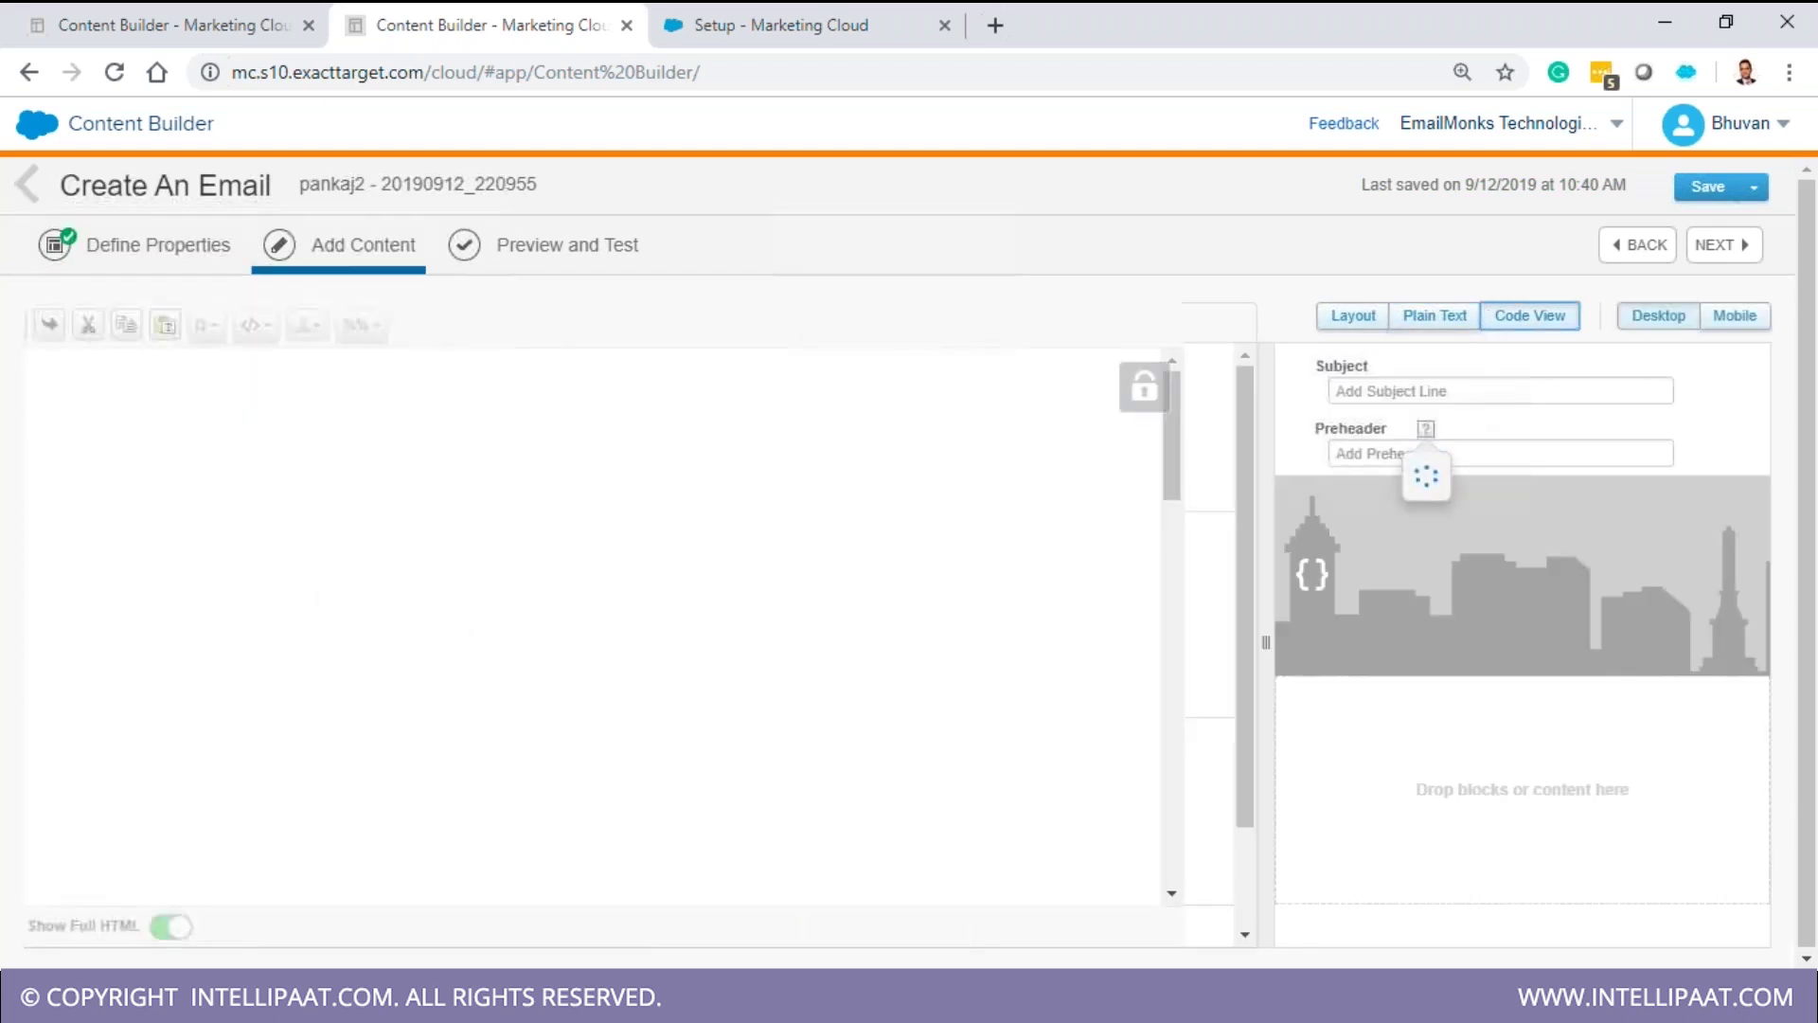
mouse_move(1427, 428)
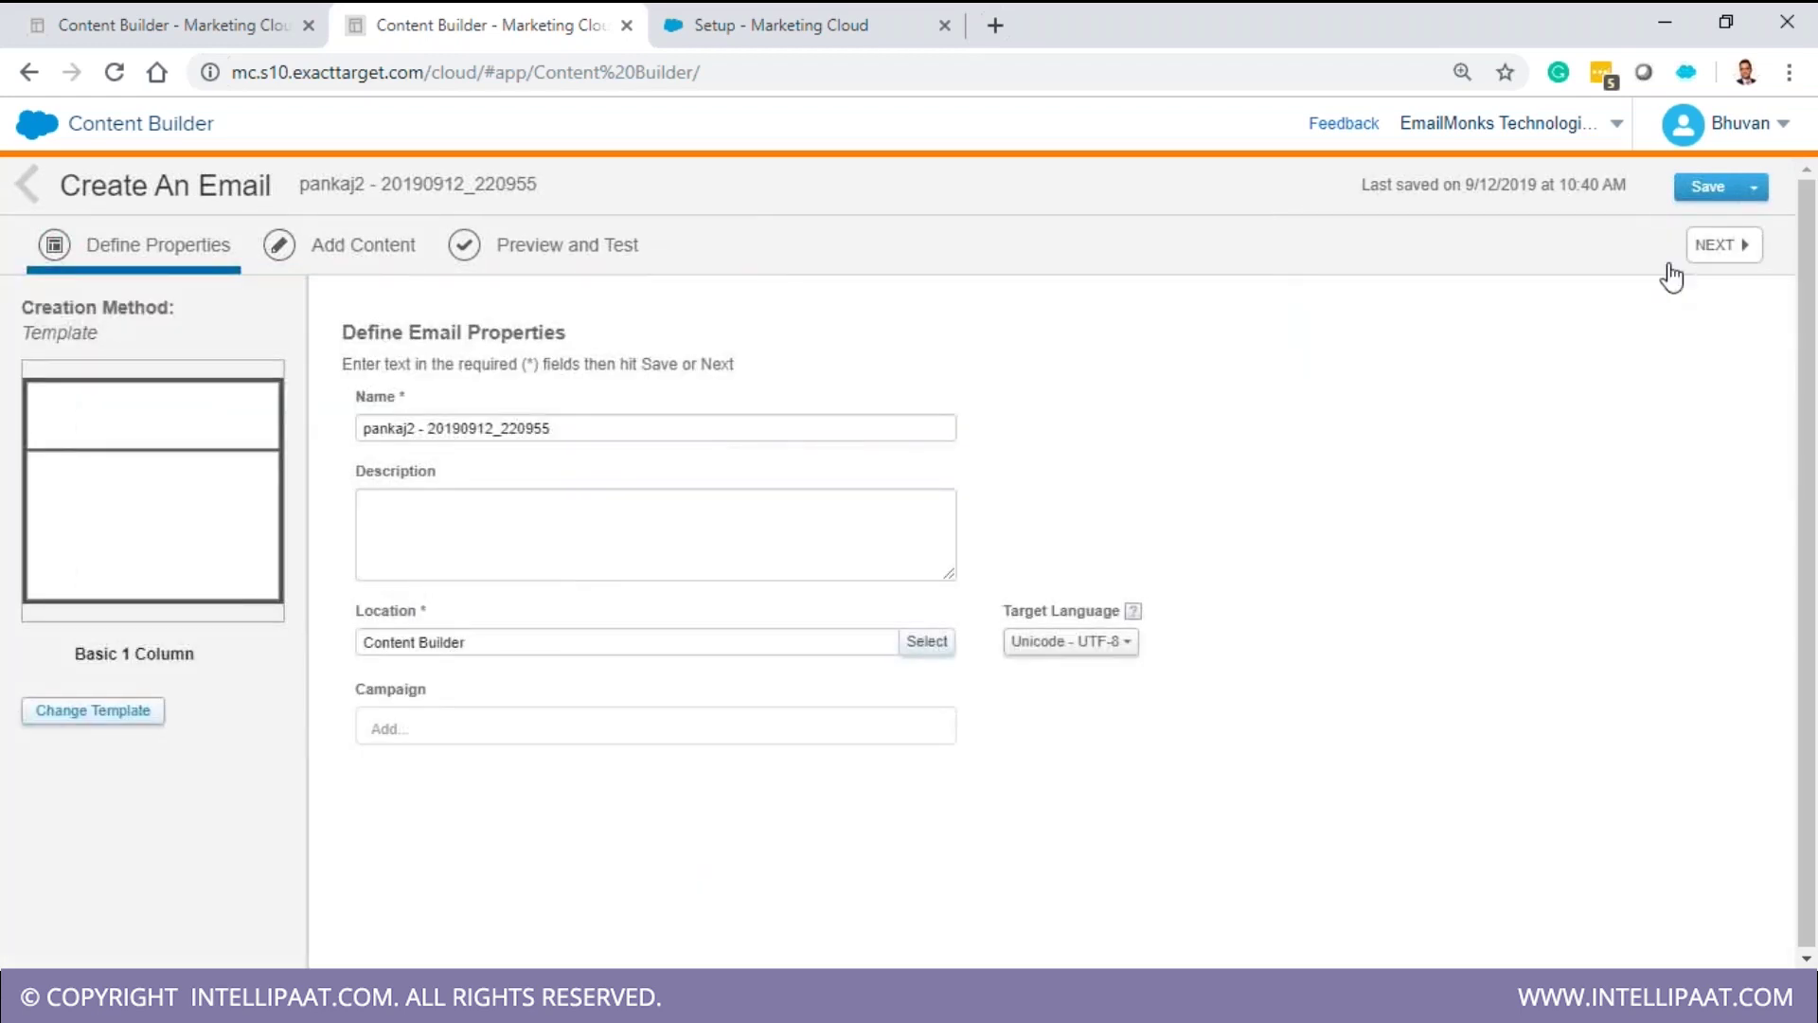
left_click(1695, 248)
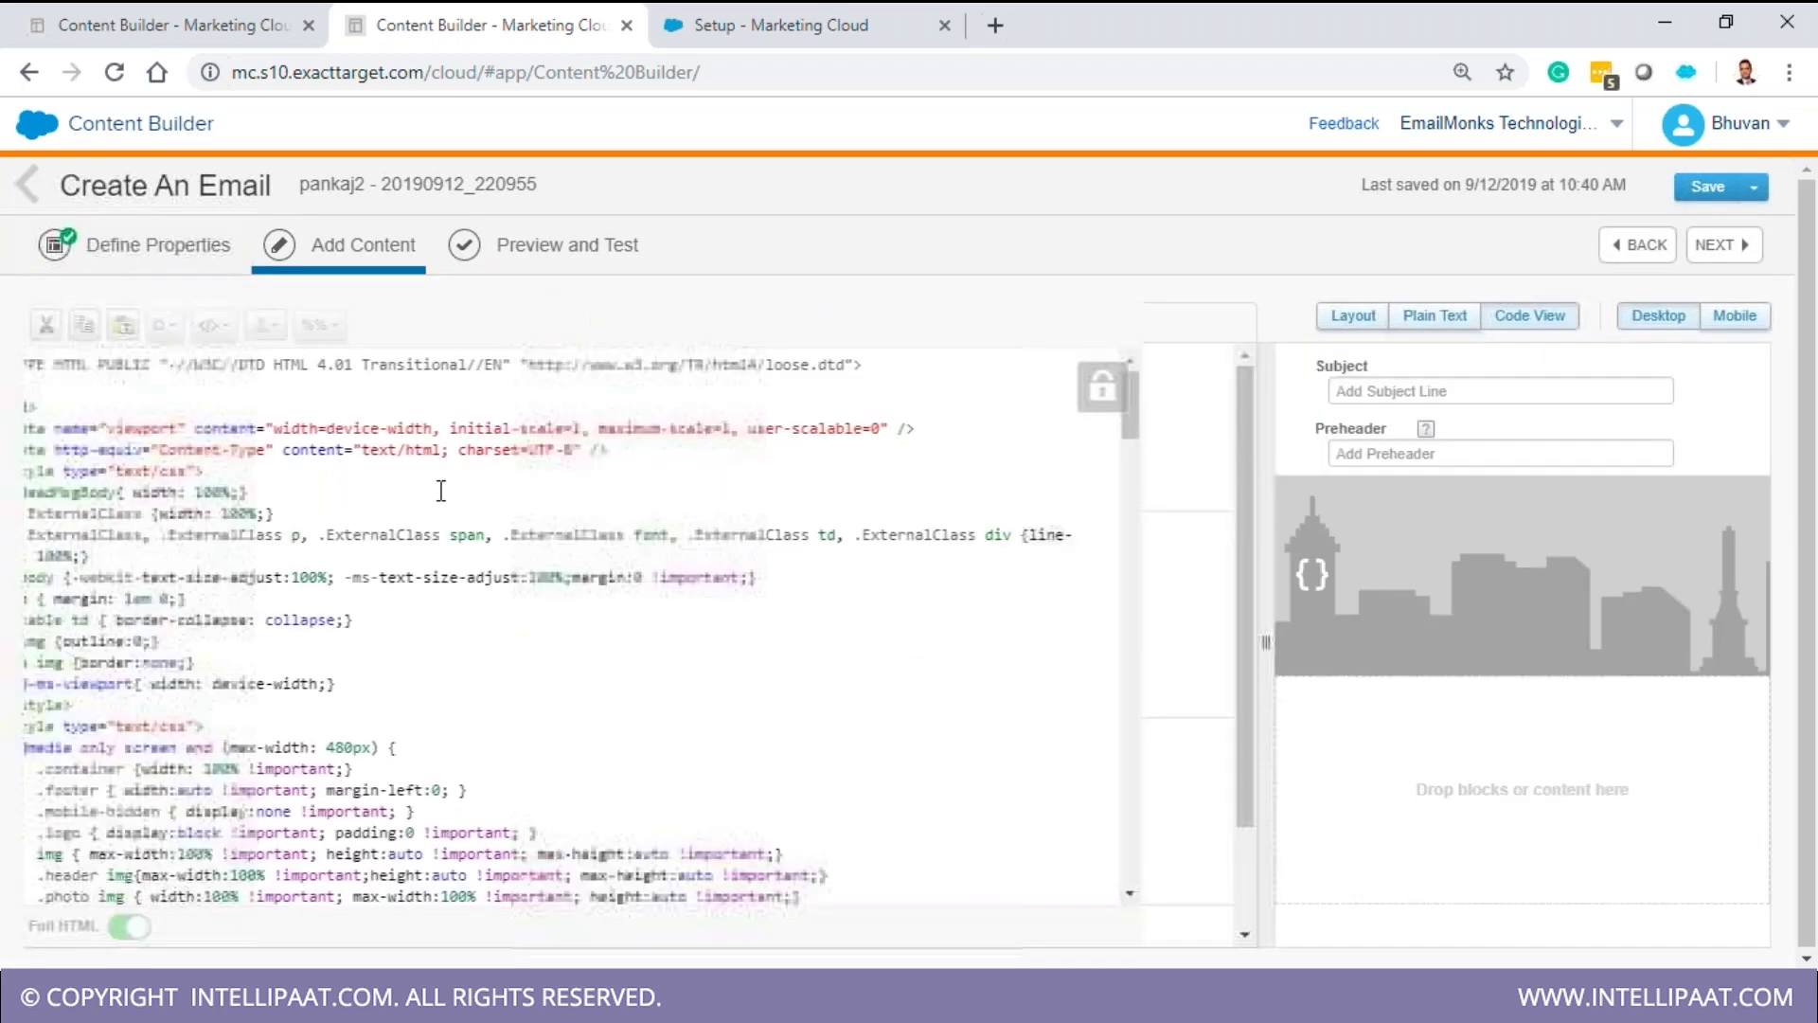
left_click(1653, 252)
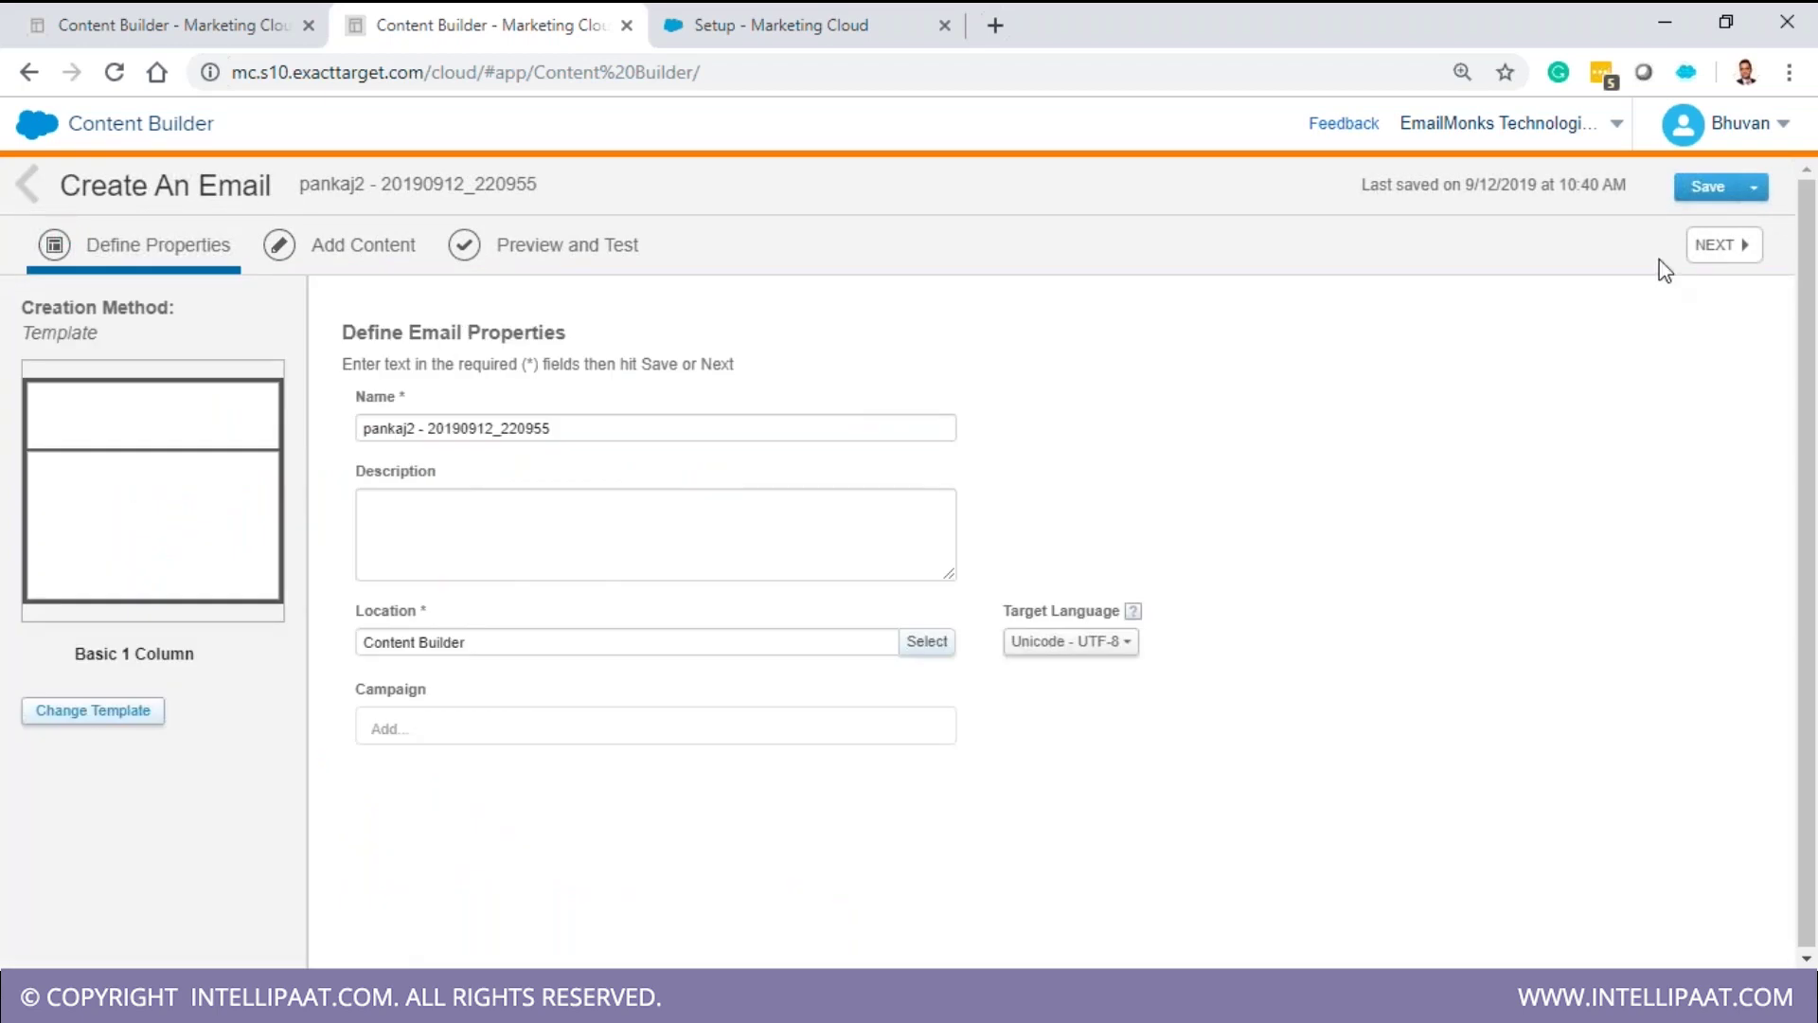
left_click(1717, 251)
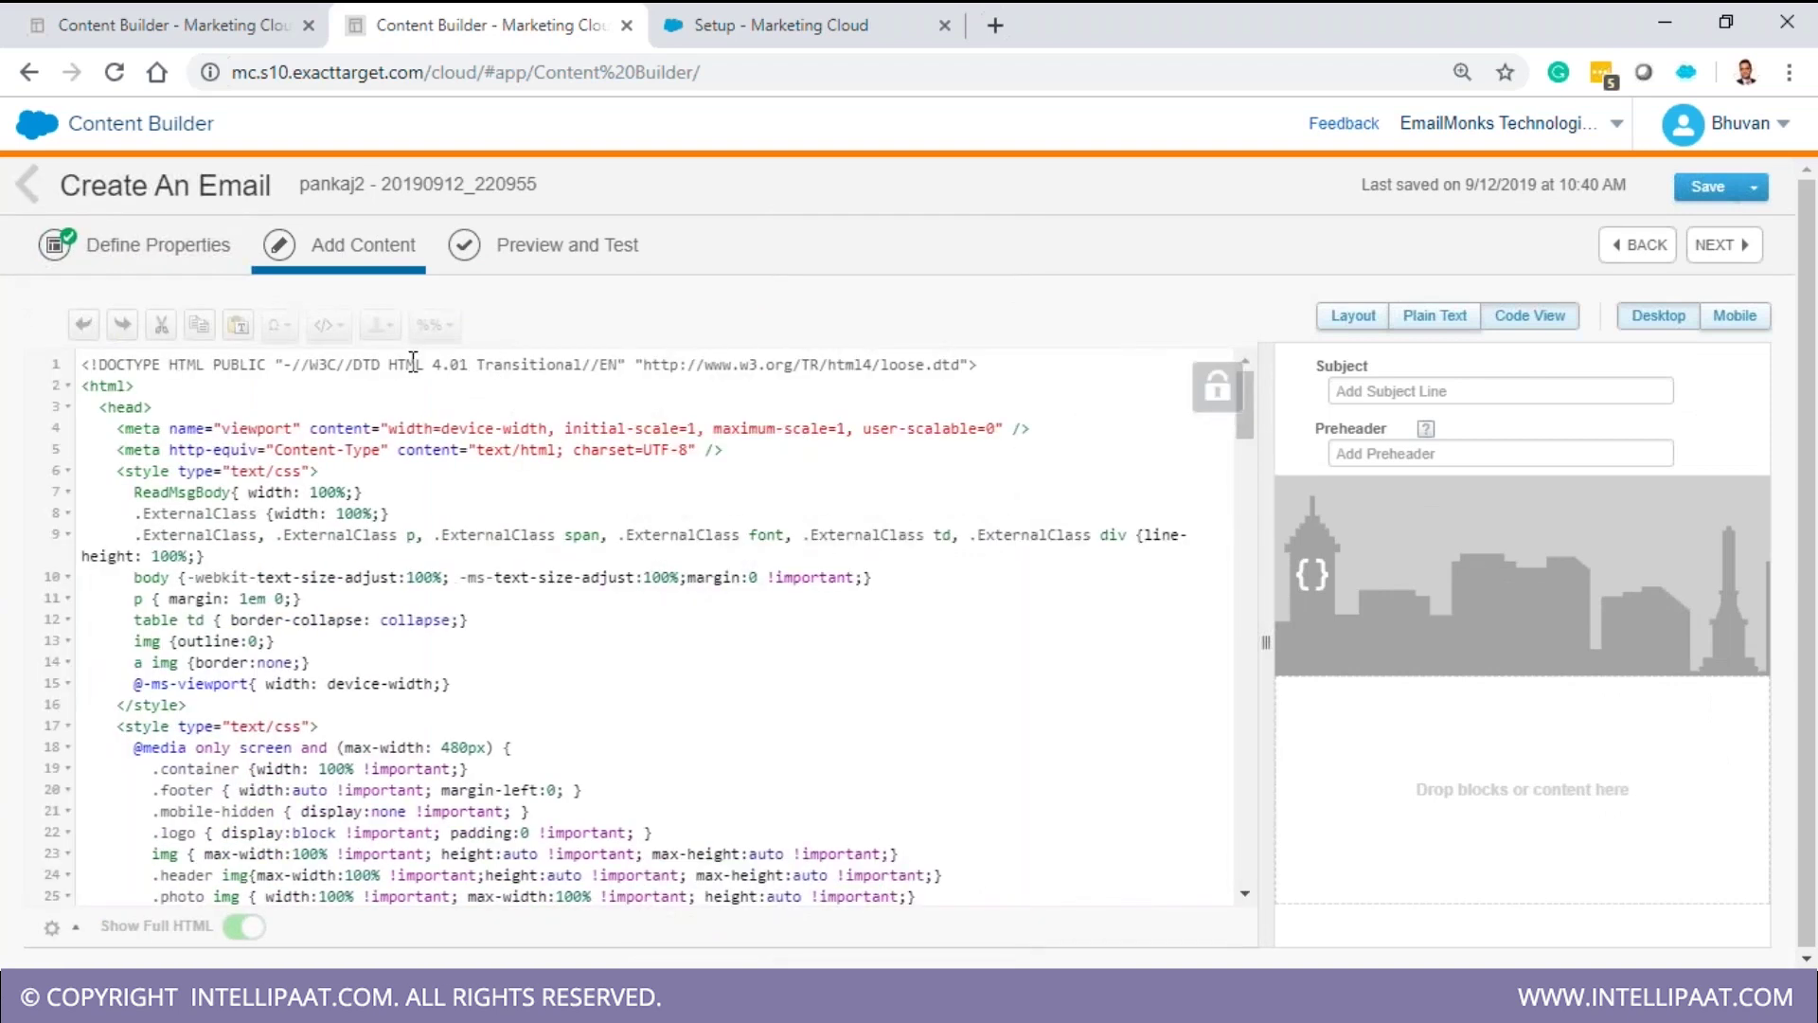
left_click(151, 244)
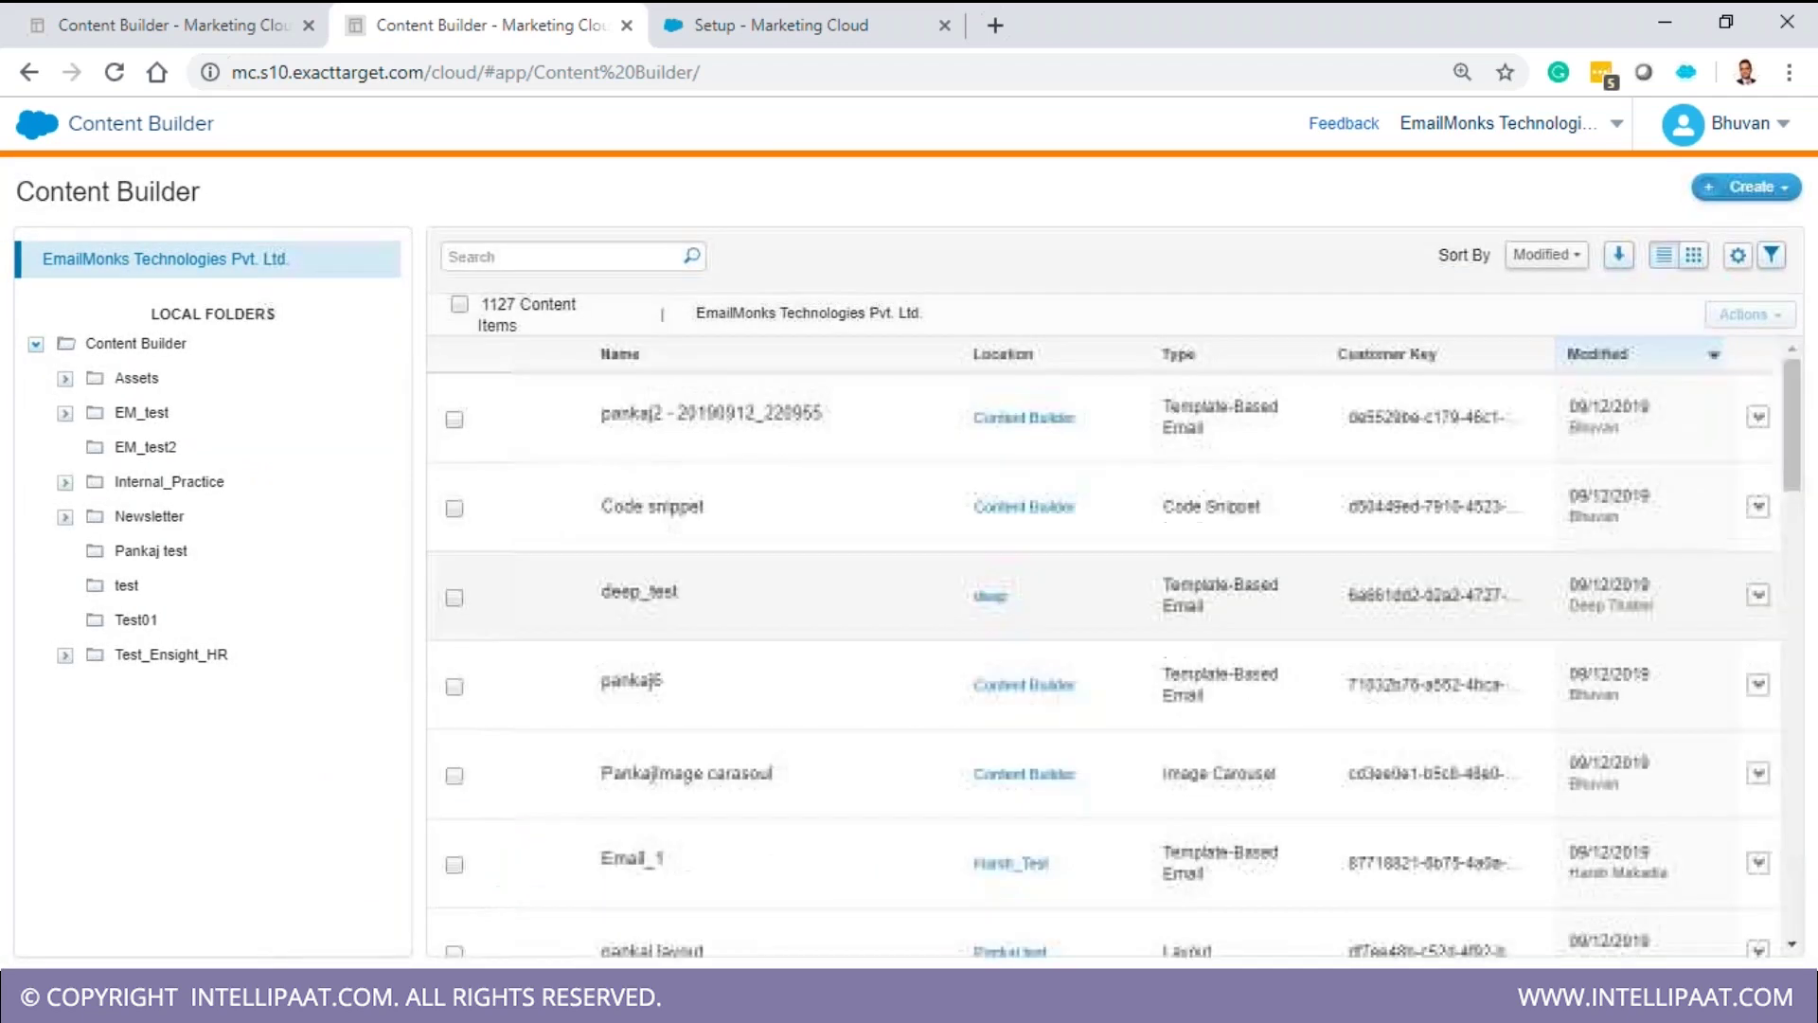
- Check the Email Template creation options and reopen the newly created email for content editing
left_click(1778, 188)
mouse_move(1631, 302)
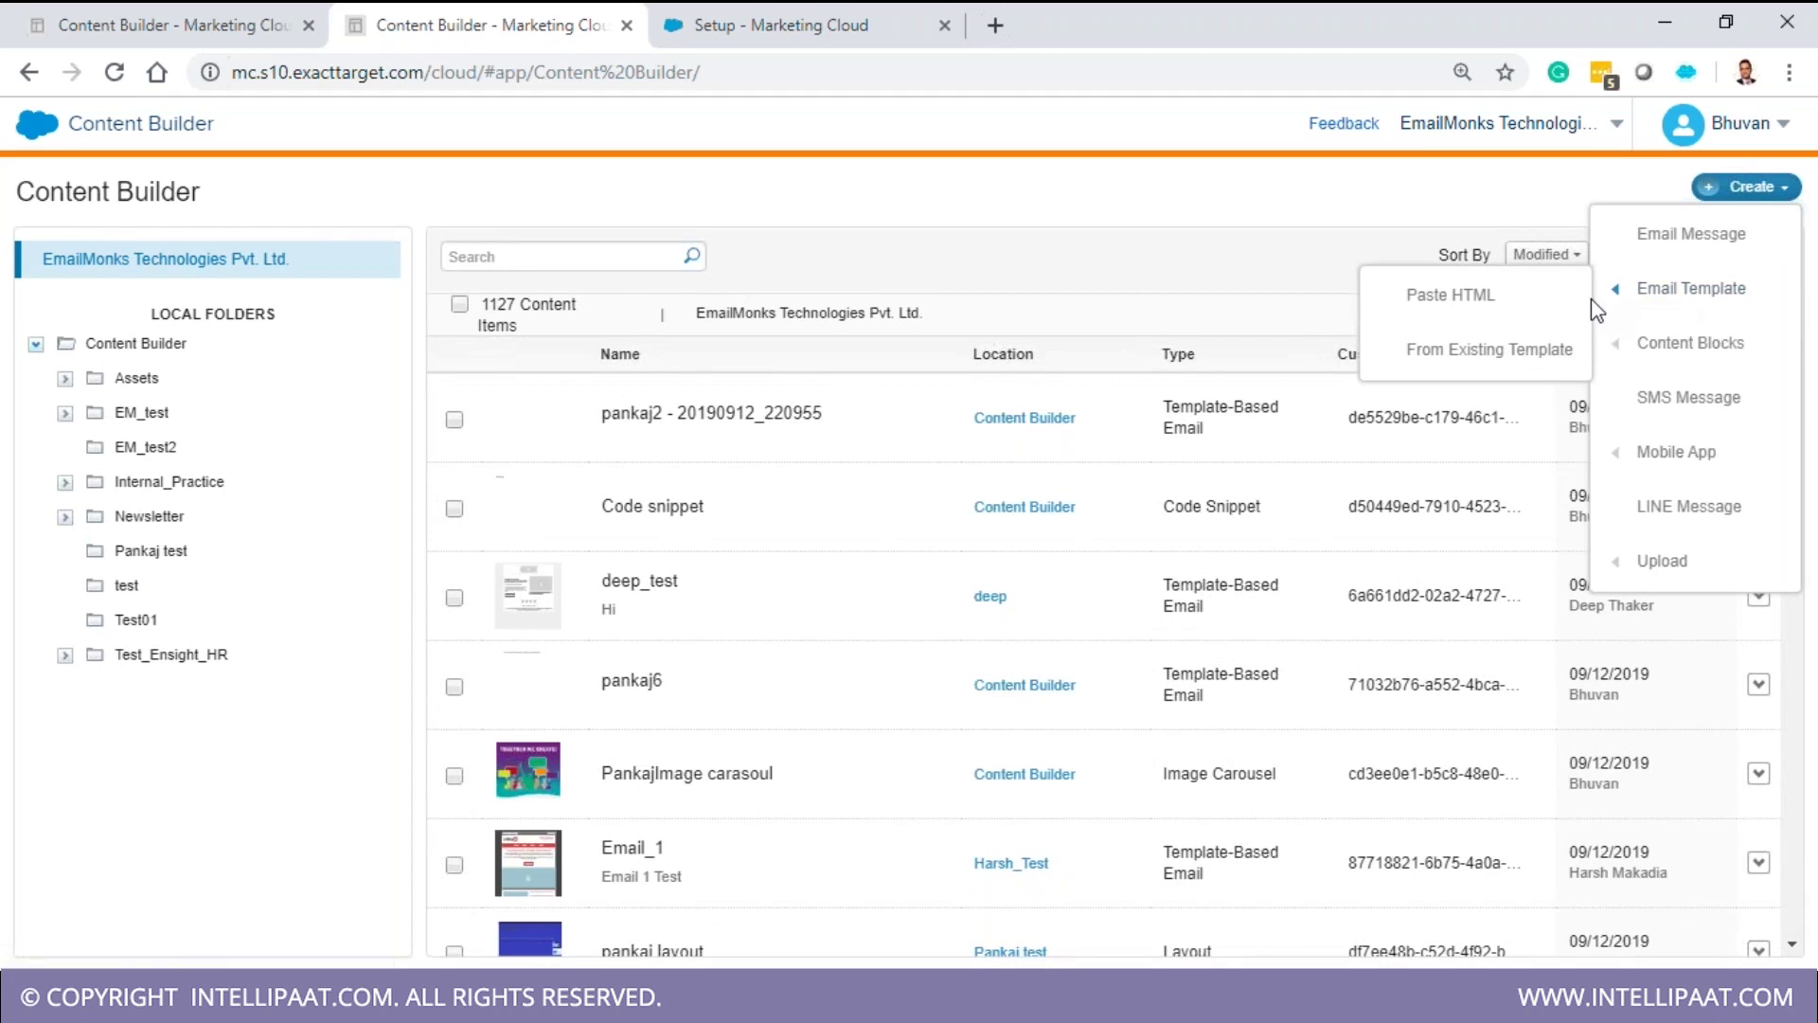
left_click(1532, 358)
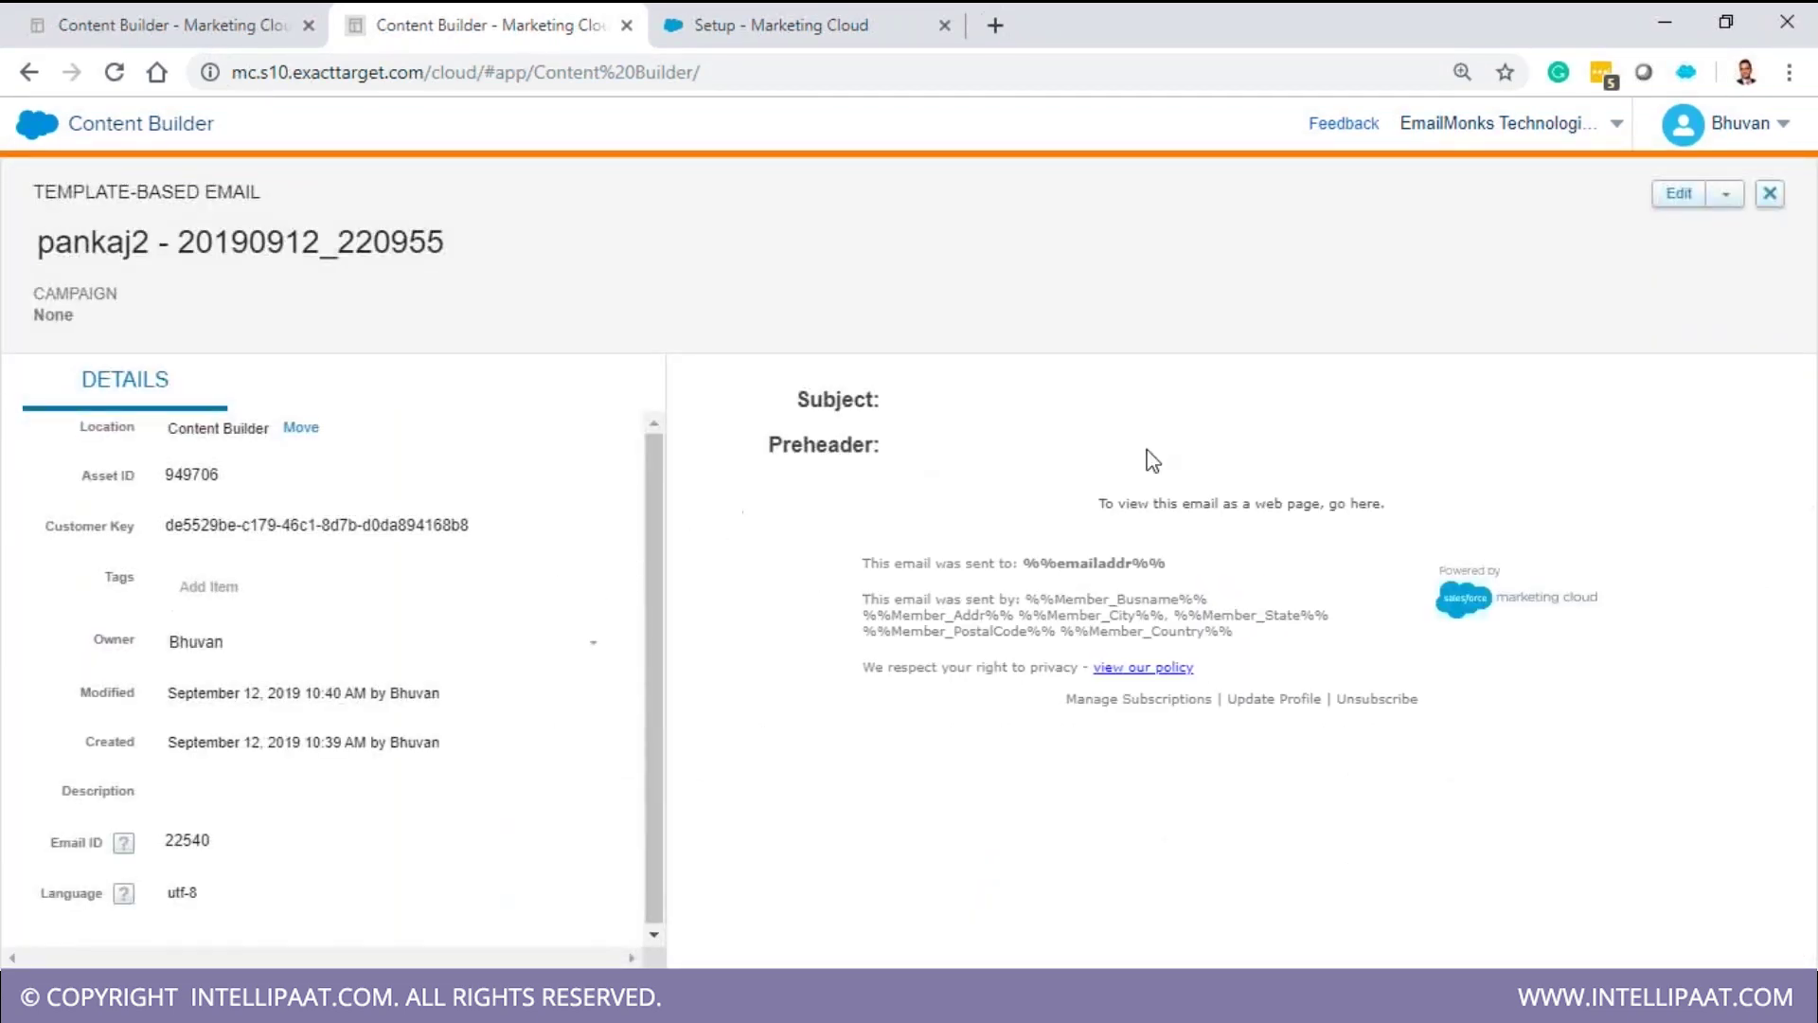
left_click(1692, 203)
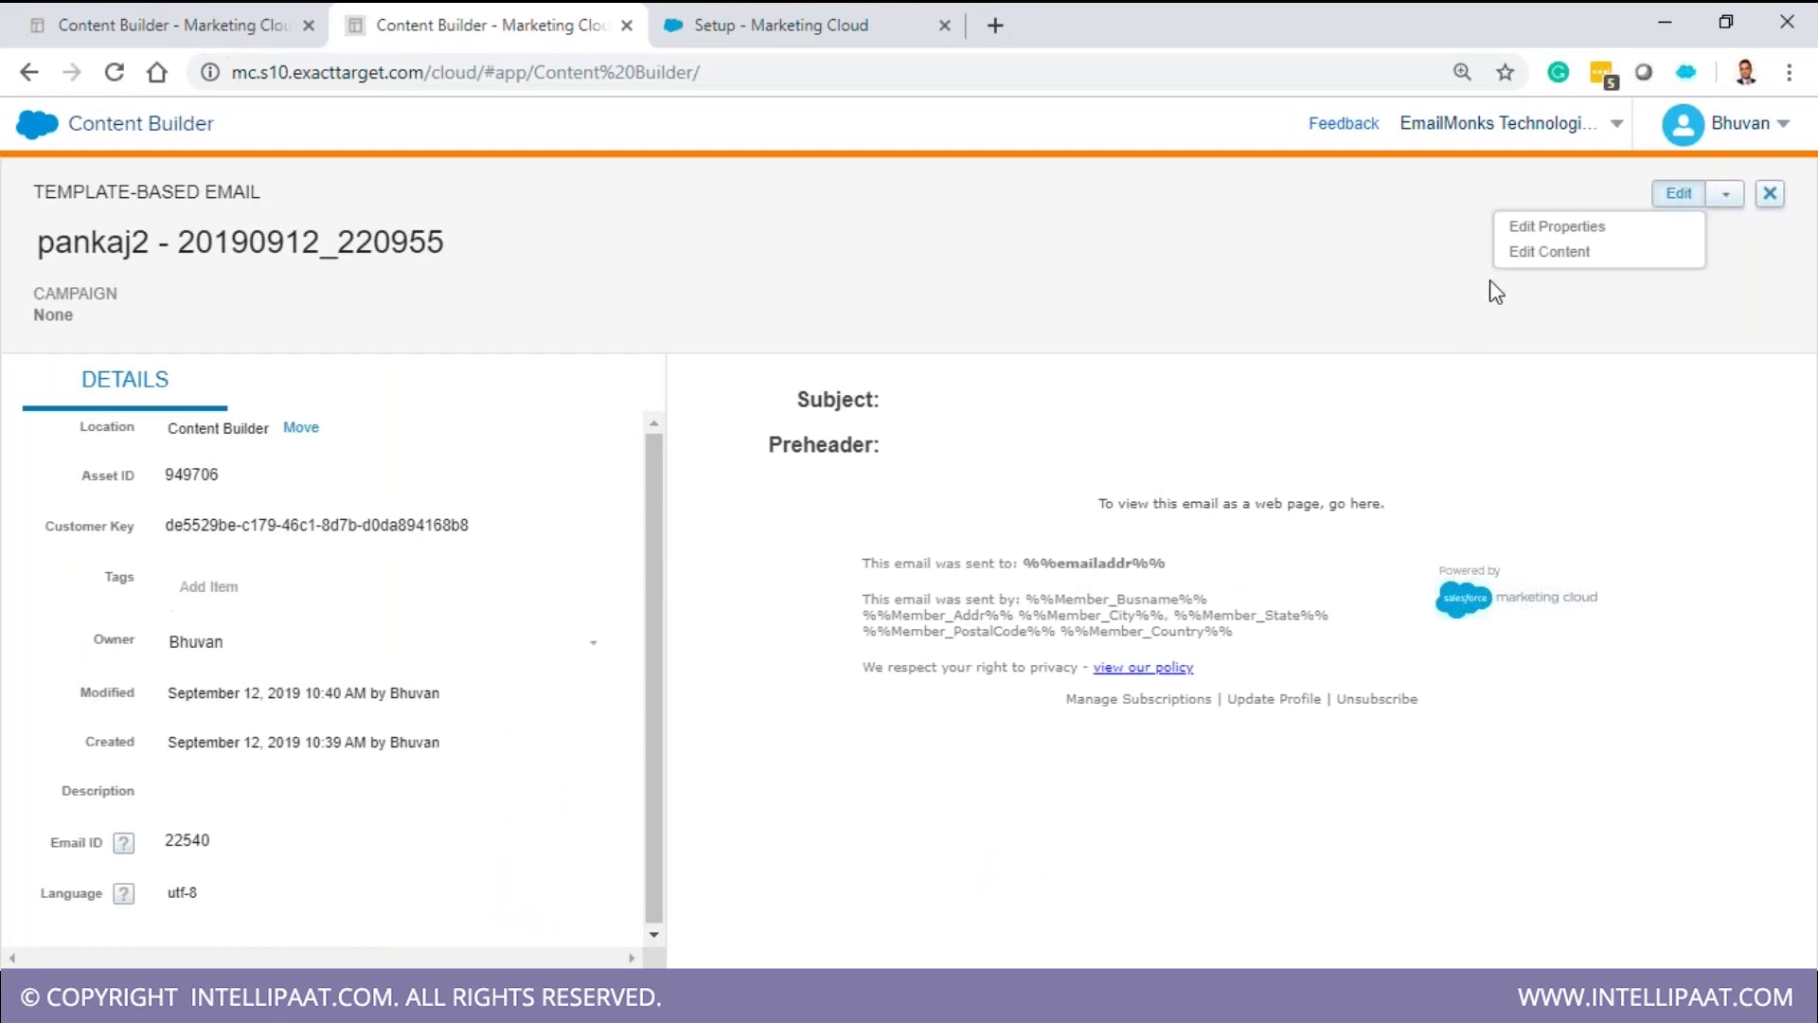
left_click(1543, 249)
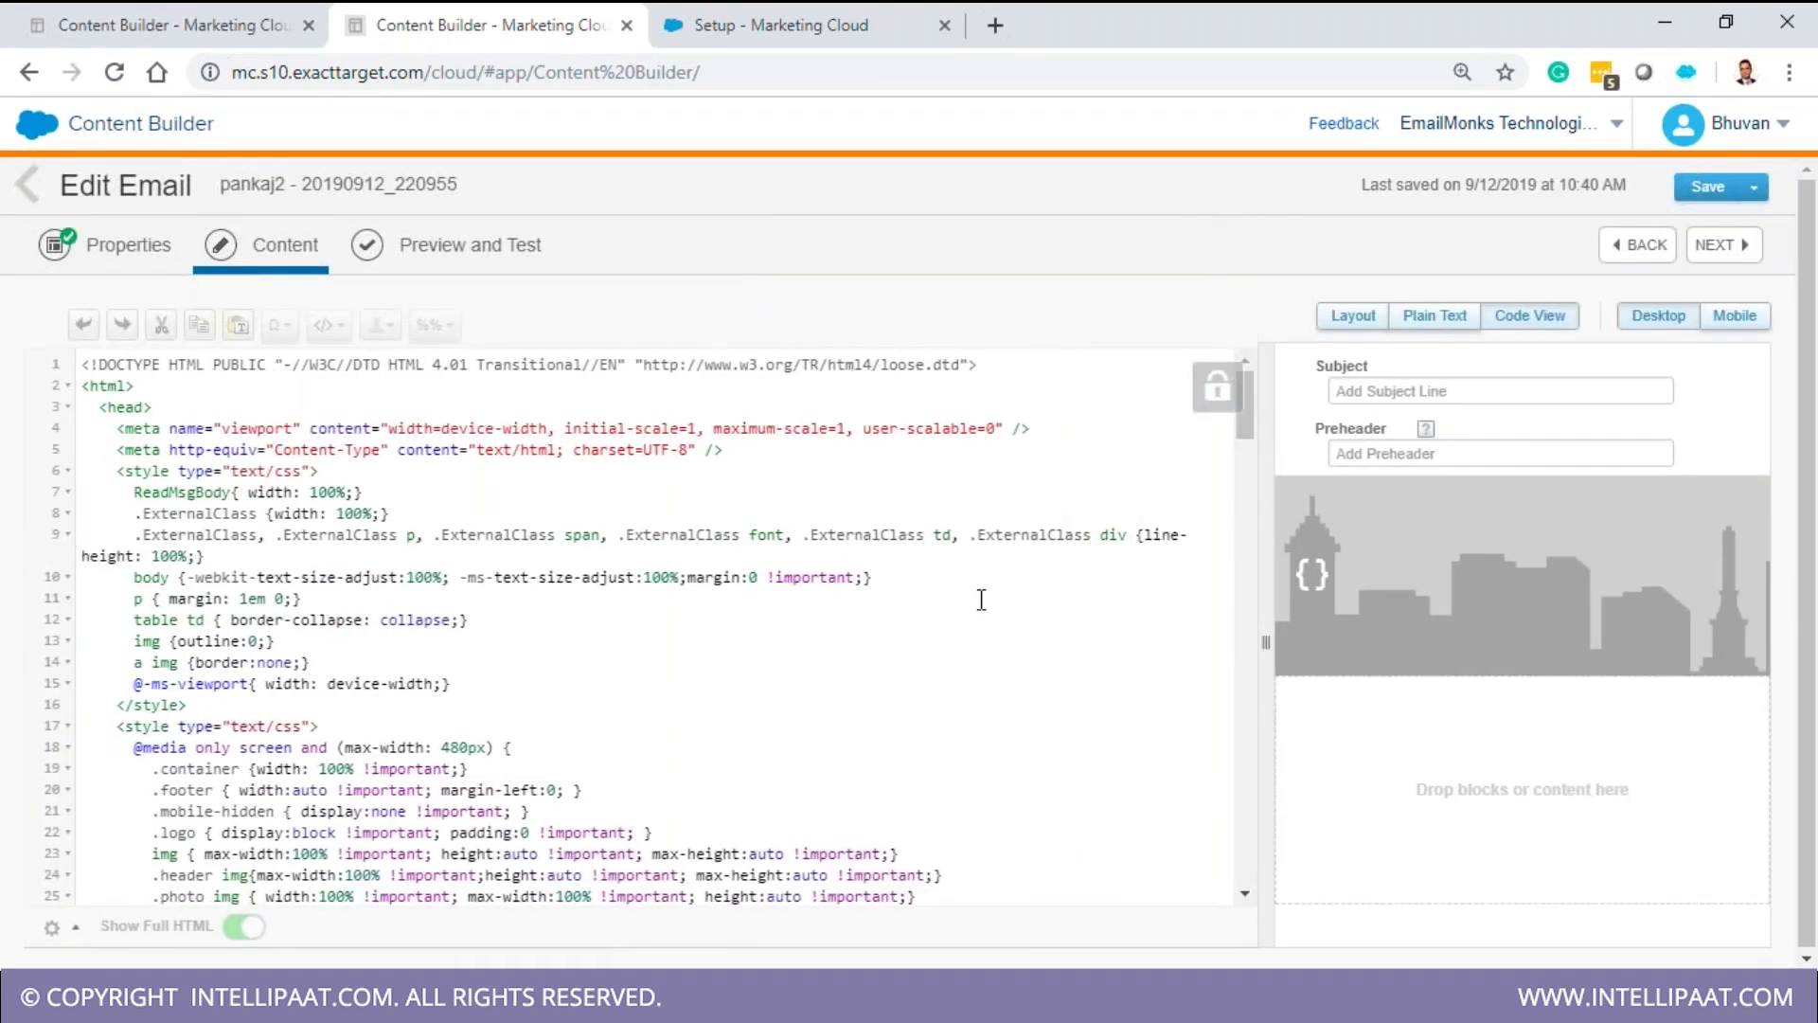
- Return the email to Layout view and insert the saved Code snippet above the empty code block
left_click(1348, 327)
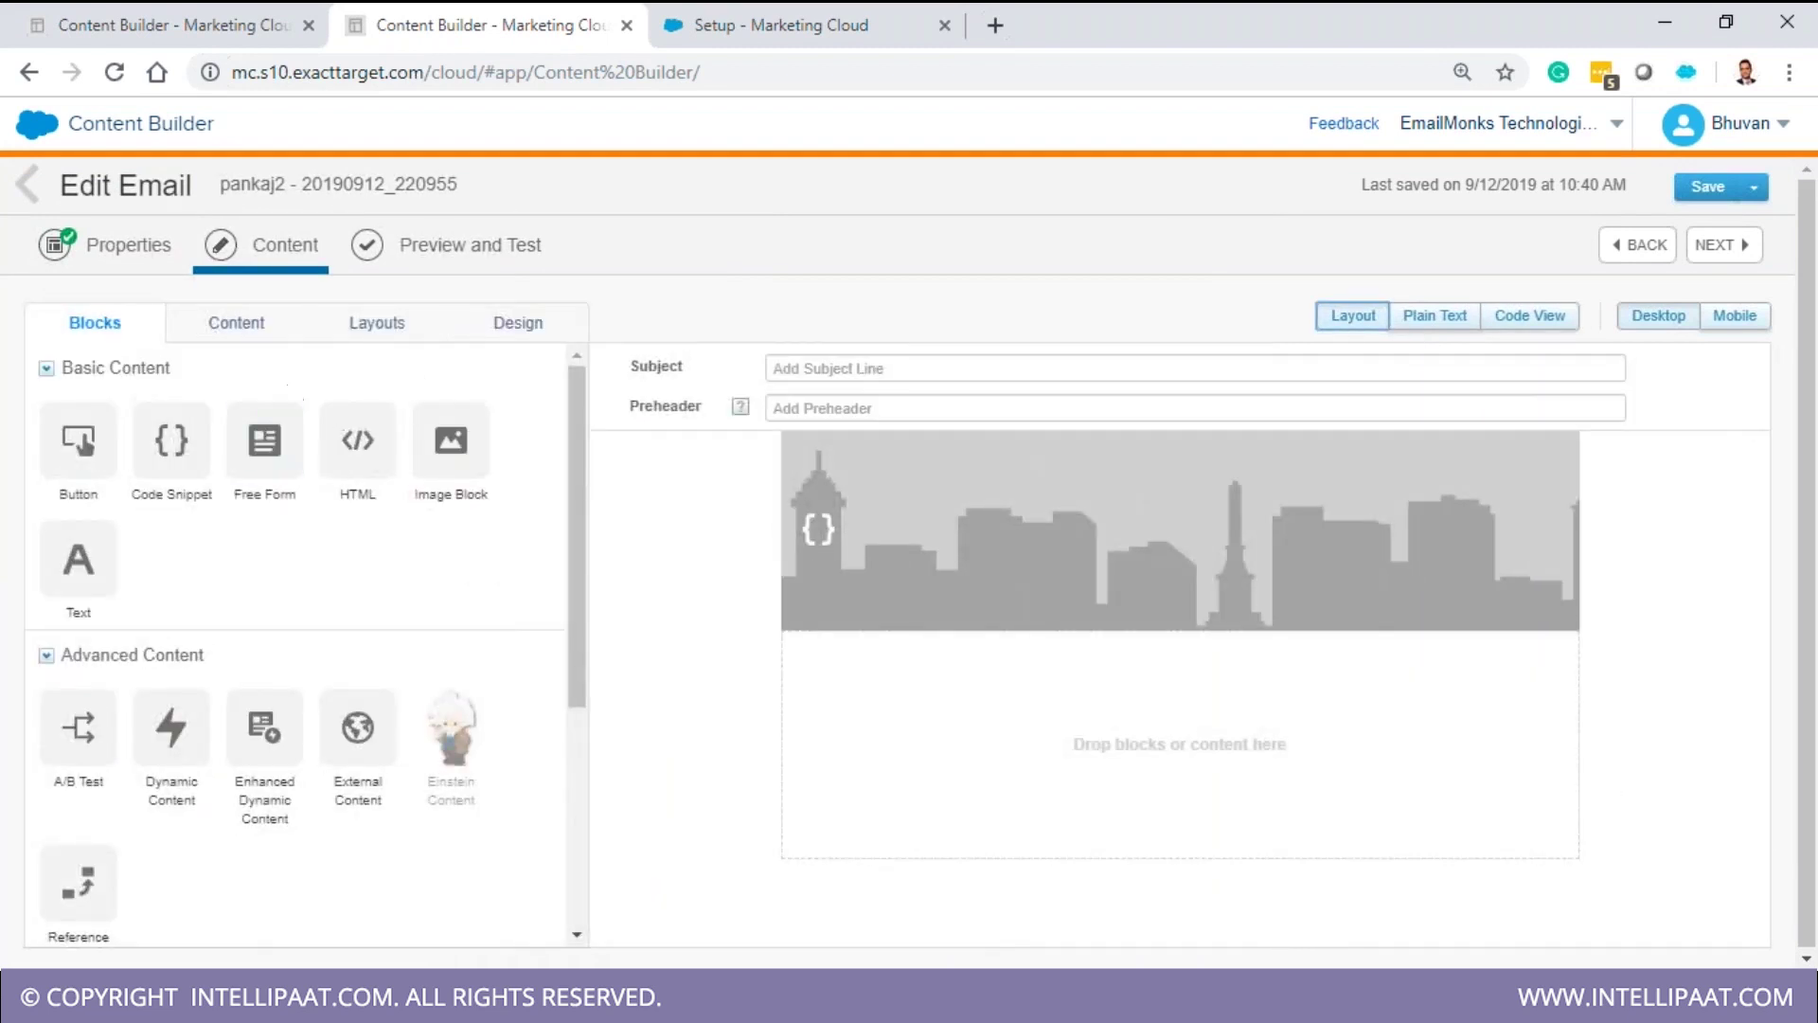
left_click(499, 325)
left_click(262, 329)
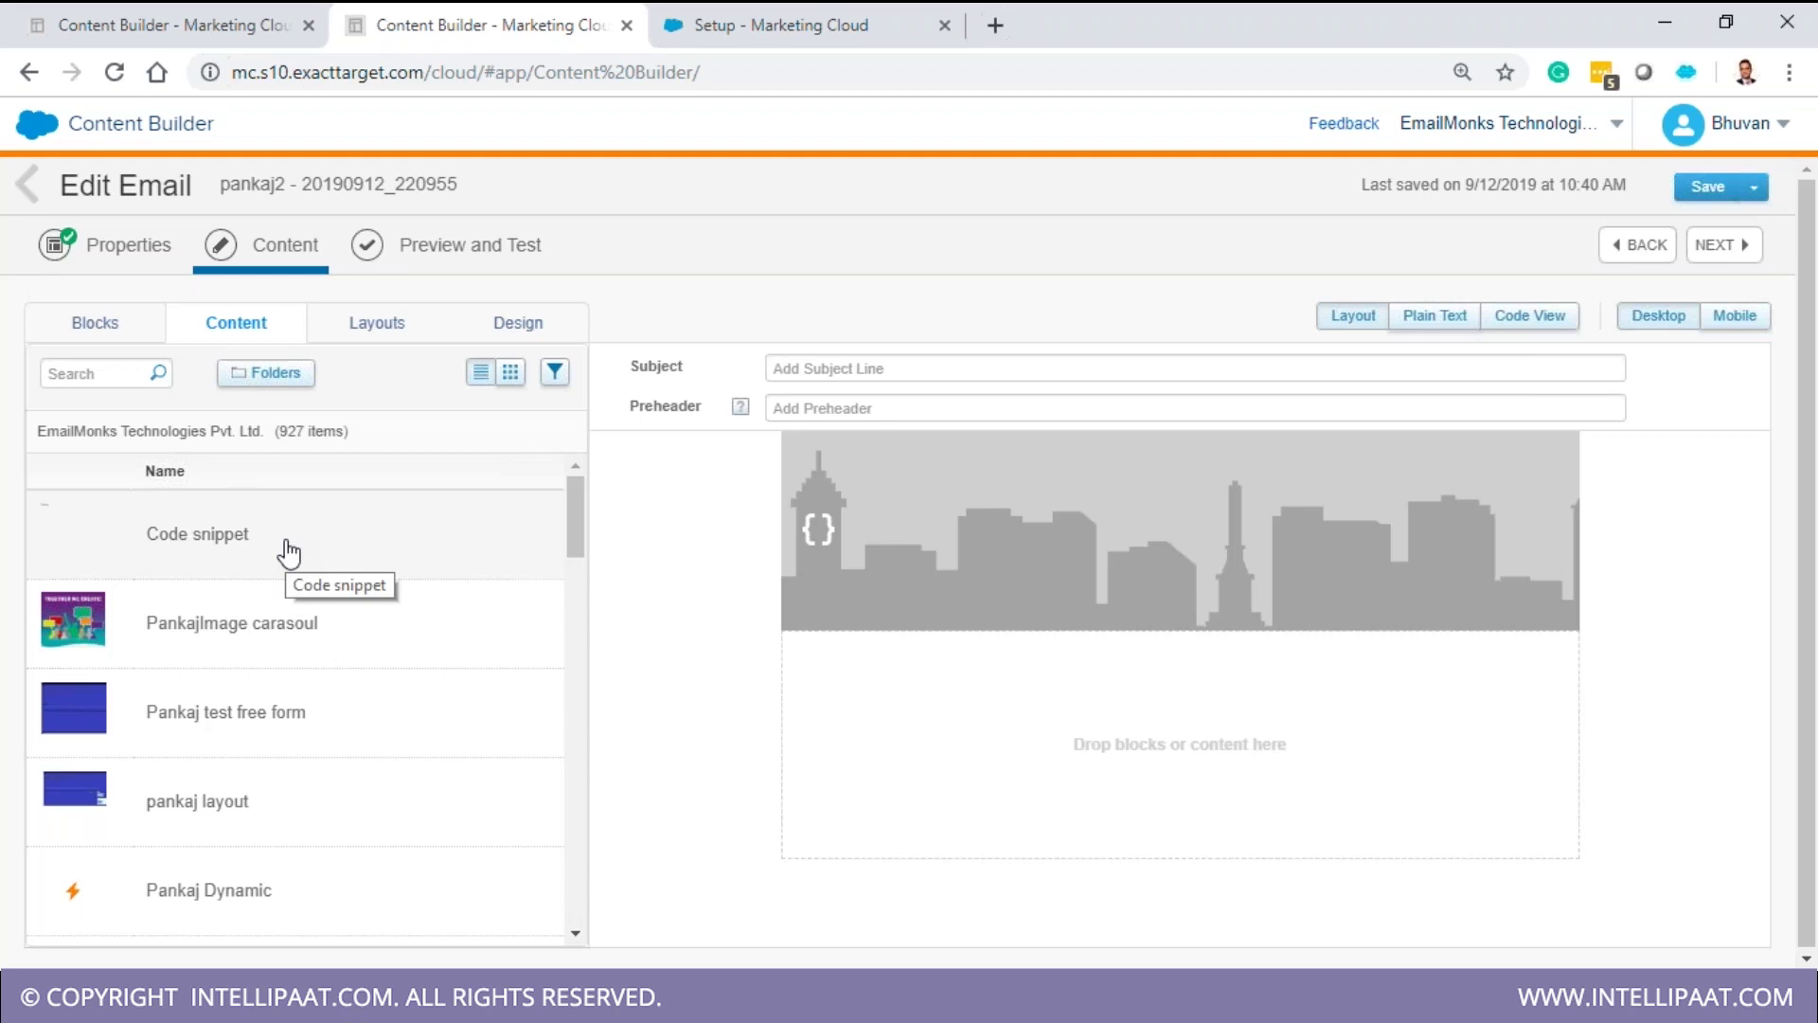
left_click_drag(289, 553, 805, 455)
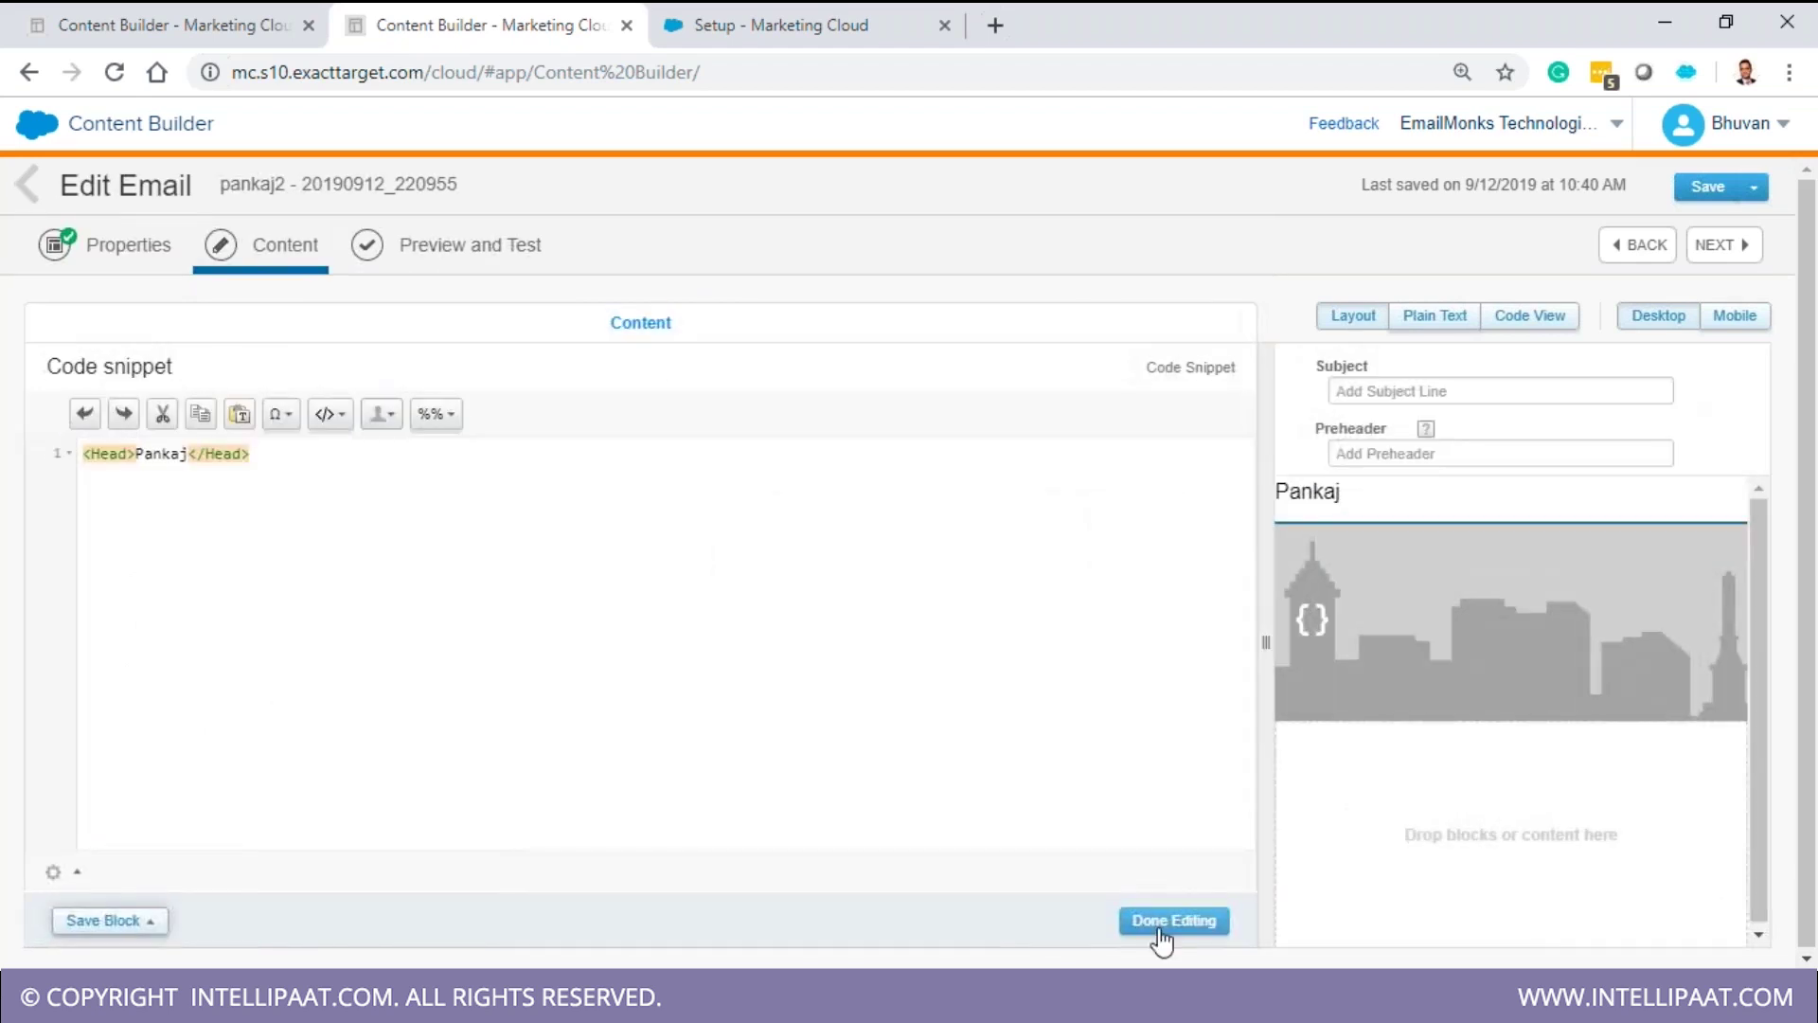
left_click(1123, 924)
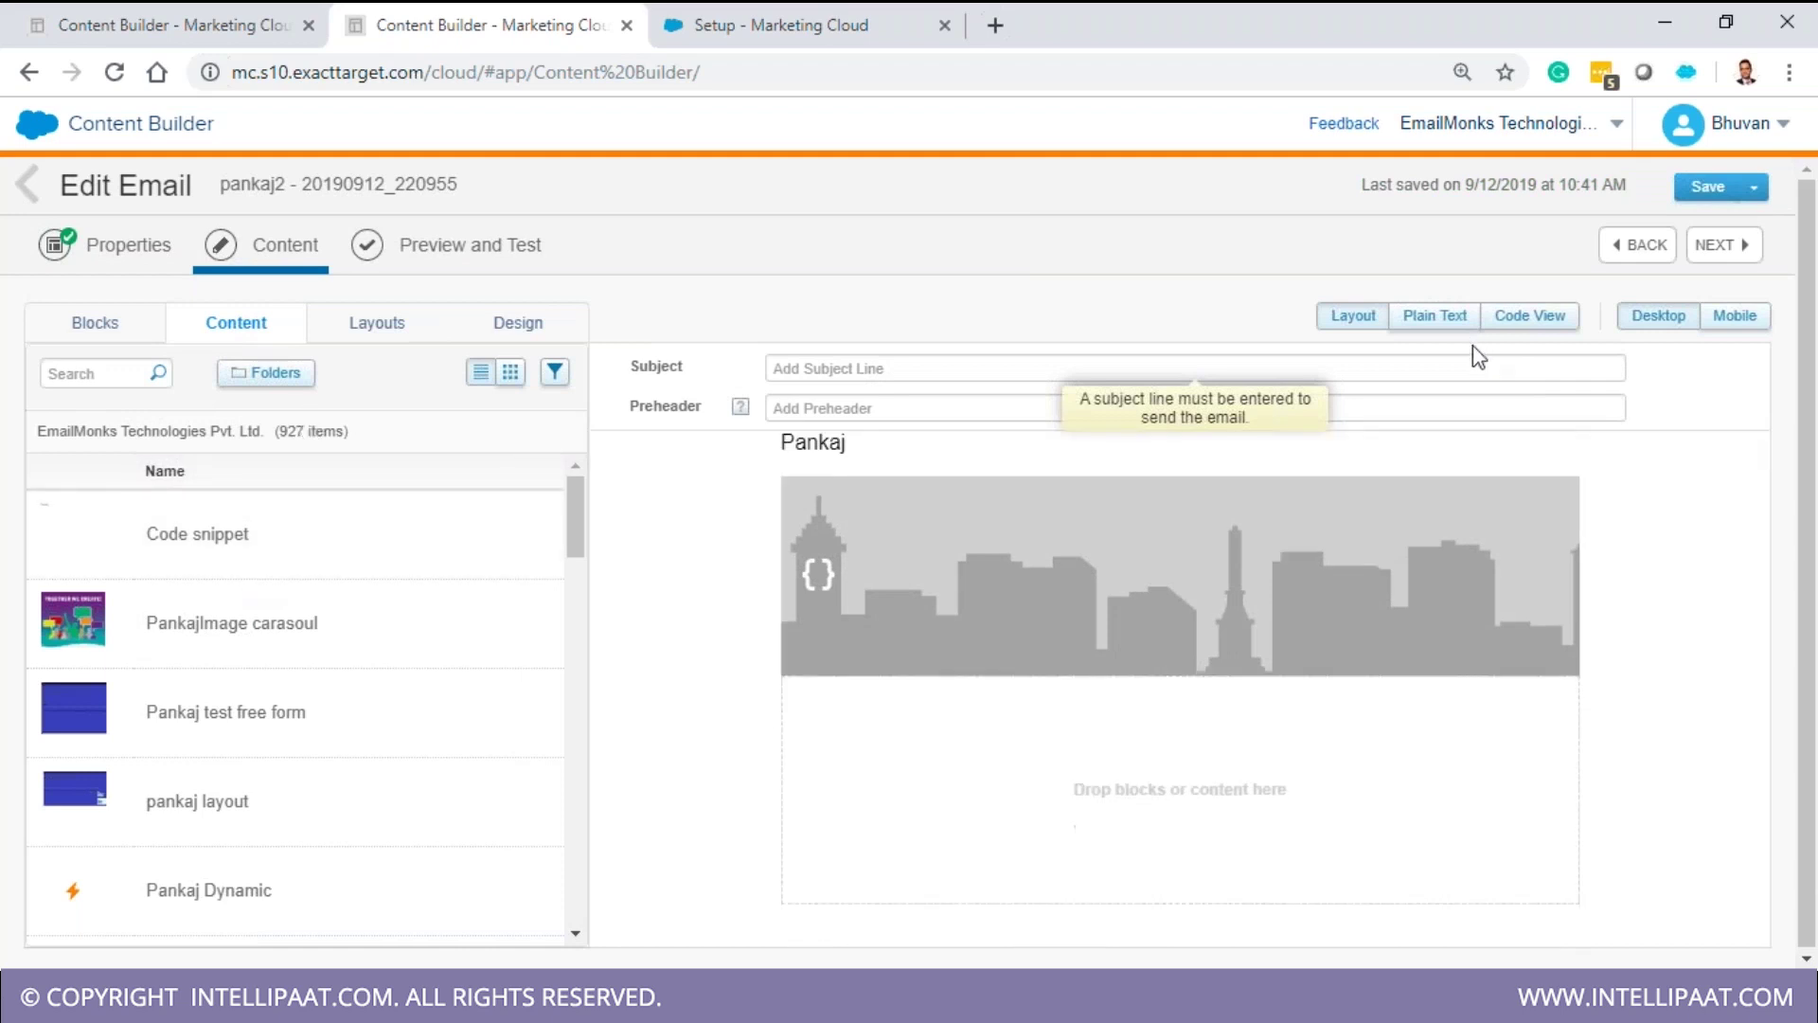
- Check the email's HTML in Code View and return to the Content Builder item list
left_click(1492, 338)
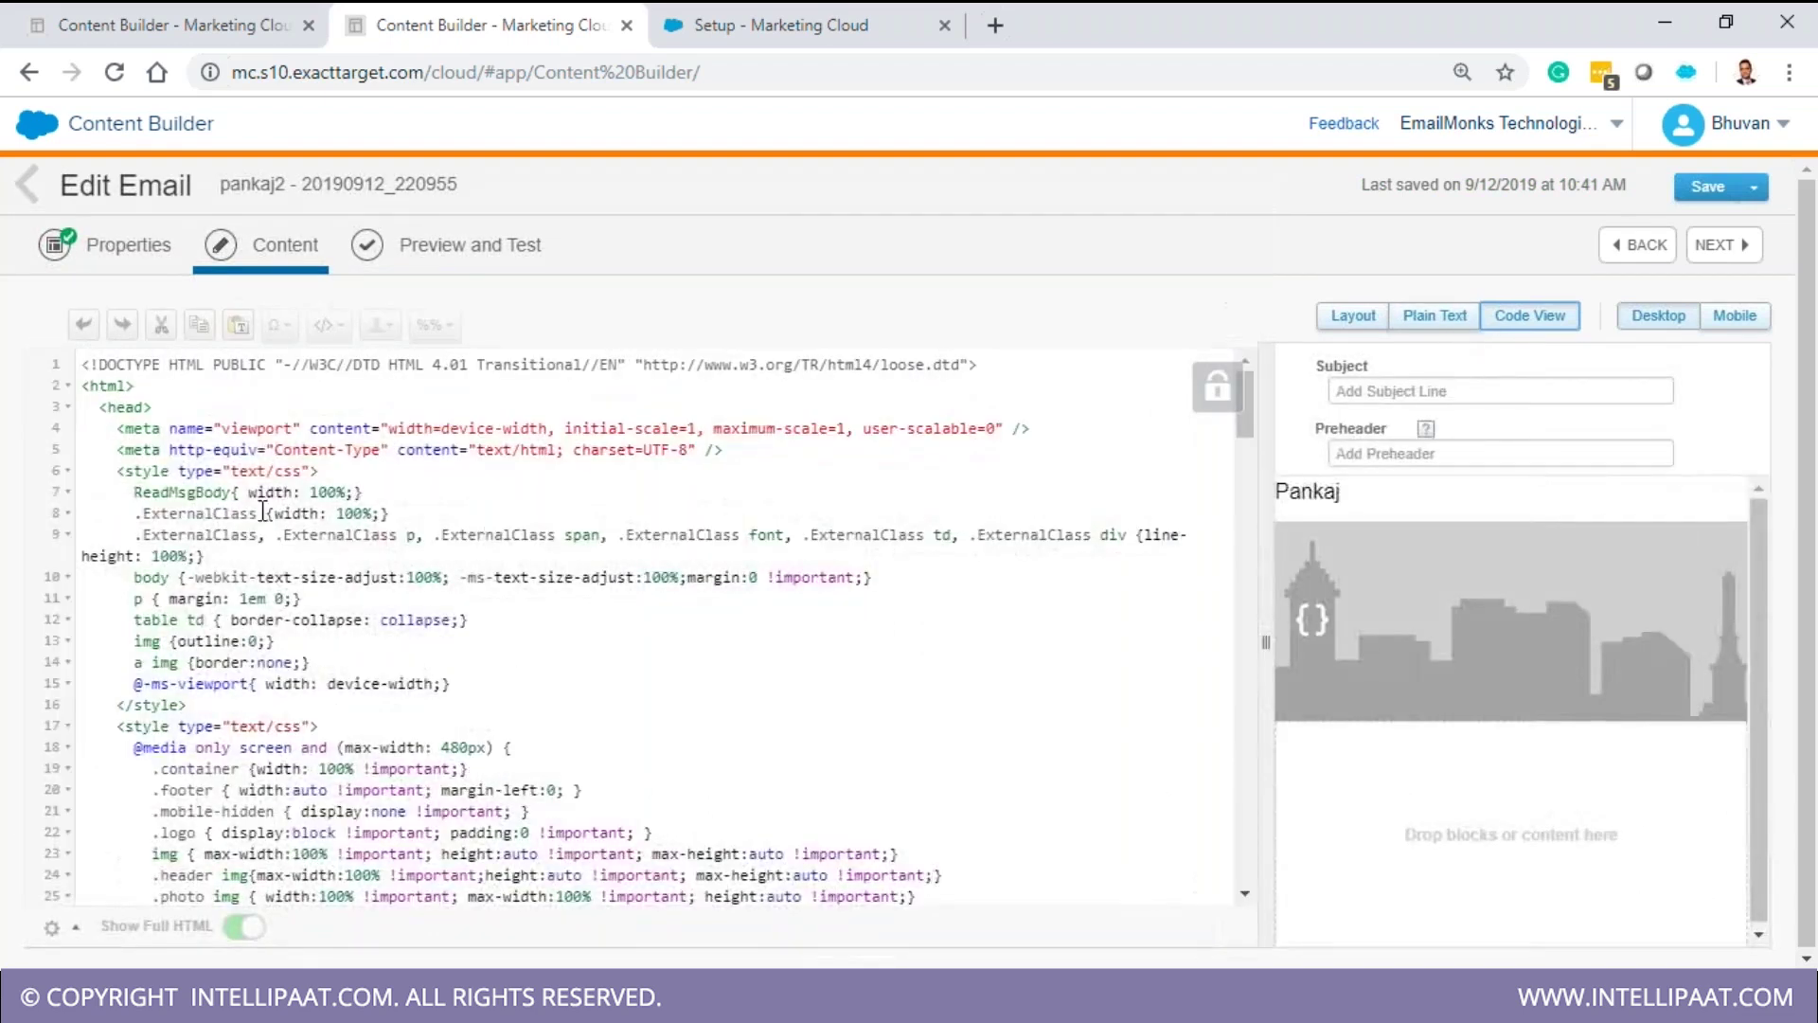
left_click(1449, 322)
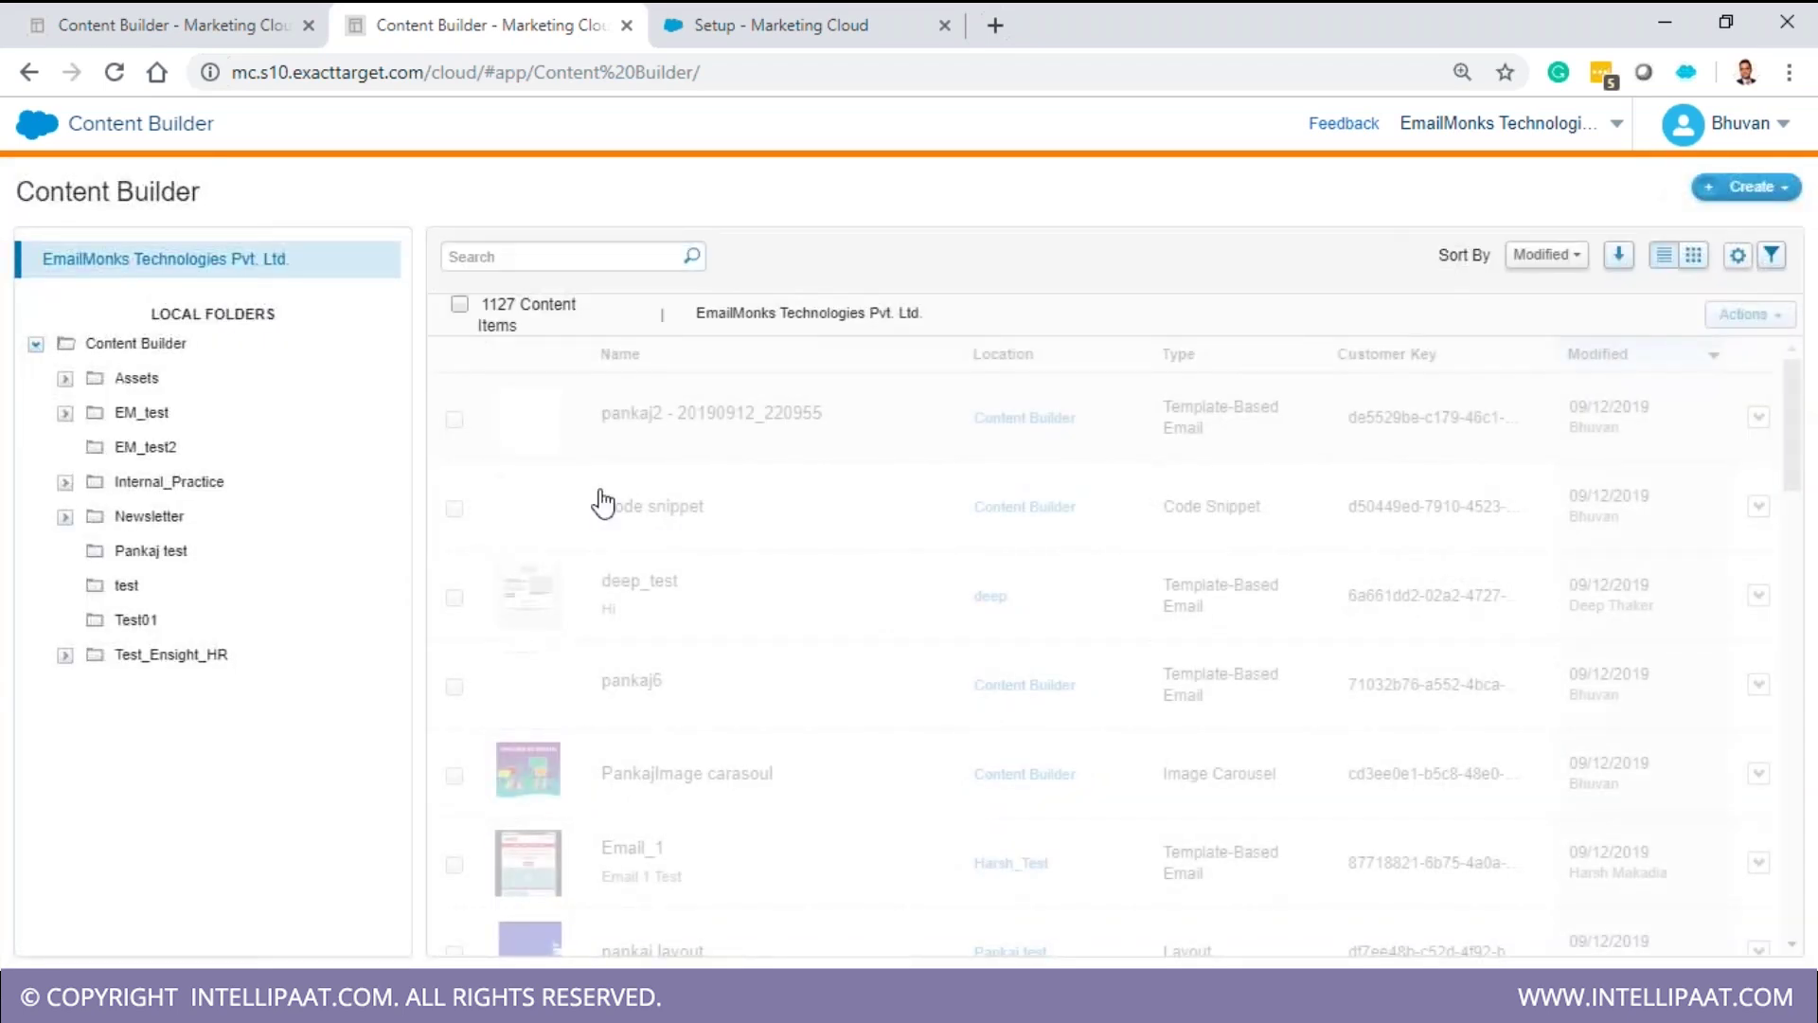
- Start a new Dynamic Content block from the content block types
left_click(1786, 189)
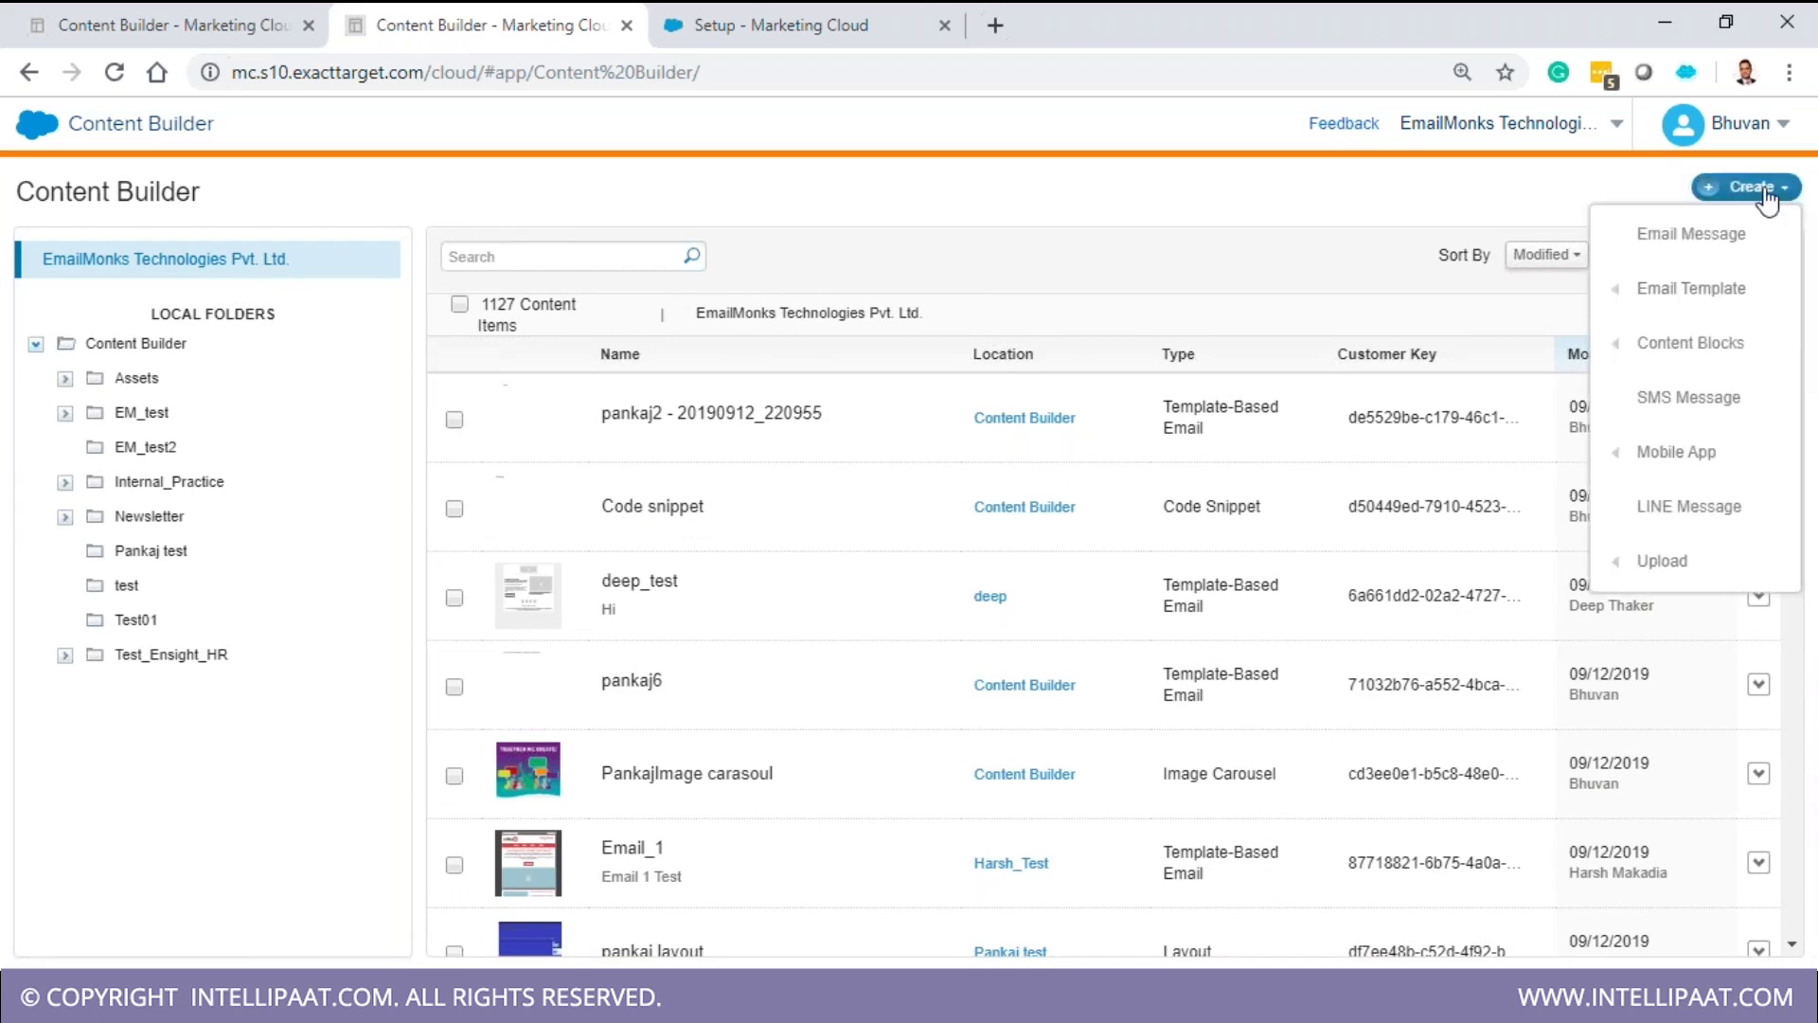
mouse_move(1693, 295)
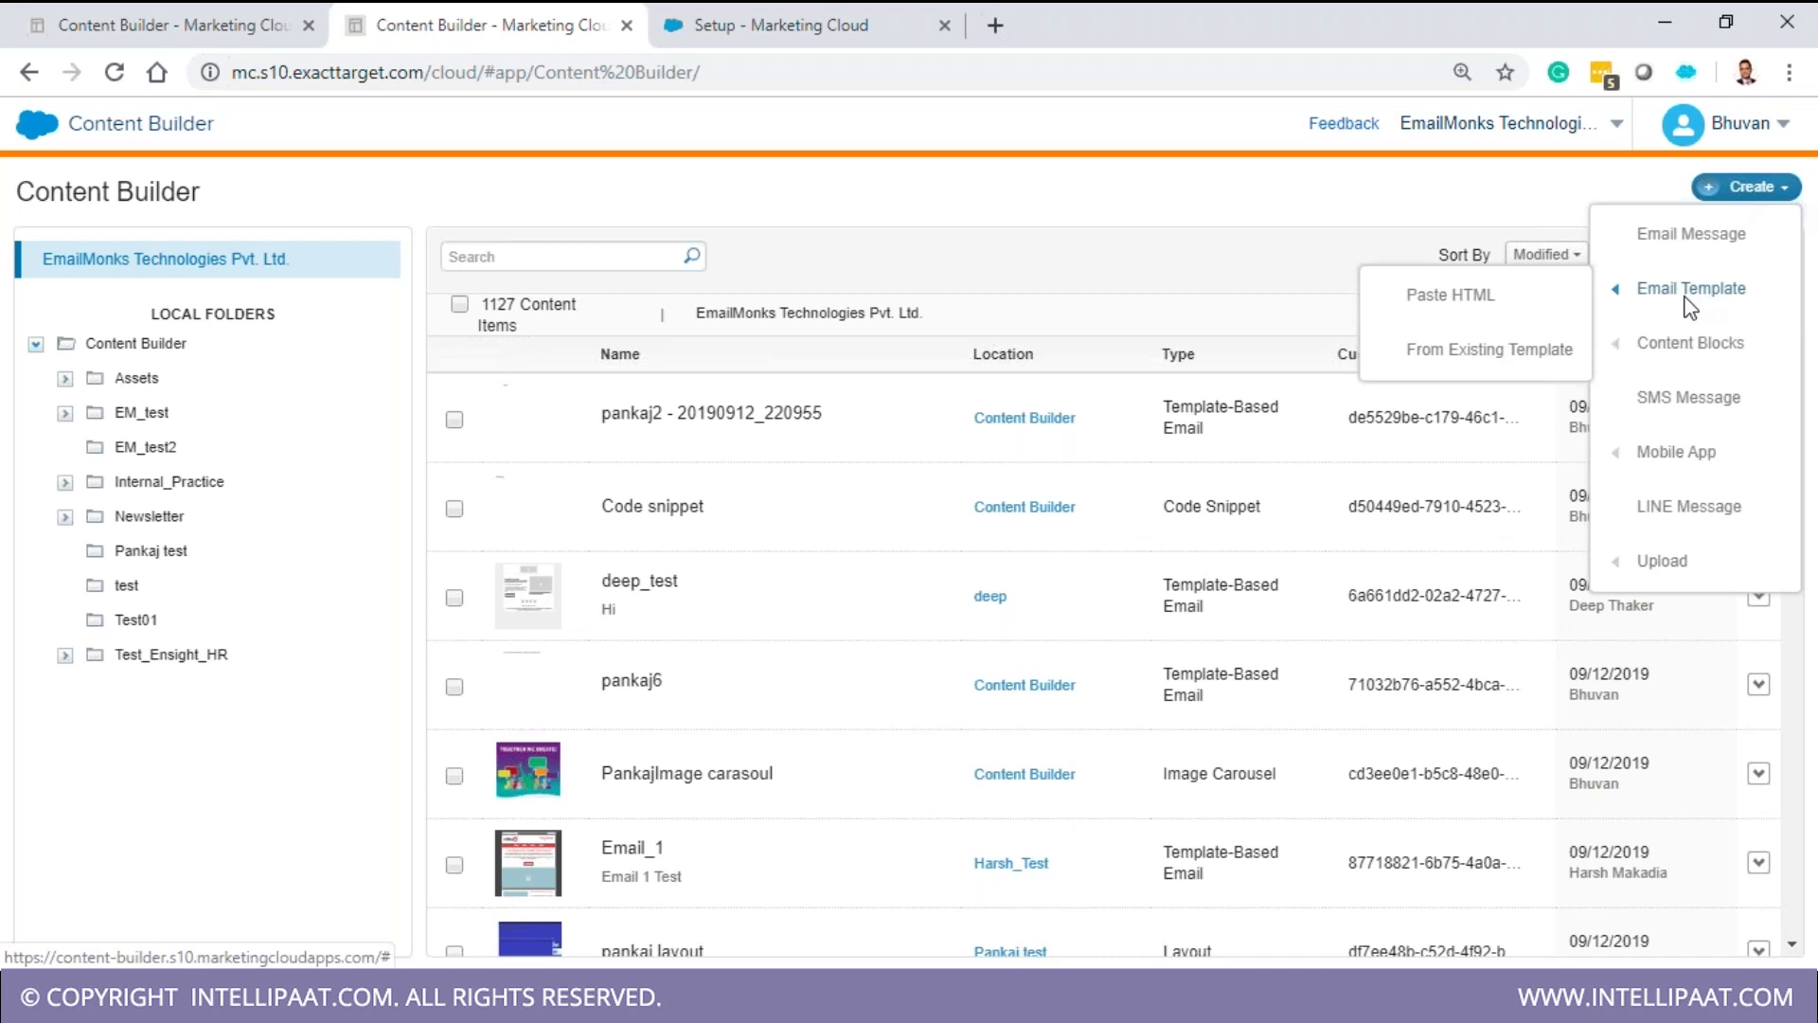
mouse_move(1676, 346)
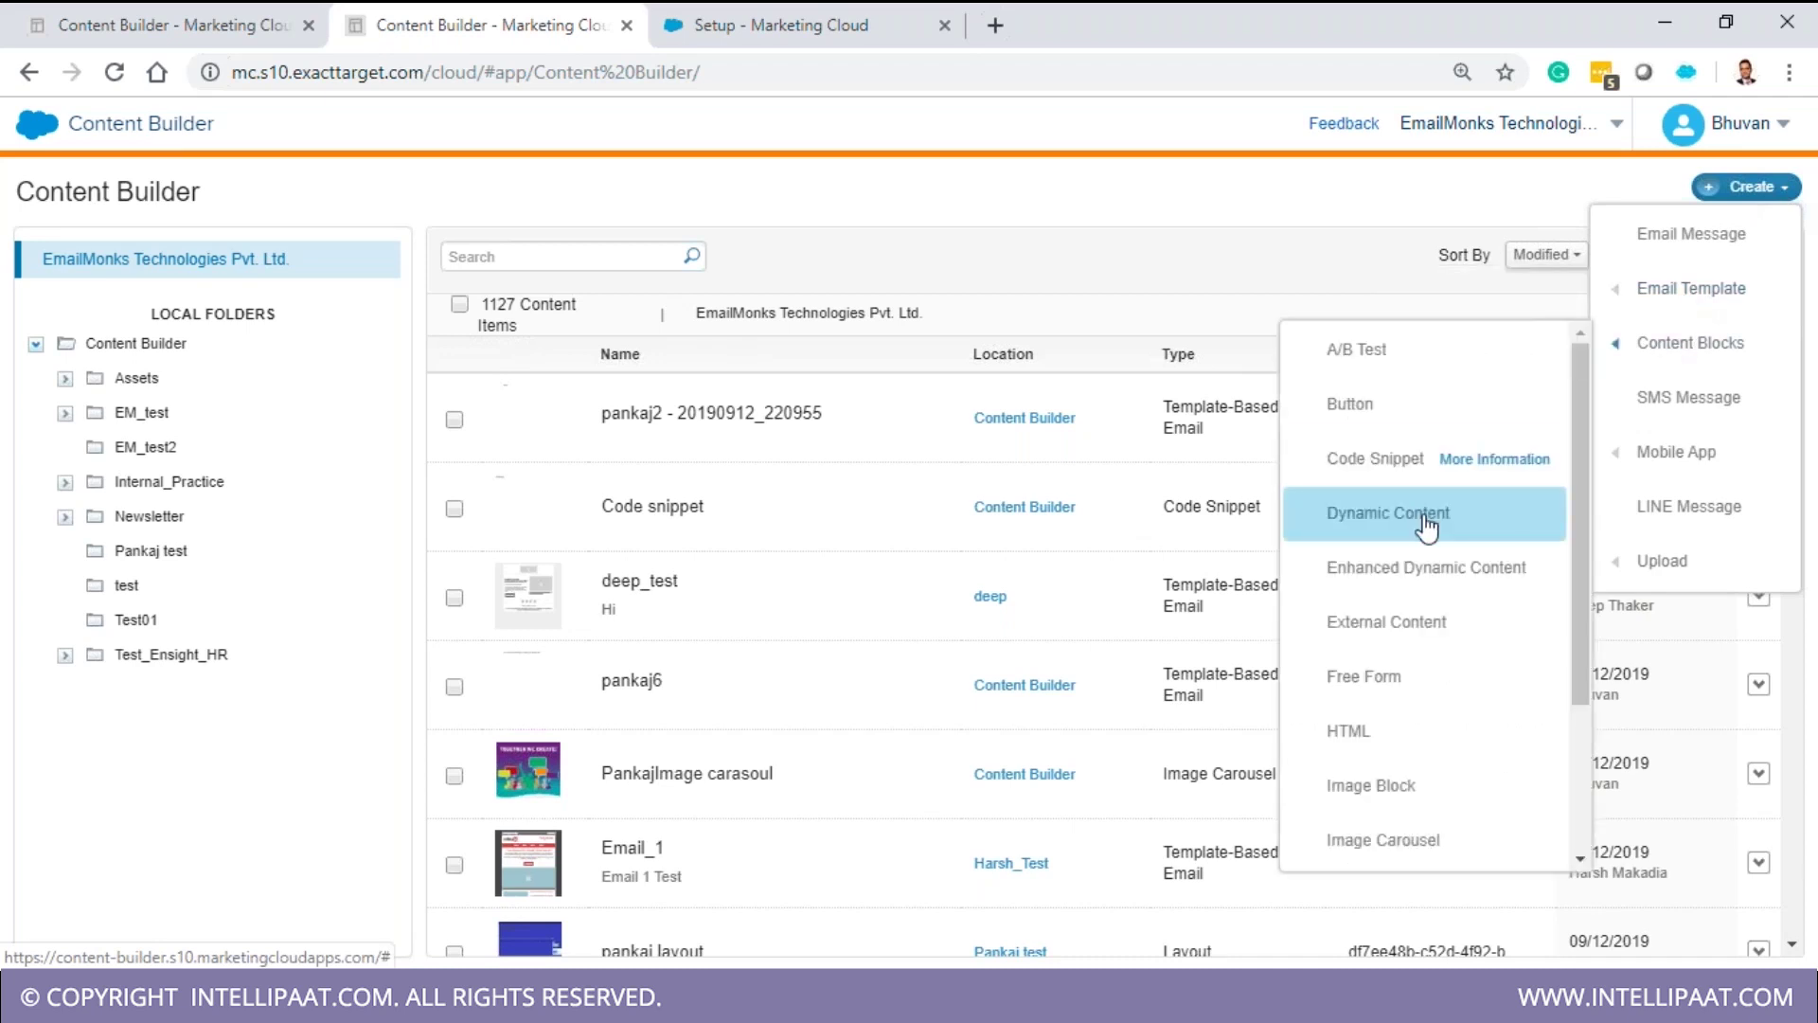
left_click(1424, 521)
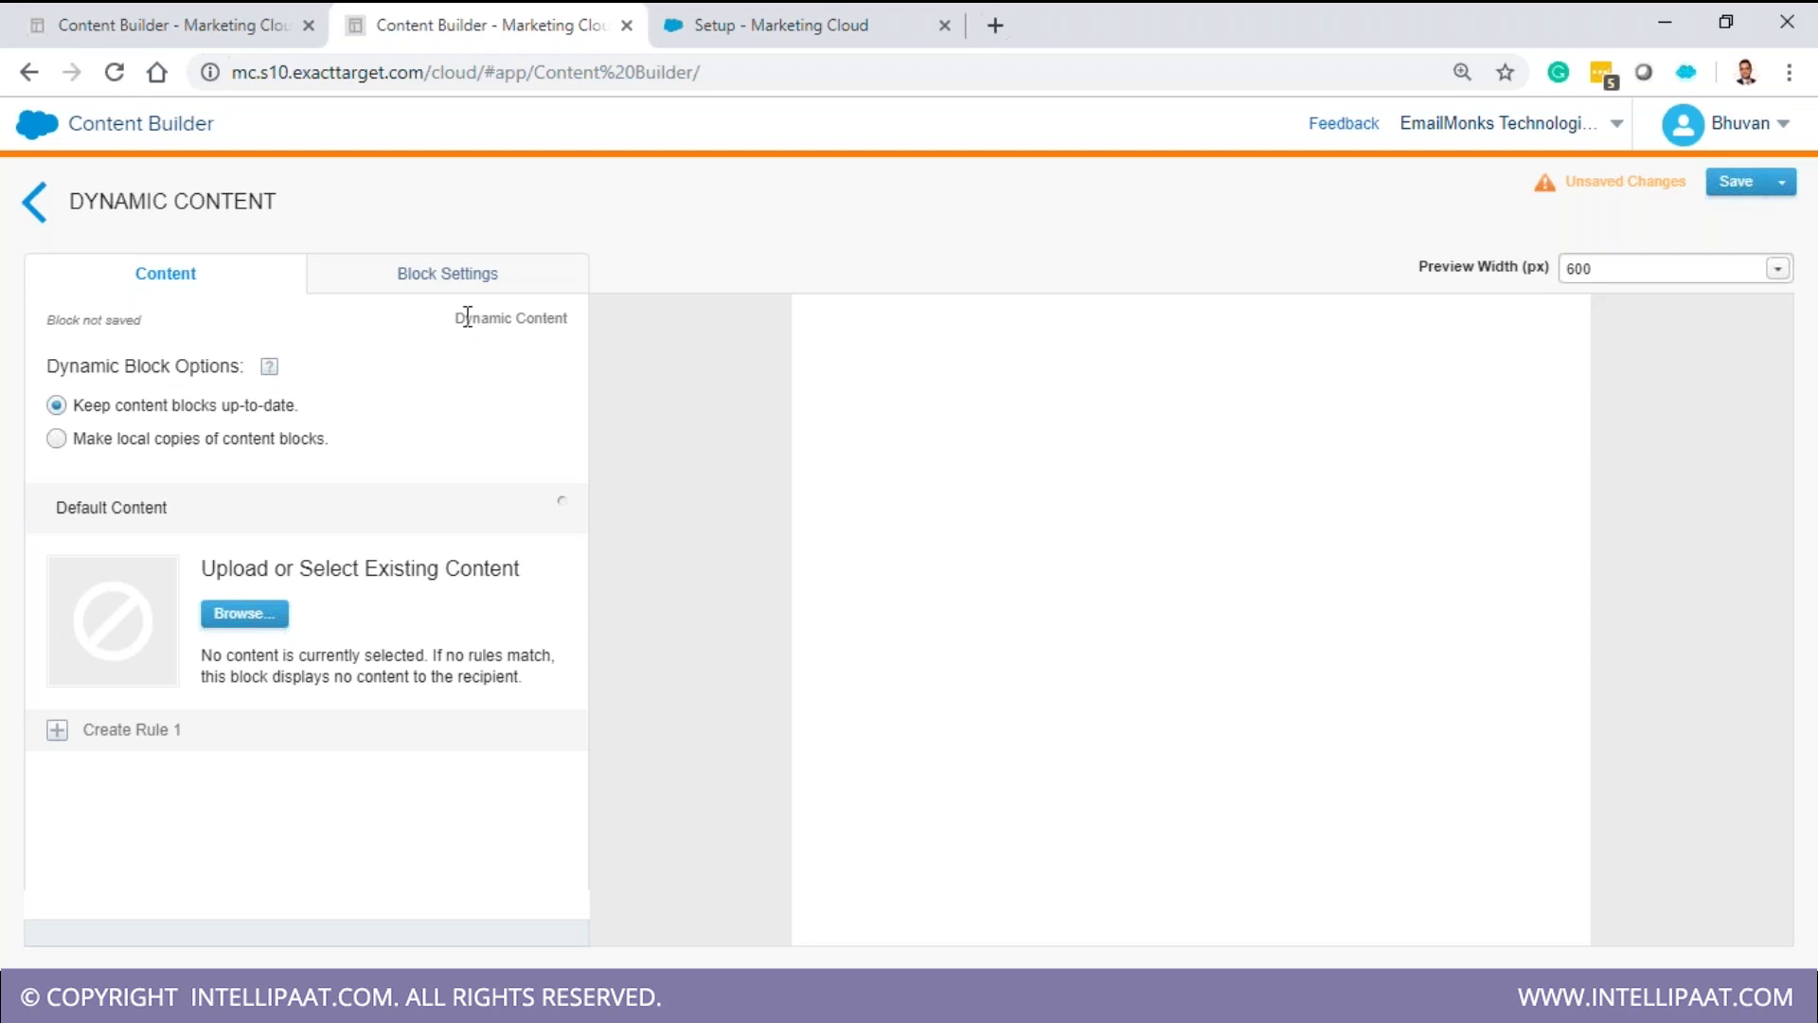
- Set new_img_1.png from the Emailmonks Assets folder, inside Internal_Practice, as the dynamic block's default content
left_click(244, 614)
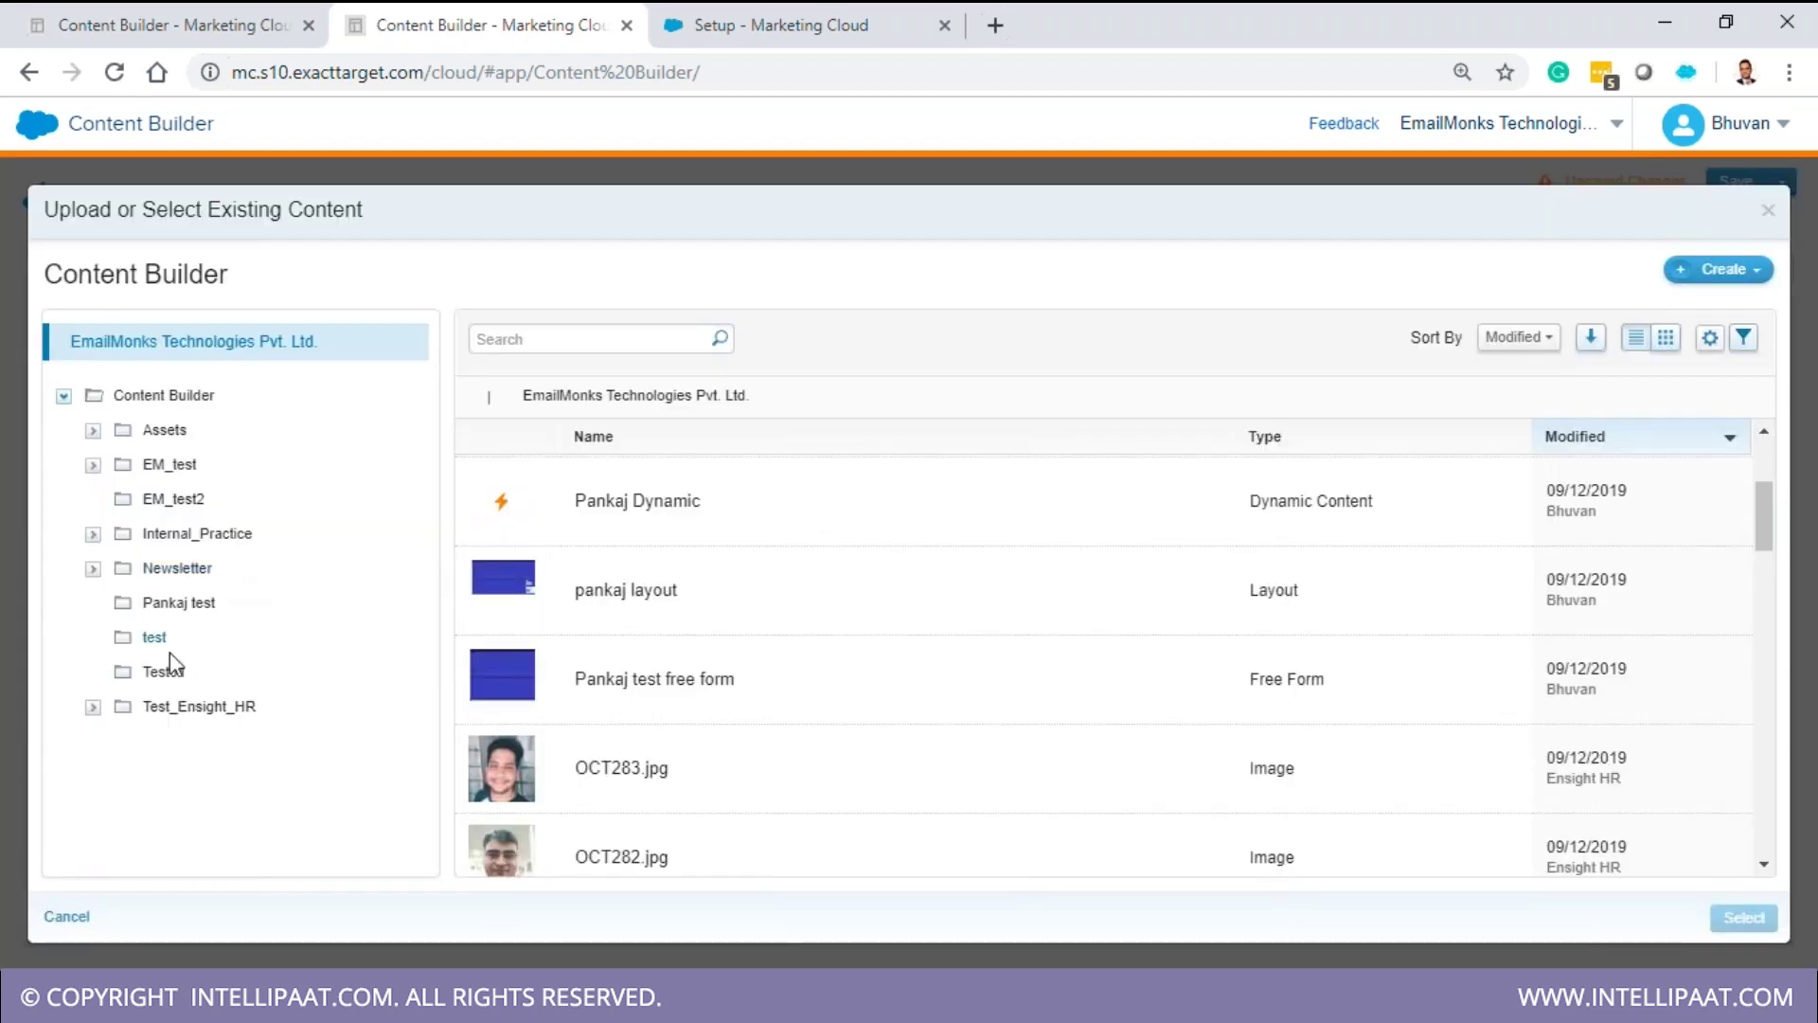
left_click(180, 498)
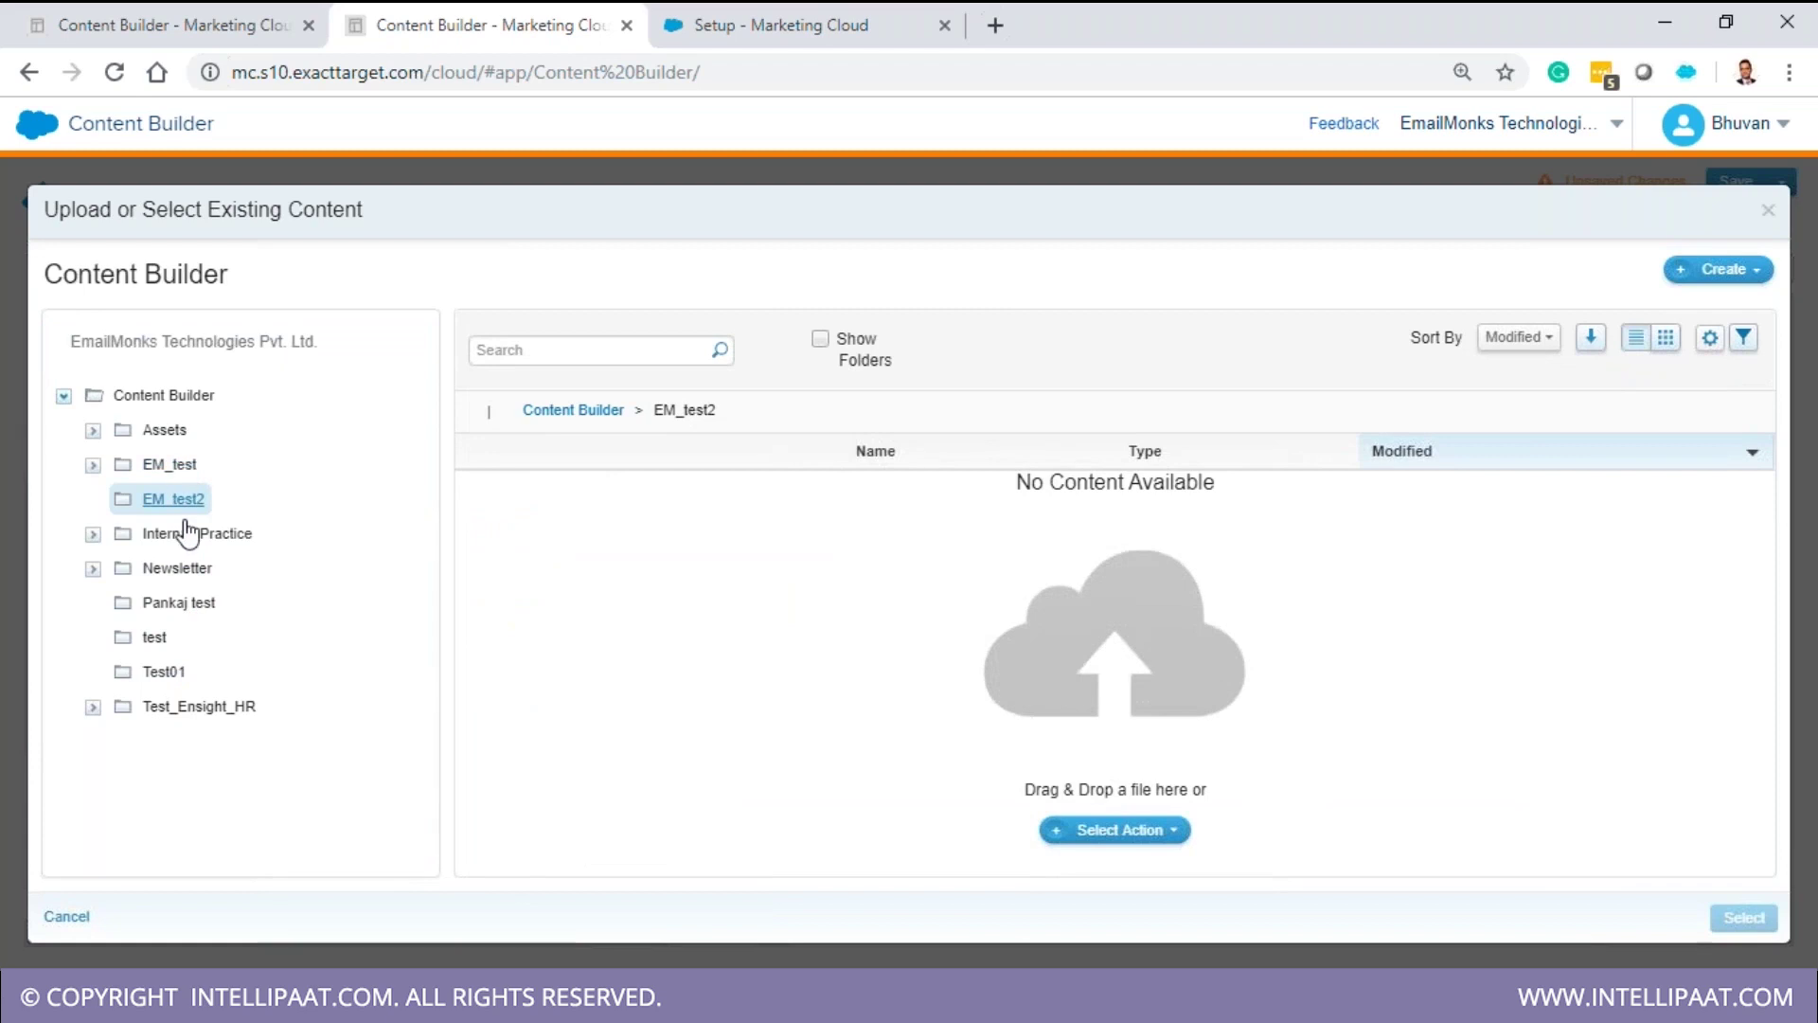
left_click(203, 566)
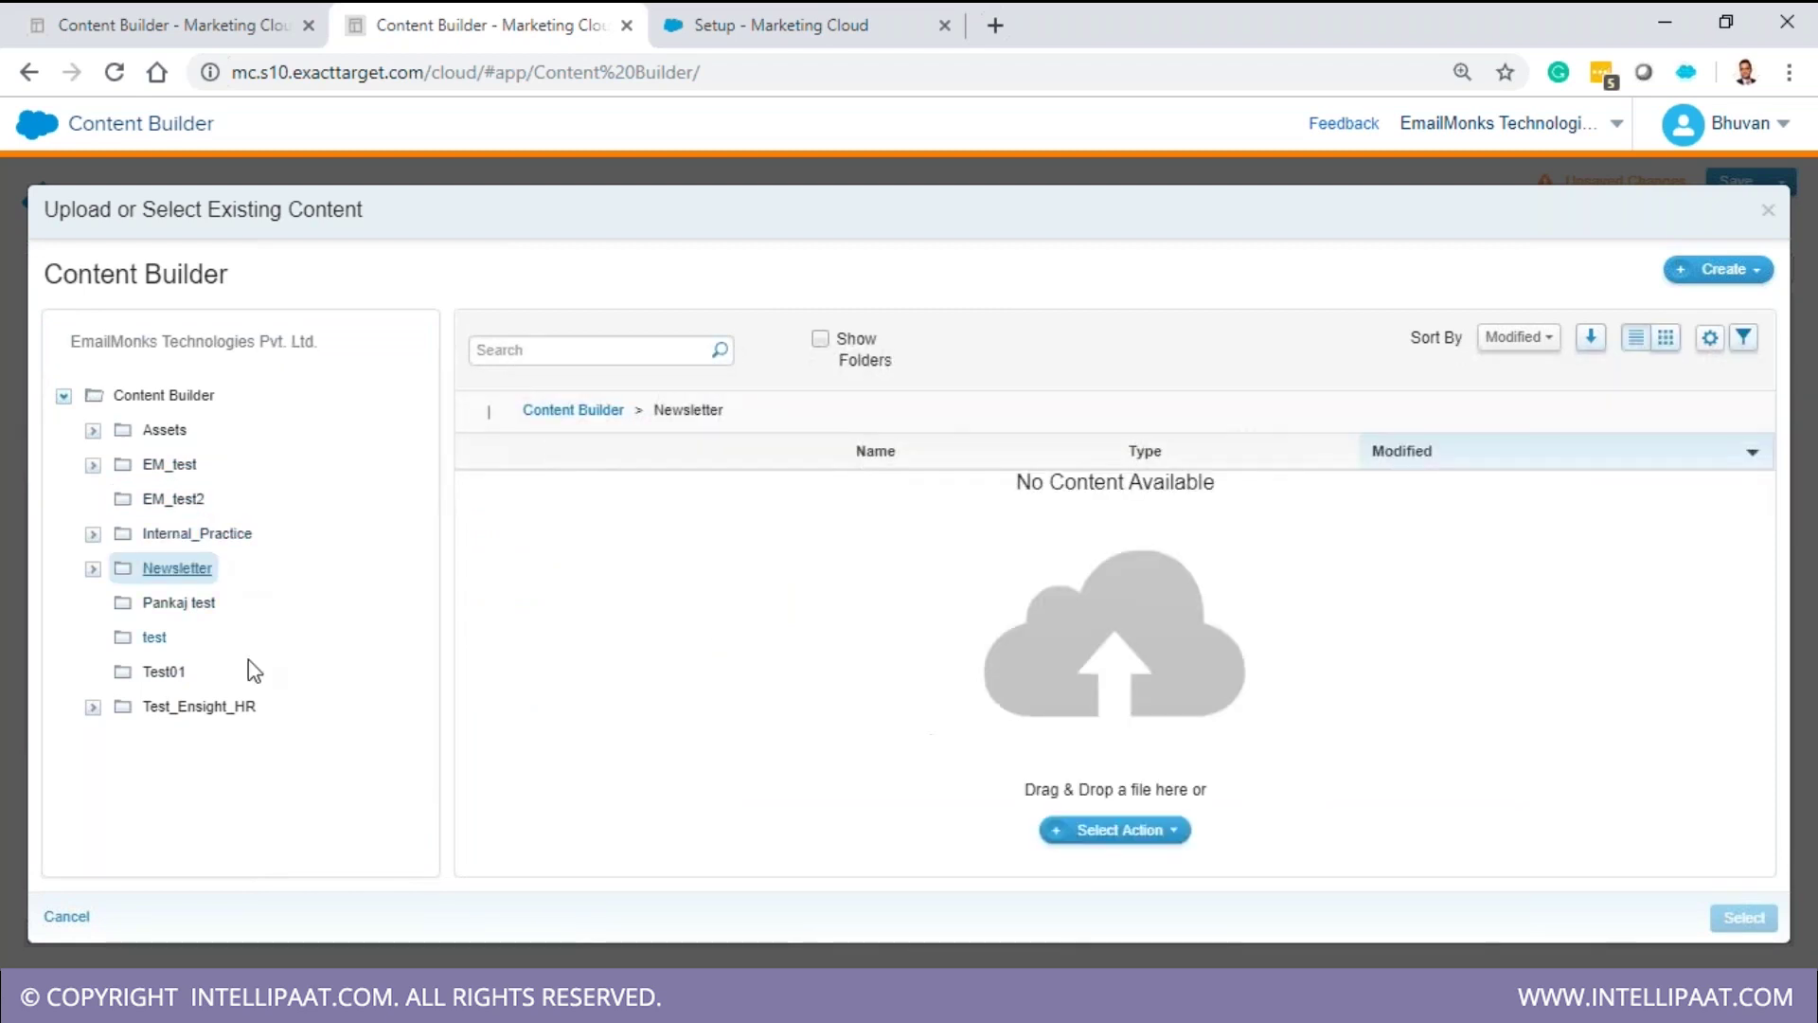
left_click(163, 473)
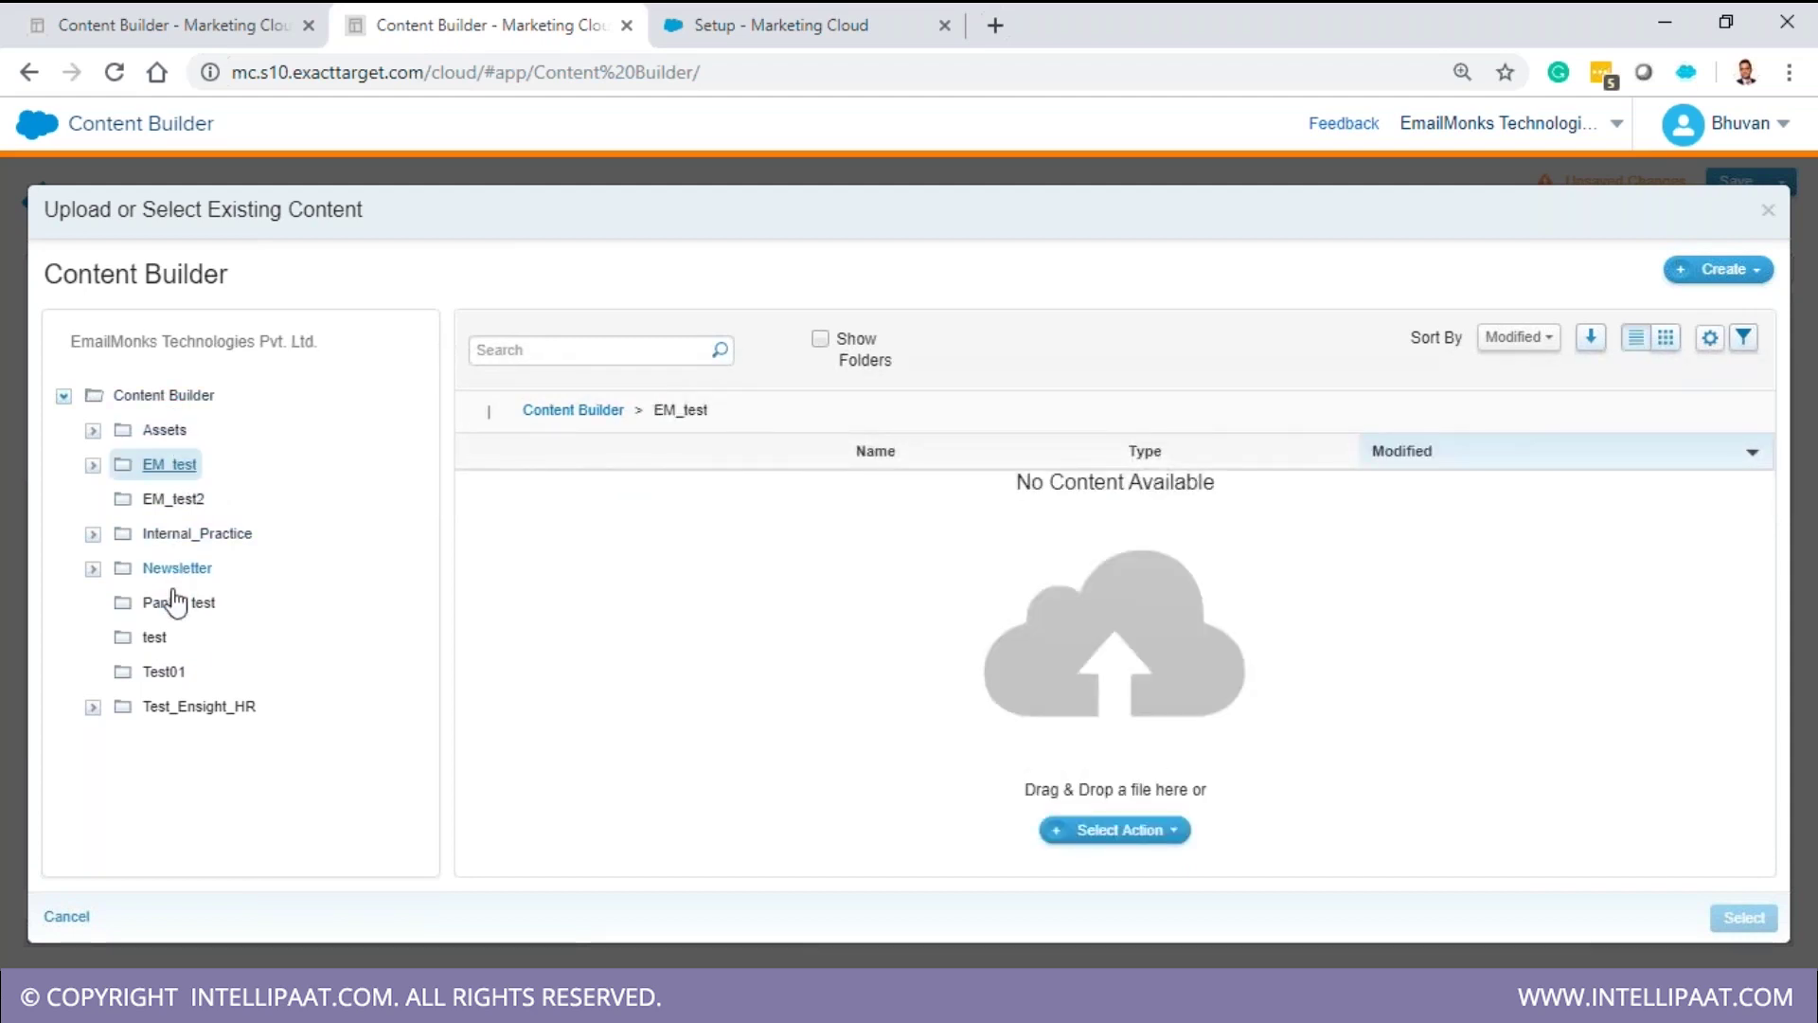
left_click(185, 533)
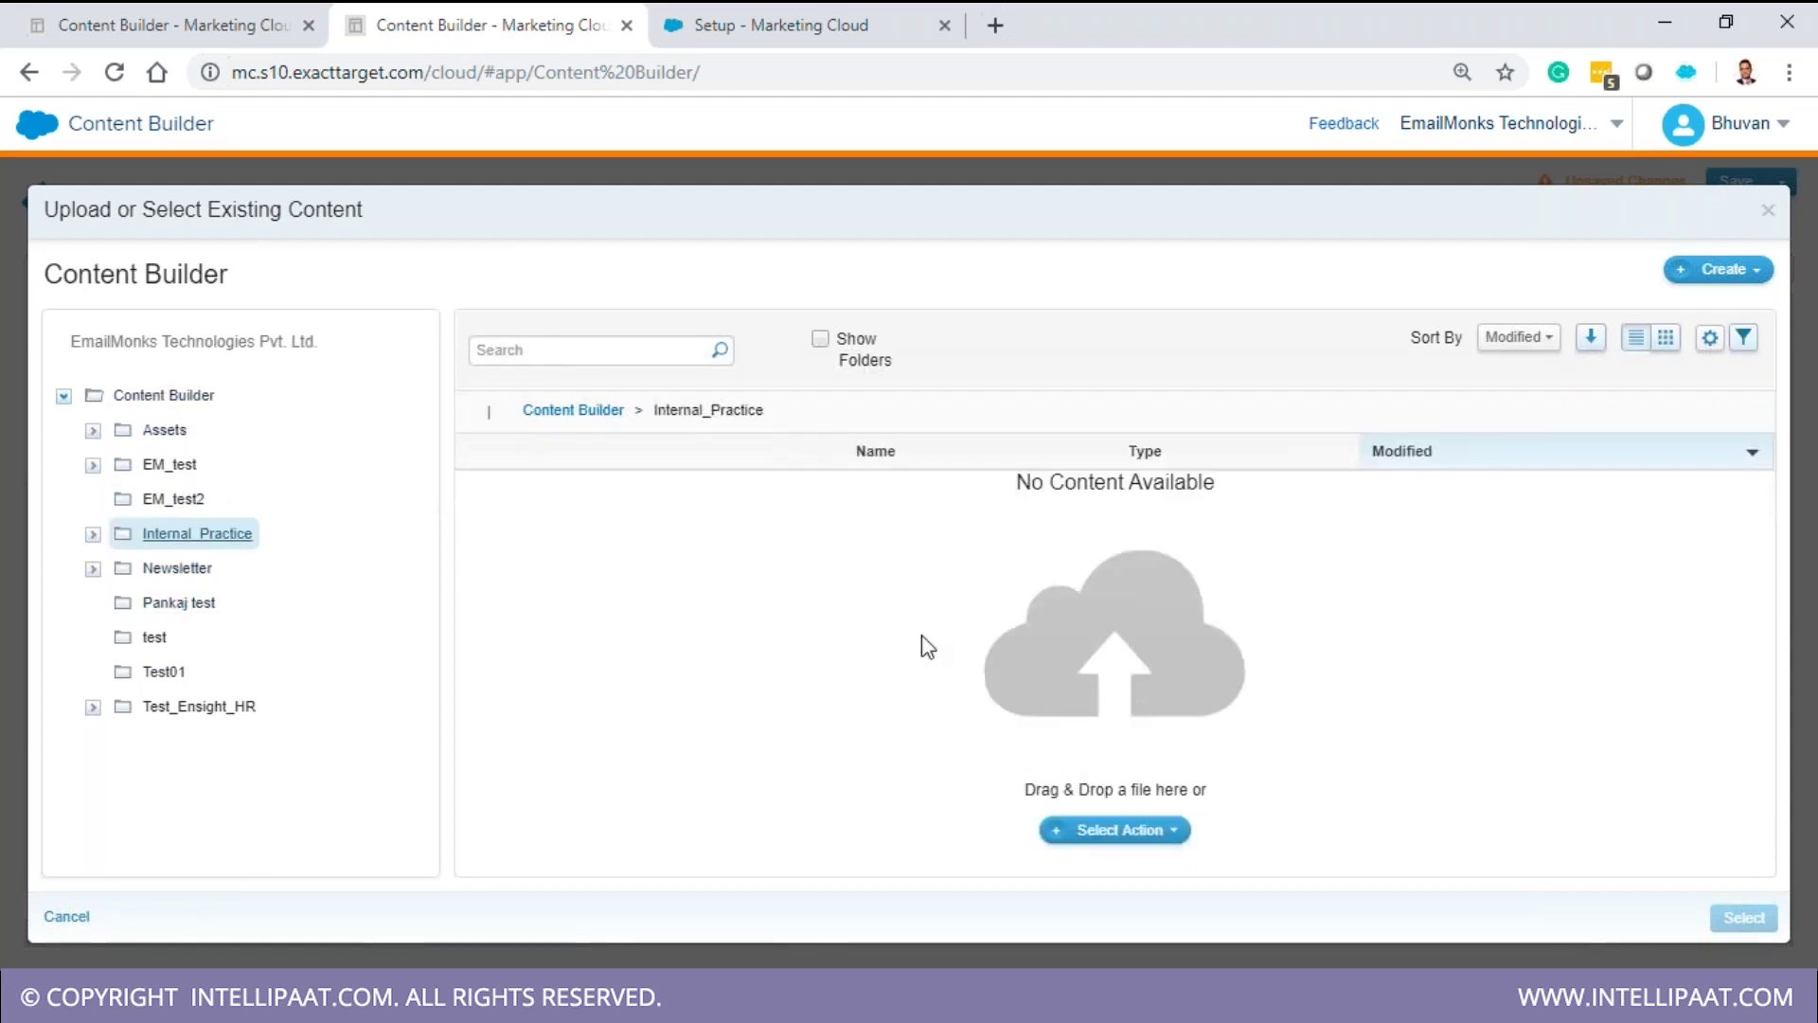
left_click(93, 536)
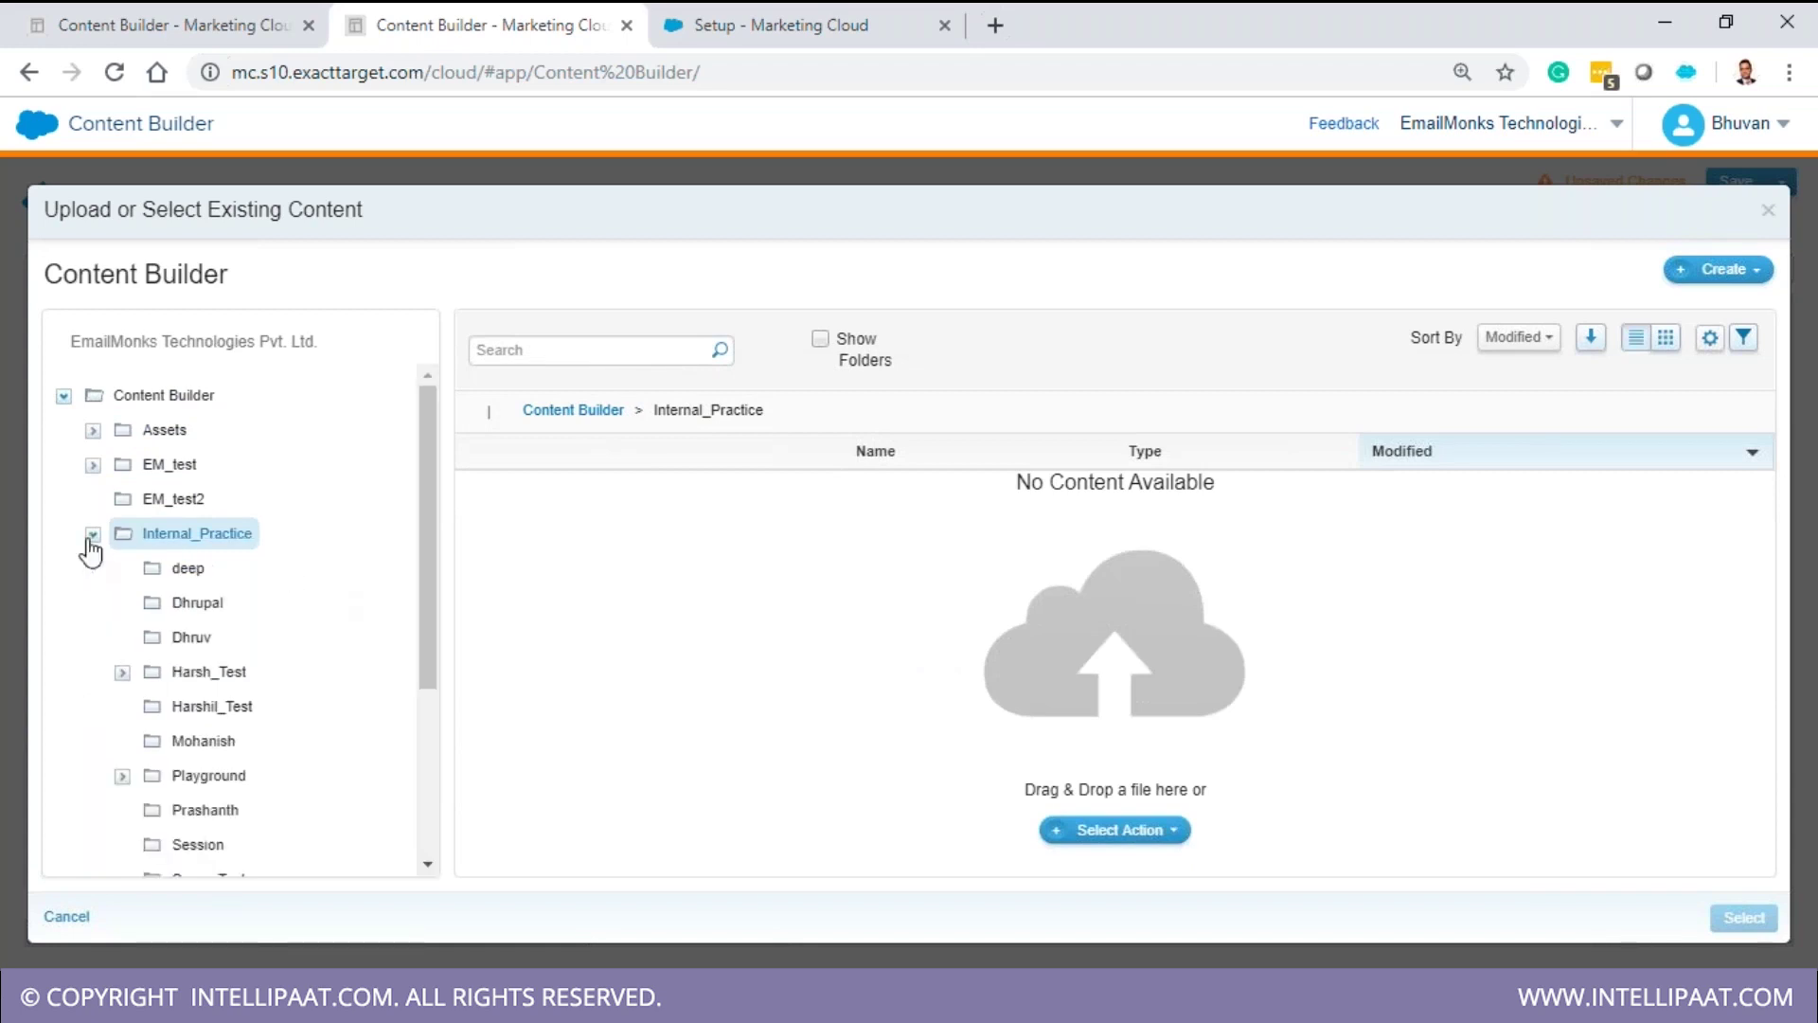
left_click(211, 708)
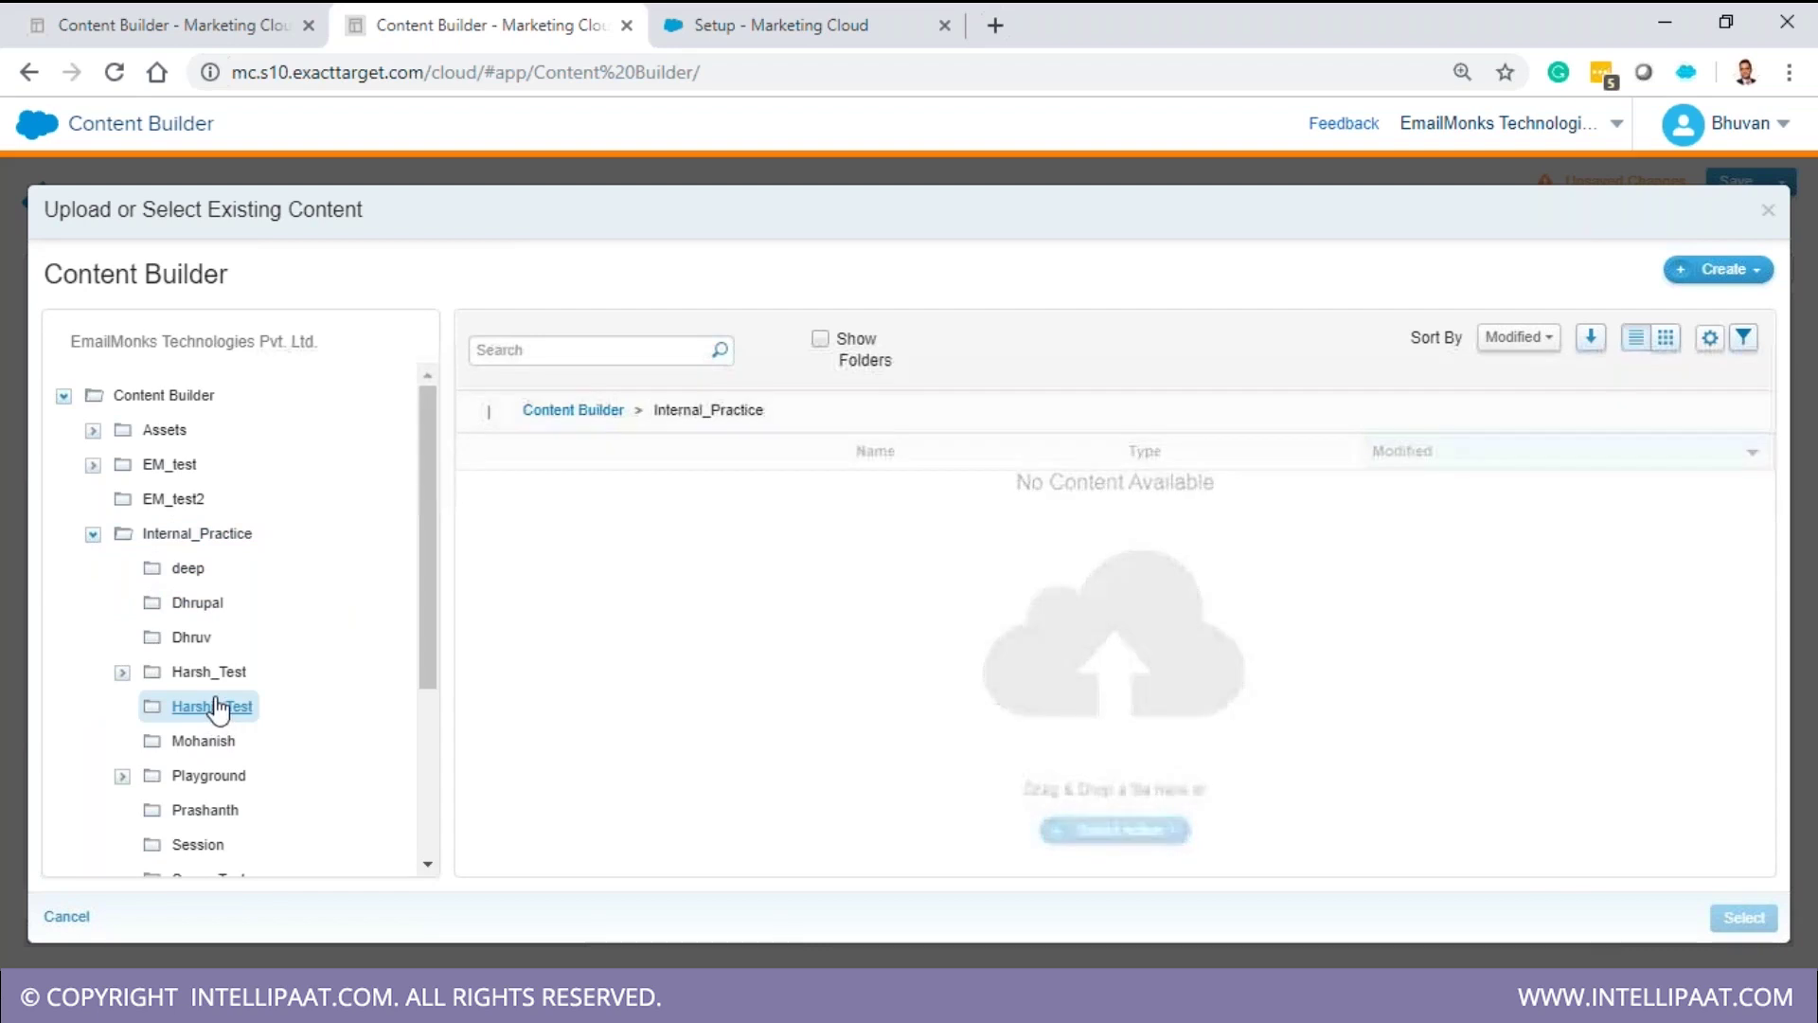
left_click(210, 673)
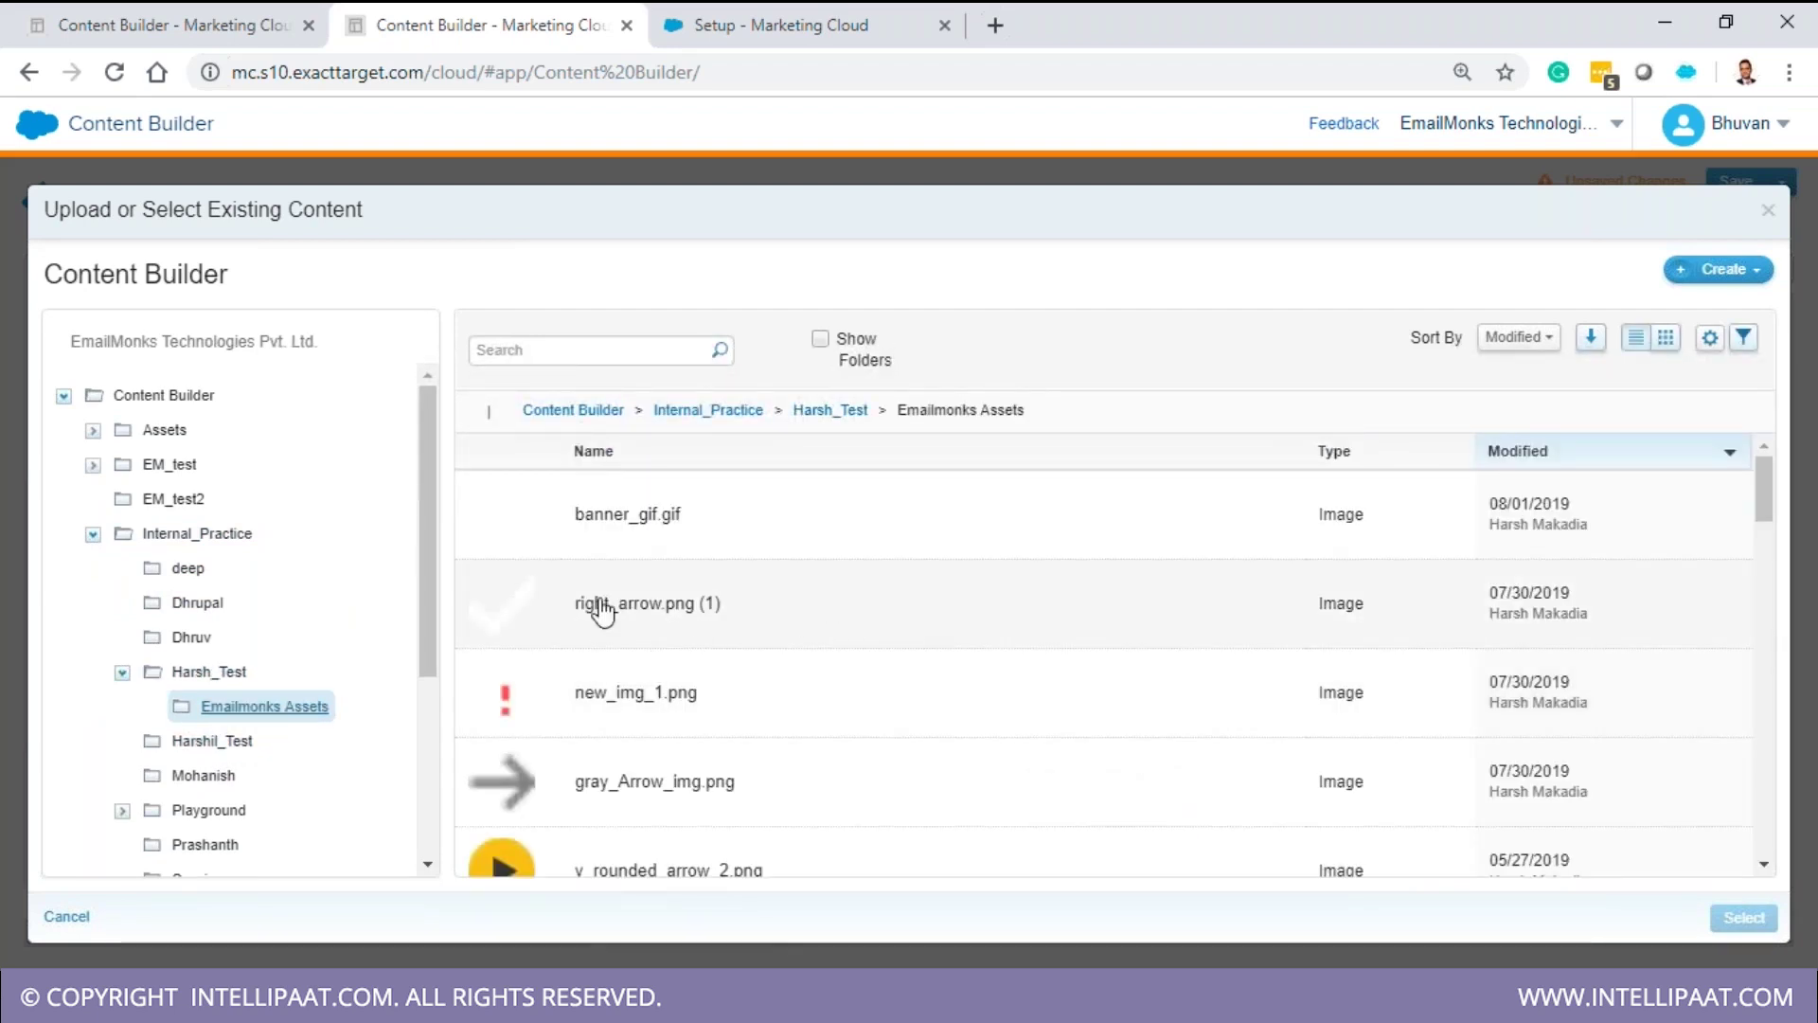
left_click(530, 701)
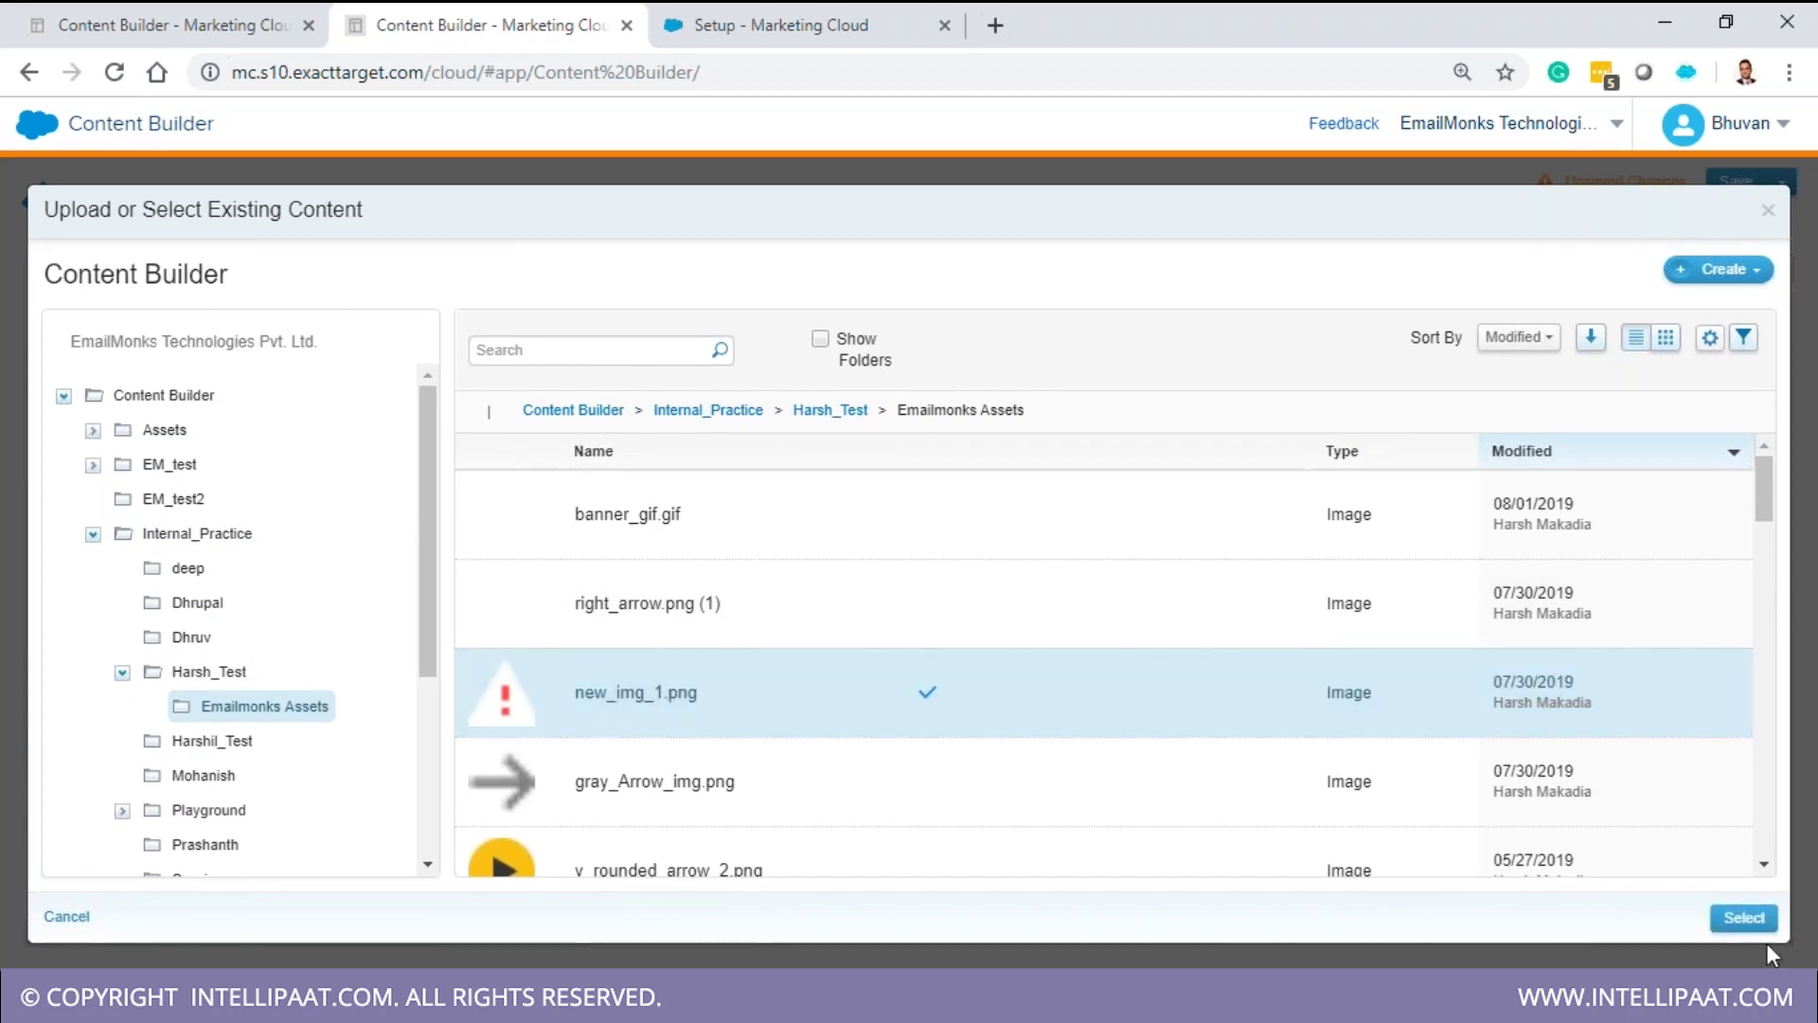
left_click(1747, 919)
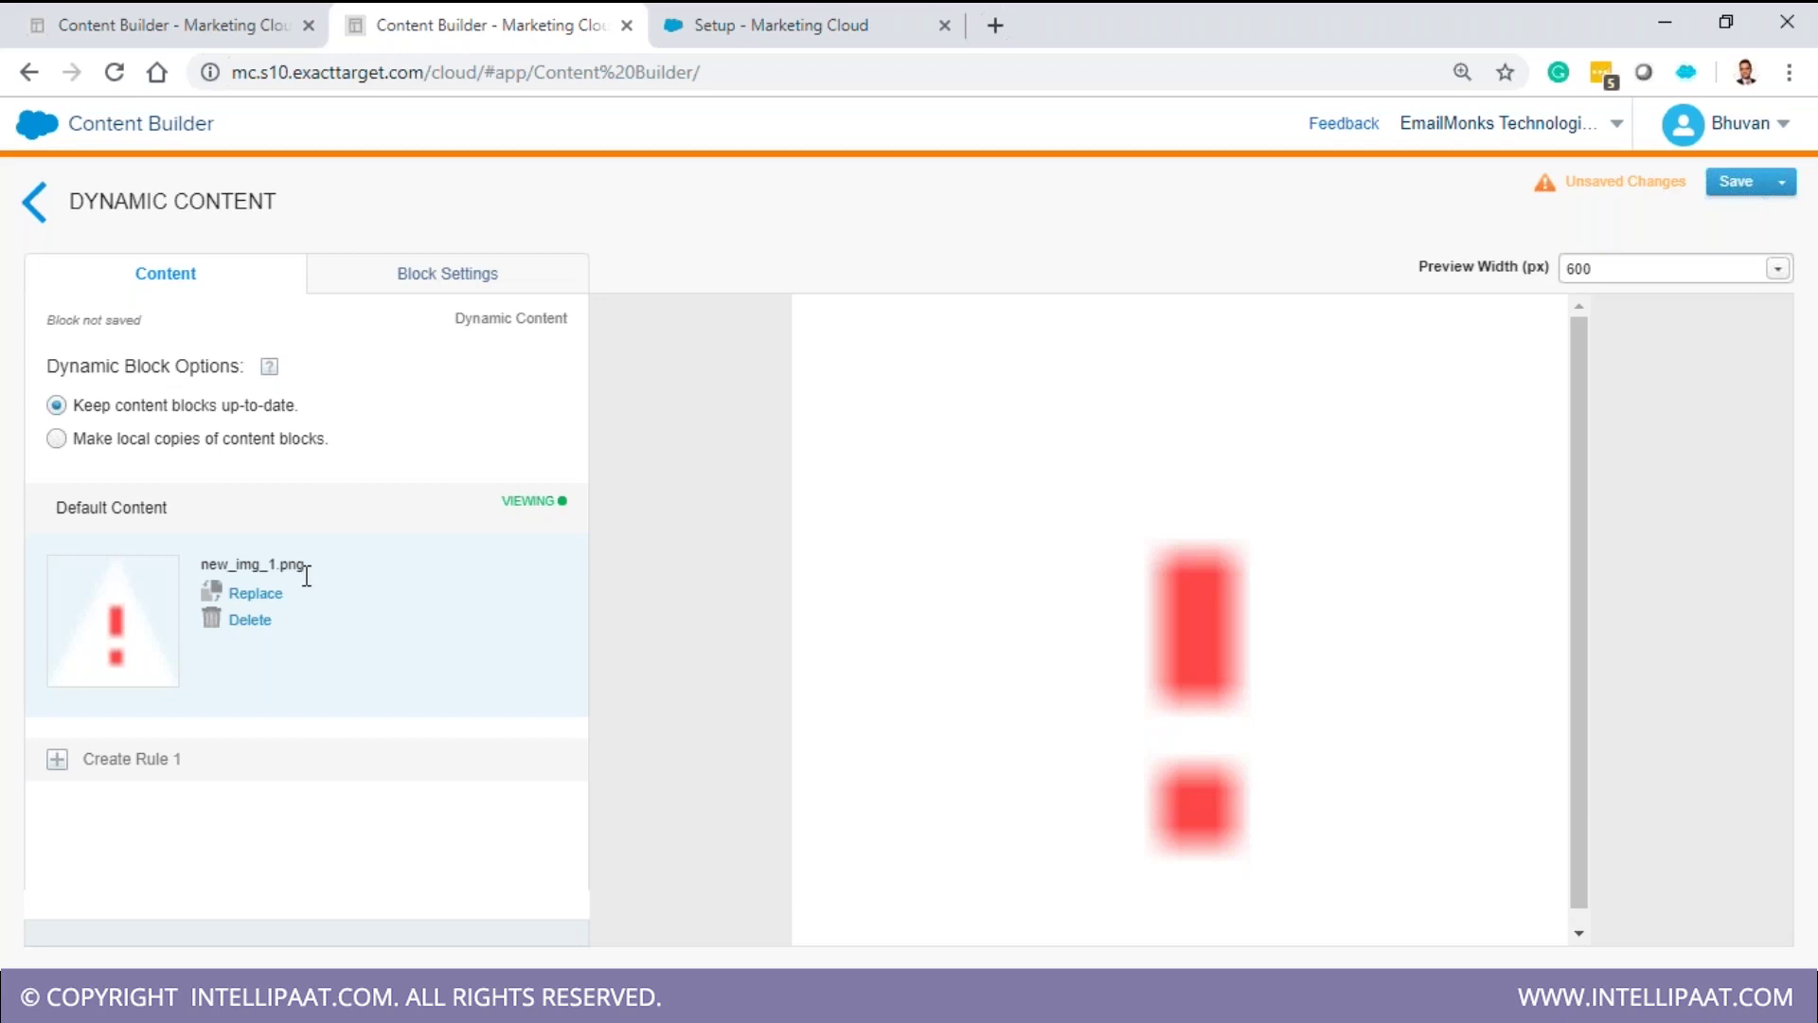
- Create Rule 1 based on a data extension, using the Test data extension as its source
left_click(61, 763)
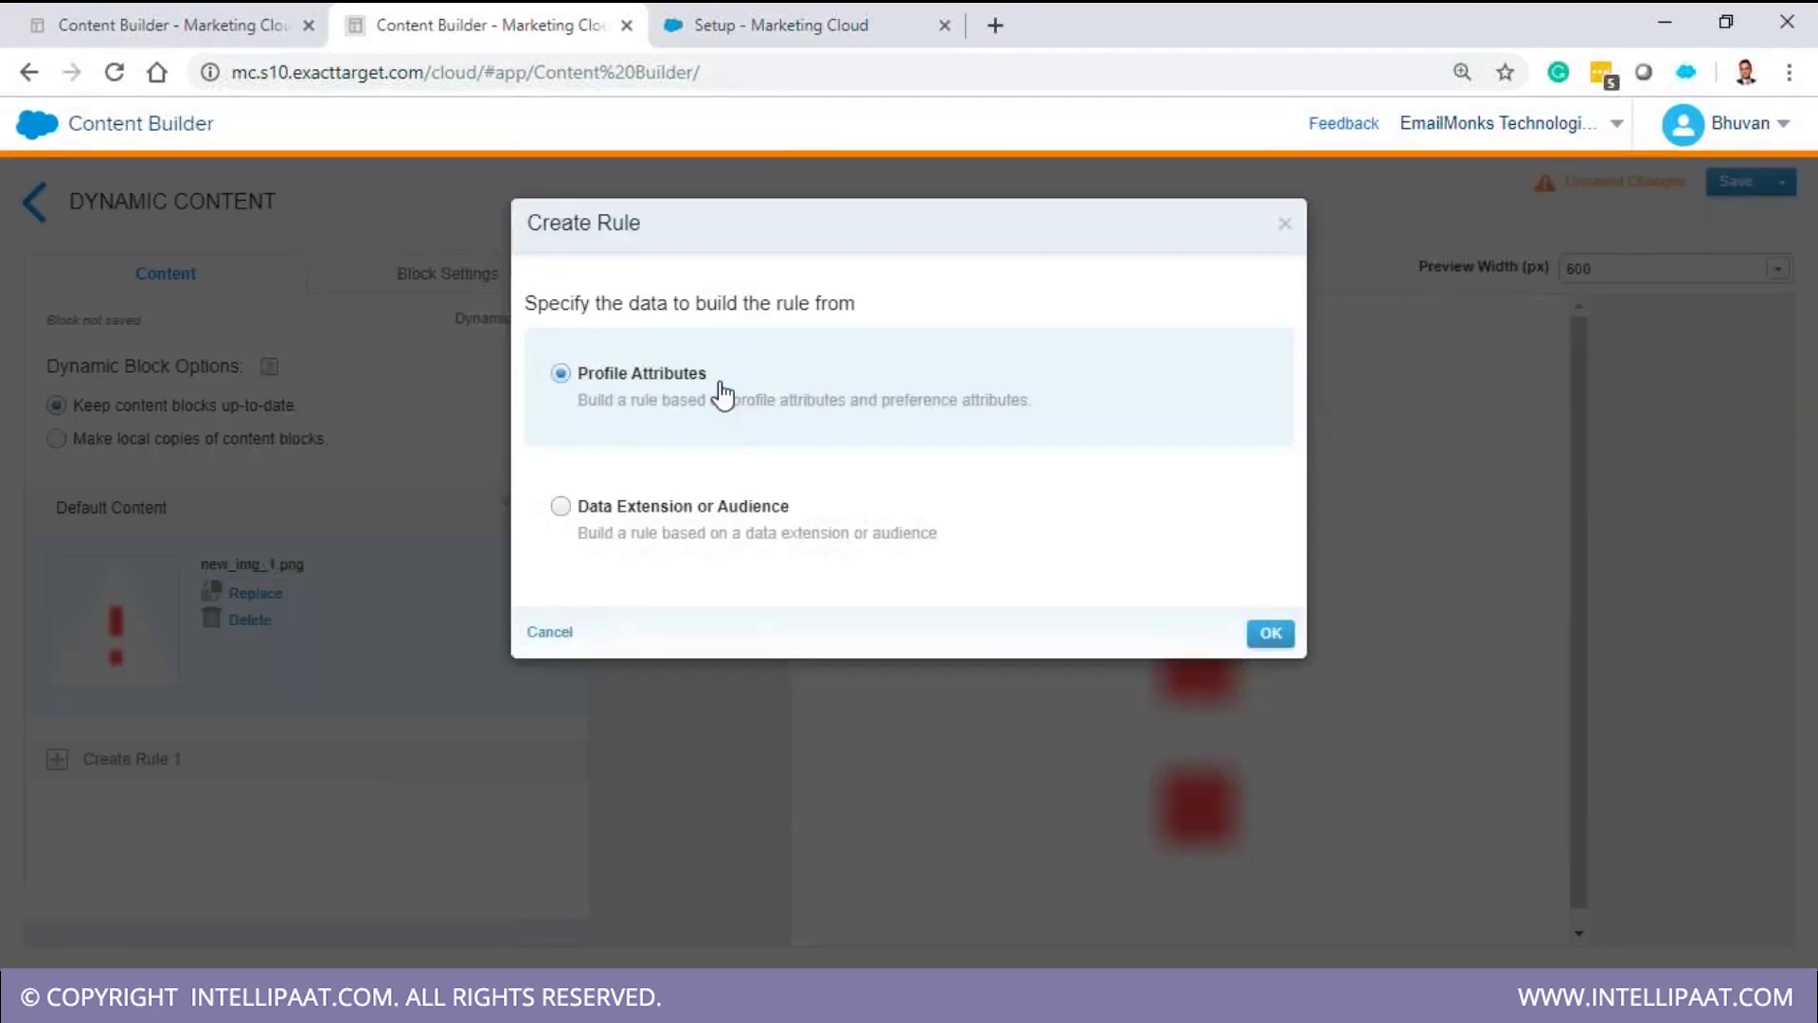
left_click(674, 532)
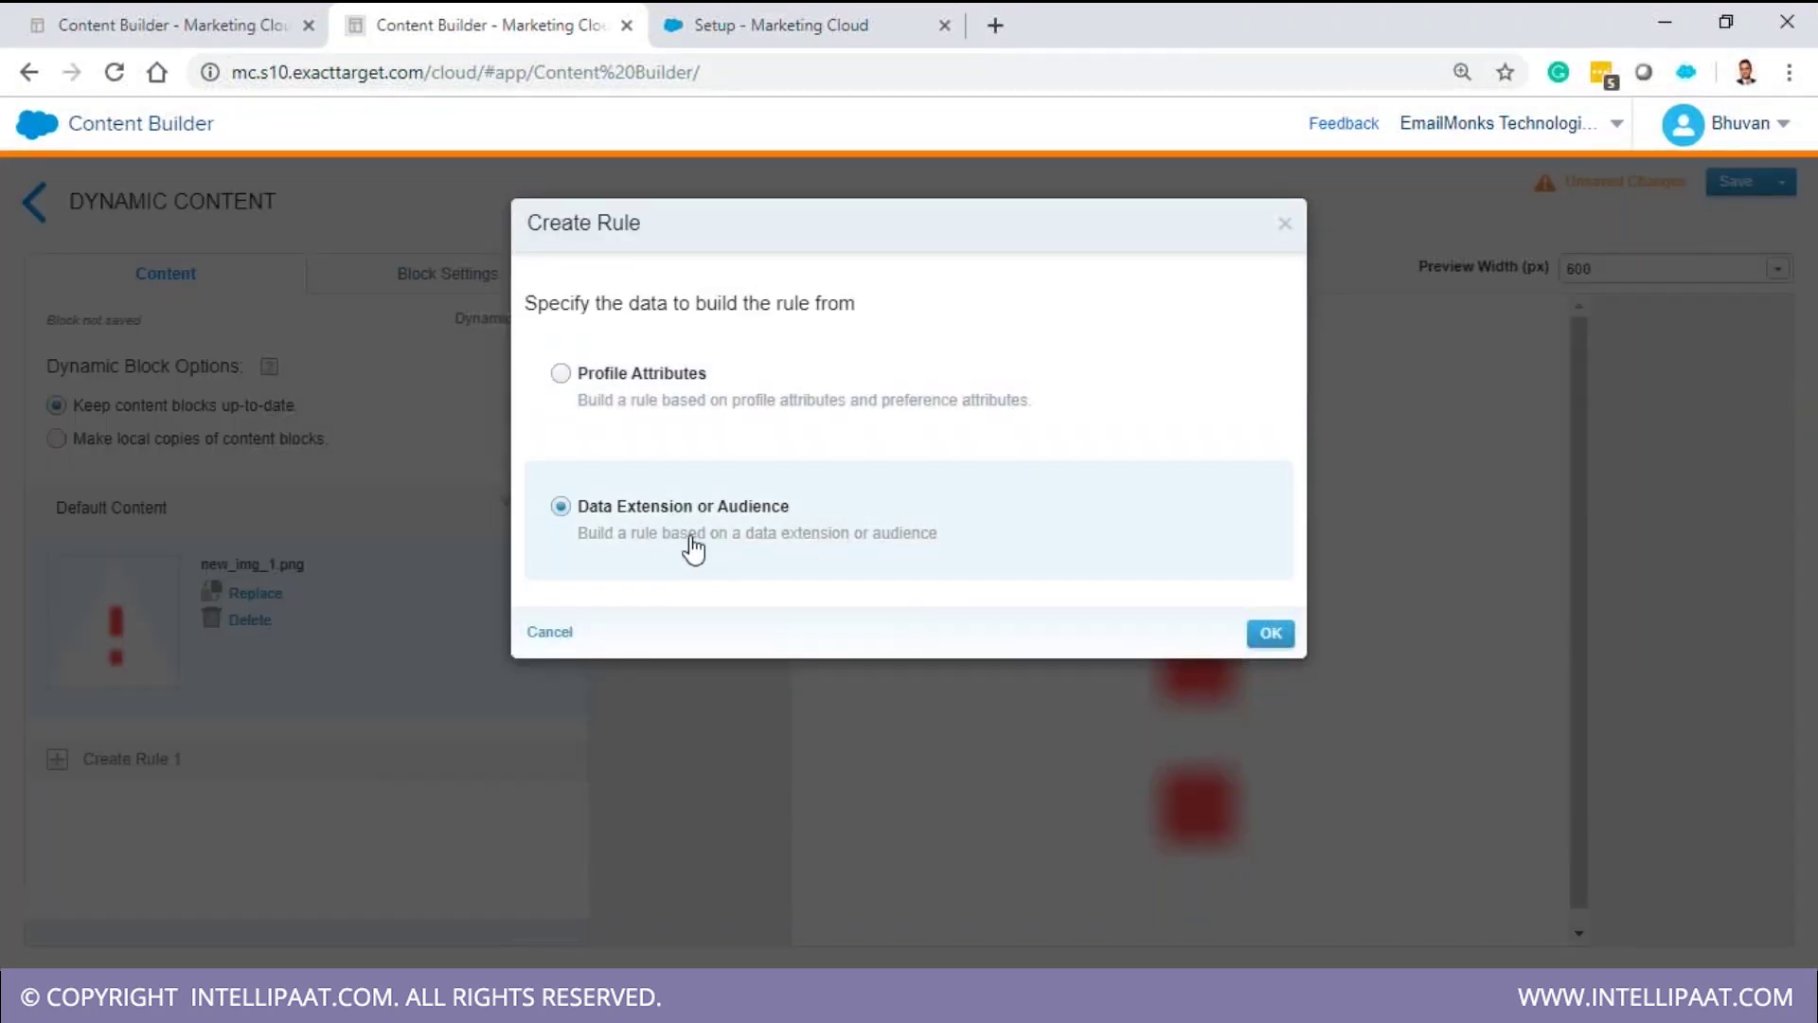
left_click(1271, 633)
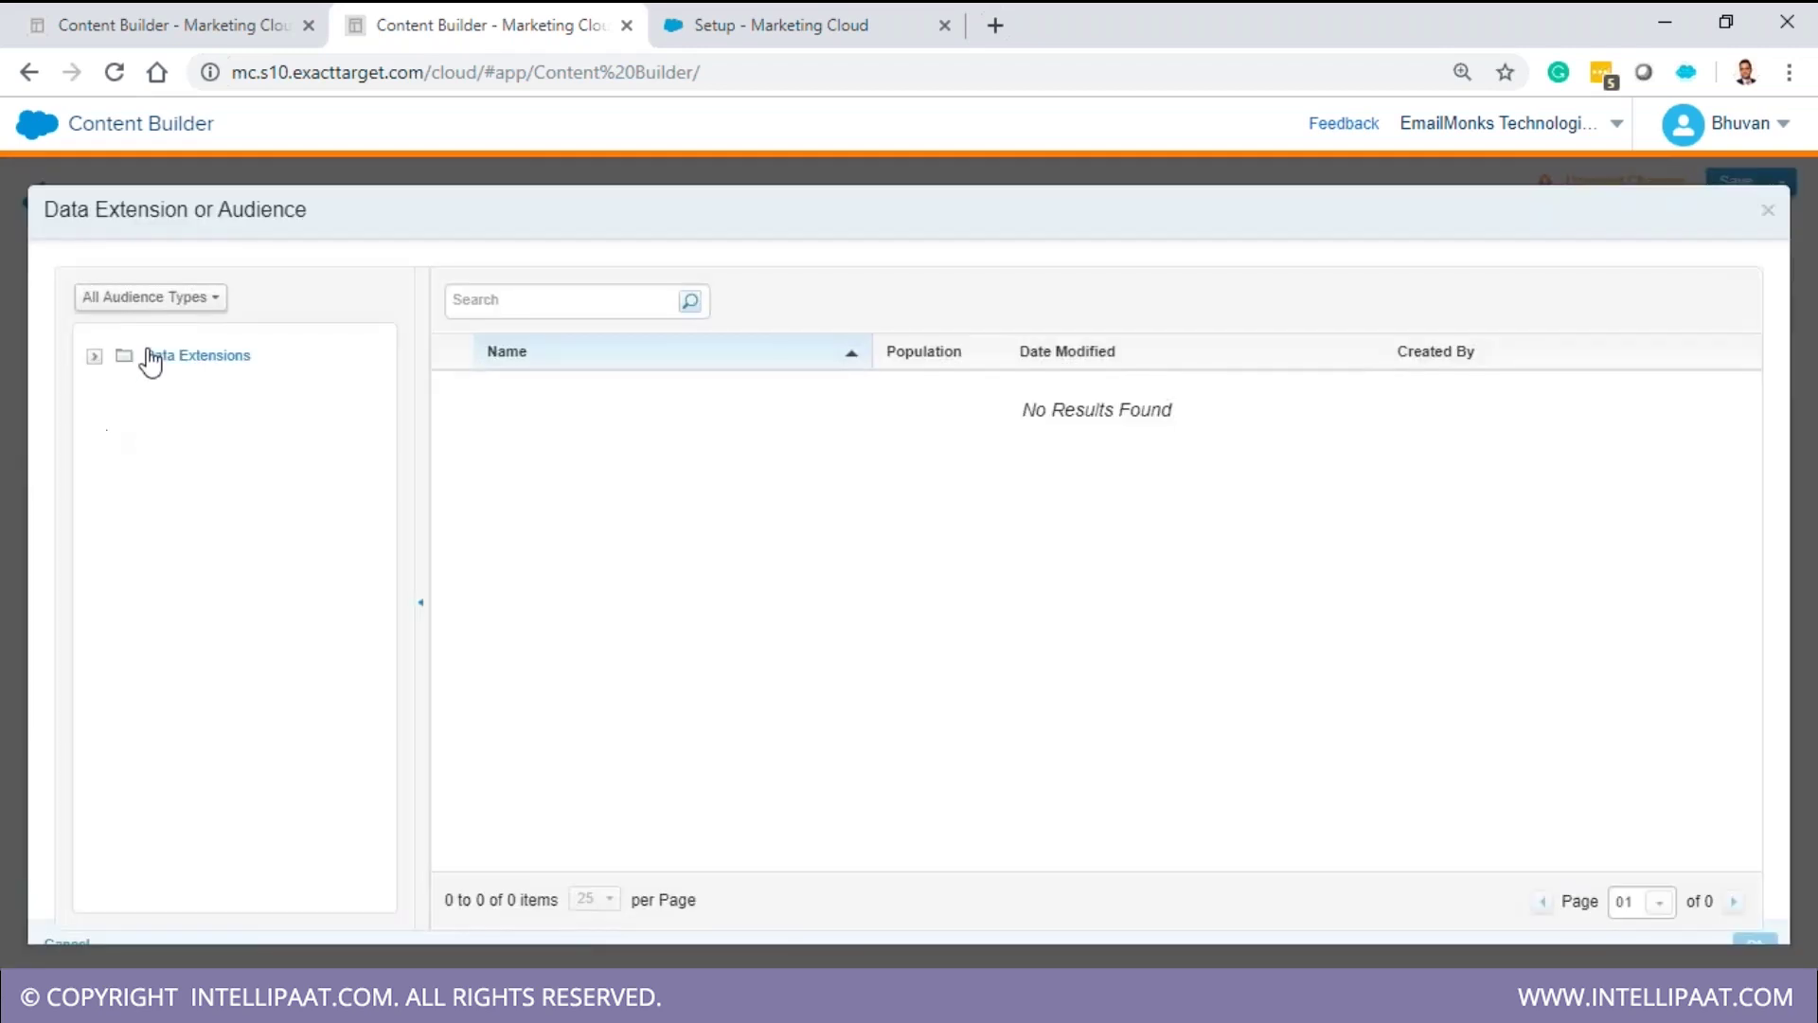
left_click(93, 357)
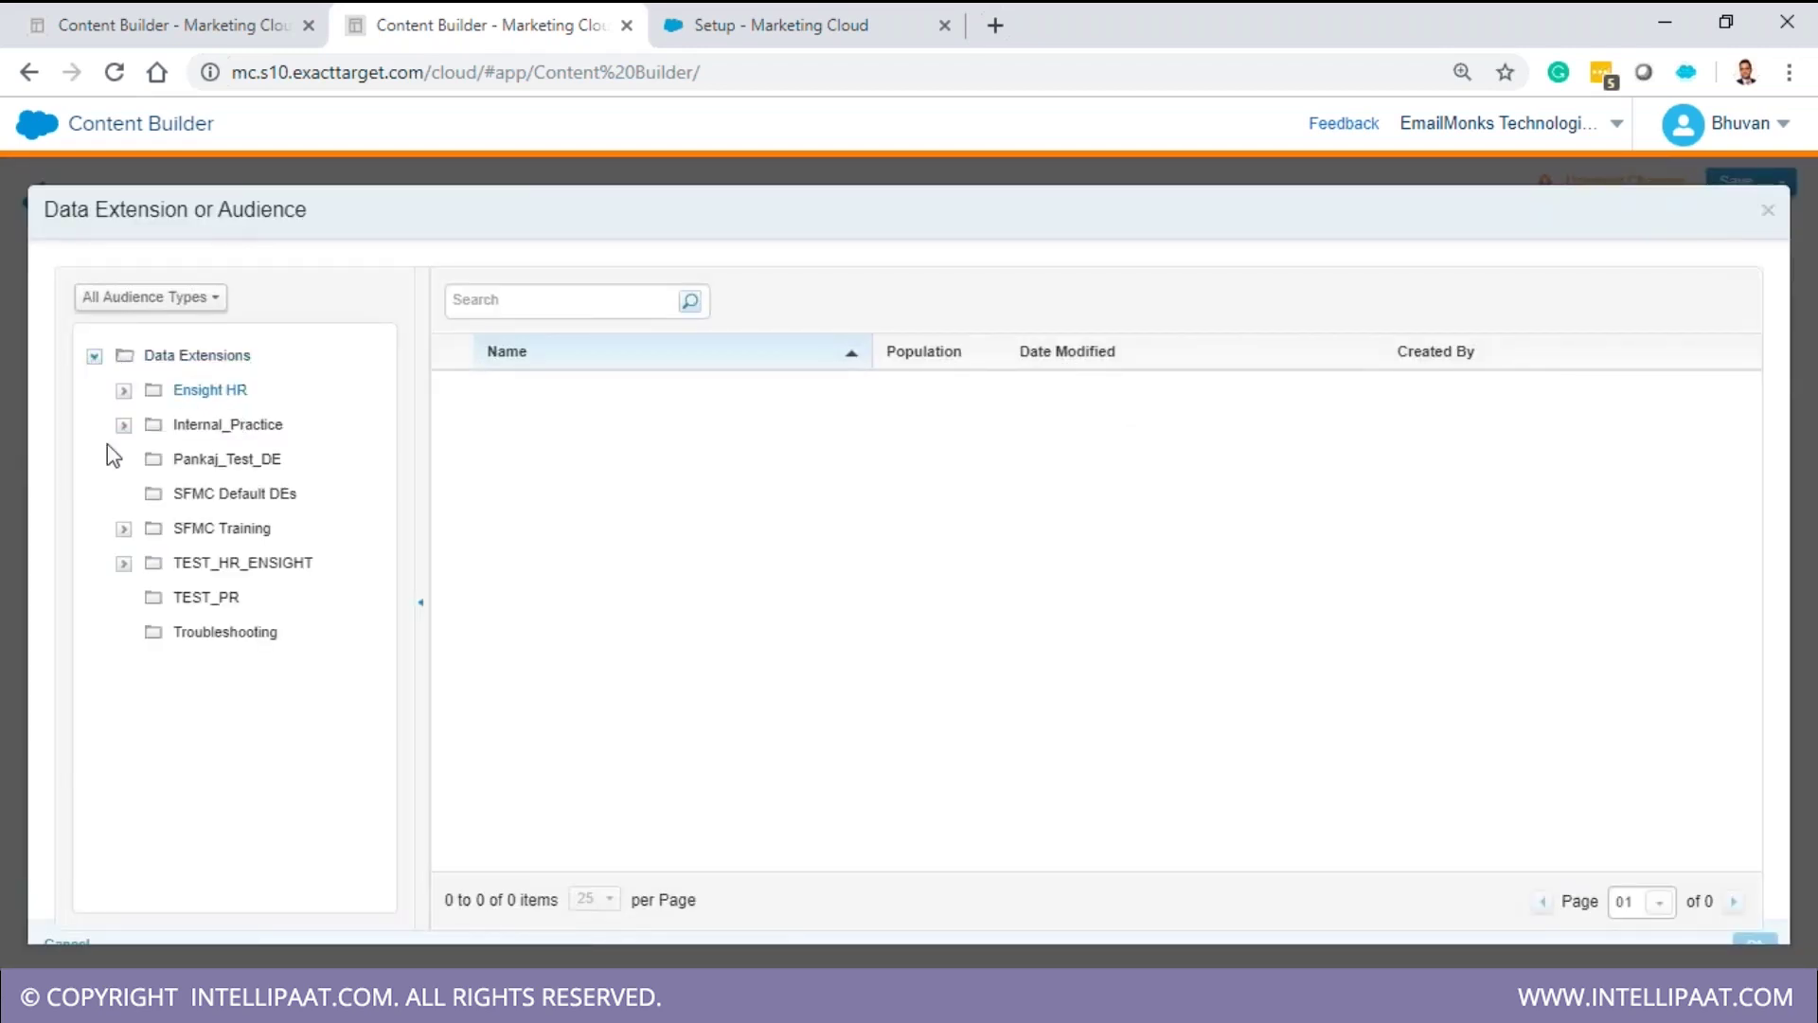
left_click(199, 458)
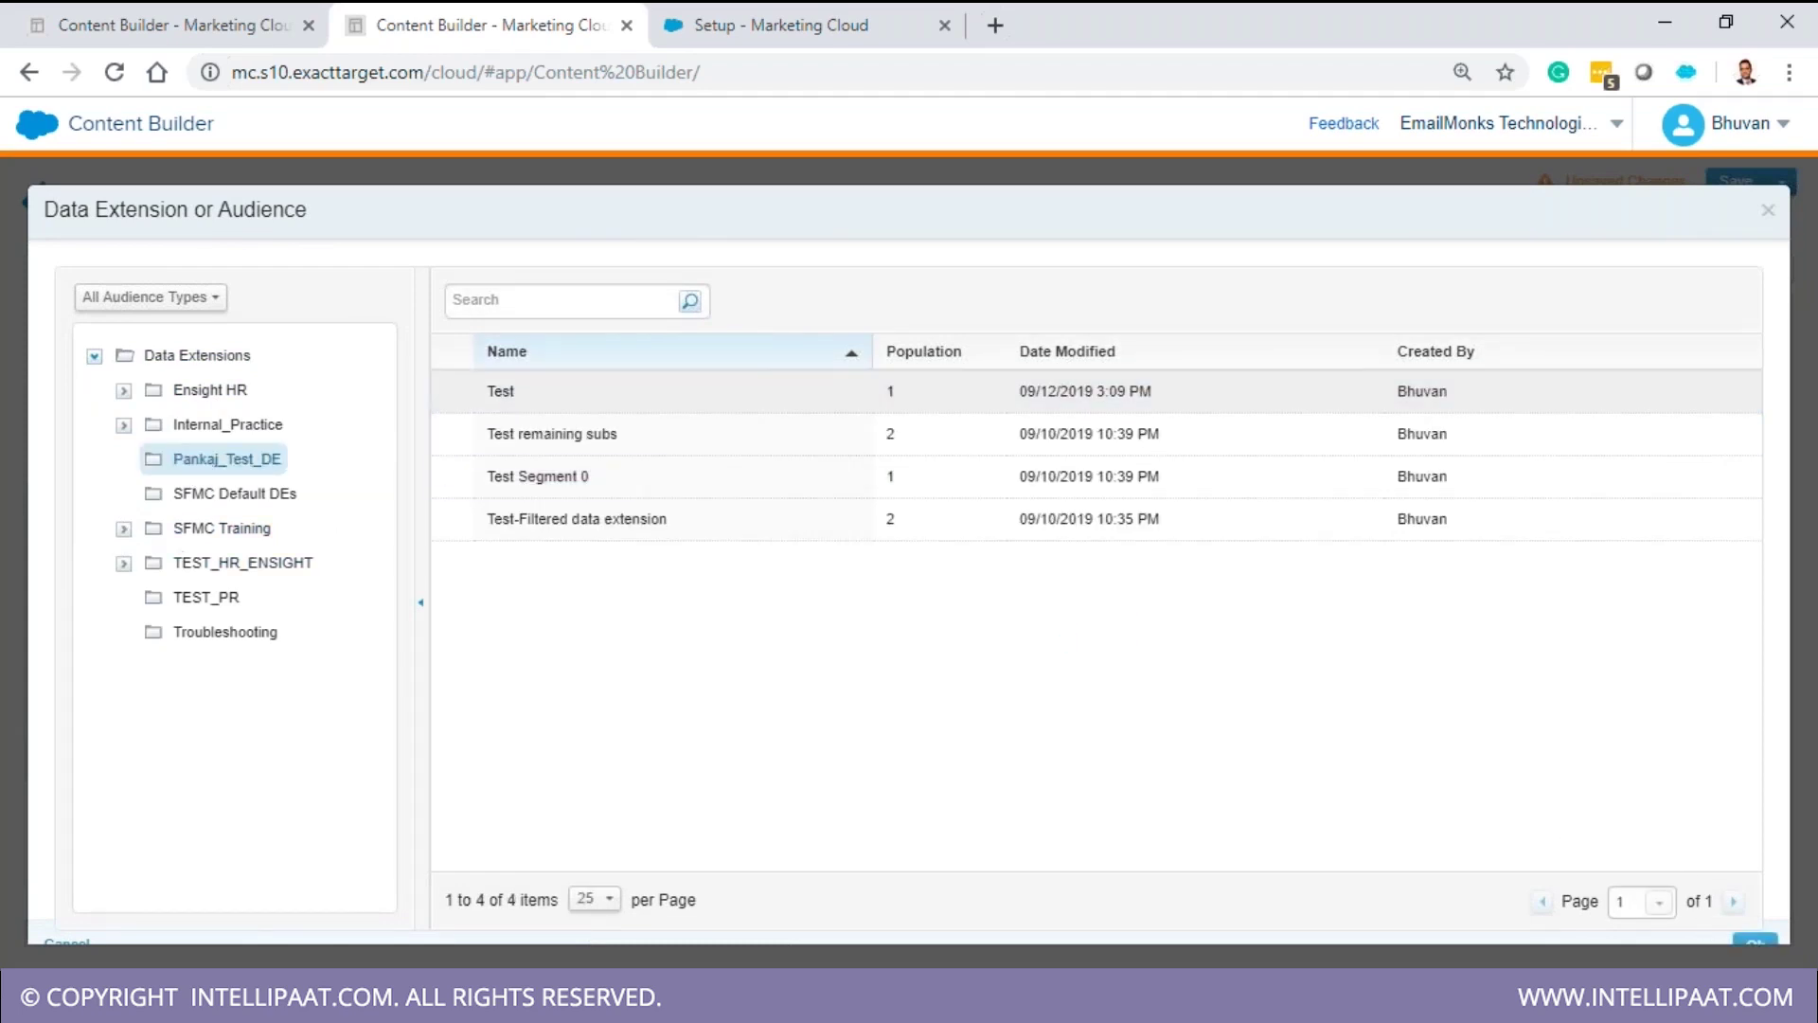
left_click(1755, 942)
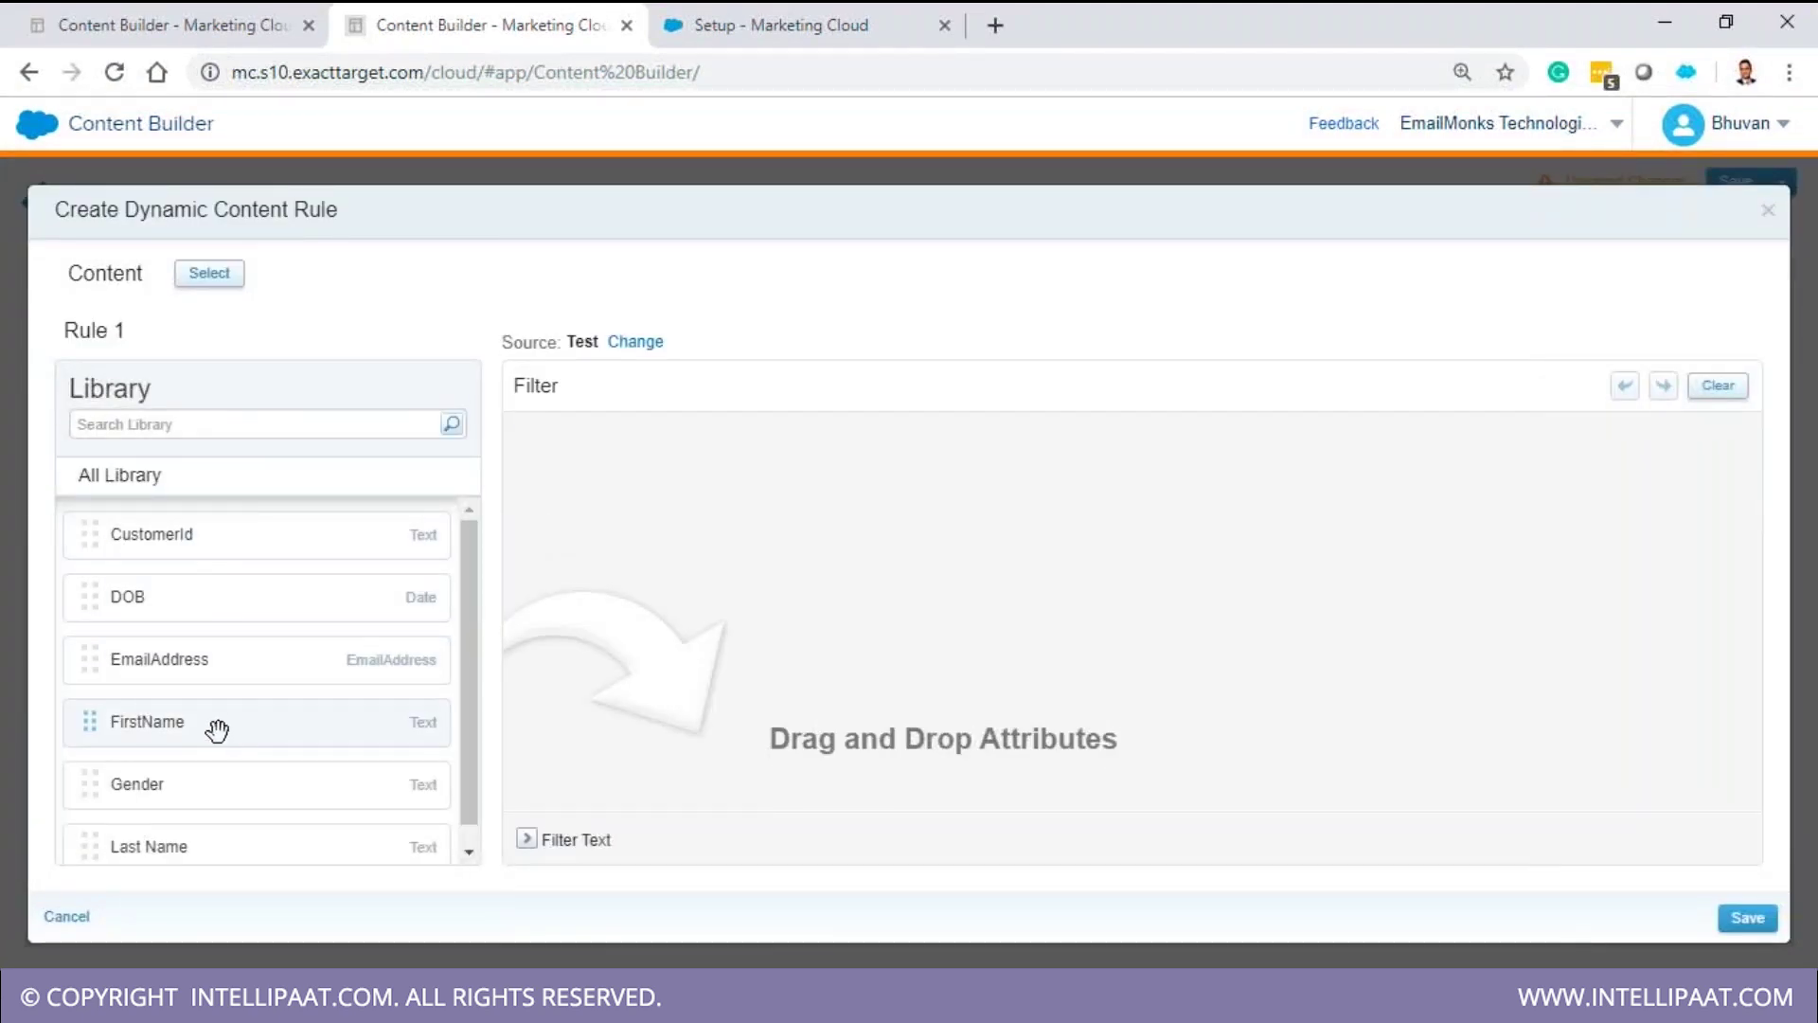
- Add a Gender attribute filter to Rule 1 with the condition is equal to Male, and try to save the rule
left_click_drag(229, 787, 975, 439)
left_click(927, 459)
type("male")
key("BackSpace")
key("BackSpace")
key("BackSpace")
type("sl")
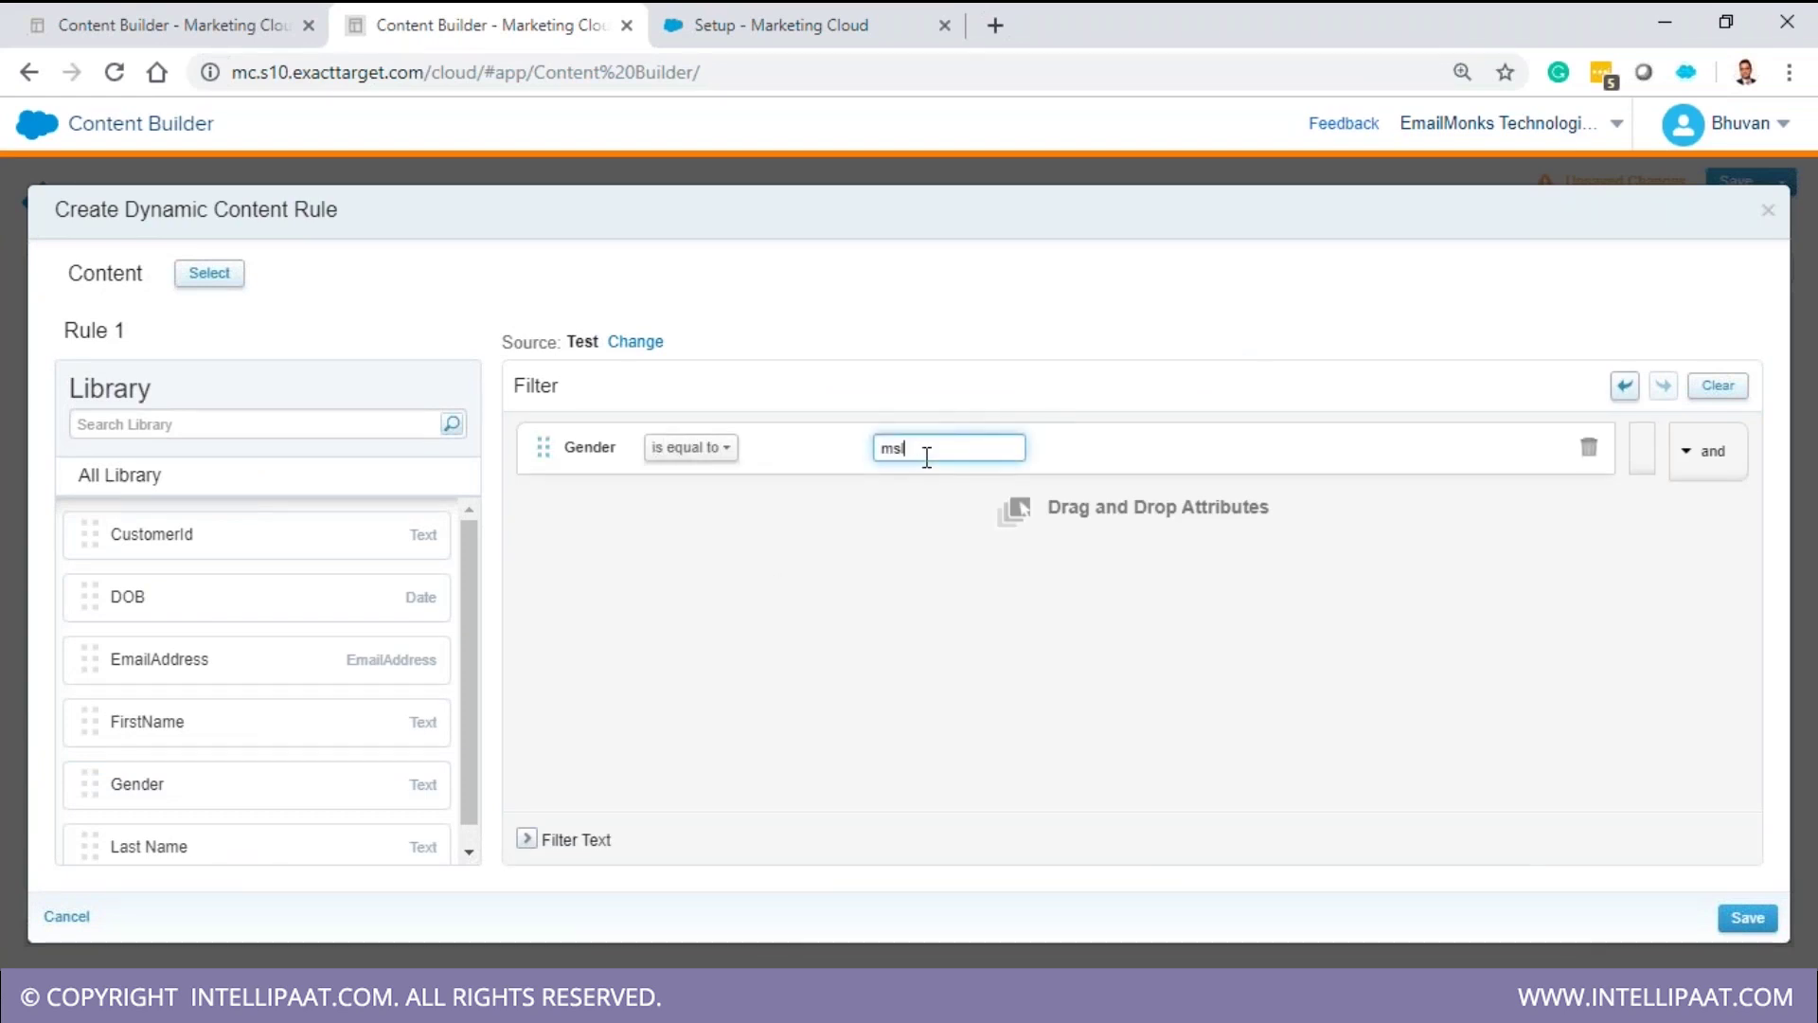
key("BackSpace")
key("BackSpace")
type("Male")
left_click(1743, 928)
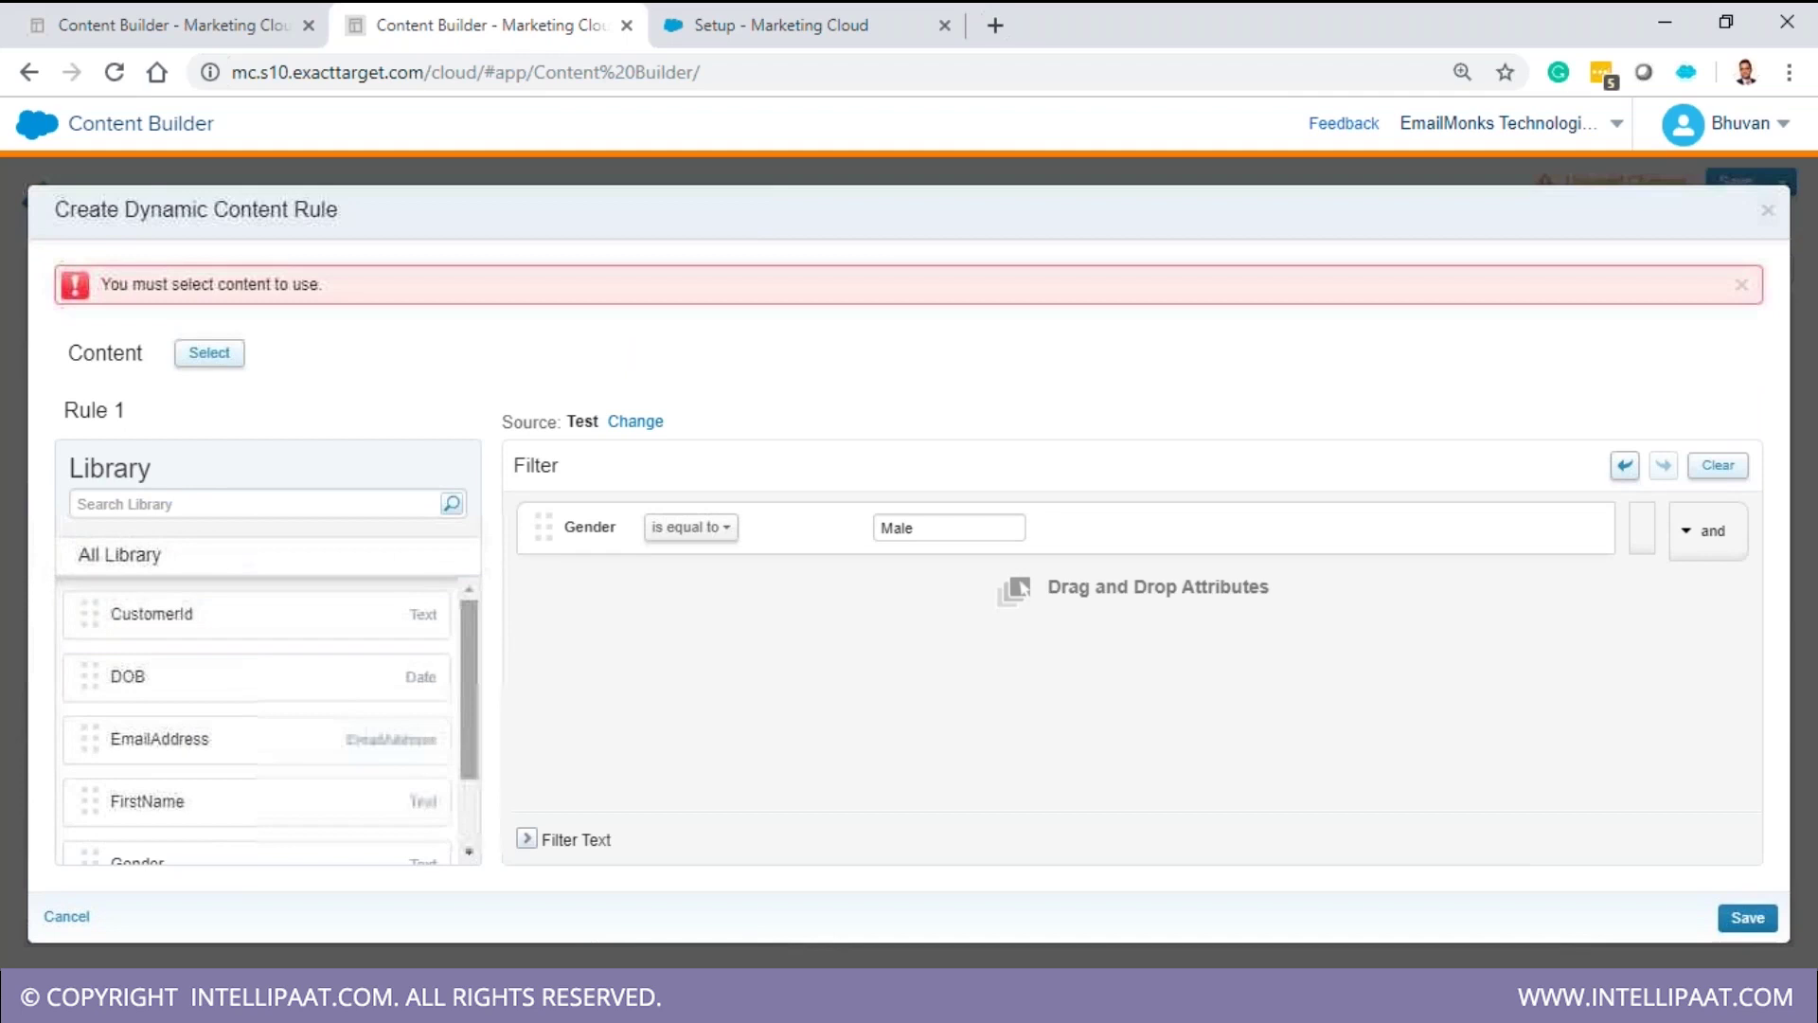
- Assign gray_Arrow_img.png from the Emailmonks Assets folder as Rule 1's content and save the rule
left_click(203, 358)
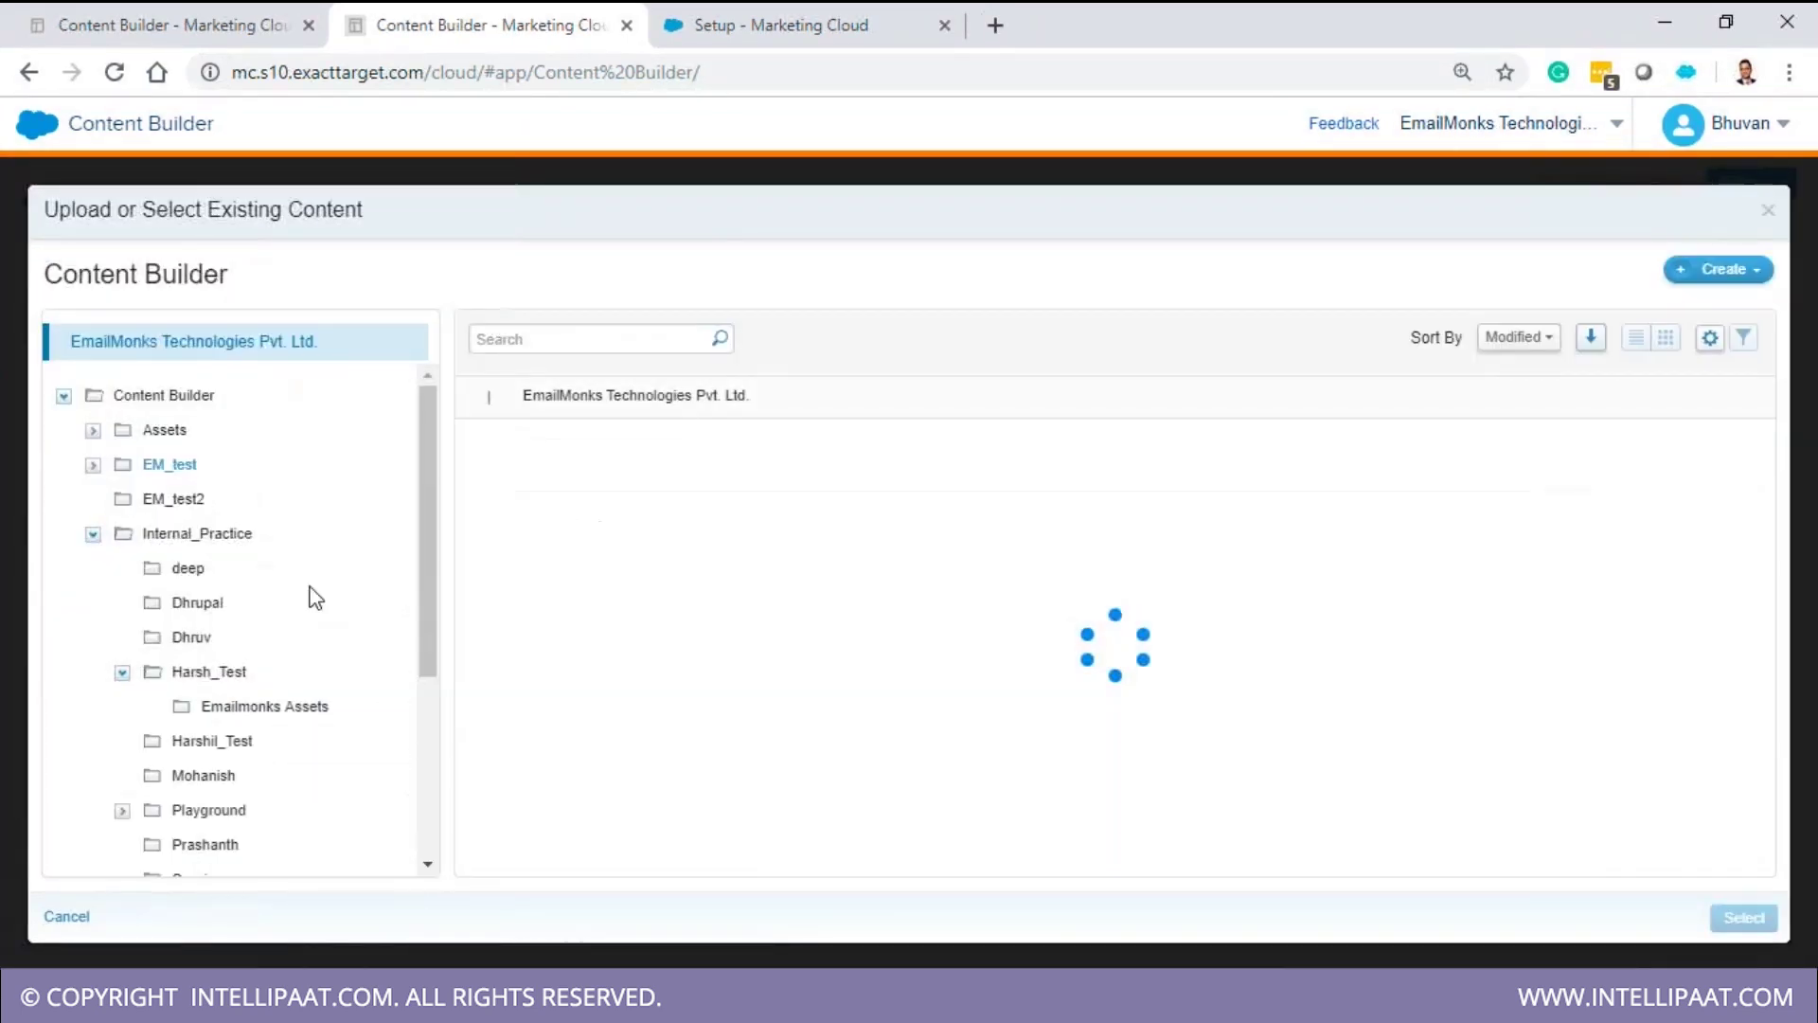
left_click(265, 573)
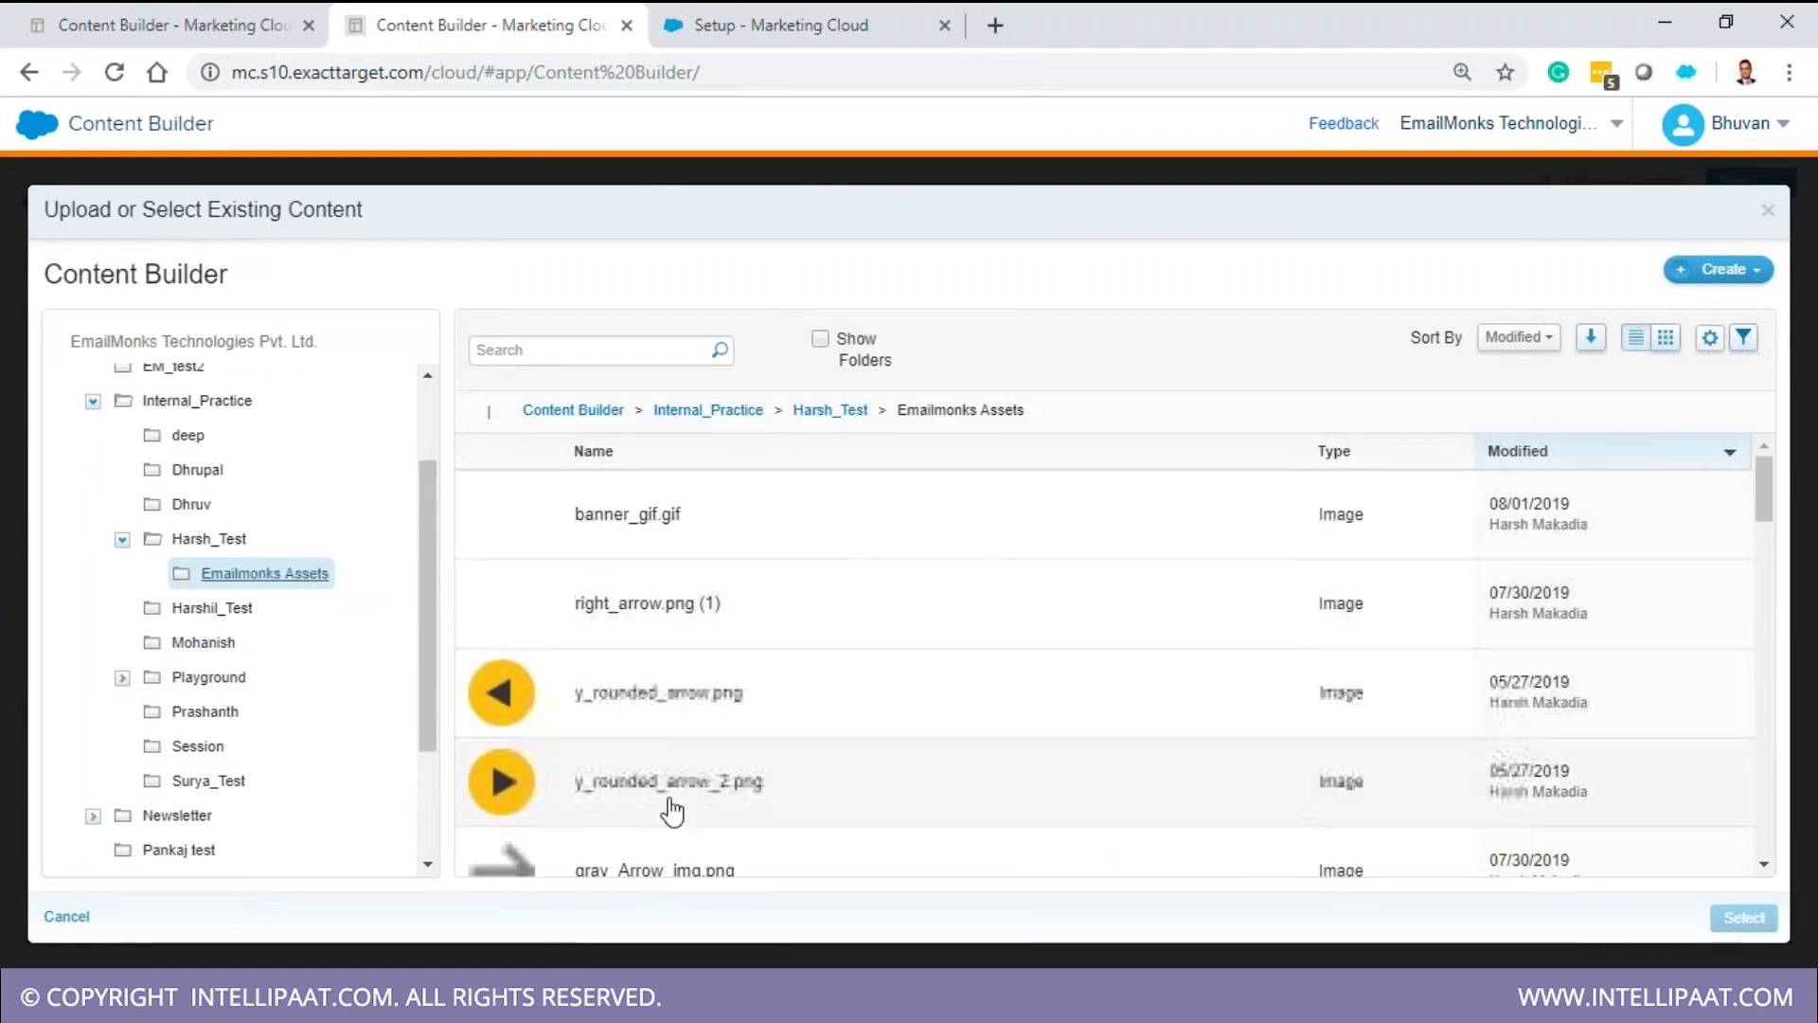
scroll(670, 811, "down", 2)
double_click(1429, 730)
left_click(1748, 918)
scroll(284, 616, "down", 2)
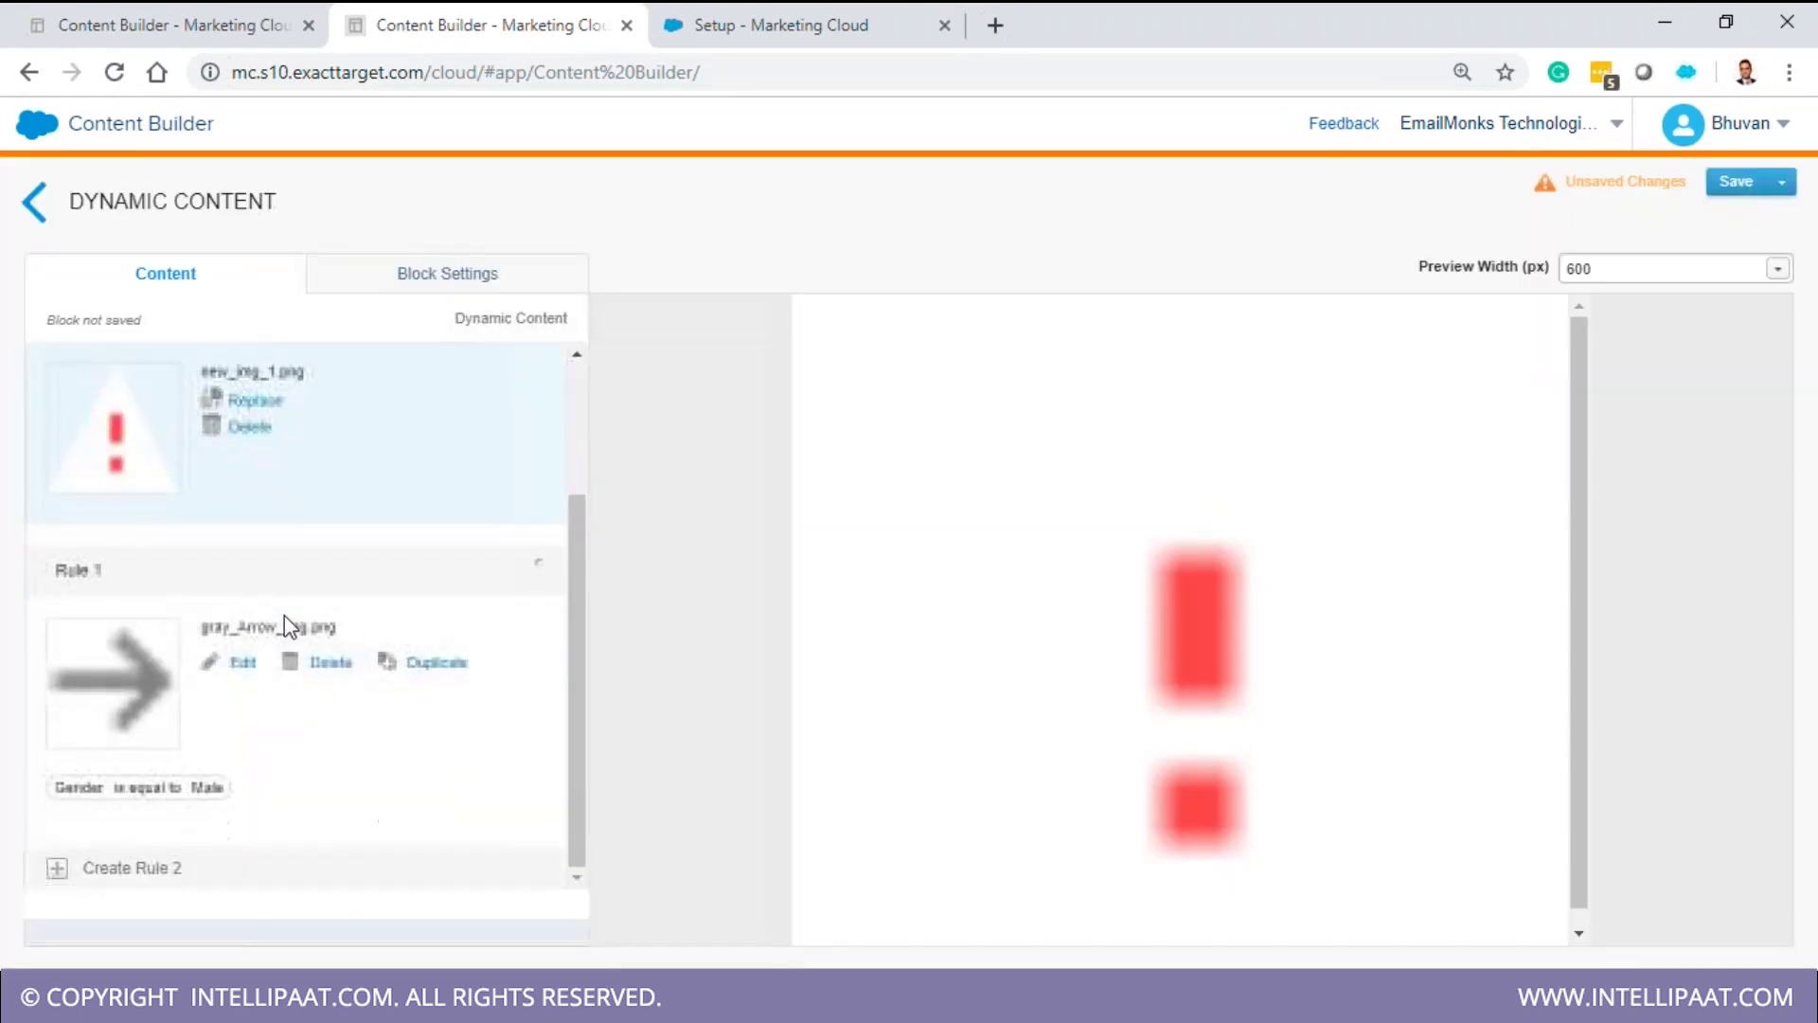
- Open a second rule for the dynamic content block and close it without saving
left_click(195, 876)
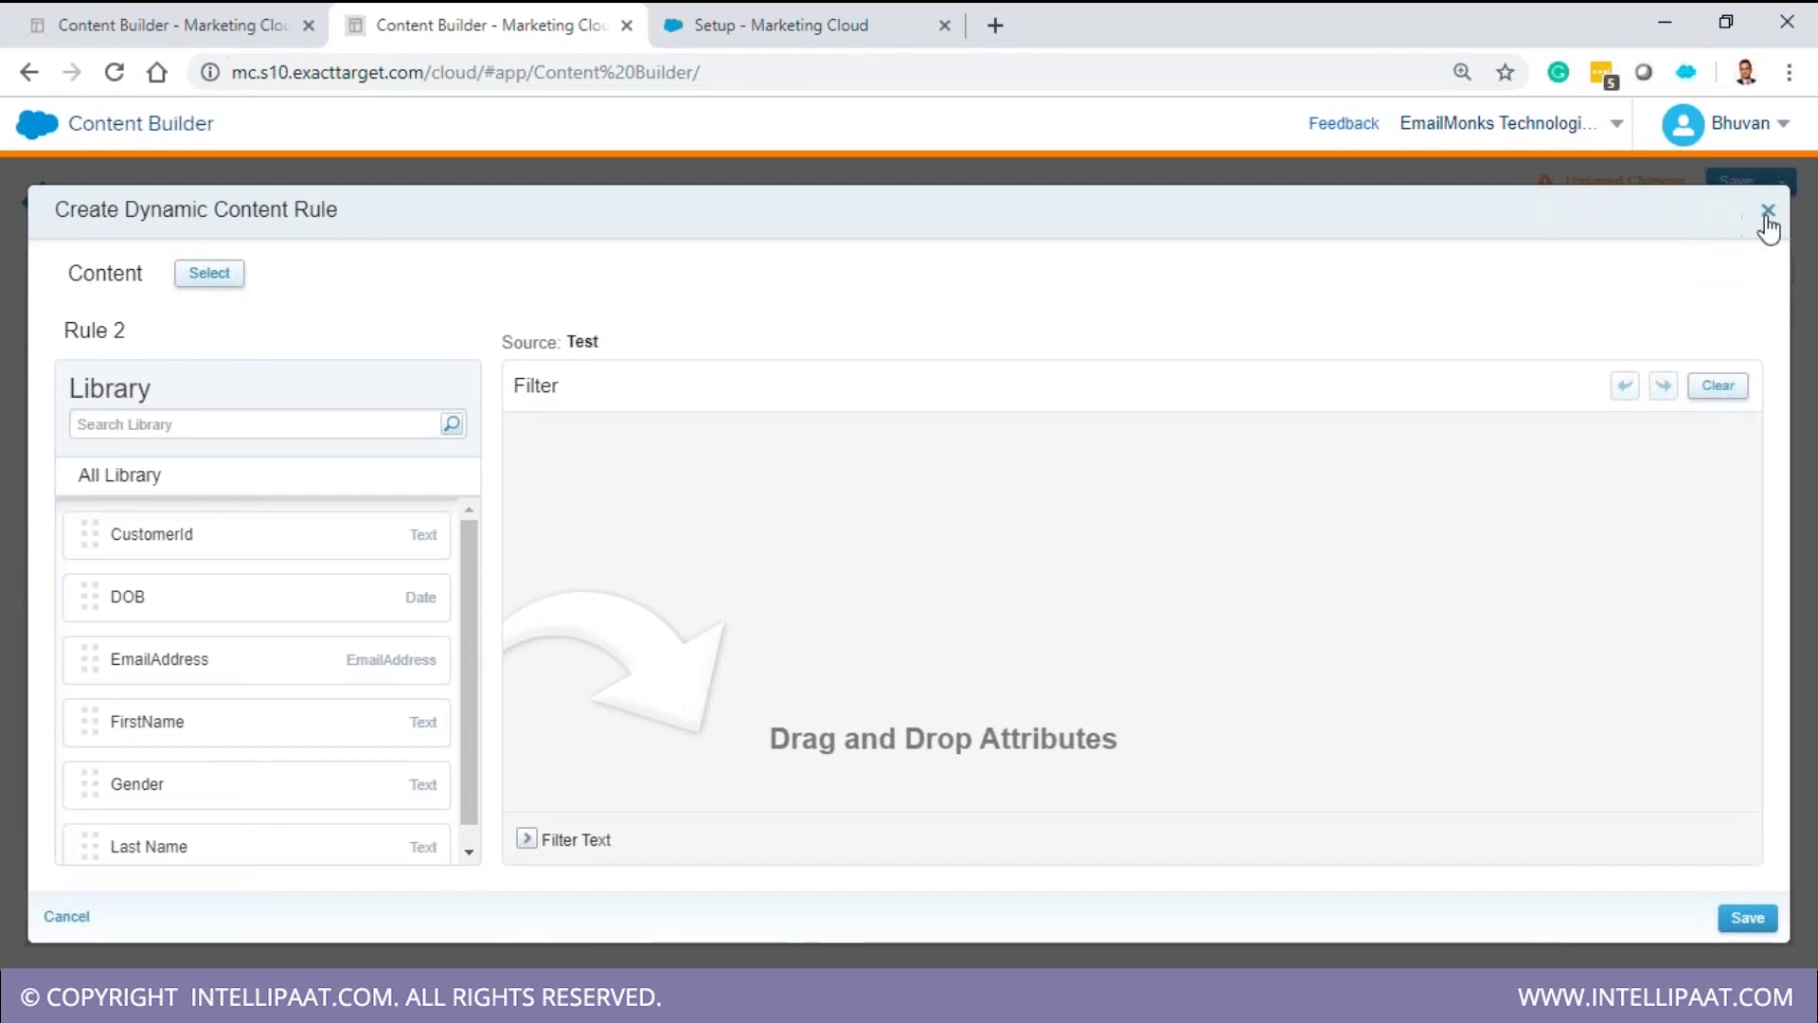
left_click(1767, 211)
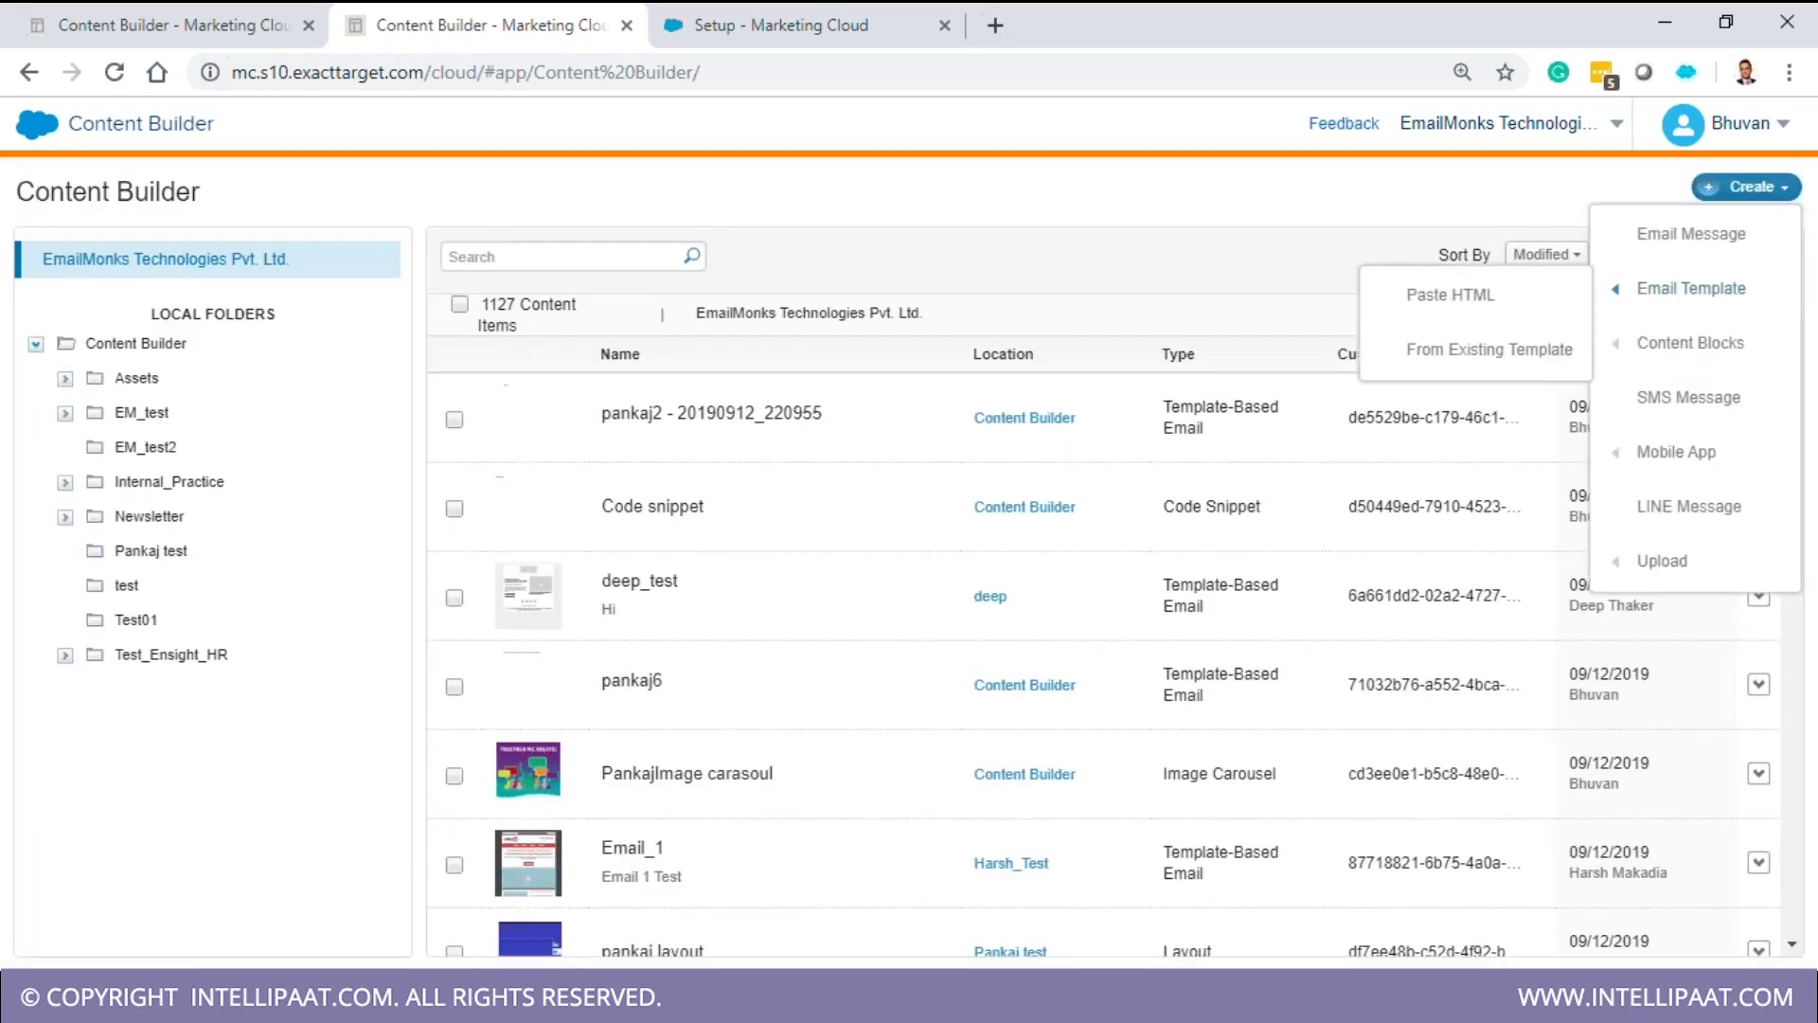
- Start a new Enhanced Dynamic Content block and open the selection of existing content maps
mouse_move(1691, 343)
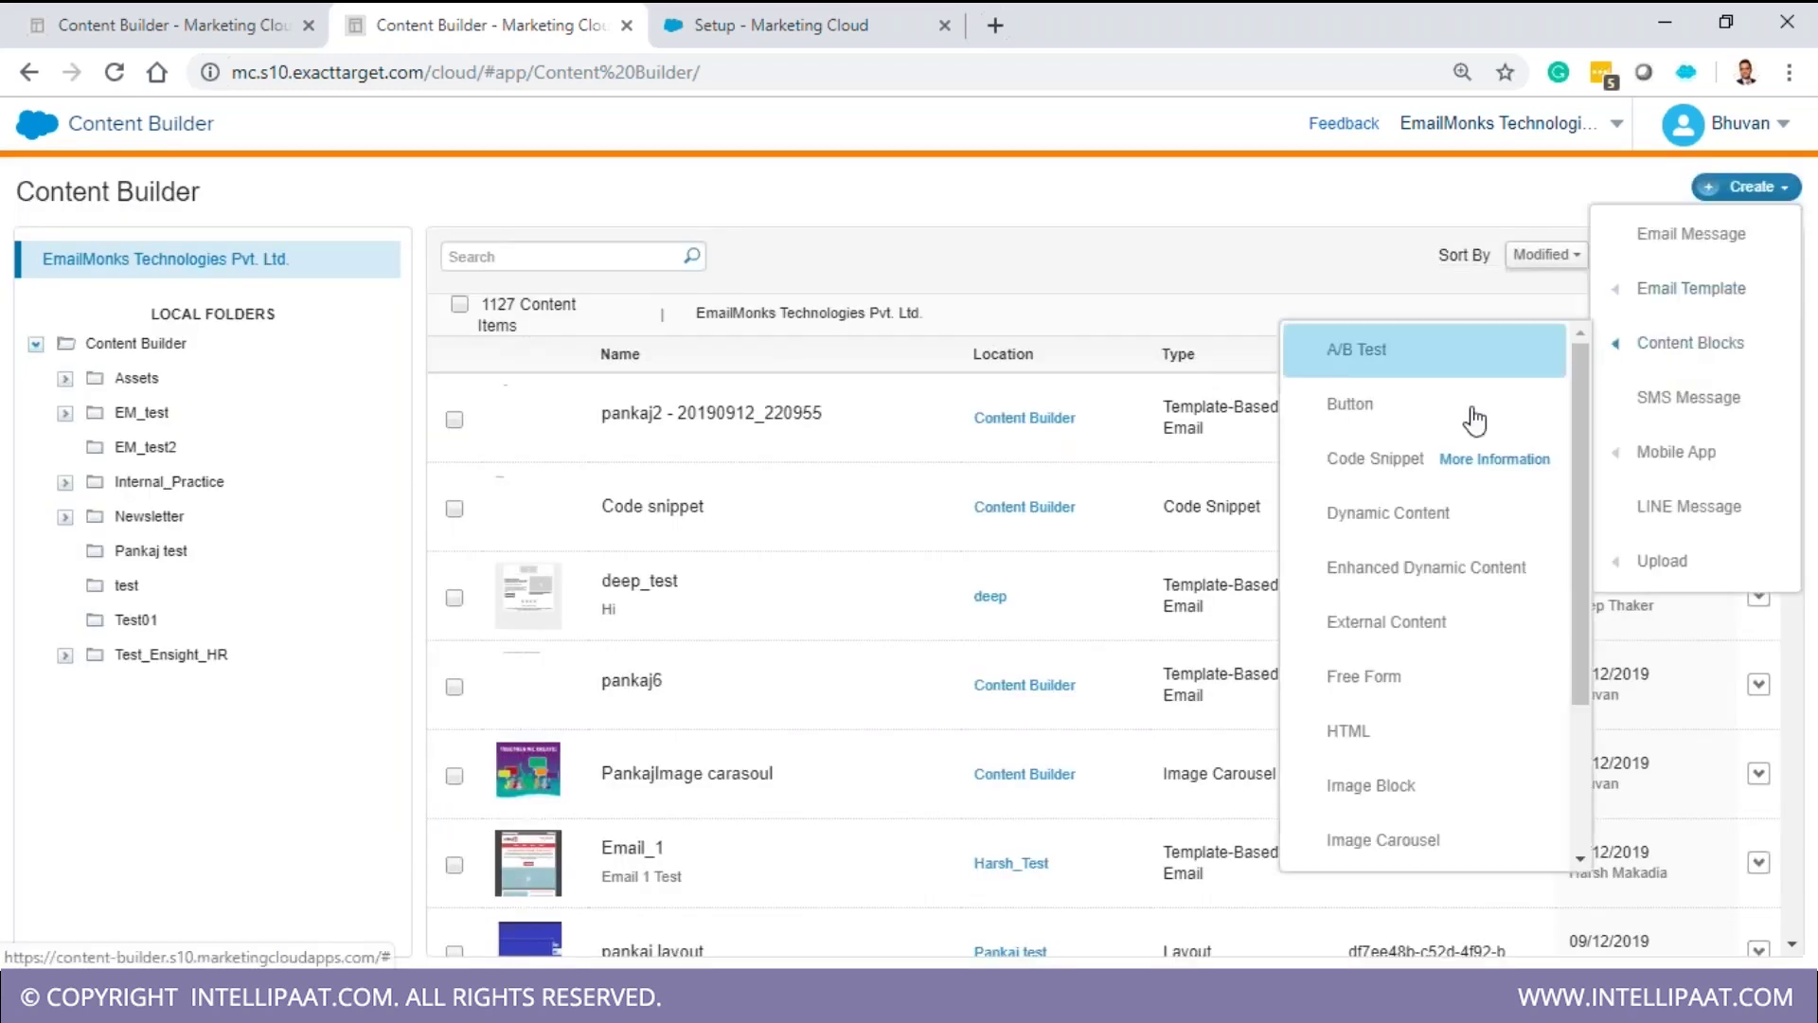
left_click(1426, 571)
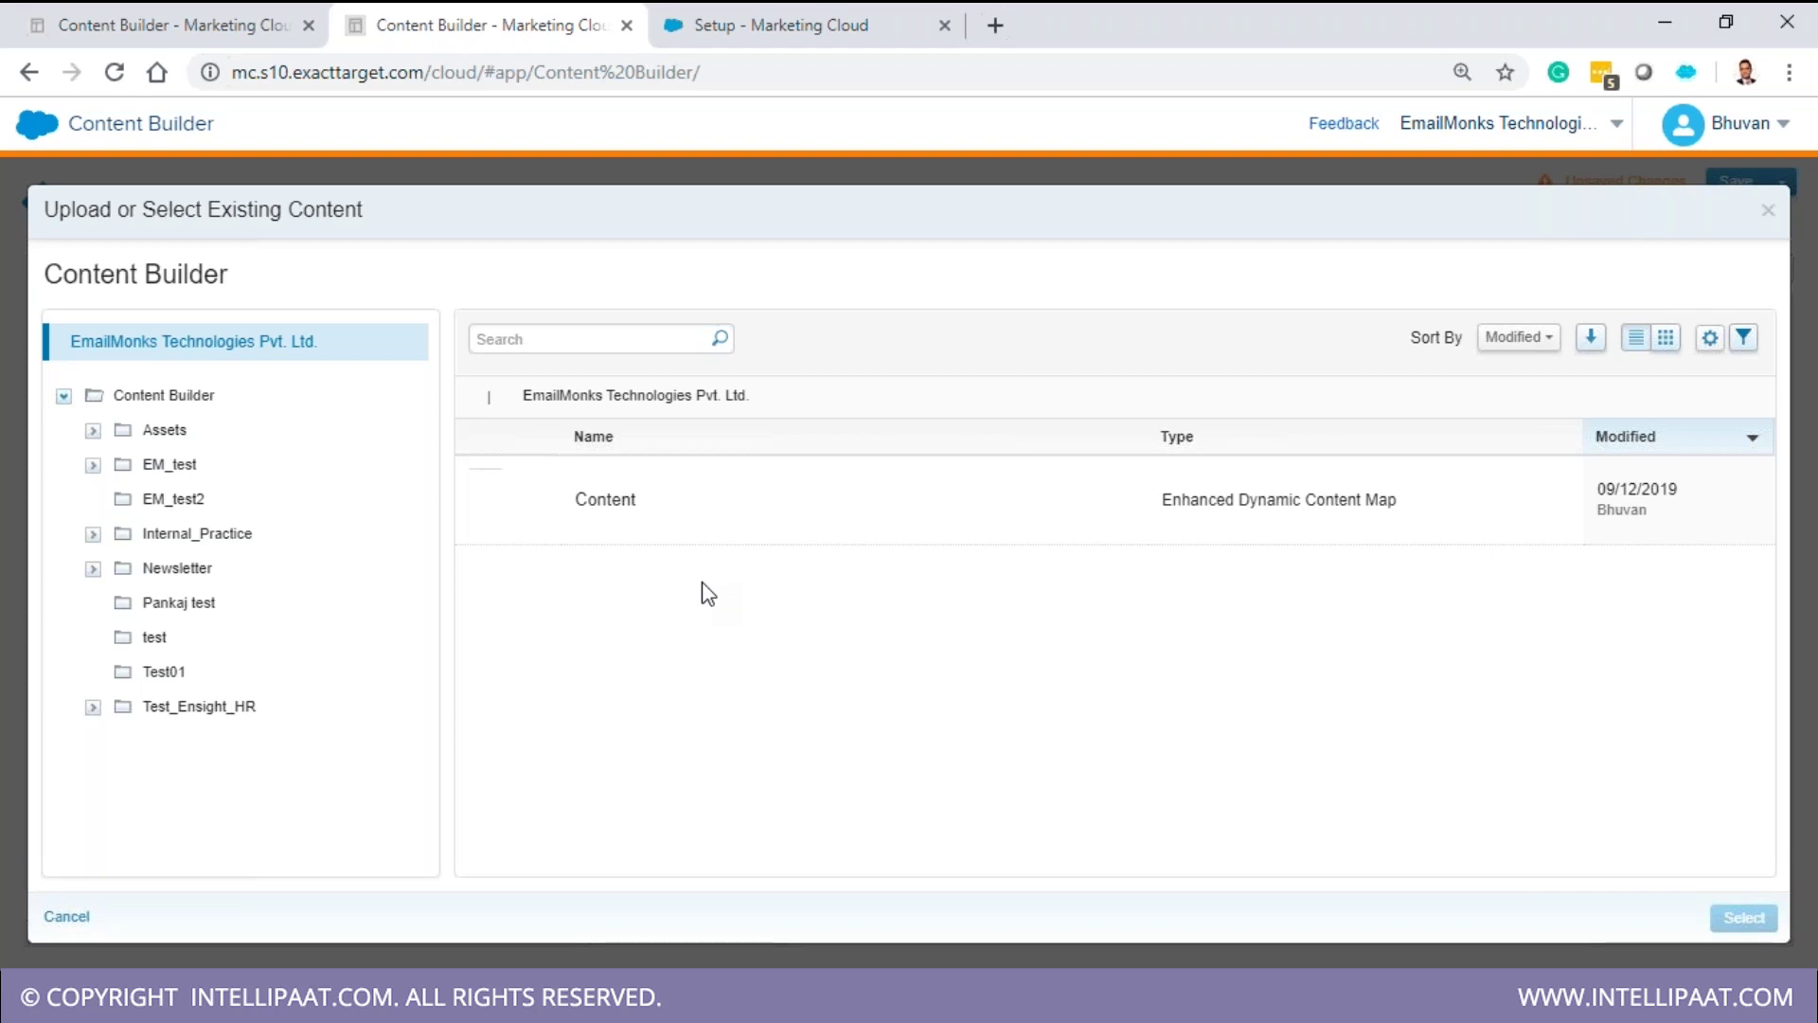
- Open trailhead.salesforce.com in a new browser tab and search Trailhead for dynamic content
left_click(995, 25)
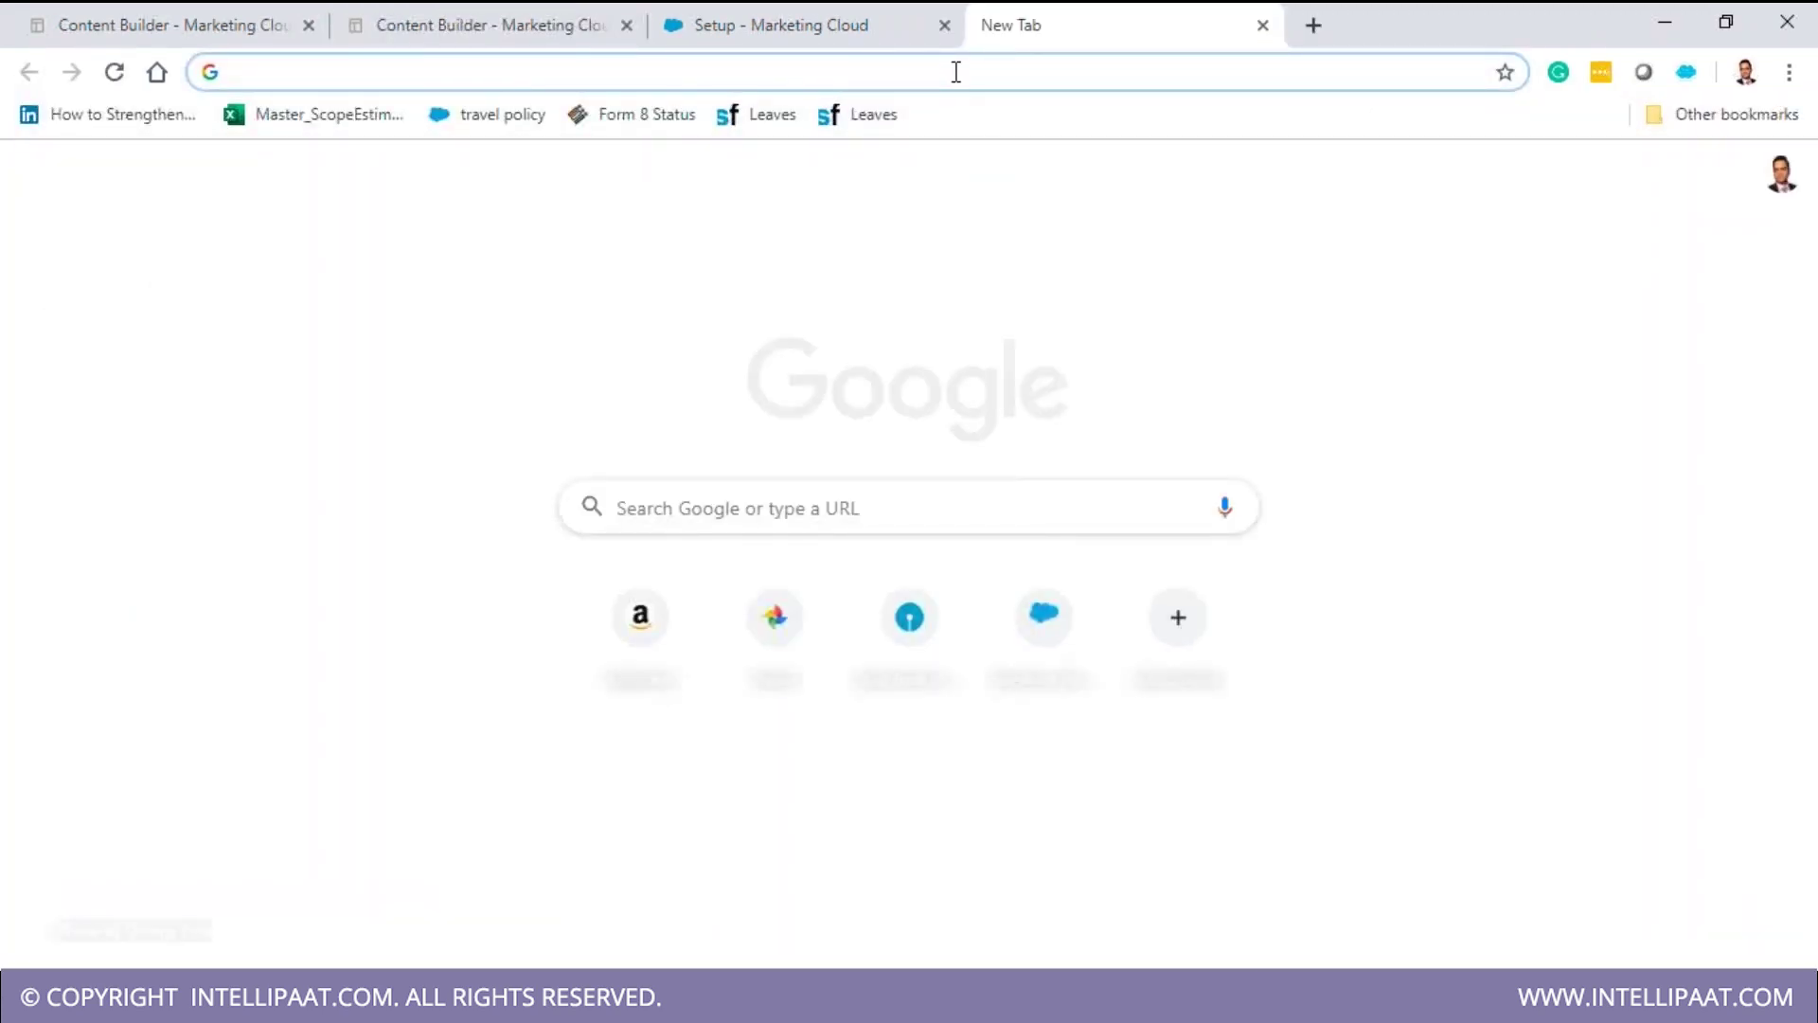
type("trailhead.salesforce.com")
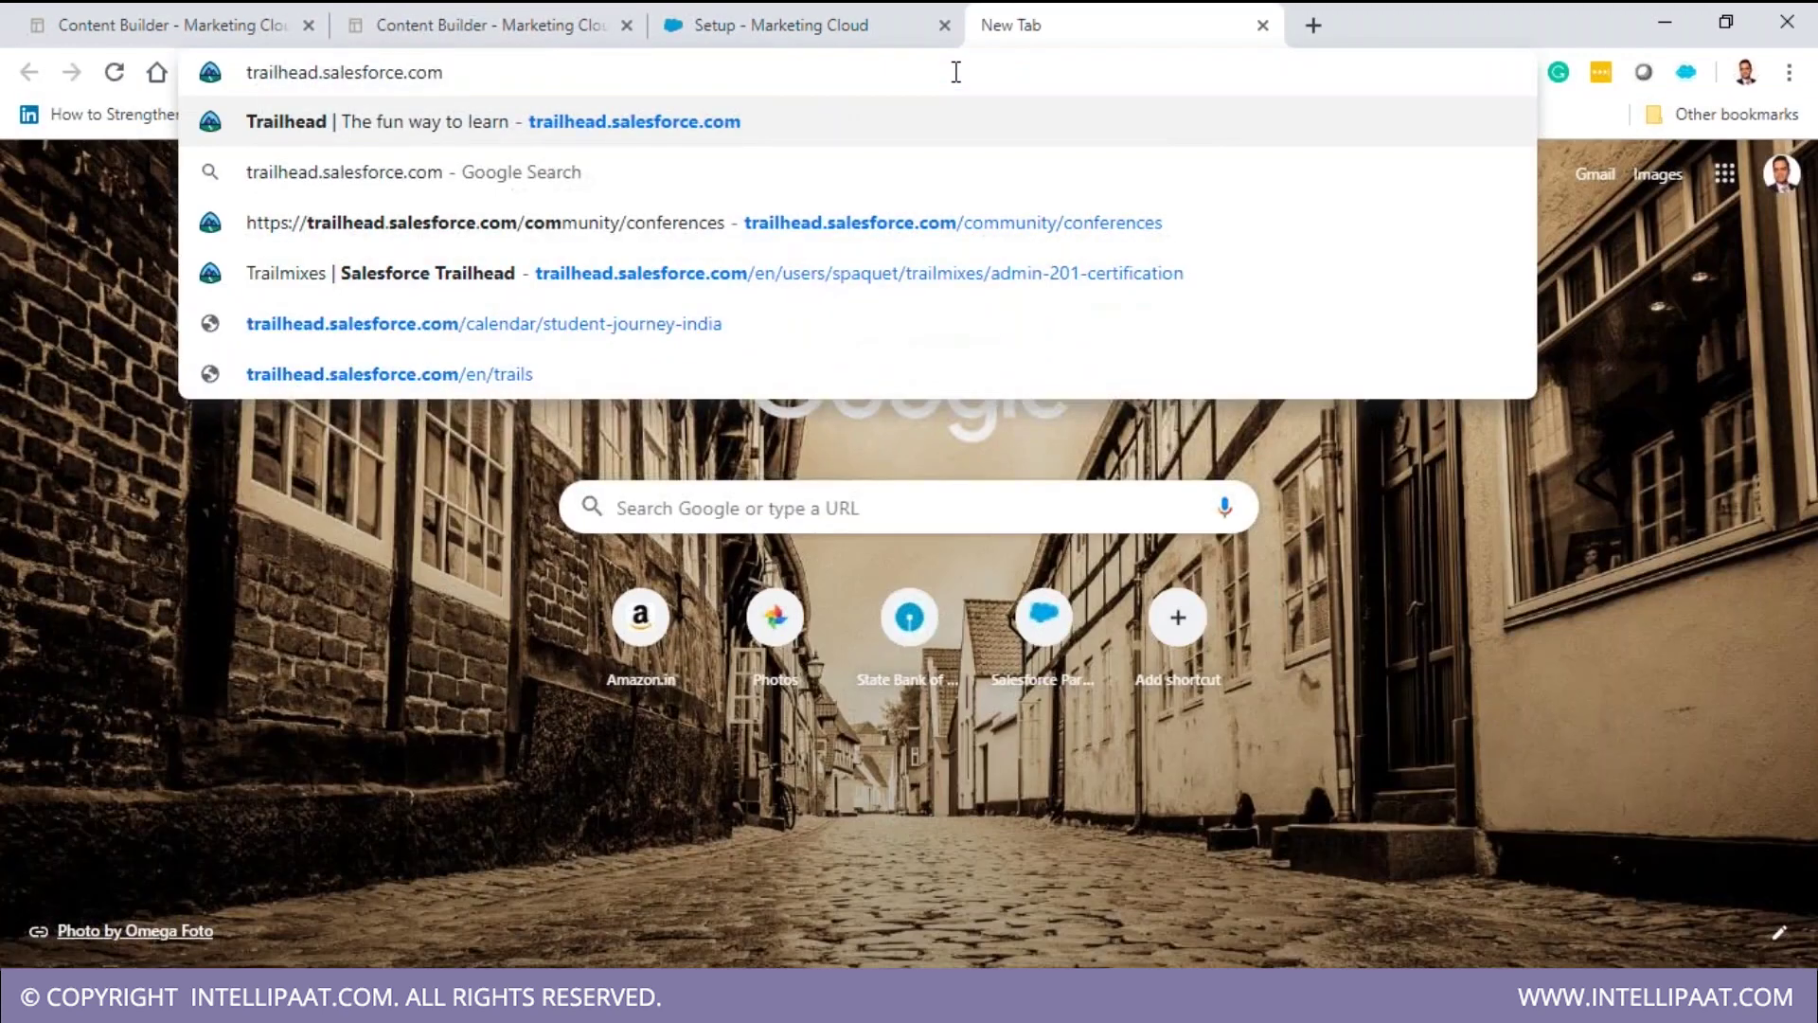
key("Return")
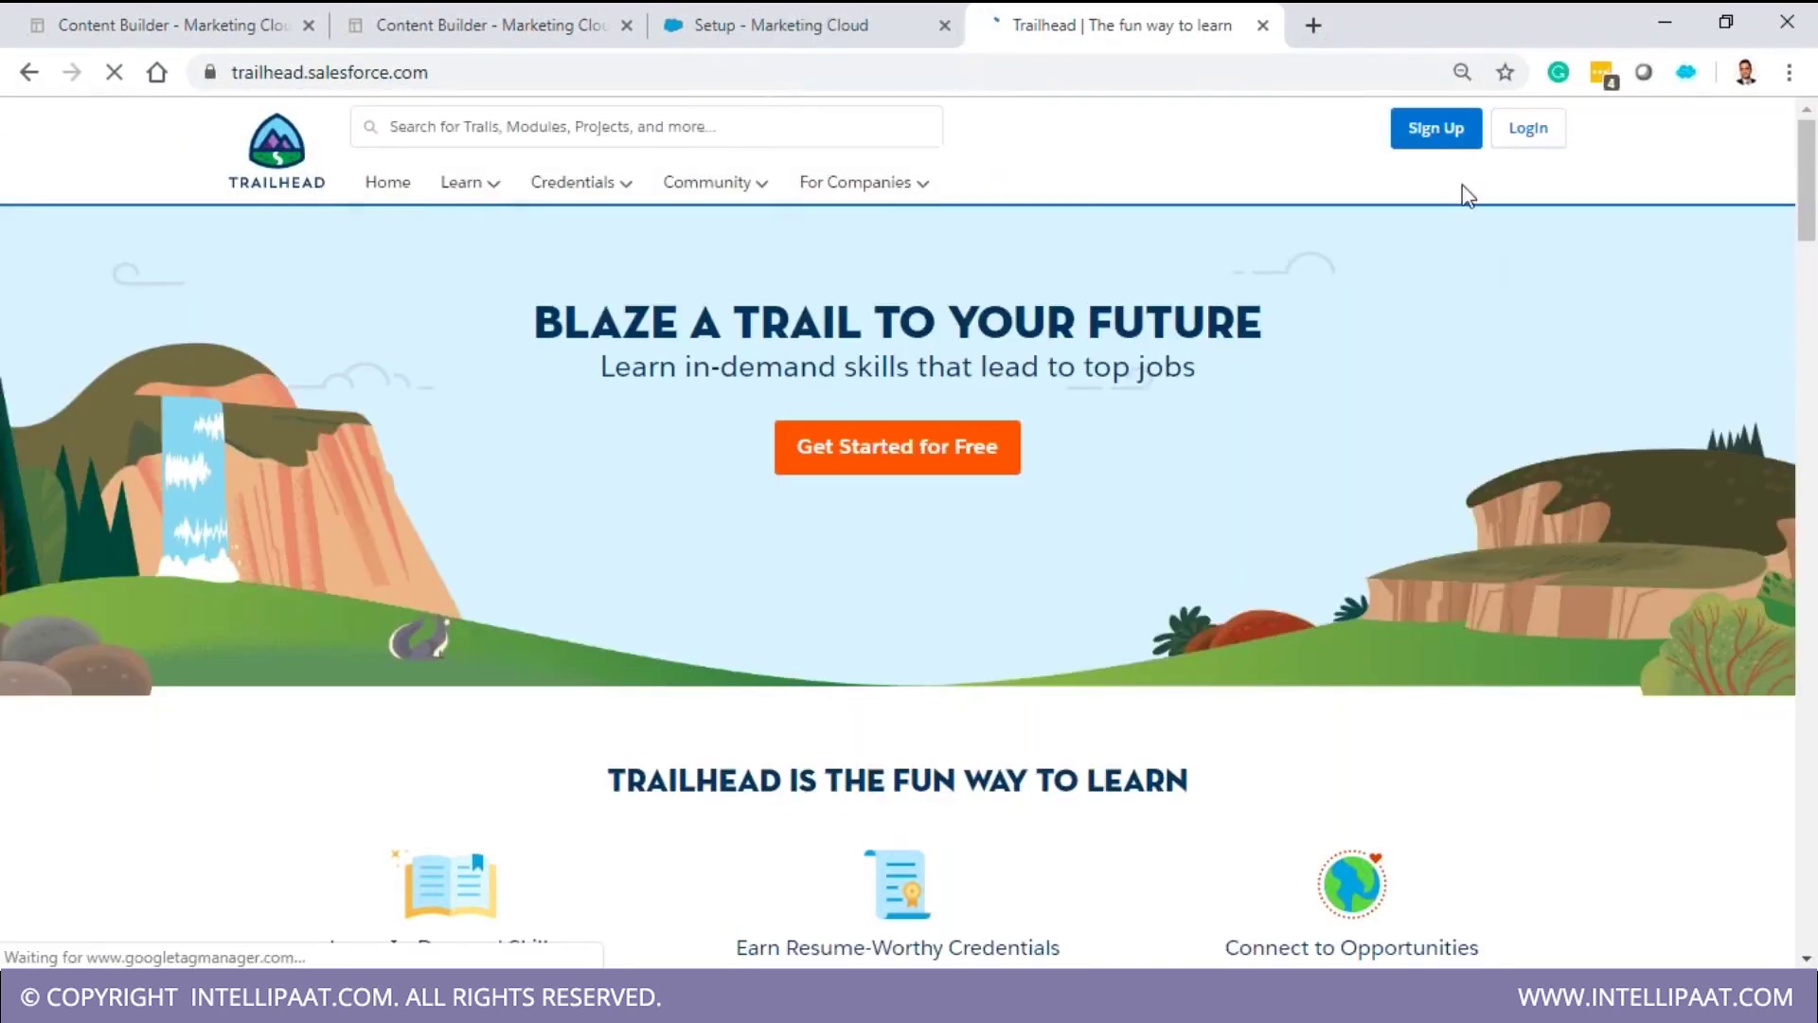
type("en")
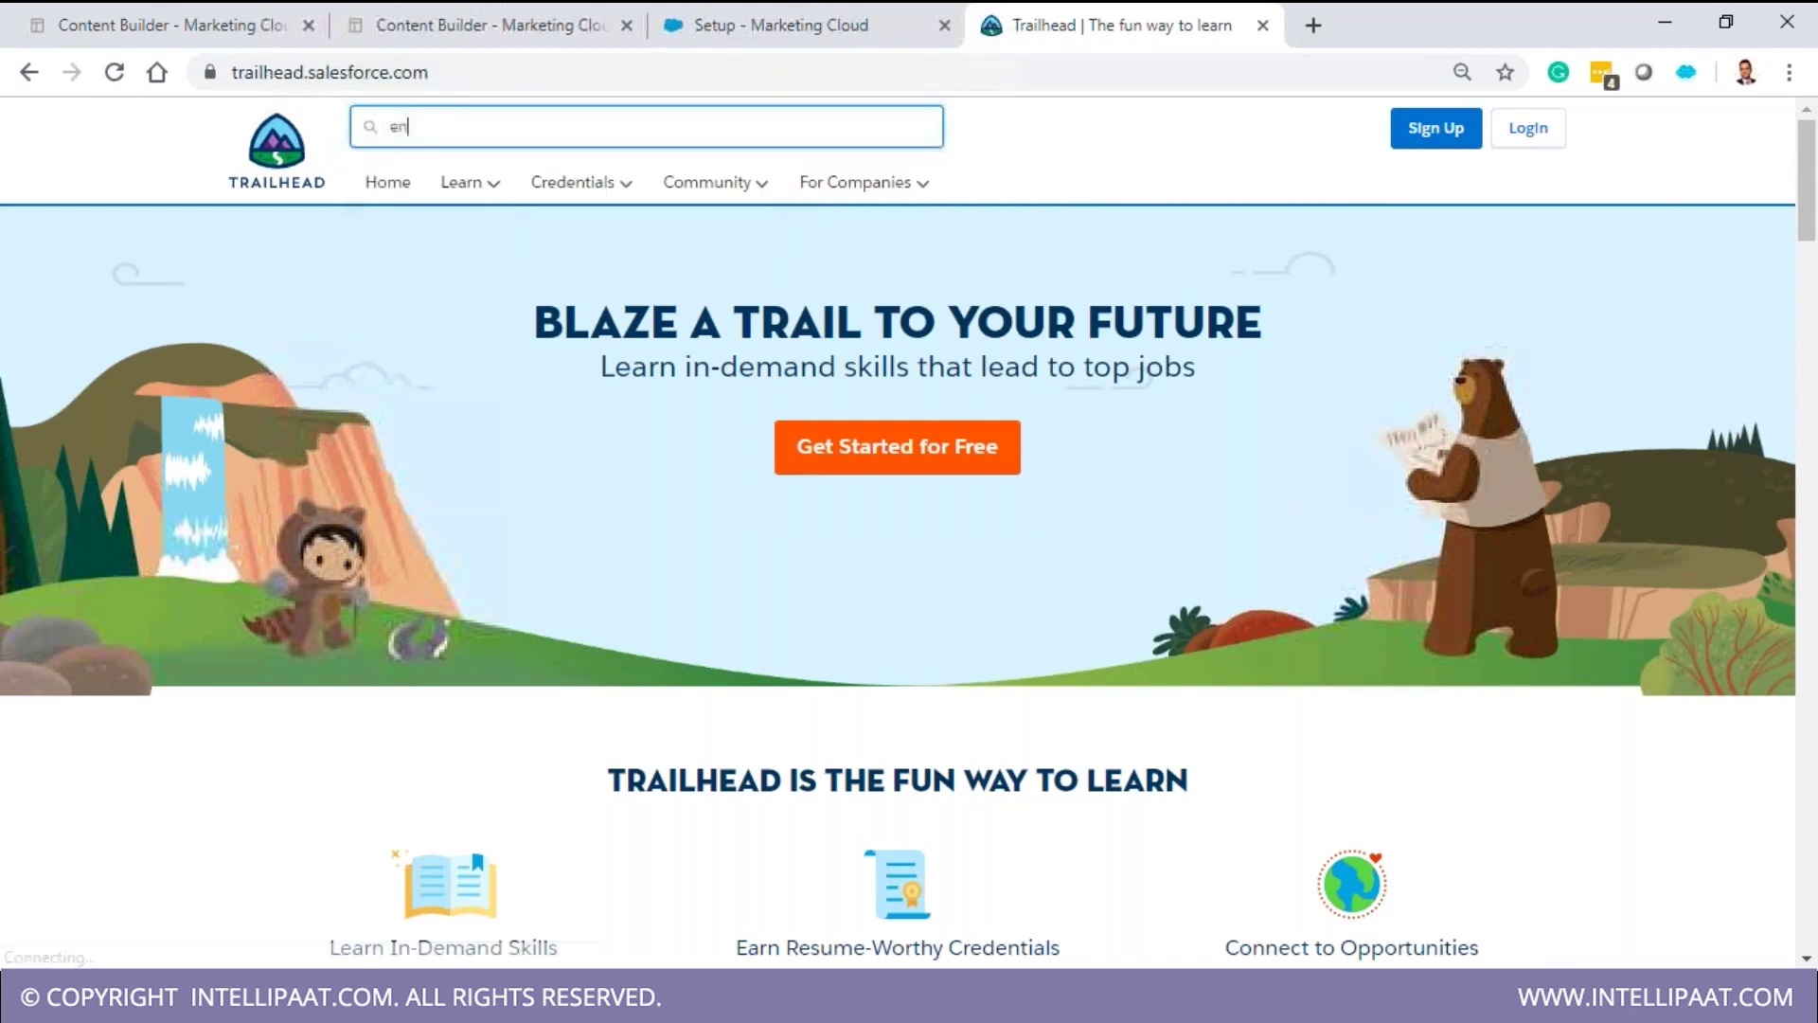
type("hanced dynamic content")
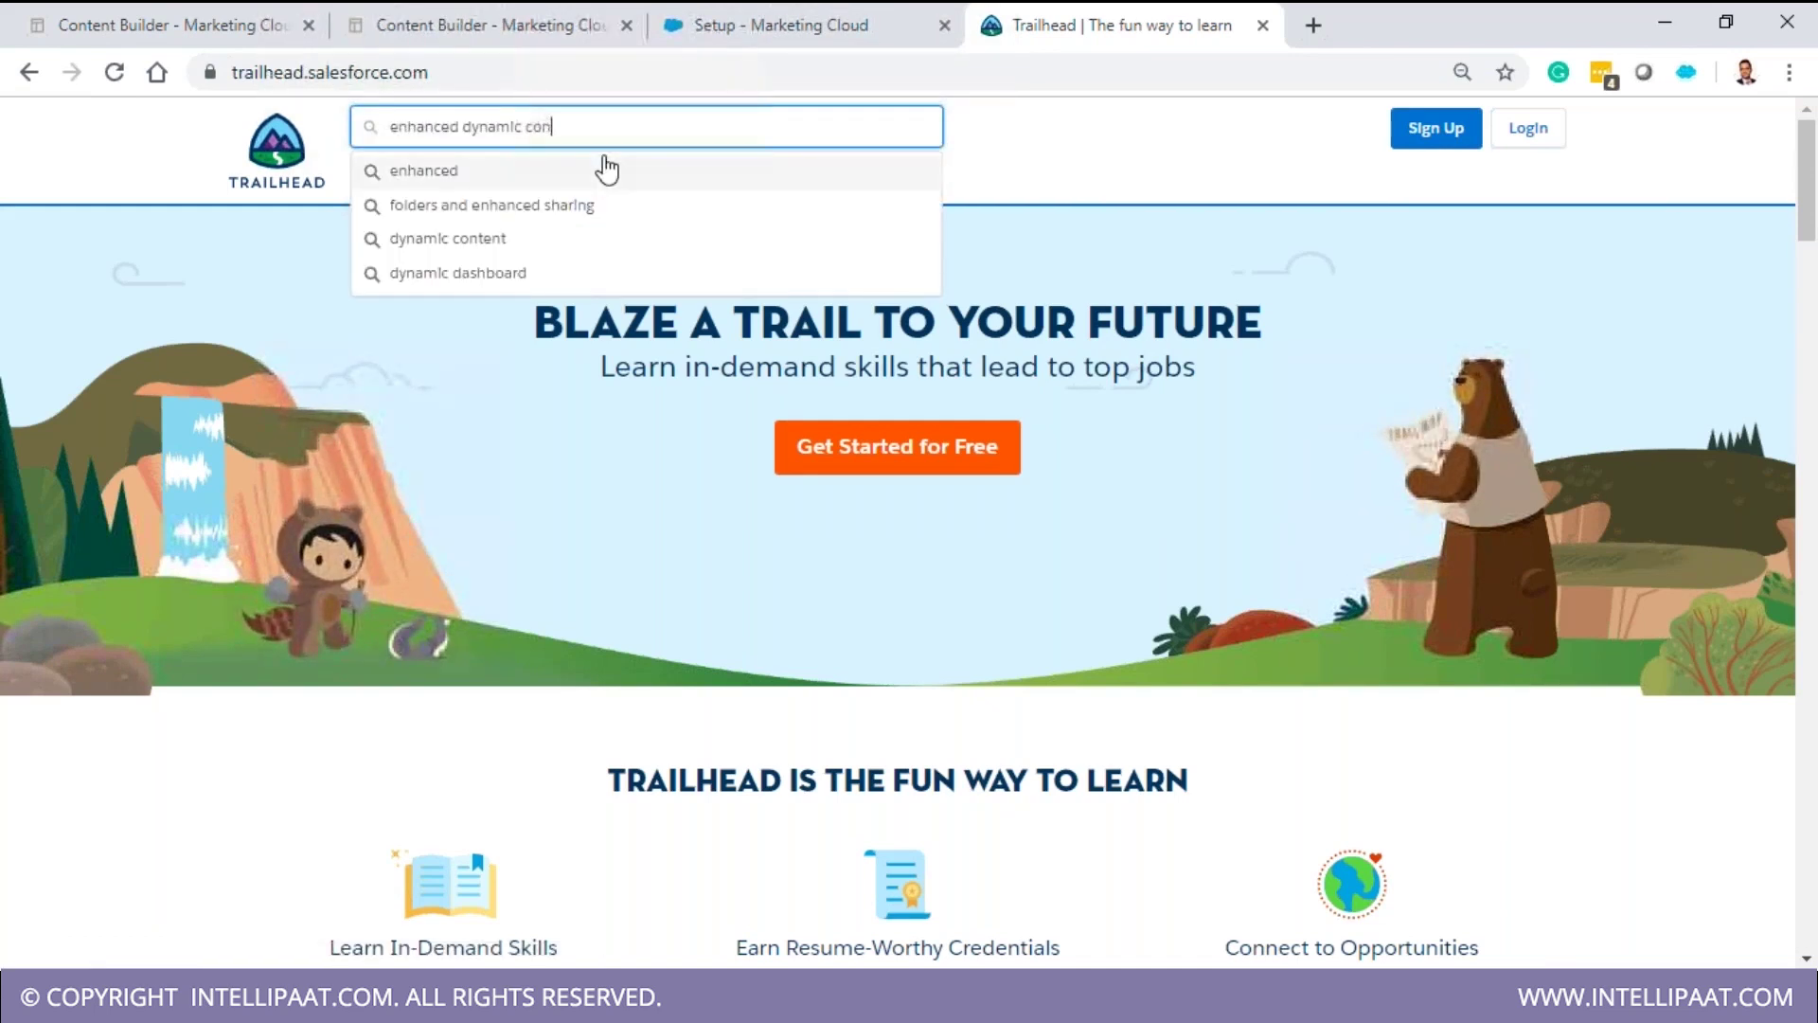
key("Down")
key("Down")
key("Down")
key("Return")
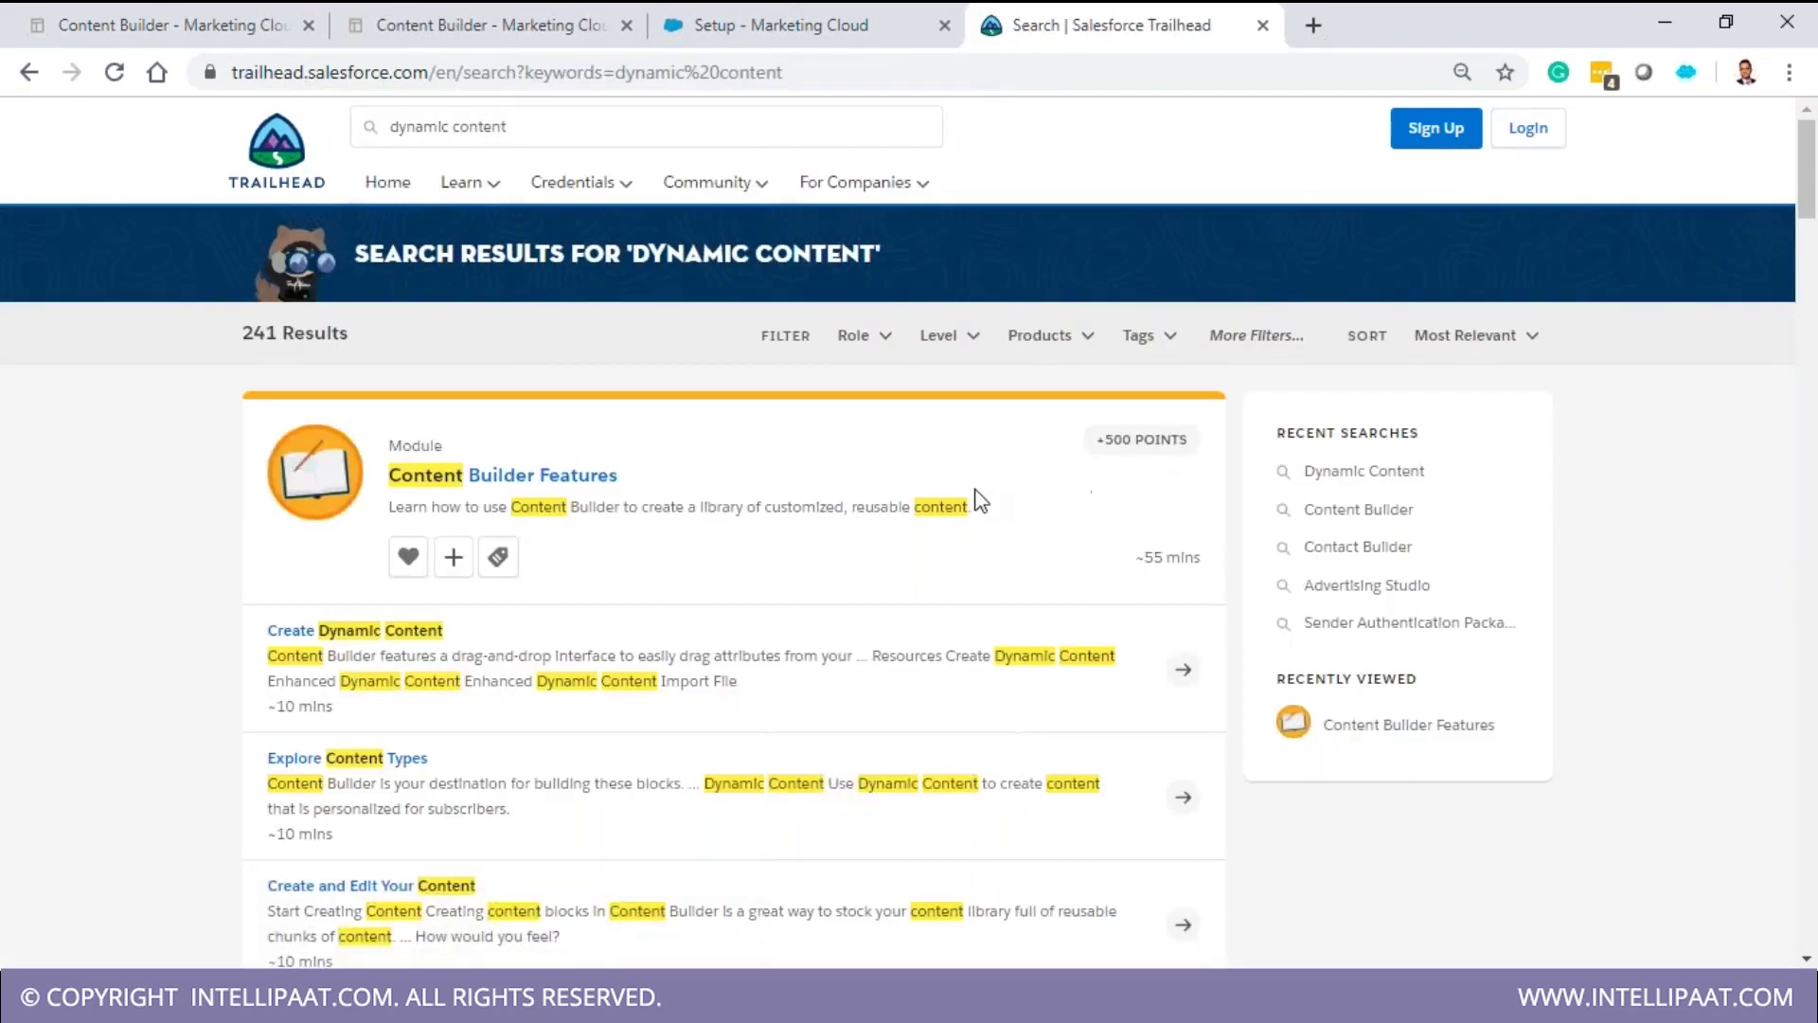
- Open the Content Builder Features module from the search results in its own browser tab and switch to it
scroll(973, 502, "down", 1)
scroll(972, 502, "down", 1)
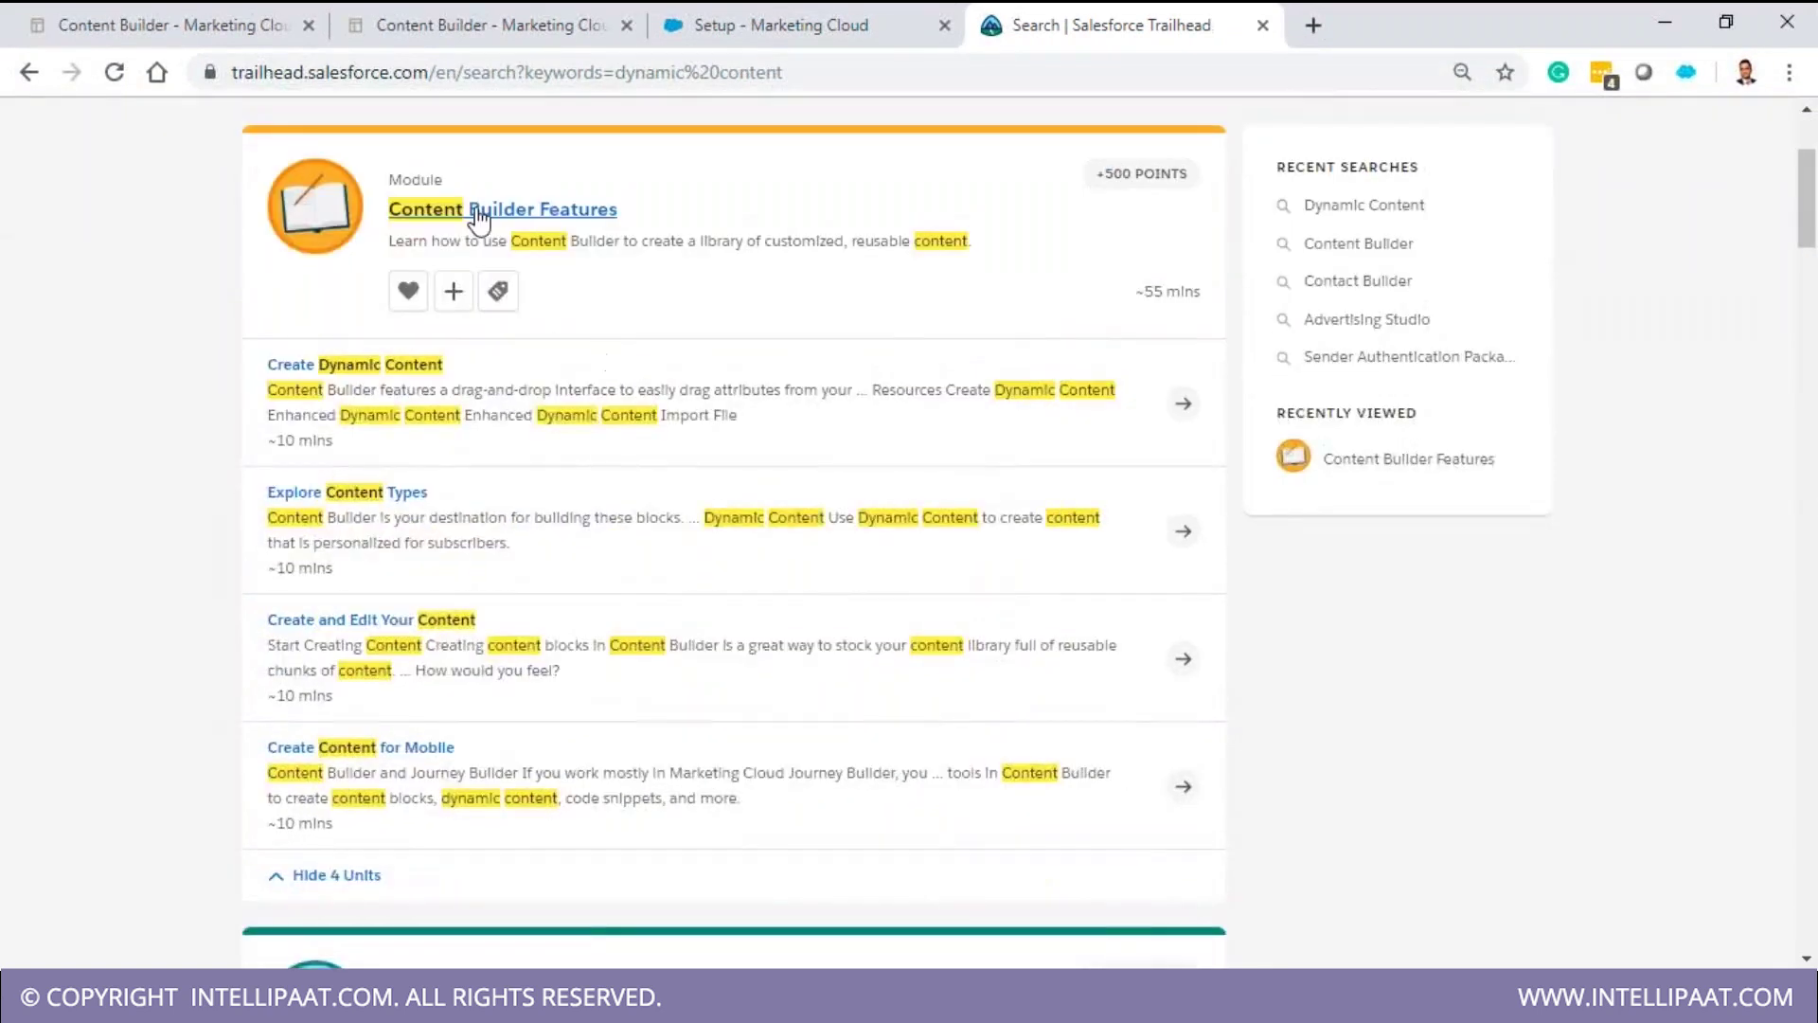
middle_click(474, 343)
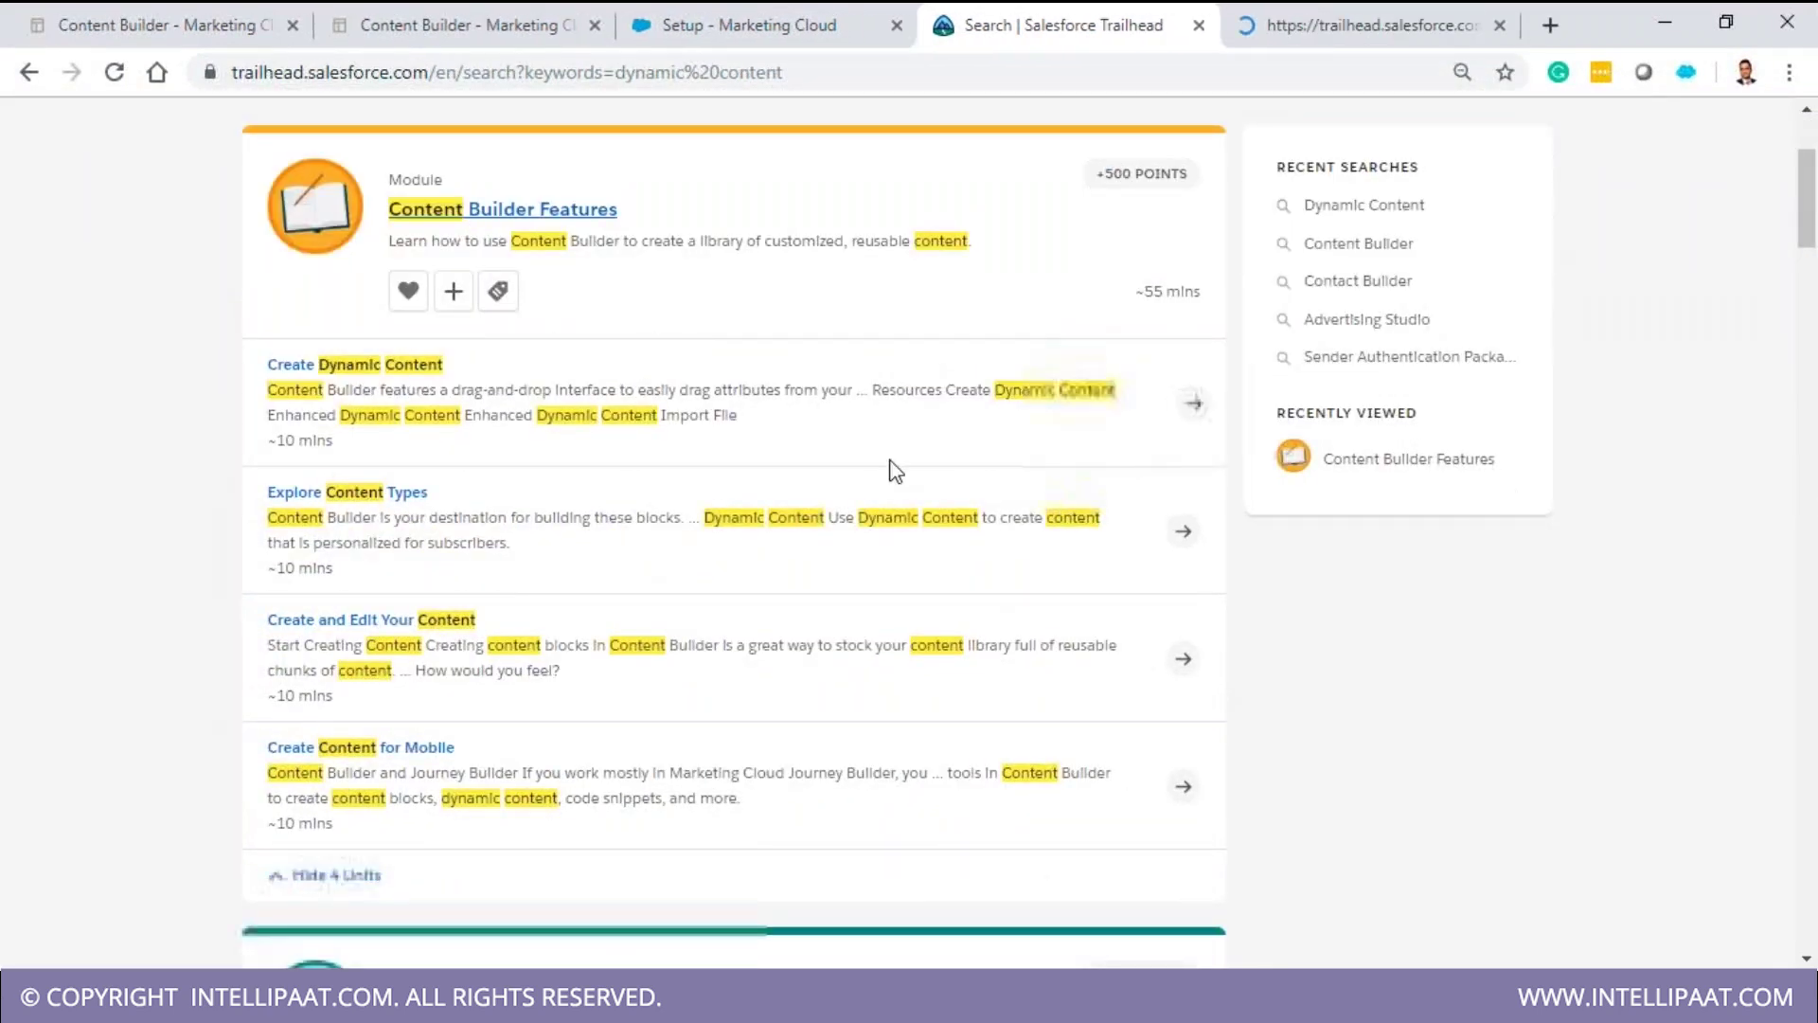
scroll(894, 473, "down", 12)
scroll(894, 474, "up", 12)
left_click(1364, 25)
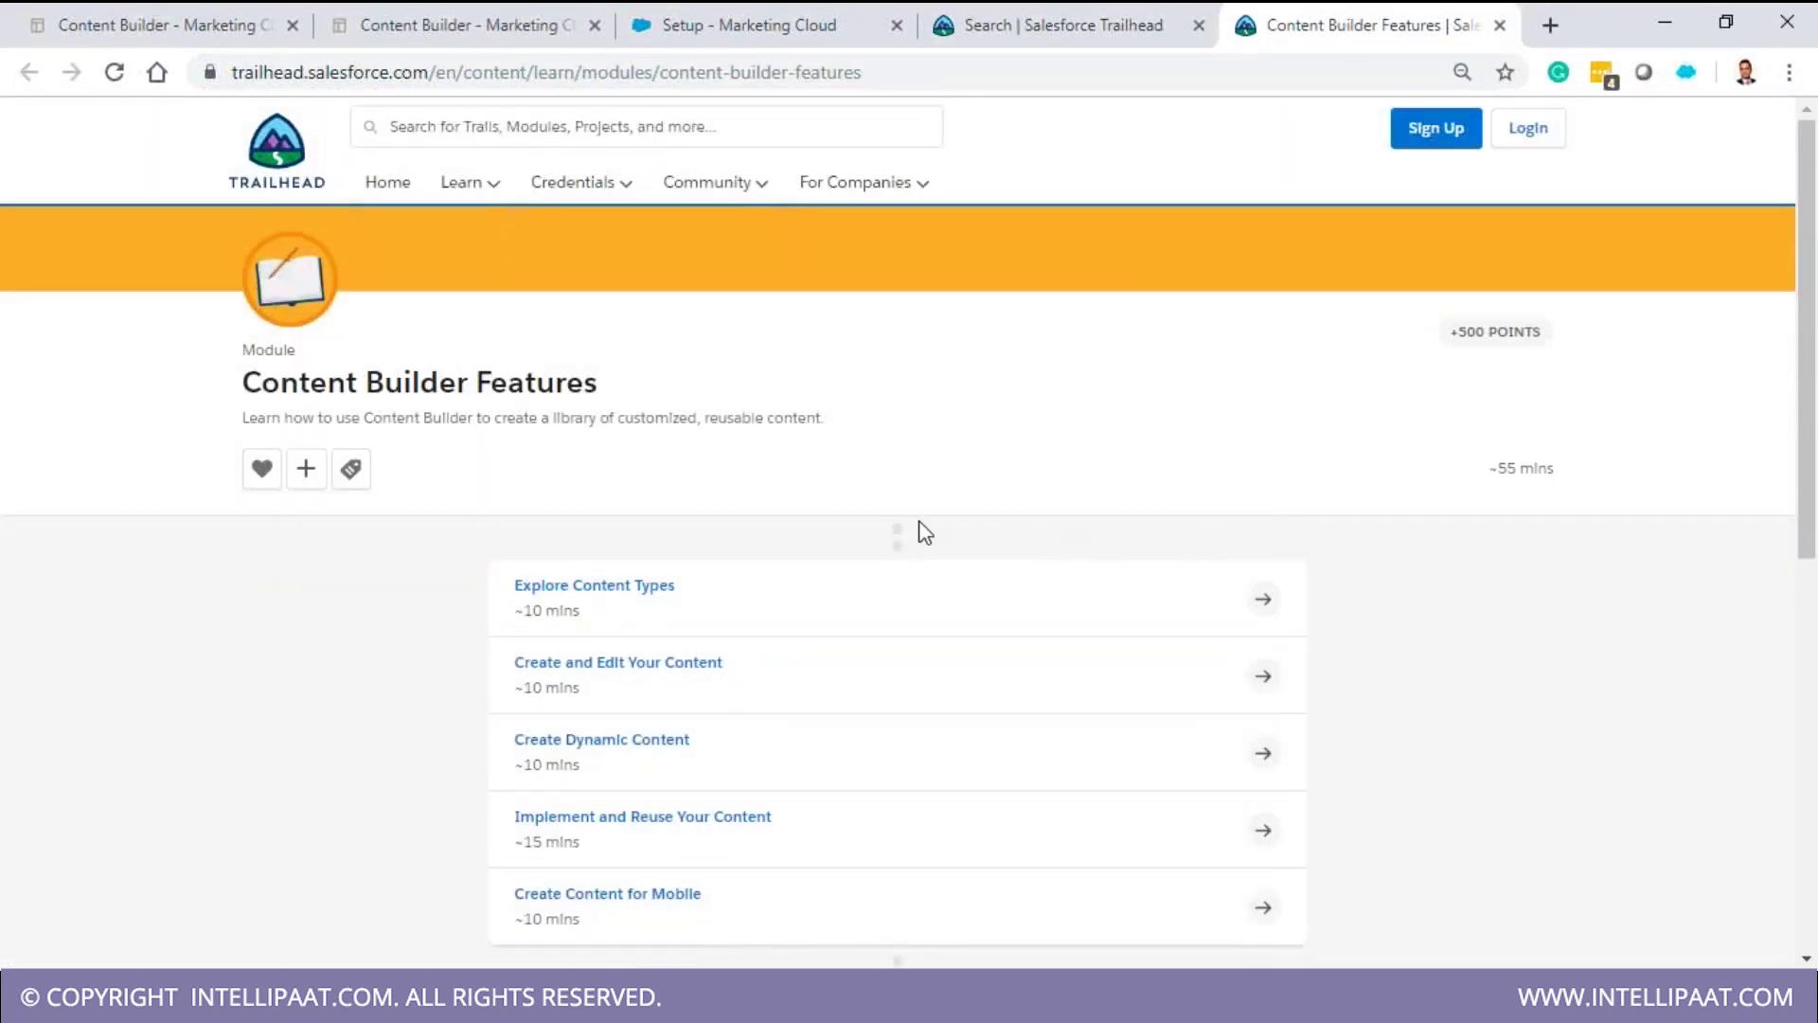
- Open the module's Create Dynamic Content and Implement and Reuse Your Content units in separate browser tabs
scroll(926, 532, "down", 2)
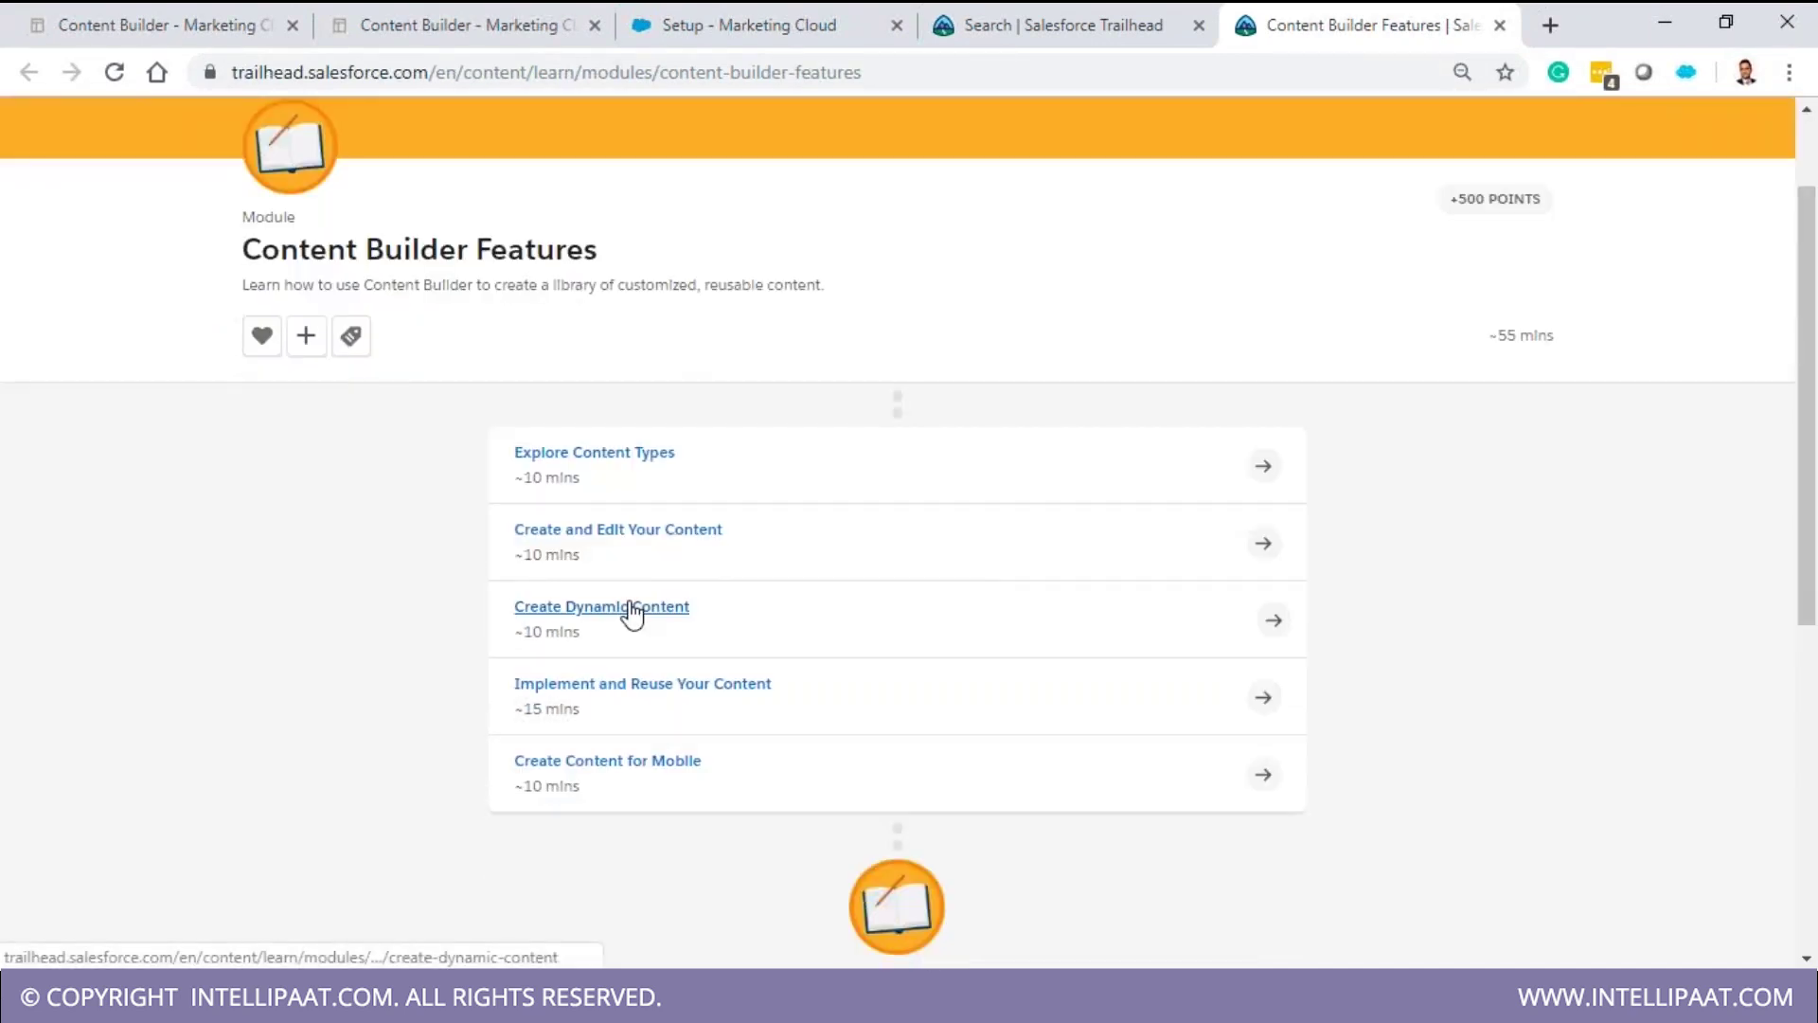
middle_click(632, 609)
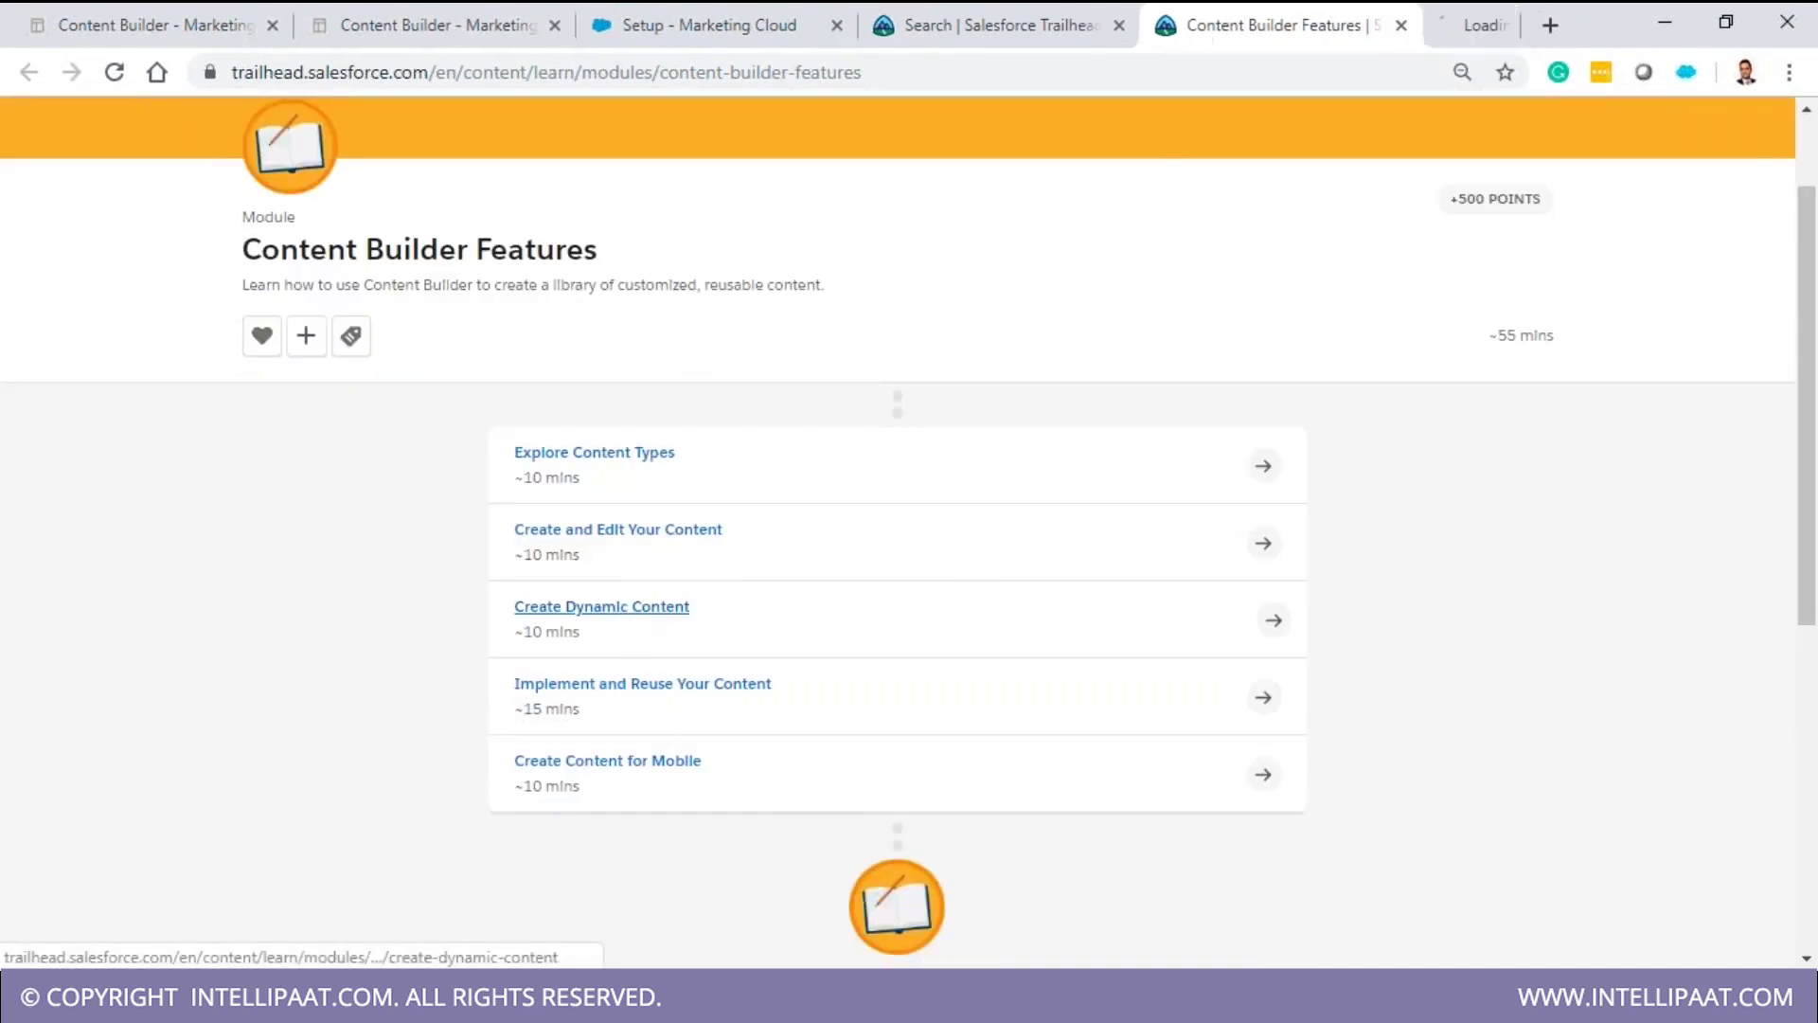
middle_click(660, 688)
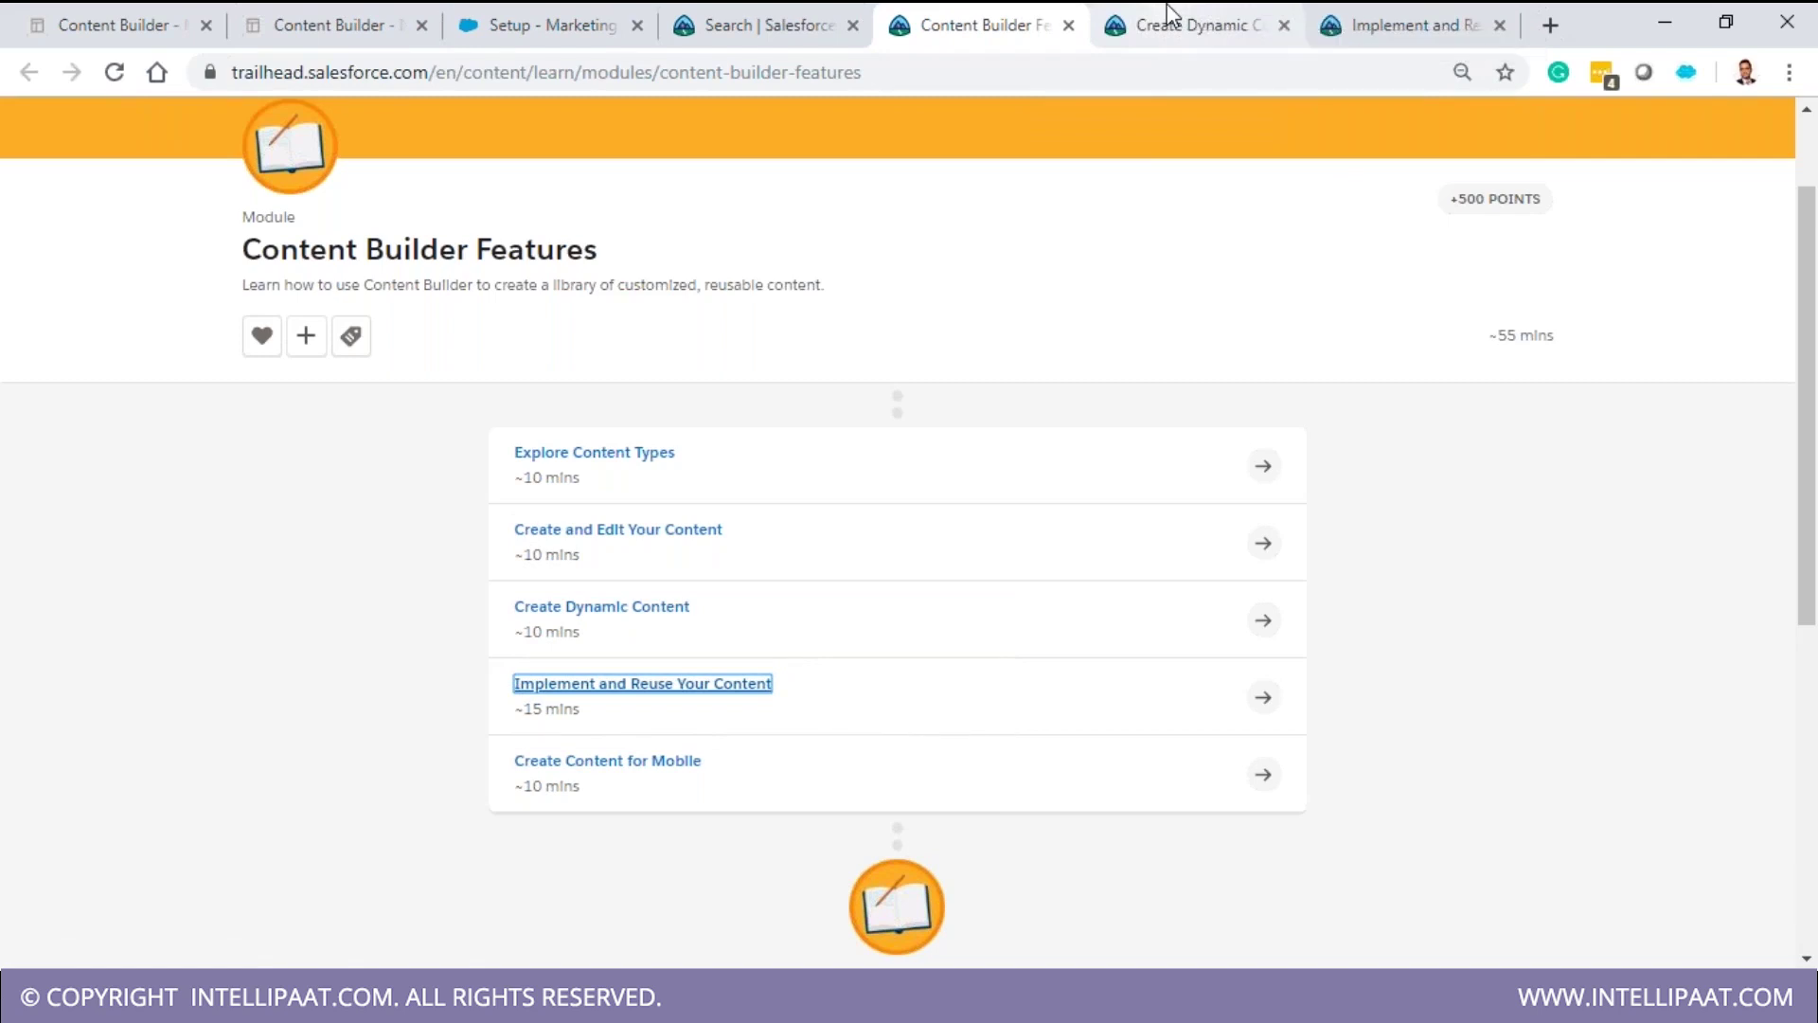
- Read the Enhanced Dynamic Content section of the Create Dynamic Content unit, including its loyalty level example table
left_click(1172, 14)
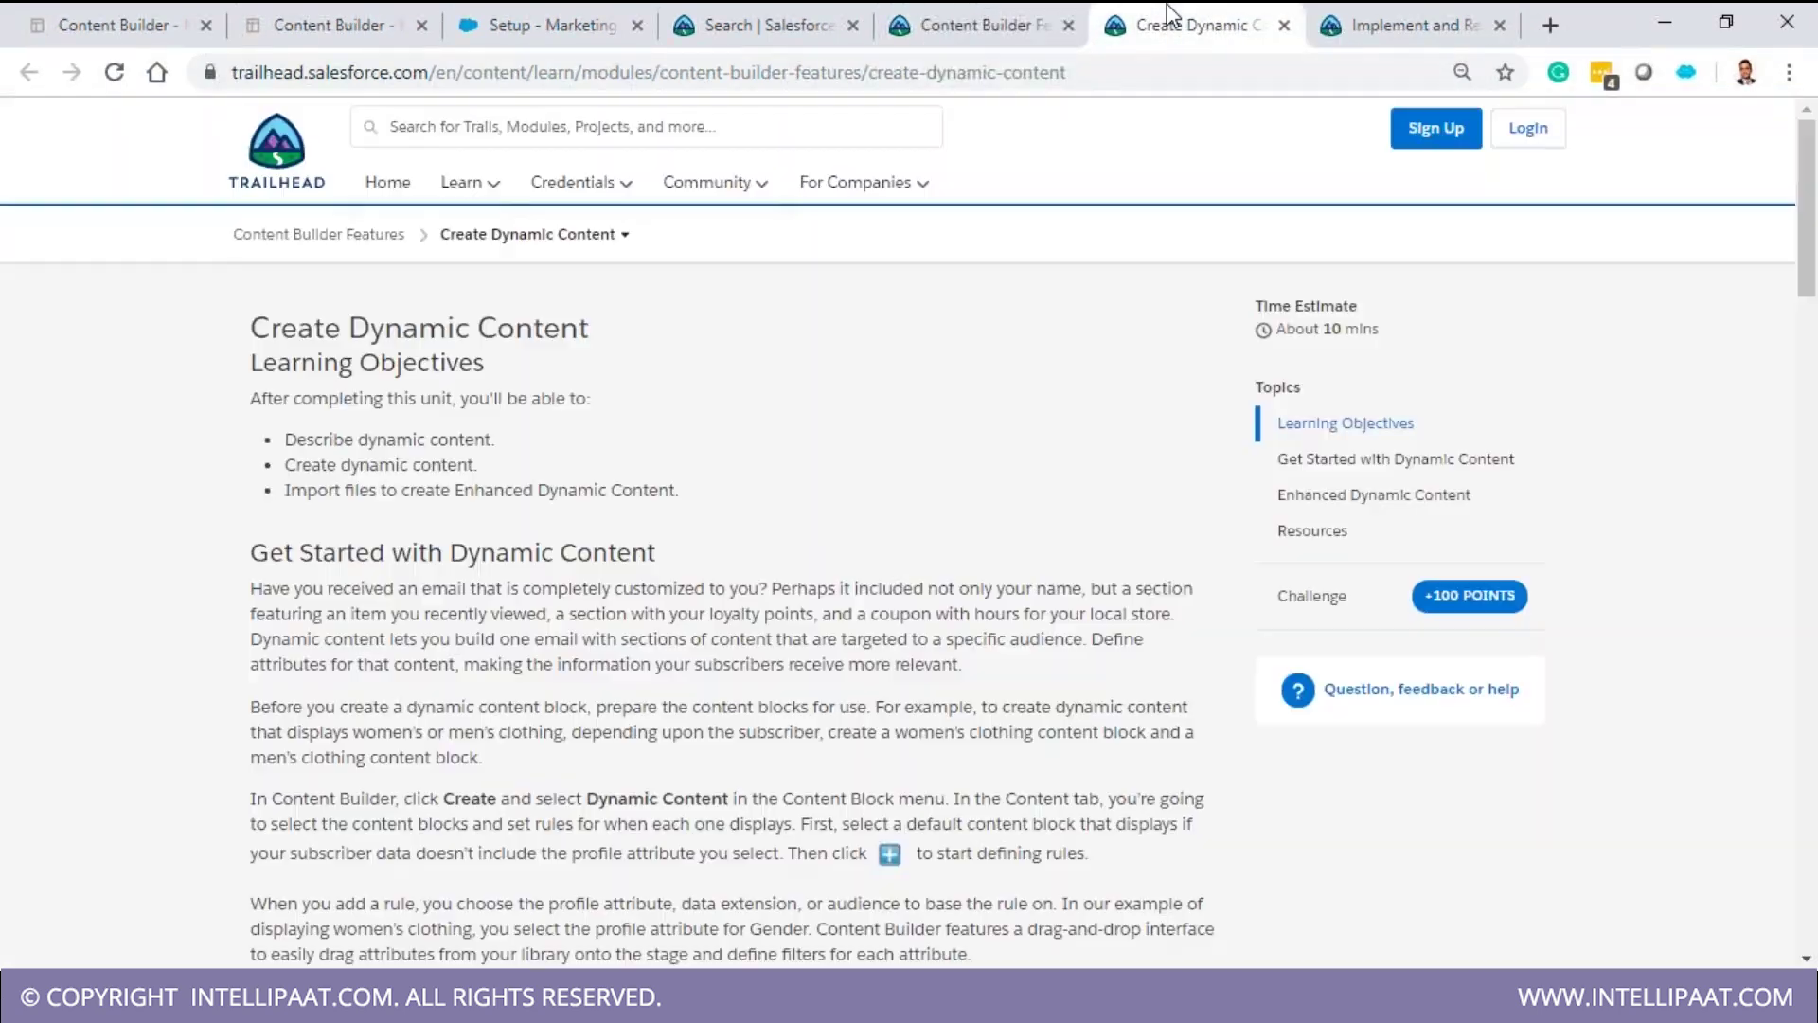
scroll(687, 512, "down", 8)
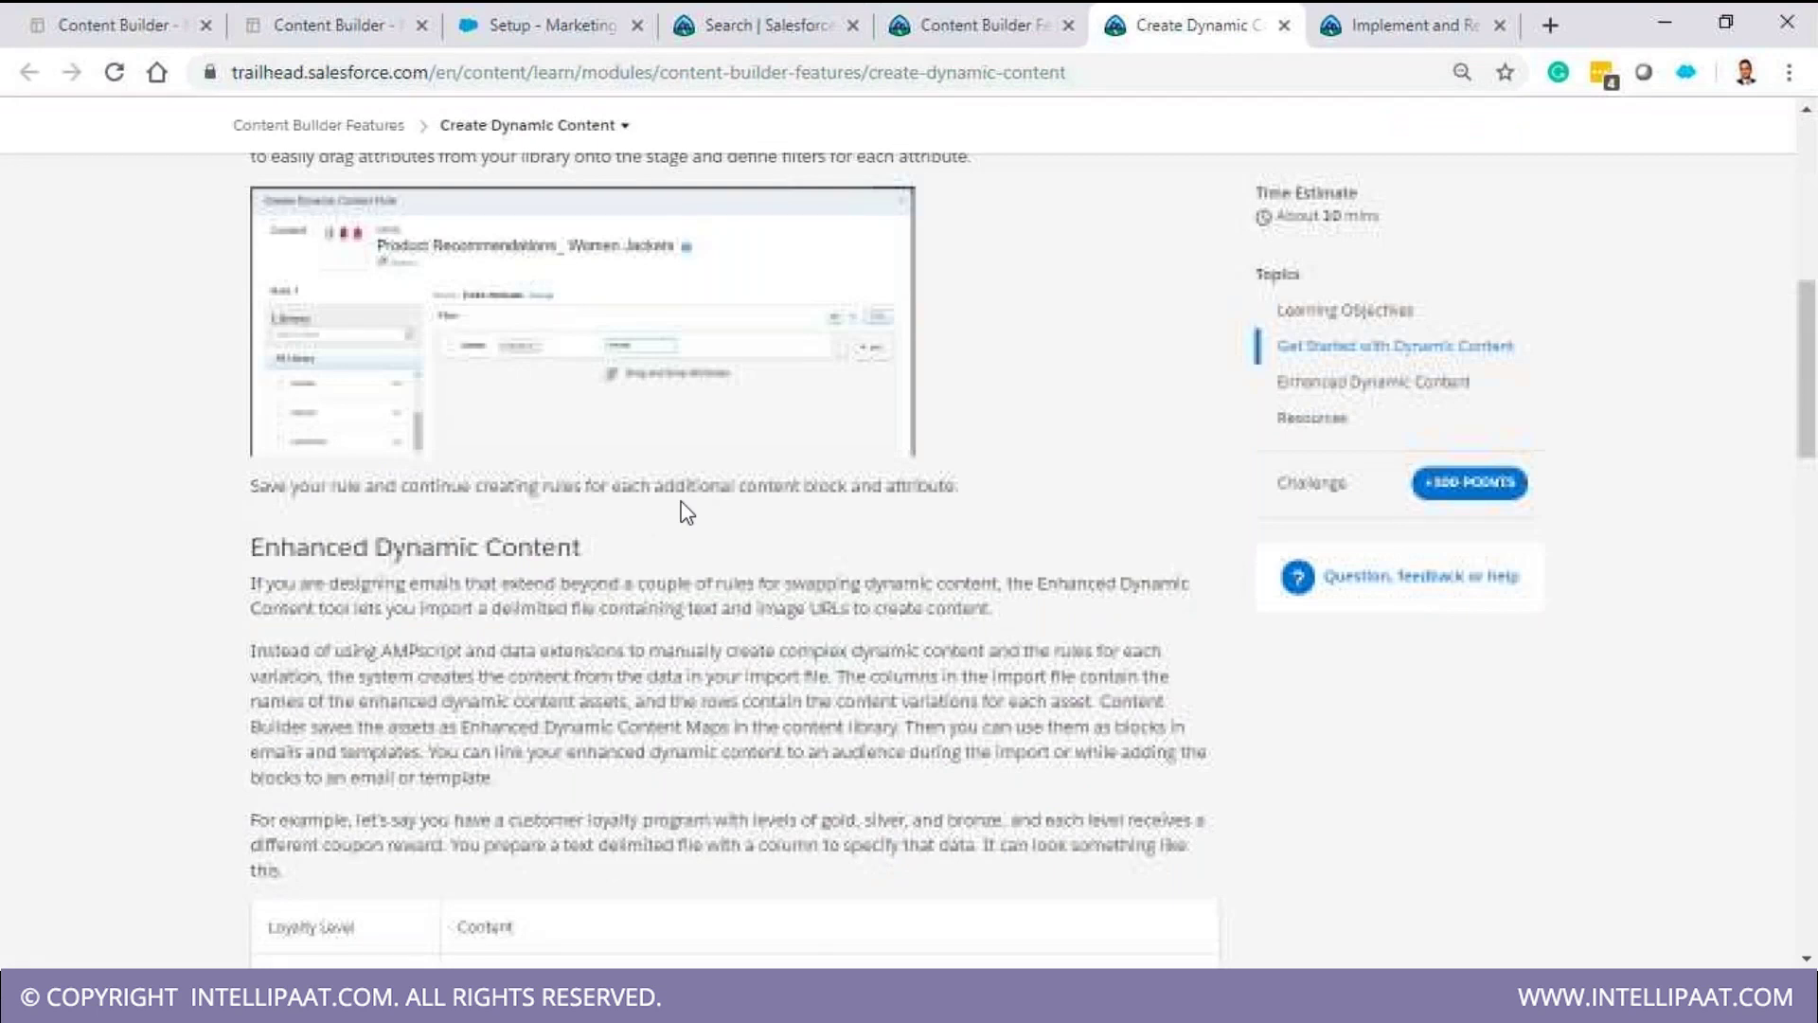
scroll(687, 511, "down", 5)
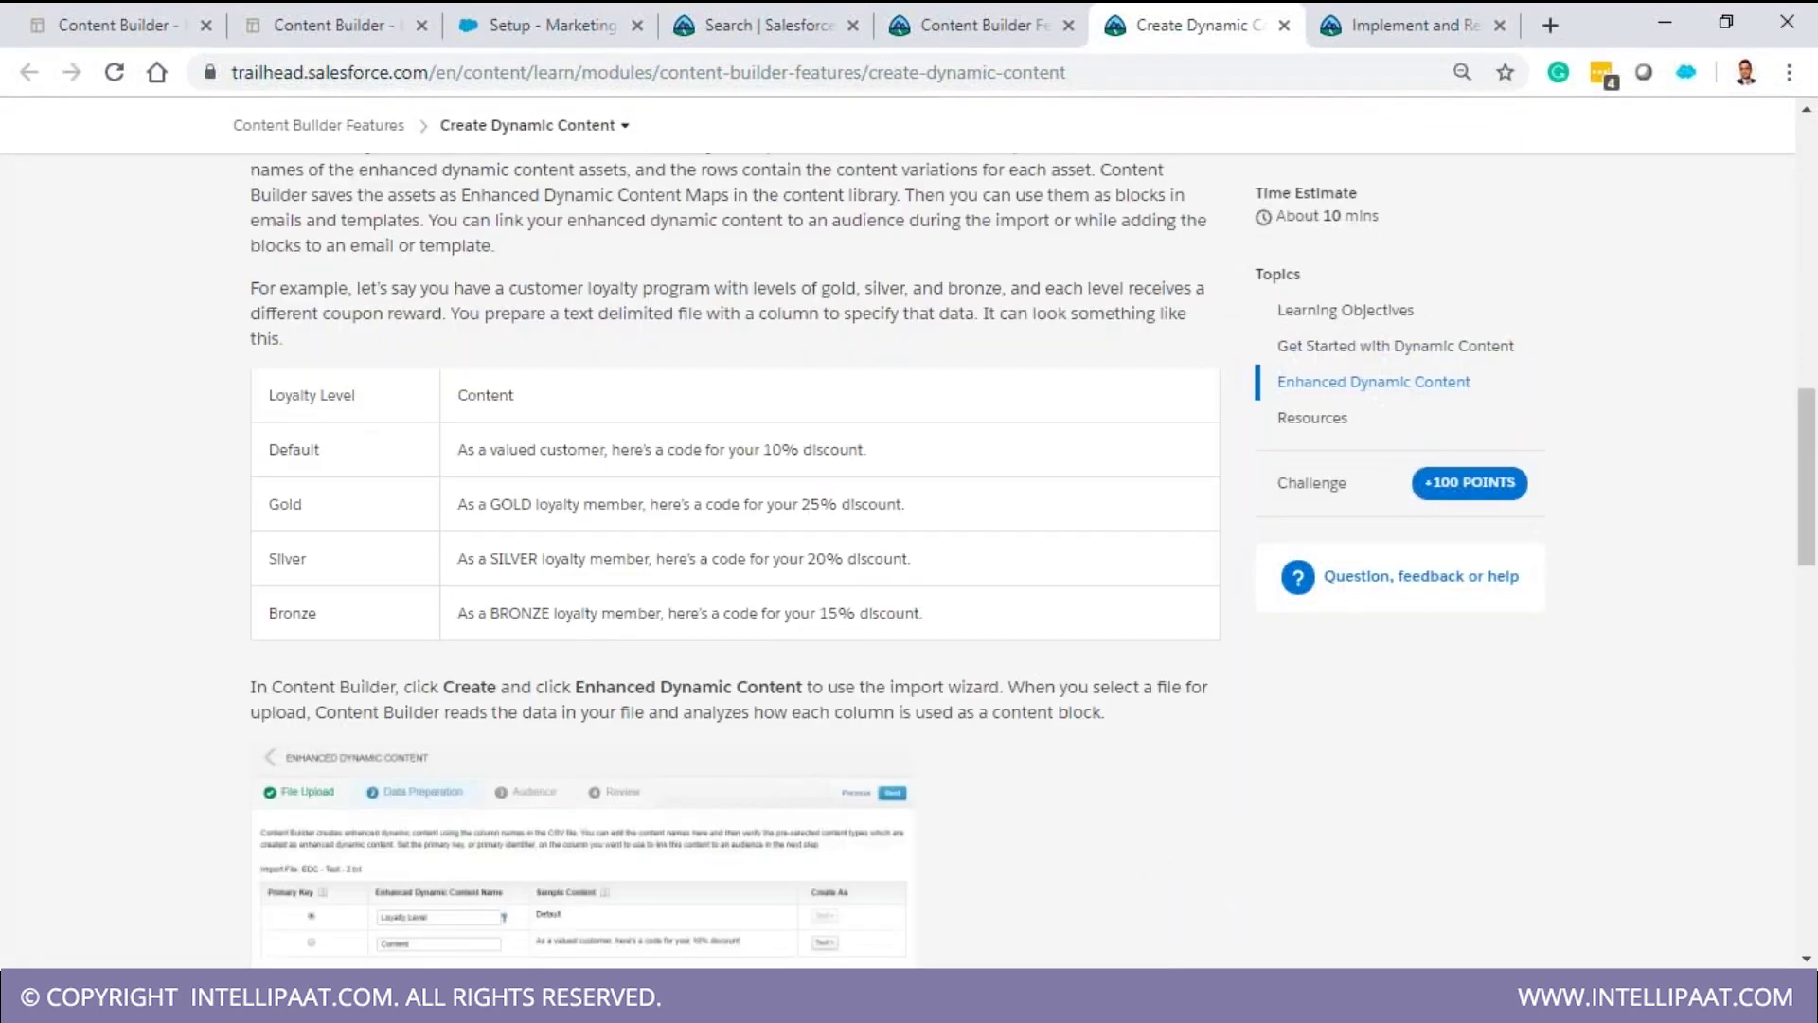
scroll(688, 511, "up", 3)
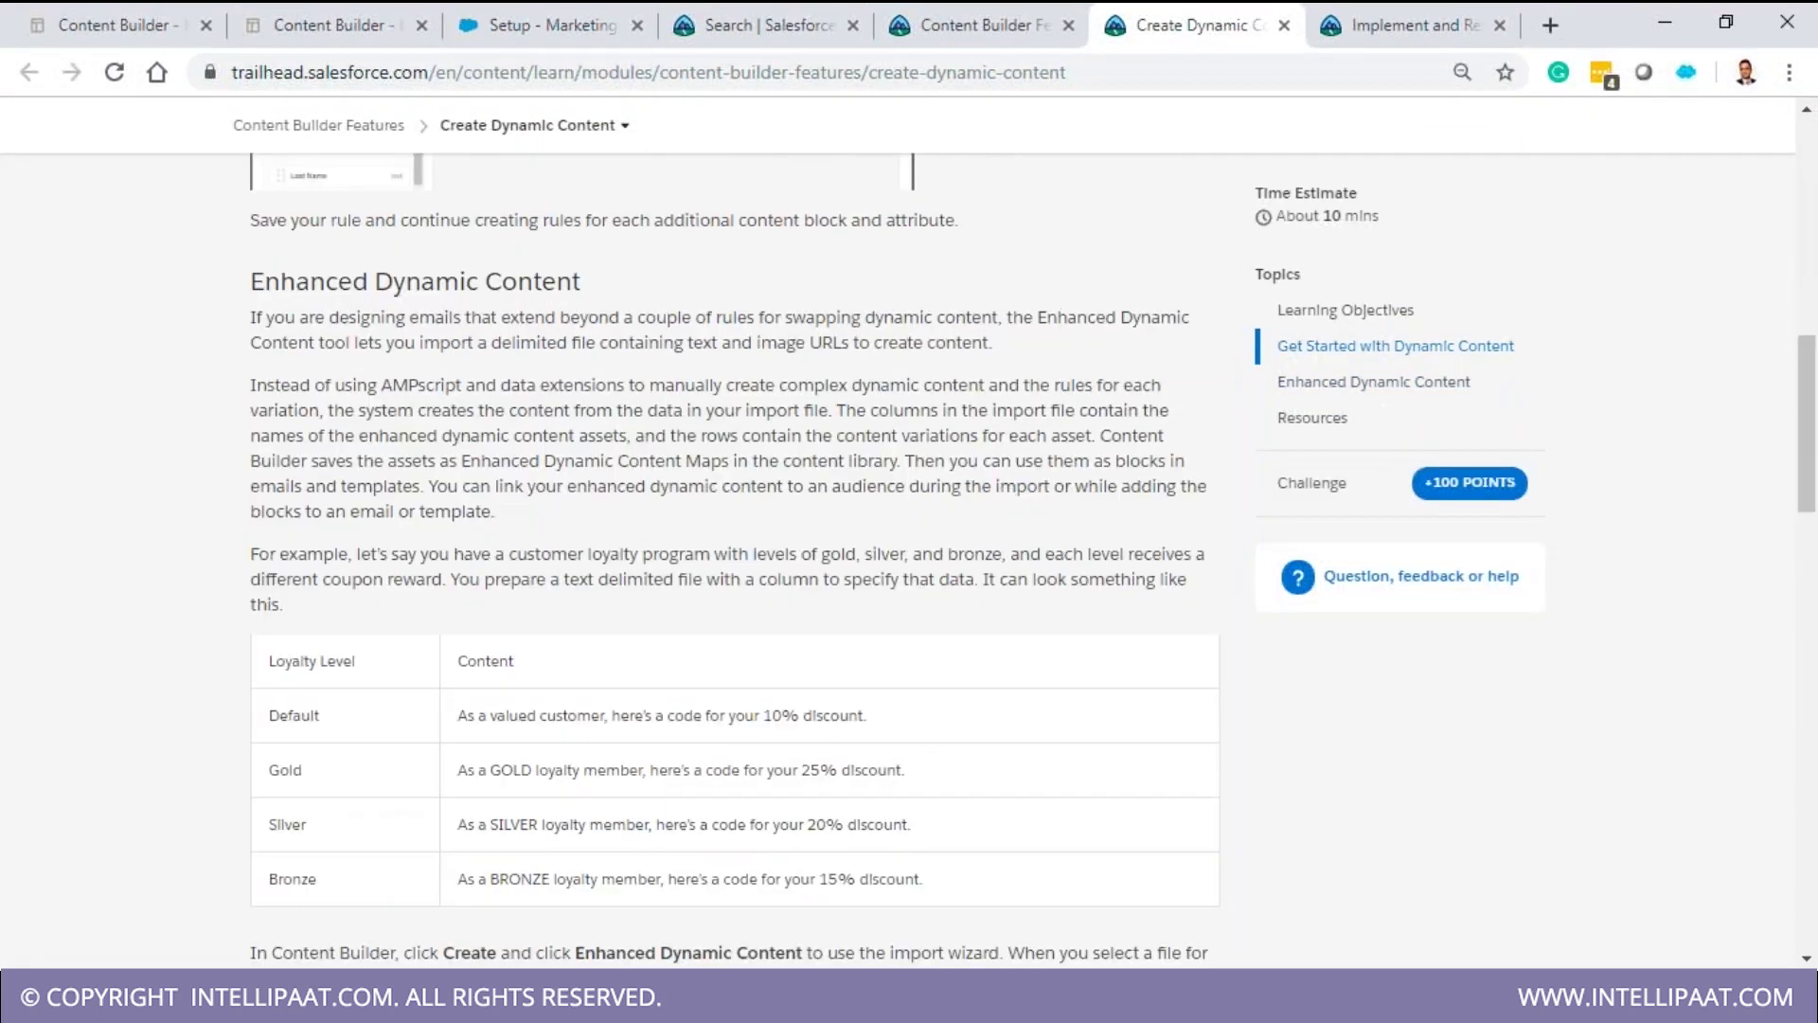
scroll(284, 528, "down", 1)
left_click_drag(285, 527, 344, 527)
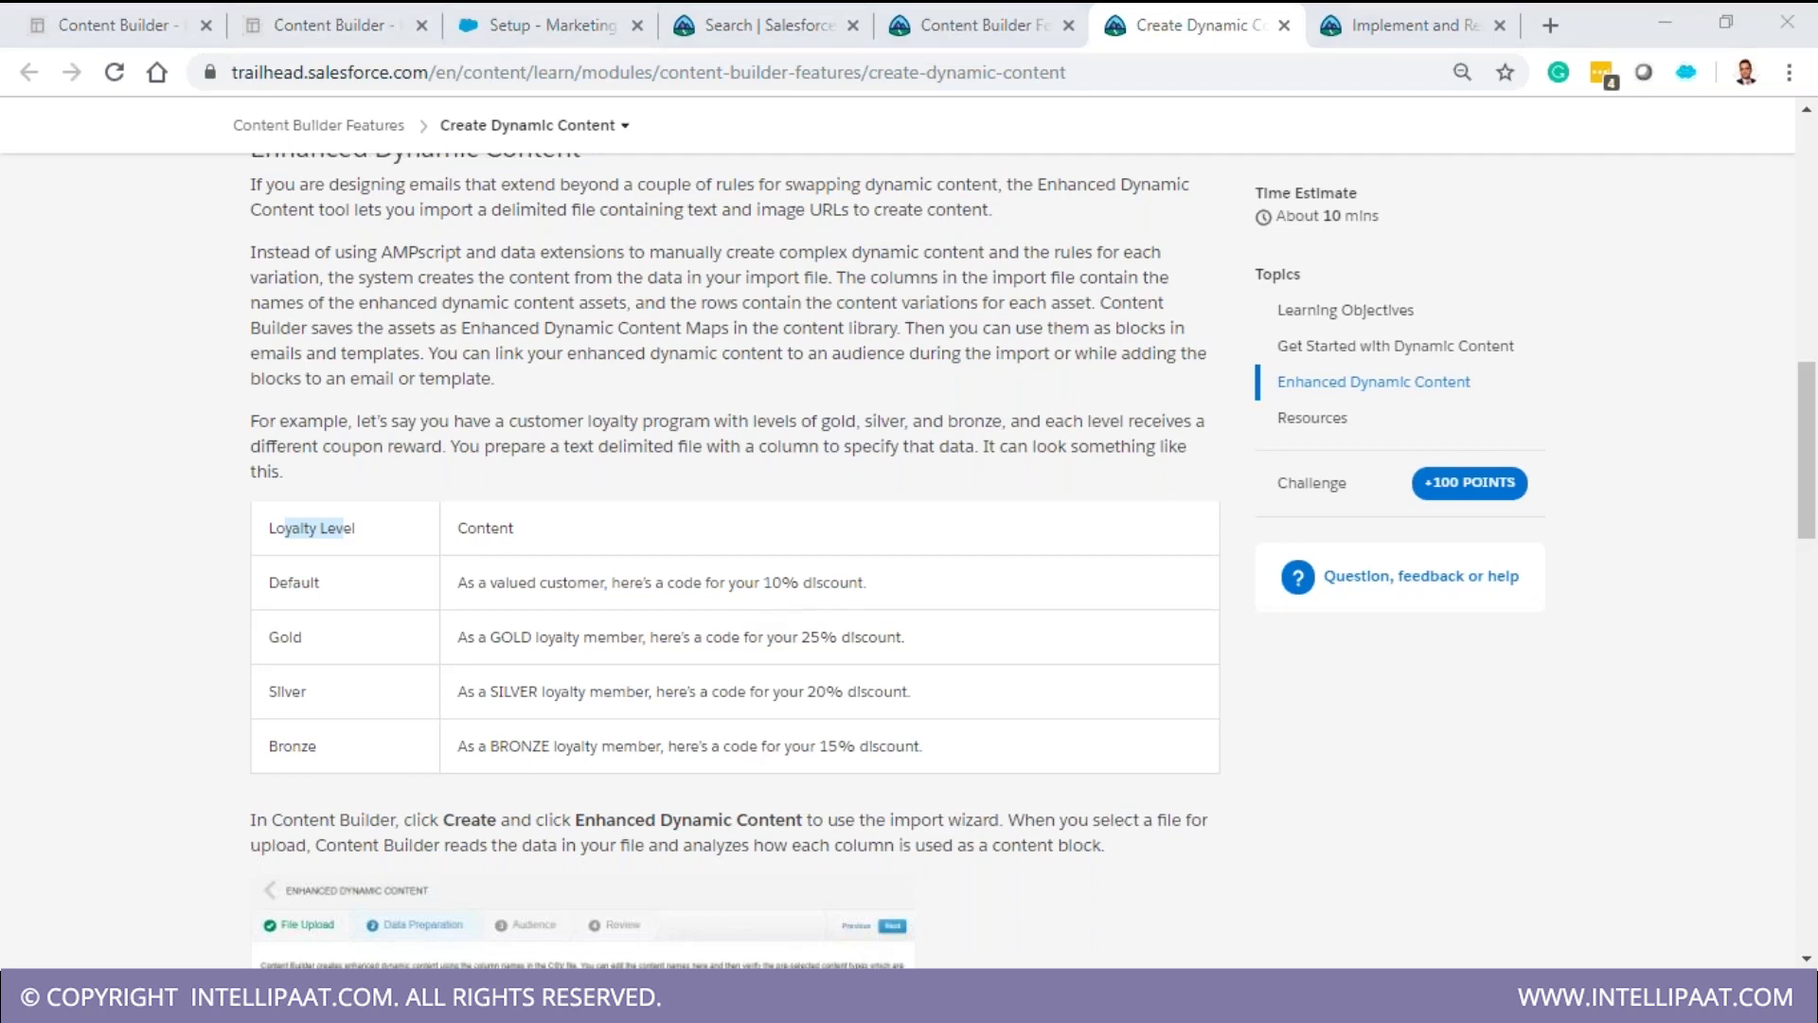
- Open Book1.csv in Excel, fit columns A and B to their text, and select the four loyalty rows in A2:B5
right_click(818, 1002)
left_click(807, 474)
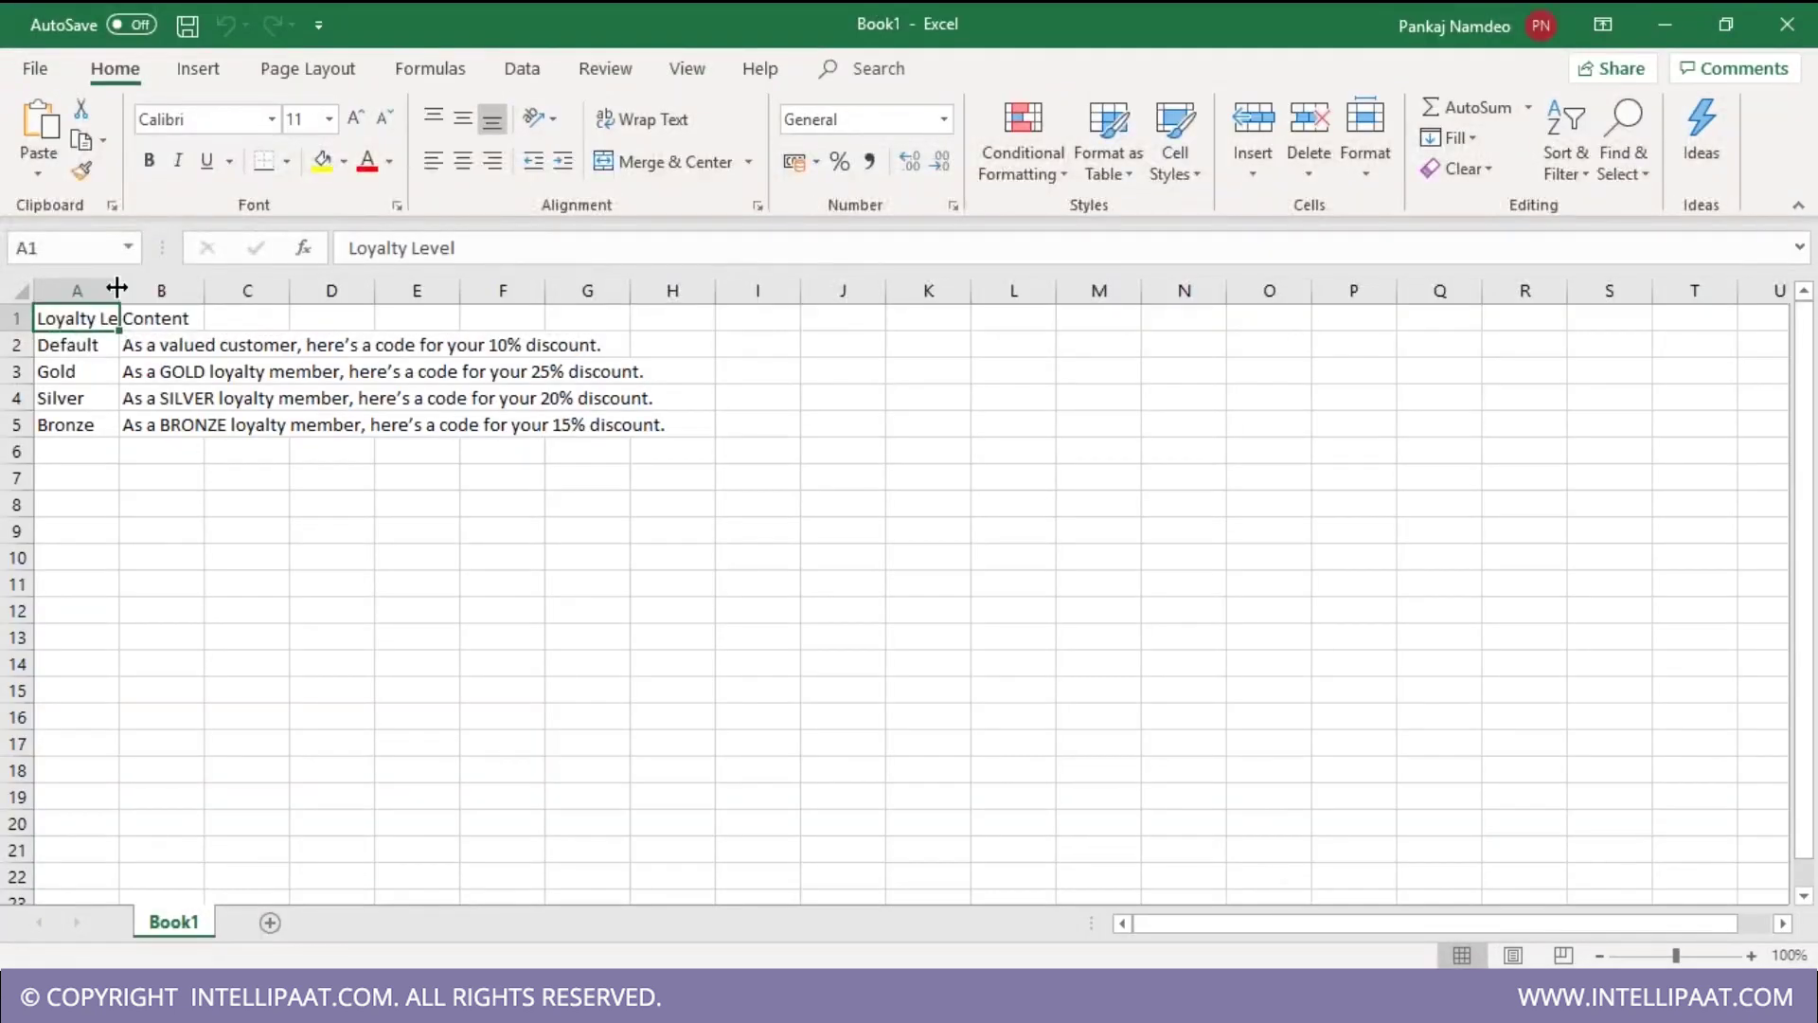
double_click(120, 290)
double_click(236, 293)
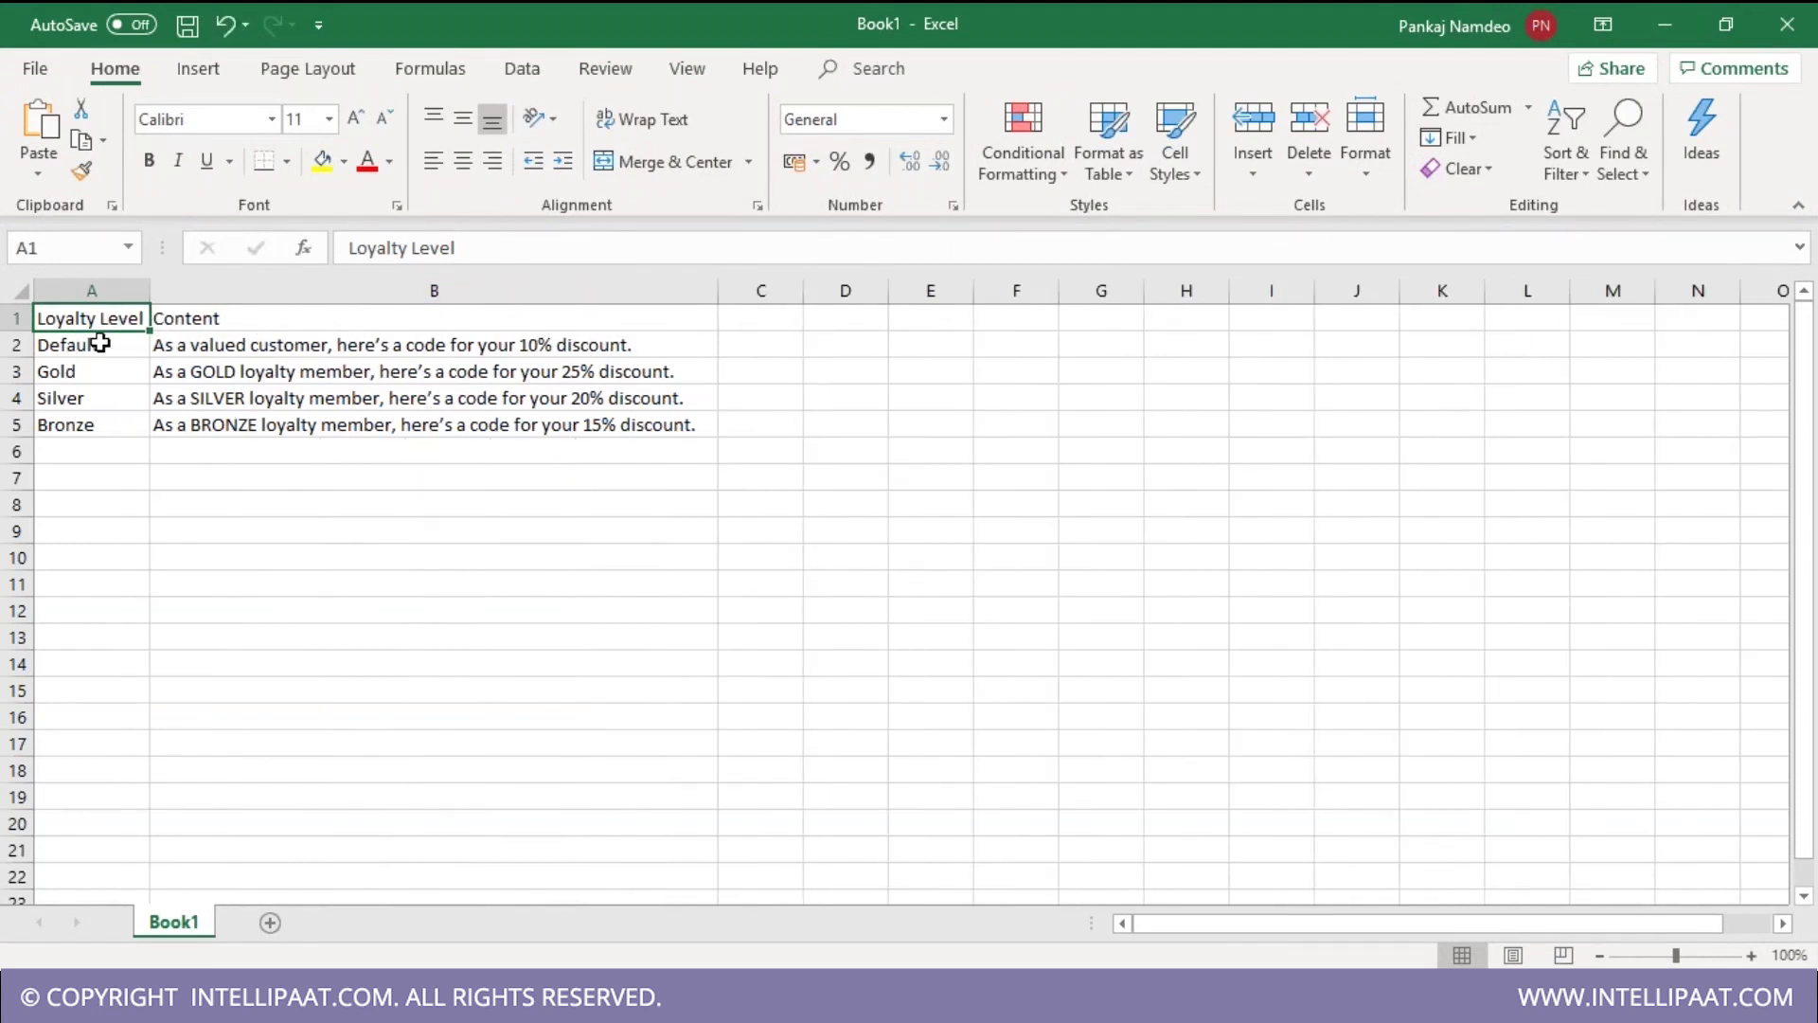
left_click_drag(118, 339, 268, 417)
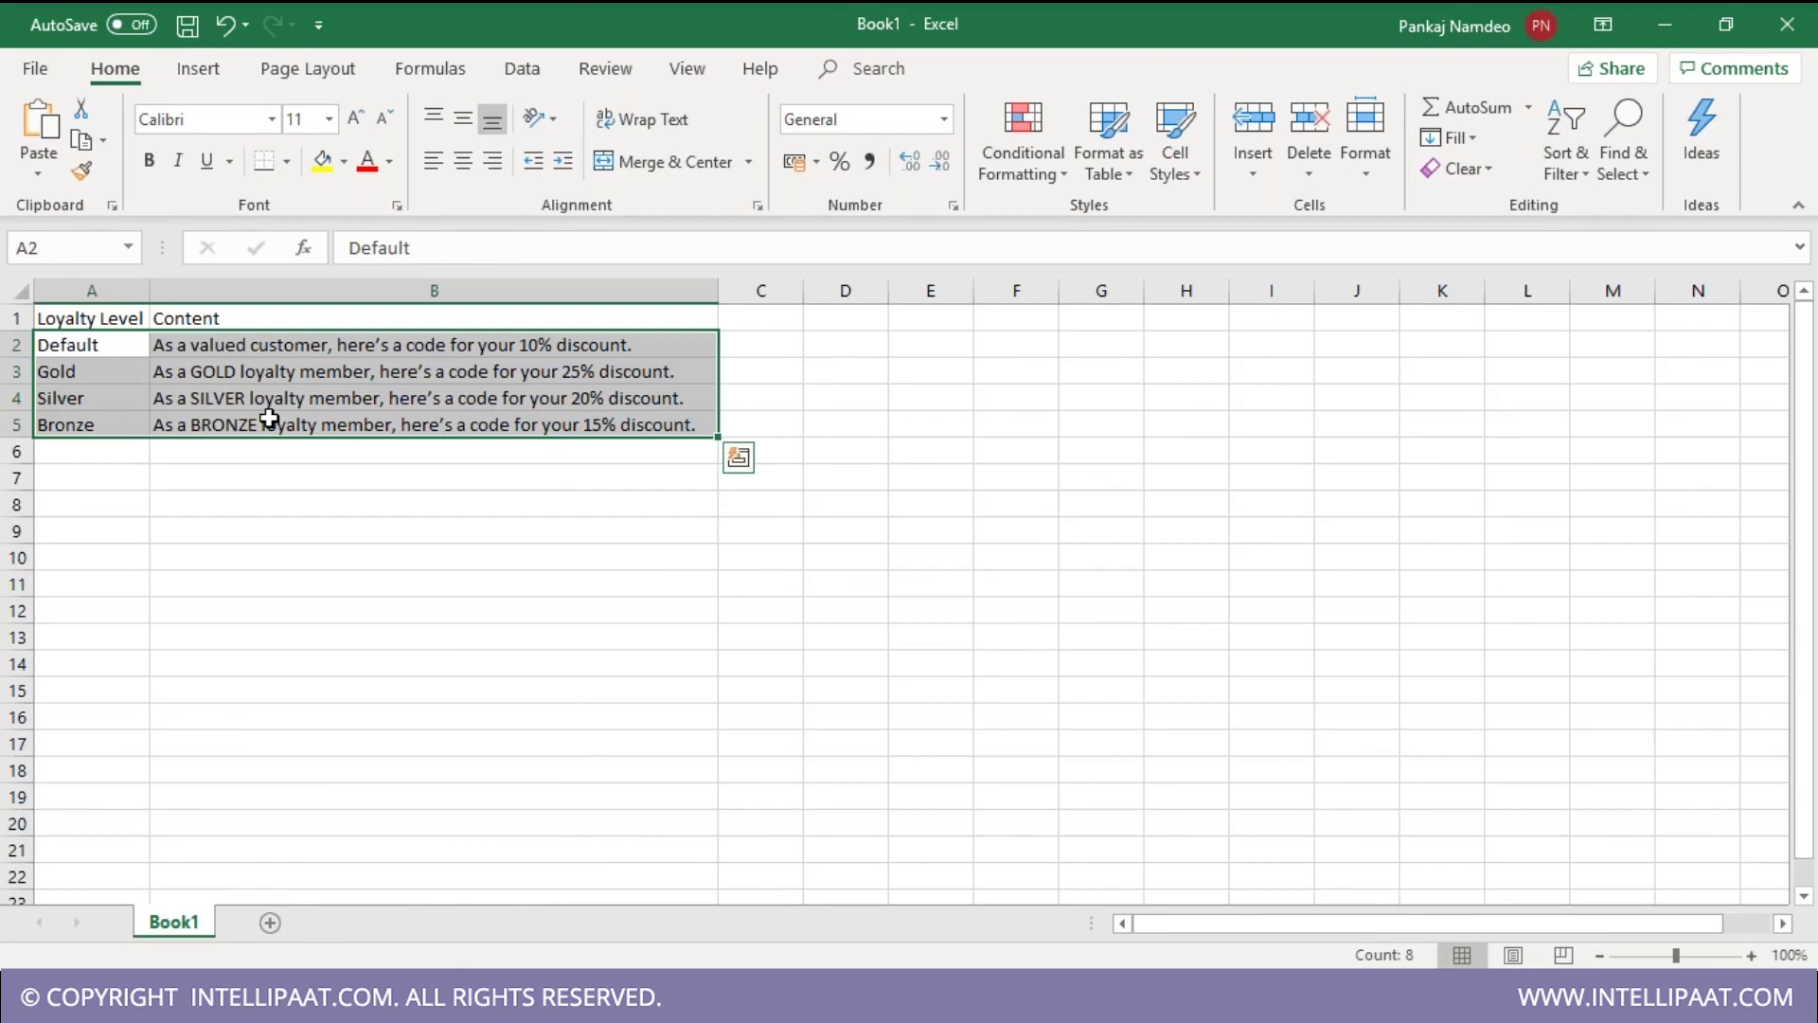
- Close Book1.csv without saving the changes and minimize the Training folder window
left_click(1787, 23)
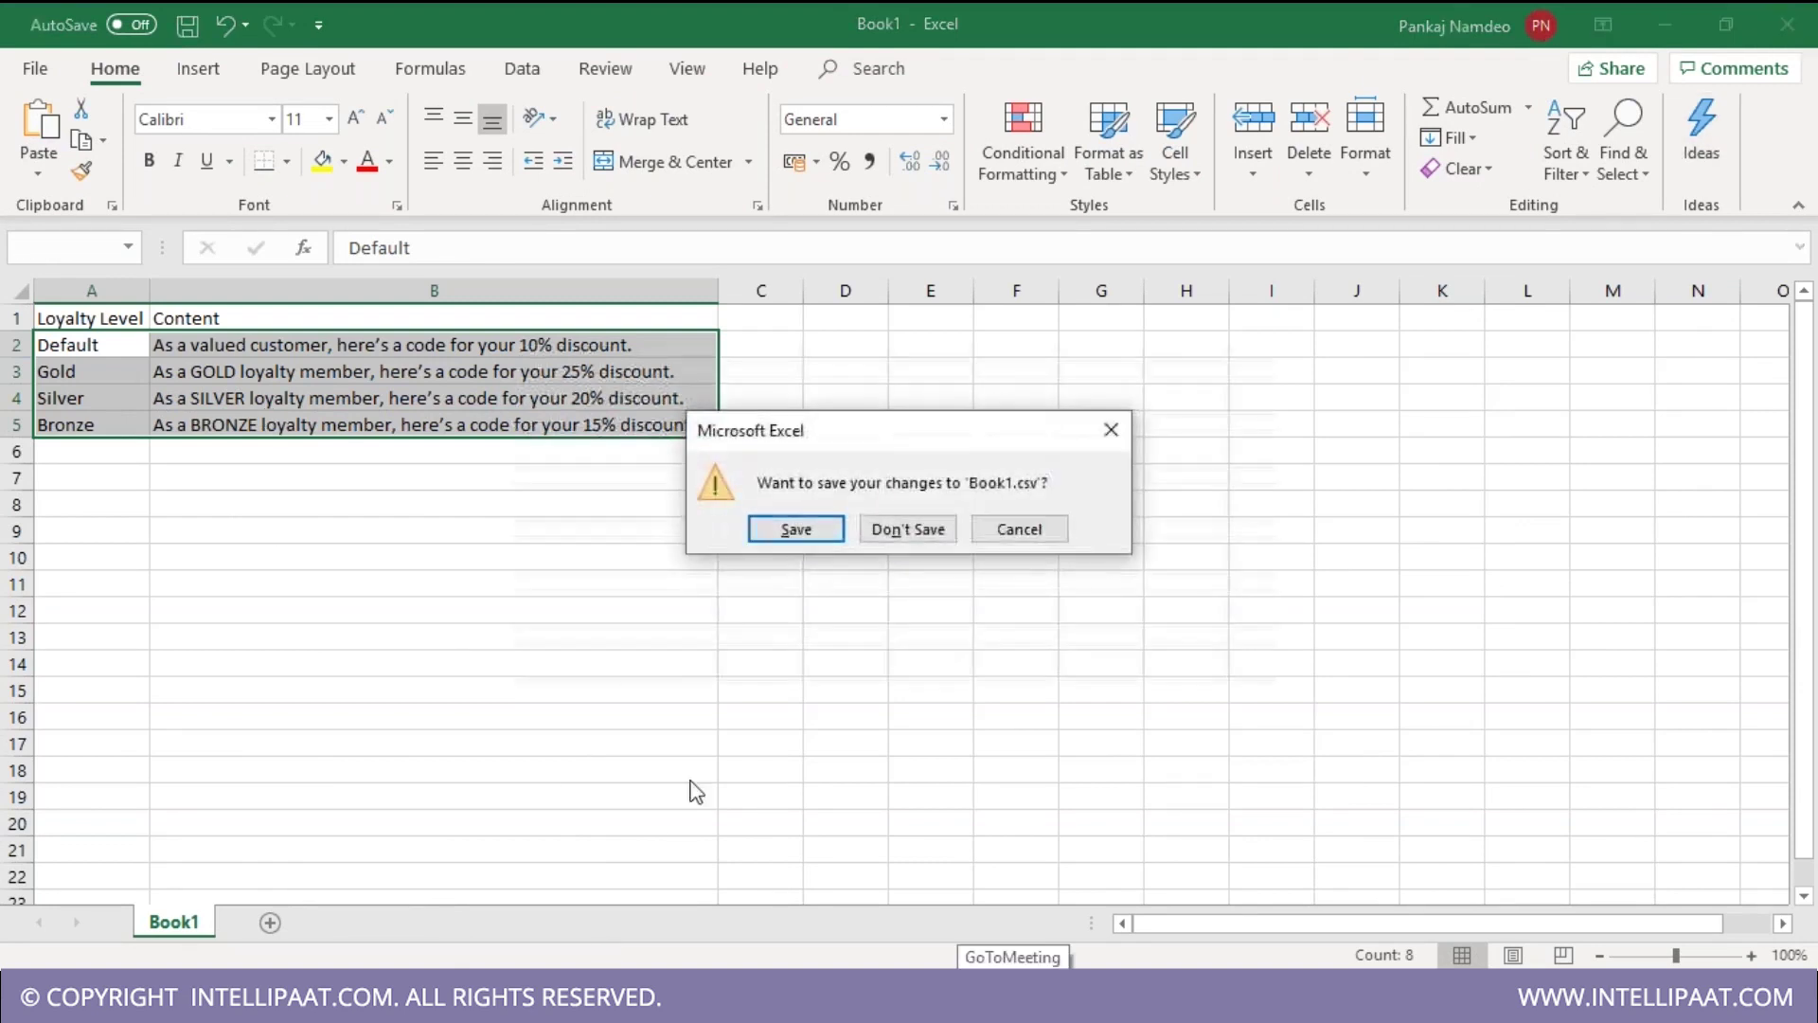
left_click(879, 527)
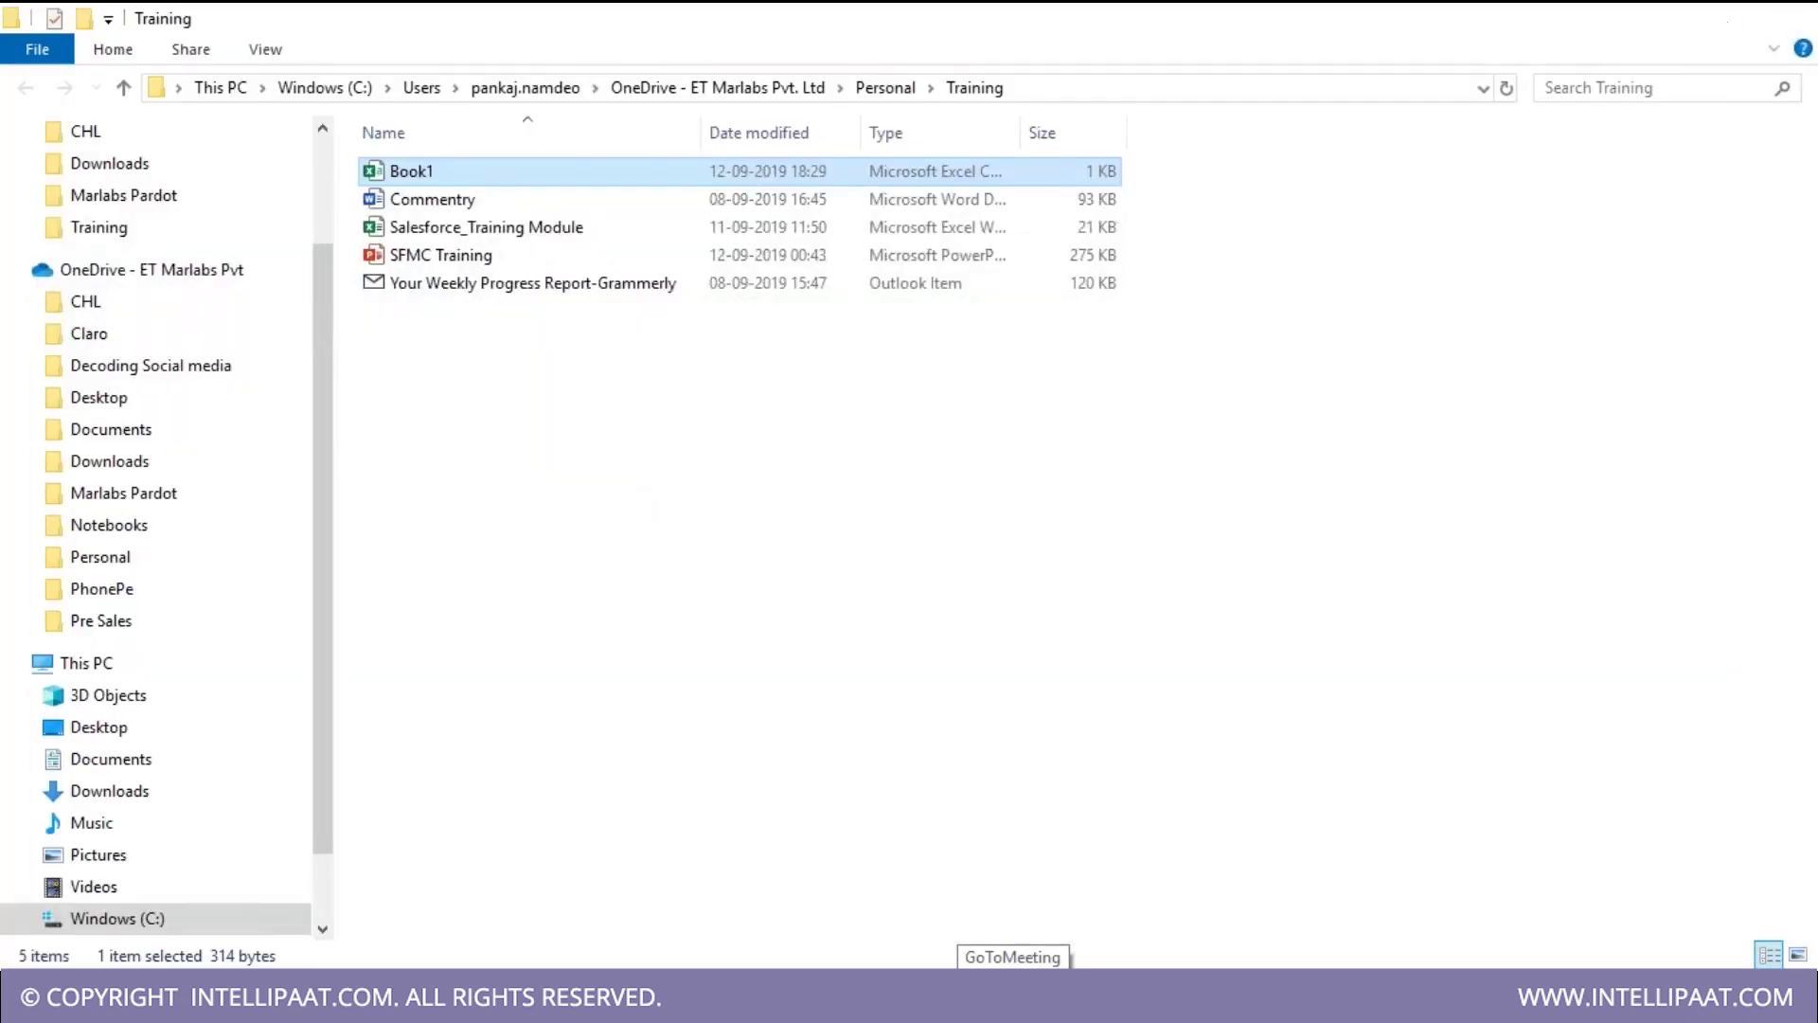
left_click(1662, 19)
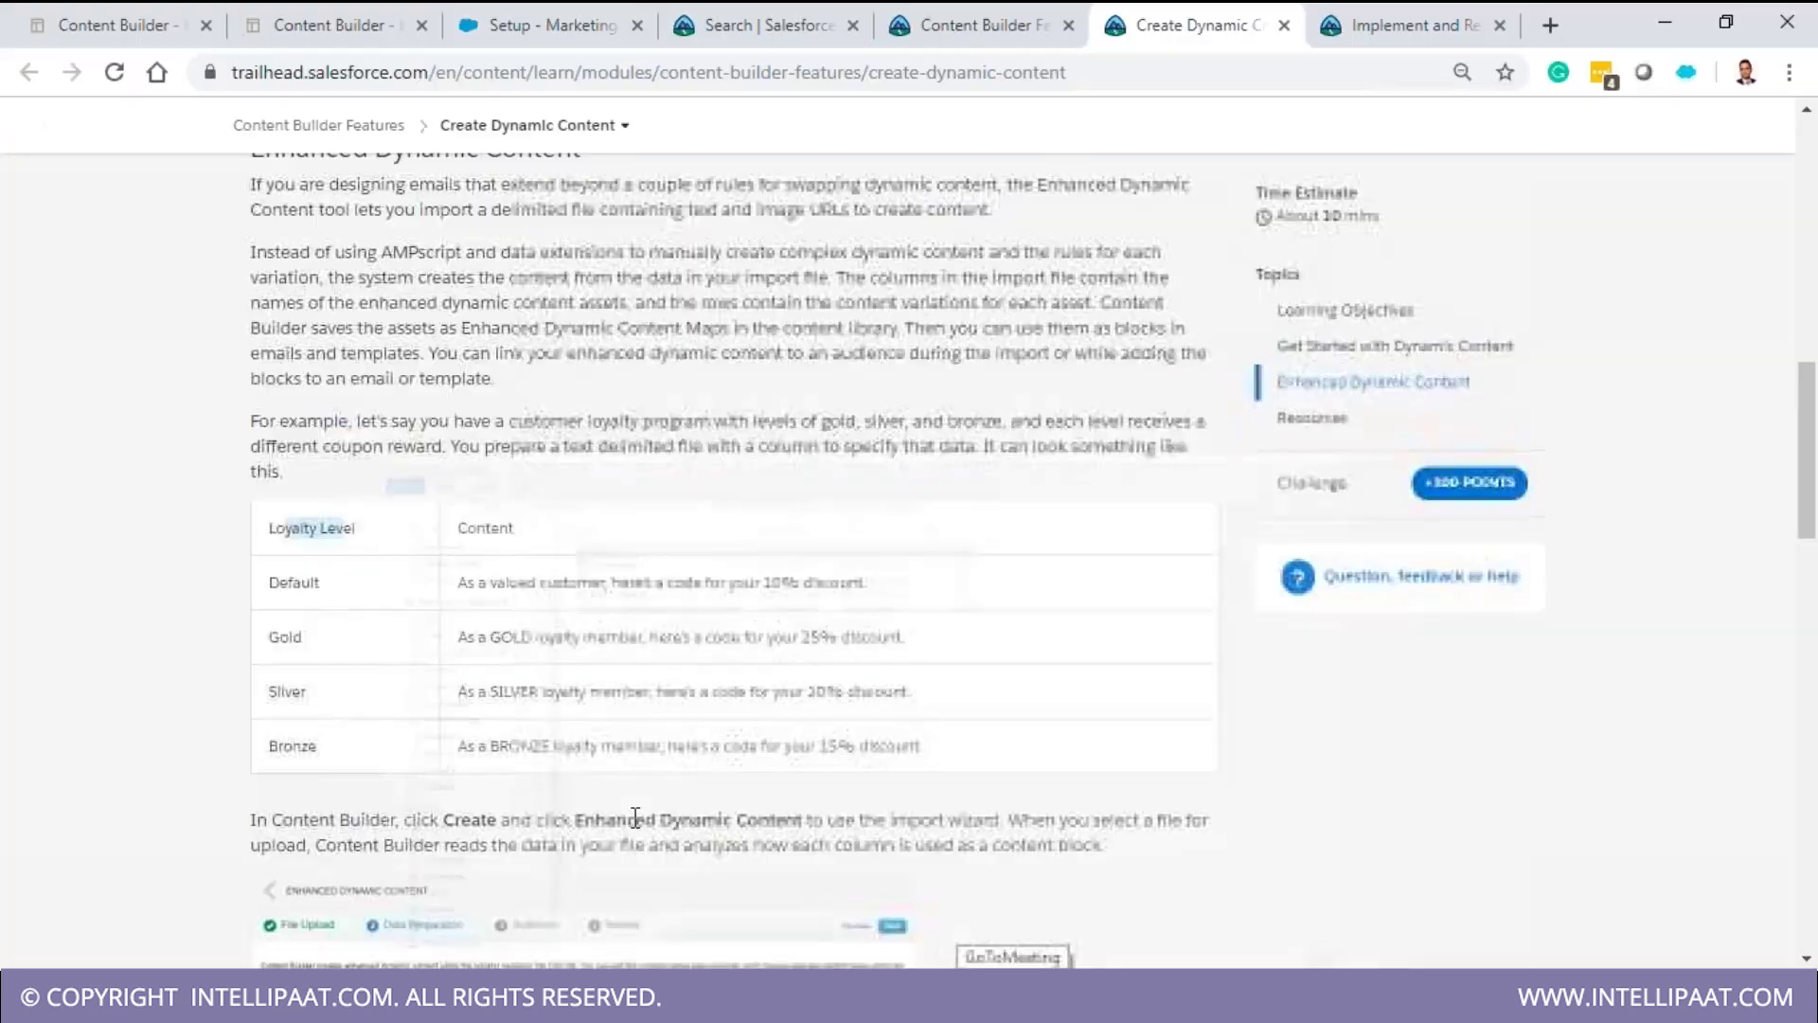
- Return to Content Builder, use the existing Content map for the Enhanced Dynamic Content block, and dismiss the audience prompt
left_click(469, 17)
left_click(344, 19)
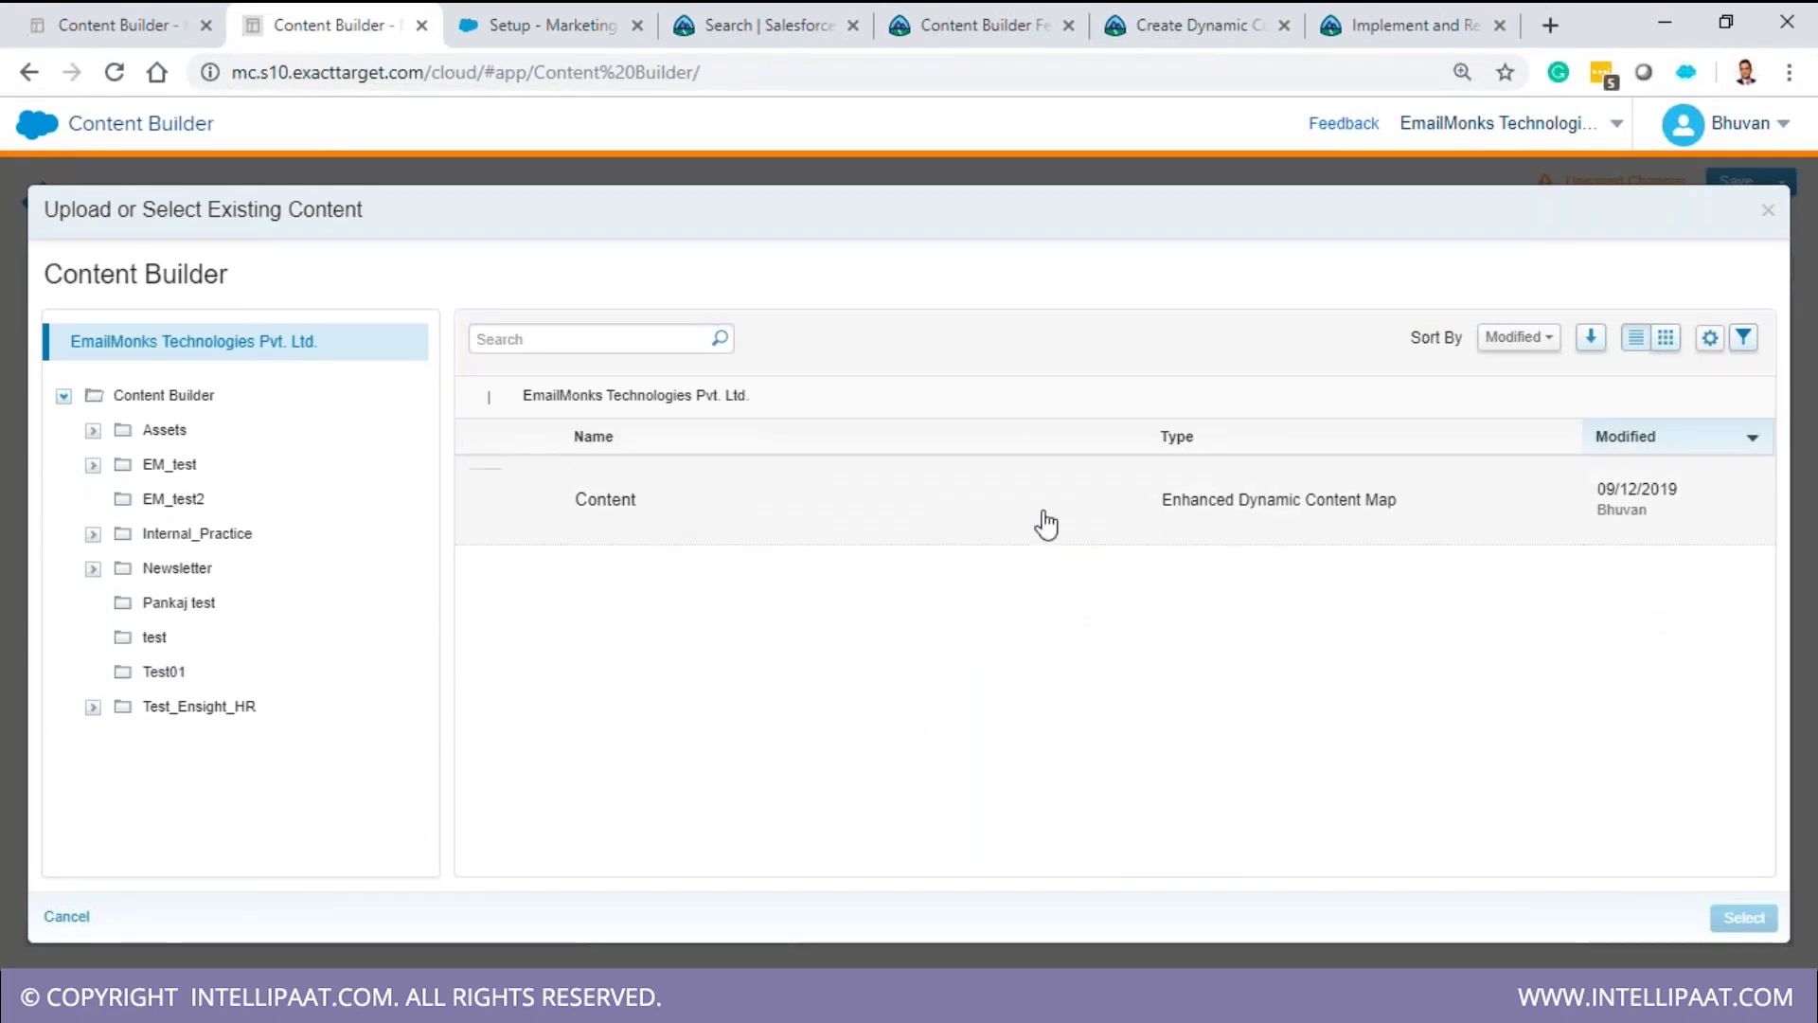
left_click(720, 520)
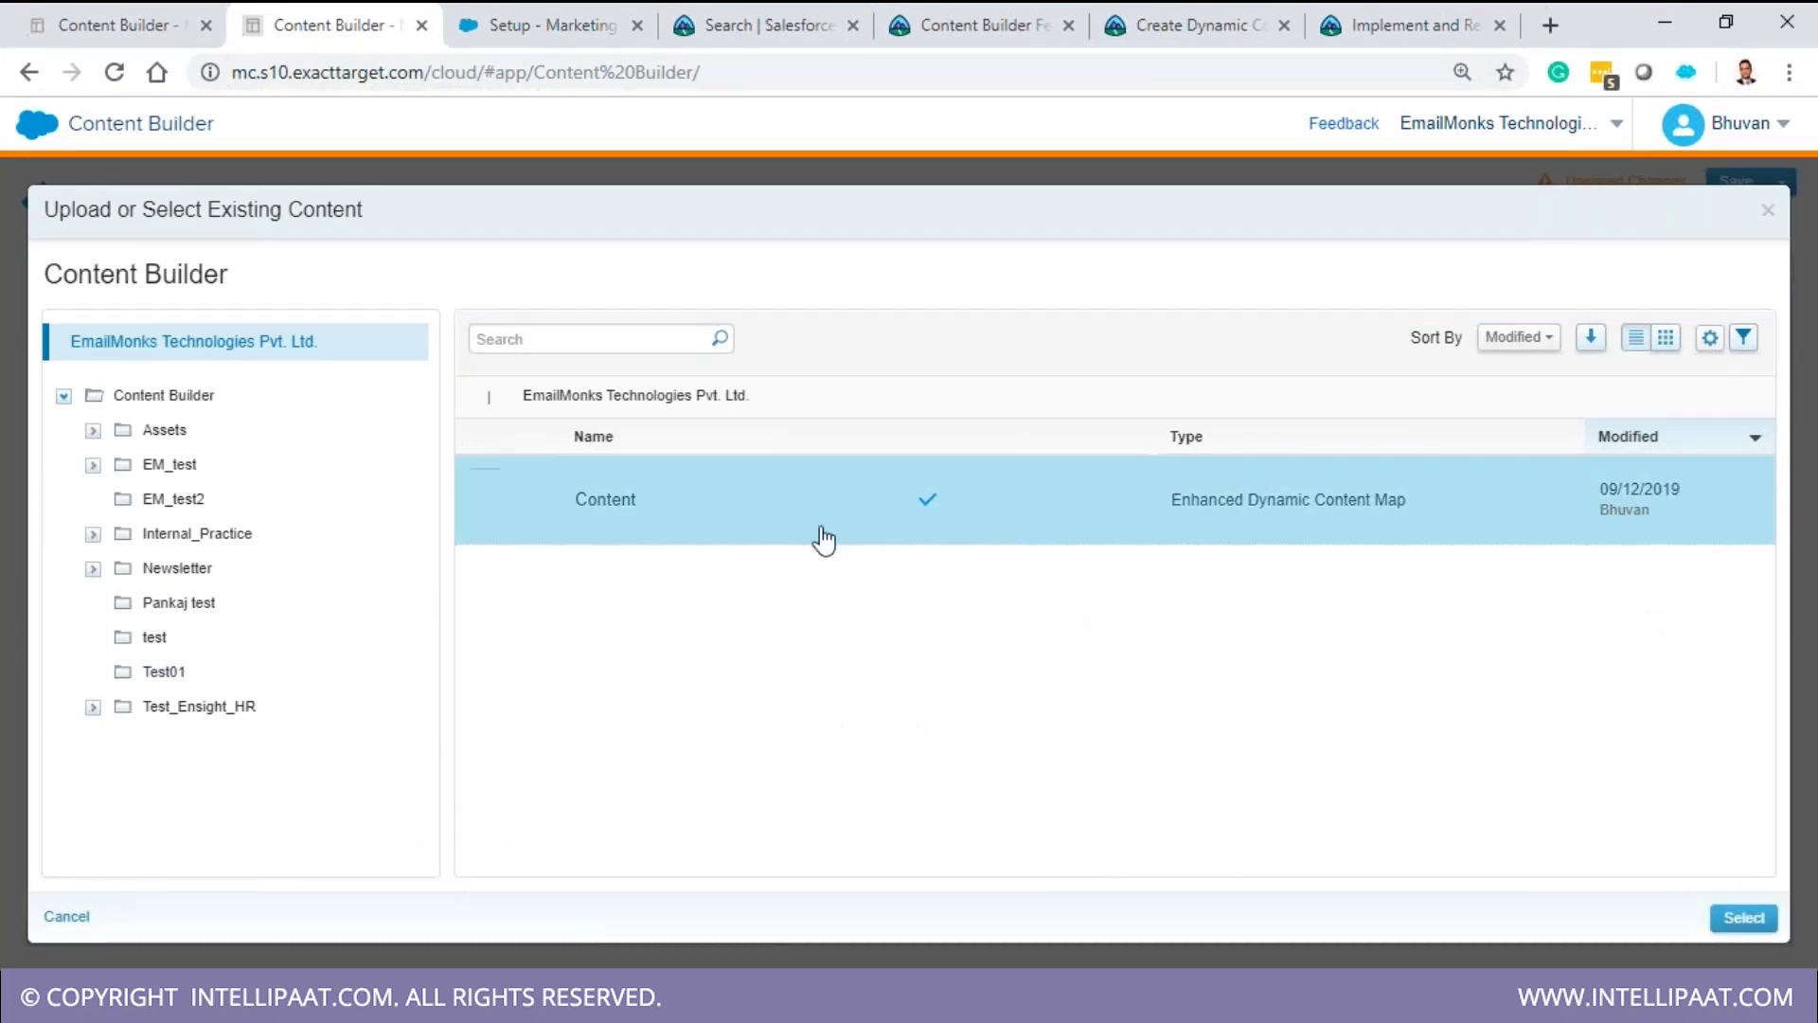
left_click(1744, 917)
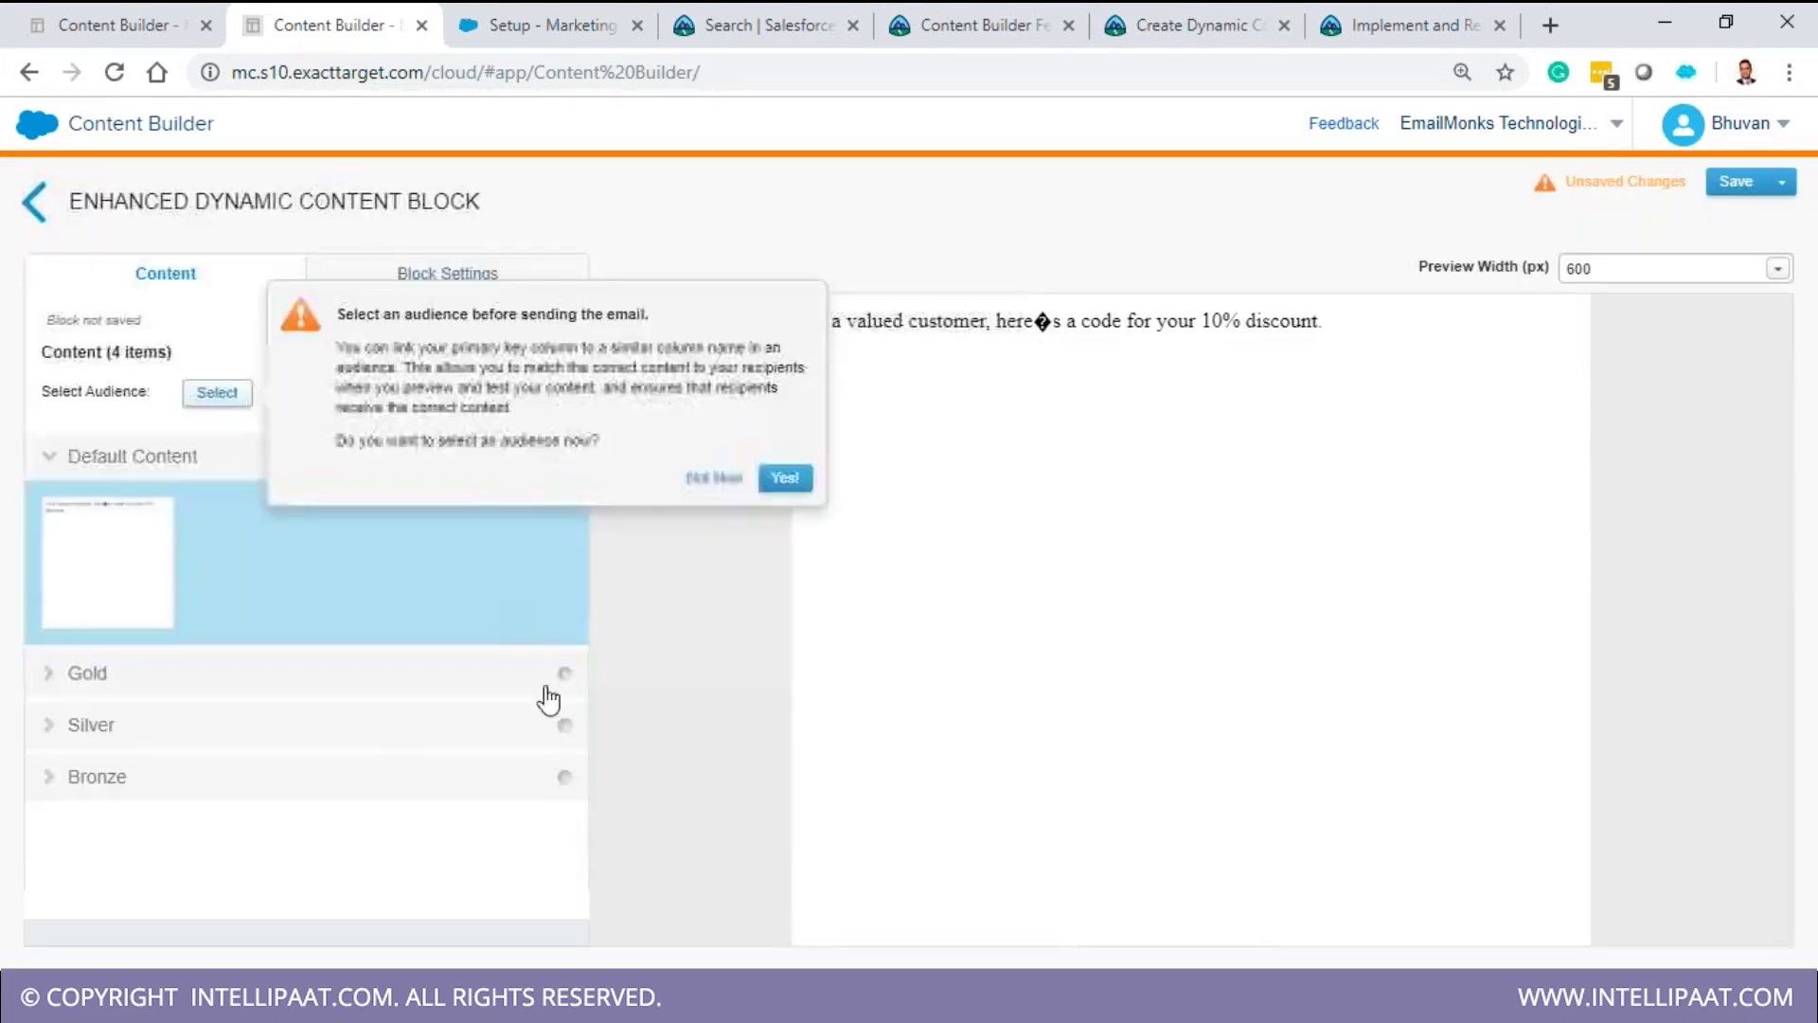
left_click(783, 481)
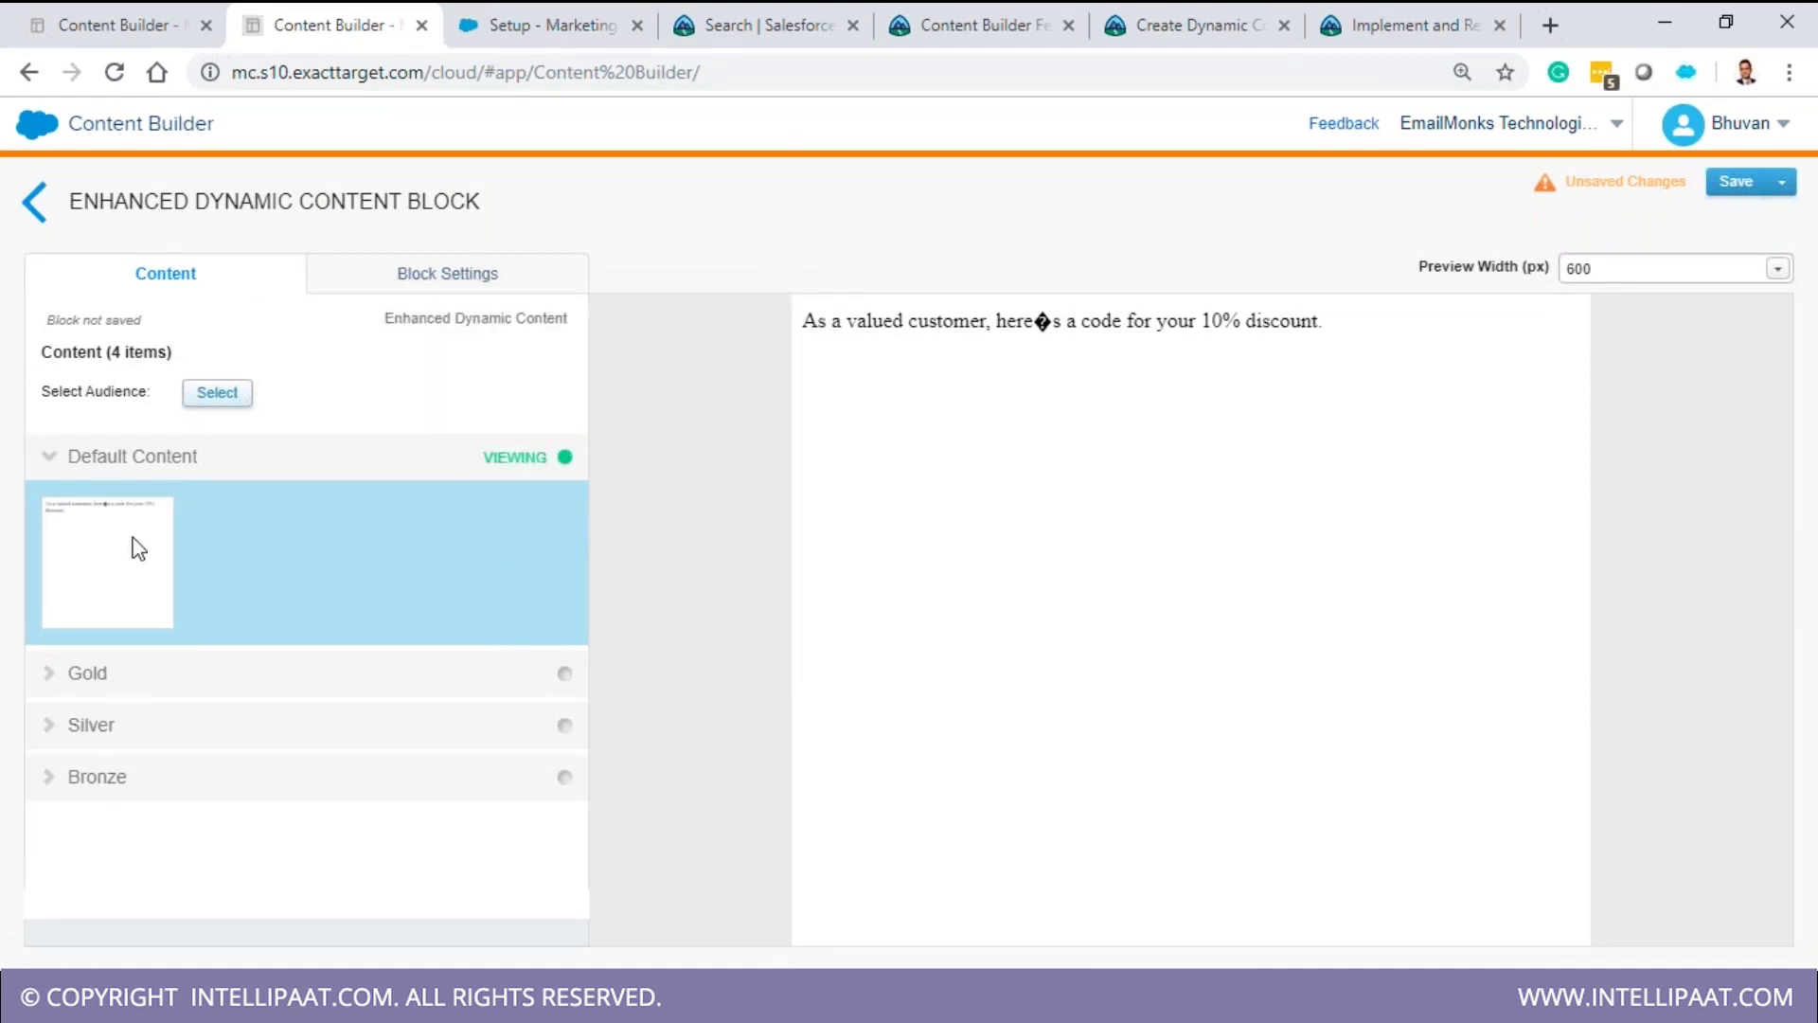
- Preview the block's Gold and Silver content variations and leave the block without saving it
left_click(48, 673)
scroll(328, 707, "down", 1)
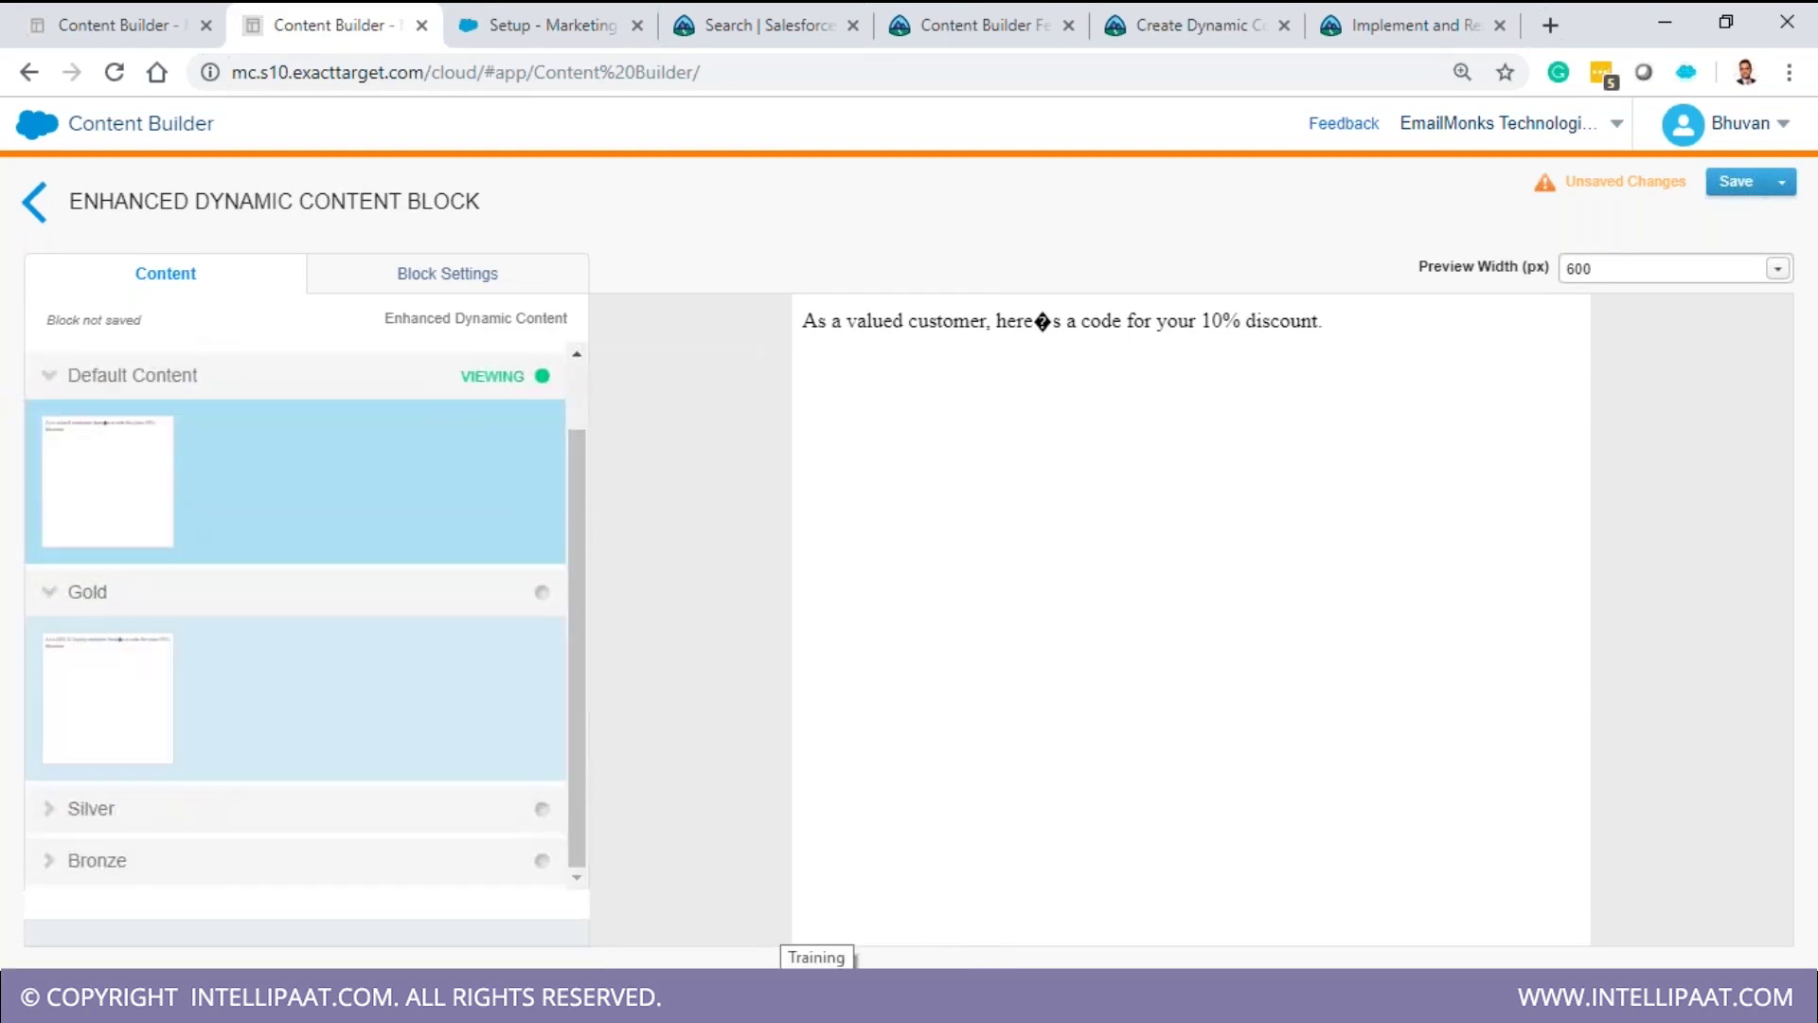
left_click(328, 706)
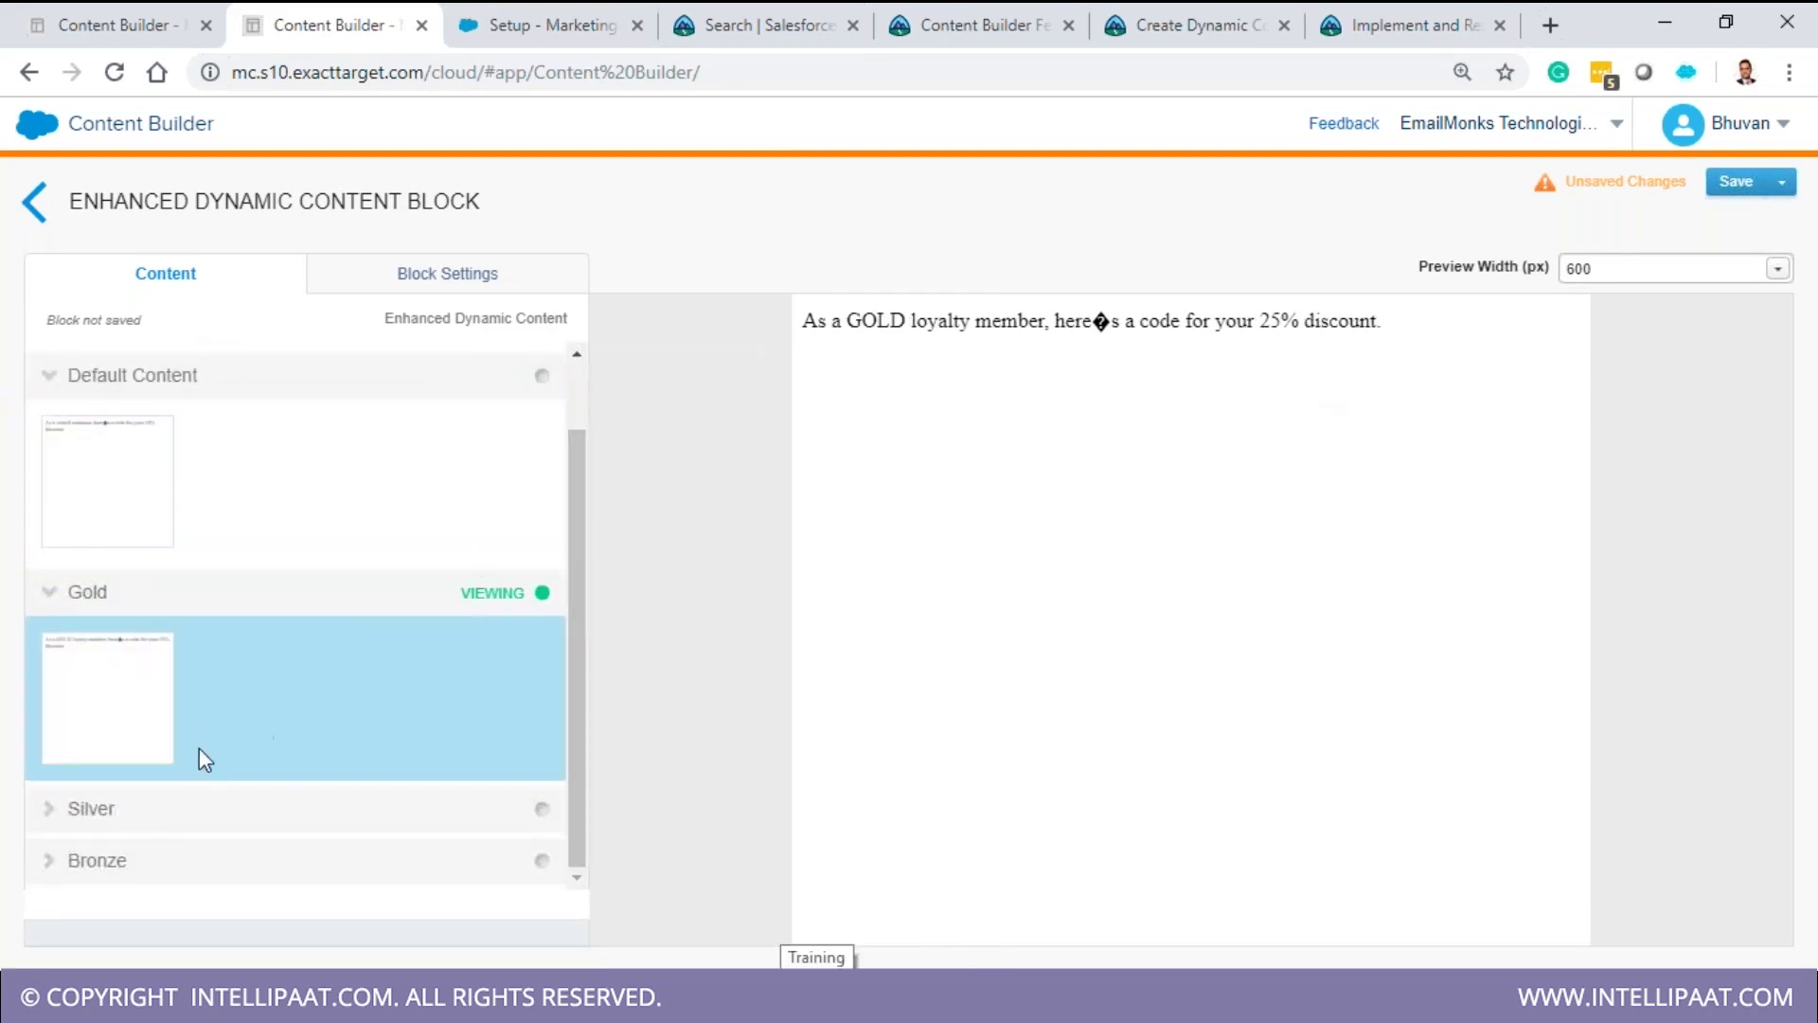
left_click(55, 820)
left_click(325, 838)
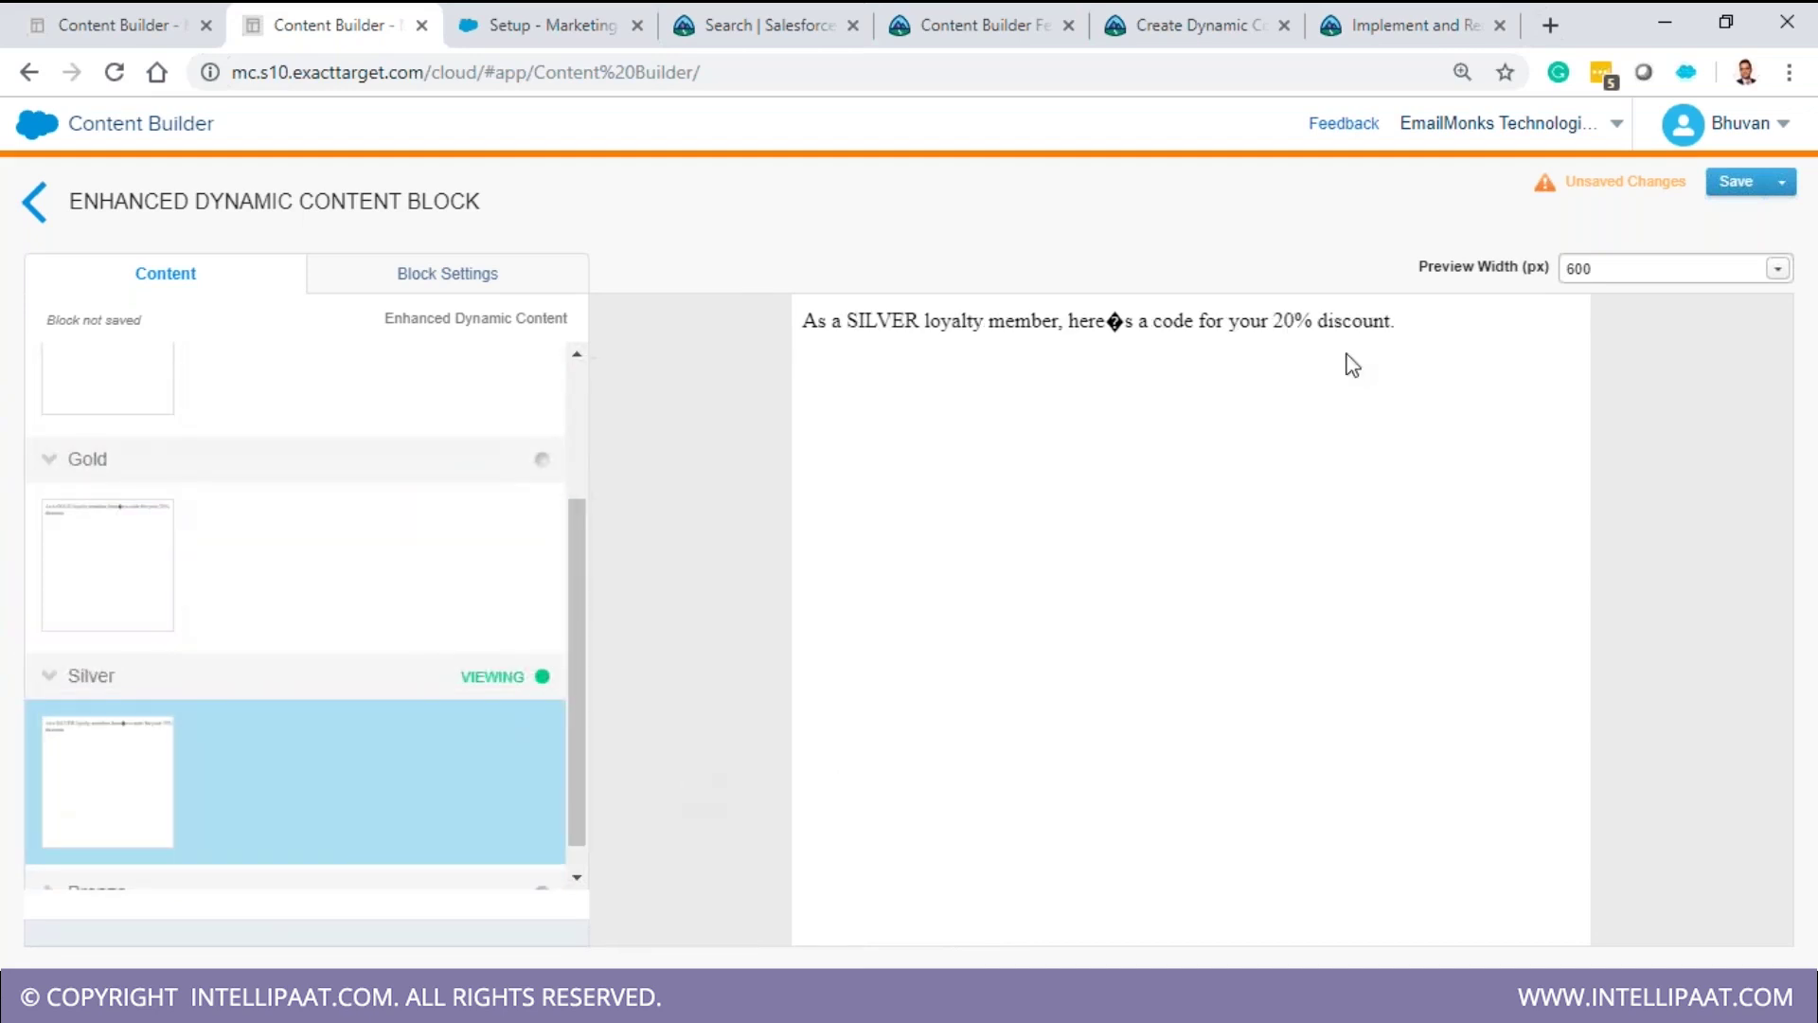
left_click_drag(1270, 321, 1373, 321)
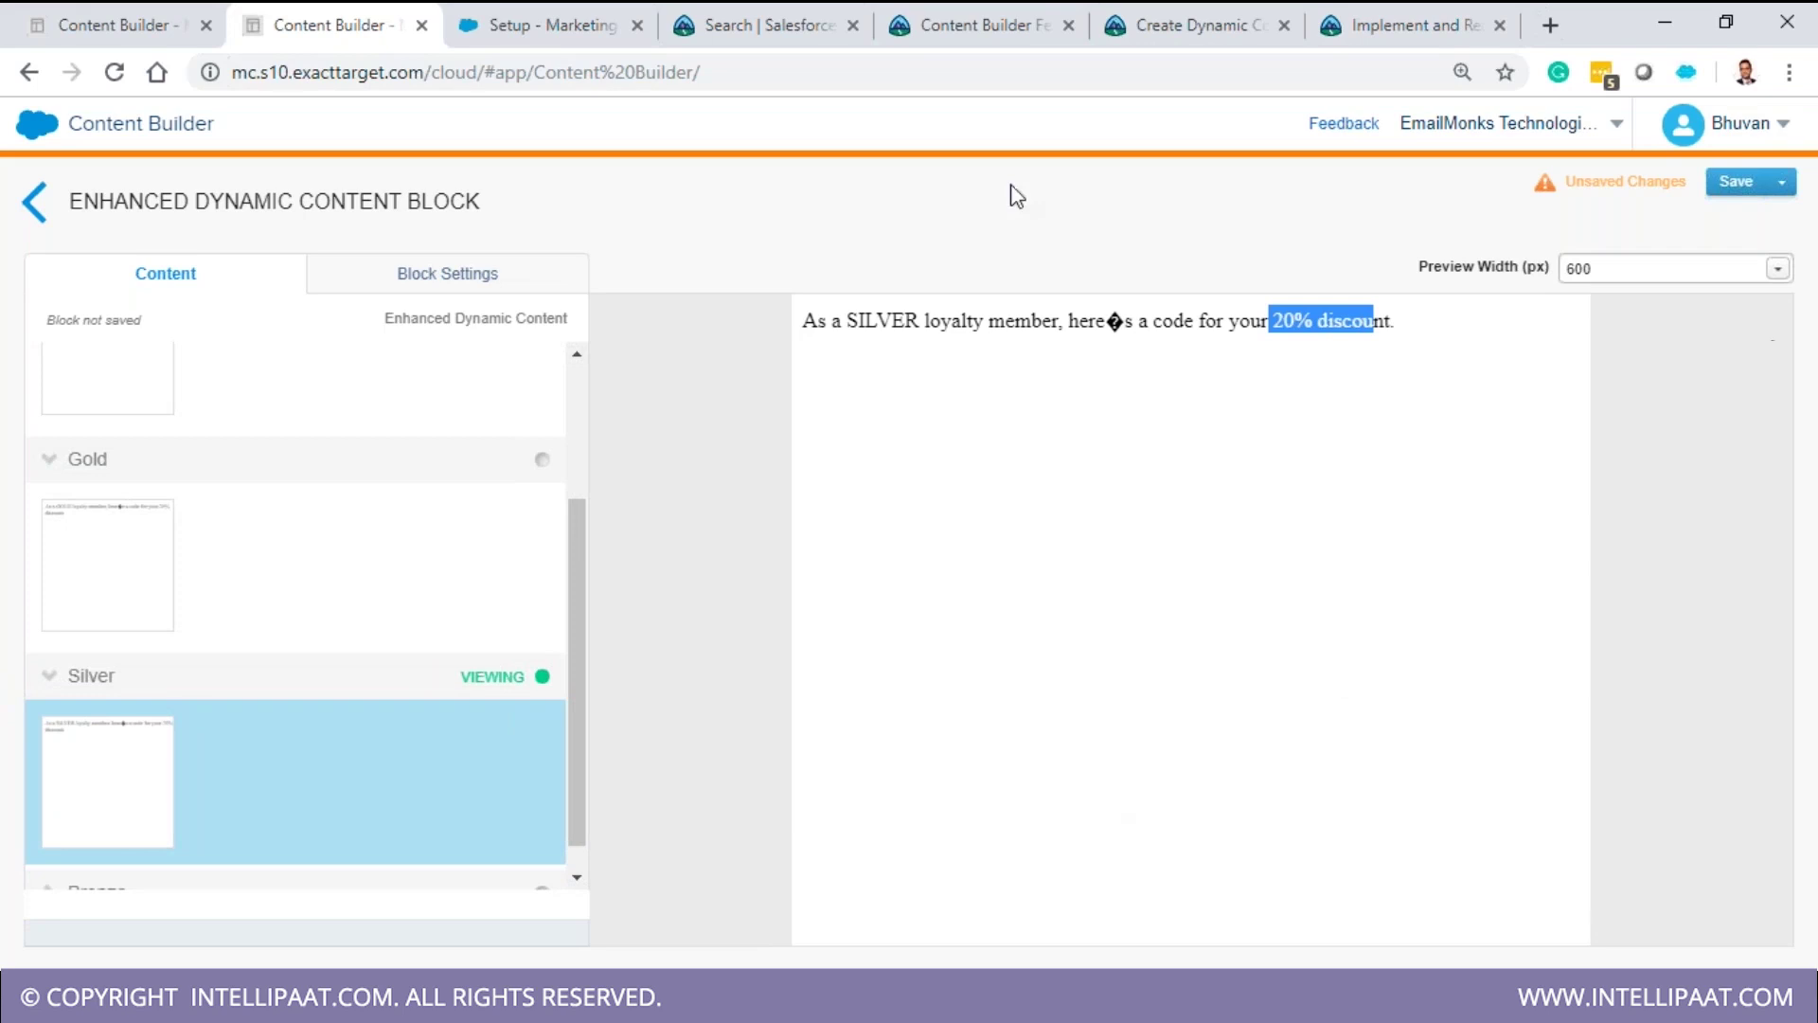
left_click(35, 201)
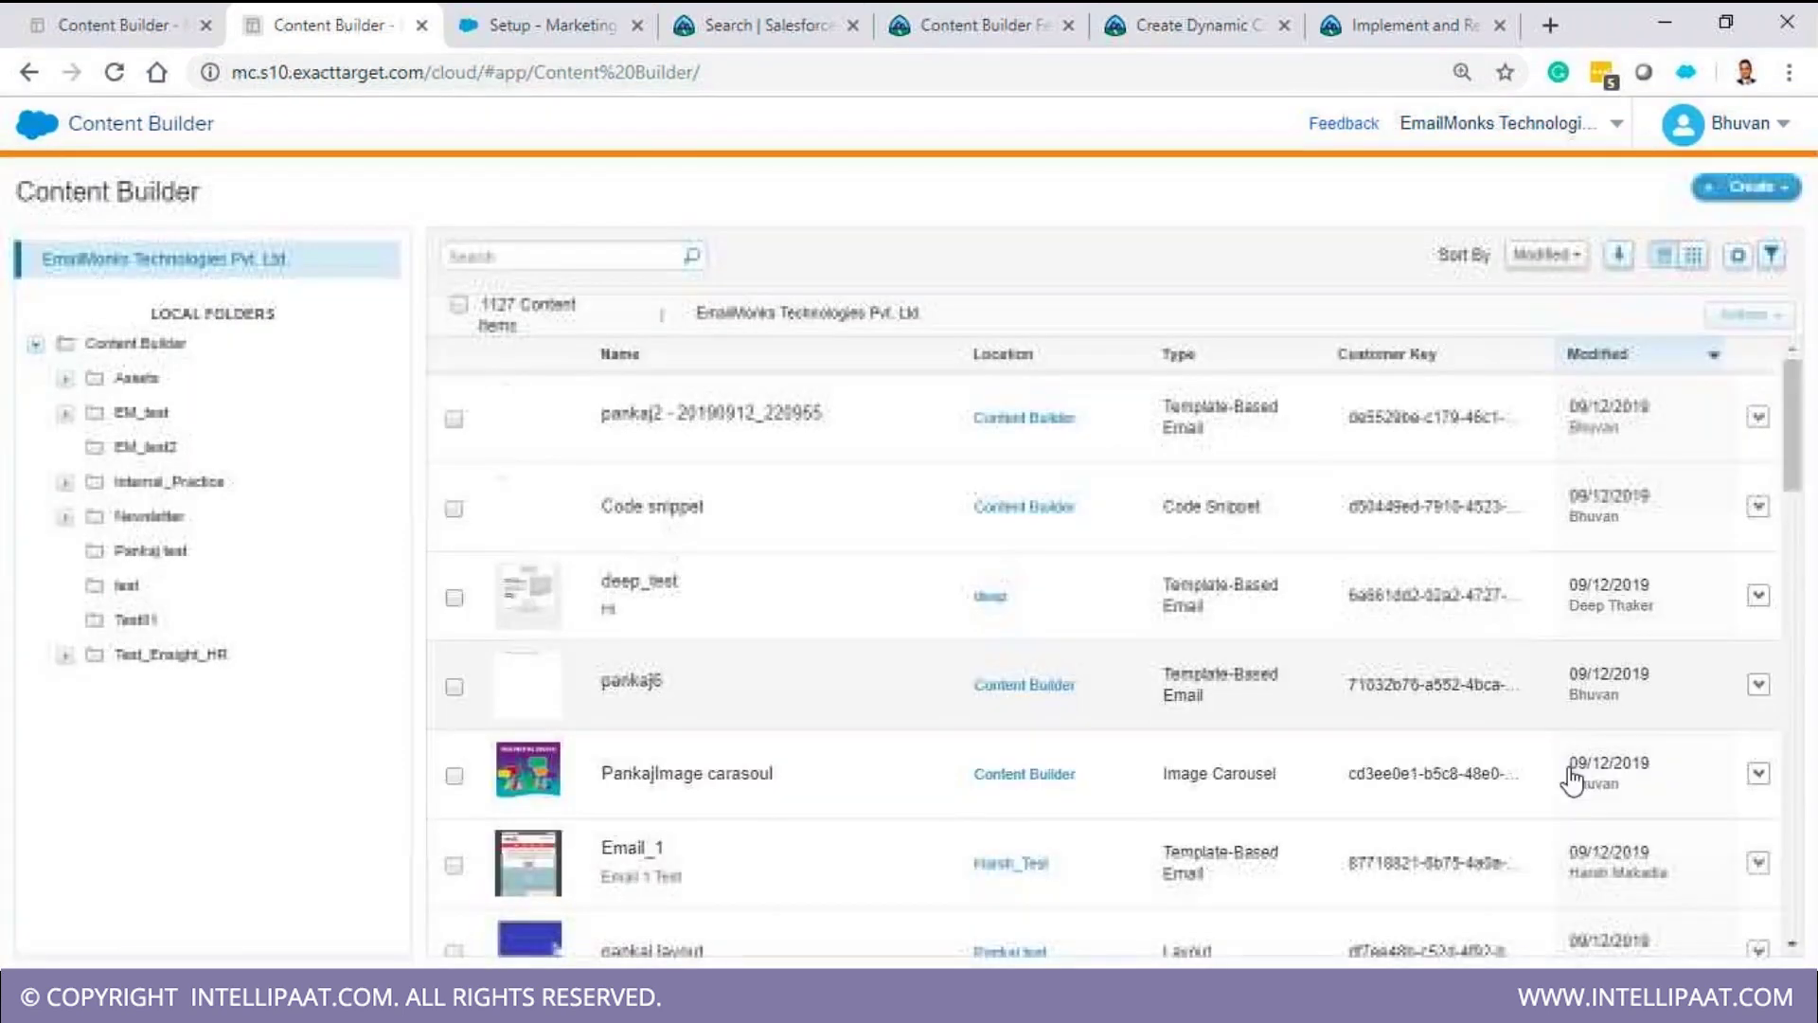
- Start a new External Content block at a larger page zoom and set its URL to google.com
left_click(1757, 188)
mouse_move(1690, 343)
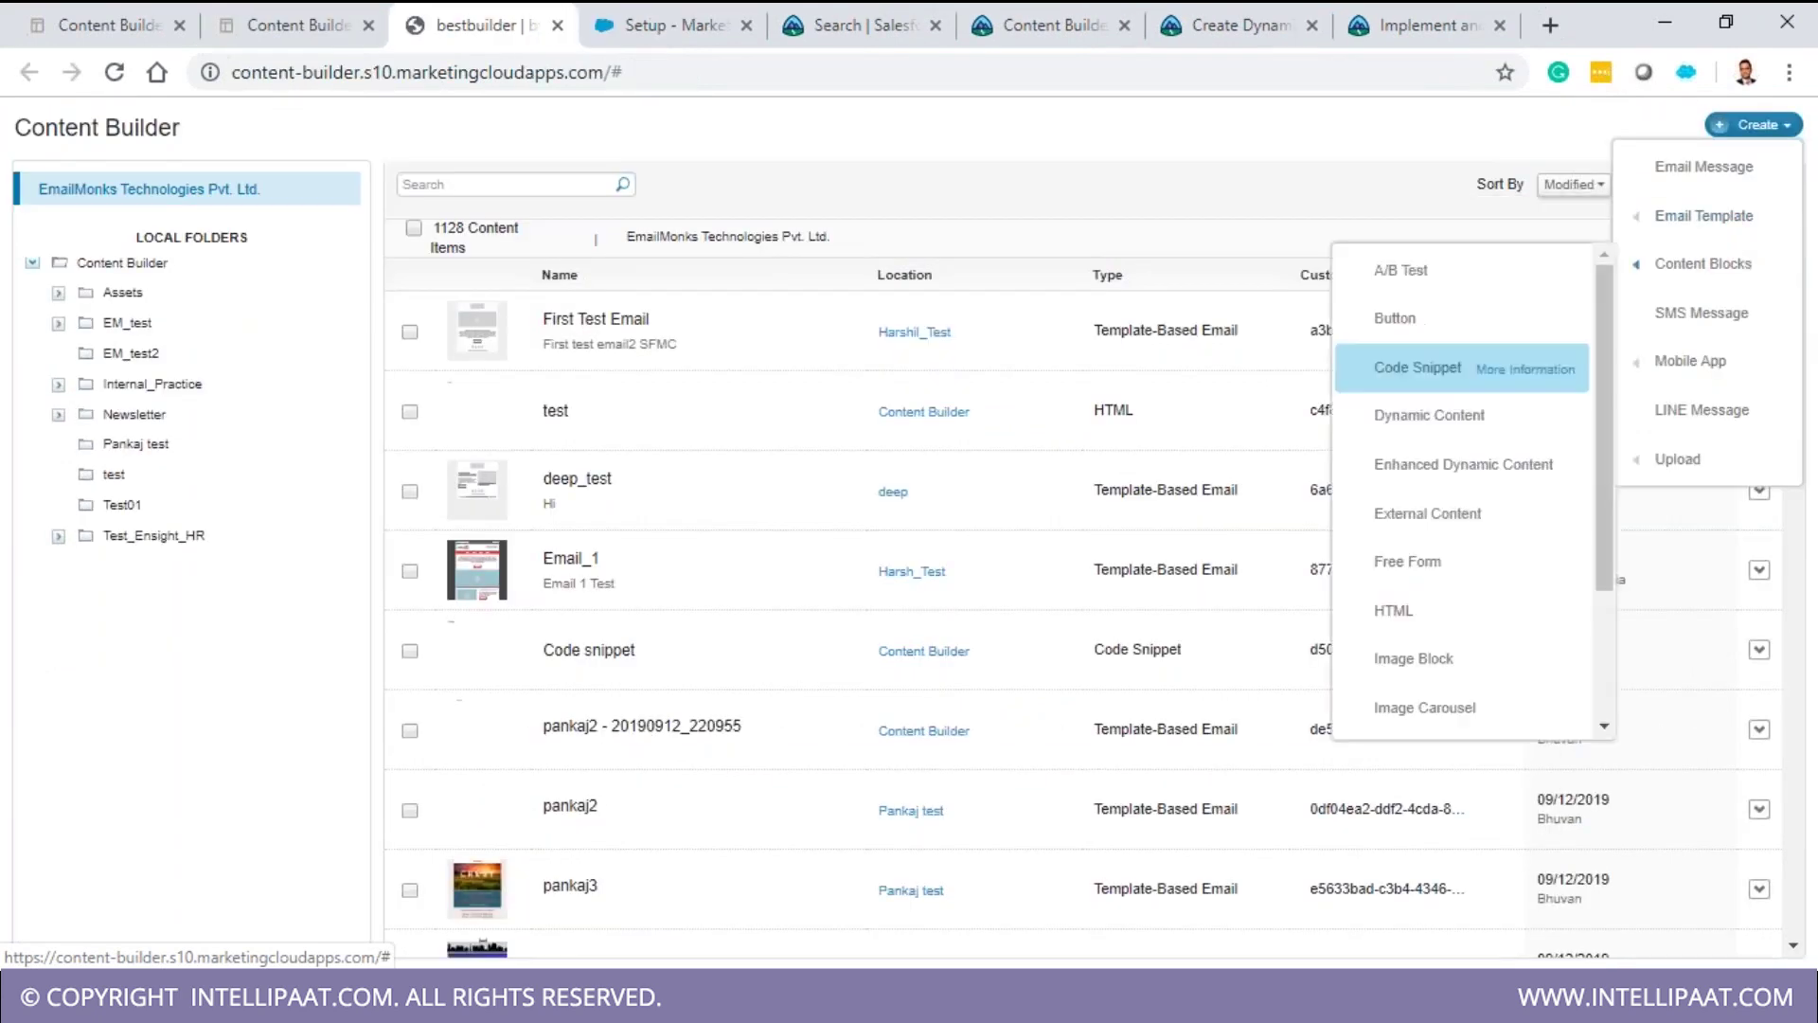
key("ctrl+plus")
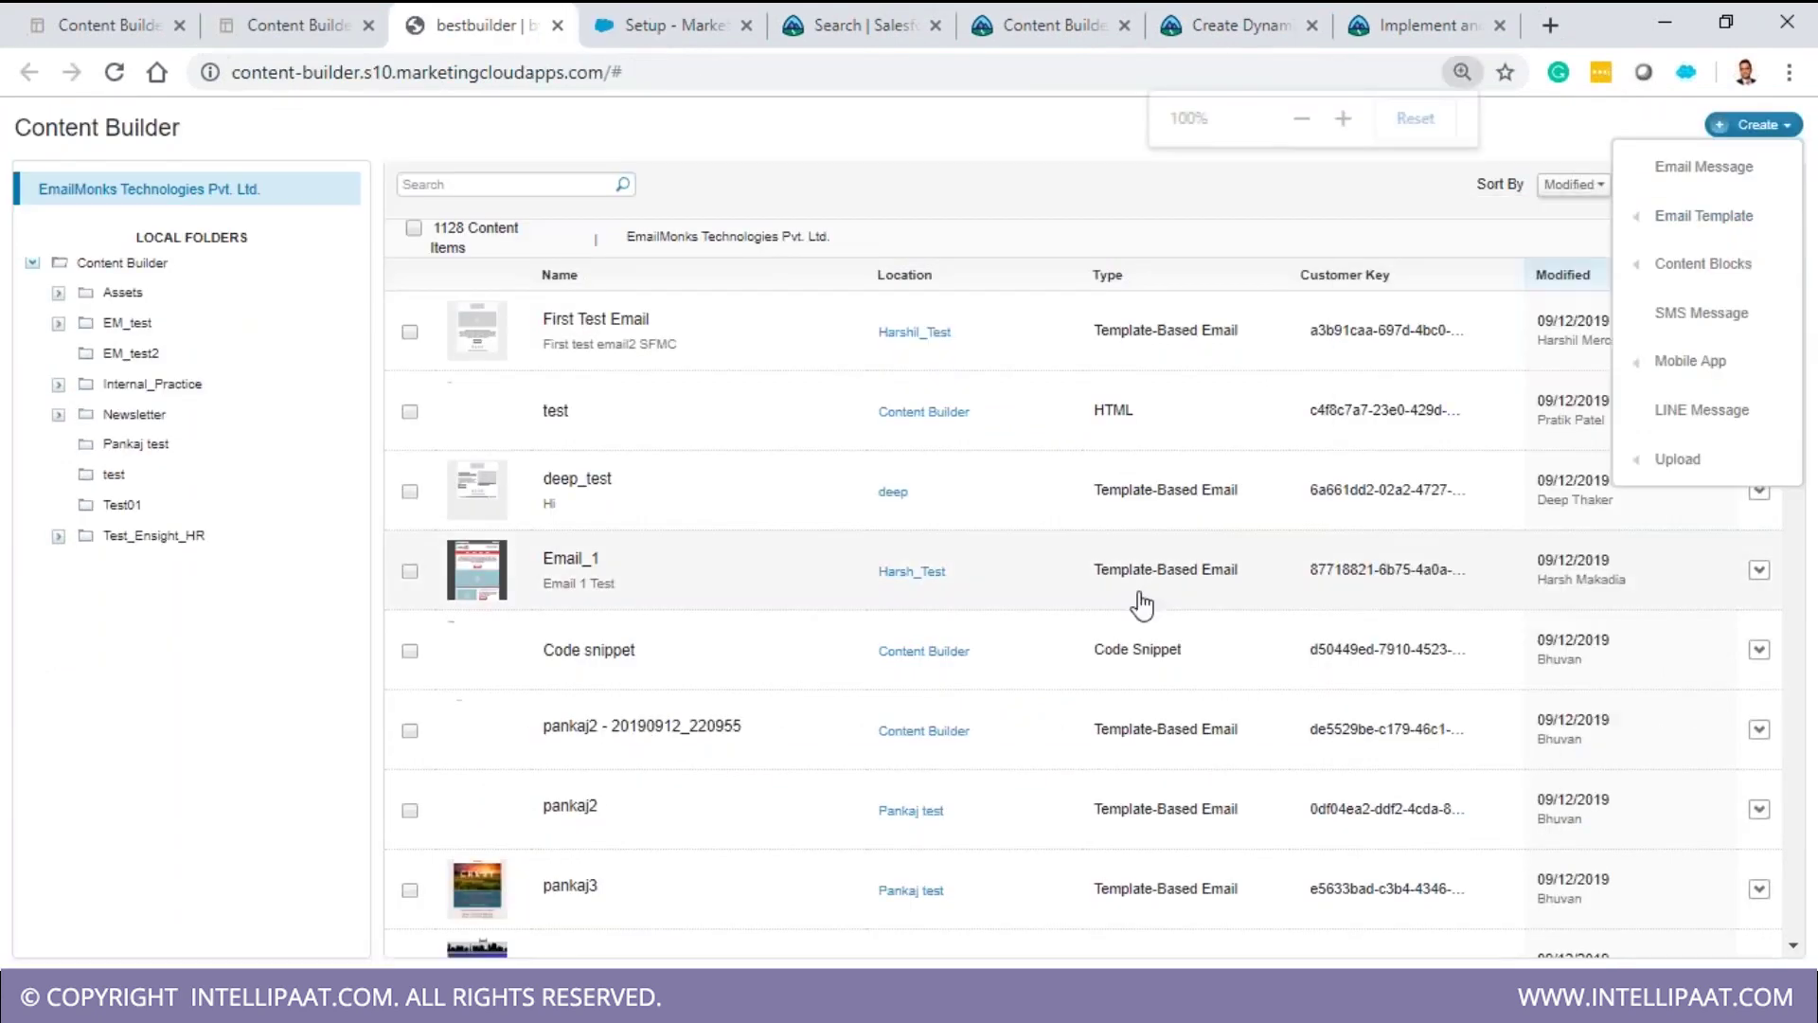
mouse_move(1690, 283)
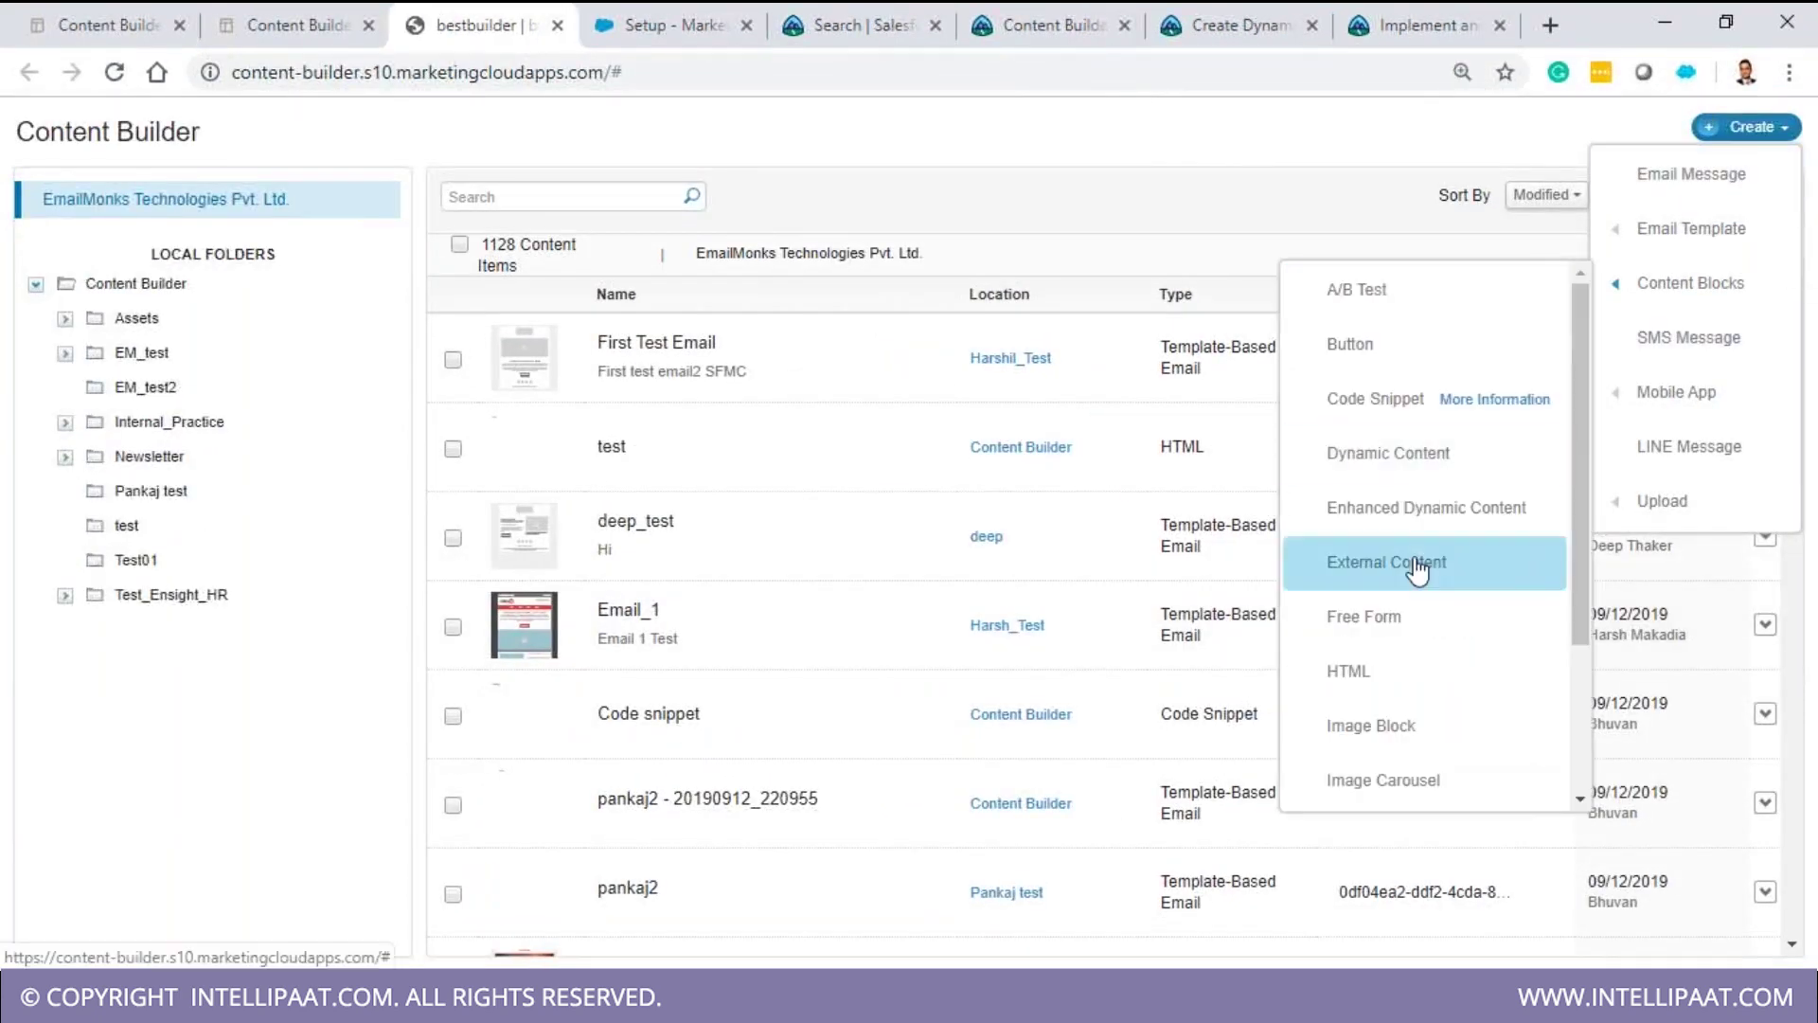
left_click(1406, 562)
left_click(174, 413)
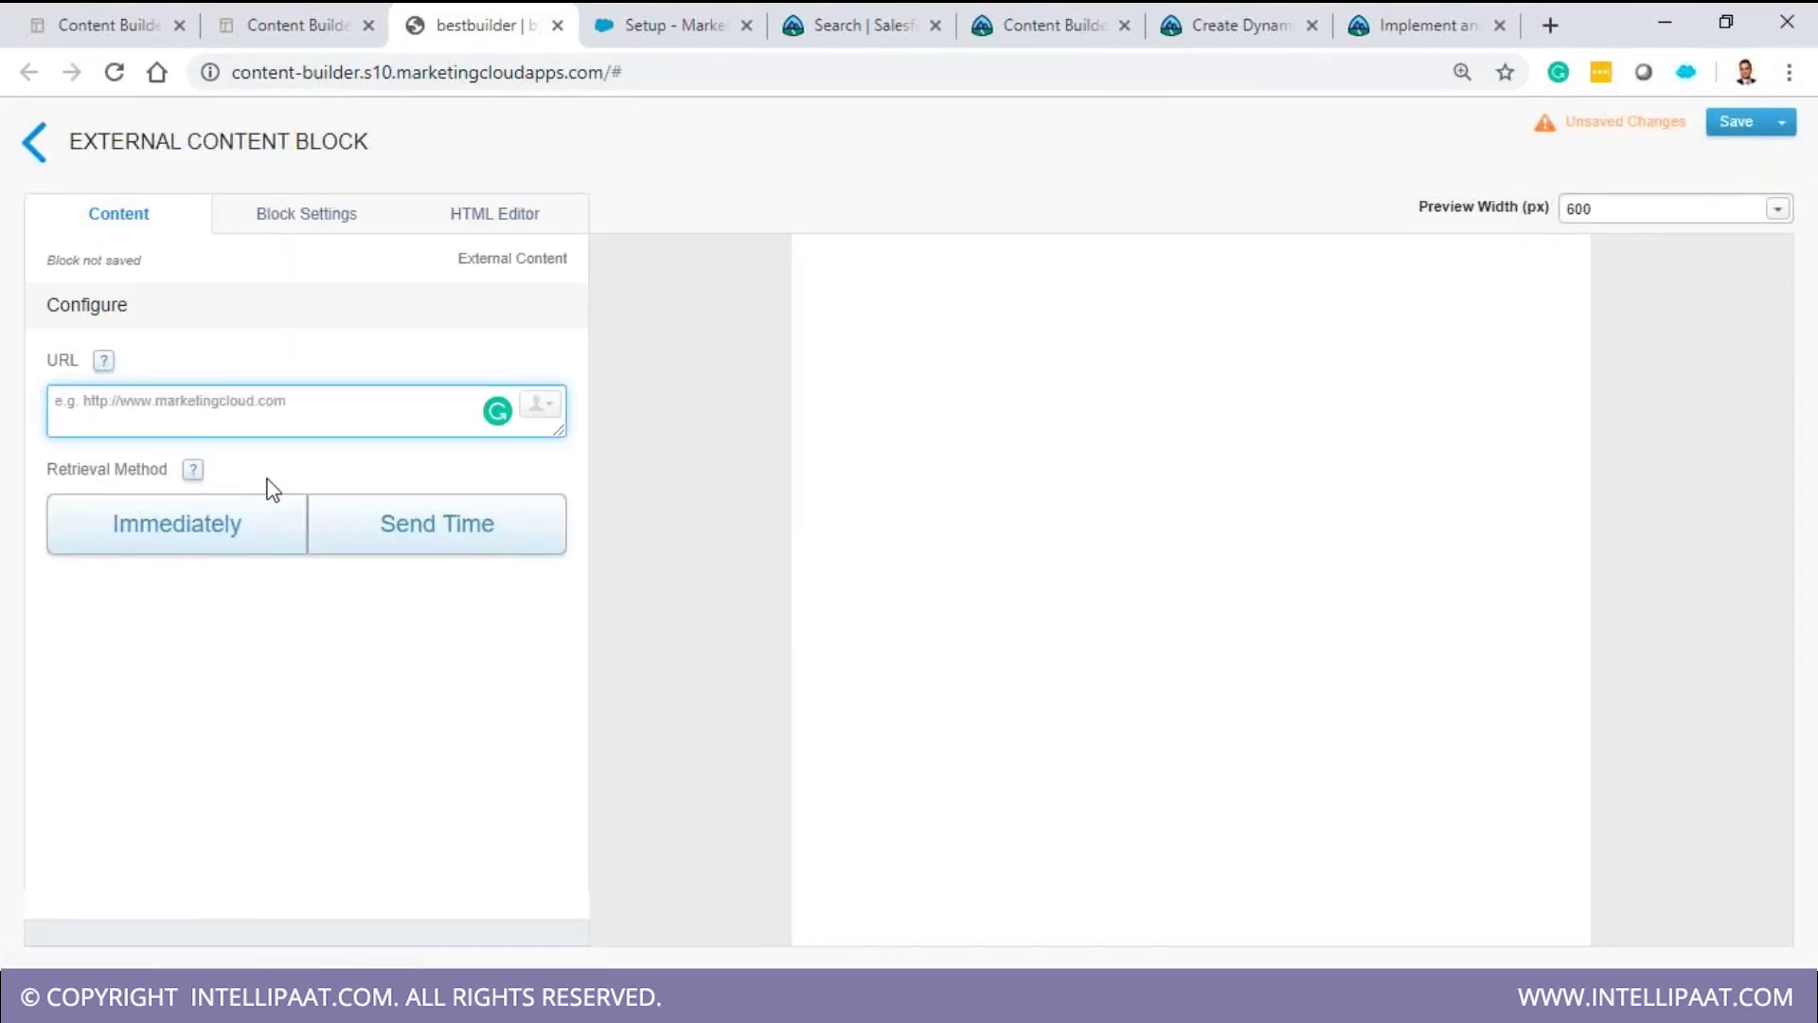
type("google.com")
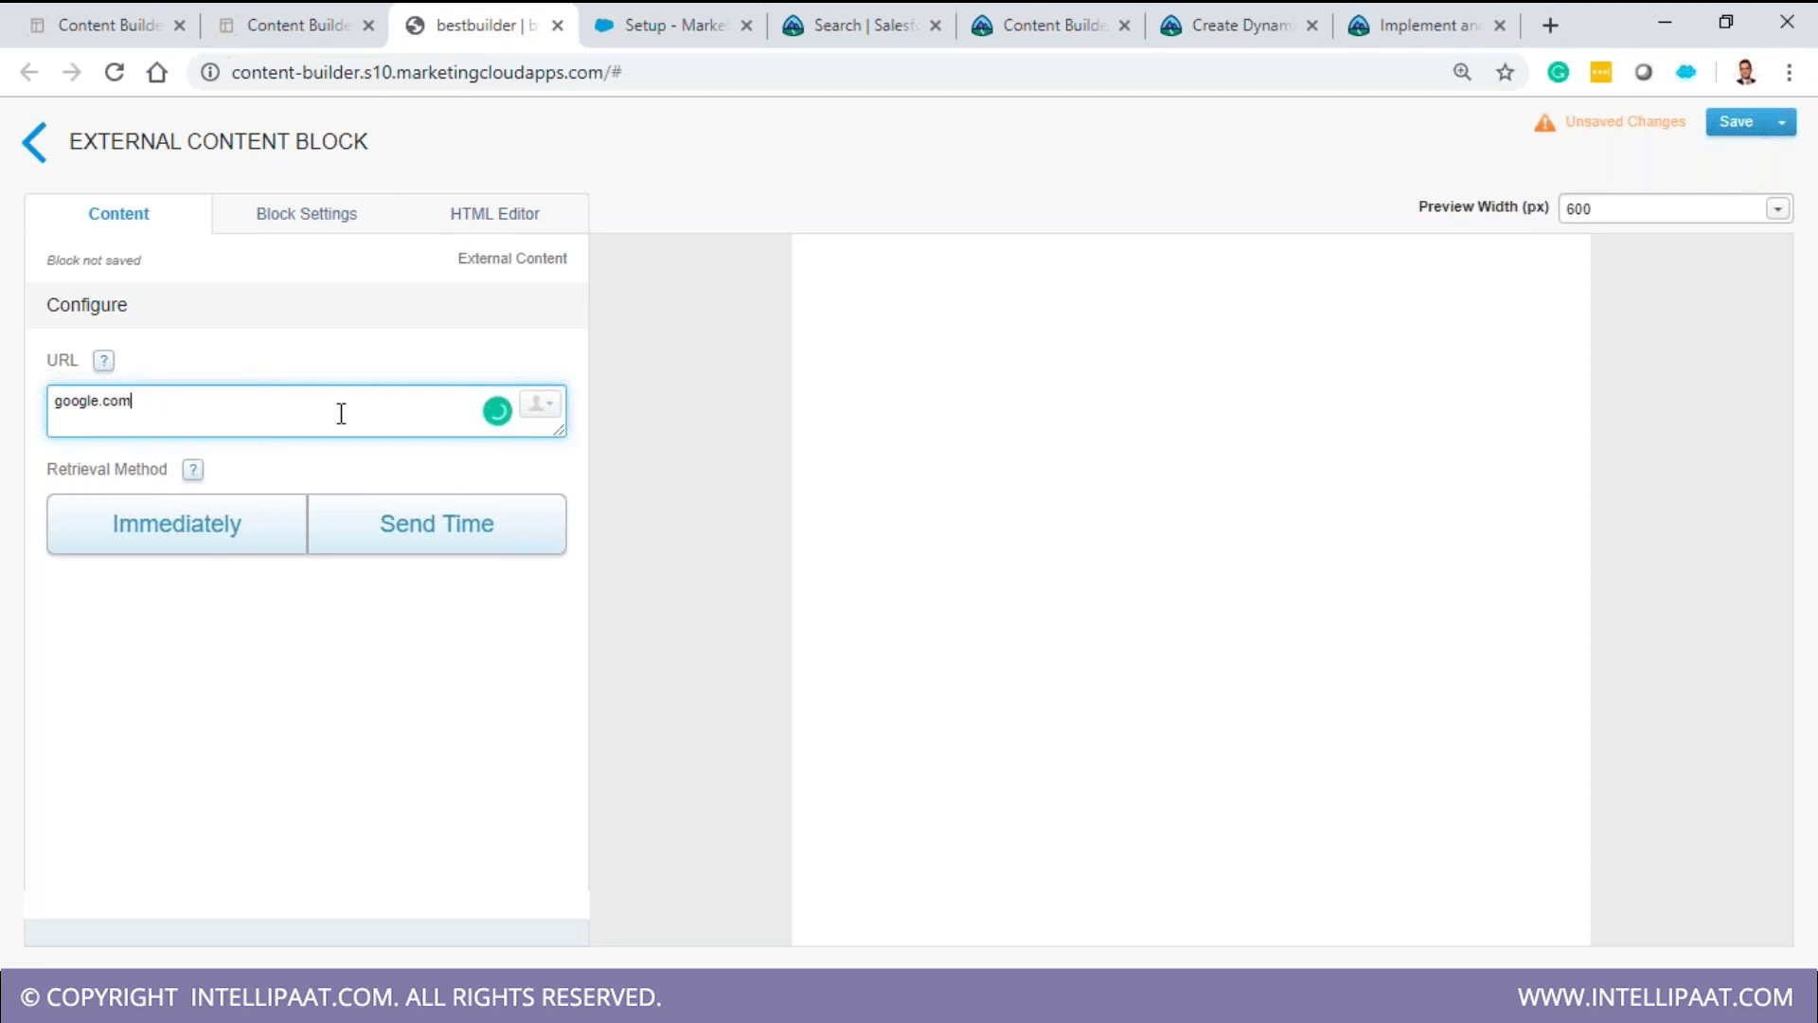
- Review the External Content block's HTML editor and block settings, and leave the block
left_click(443, 218)
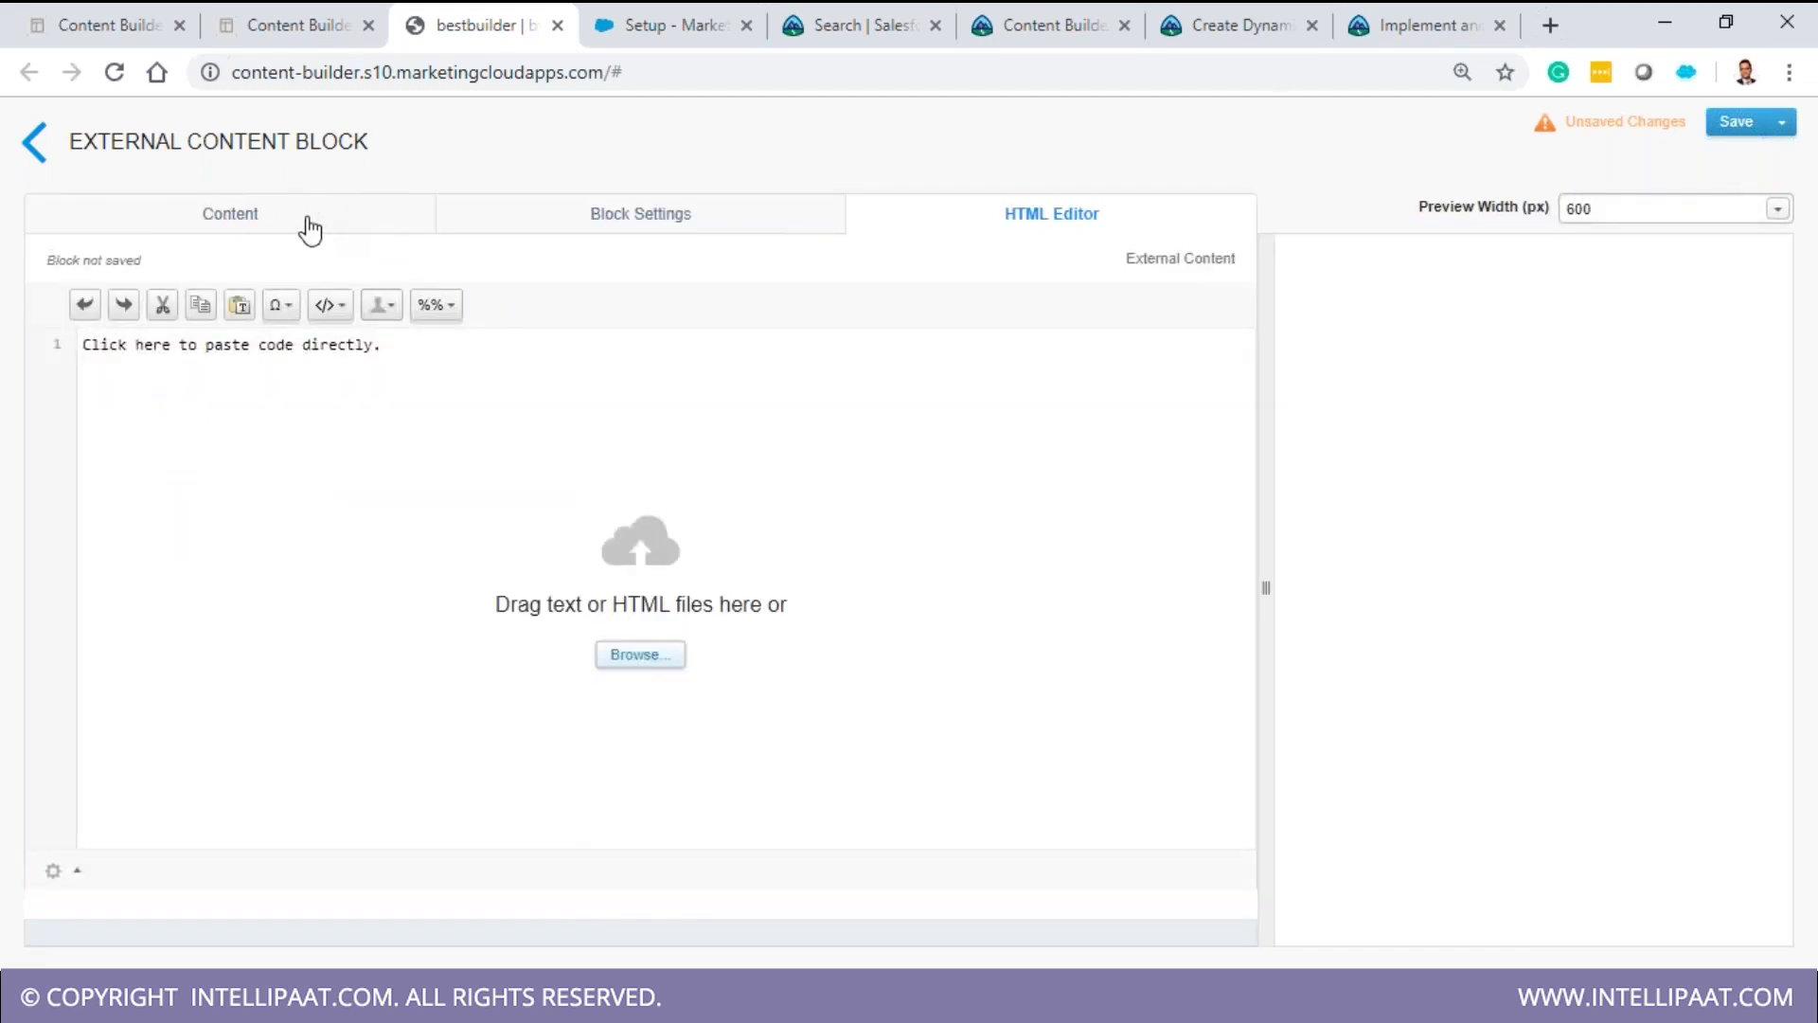
left_click(624, 223)
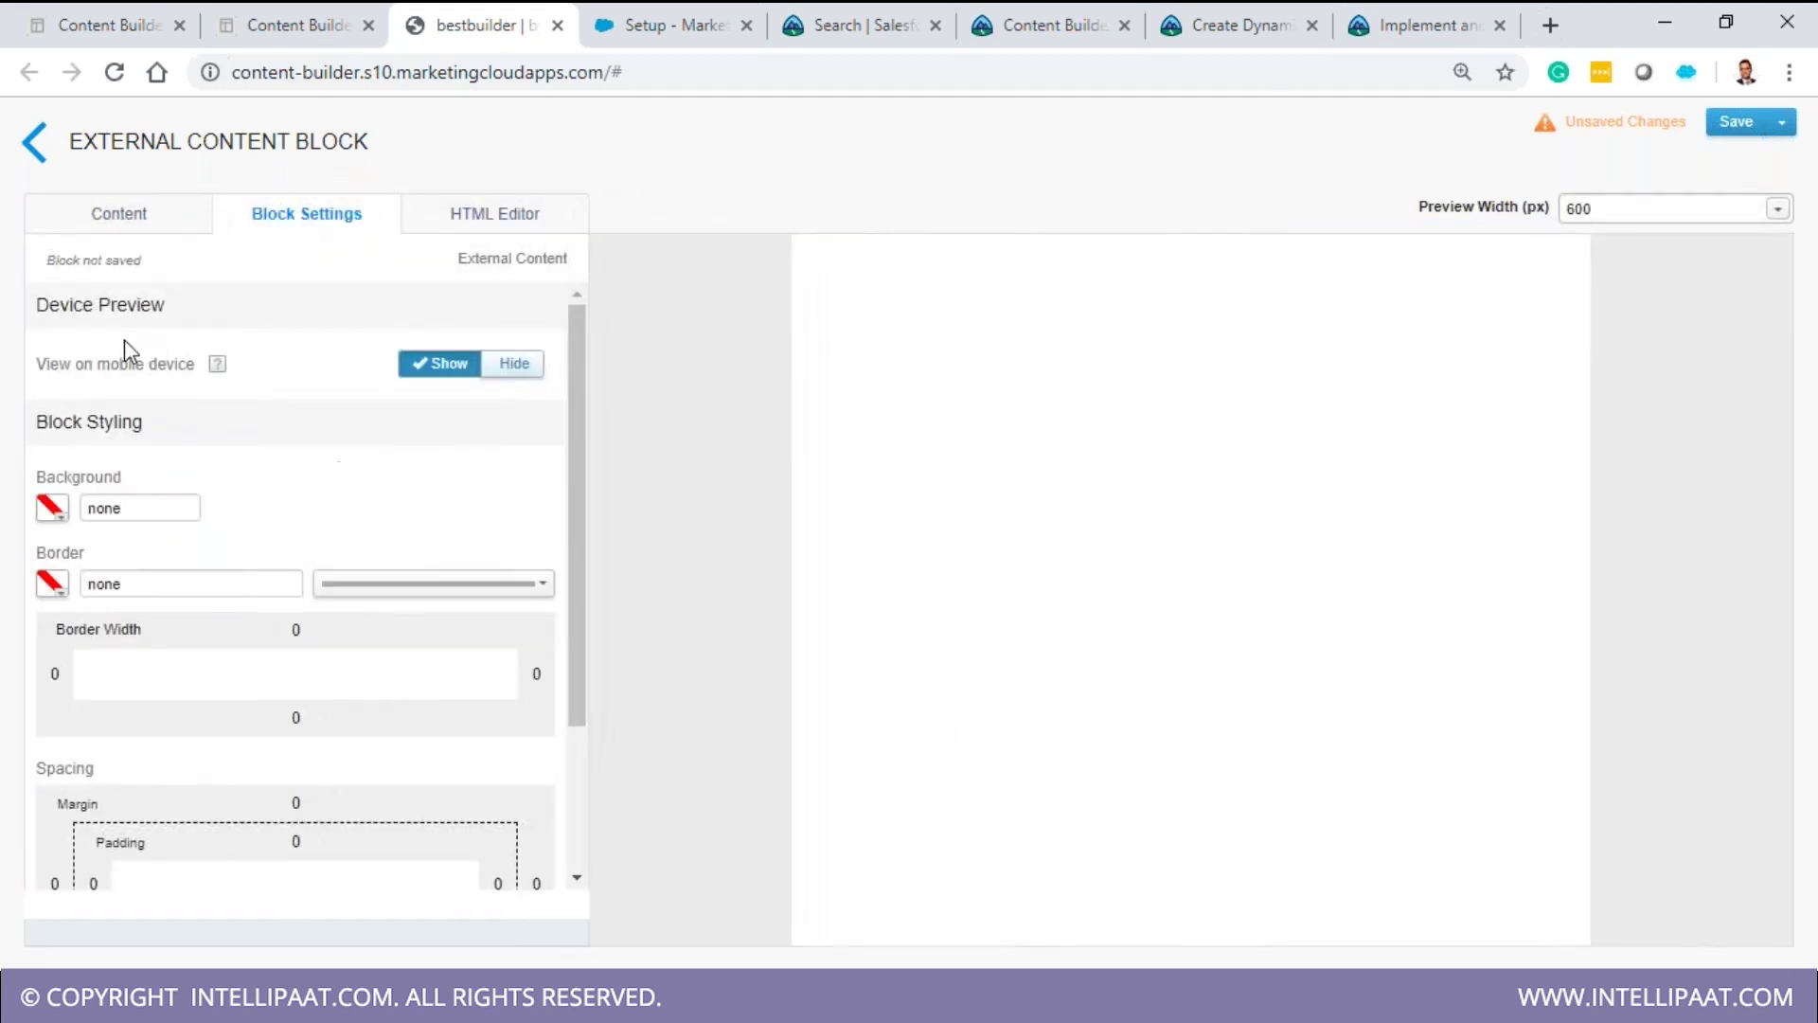
left_click(120, 213)
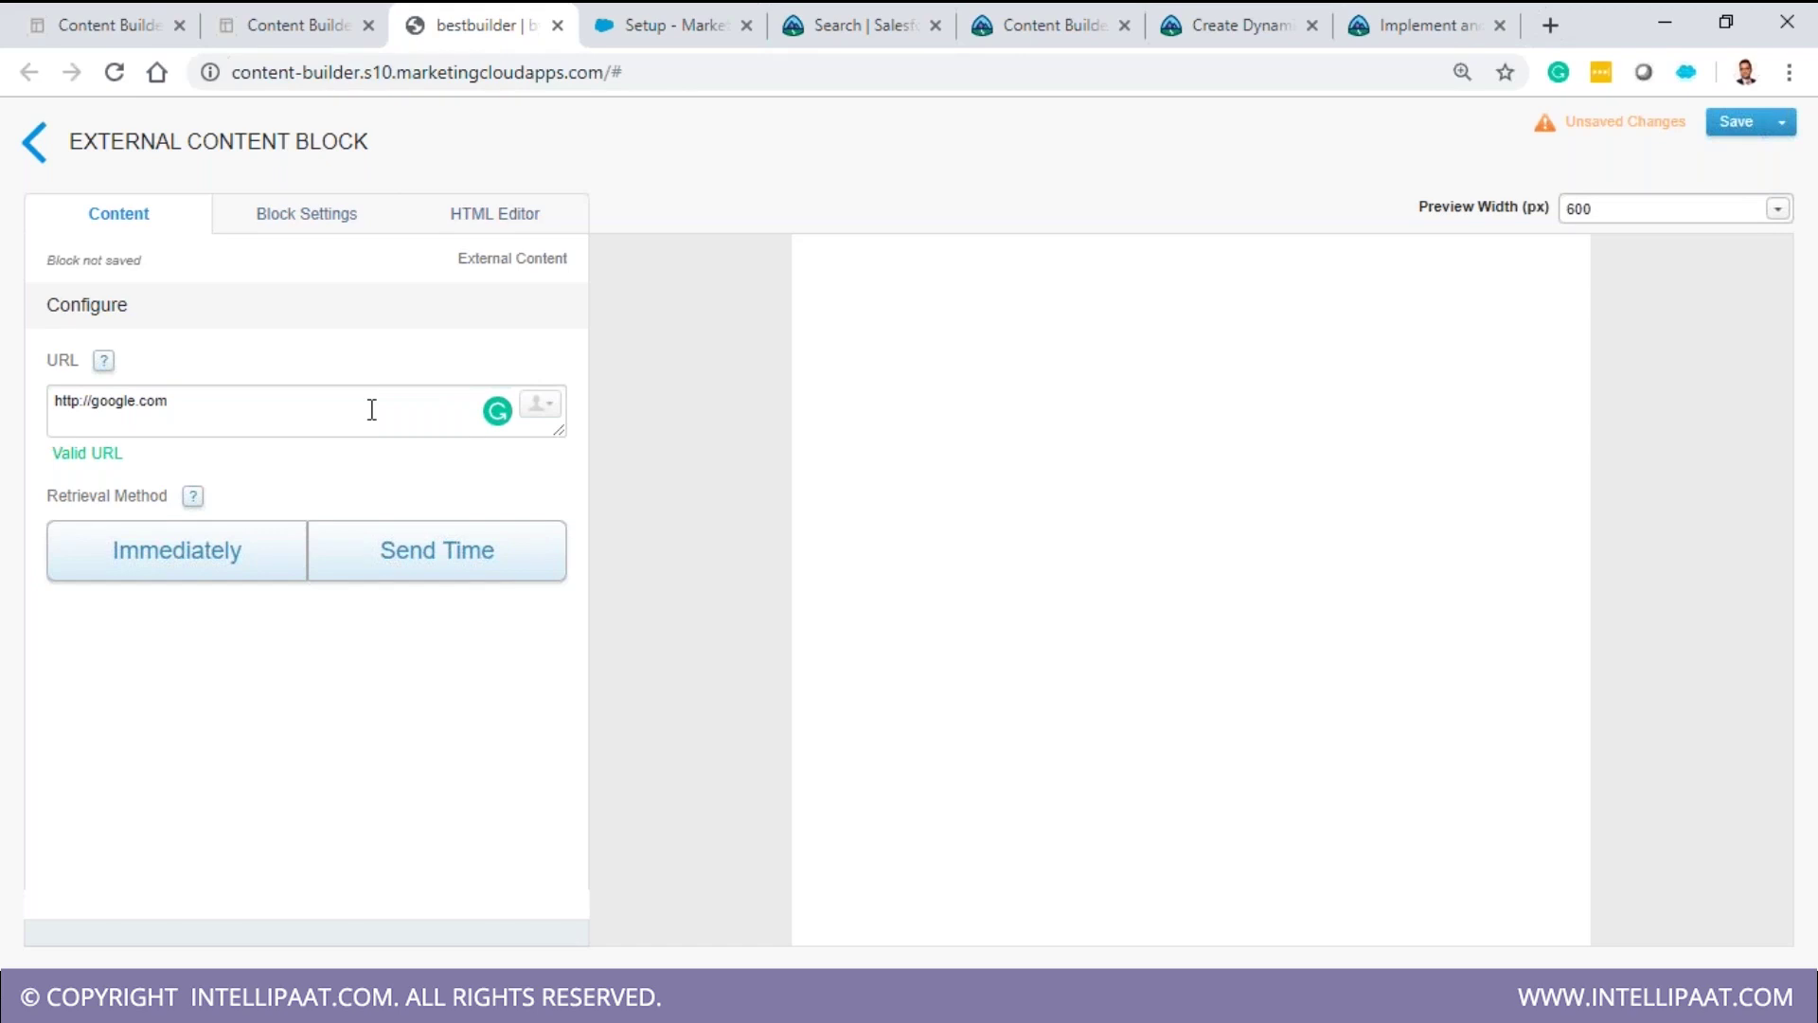
left_click(34, 142)
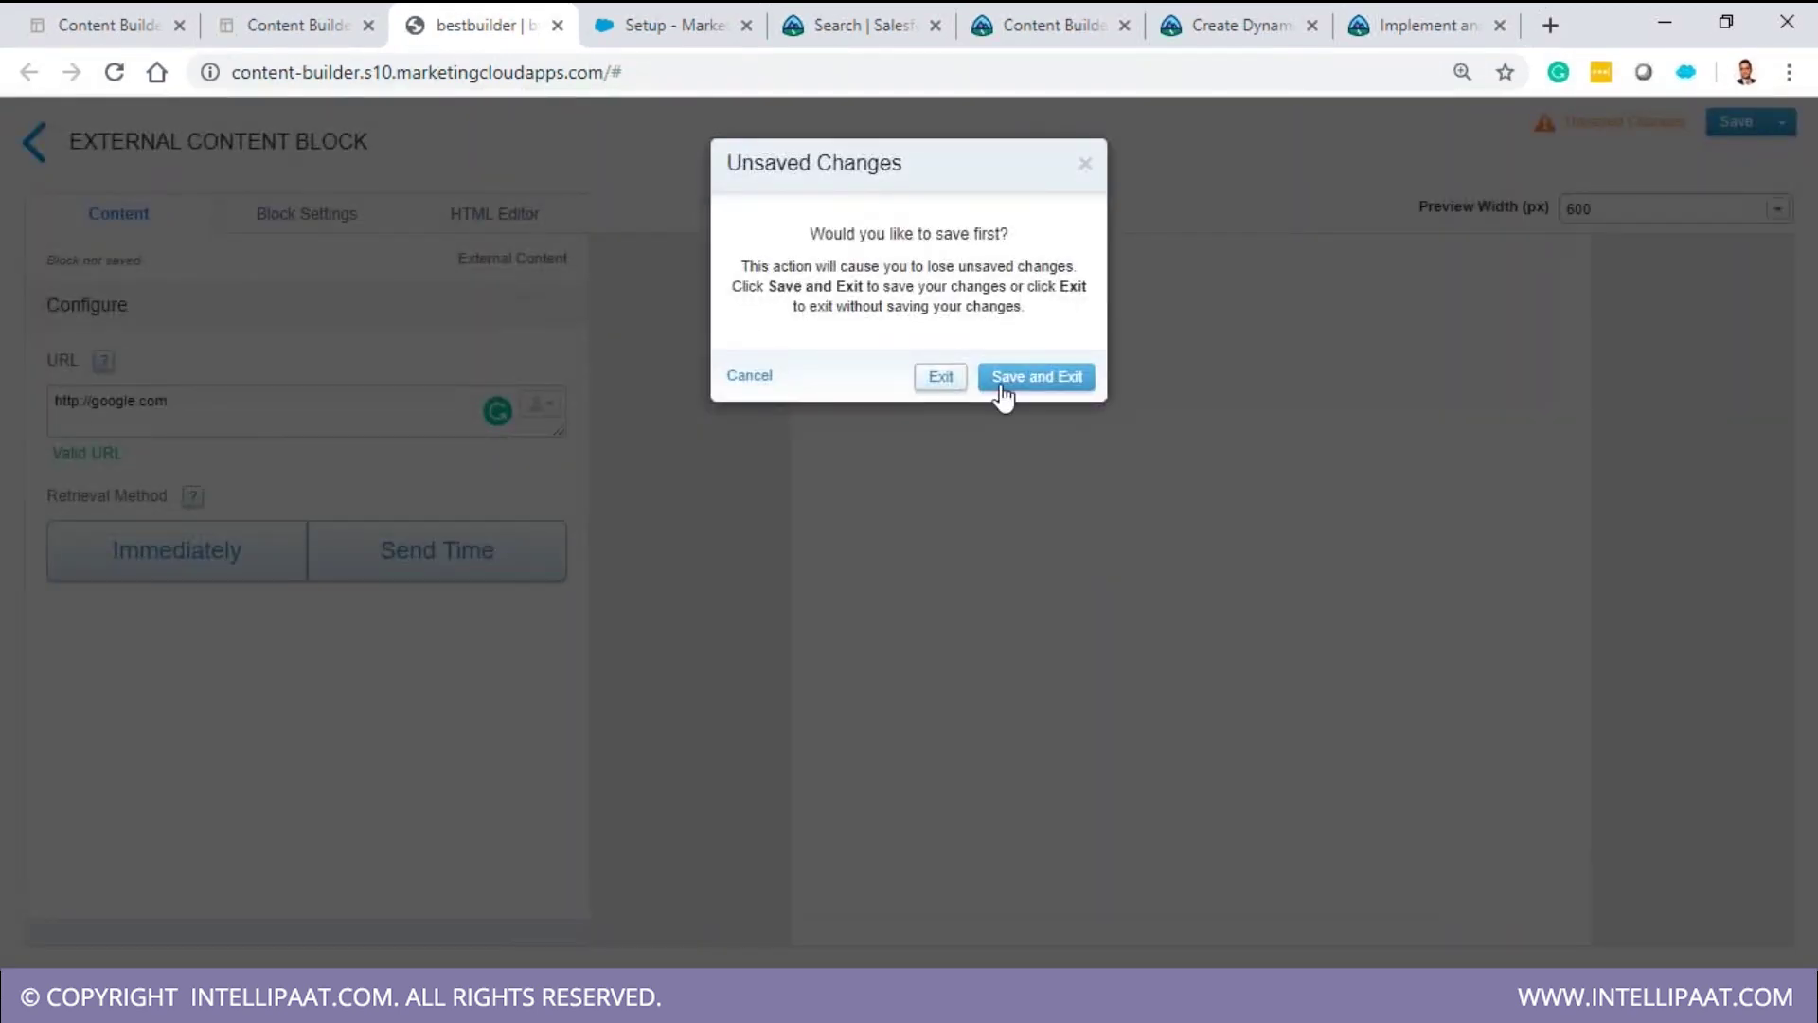
left_click(1004, 377)
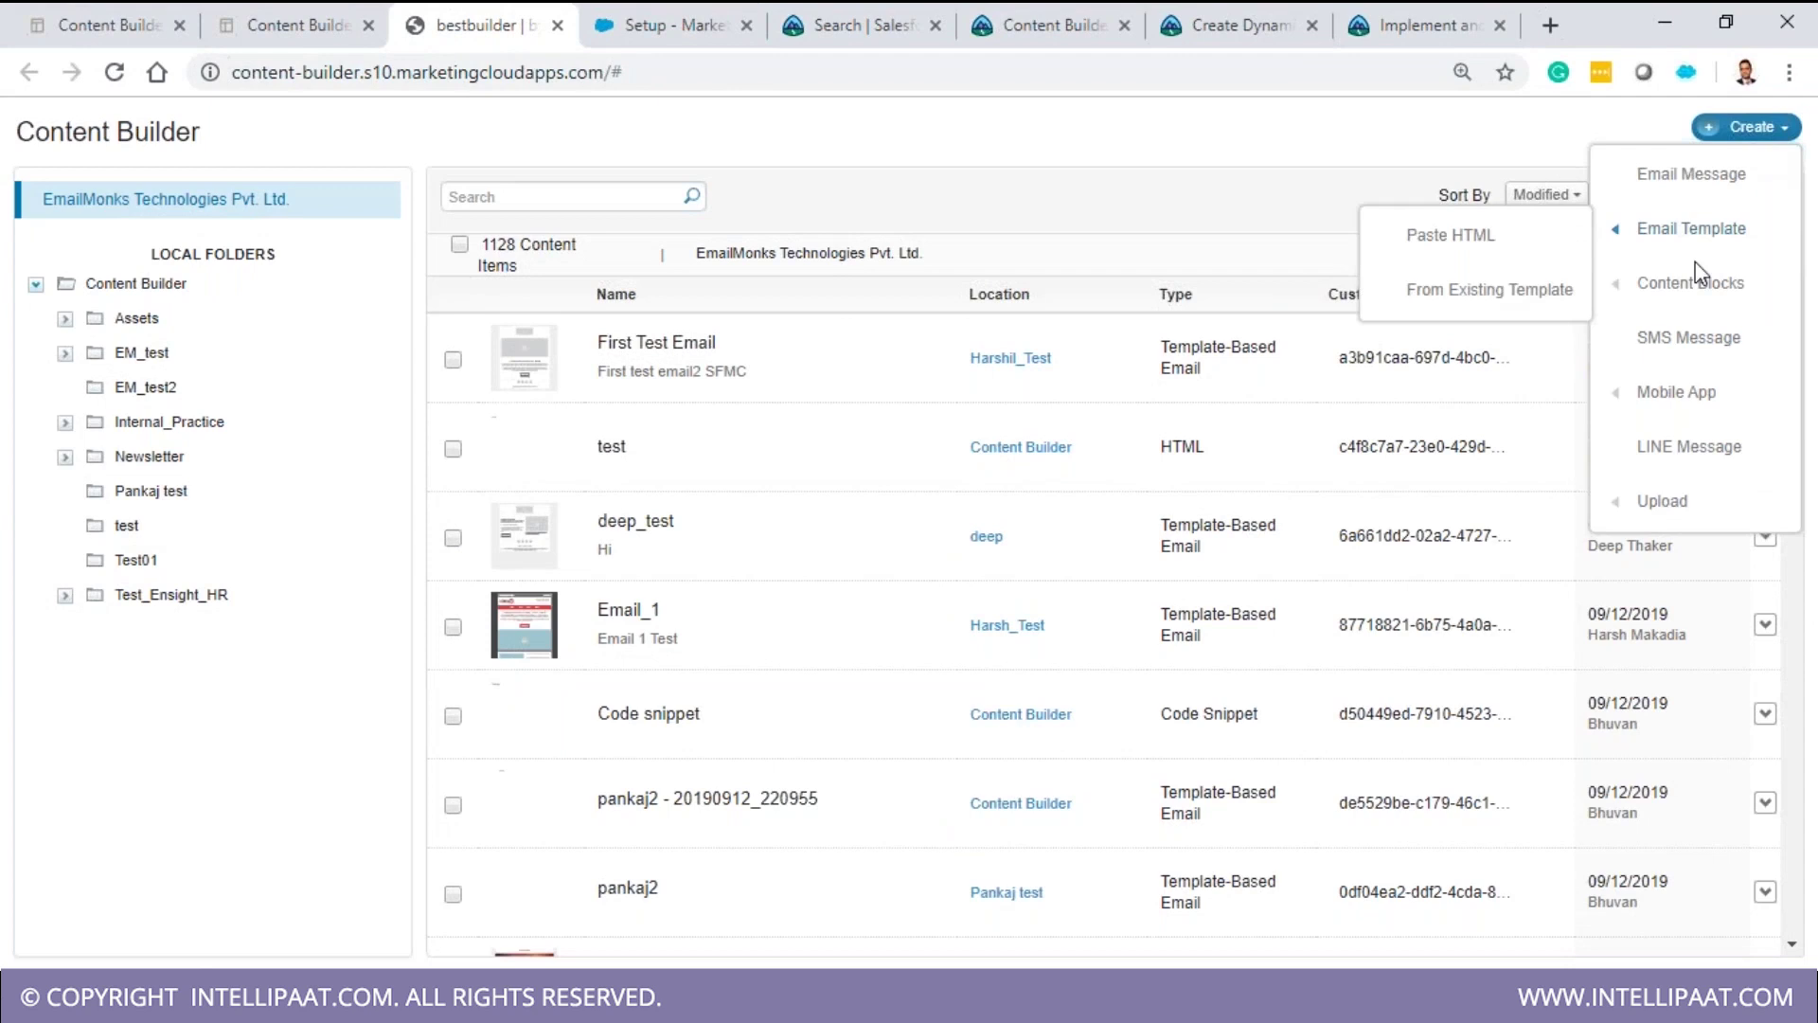
- Start another External Content block and enter google.com as its URL
mouse_move(1695, 284)
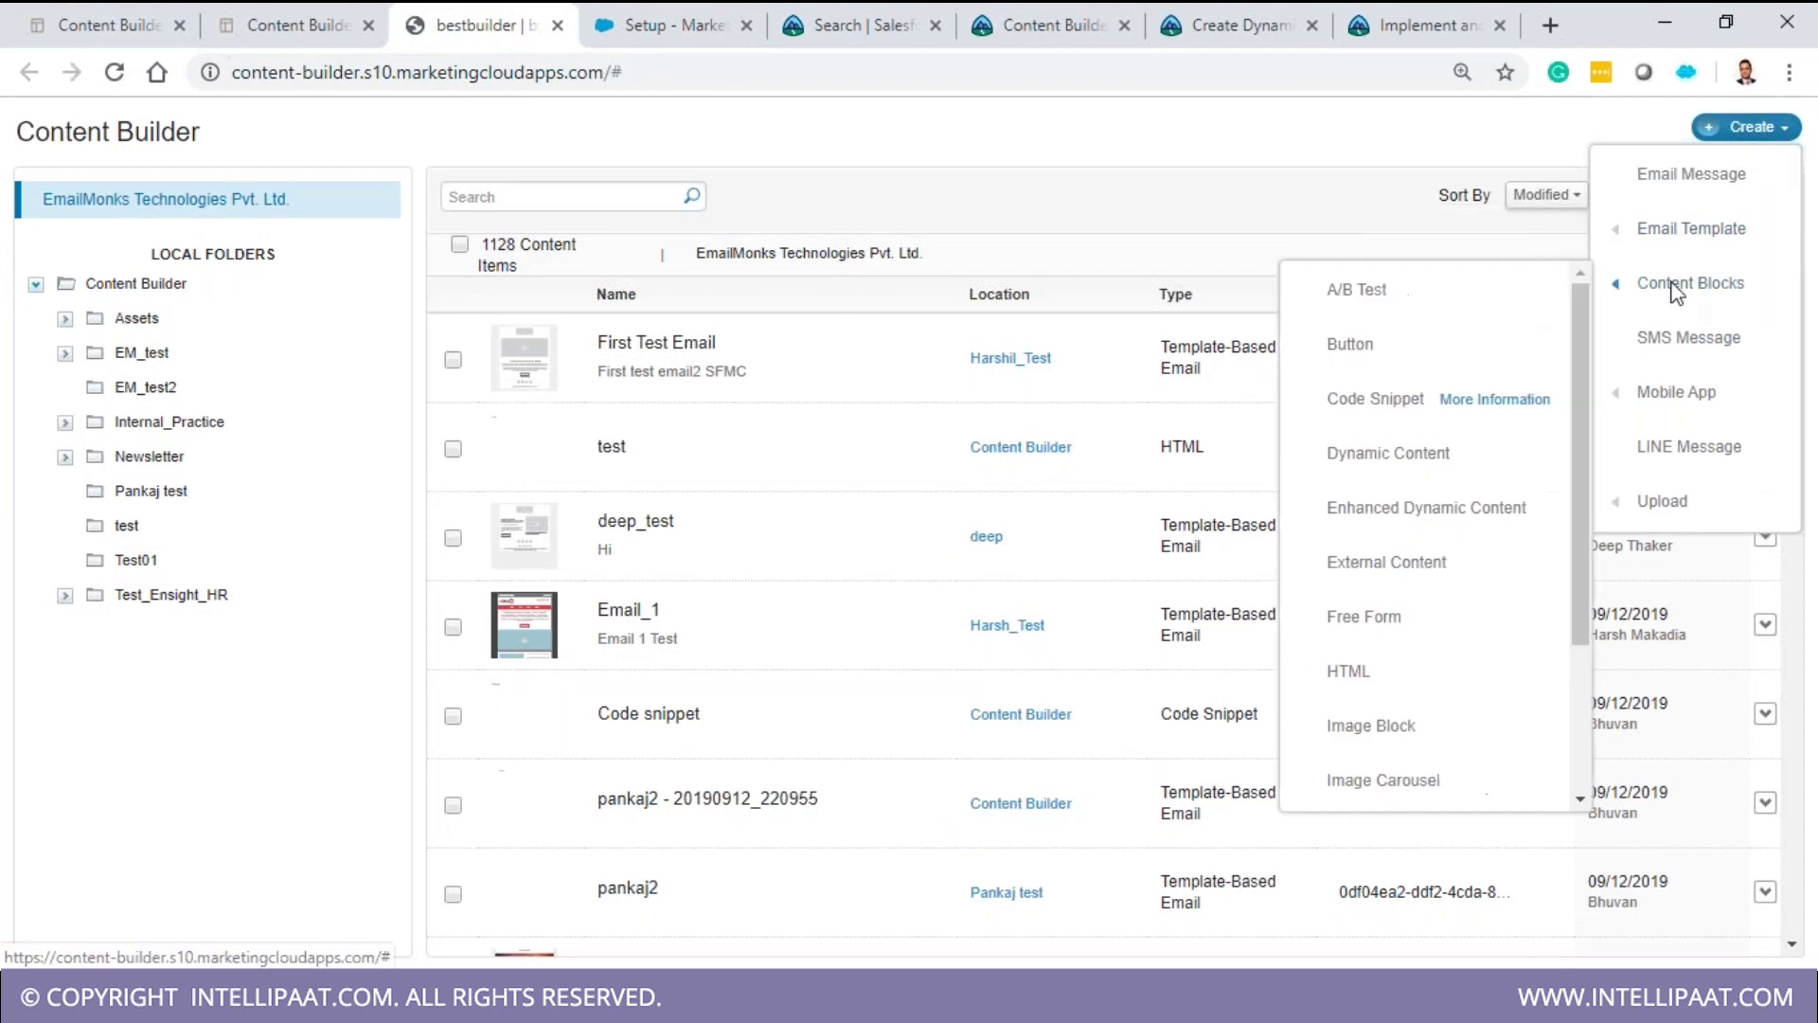
left_click(1421, 568)
left_click(116, 428)
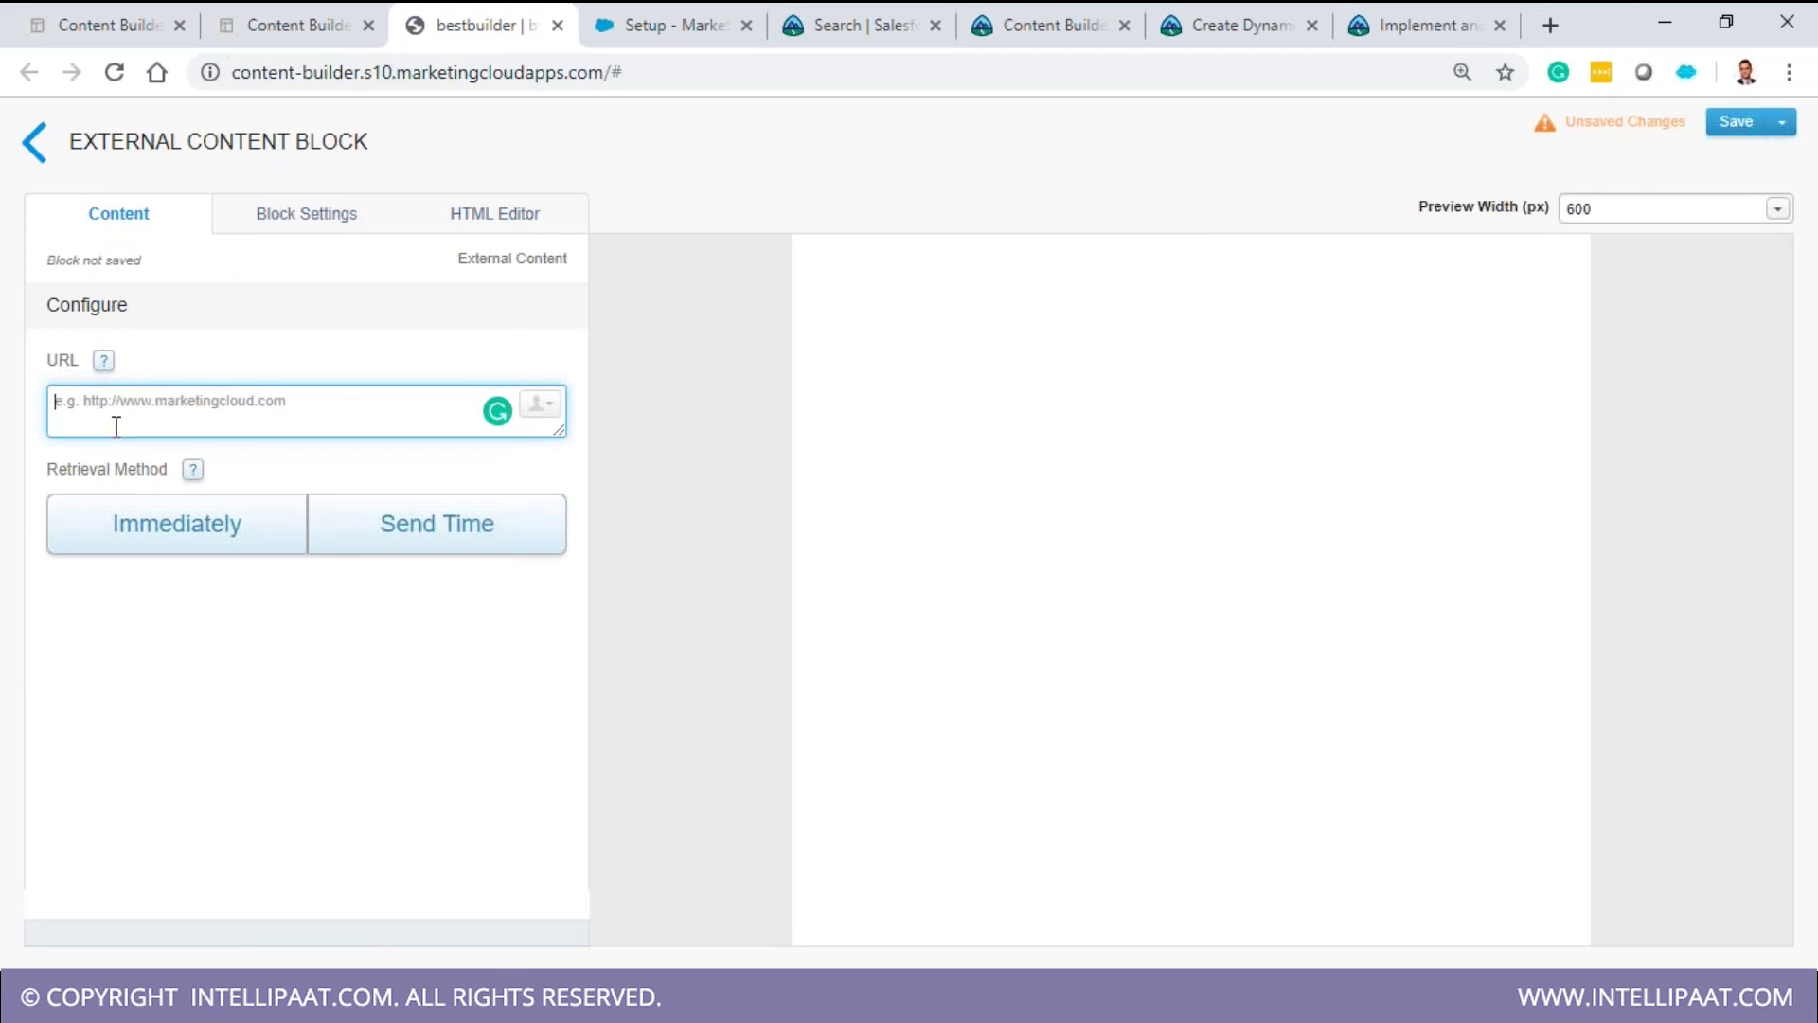
type("google.com")
left_click(542, 424)
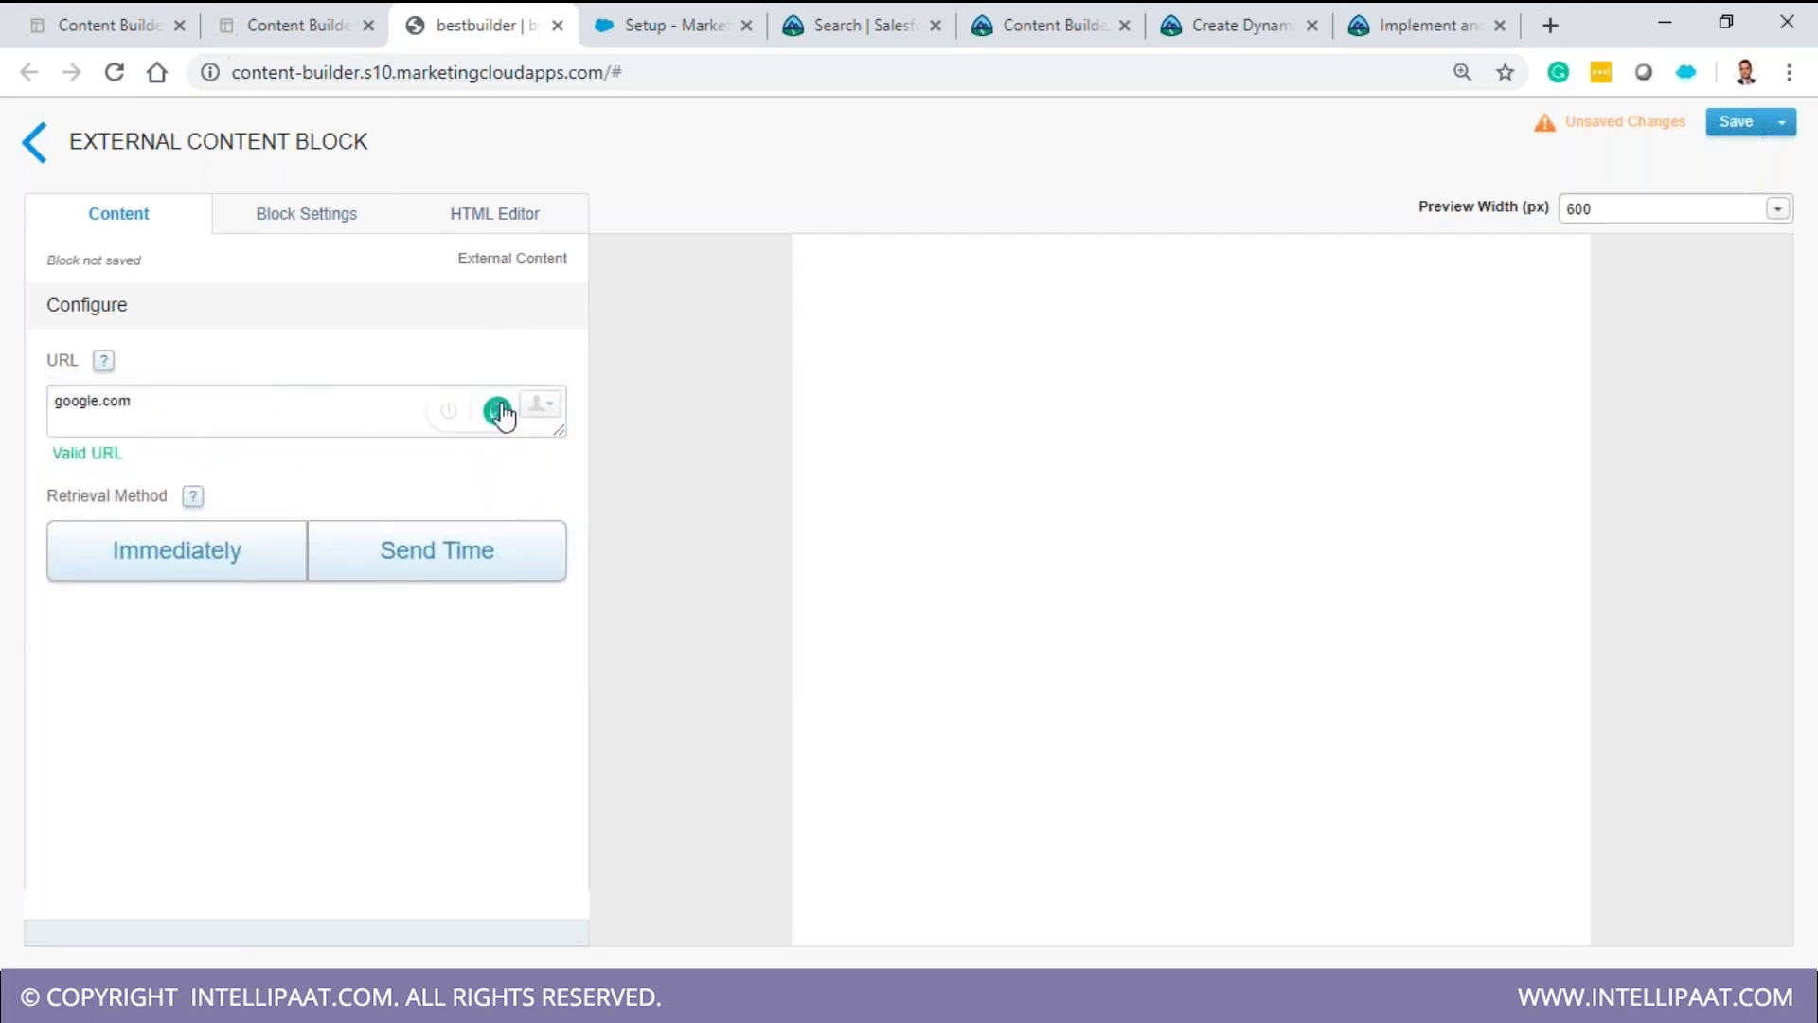
triple_click(148, 405)
left_click(196, 404)
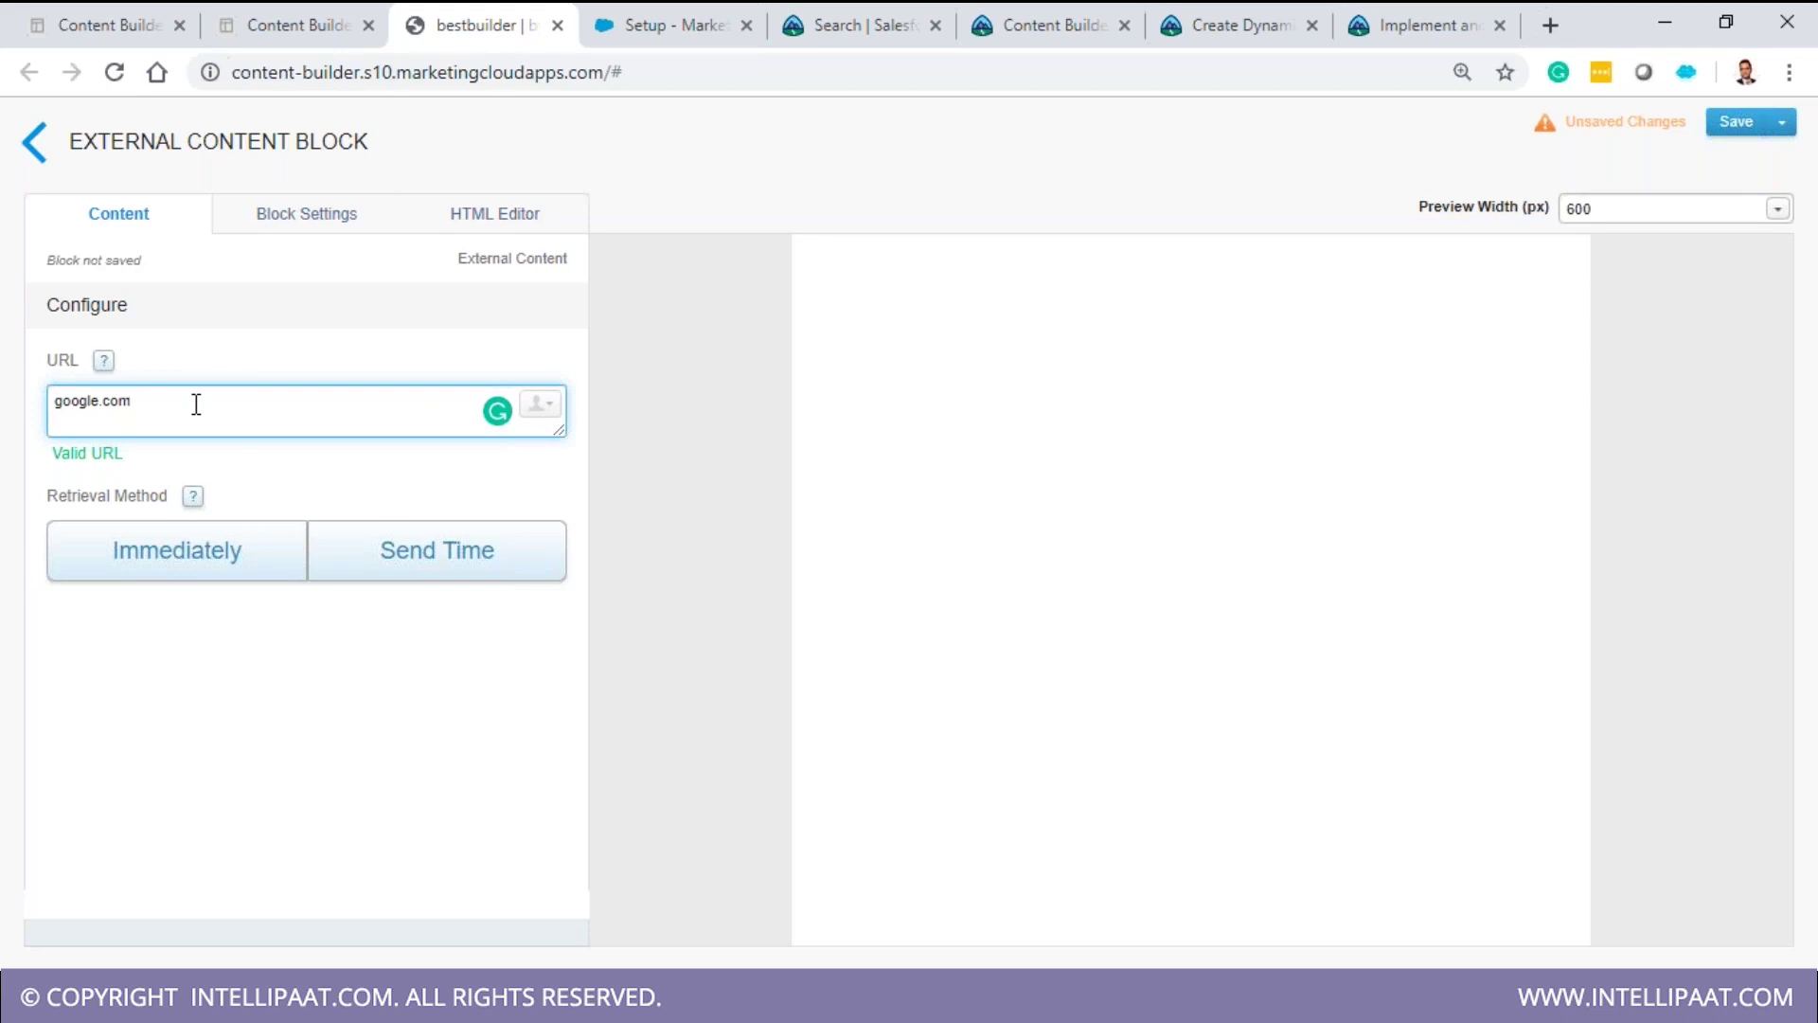
- Examine the External Content block's HTML editor, block settings and retrieval method options
left_click(500, 222)
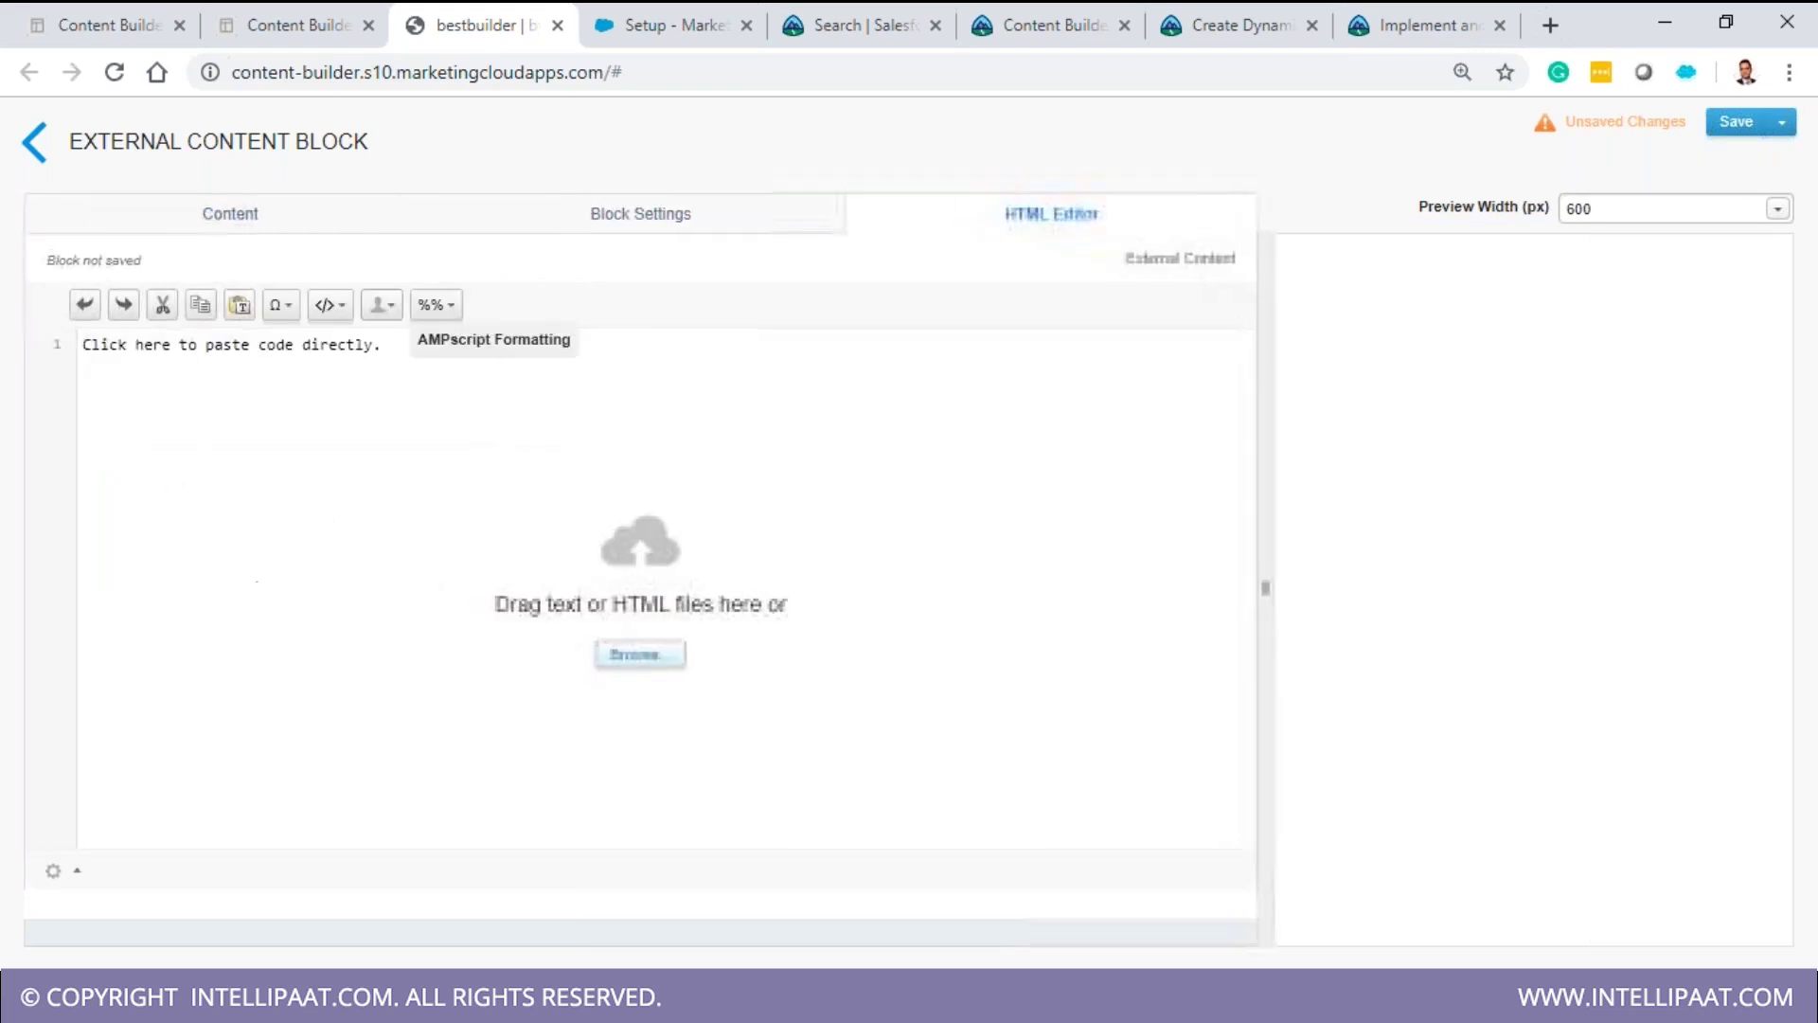
left_click(641, 214)
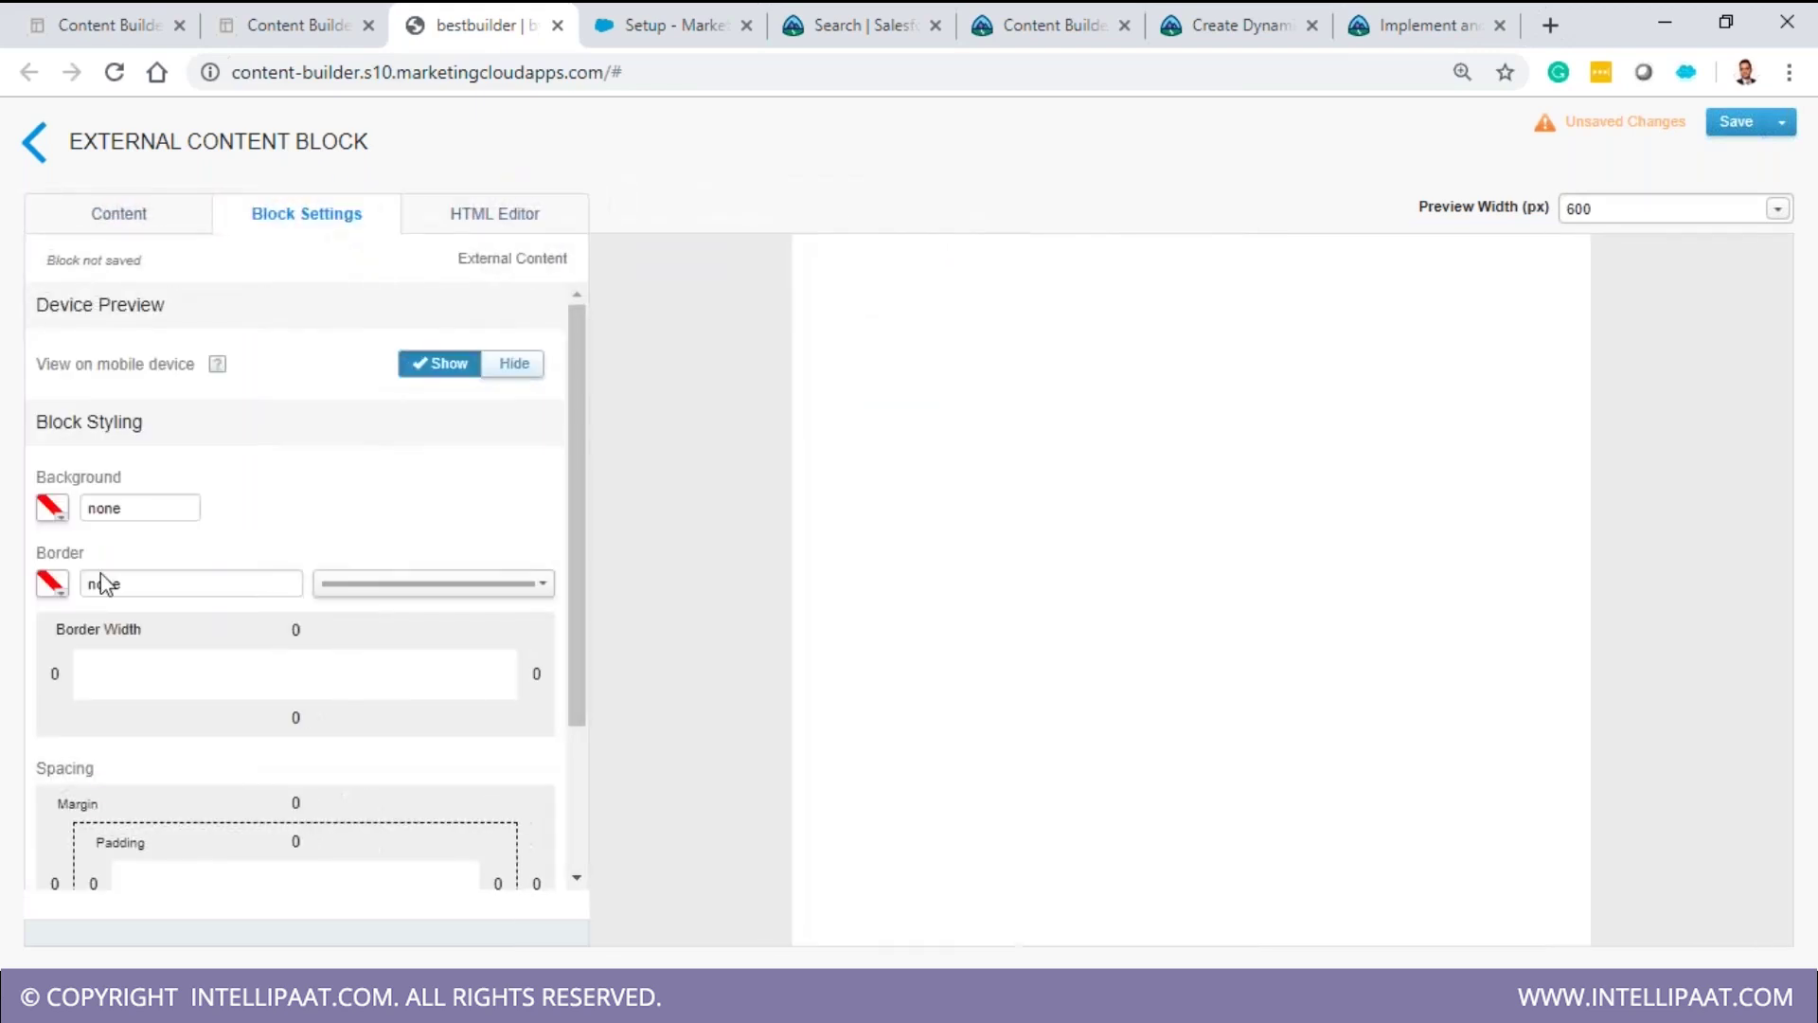
left_click(120, 216)
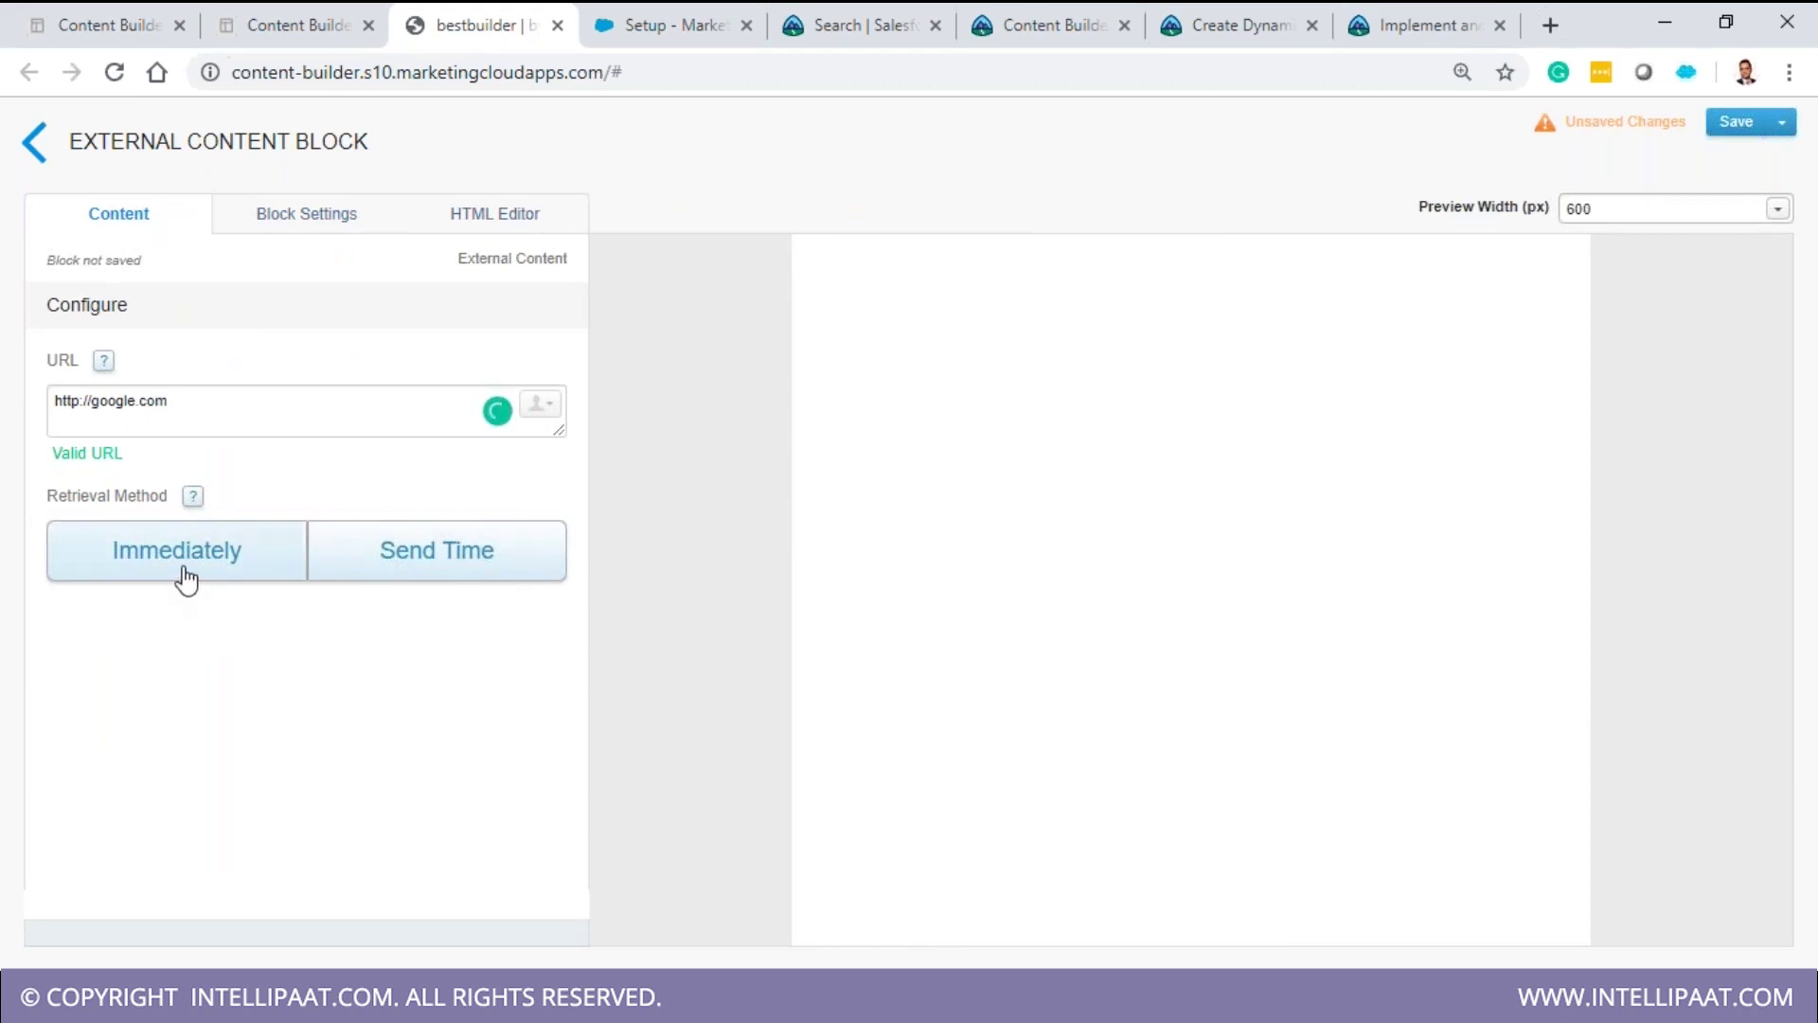
mouse_move(190, 499)
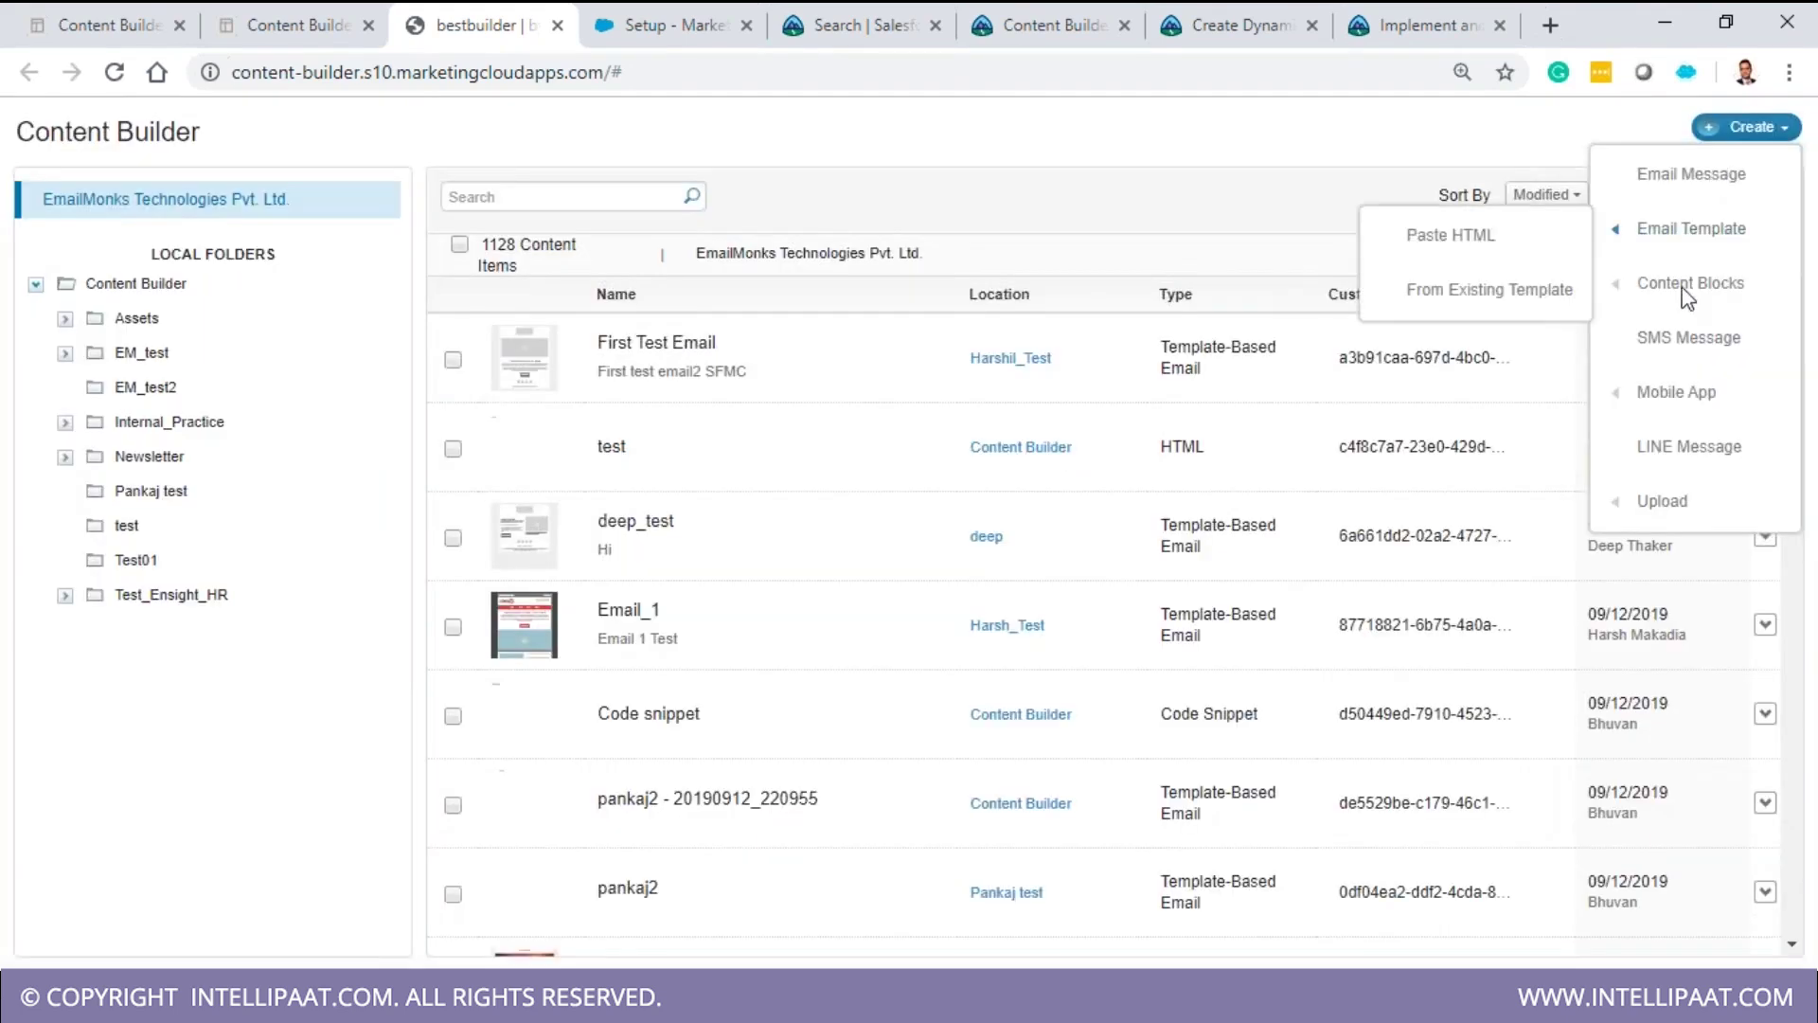
- Start a new Image Block and add the existing image 20190913_Ensight_ReferralEmail_Image_1.png to it
mouse_move(1645, 301)
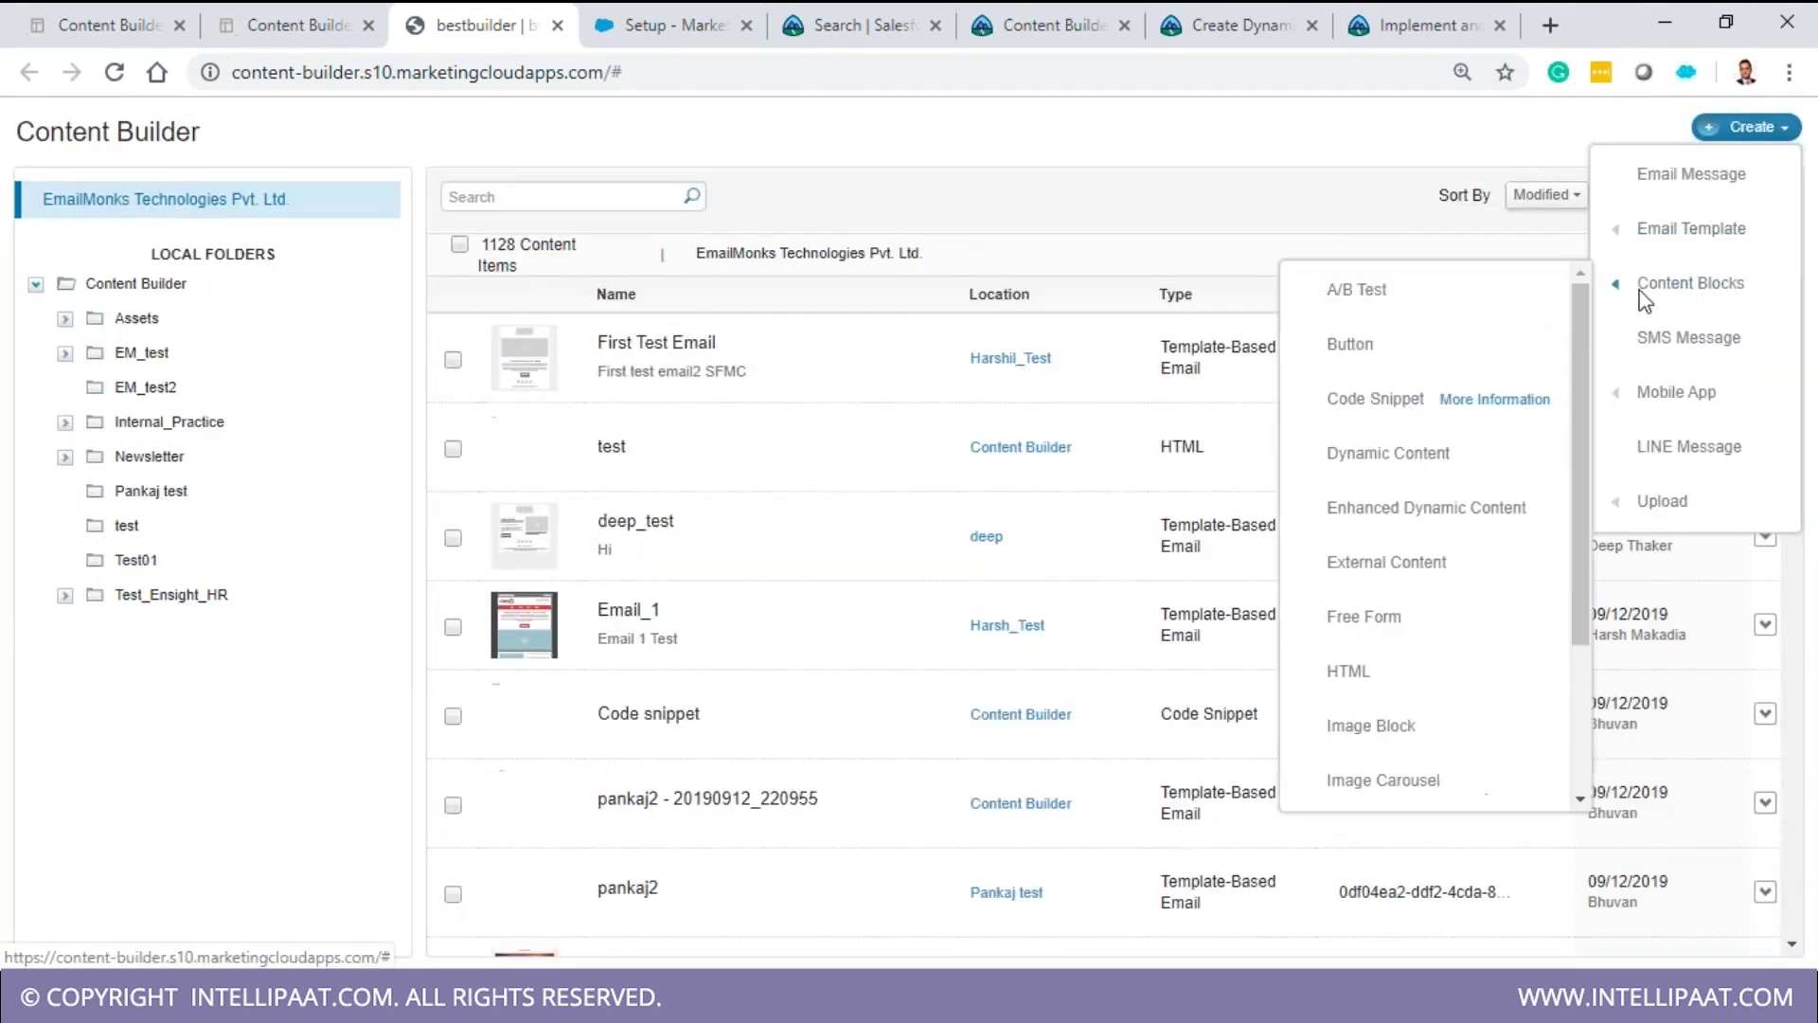
scroll(1408, 596, "down", 1)
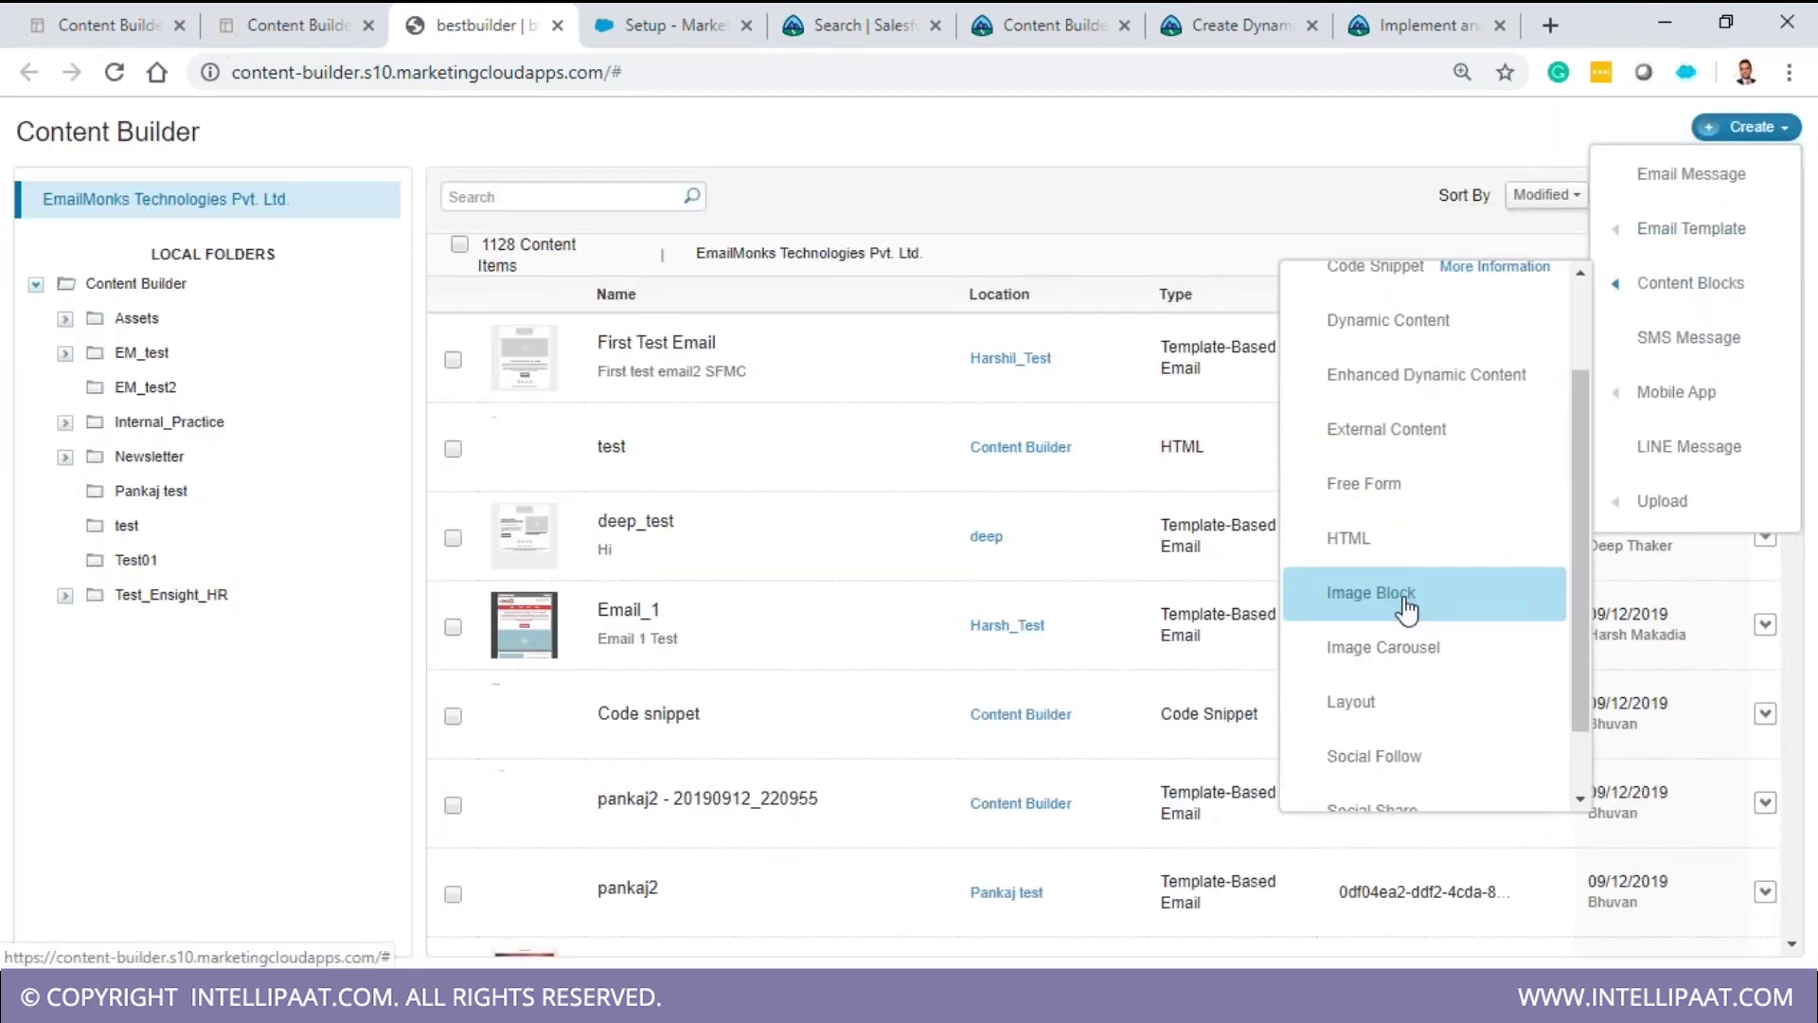
left_click(1409, 606)
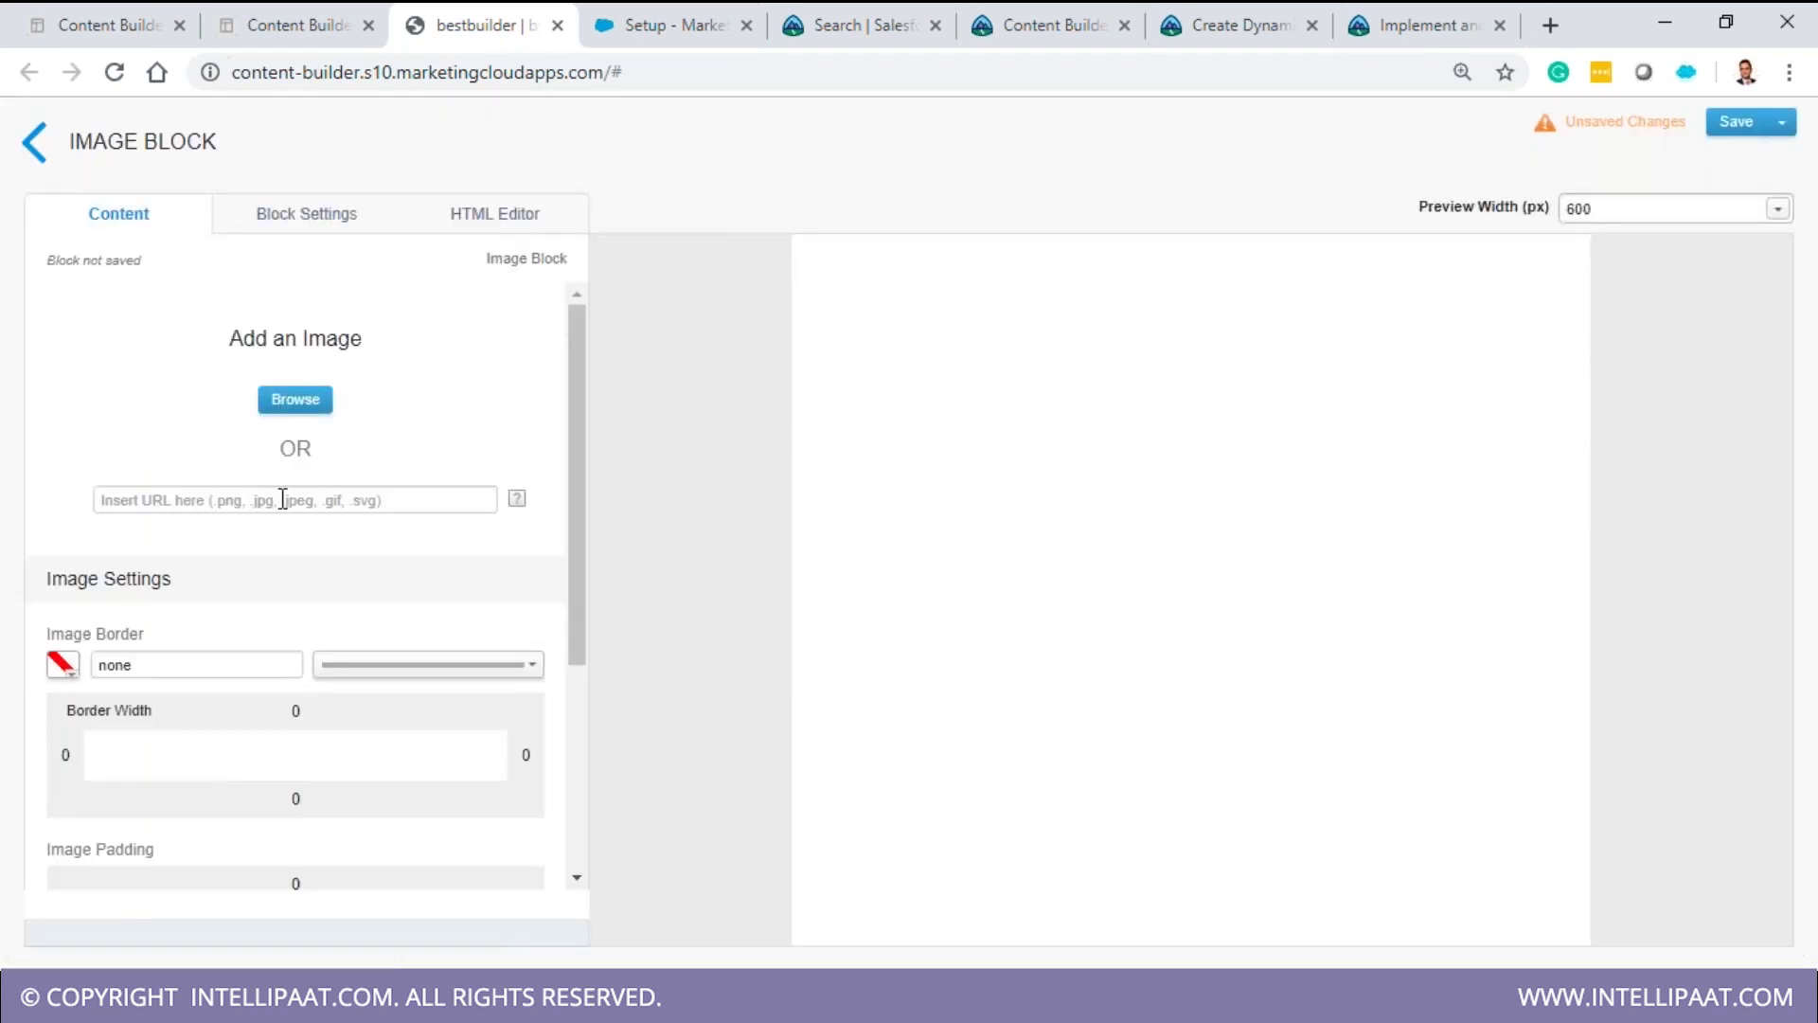
left_click(299, 401)
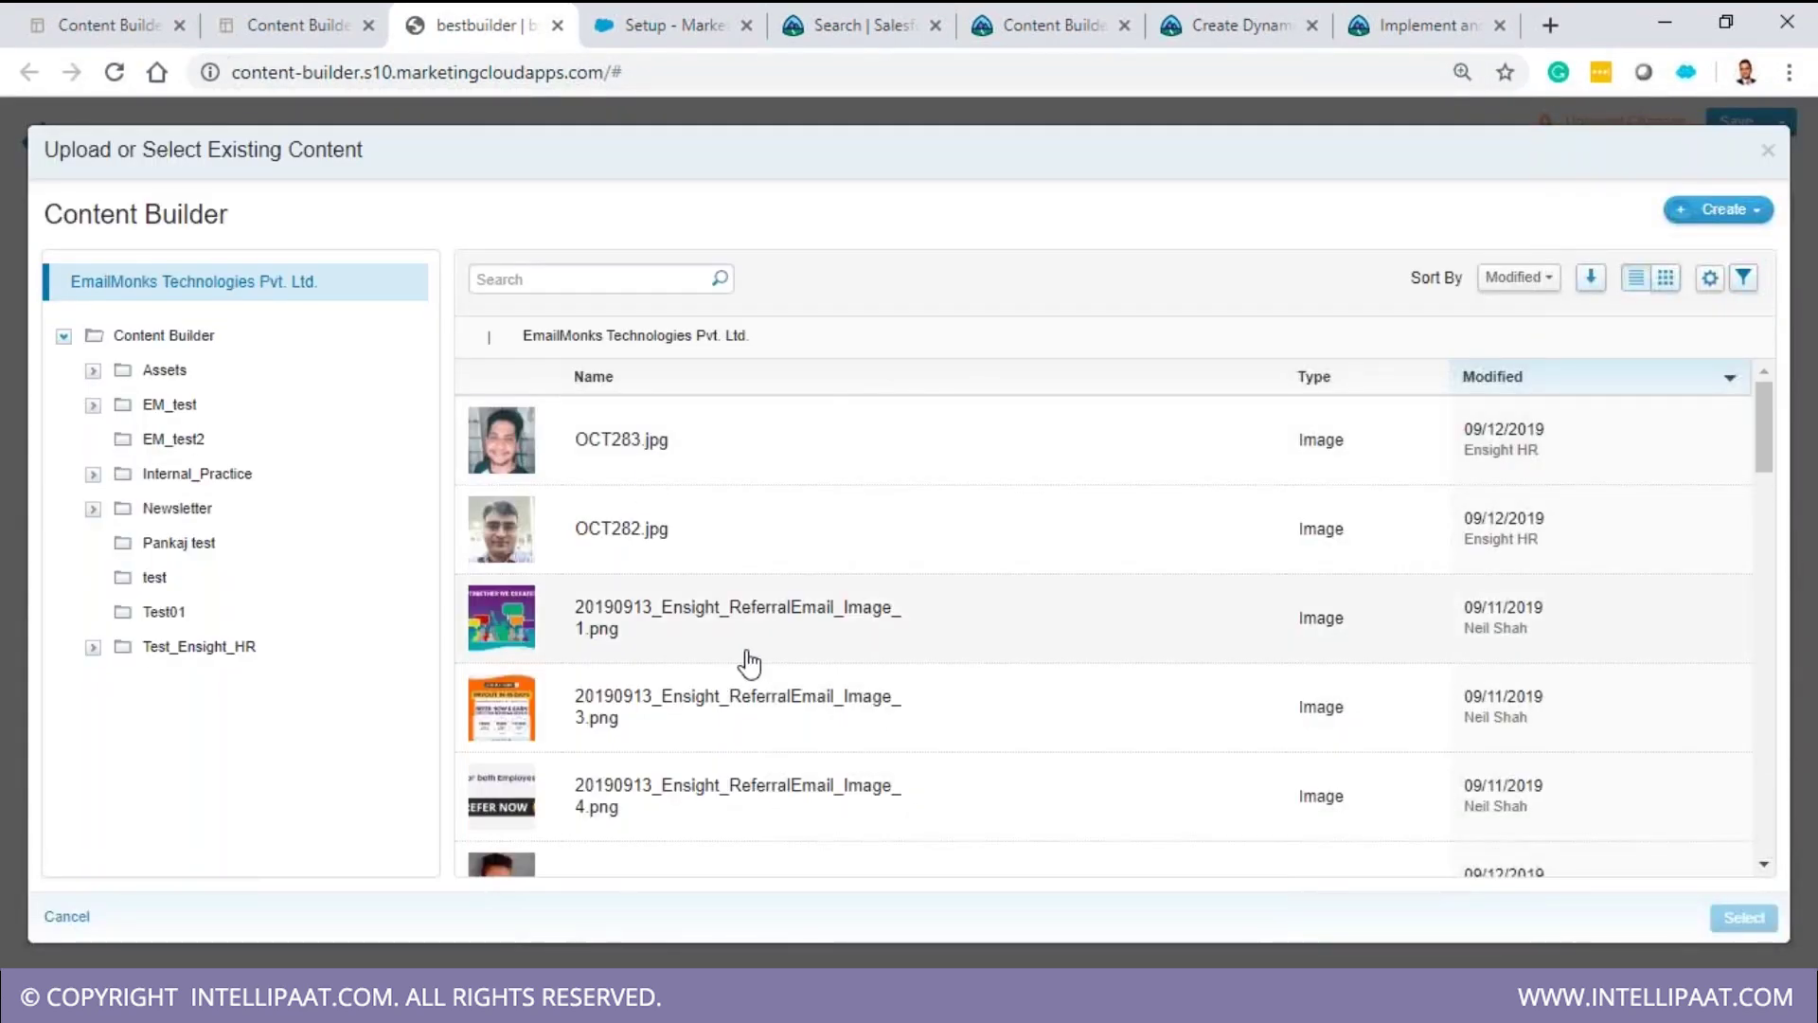
scroll(746, 662, "down", 1)
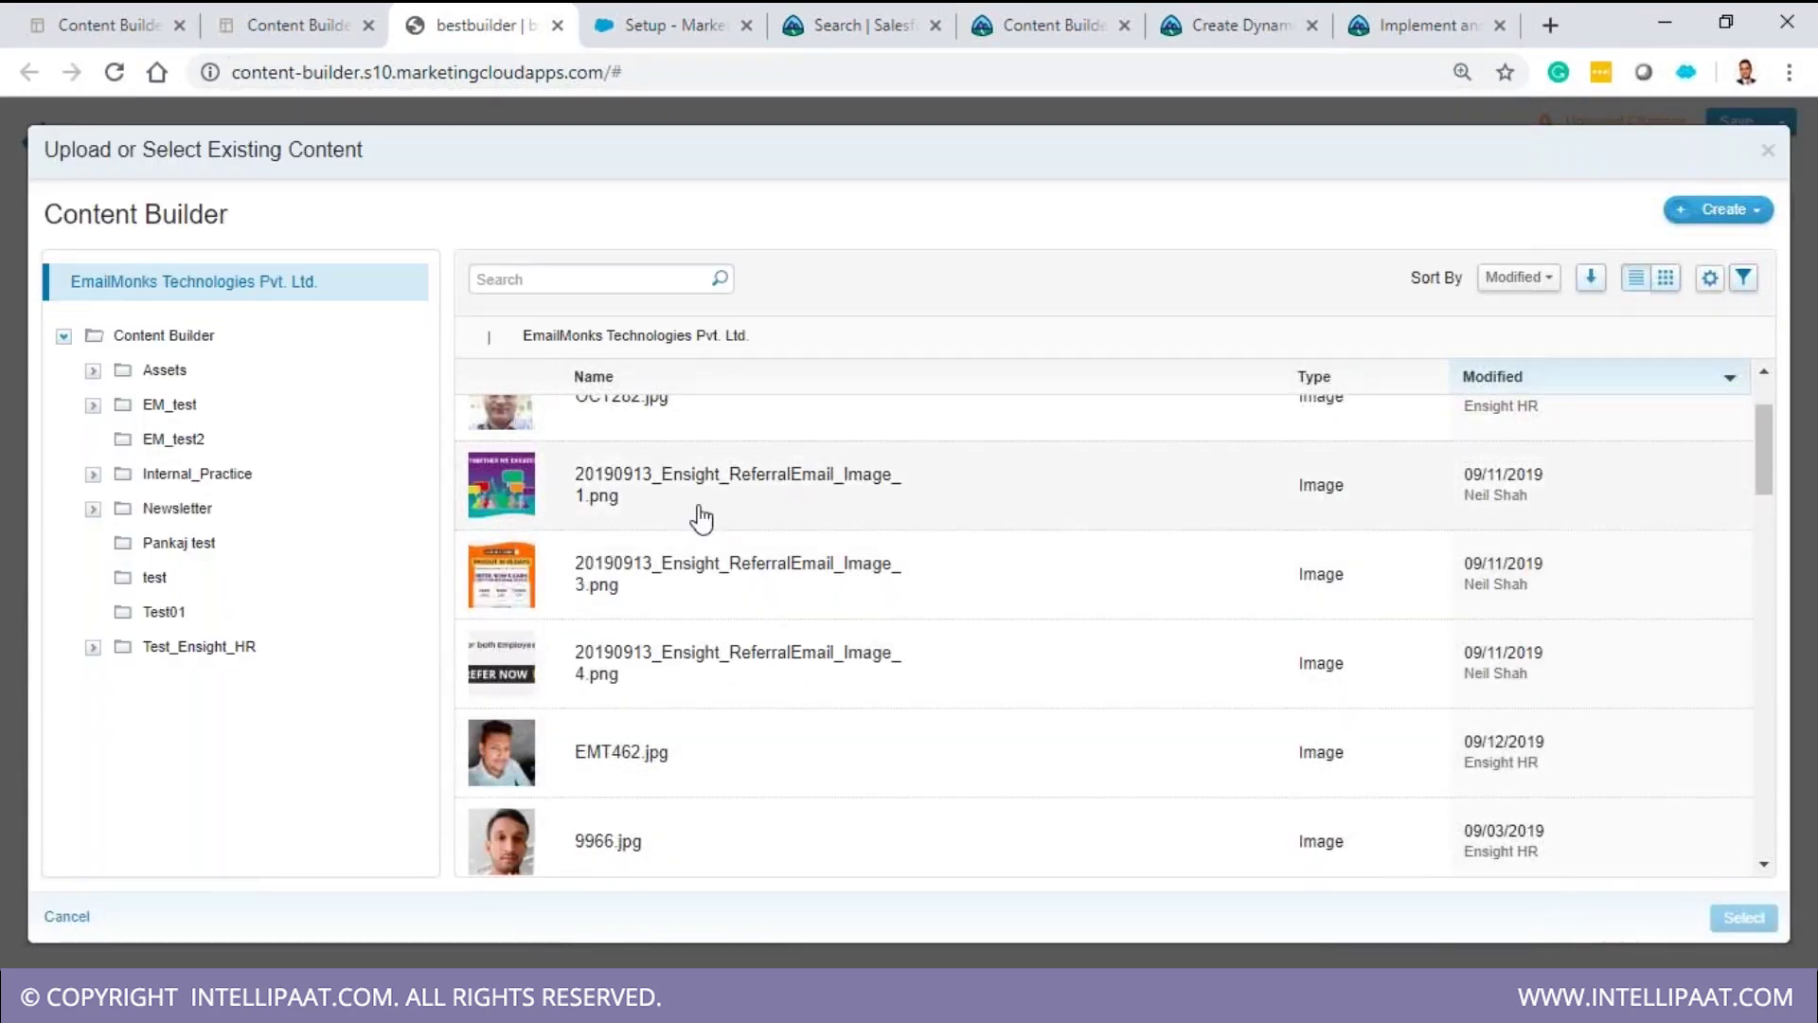
double_click(703, 511)
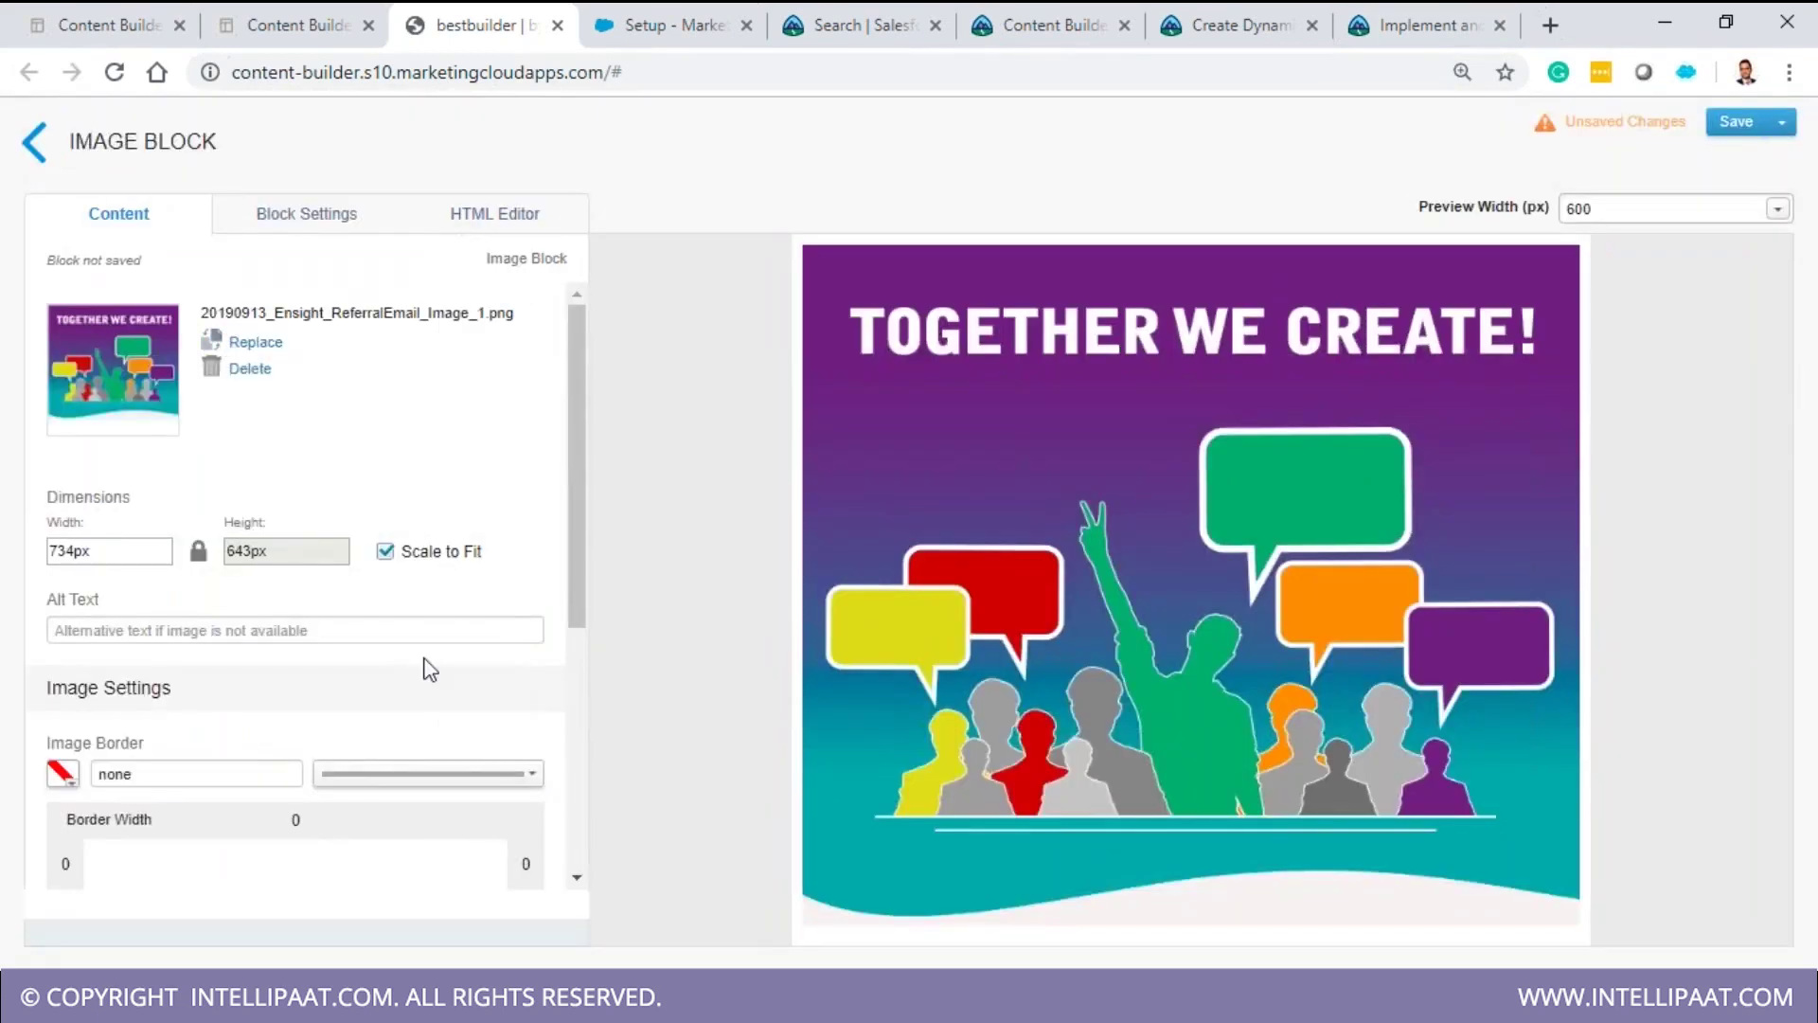
- Review the Image Block's image settings, block styling and HTML code, and leave the block without saving it
scroll(368, 670, "down", 4)
left_click(307, 213)
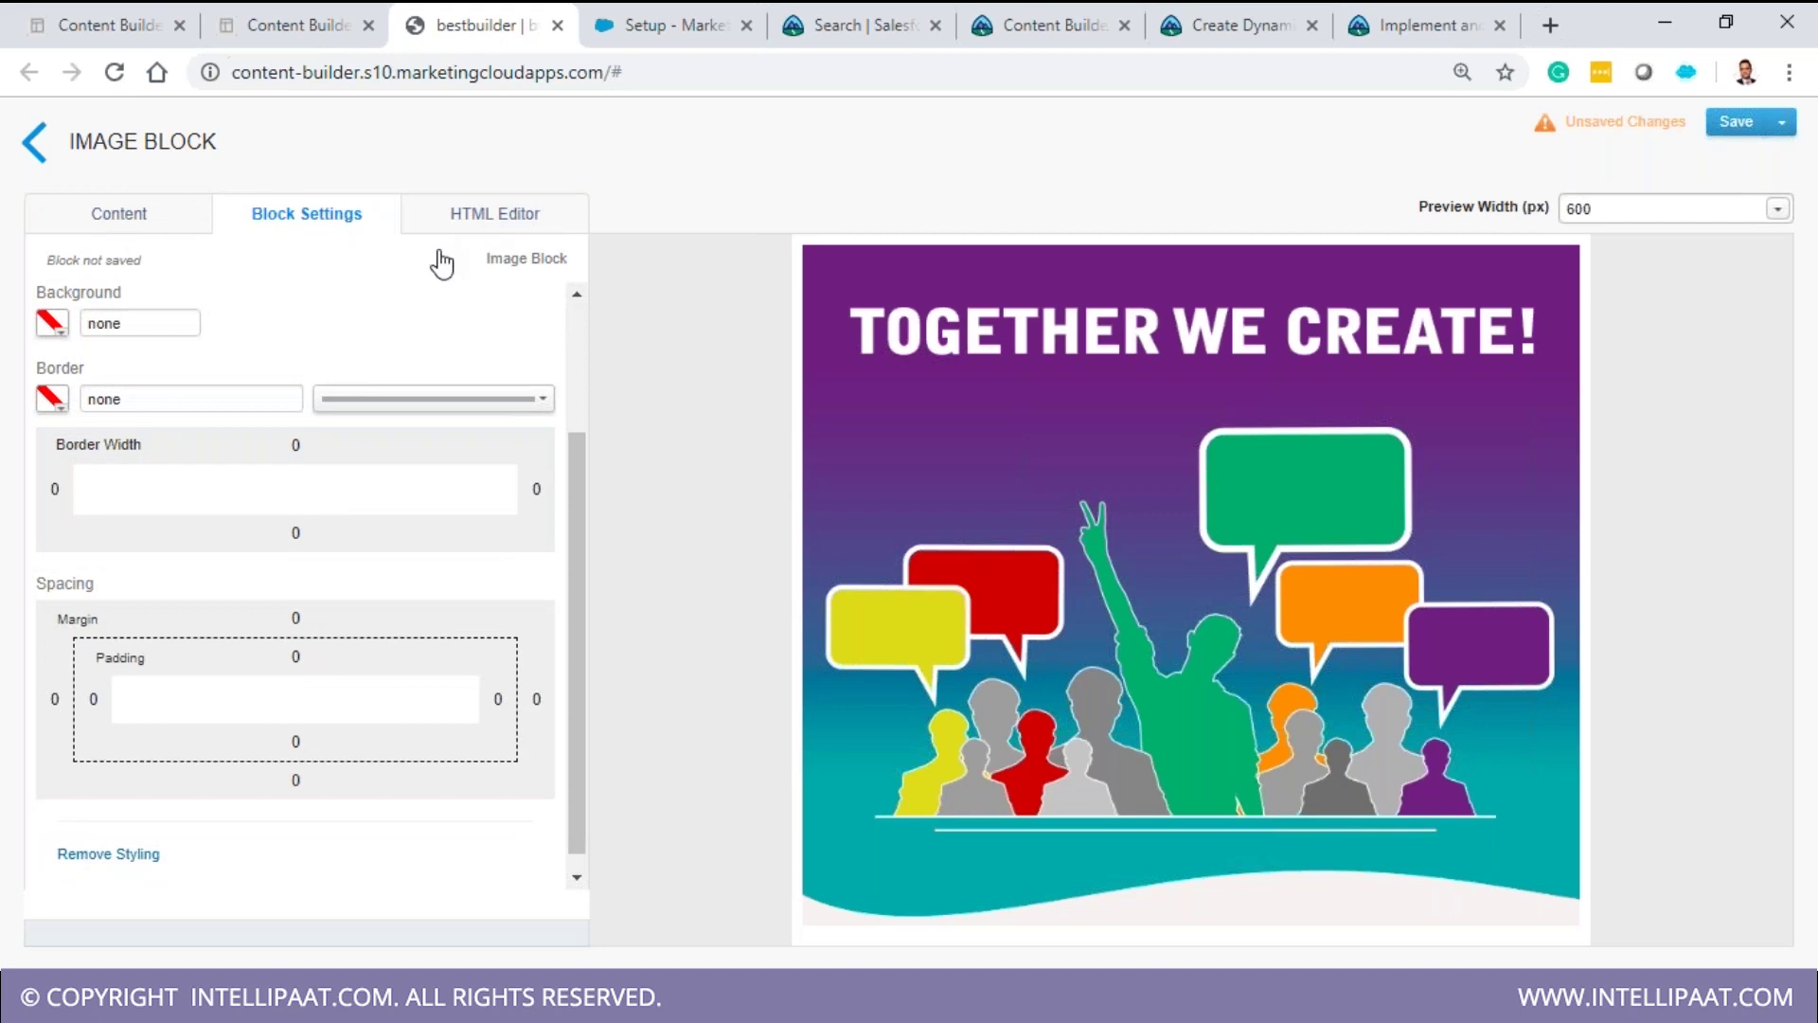
left_click(488, 216)
left_click(305, 232)
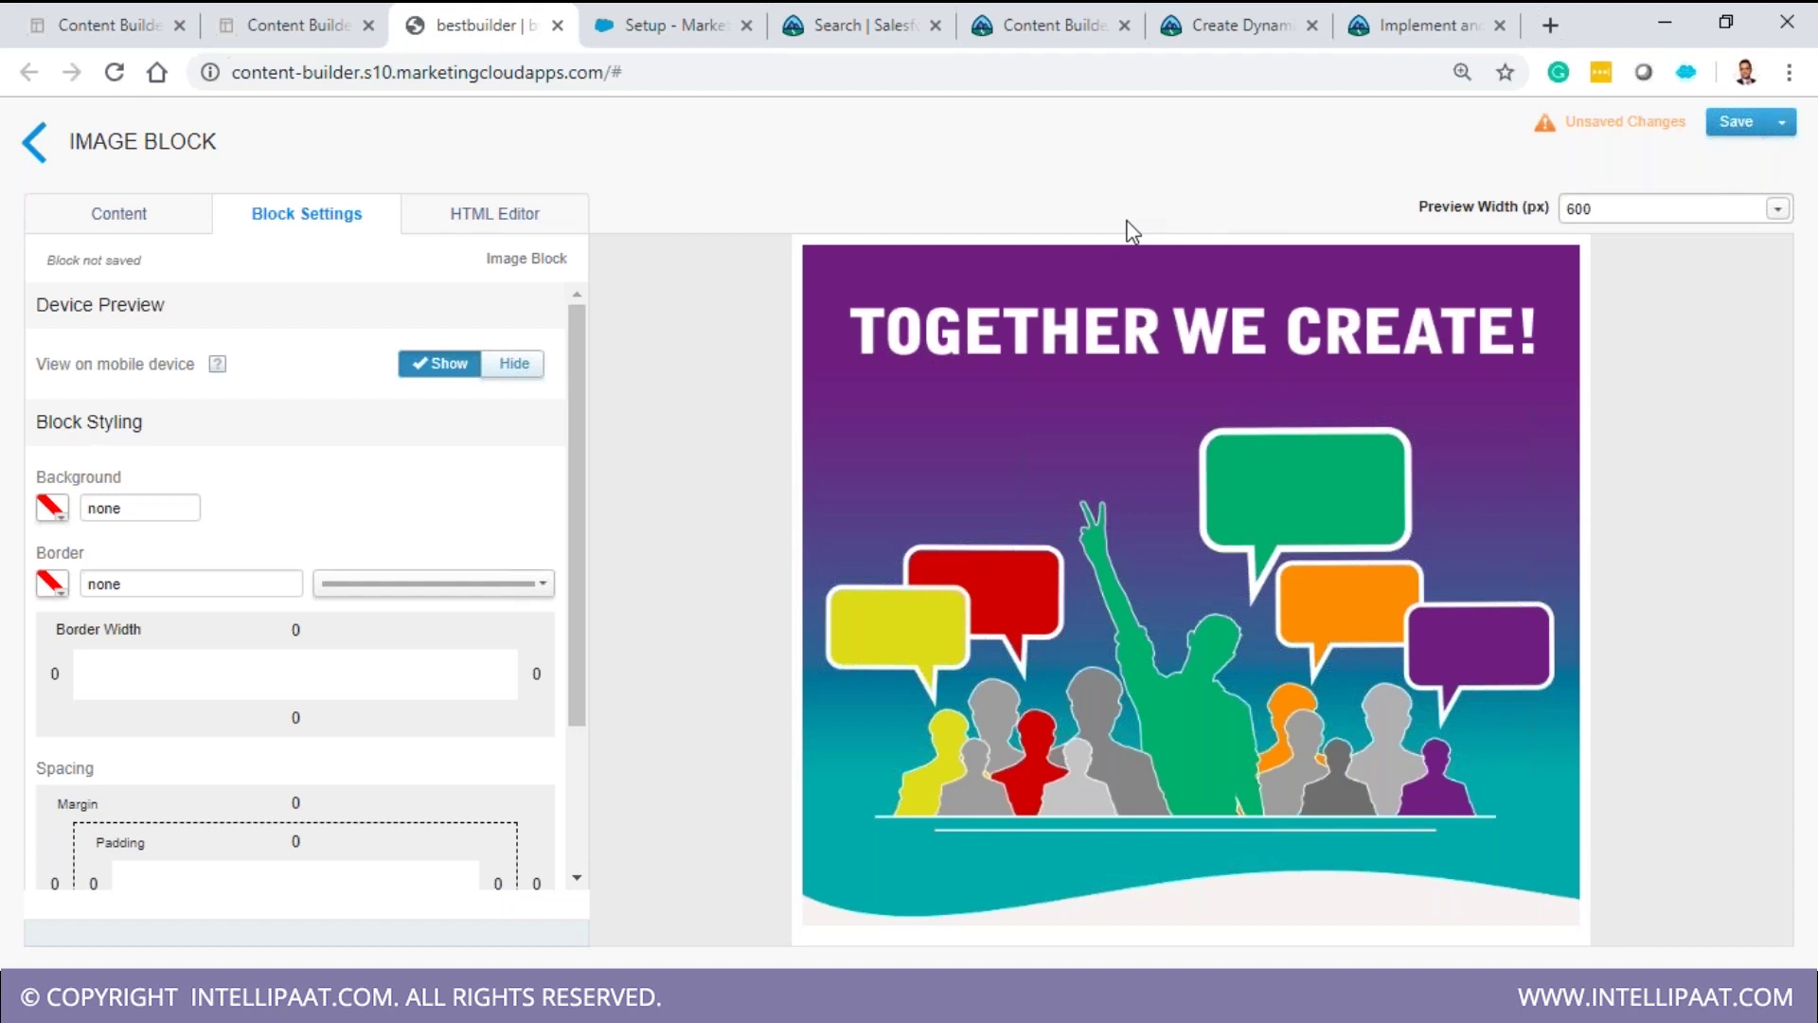
left_click(350, 19)
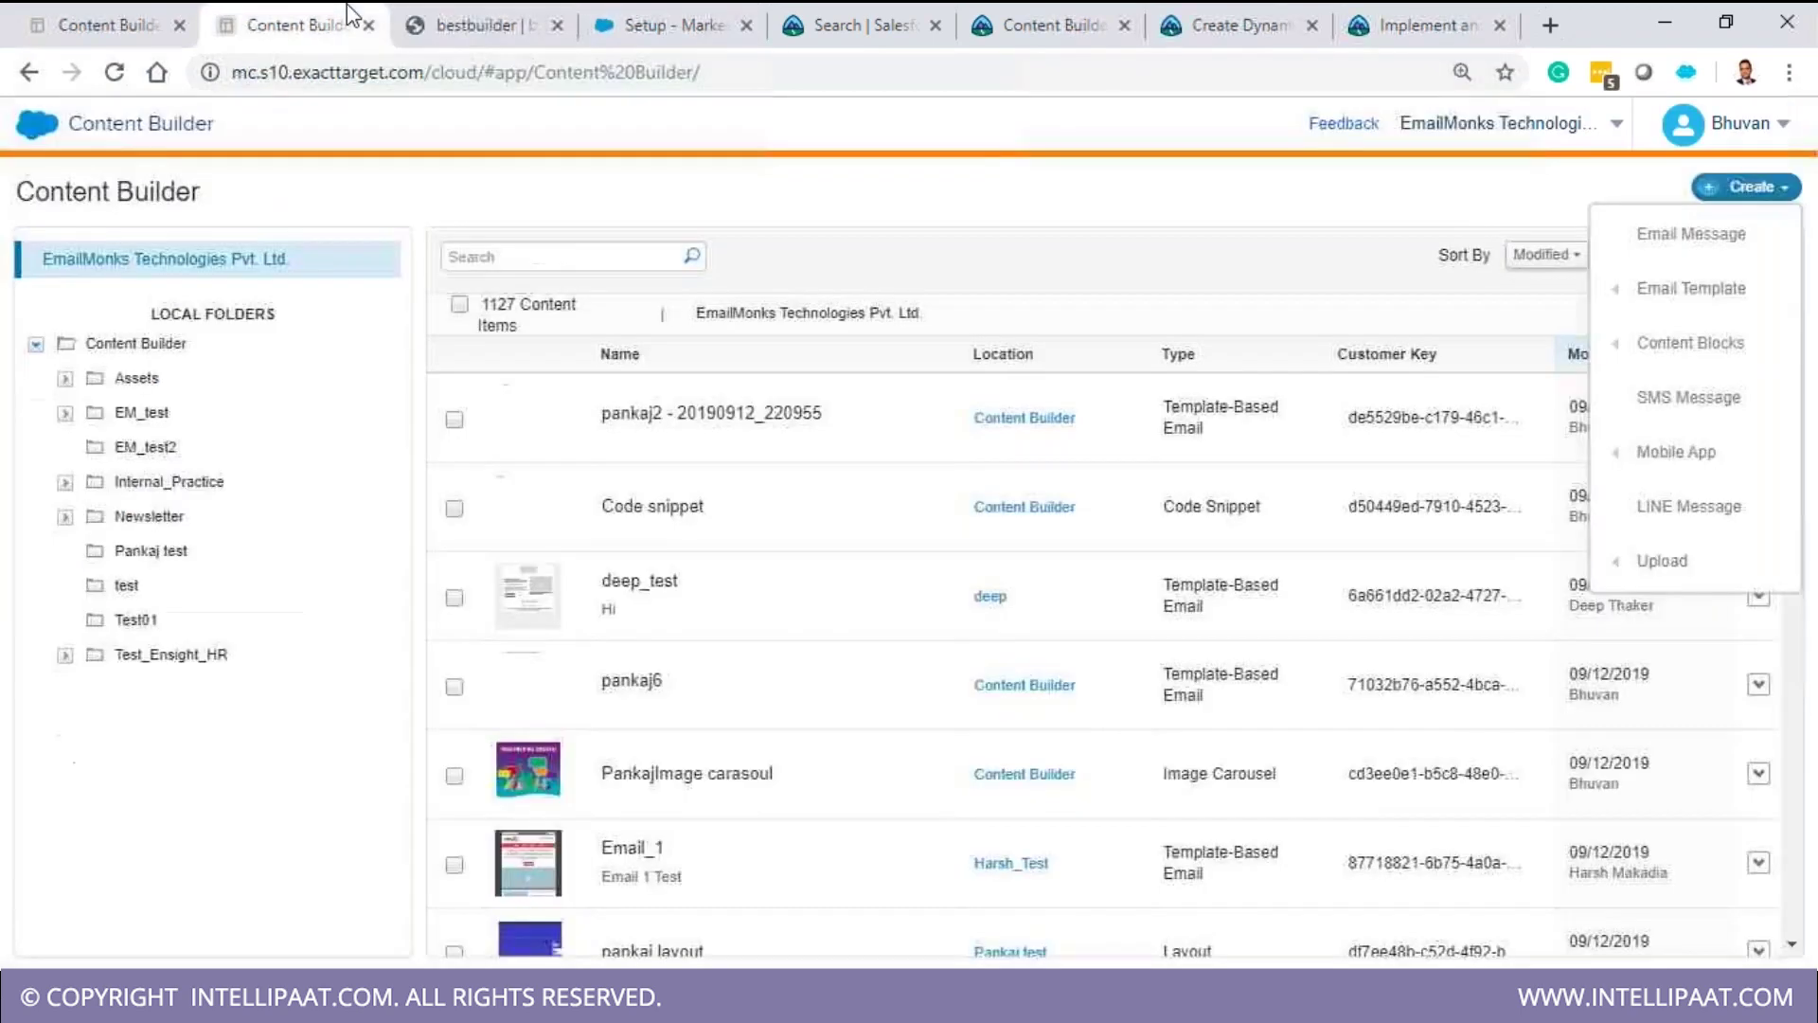
left_click(445, 24)
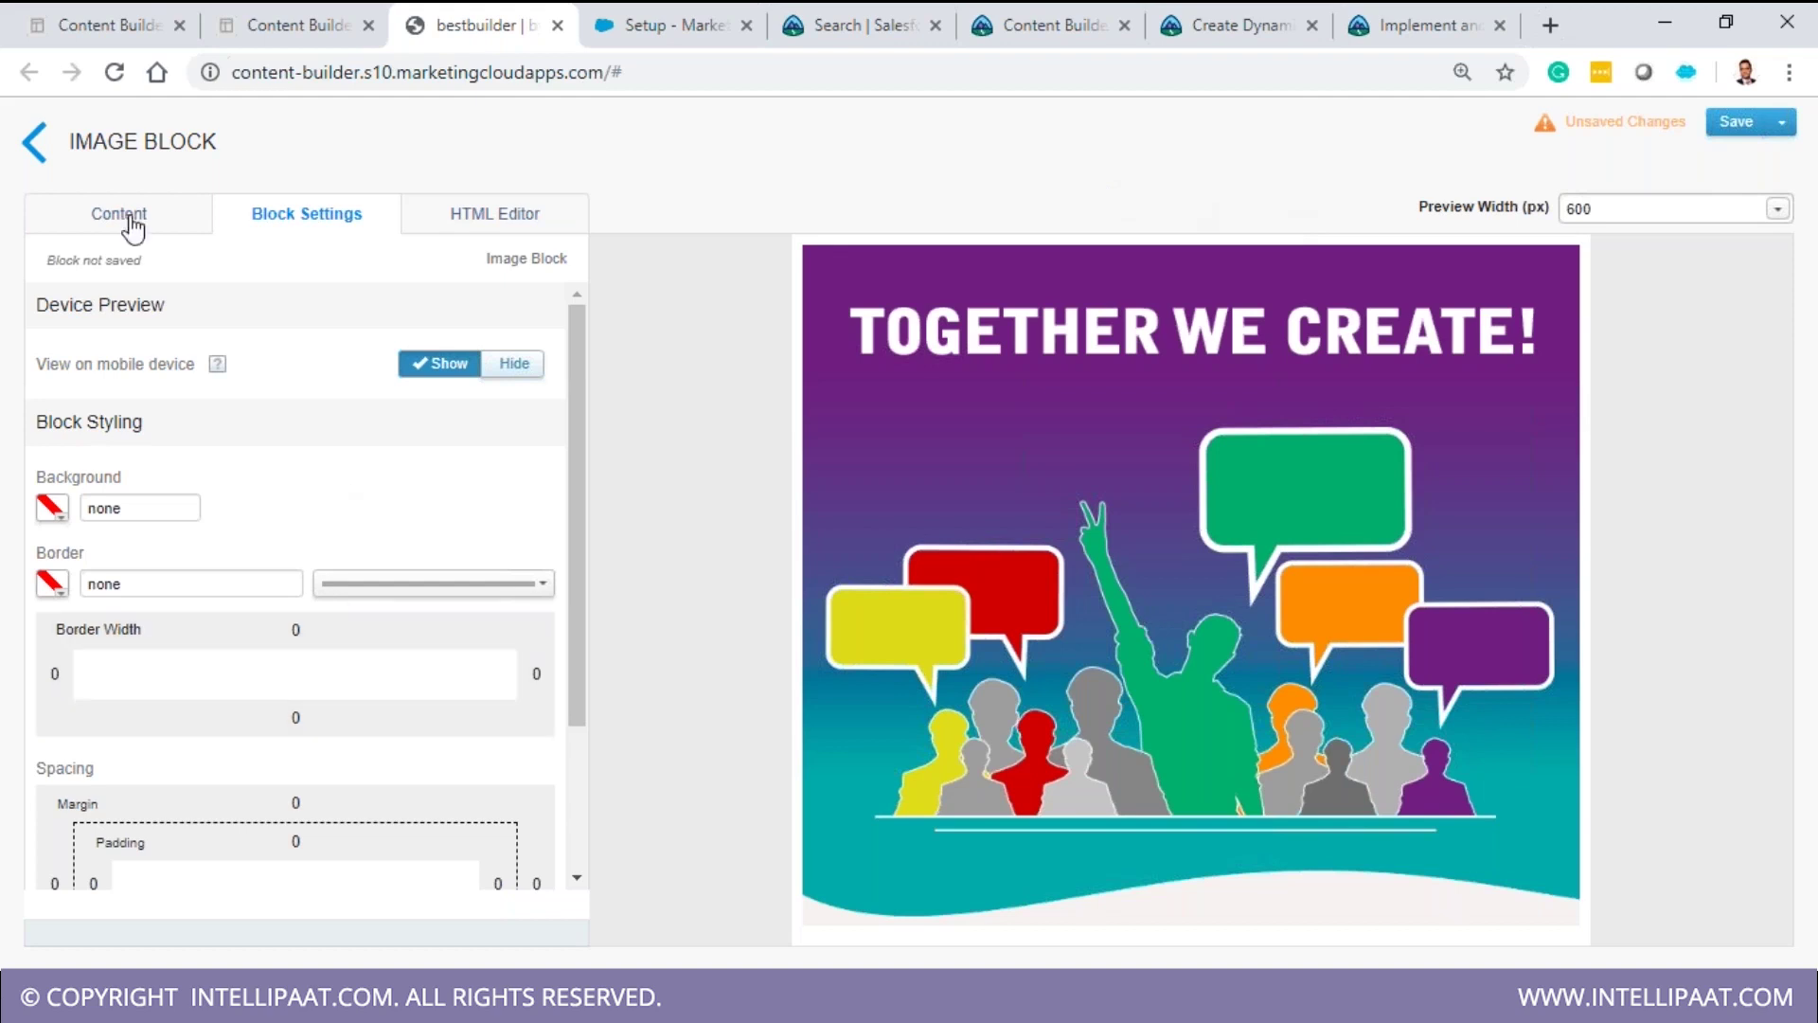
left_click(500, 227)
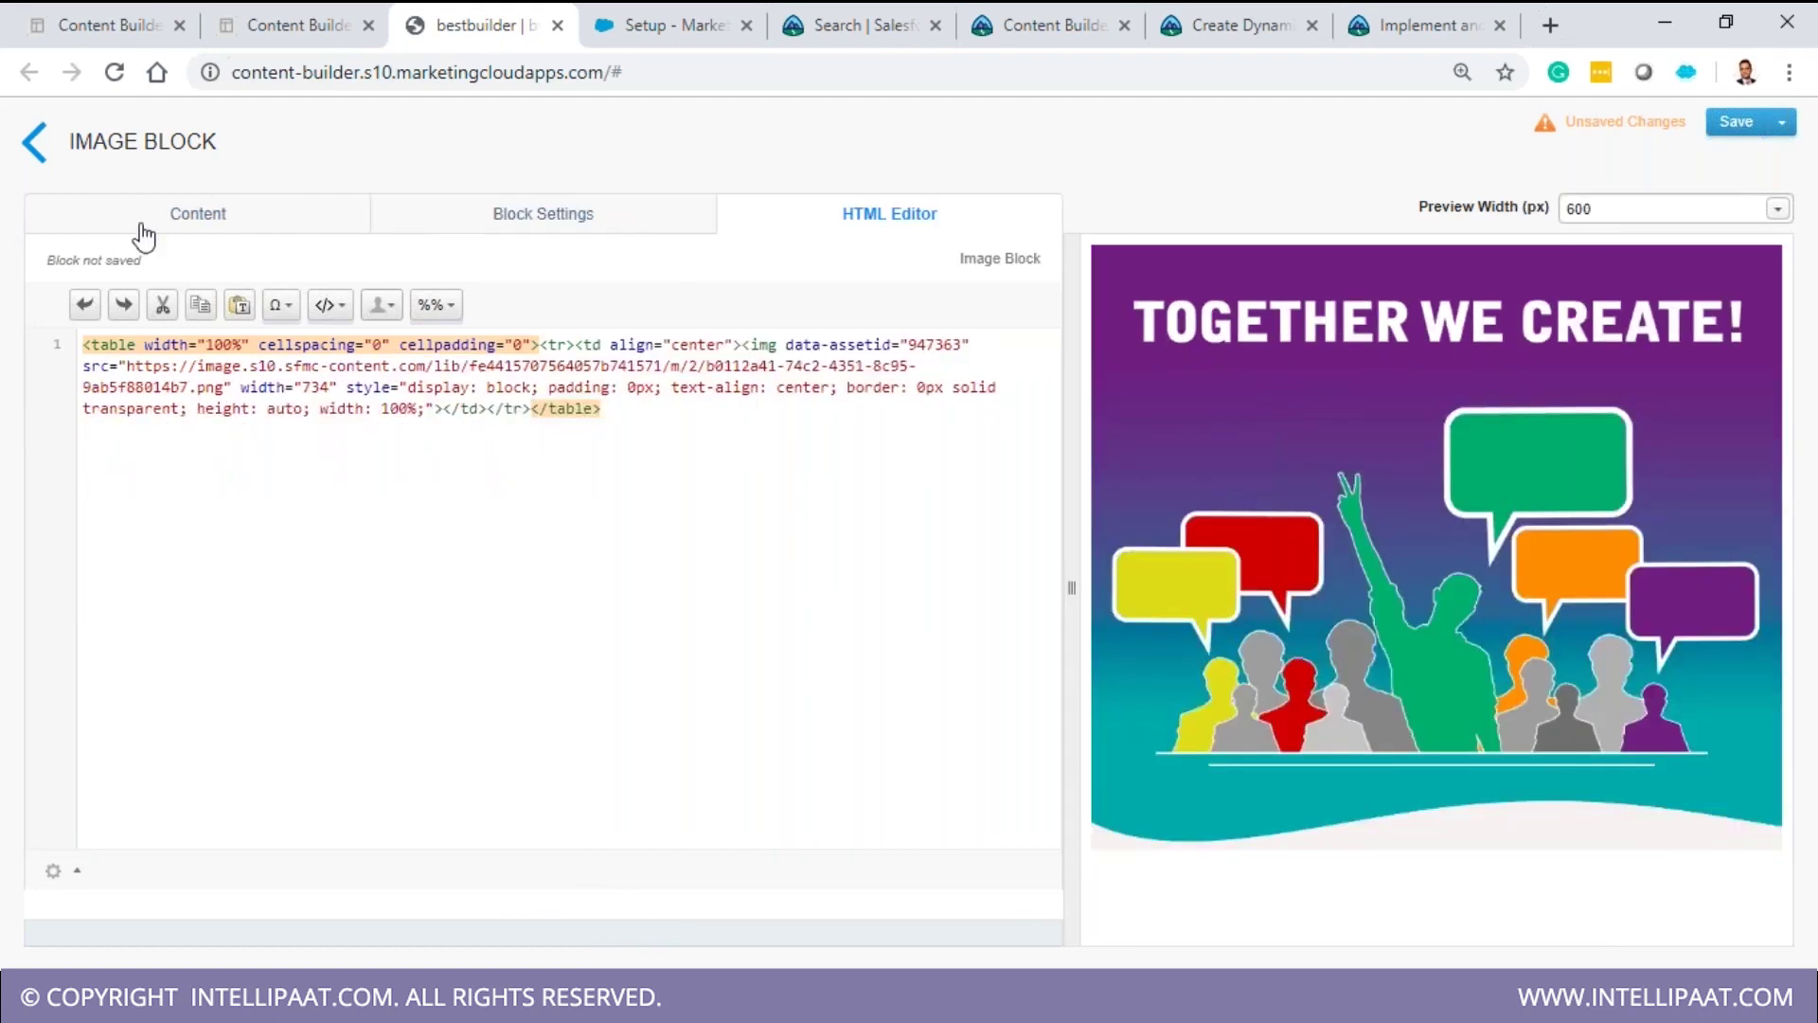
left_click(35, 142)
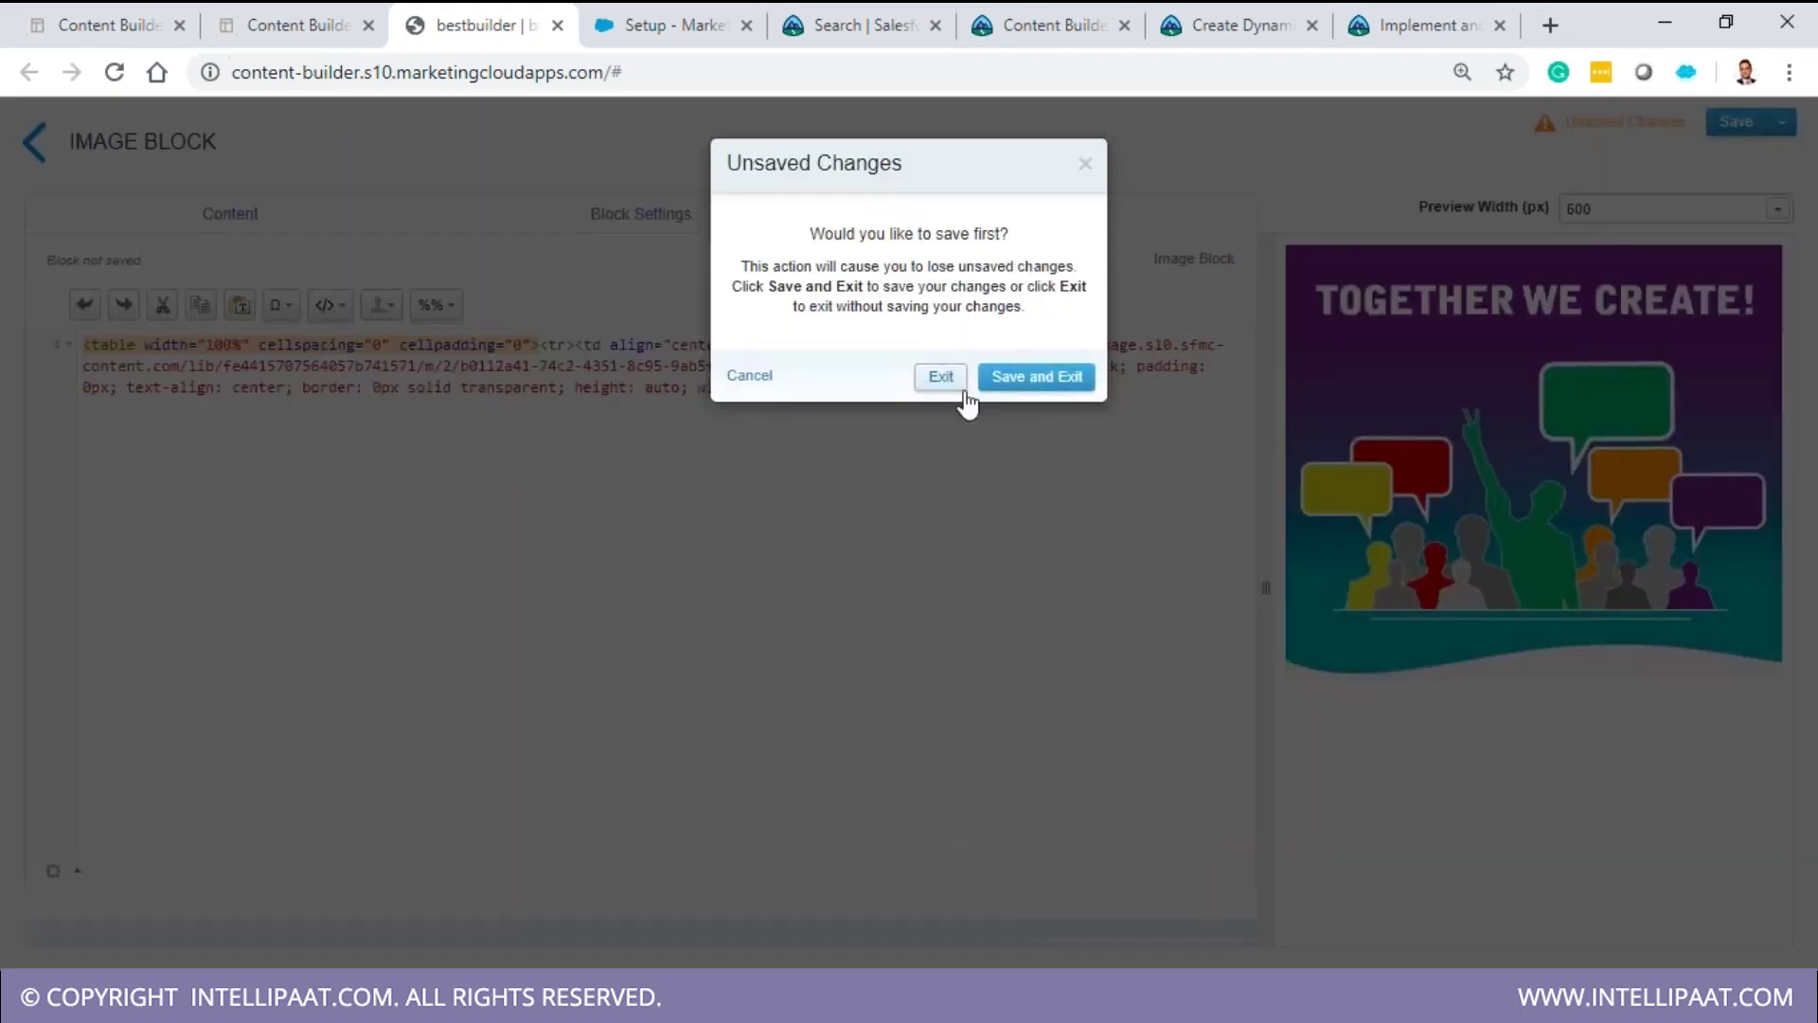
left_click(941, 379)
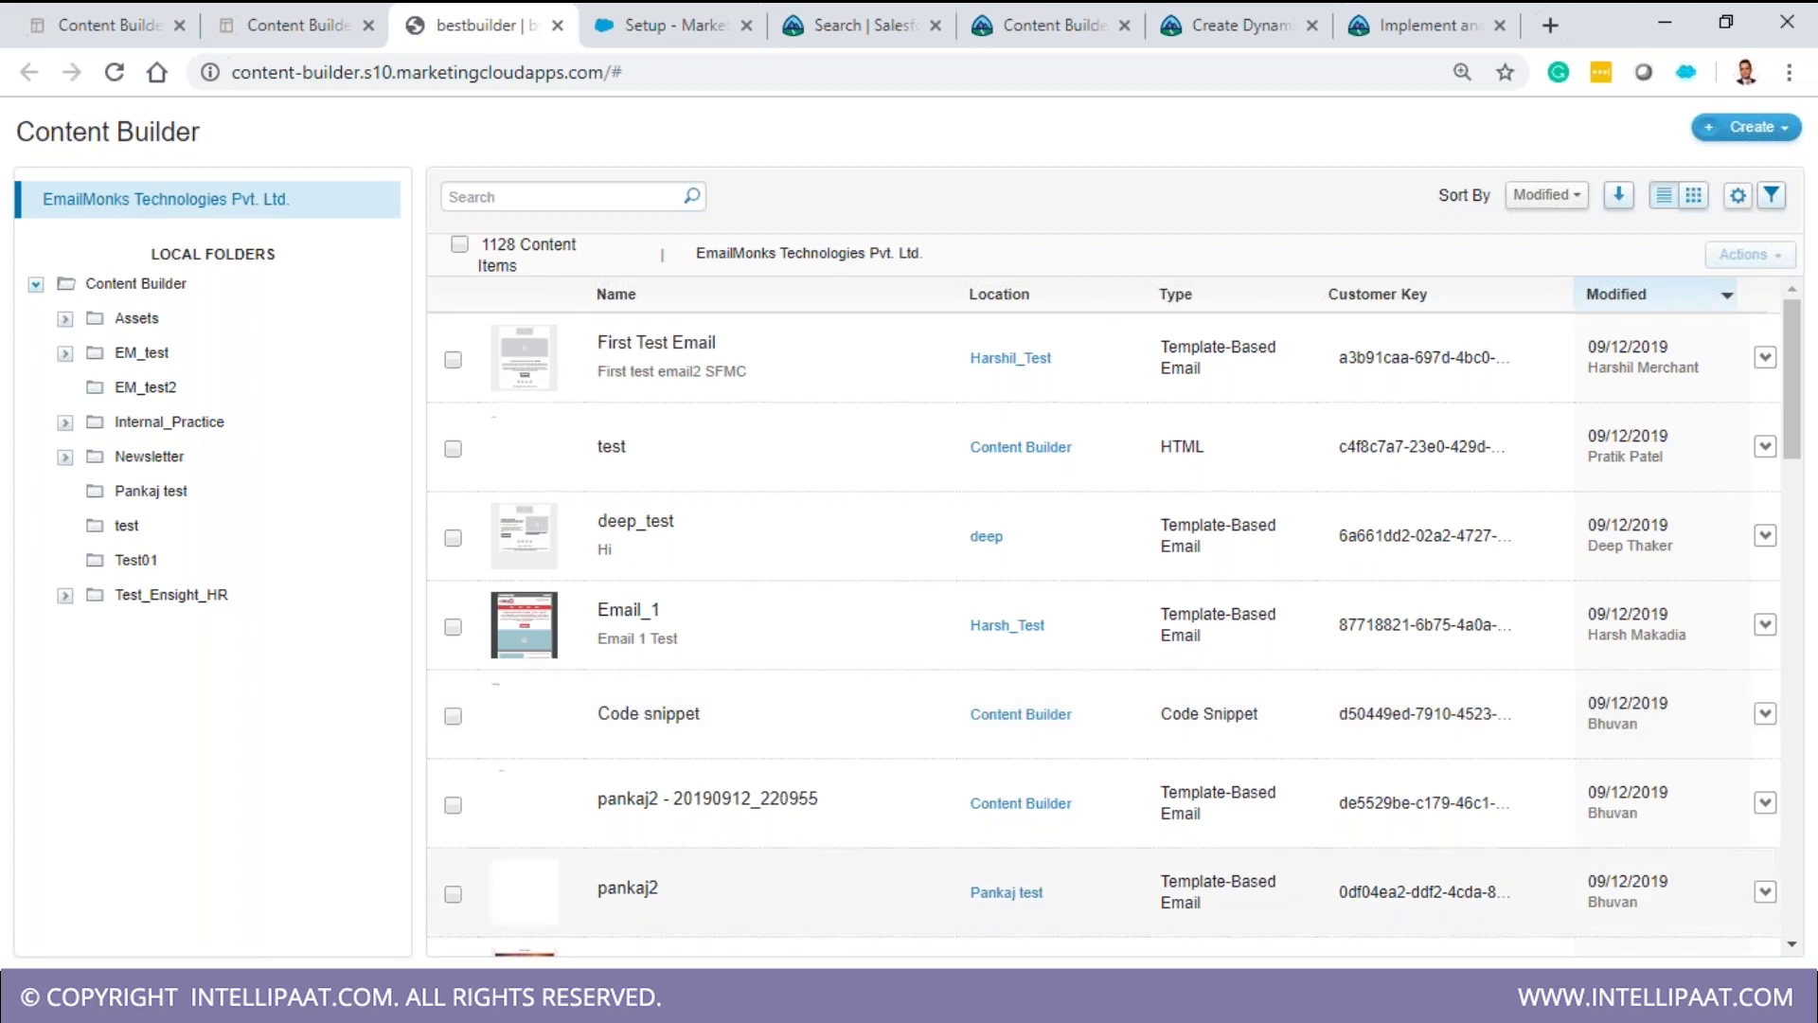
- Try to start a new Image Carousel block from the content block types
left_click(313, 13)
mouse_move(1675, 351)
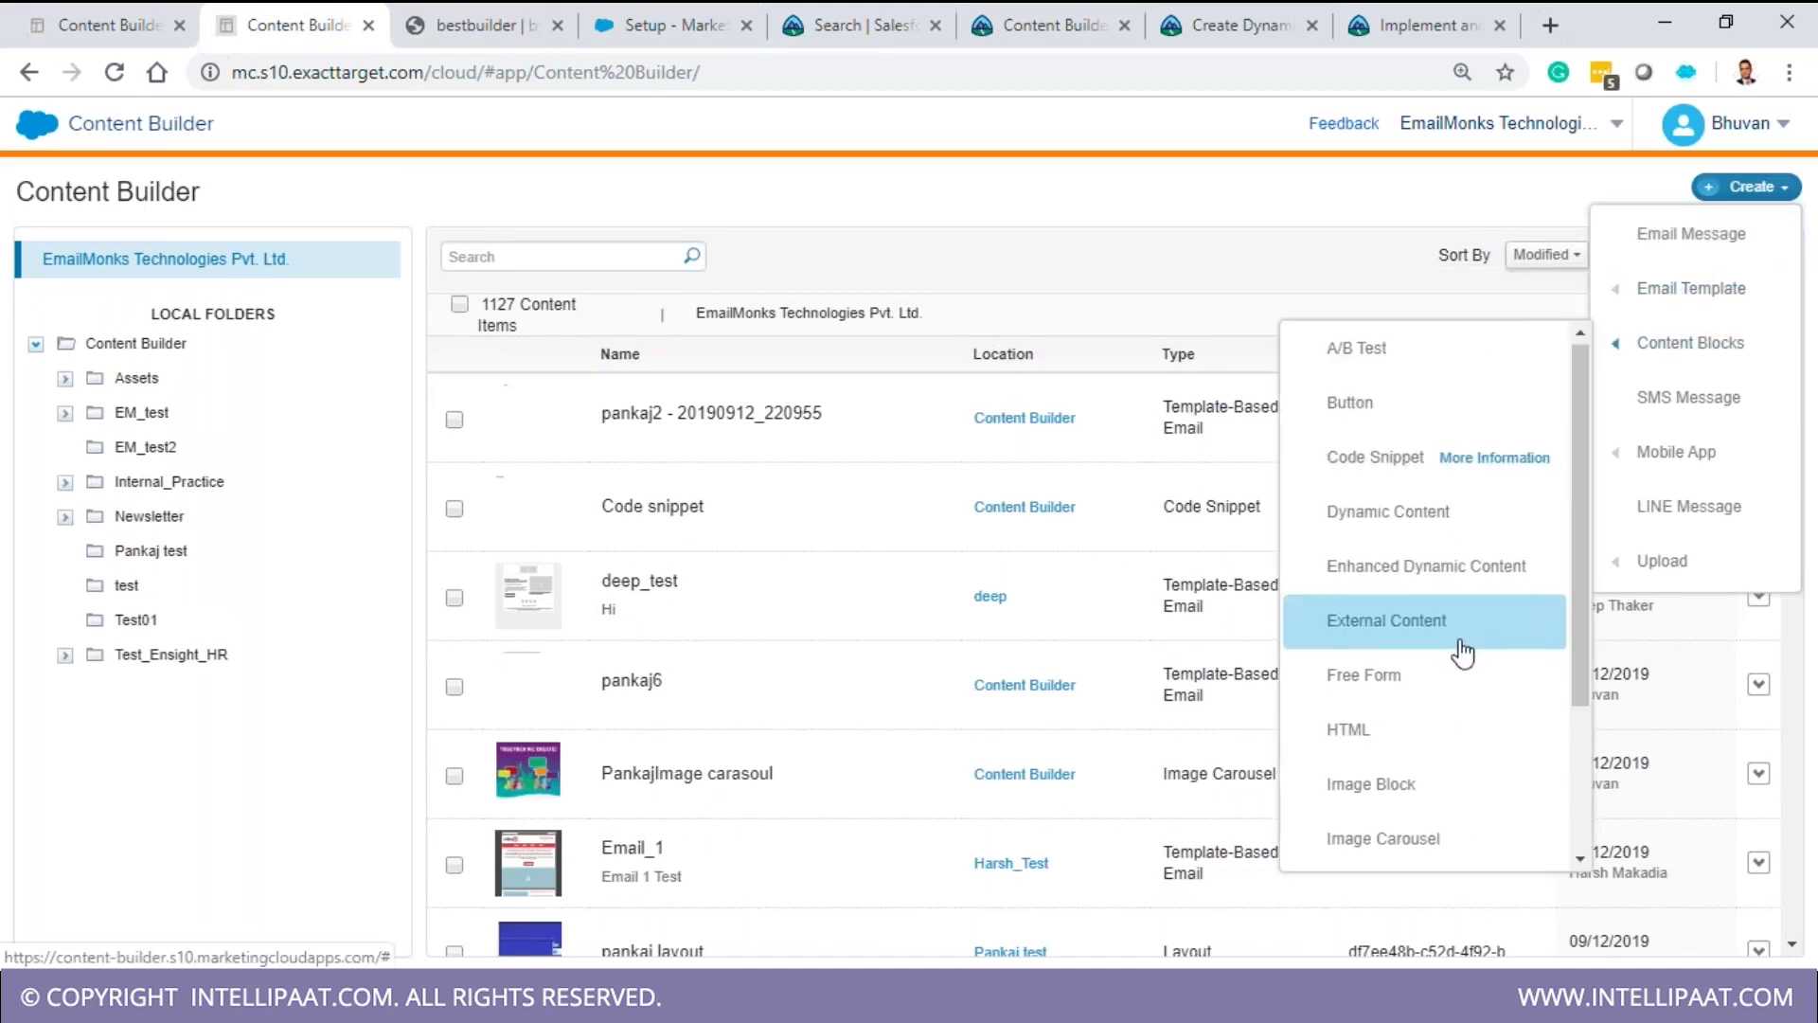
scroll(1464, 654, "down", 3)
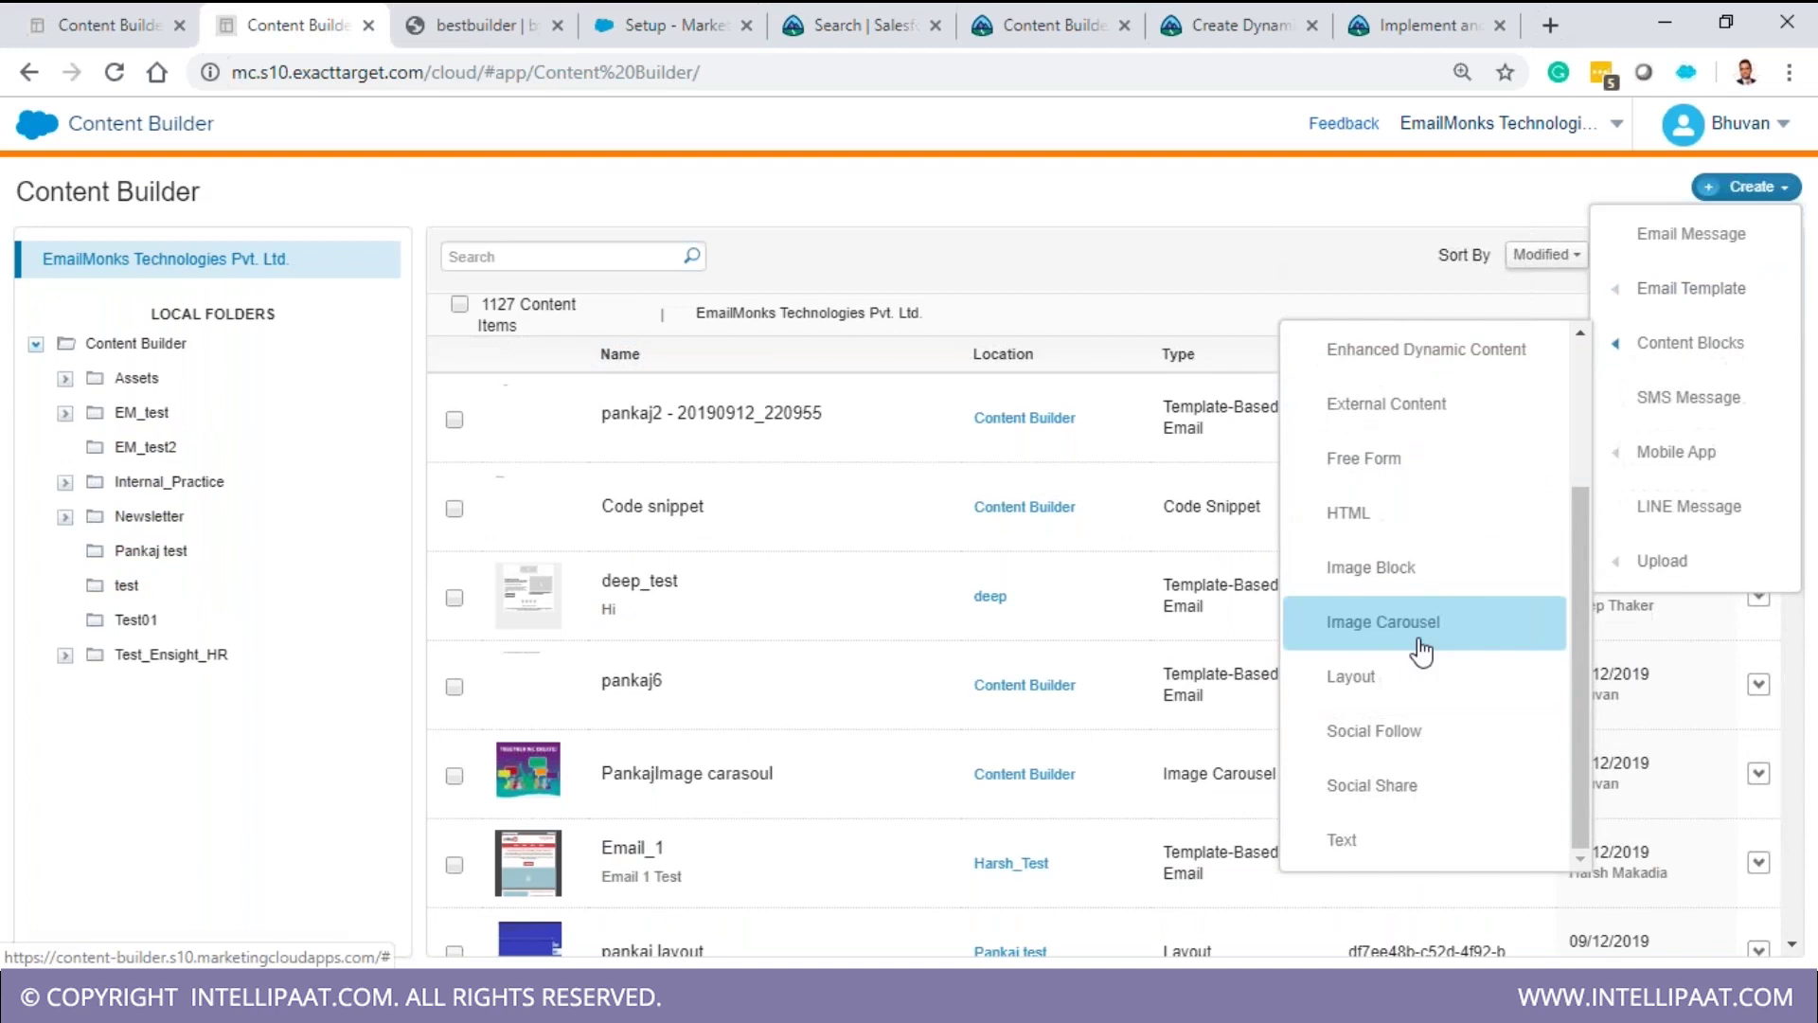
left_click(1415, 630)
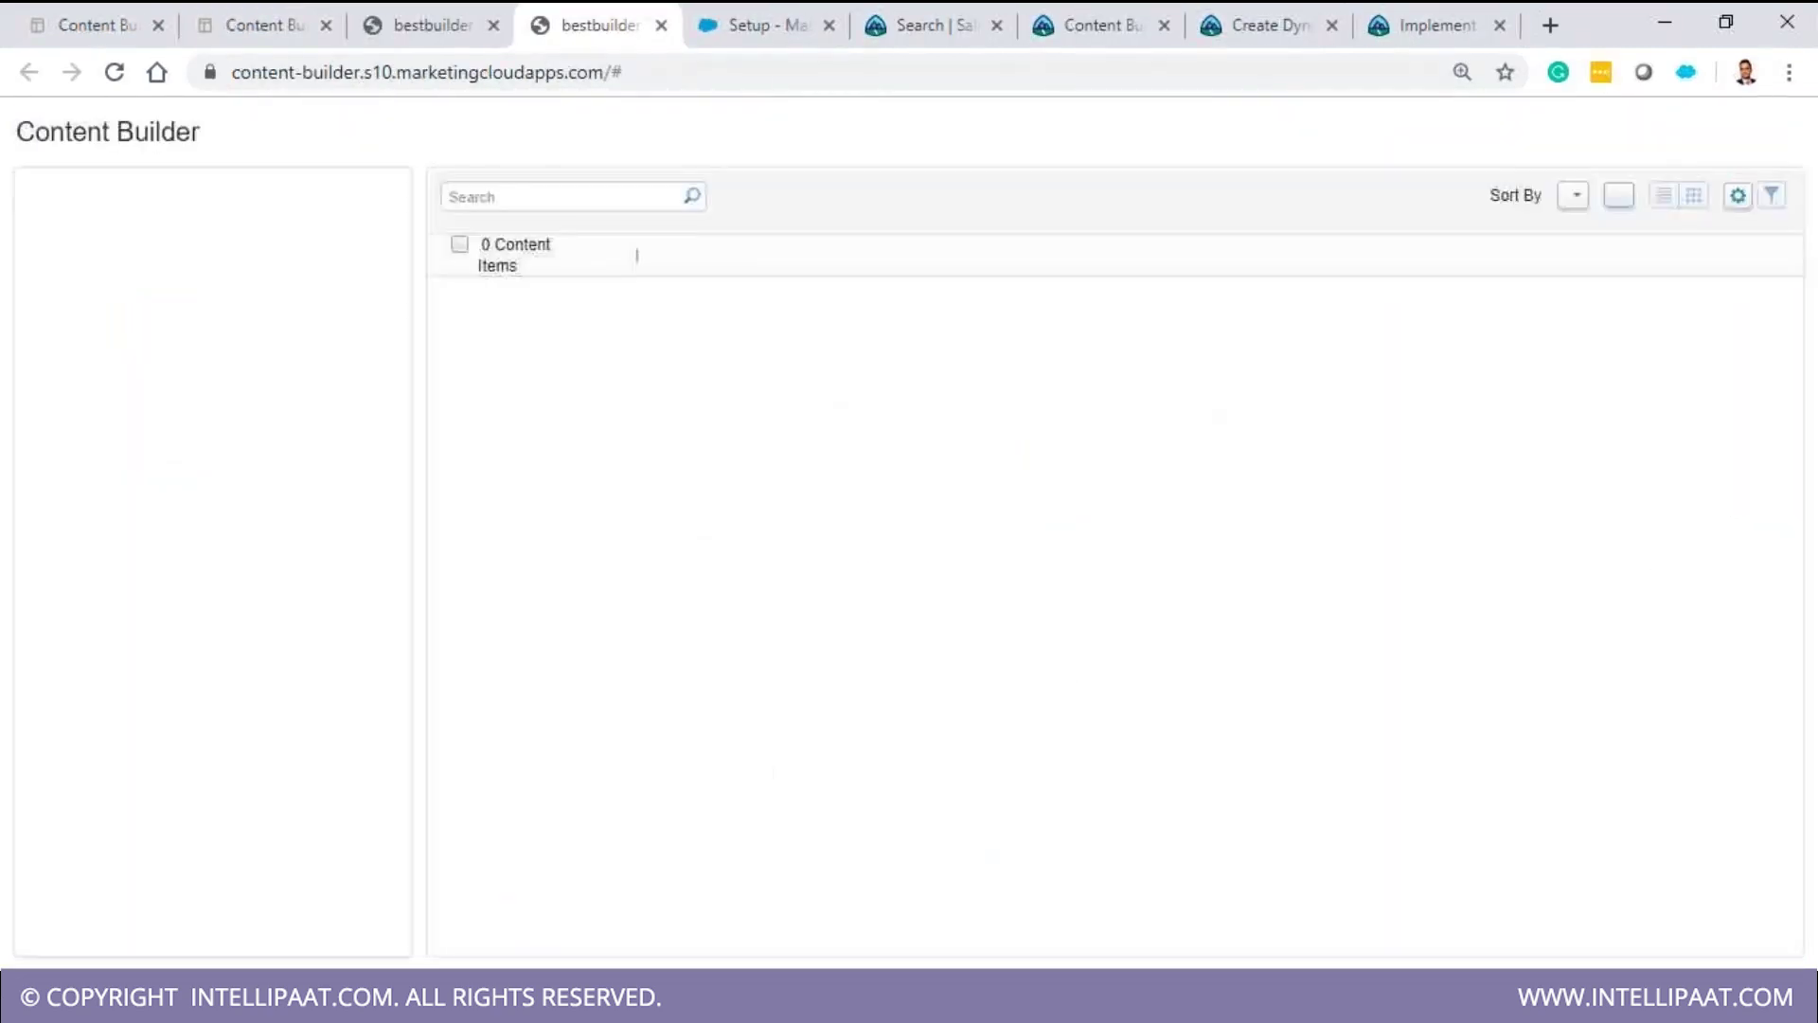
- Start a new Layout block and browse the Empty, Hero, One Column, Two Columns and Three Columns layout styles
left_click(1748, 127)
mouse_move(1667, 392)
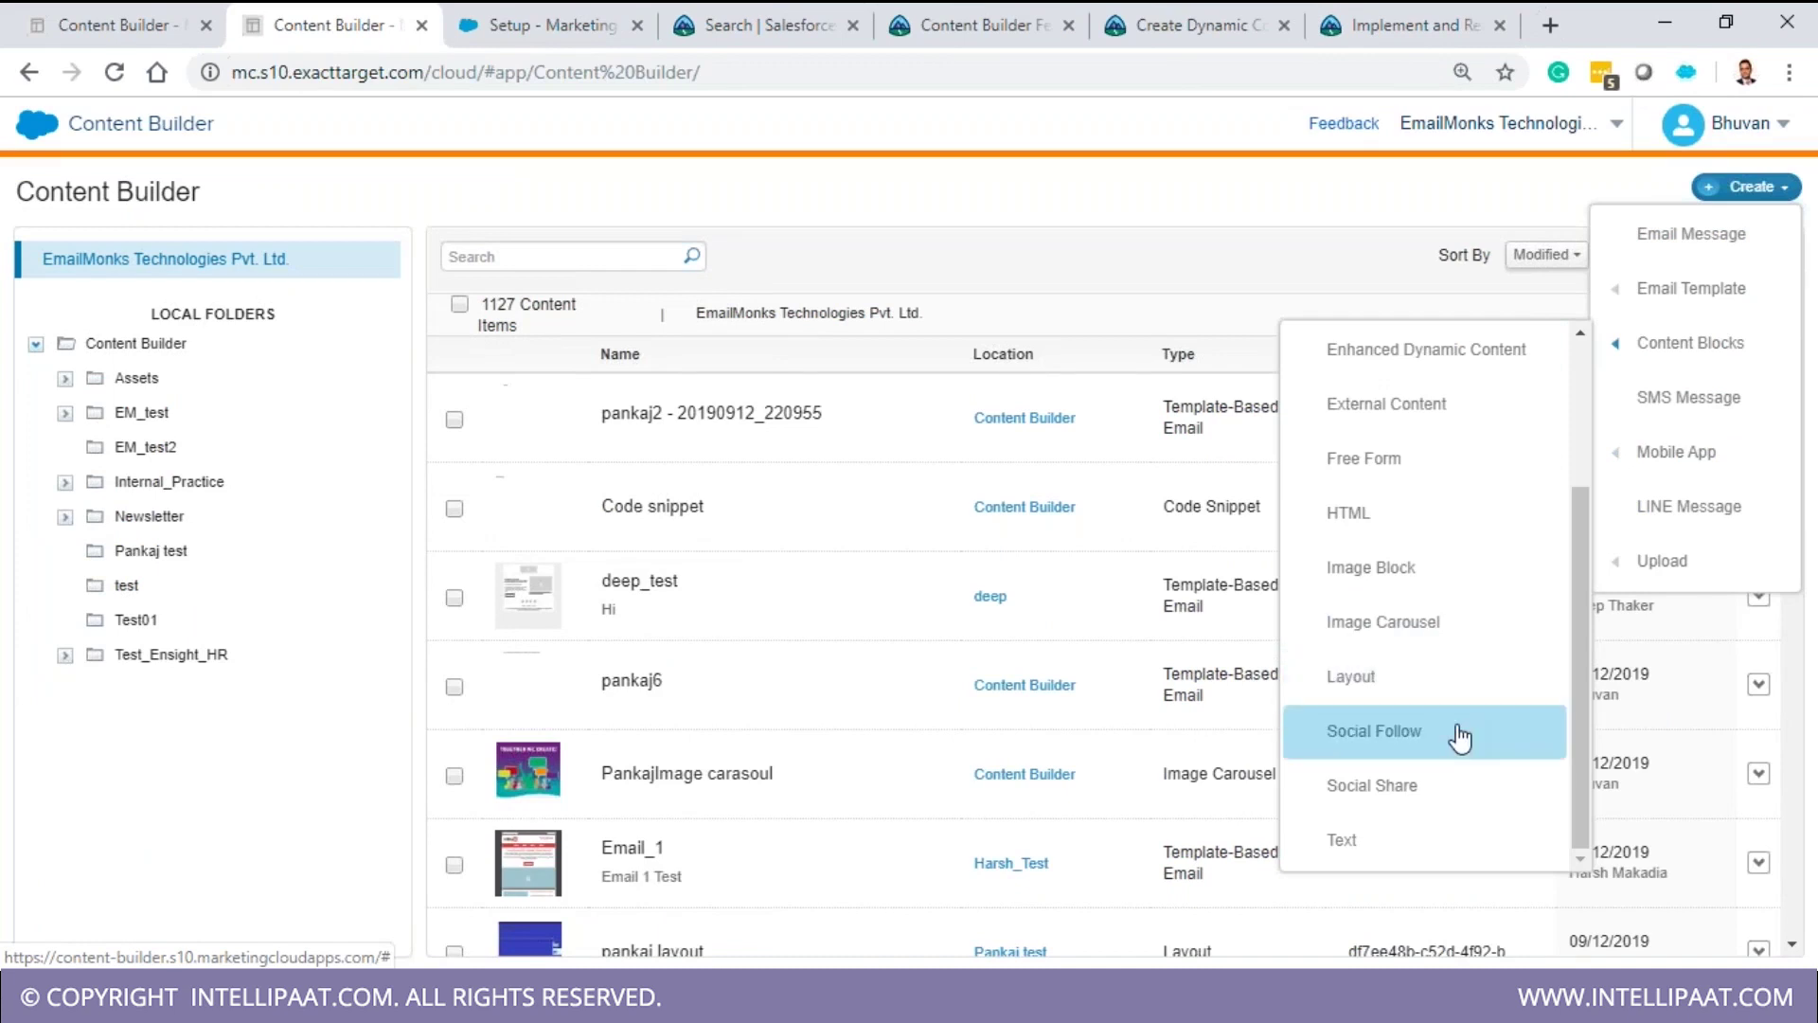
left_click(1447, 678)
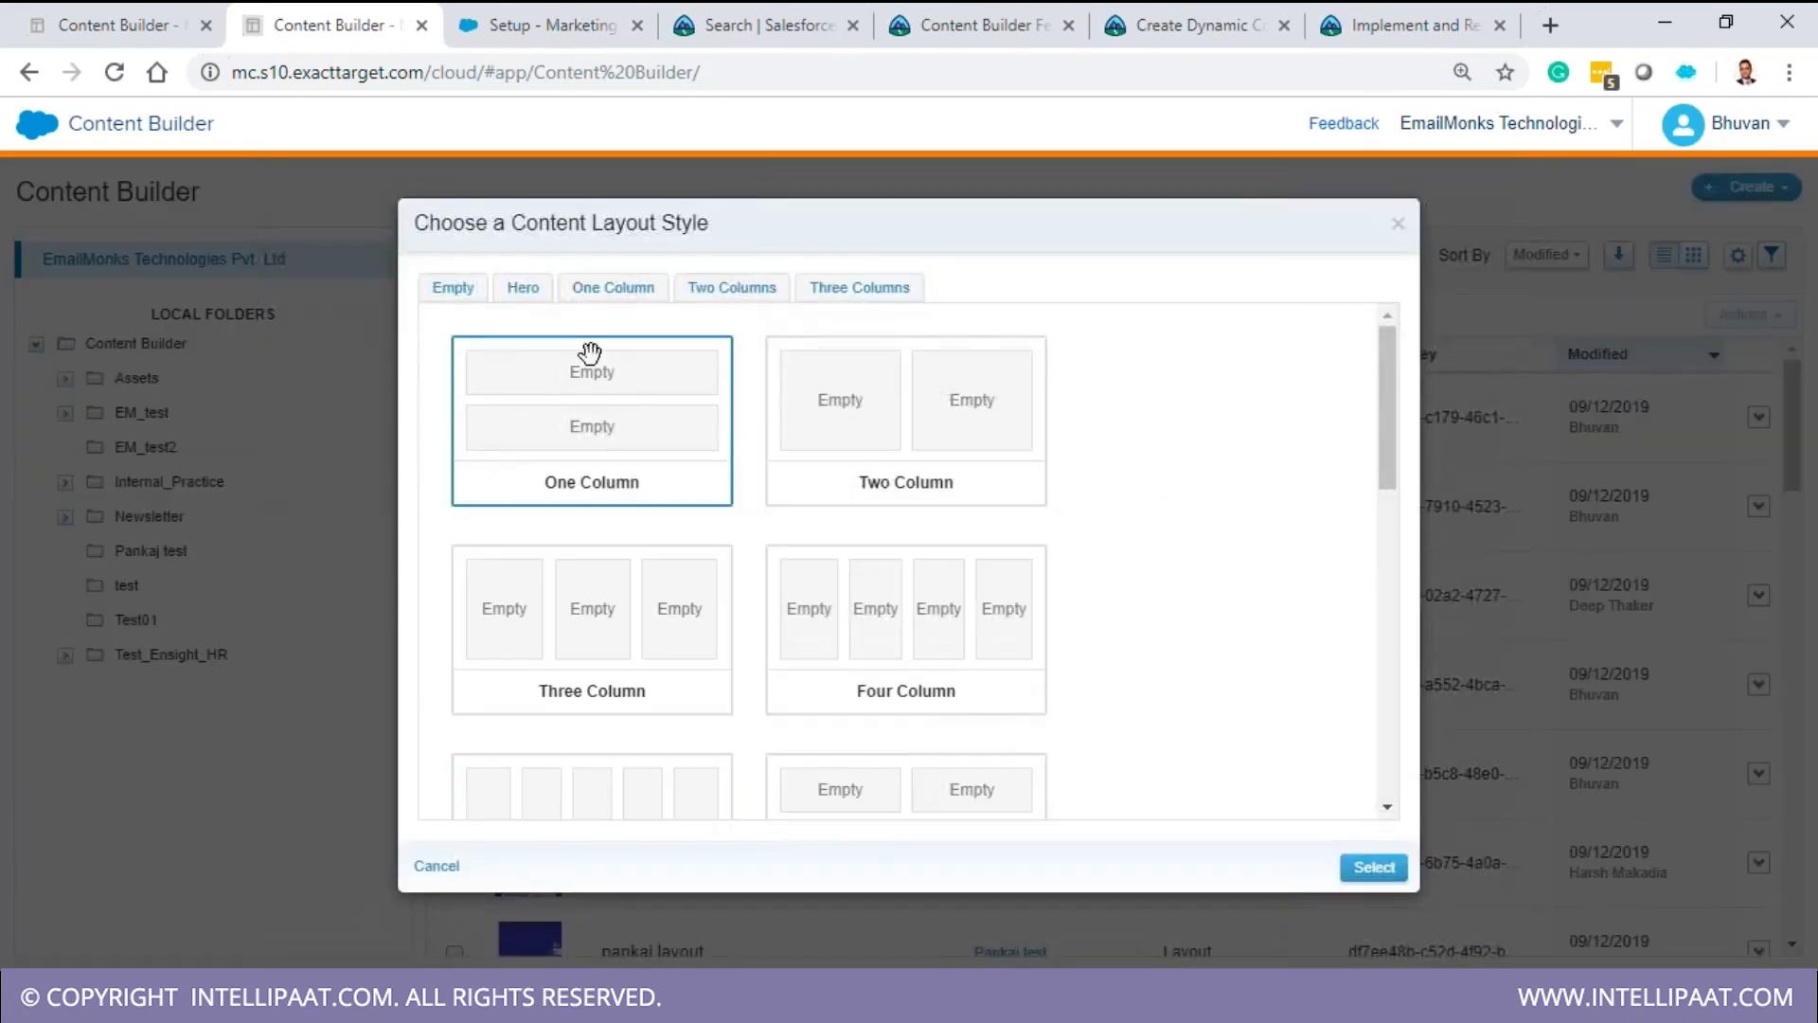
left_click(460, 299)
left_click(524, 294)
left_click(653, 291)
left_click(740, 318)
left_click(862, 290)
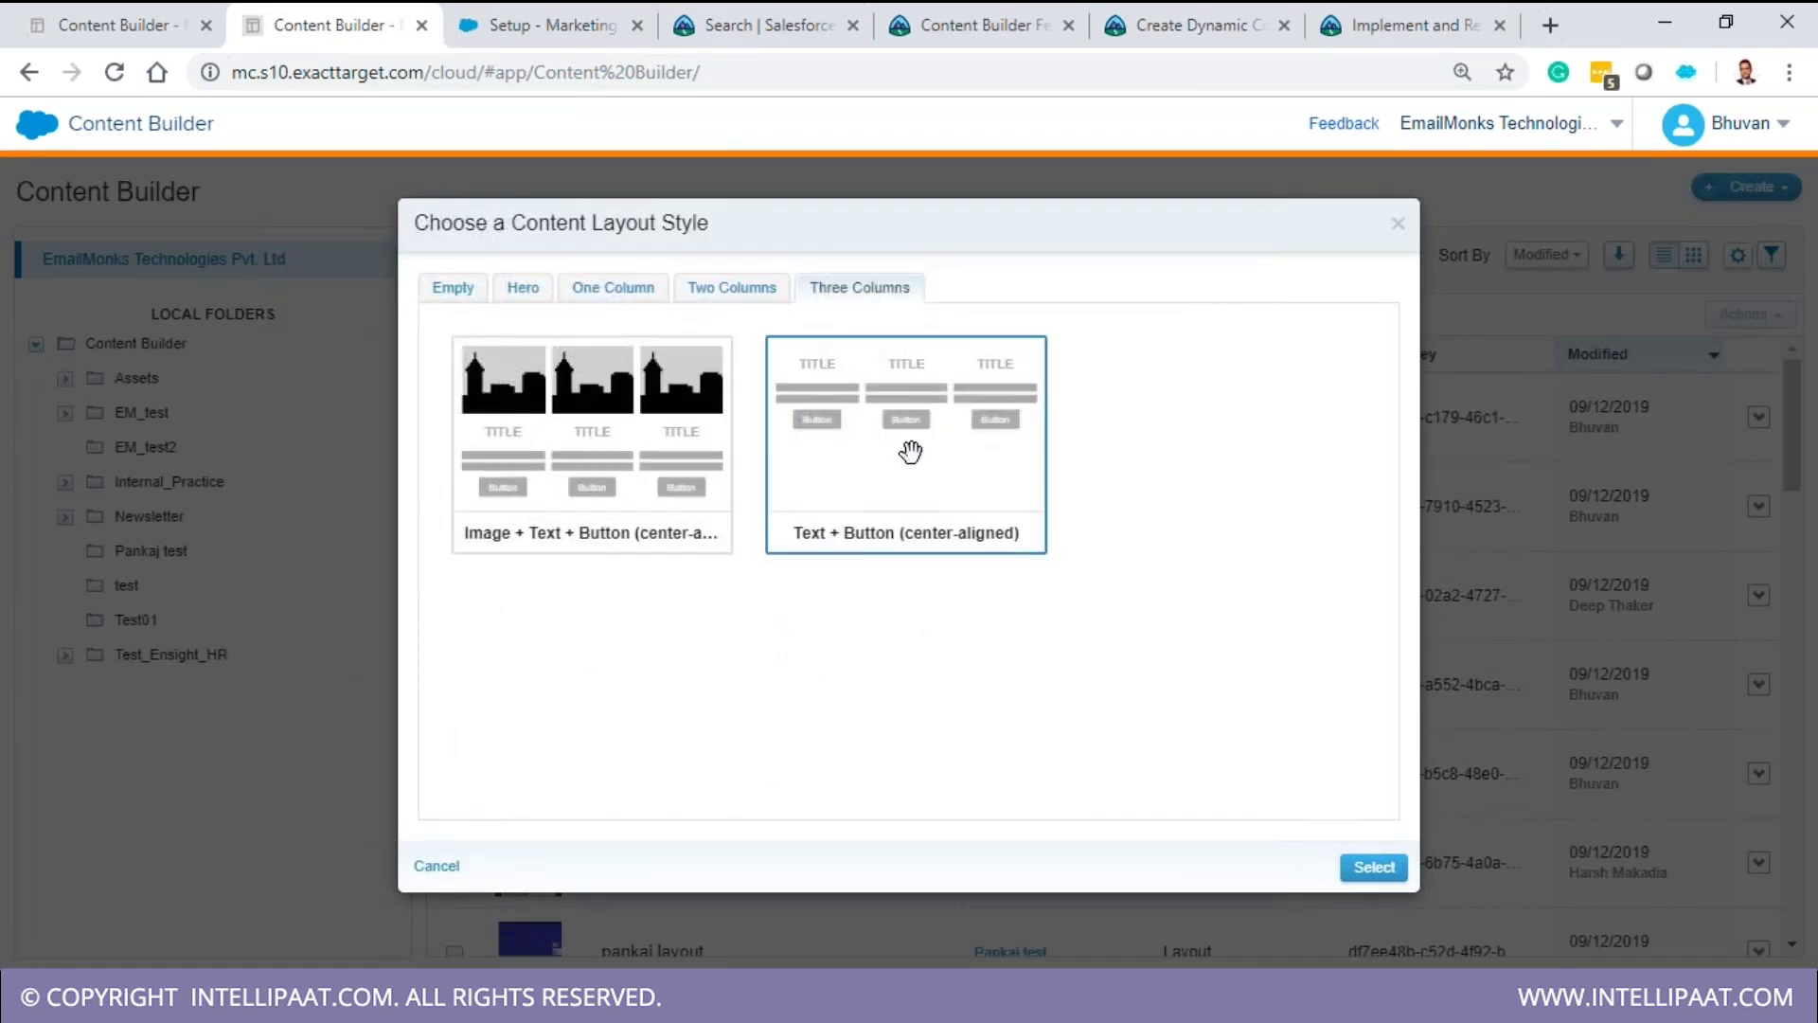
- Create the layout from the empty One Column style
left_click(441, 292)
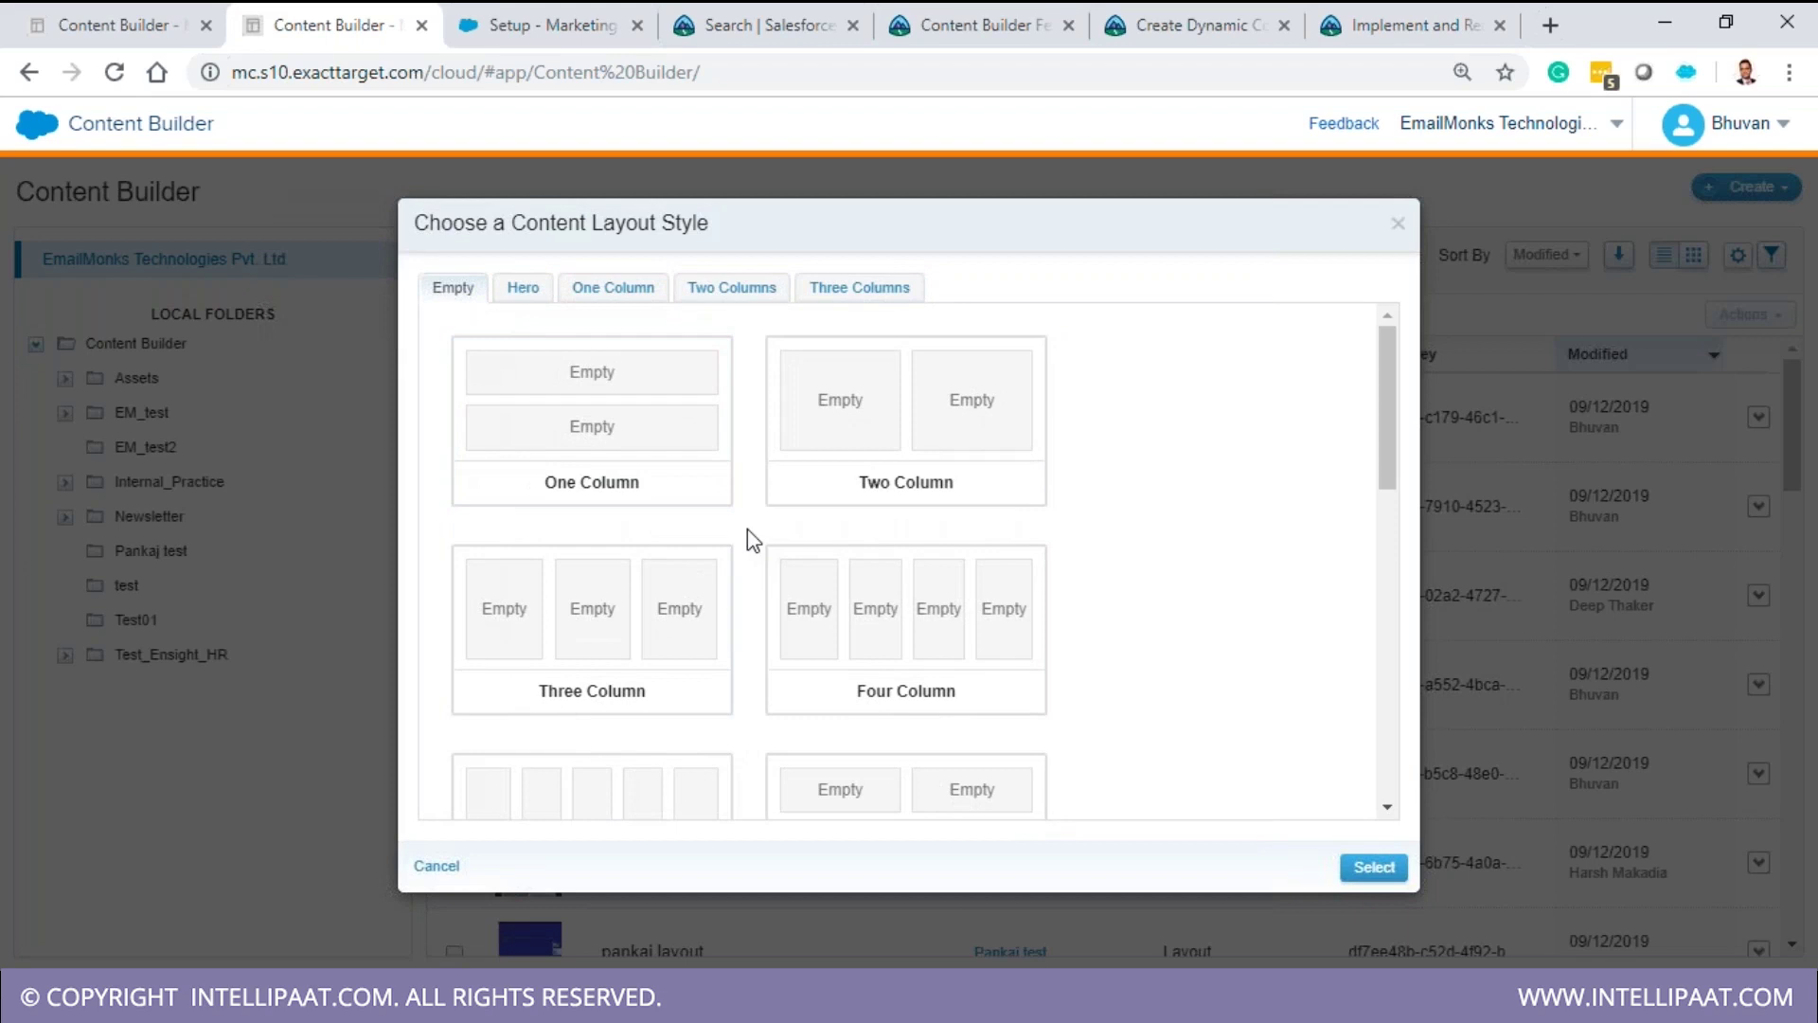
left_click(642, 421)
left_click(1363, 866)
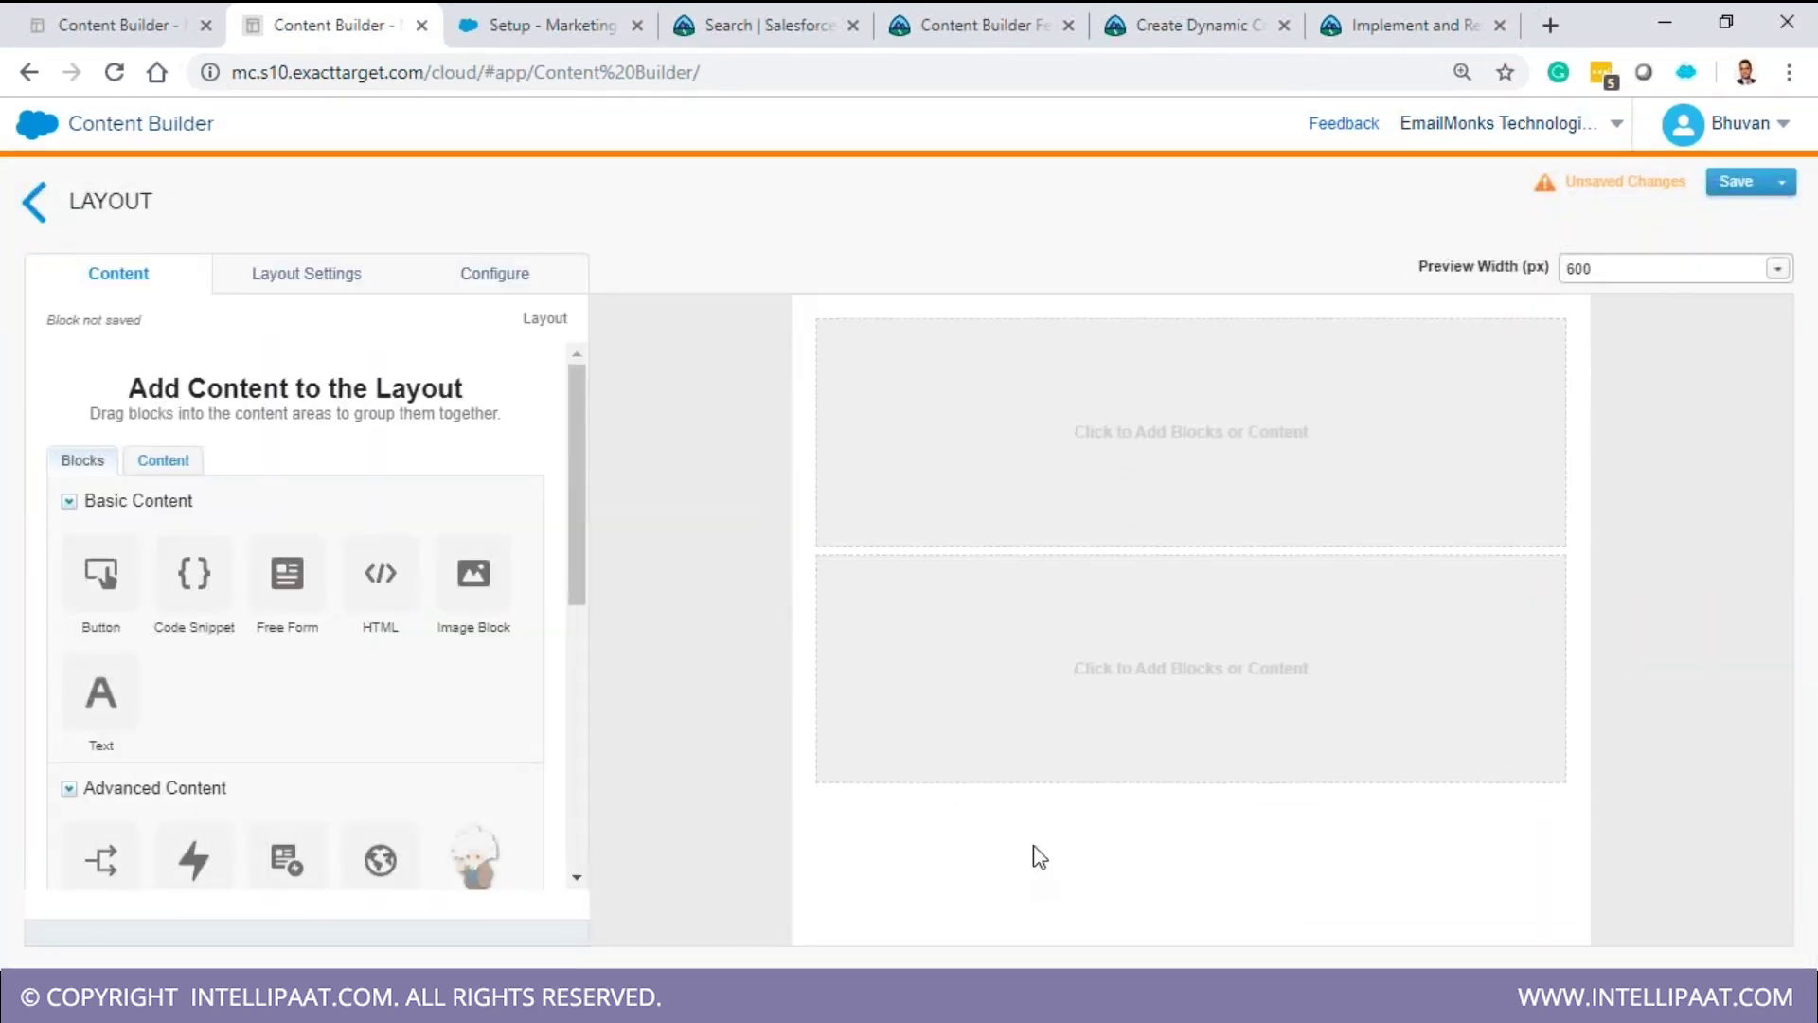
- Add a Code Snippet block to the layout's upper area and an Image Block to its lower area, leaving the image unset
left_click_drag(194, 583, 1098, 455)
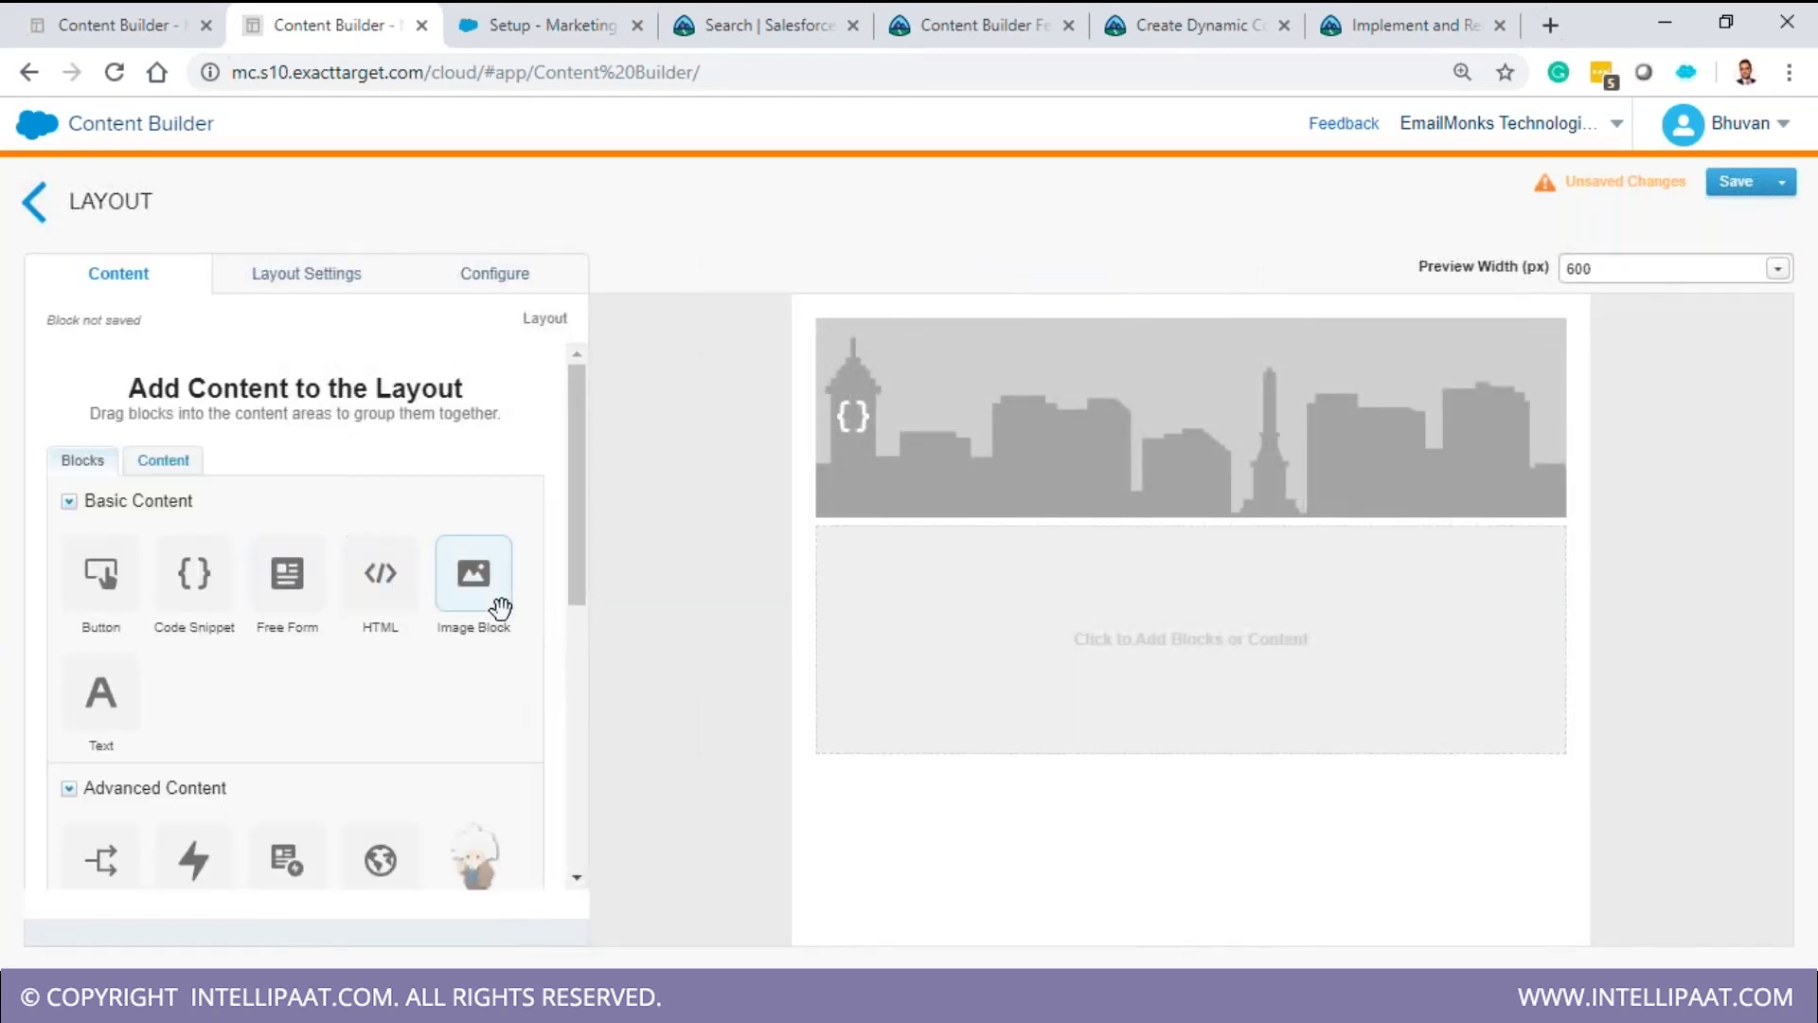
left_click_drag(499, 607, 1251, 821)
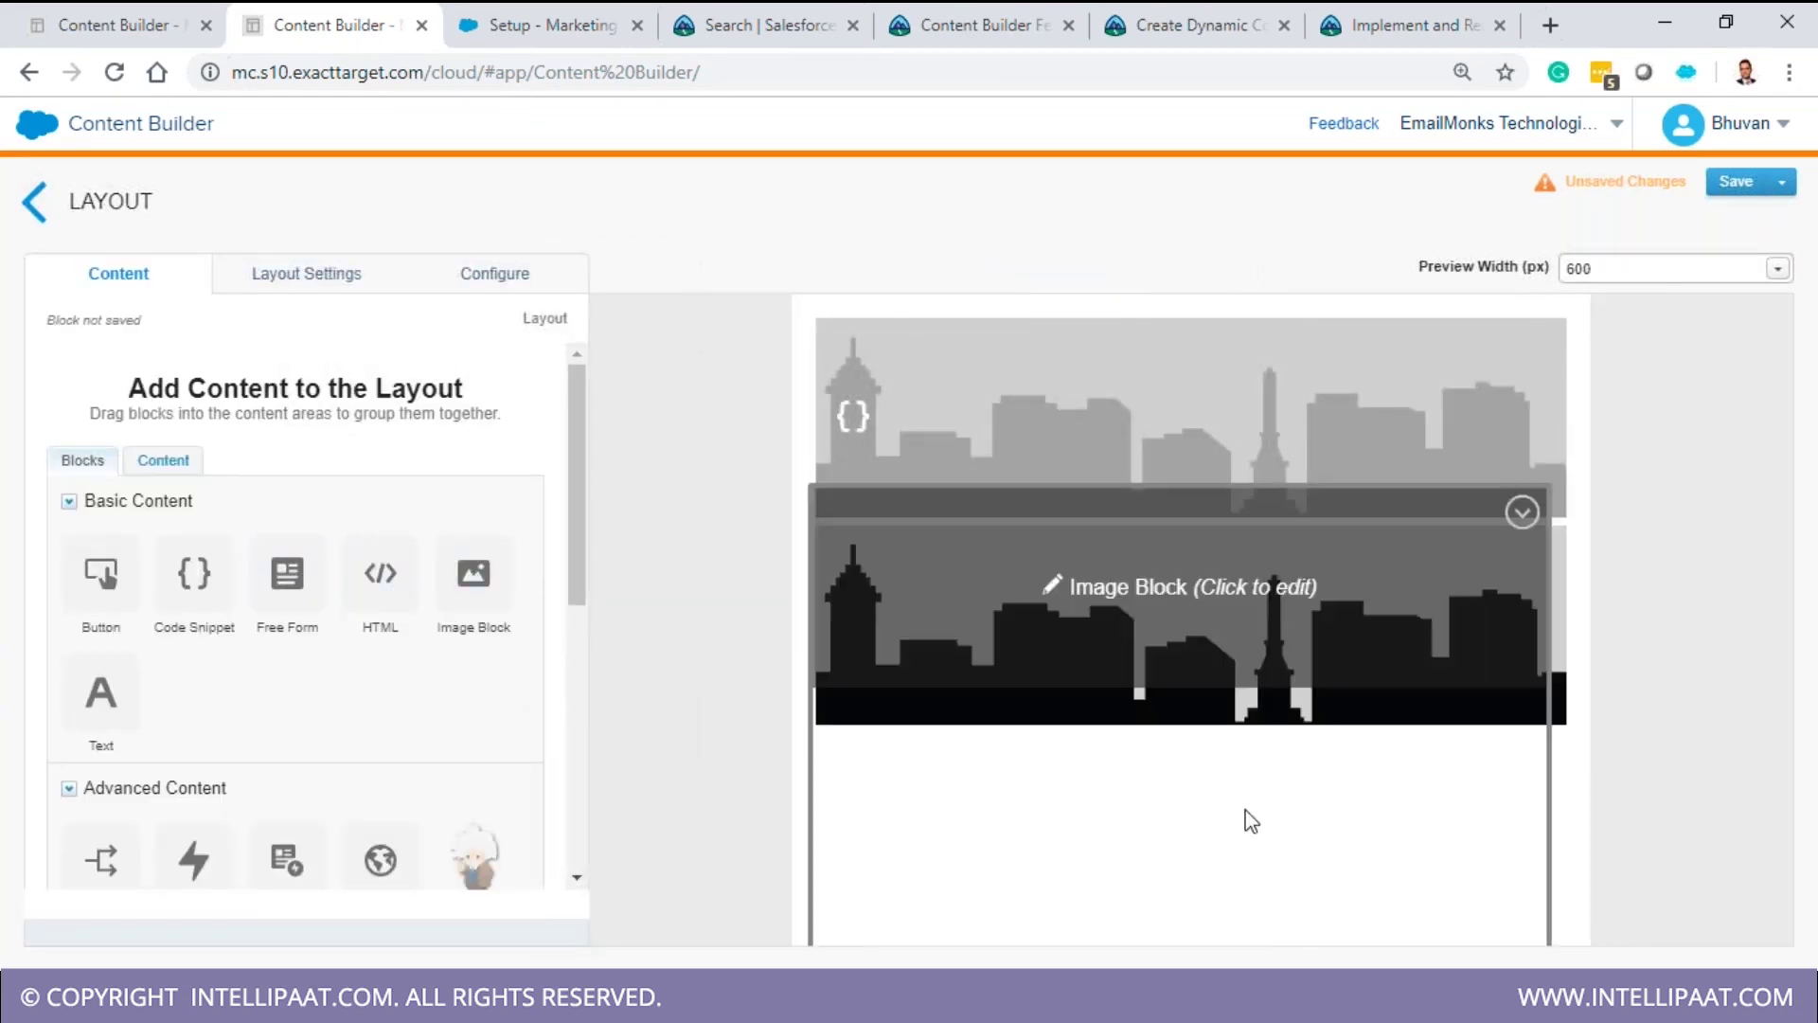
left_click(1149, 715)
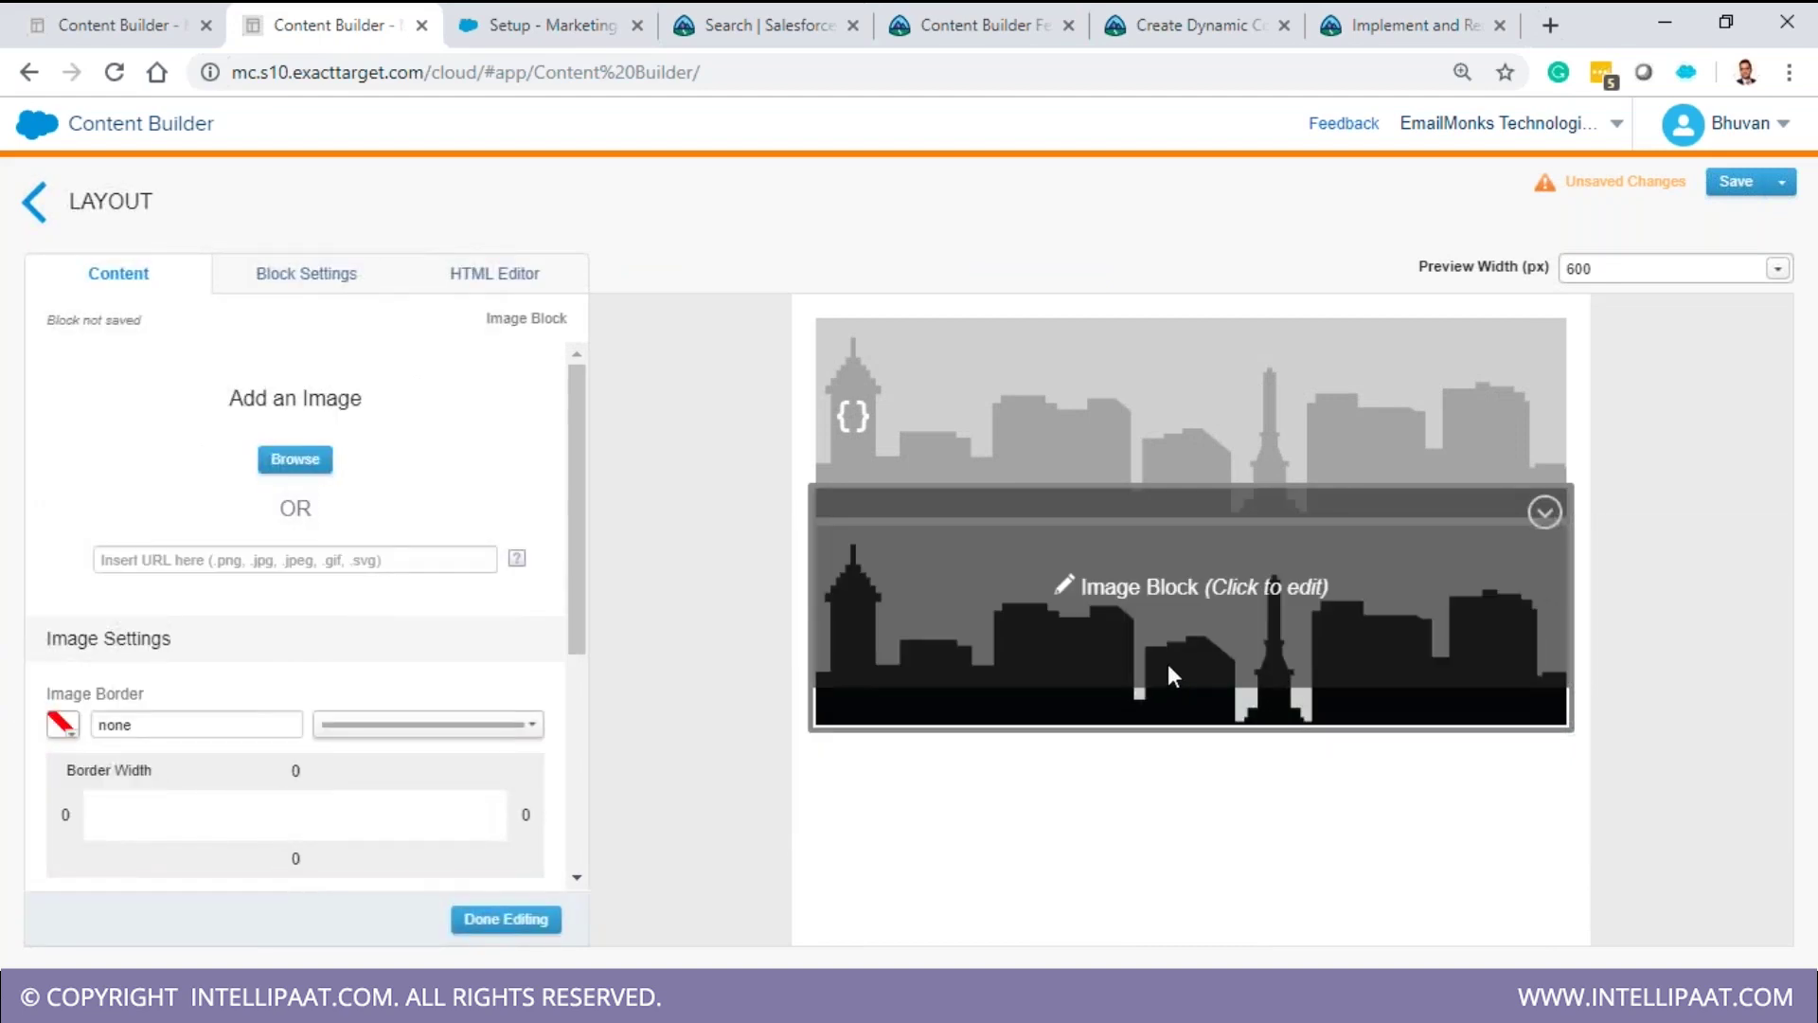
left_click(470, 924)
- Add an Enhanced Dynamic Content block beneath the image using the existing Content map, without selecting an audience, and finish editing it
scroll(446, 758, "down", 2)
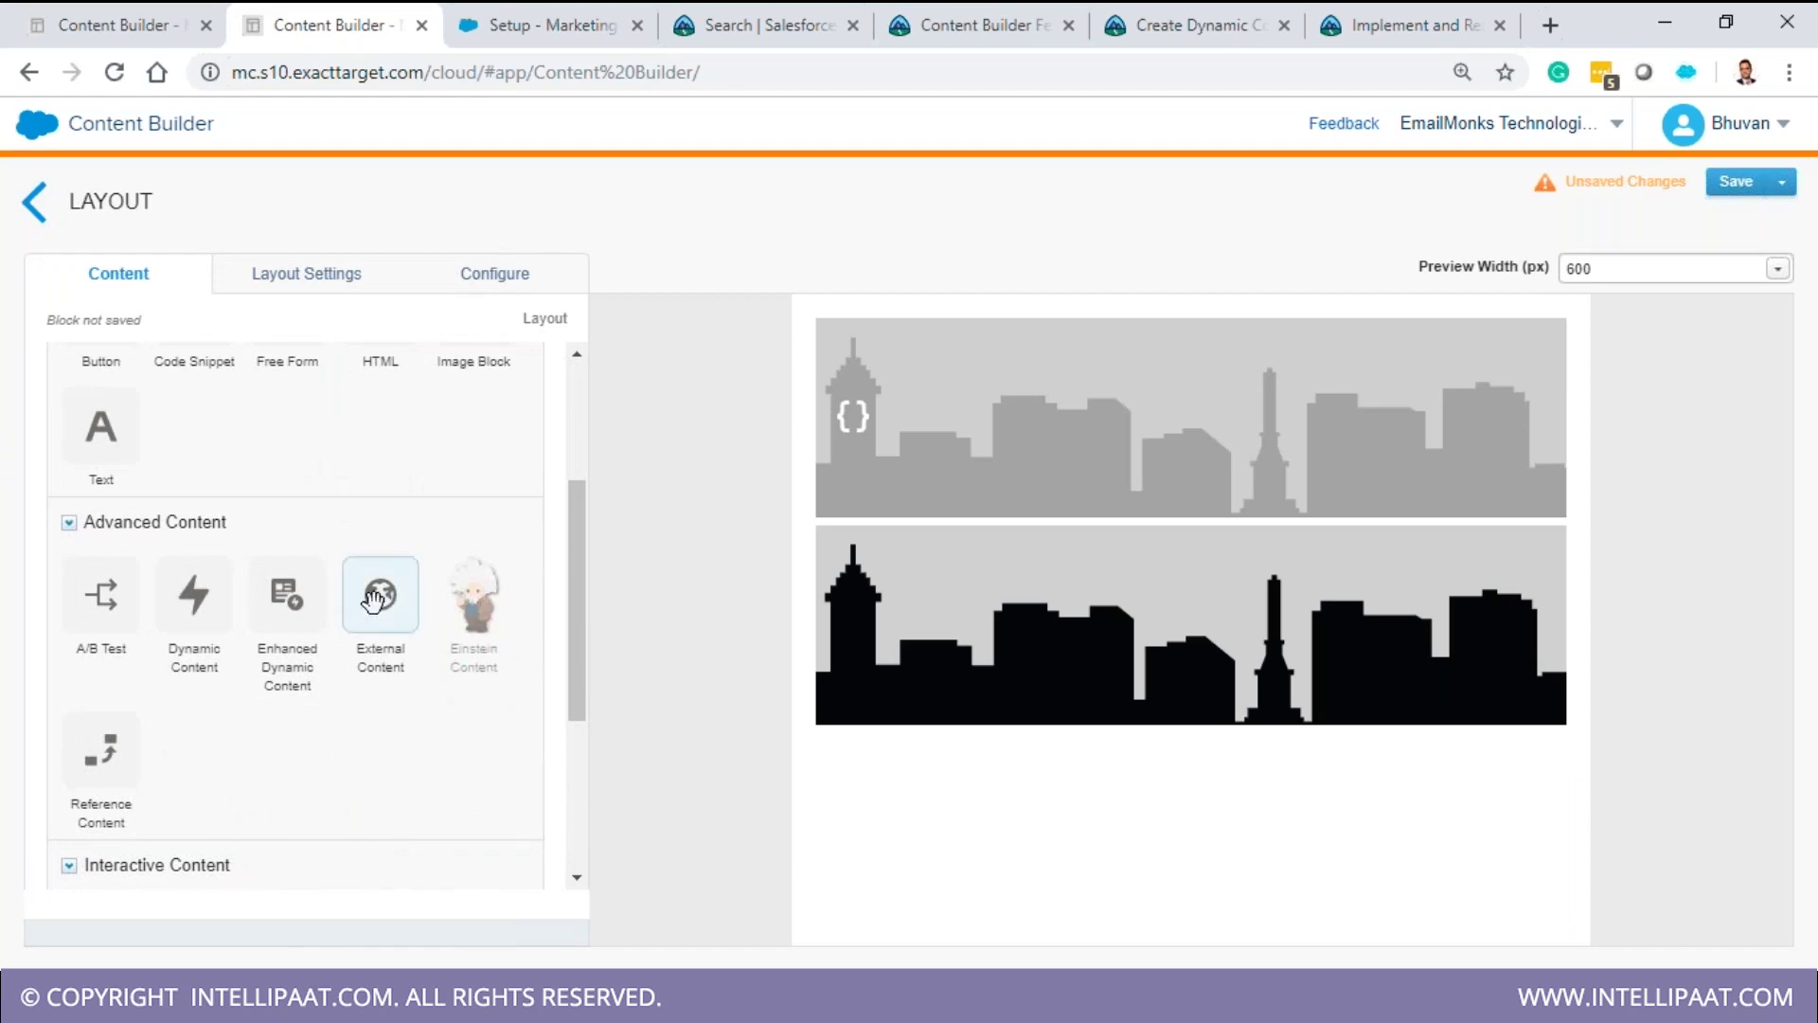
left_click_drag(287, 604, 1078, 719)
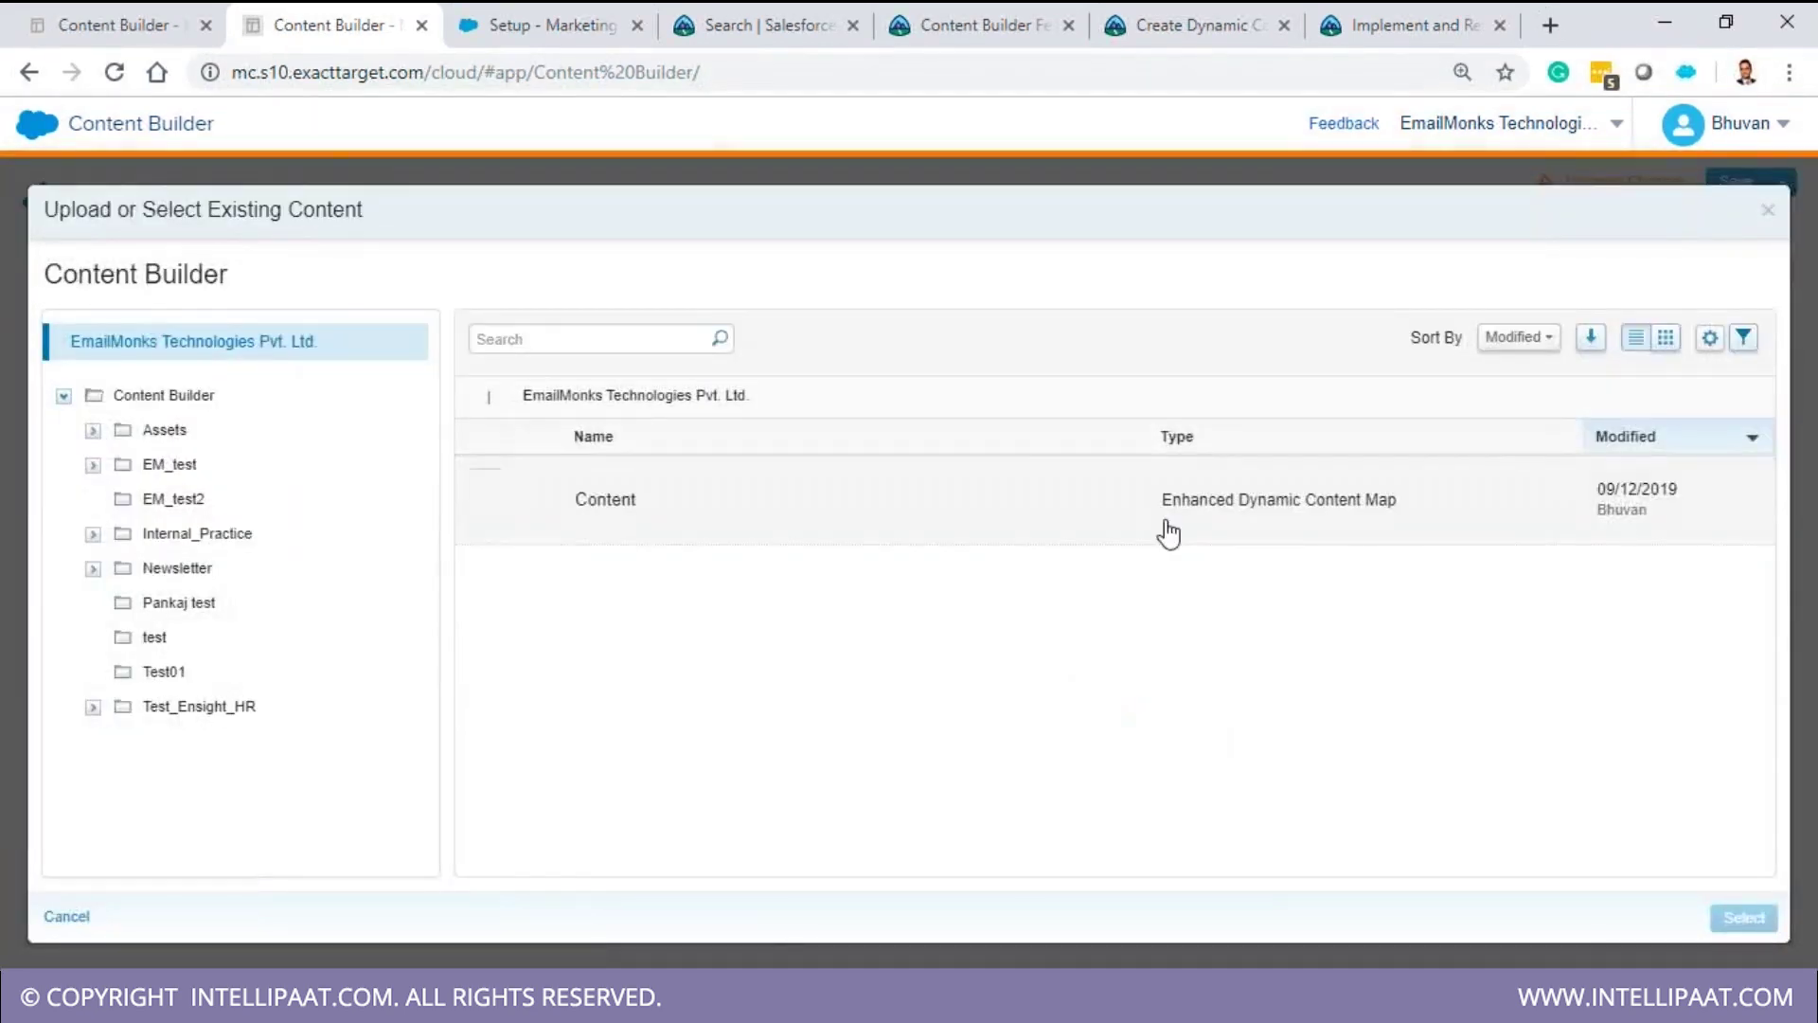
left_click(1165, 528)
left_click(1750, 915)
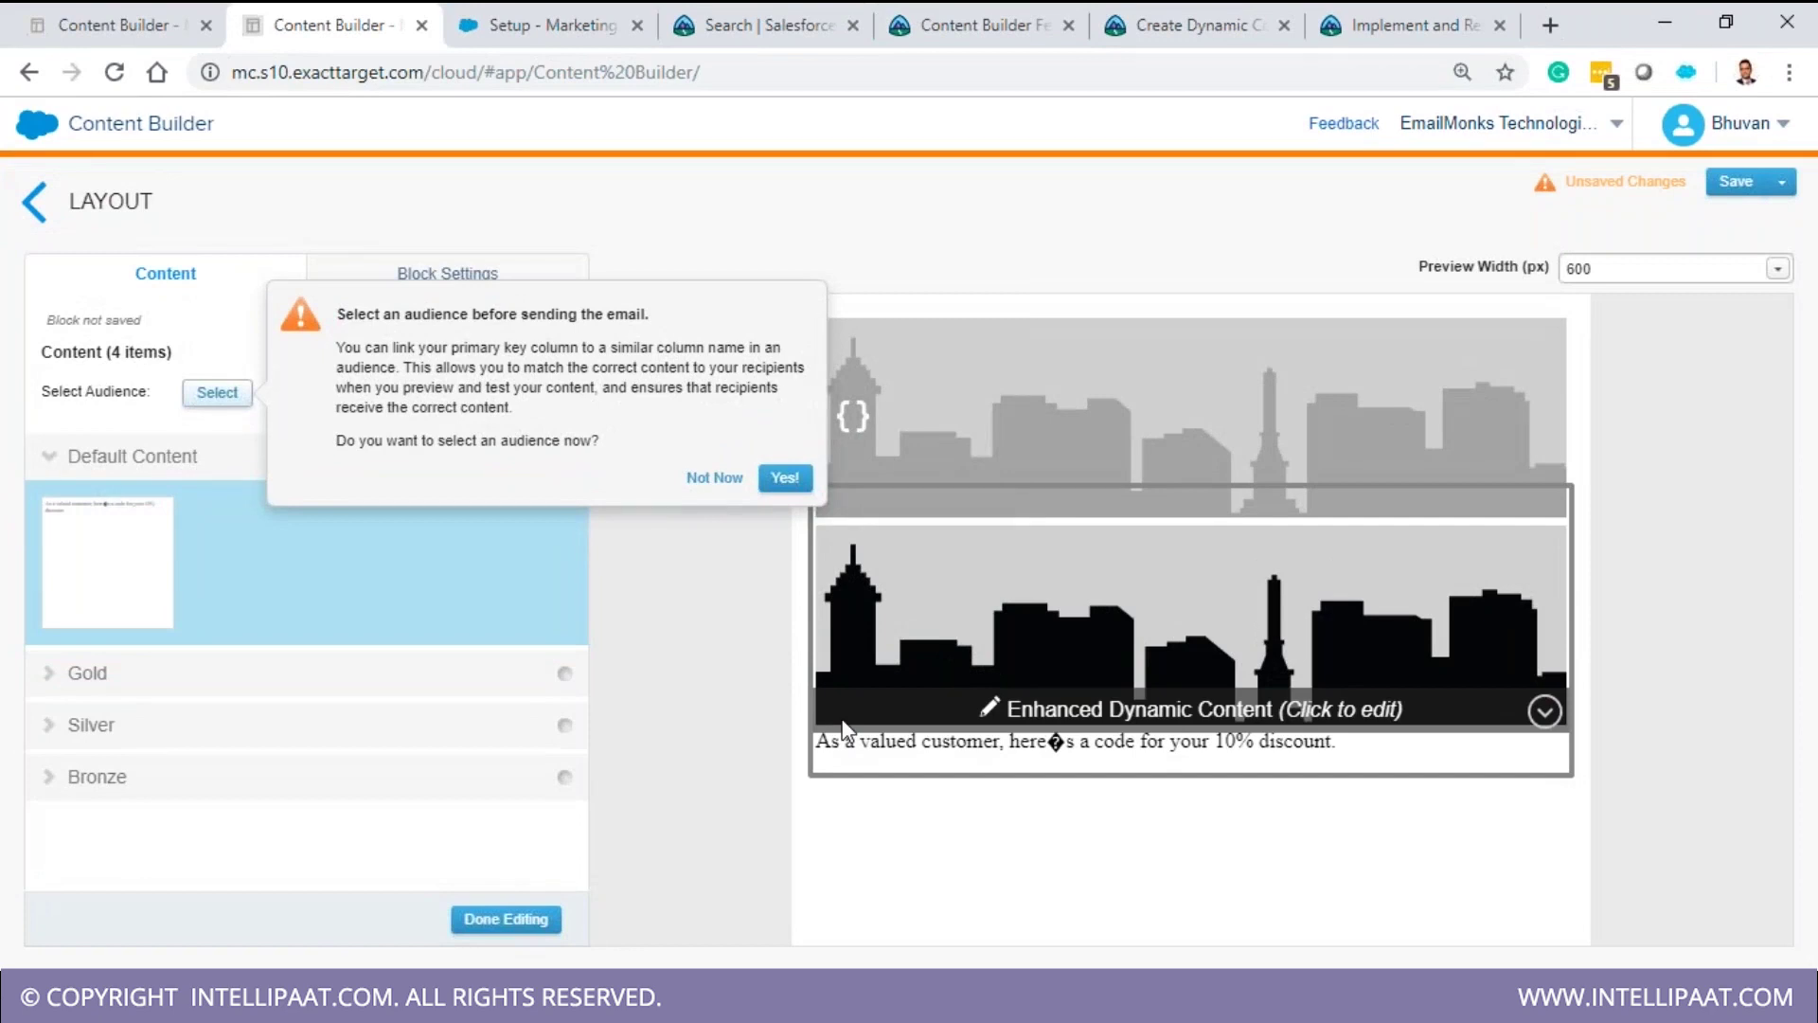
left_click(715, 477)
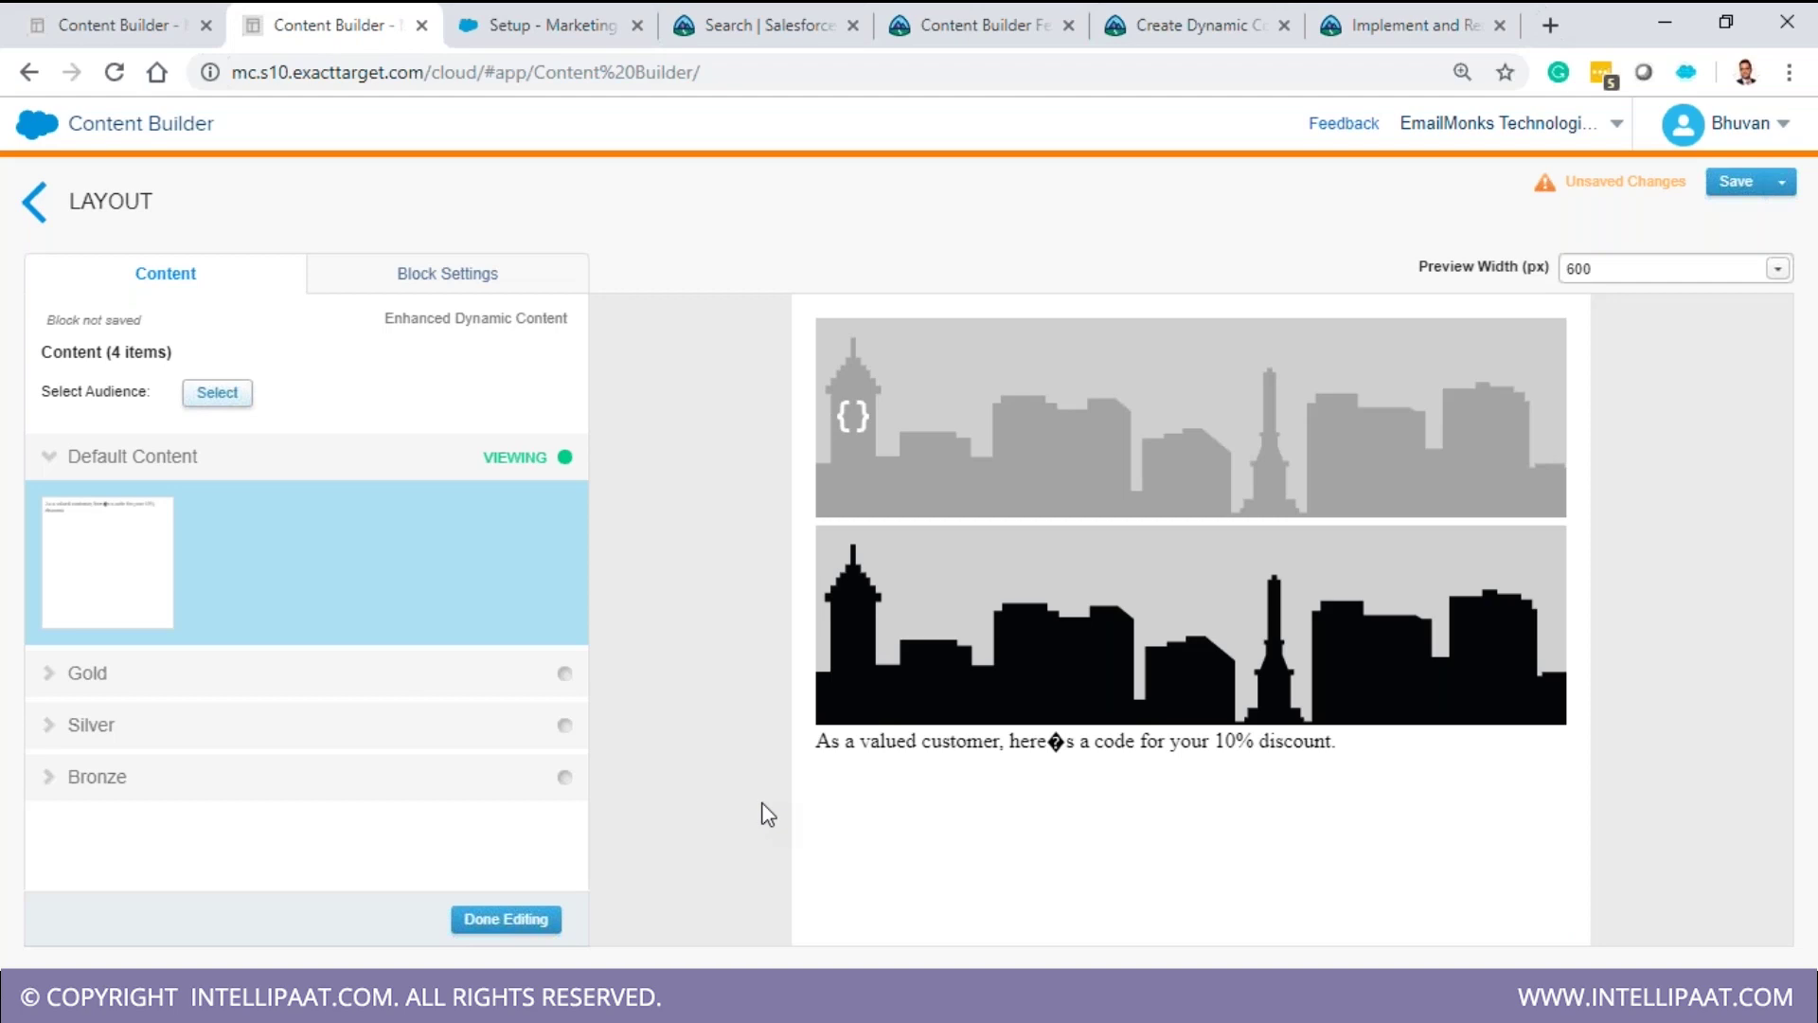
left_click(516, 923)
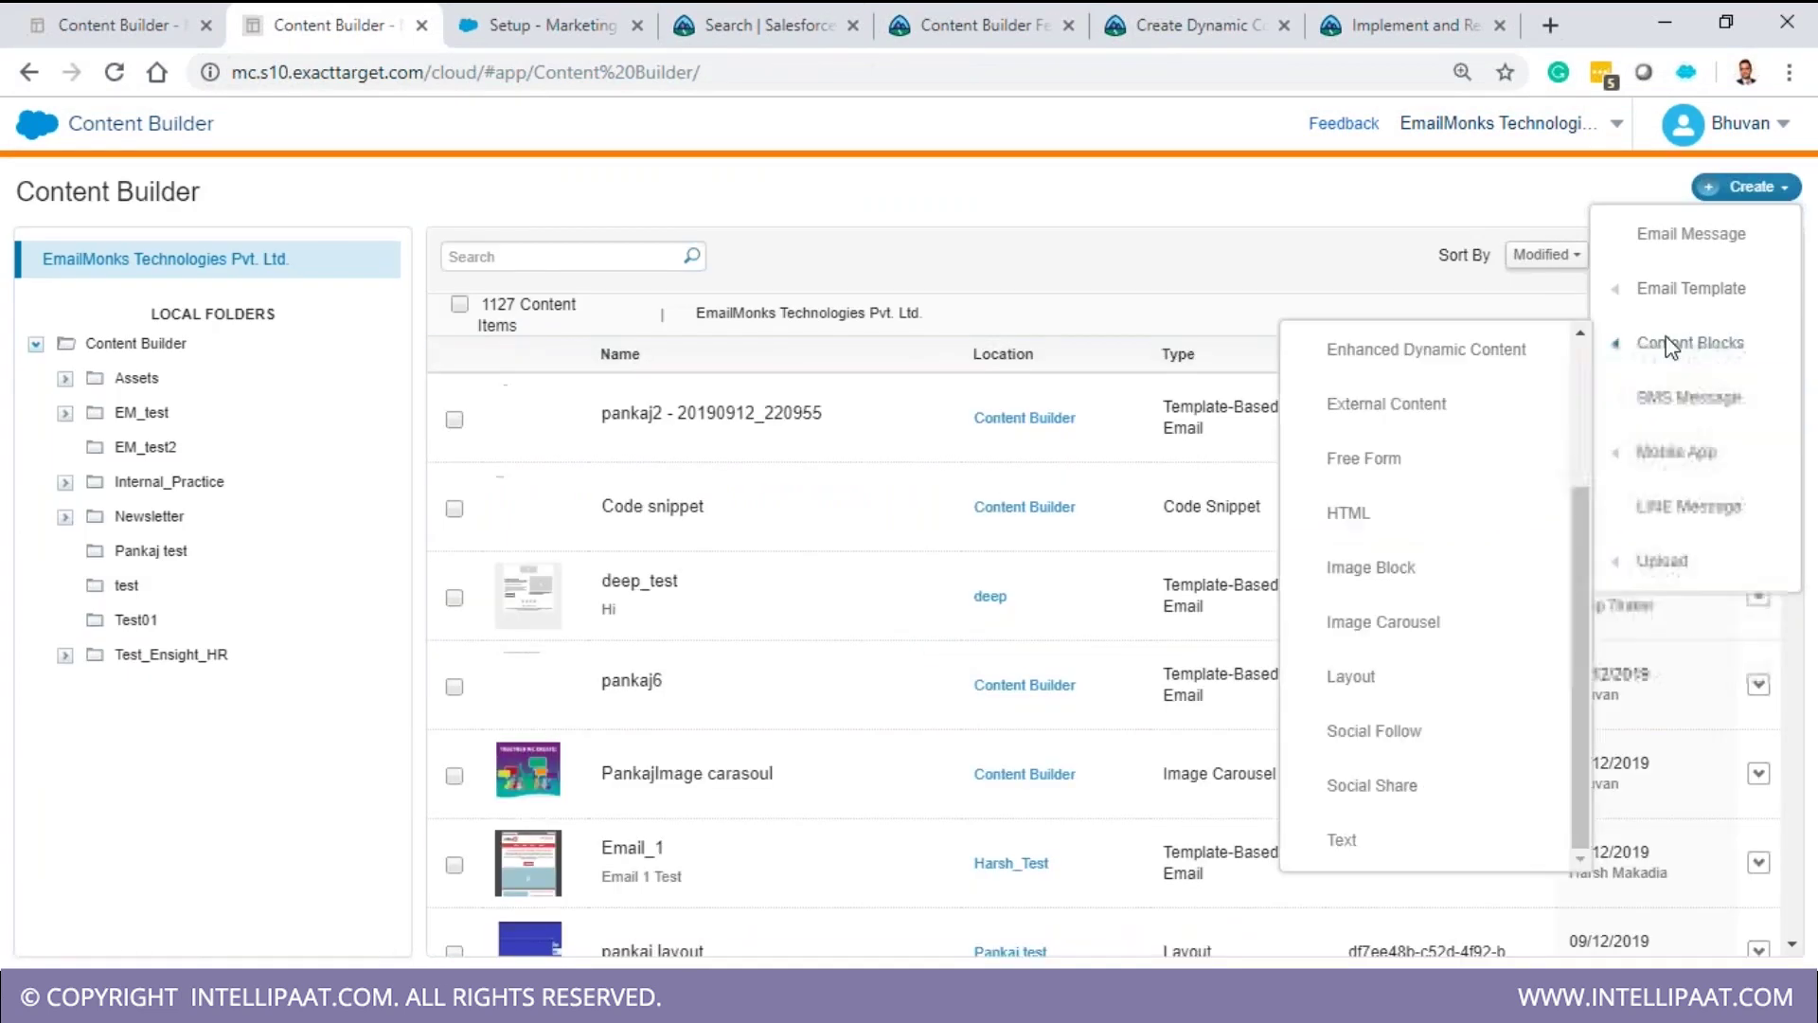
- Open a new Social Follow block, look over its Facebook and Twitter URL fields, and leave it without saving
left_click(1443, 745)
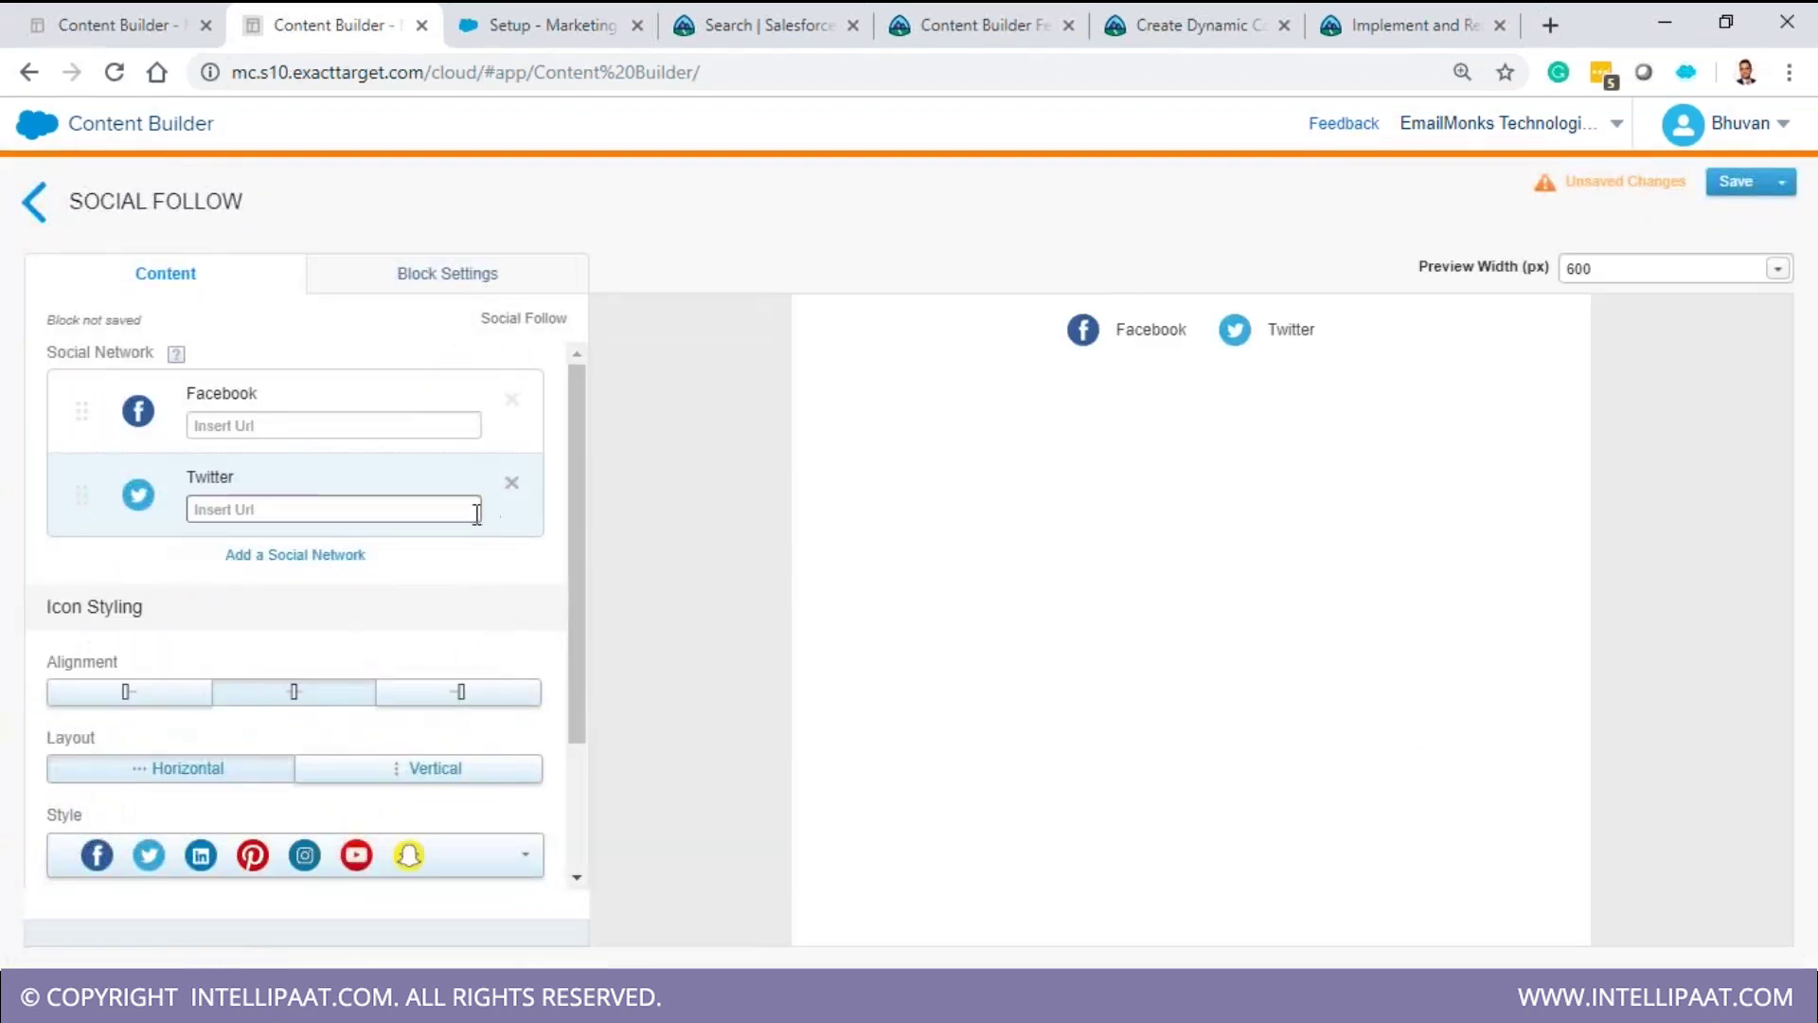
left_click(285, 428)
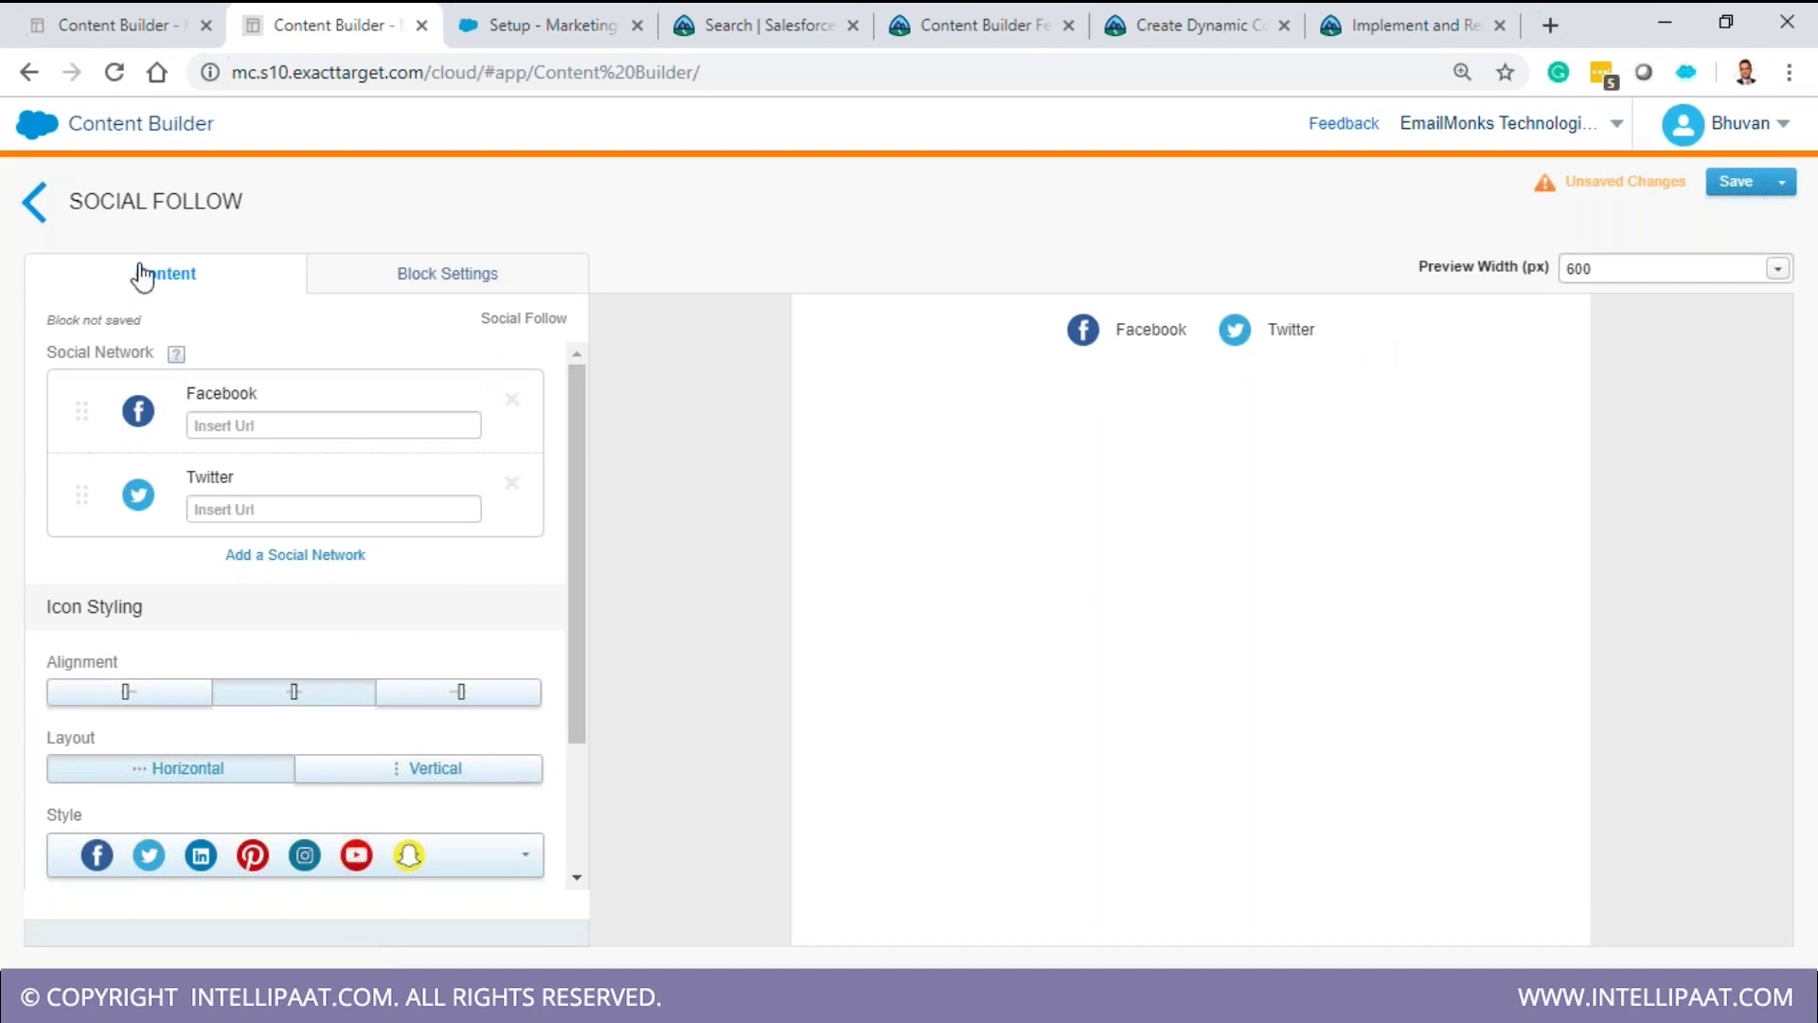
left_click(35, 201)
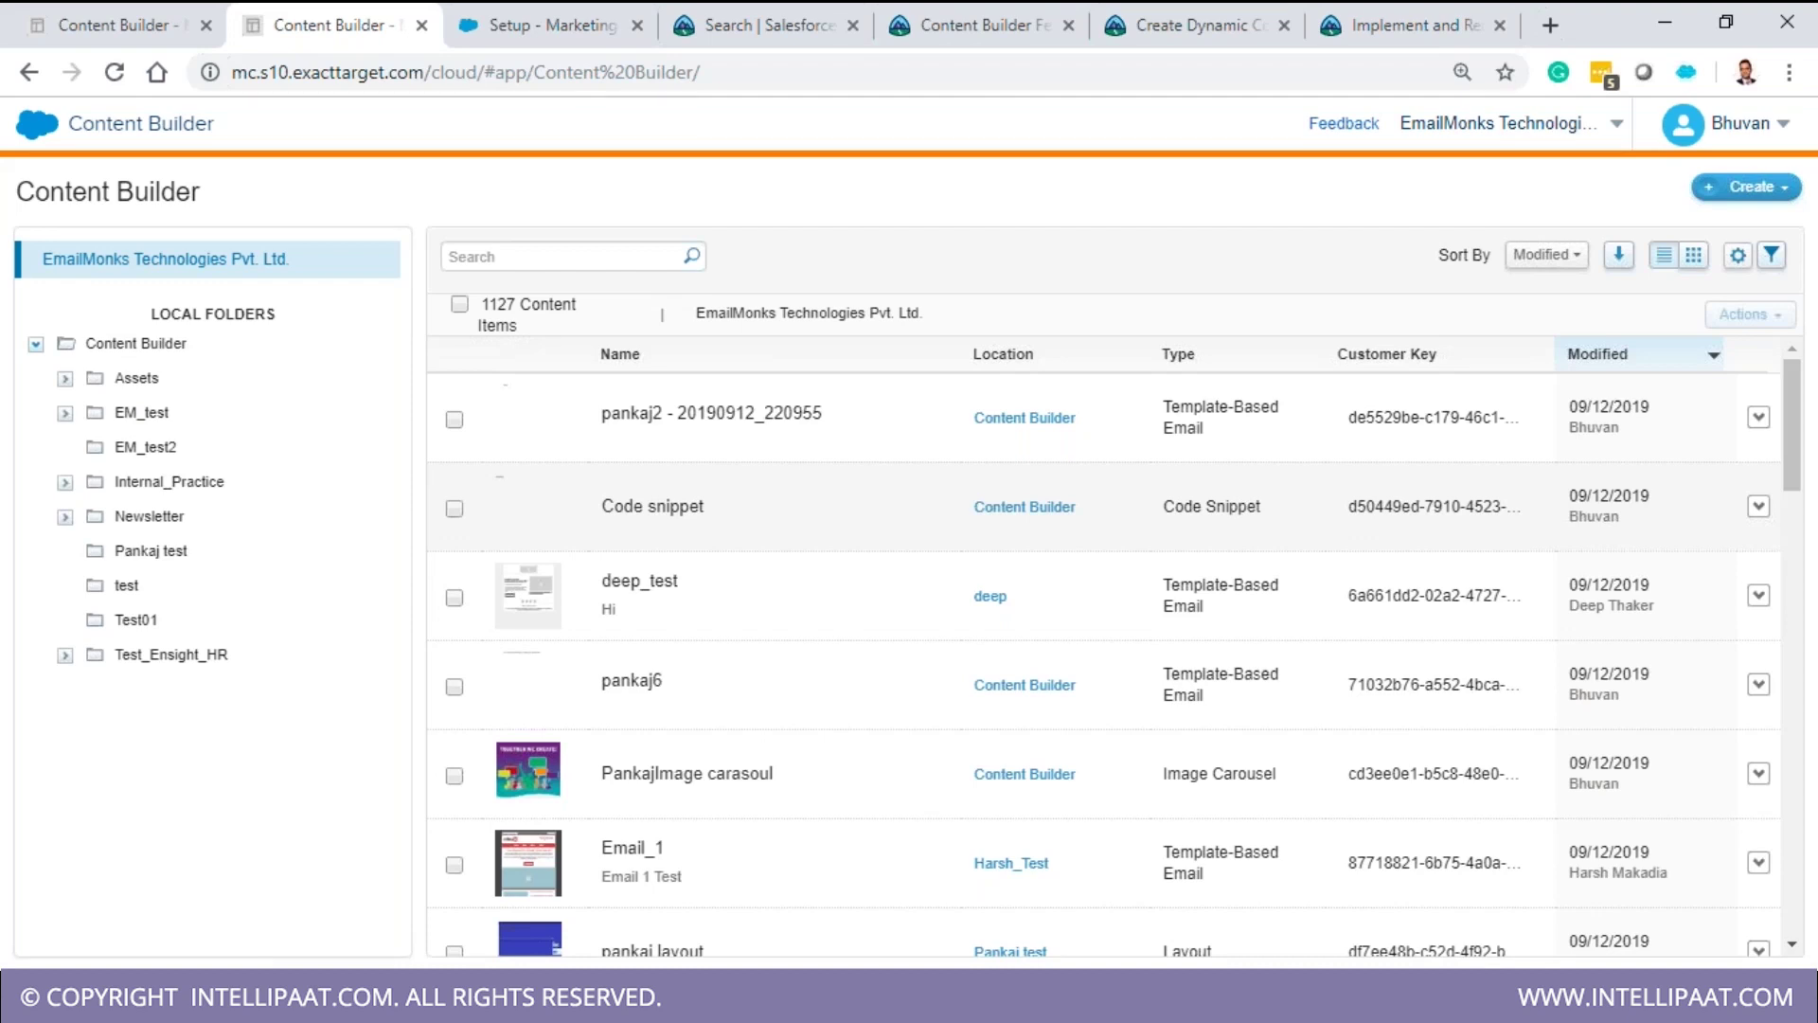
- View the details of the saved Code snippet item and return to the content list
left_click(685, 509)
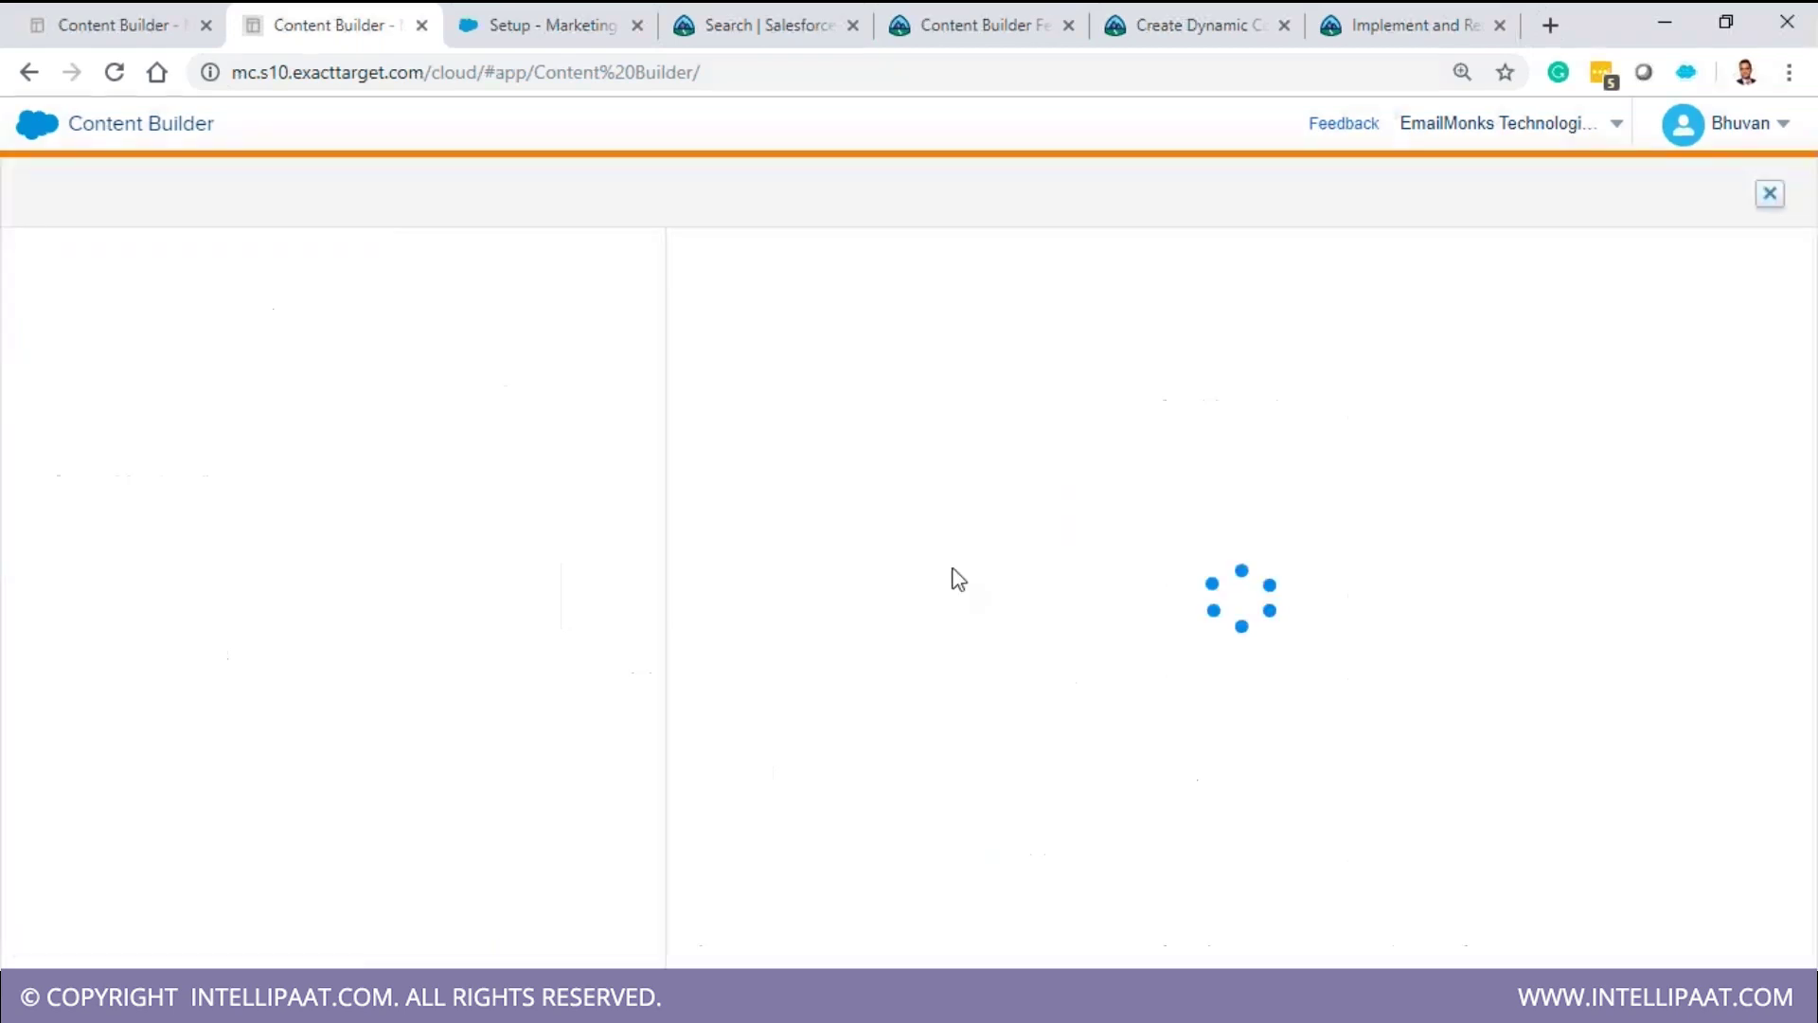
left_click(29, 74)
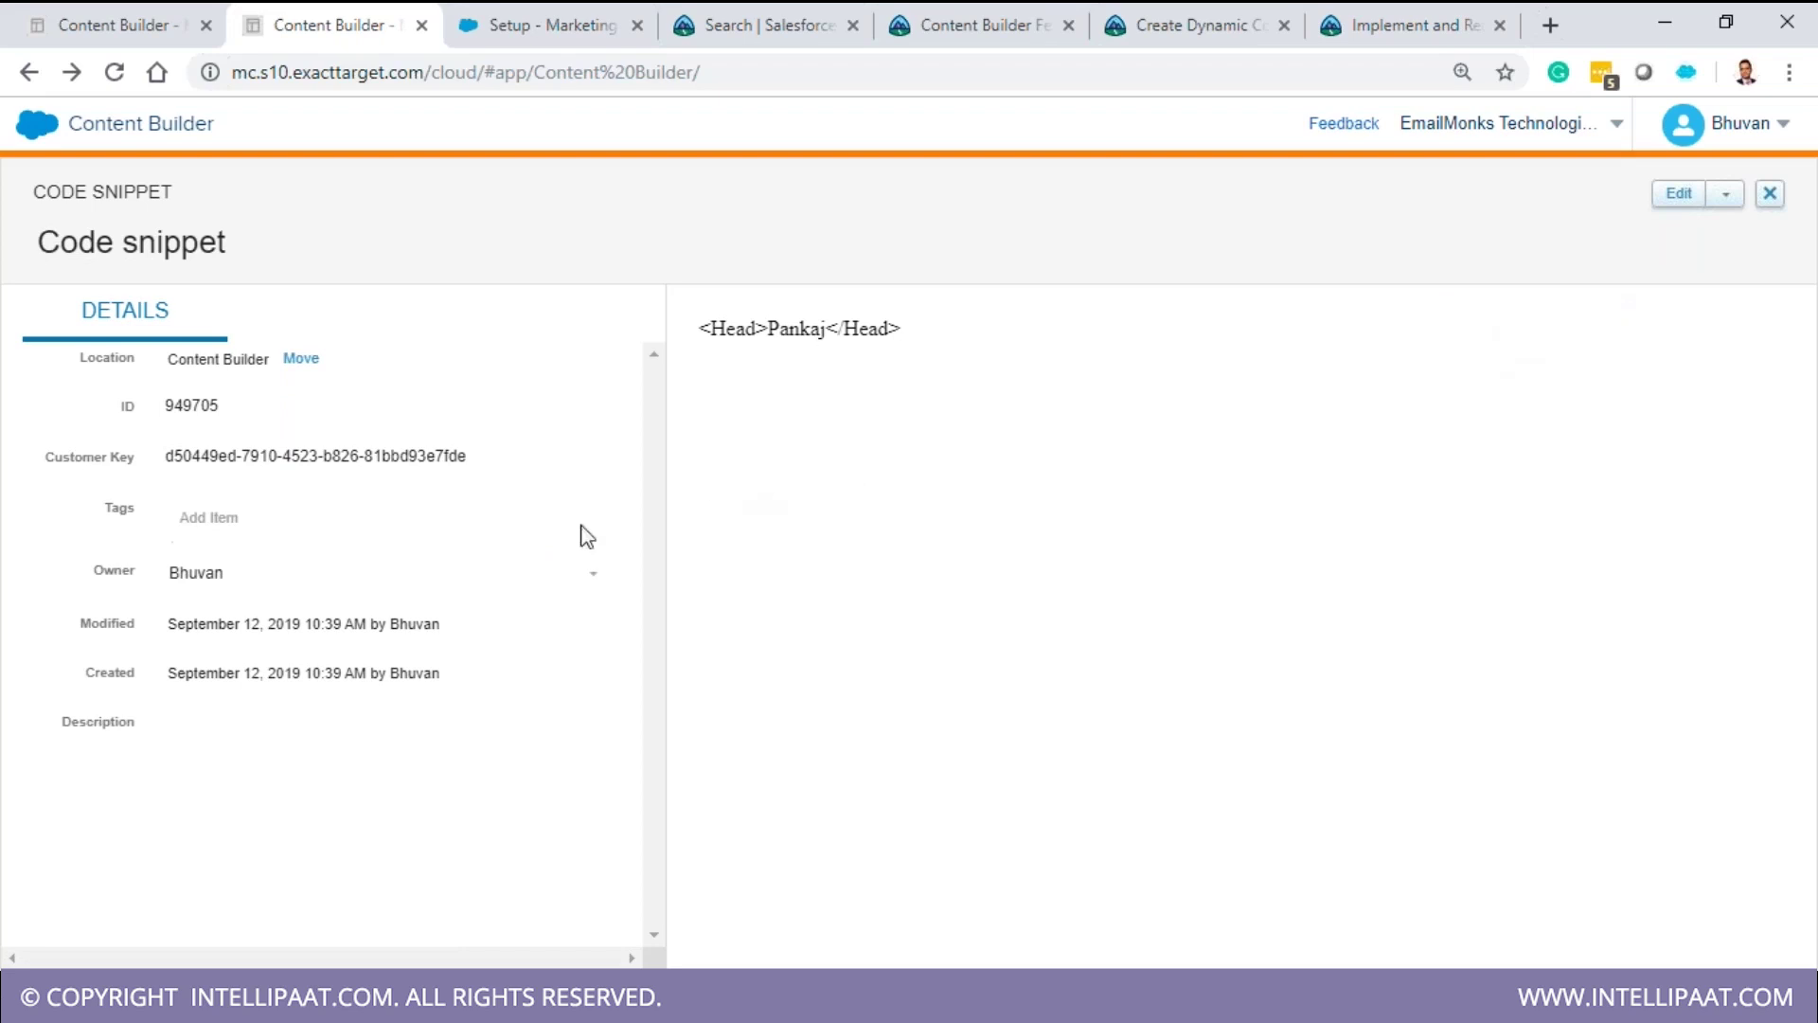
left_click(31, 73)
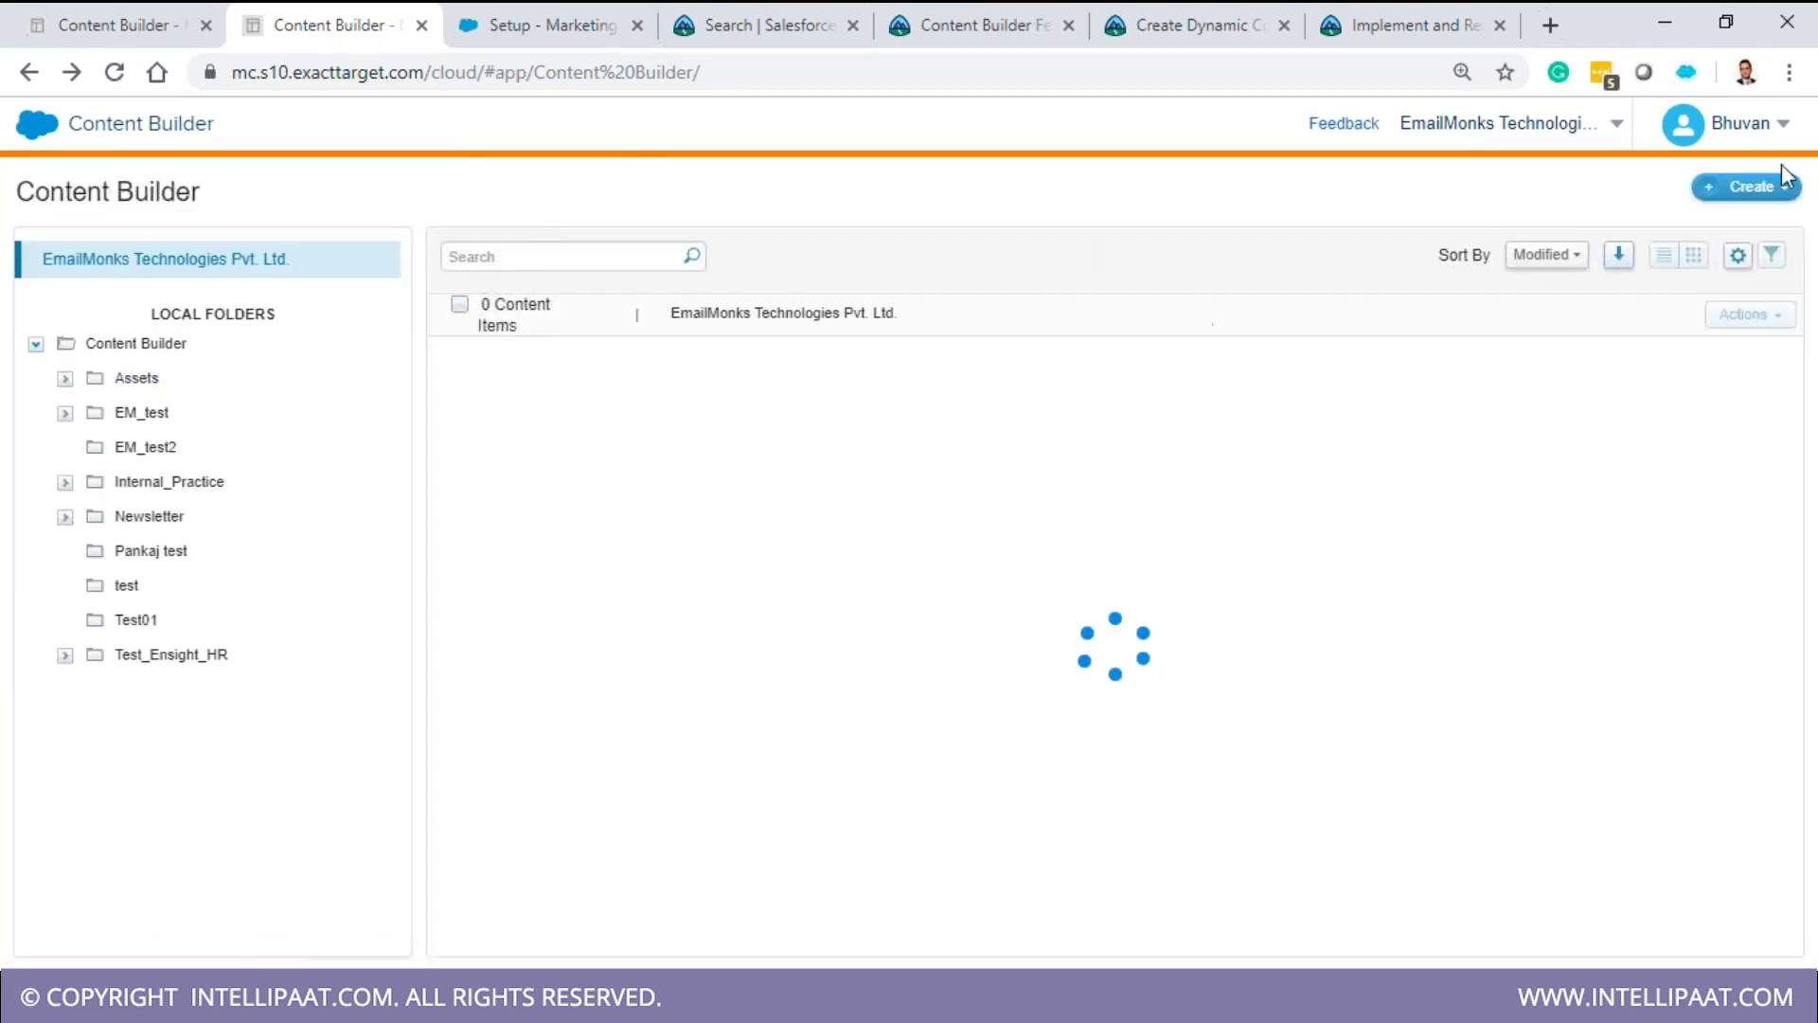
- Start another Social Follow block and examine its social networks, icon alignment, layout, icon style choices and text label settings
left_click(1768, 187)
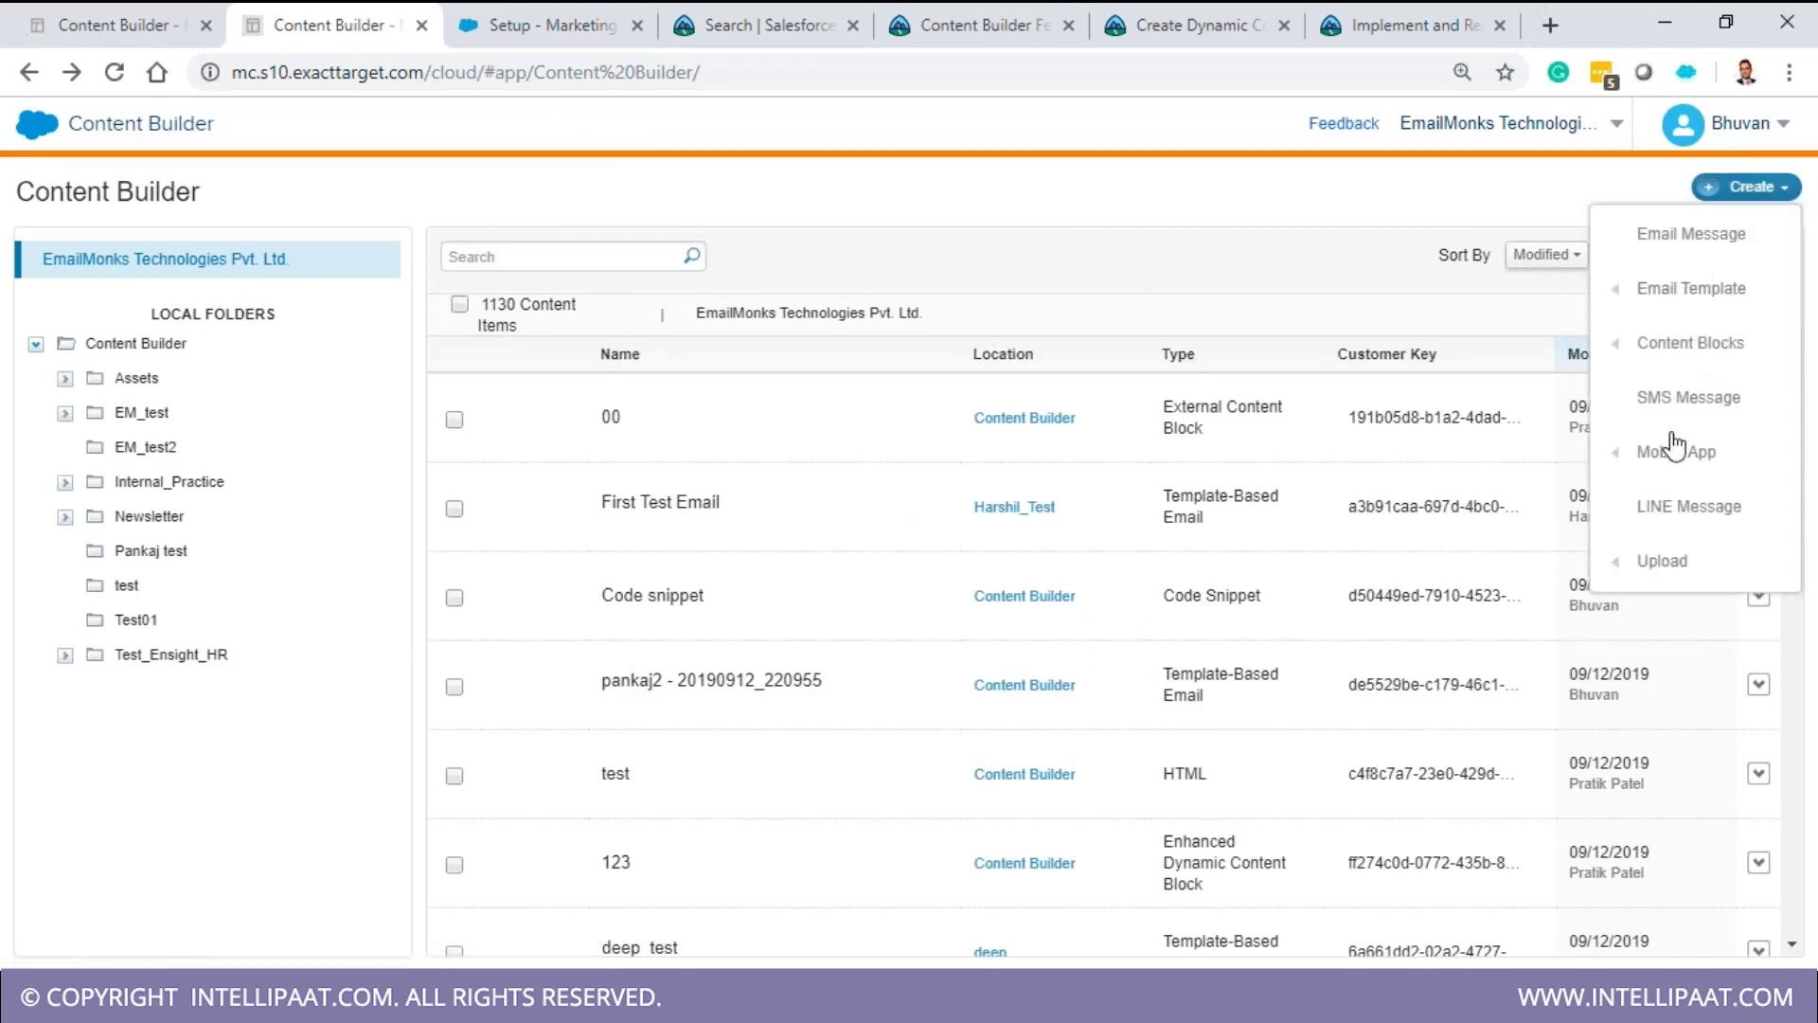
mouse_move(1657, 343)
scroll(1450, 474, "down", 1)
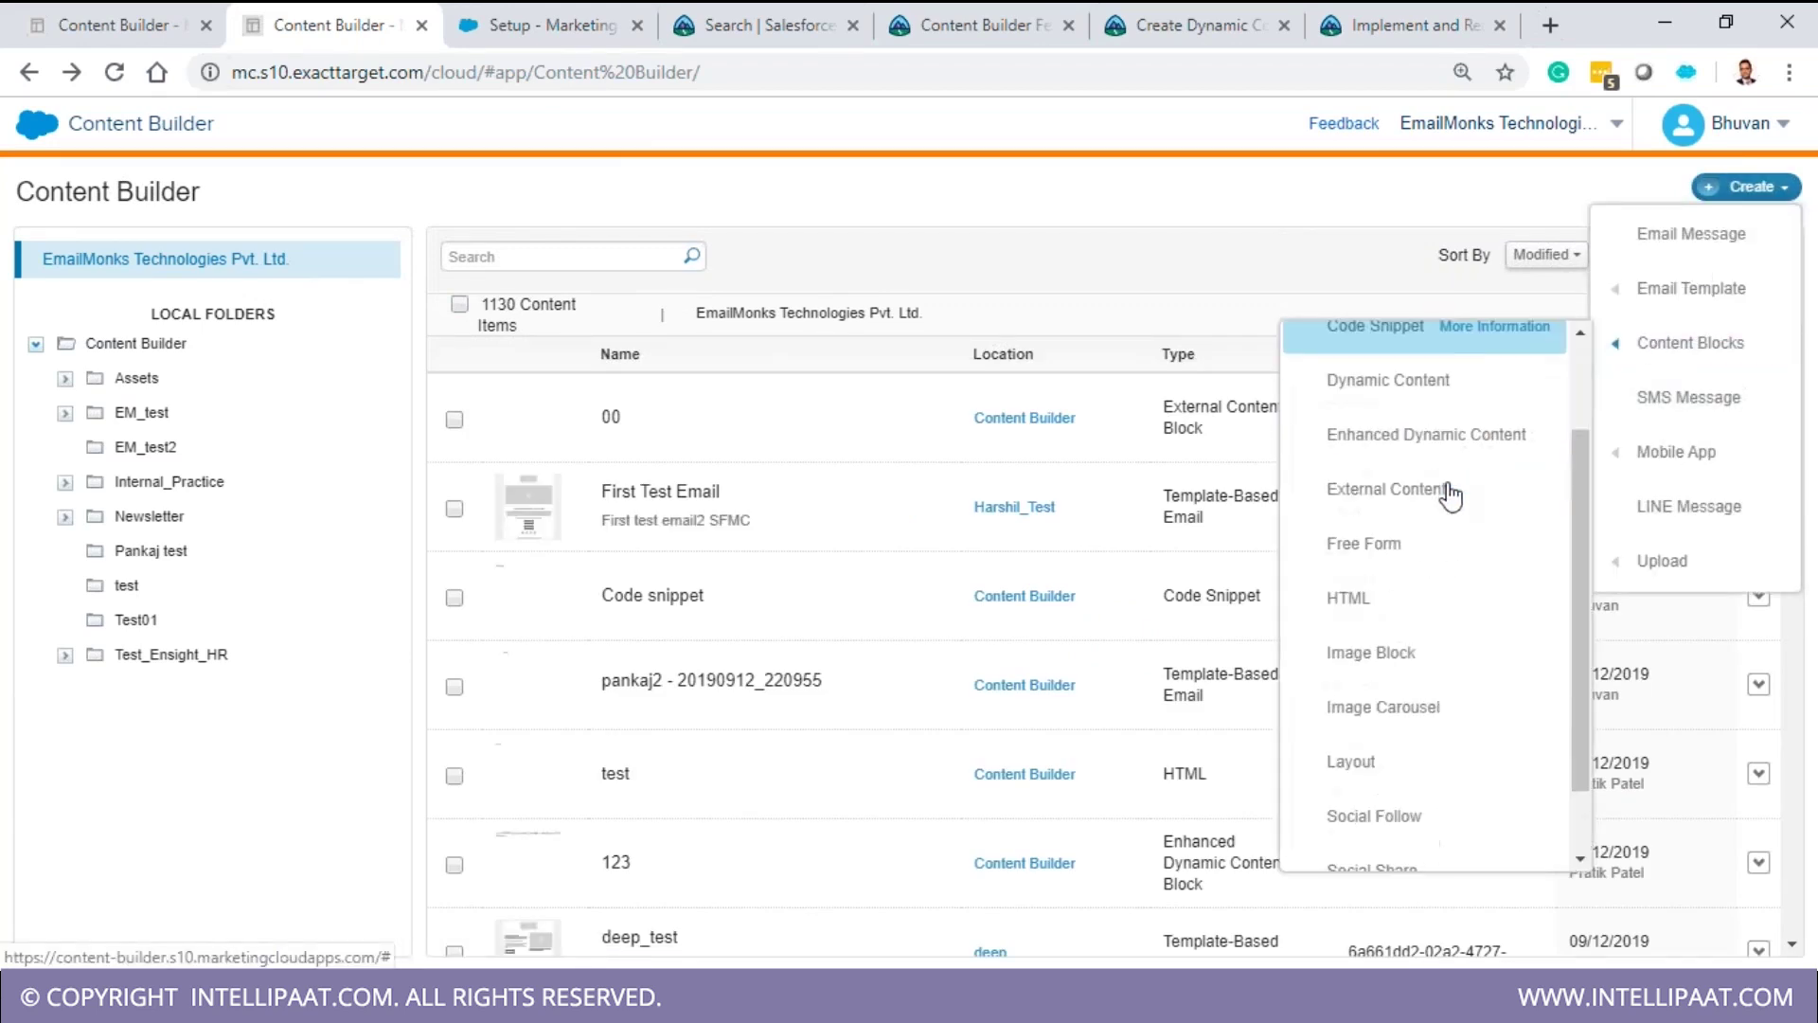
scroll(1408, 744, "down", 1)
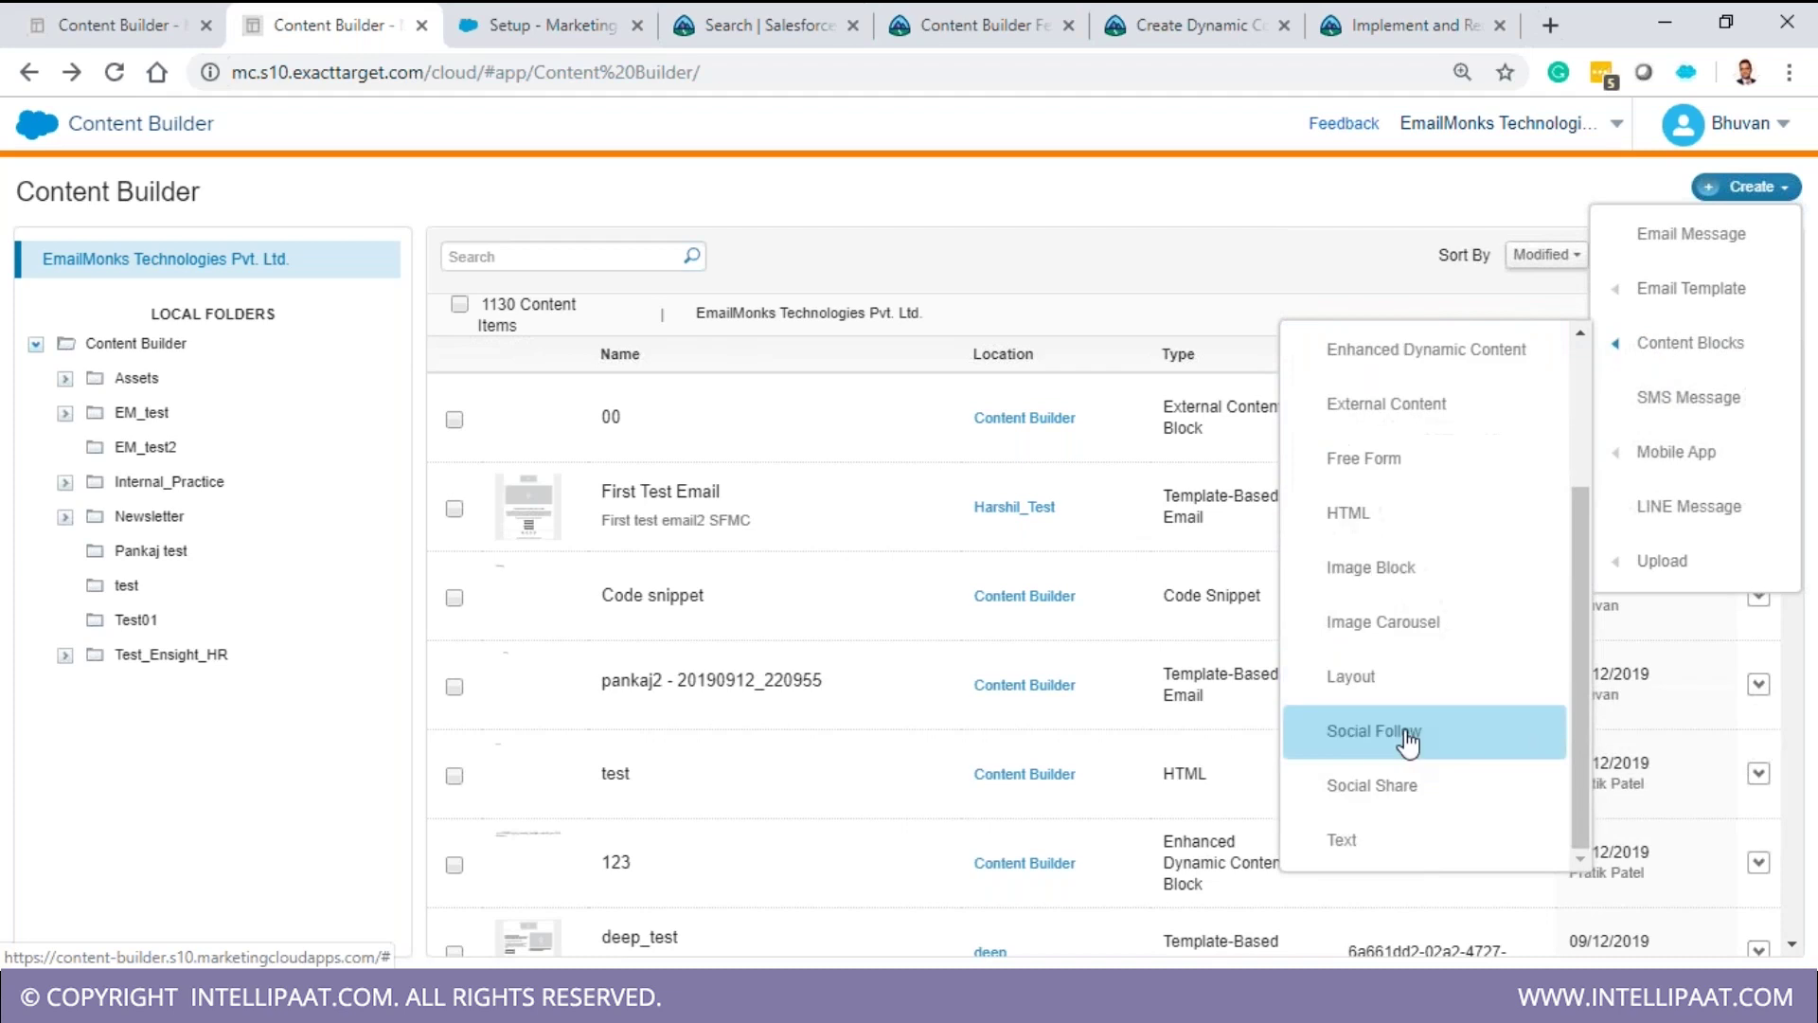
left_click(1409, 743)
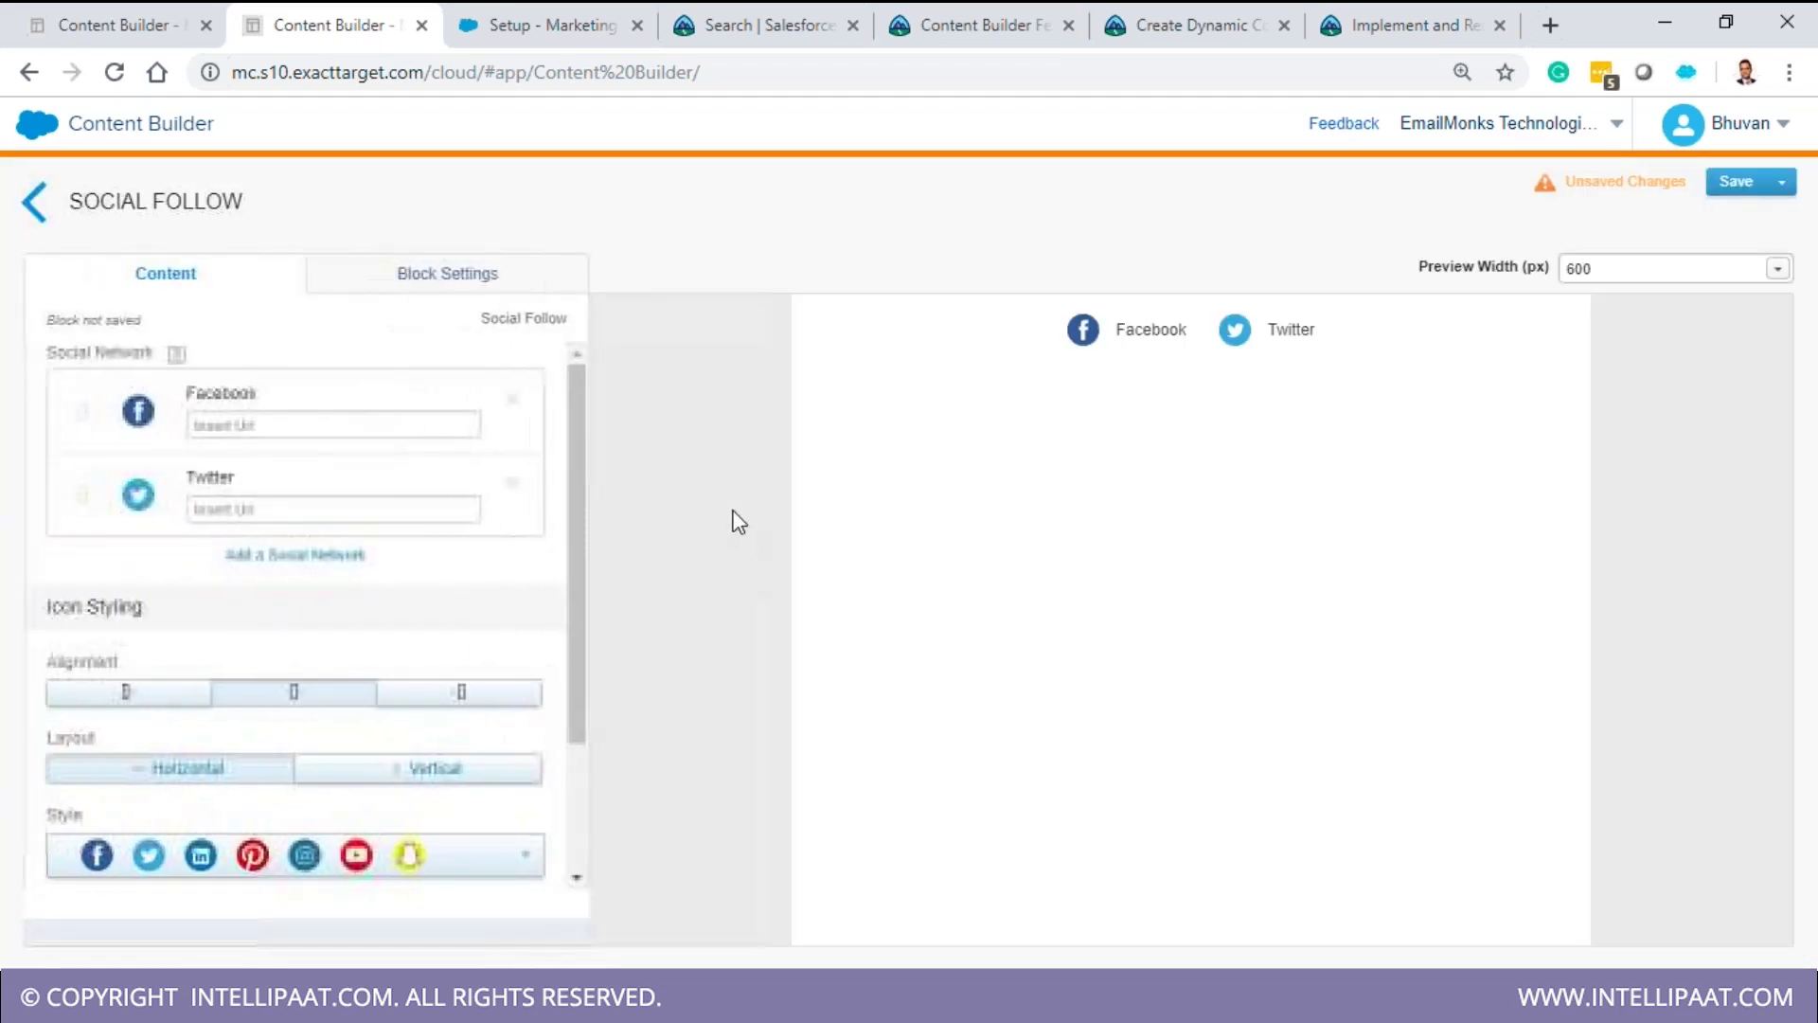
left_click_drag(580, 635, 589, 791)
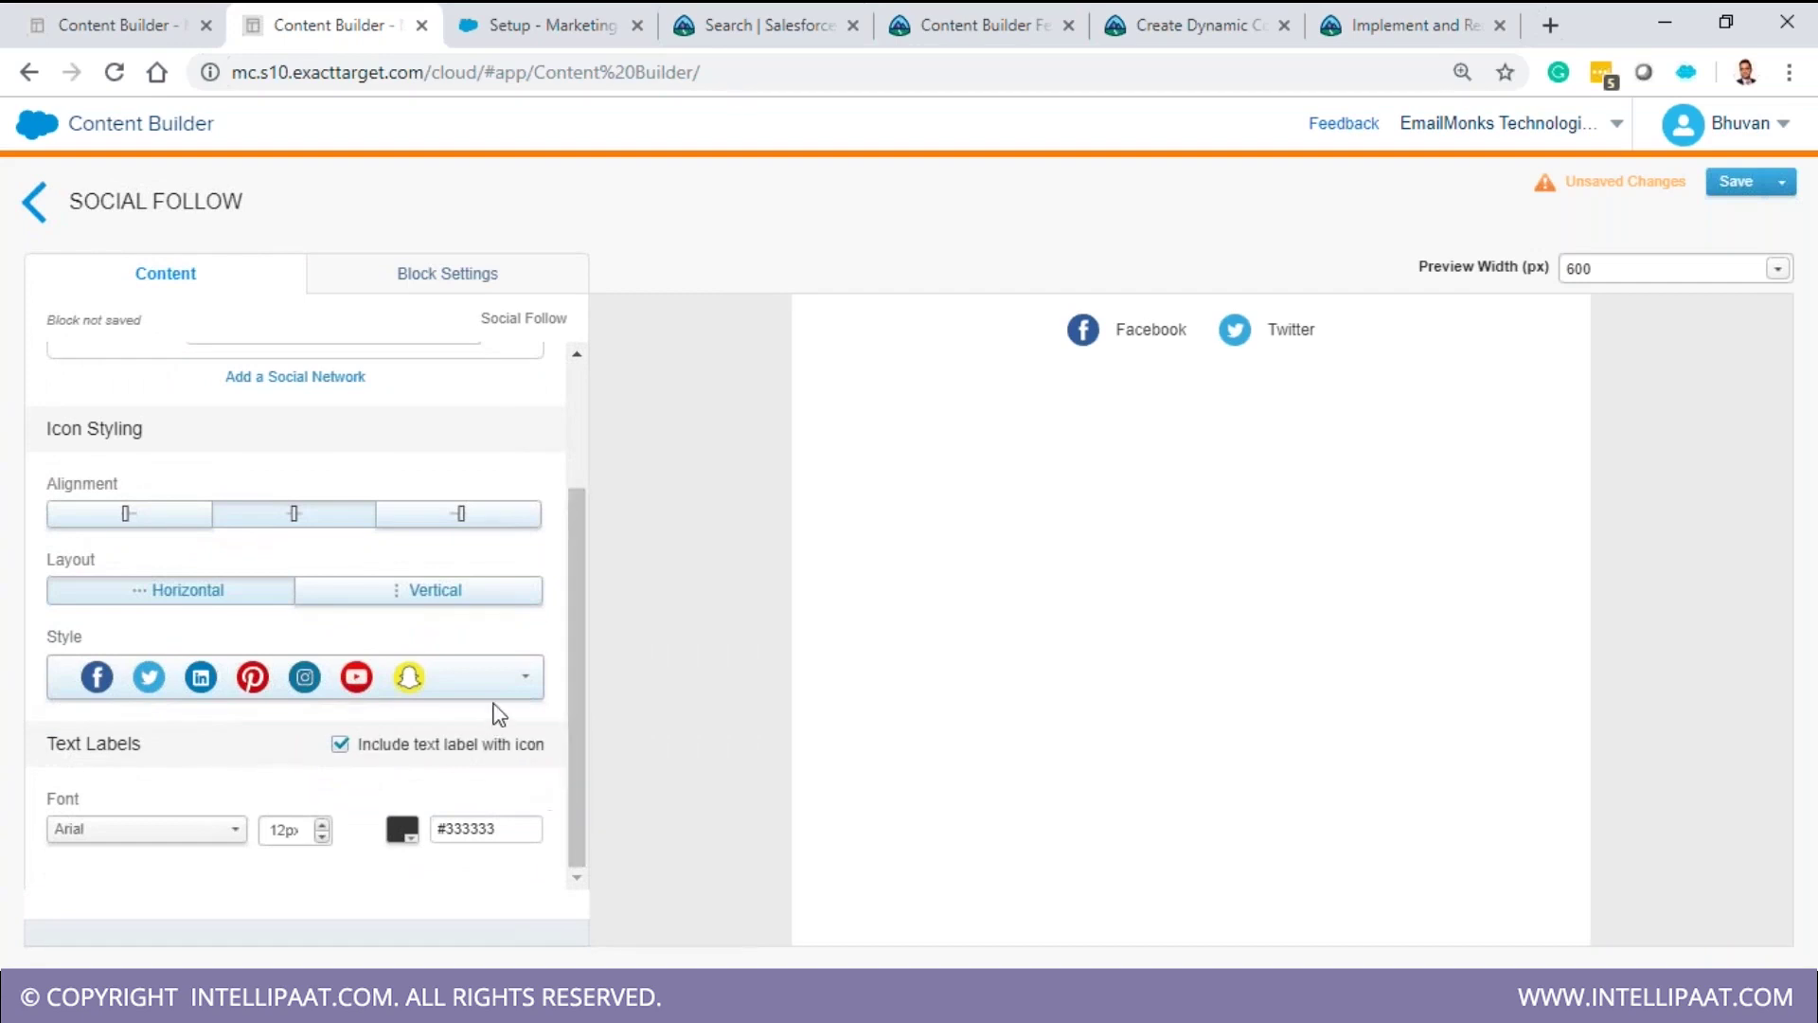
left_click(524, 690)
left_click_drag(575, 719, 567, 796)
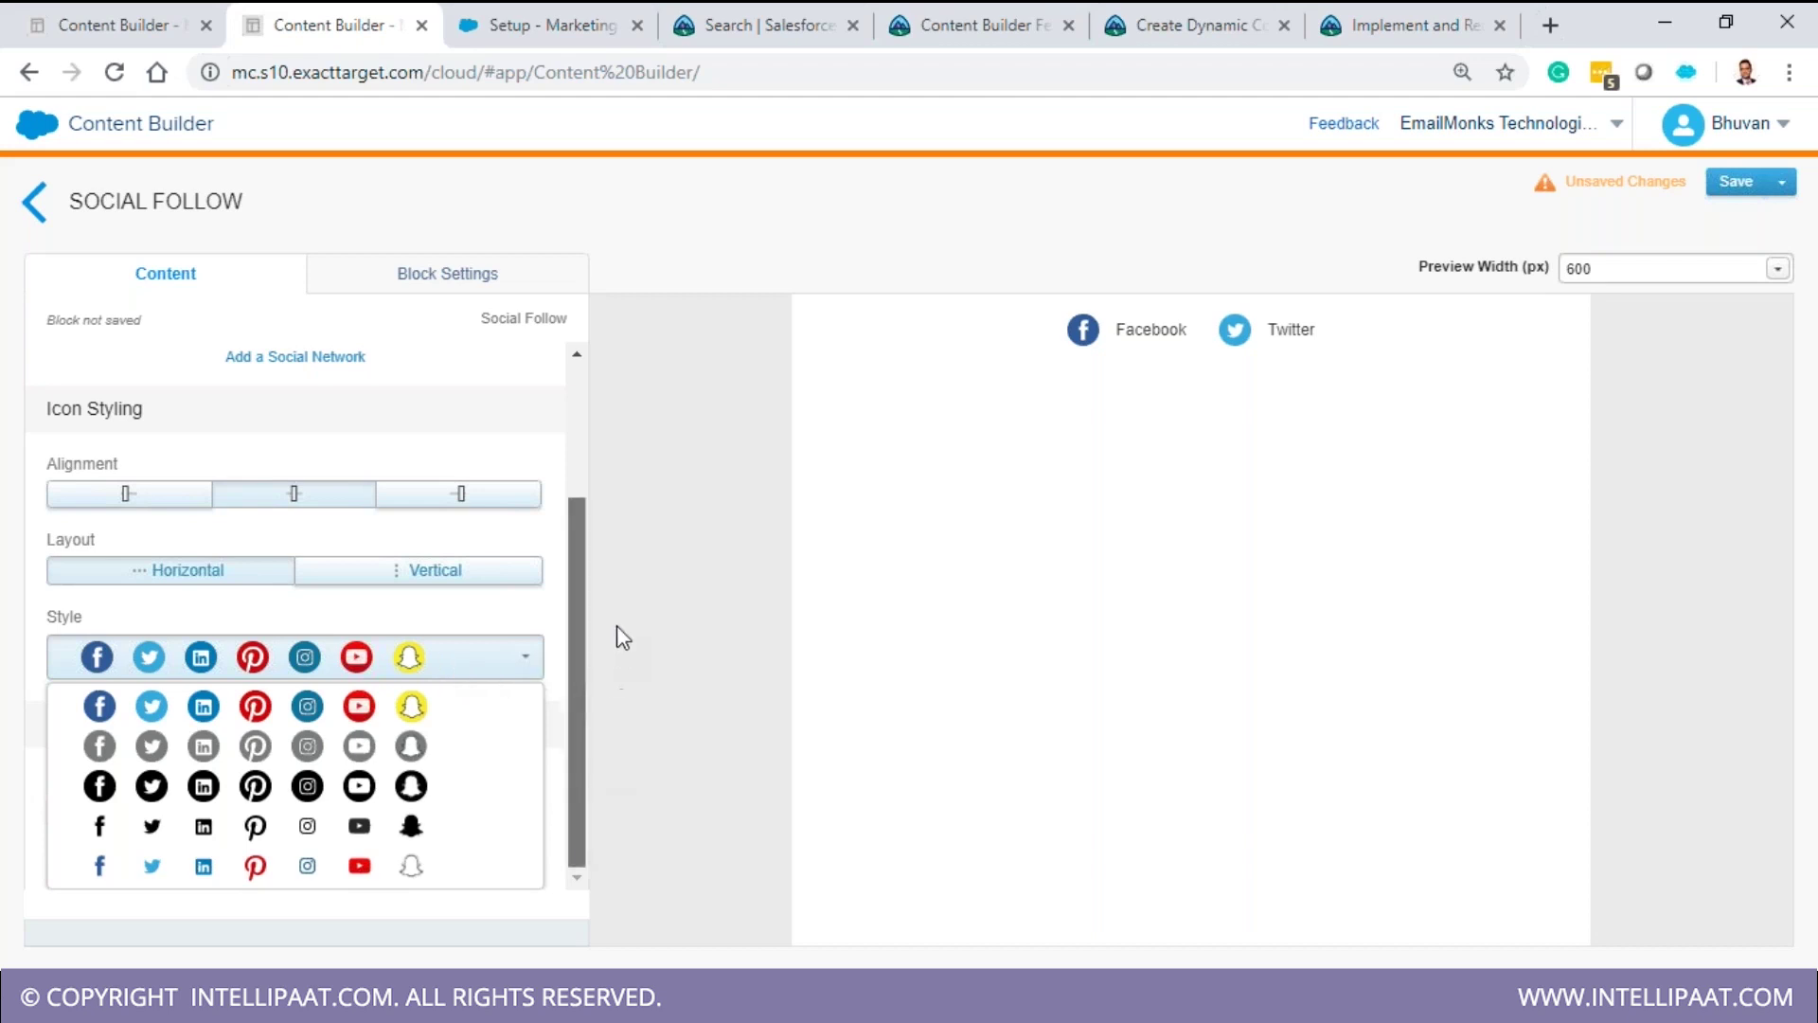
scroll(580, 616, "up", 3)
left_click_drag(579, 521, 574, 816)
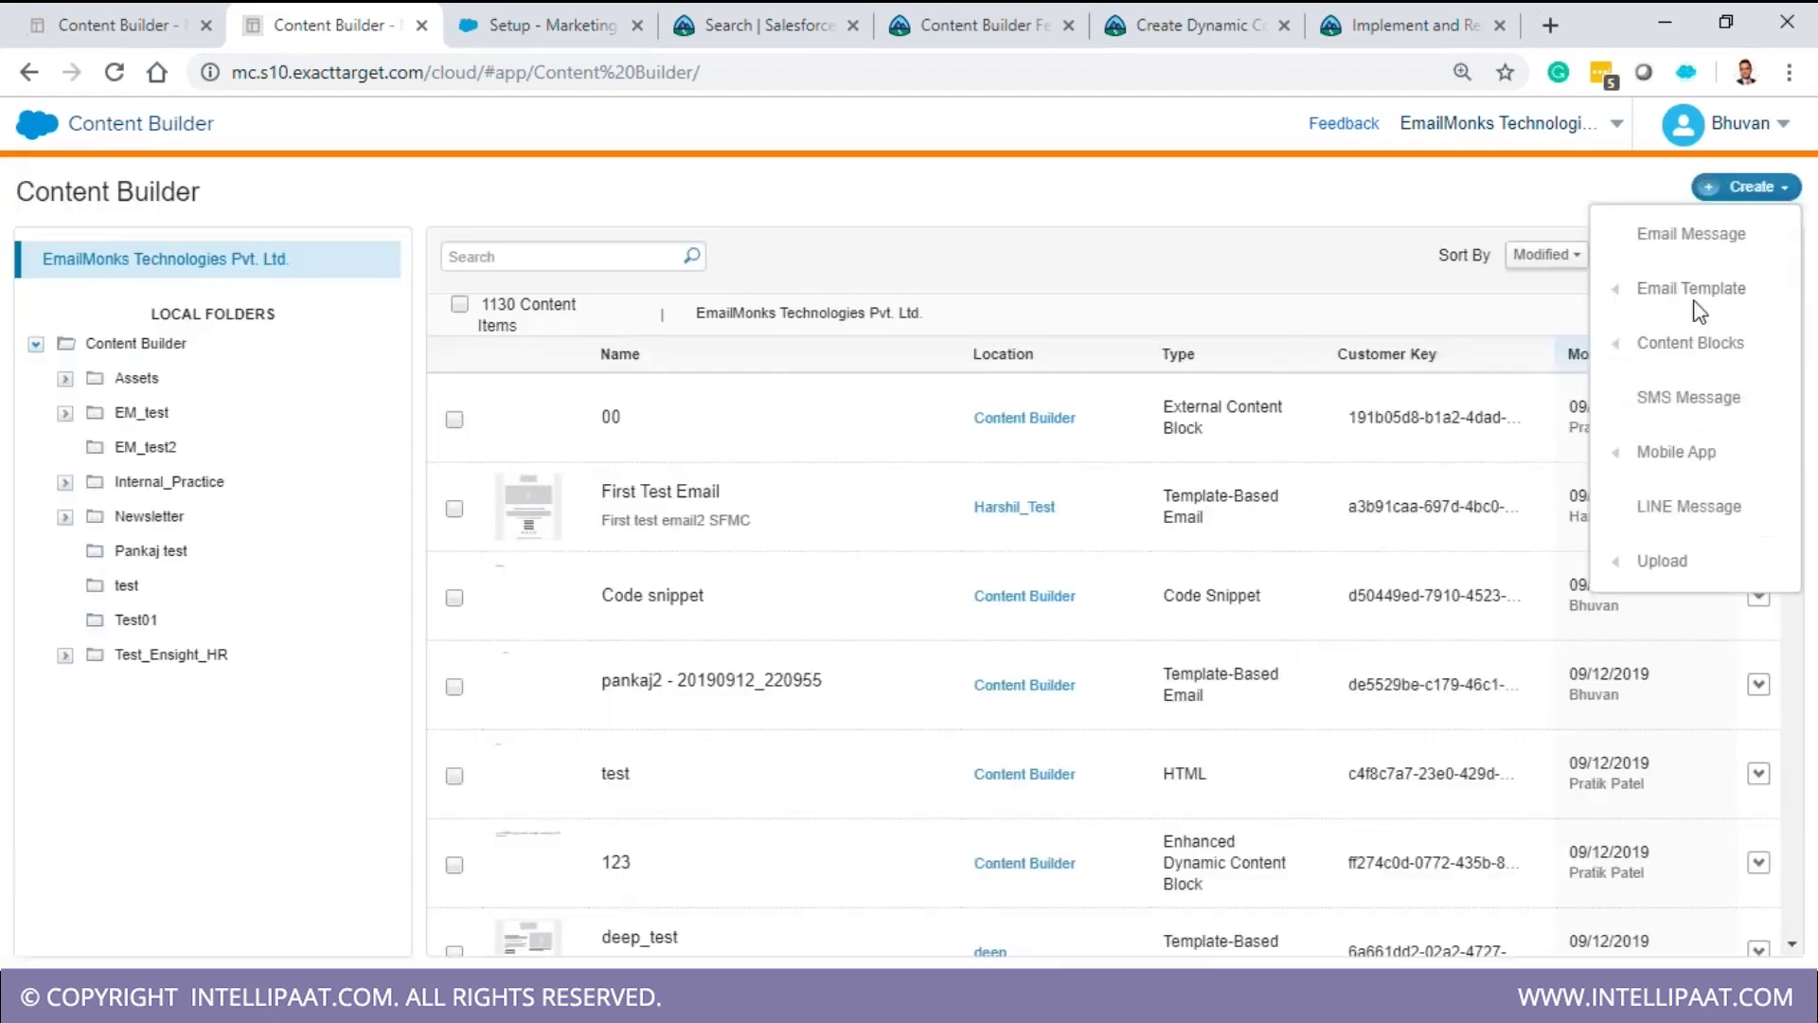
- Review the available content block types and open a new Text block
mouse_move(1691, 343)
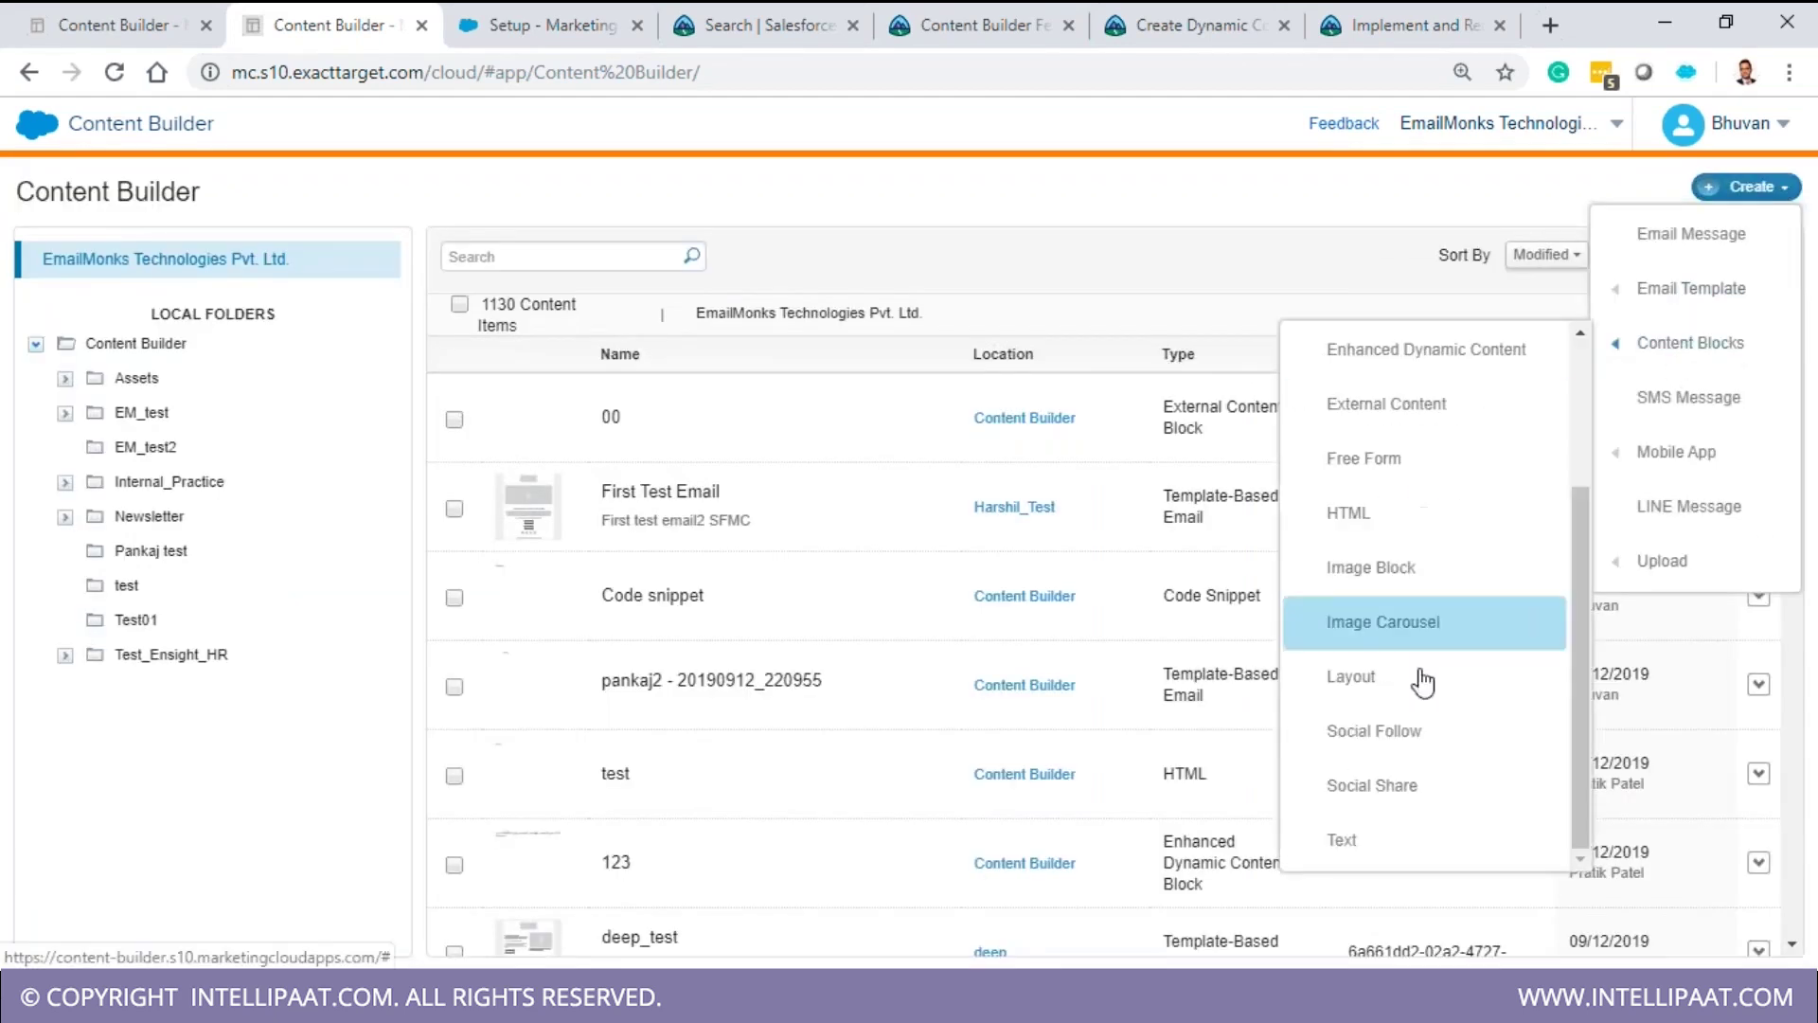
scroll(1383, 855, "up", 2)
scroll(1411, 805, "down", 2)
left_click(1407, 848)
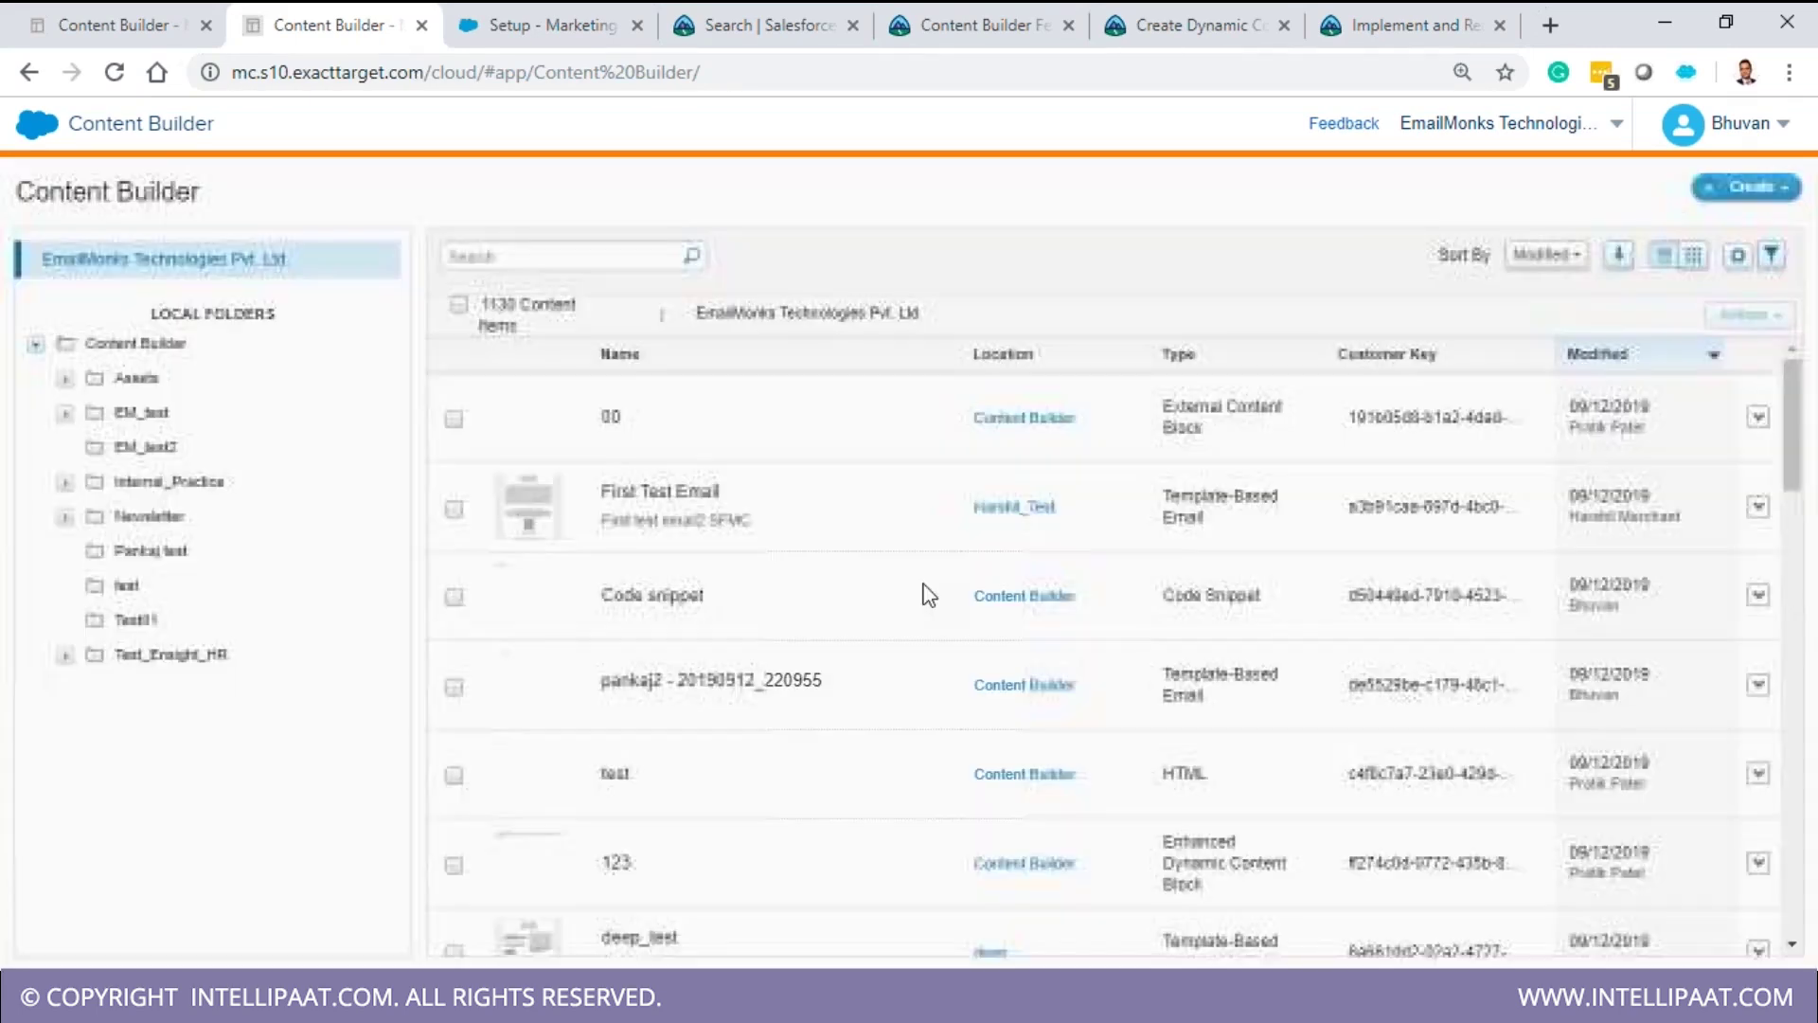
- Create a new email from the Left Sidebar 2 Row template, go back to its properties, and return to the content list
left_click(1776, 193)
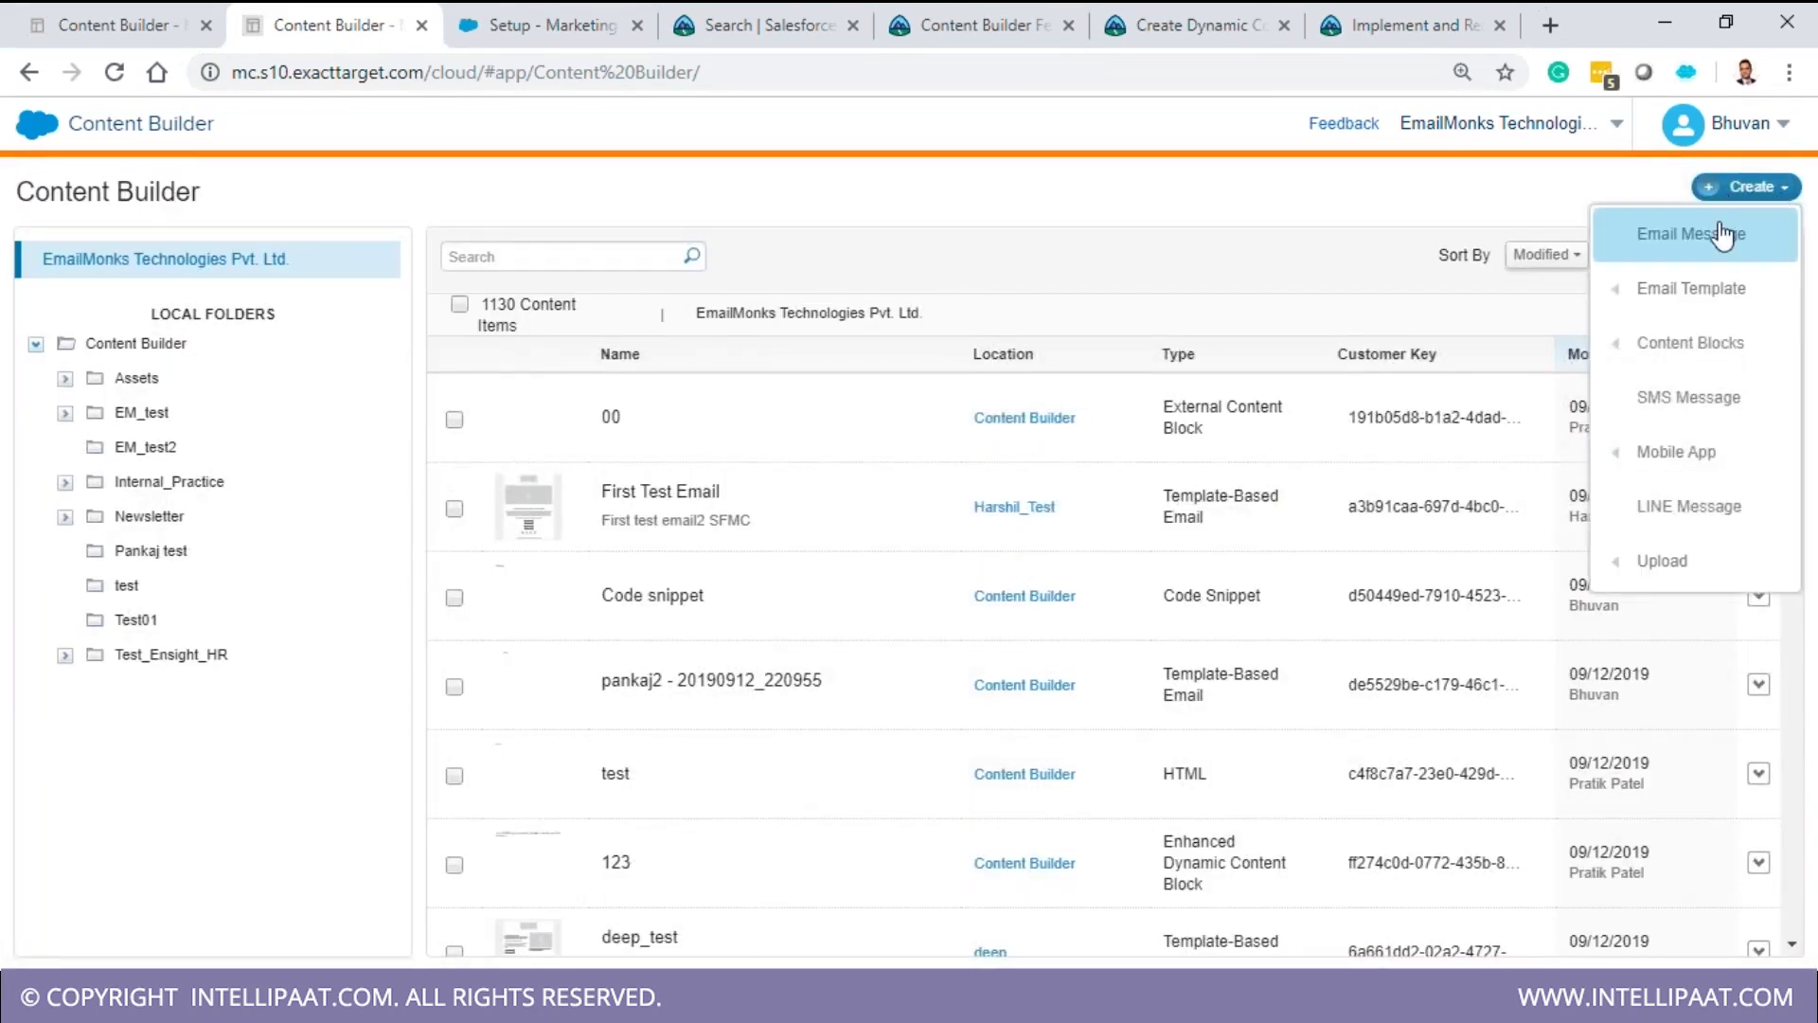
left_click(1722, 239)
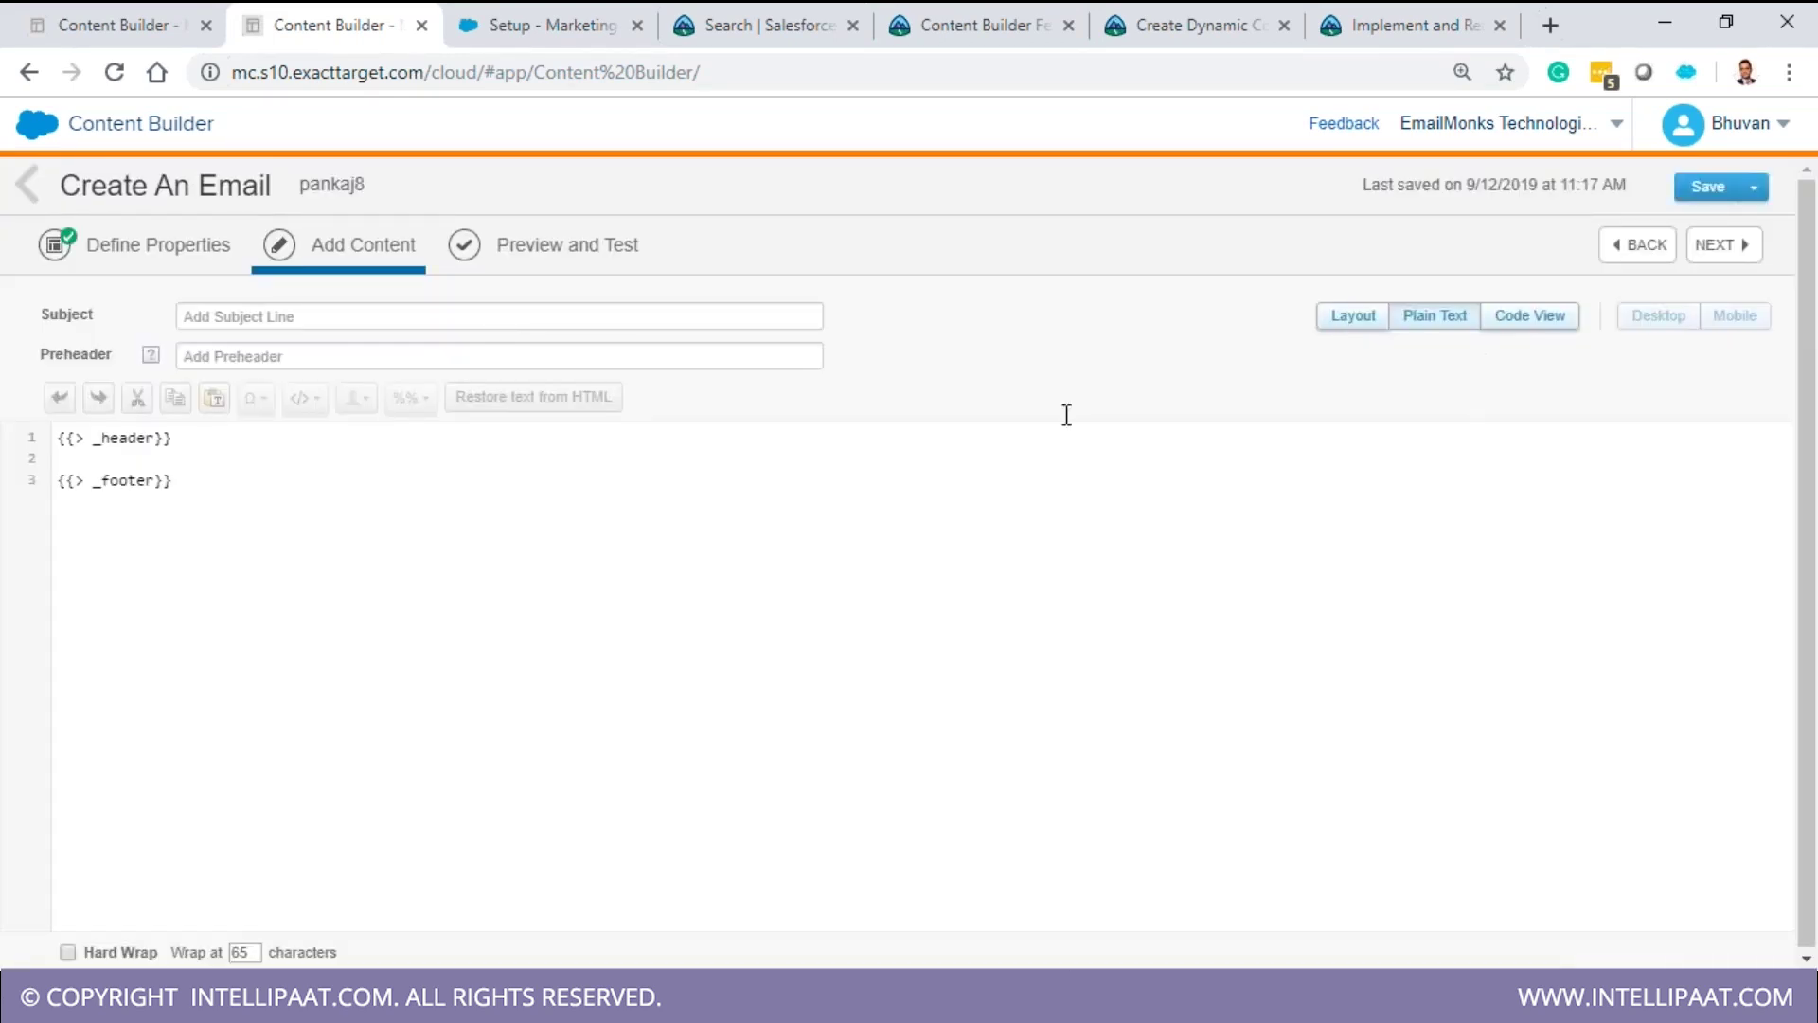
left_click(1644, 248)
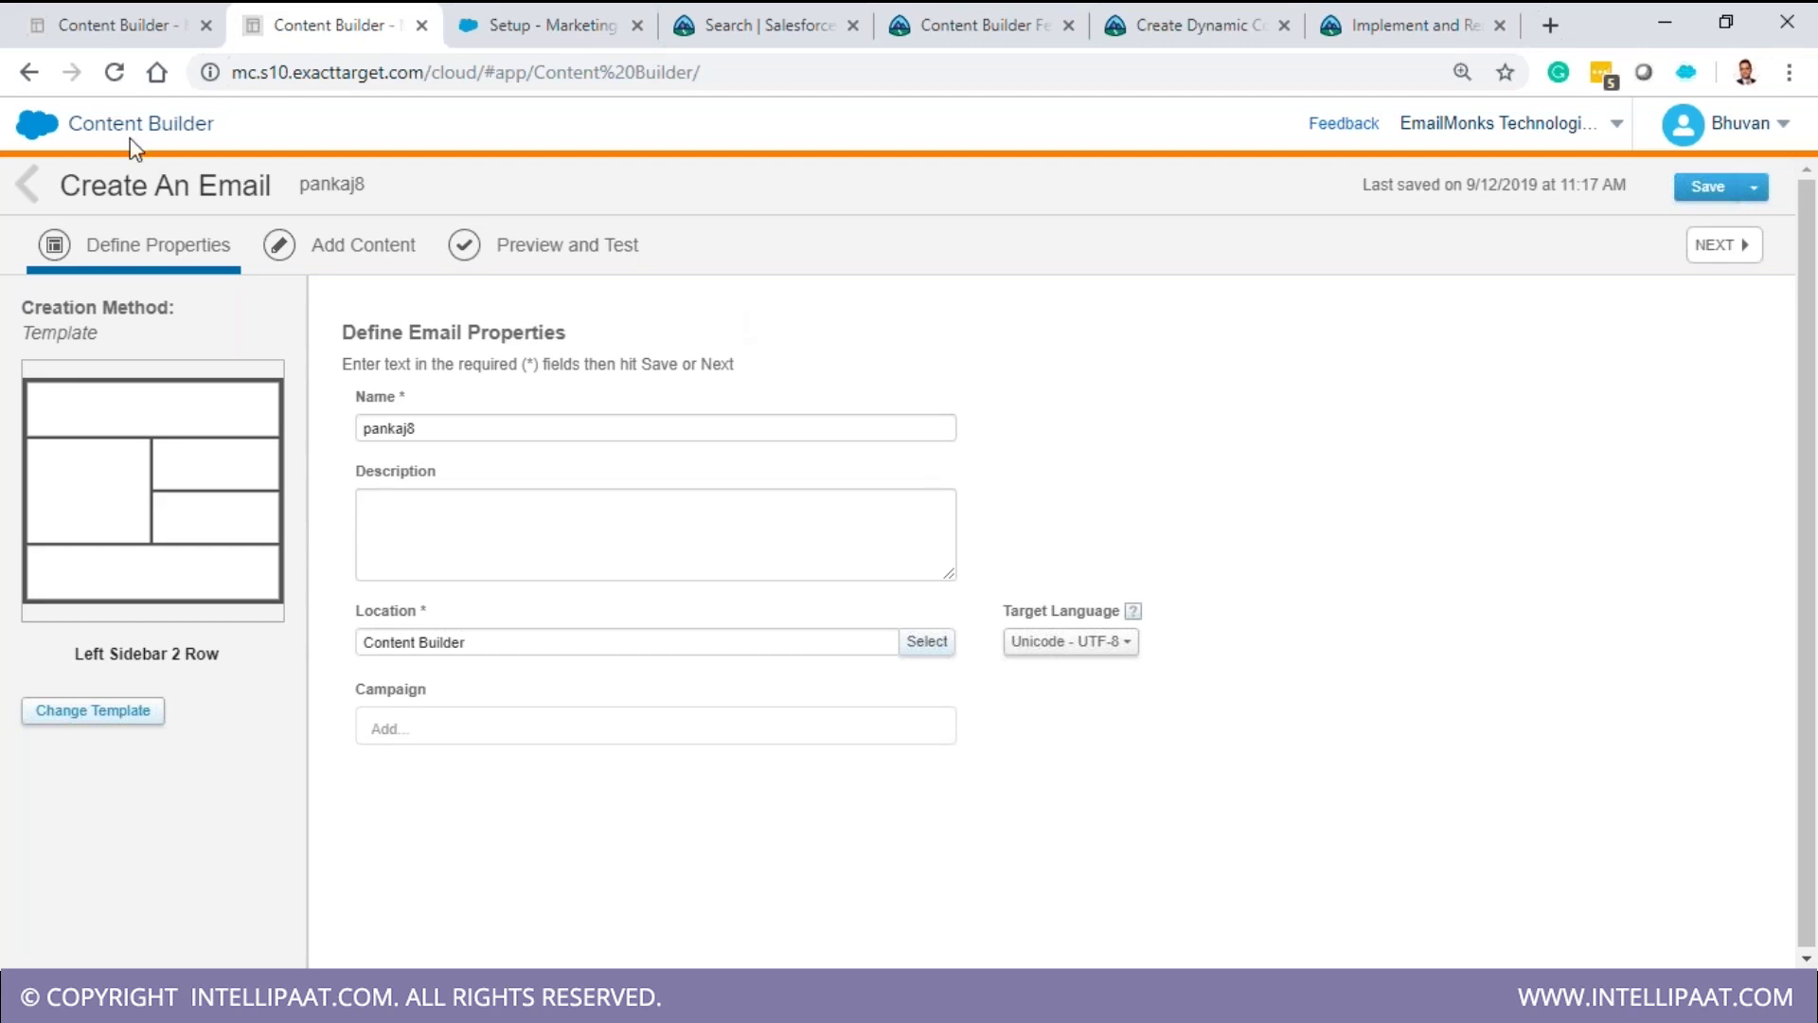
left_click(28, 184)
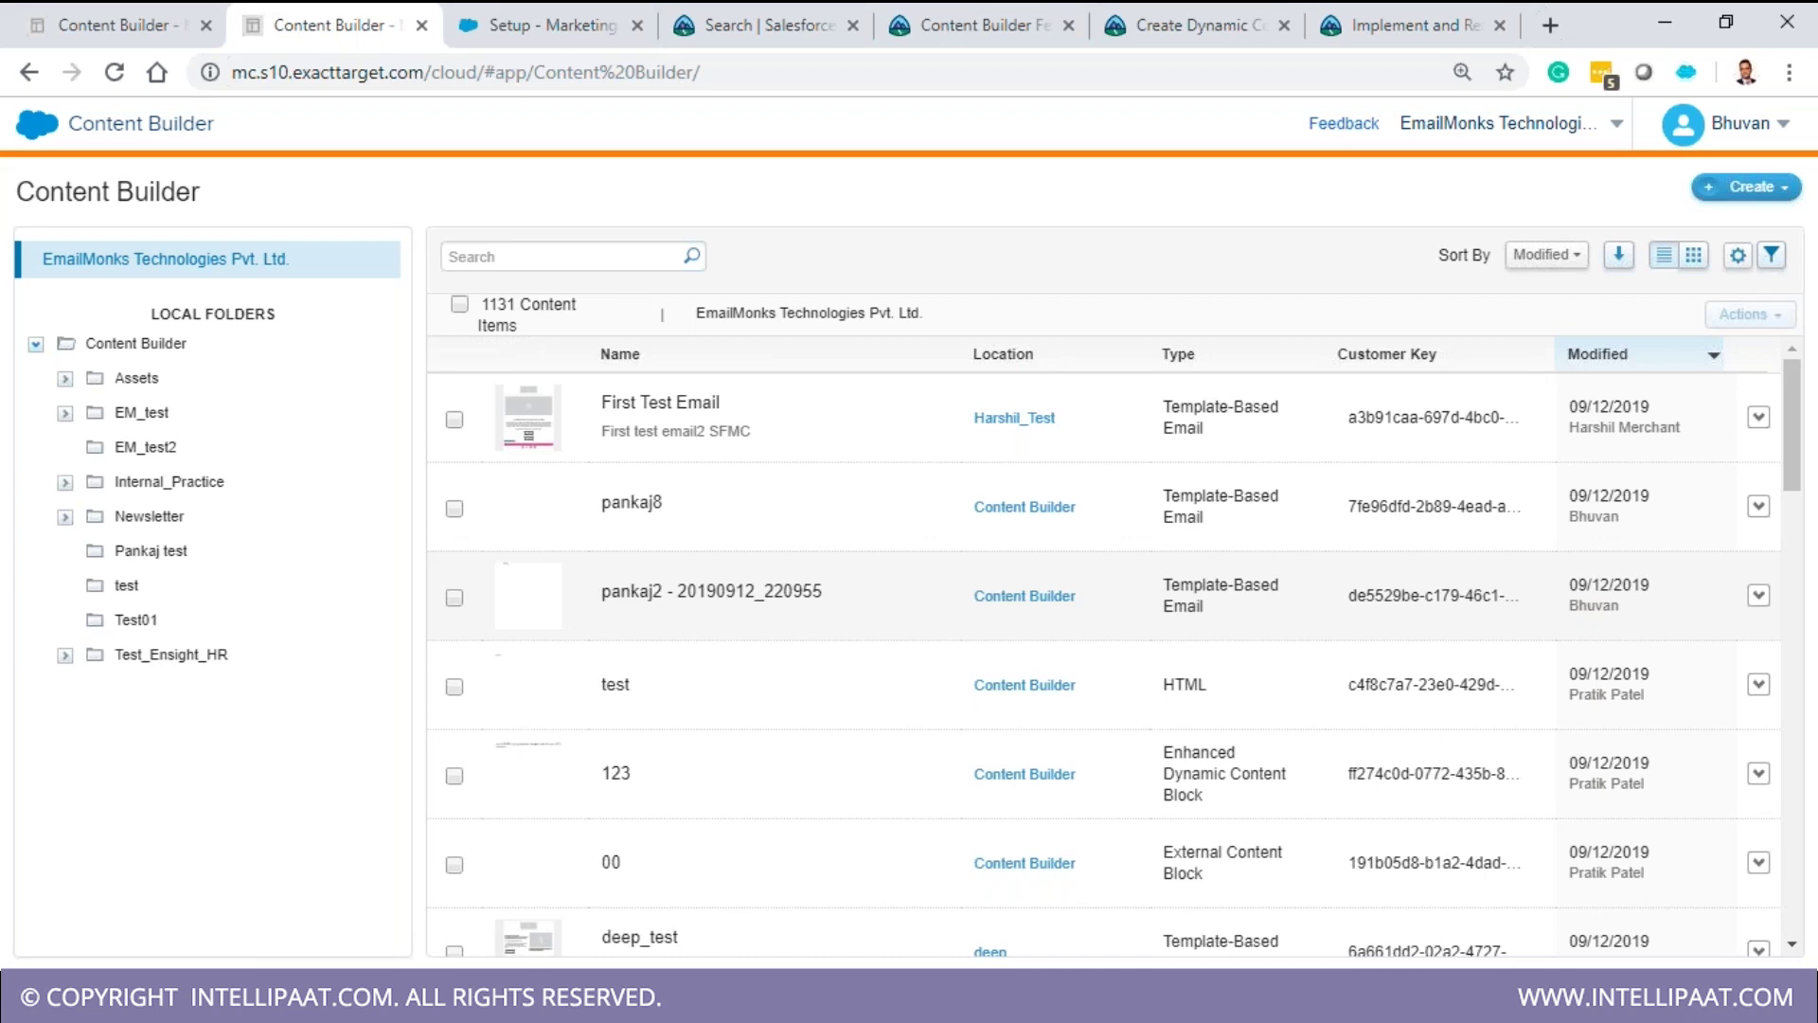
- Search the web for "appexchange salesforce marketing cloud" in a new browser tab and open the AppExchange Marketing Cloud collection
left_click(1550, 24)
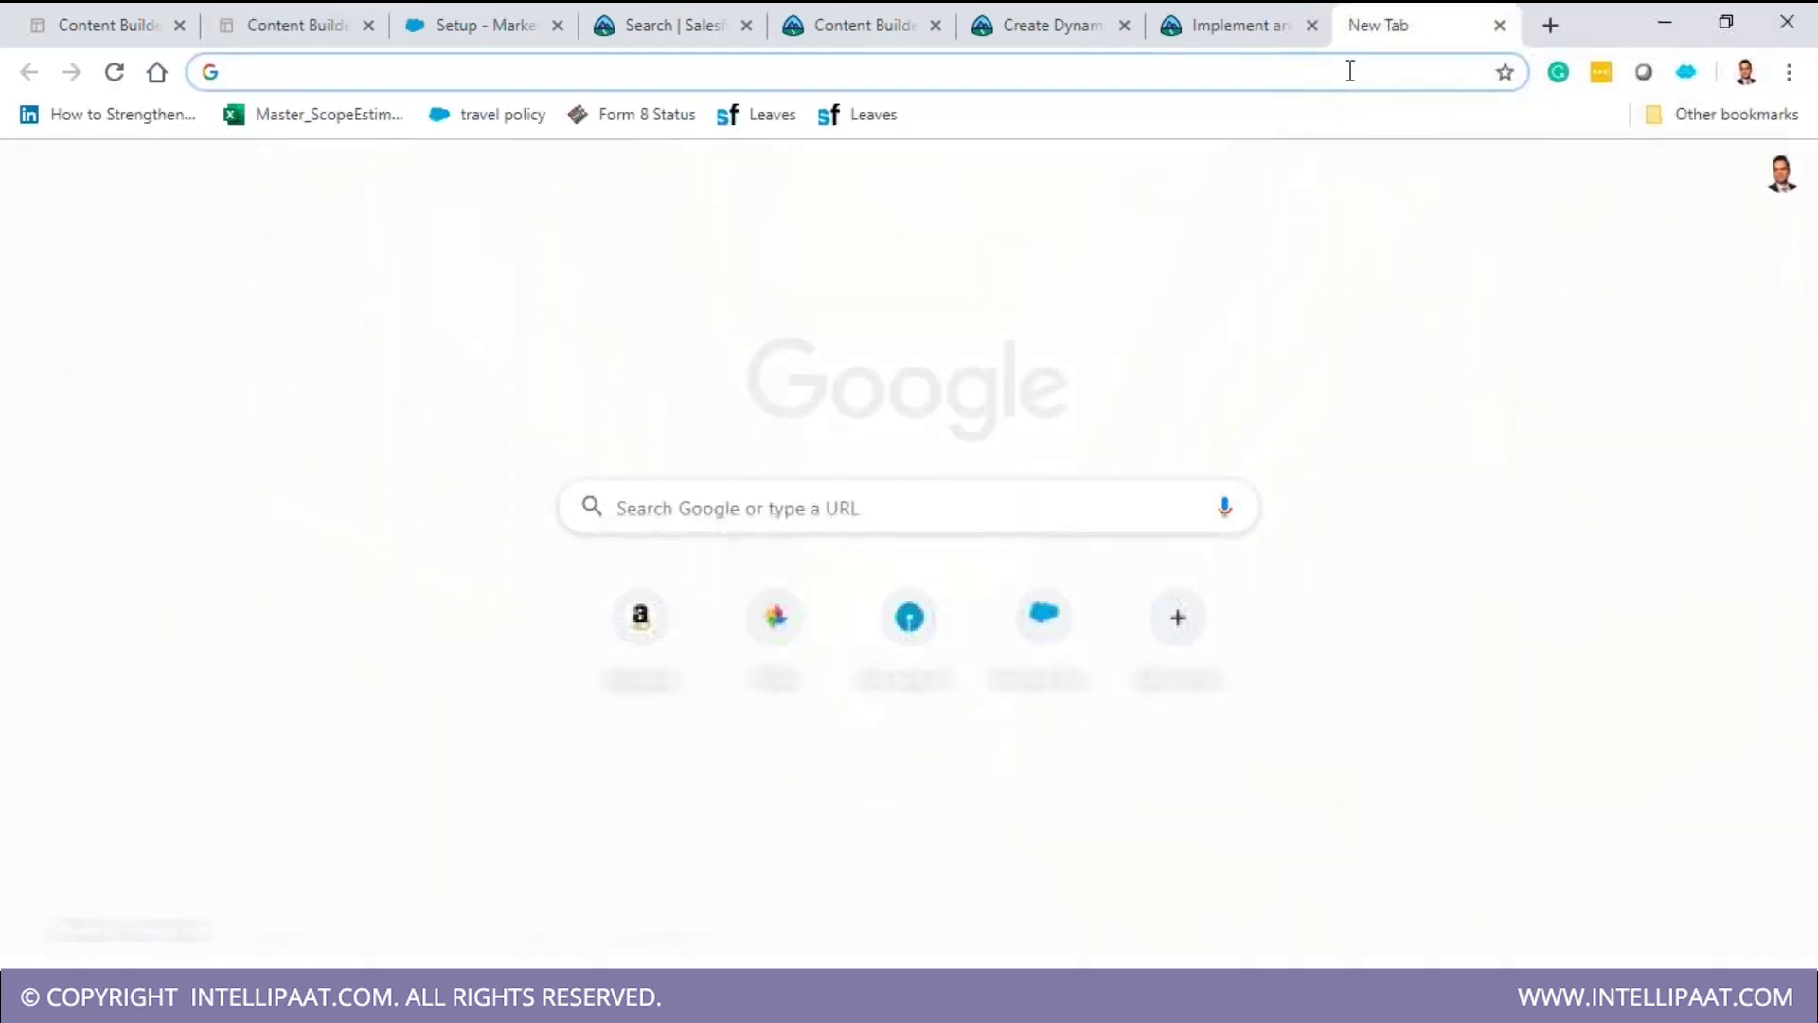
type("appexchange sales")
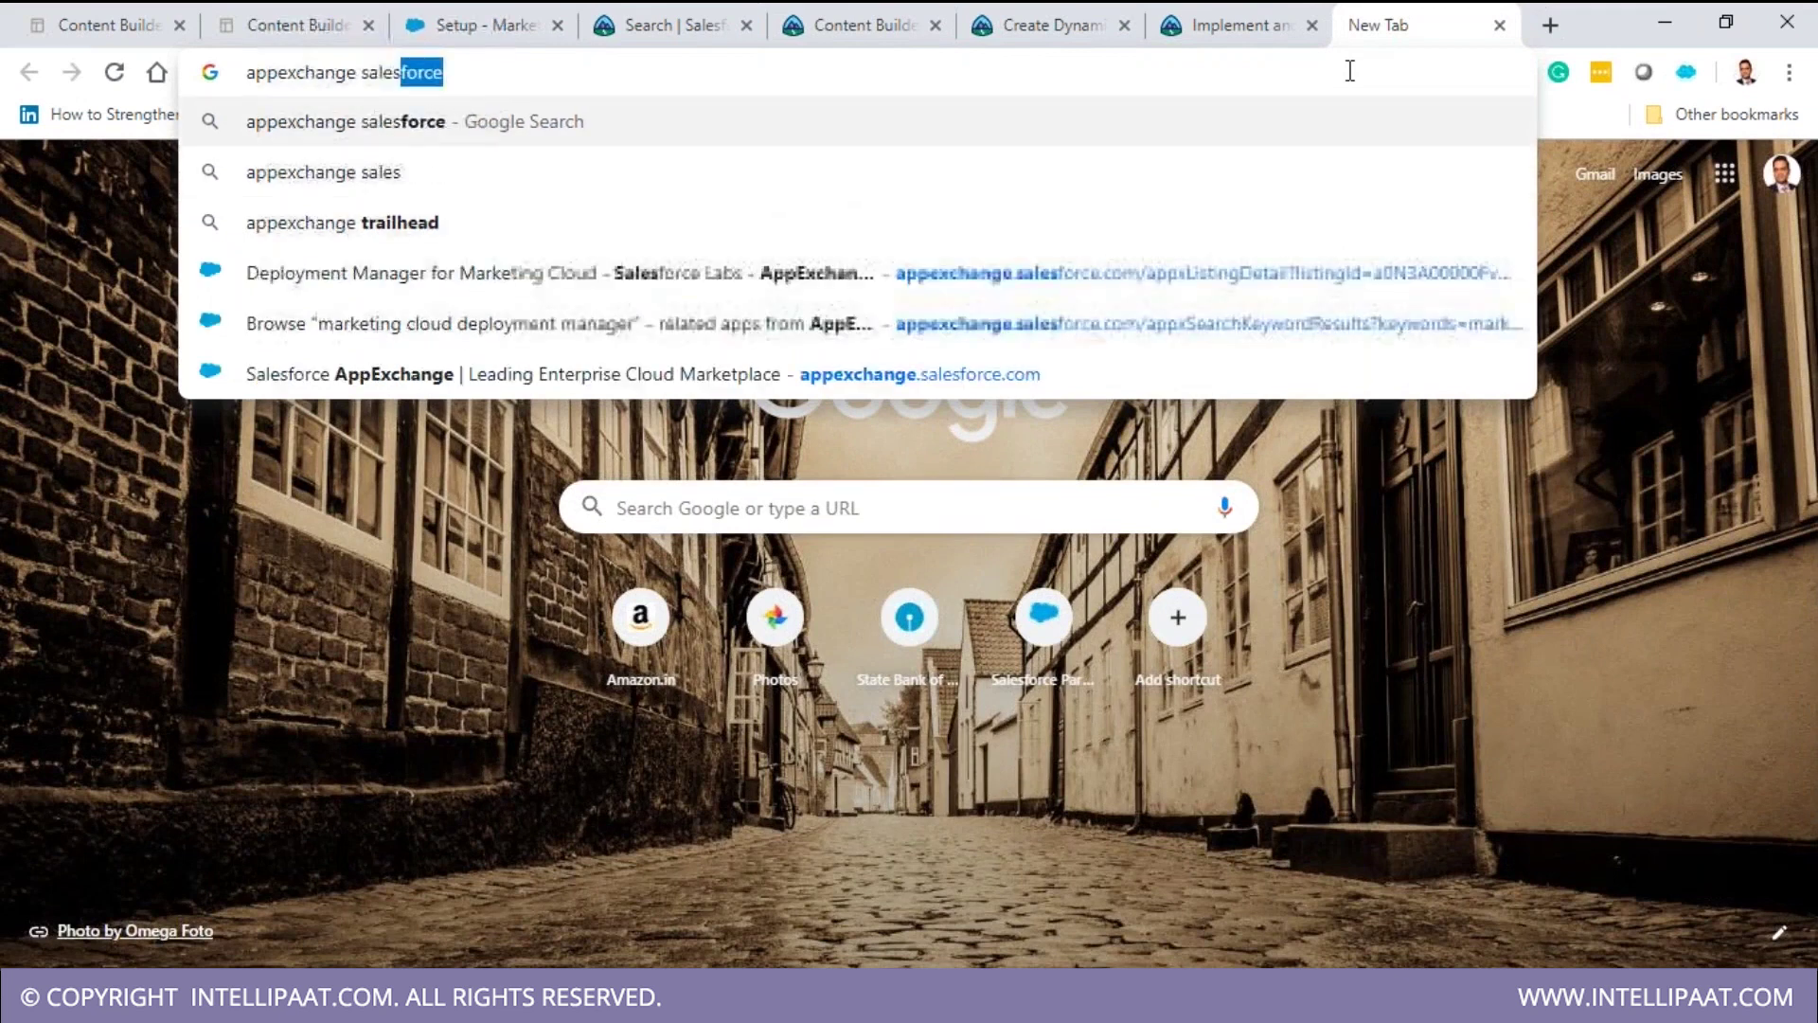
key("BackSpace")
type("force ")
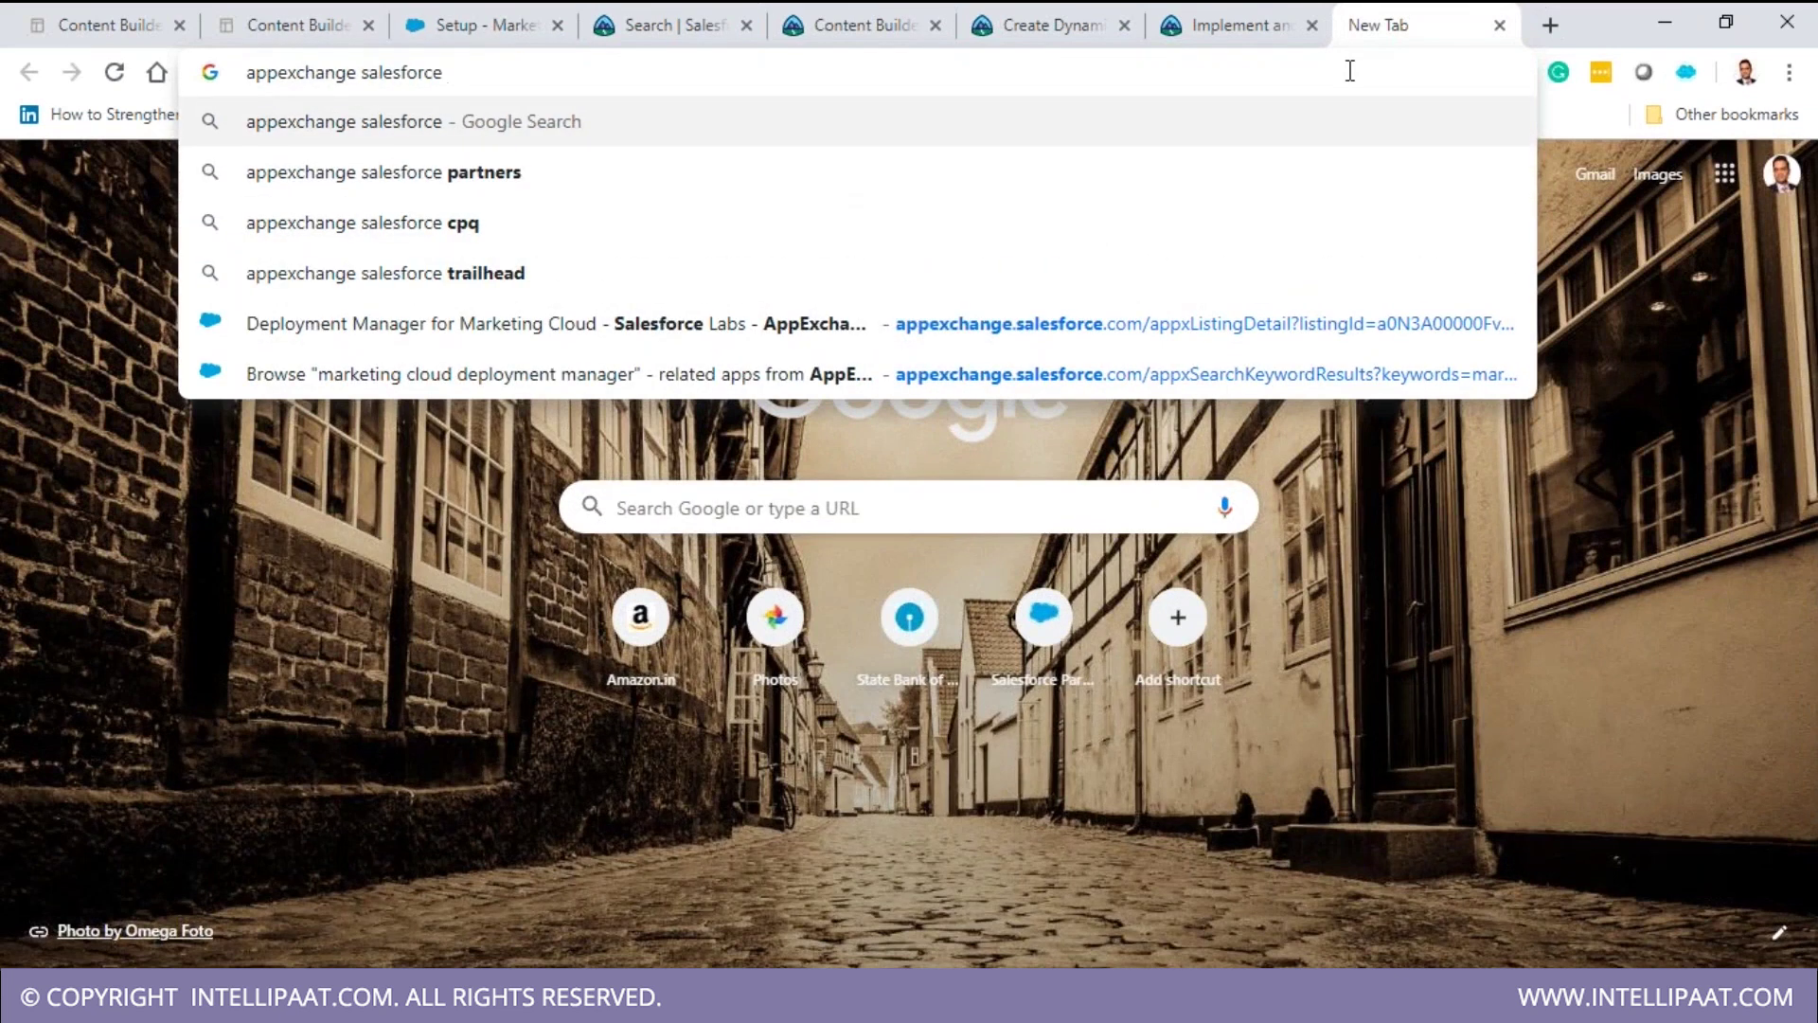
type("marketing cloud")
key("Return")
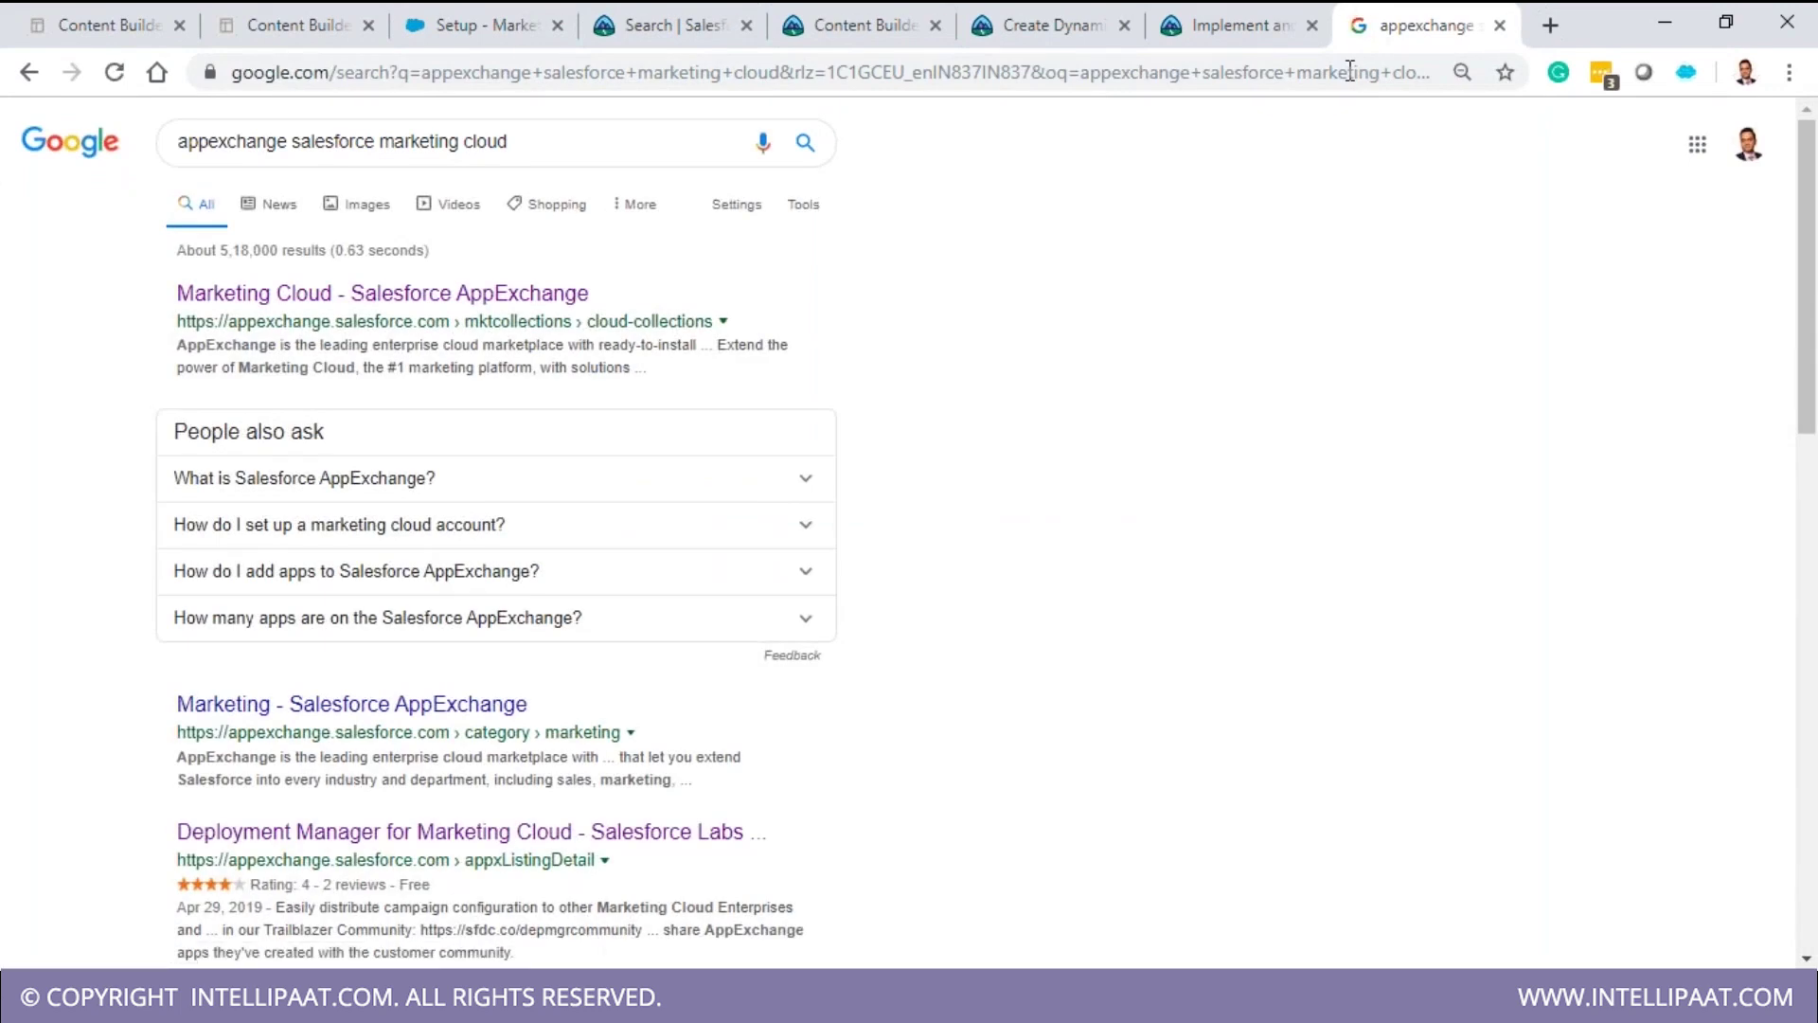
left_click(602, 328)
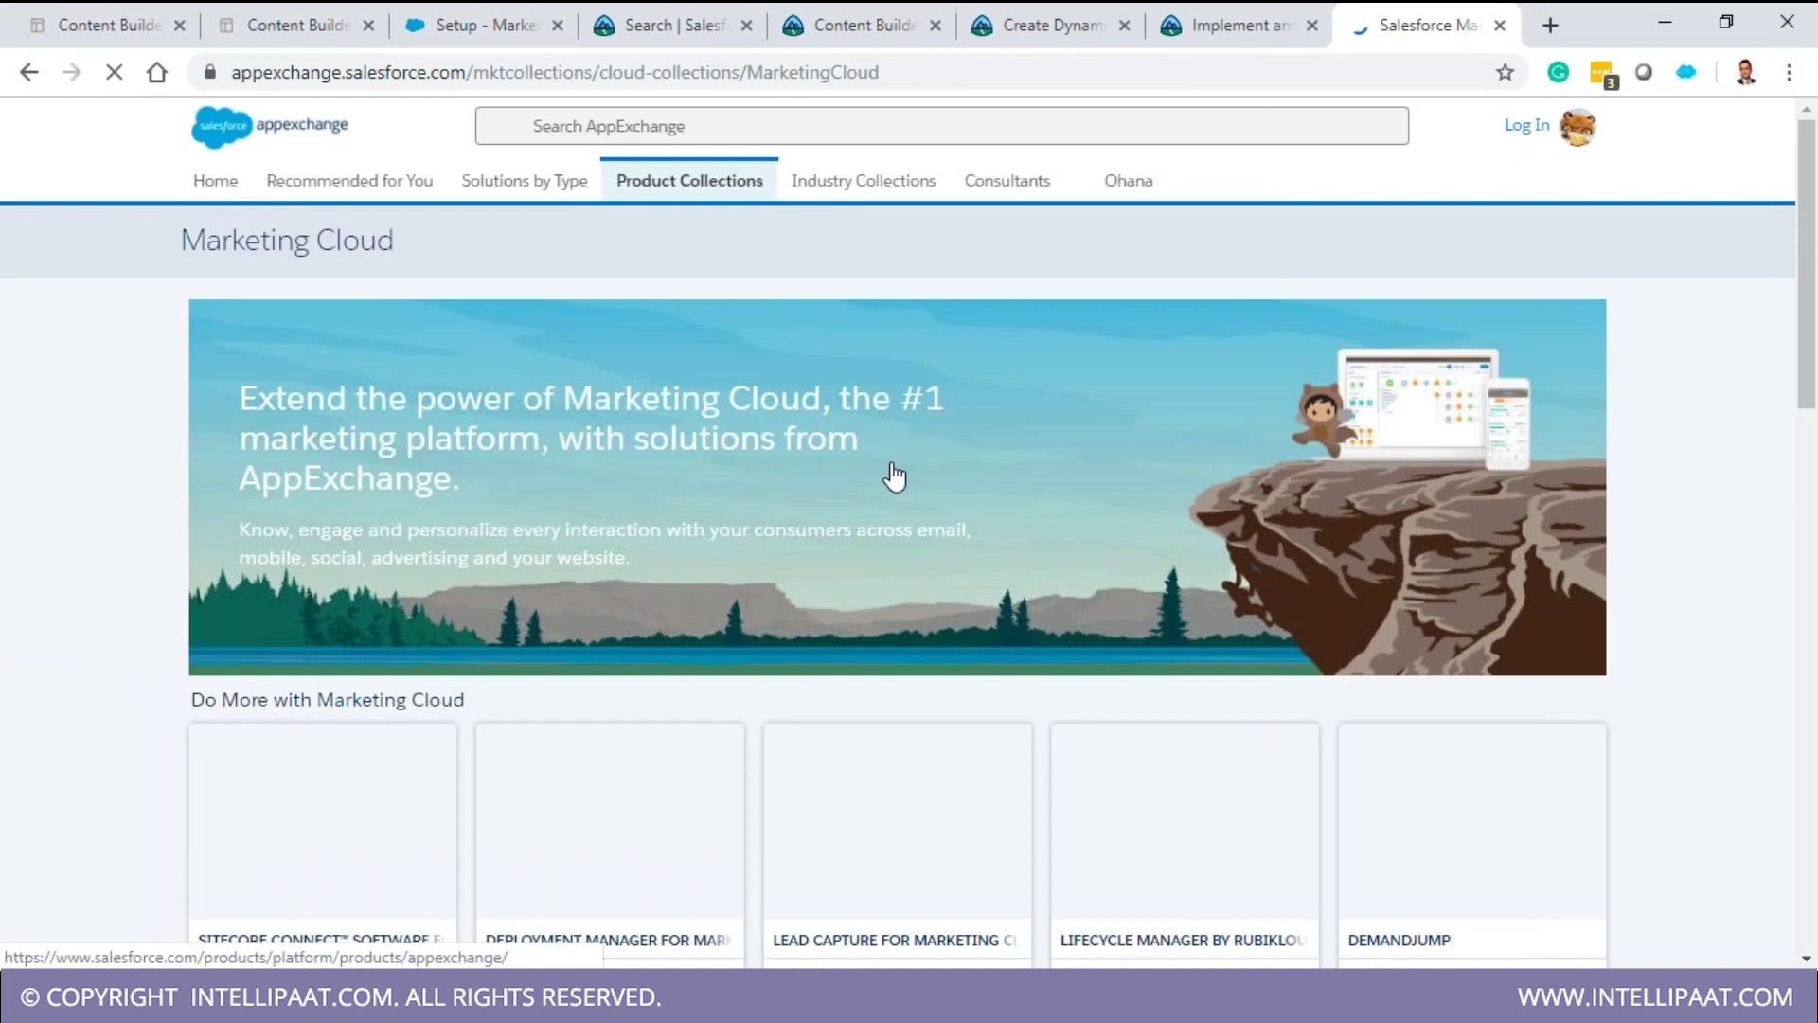
- Browse the AppExchange app listings for Marketing Cloud, mobile marketing and email marketing
scroll(882, 488, "down", 3)
mouse_move(1179, 671)
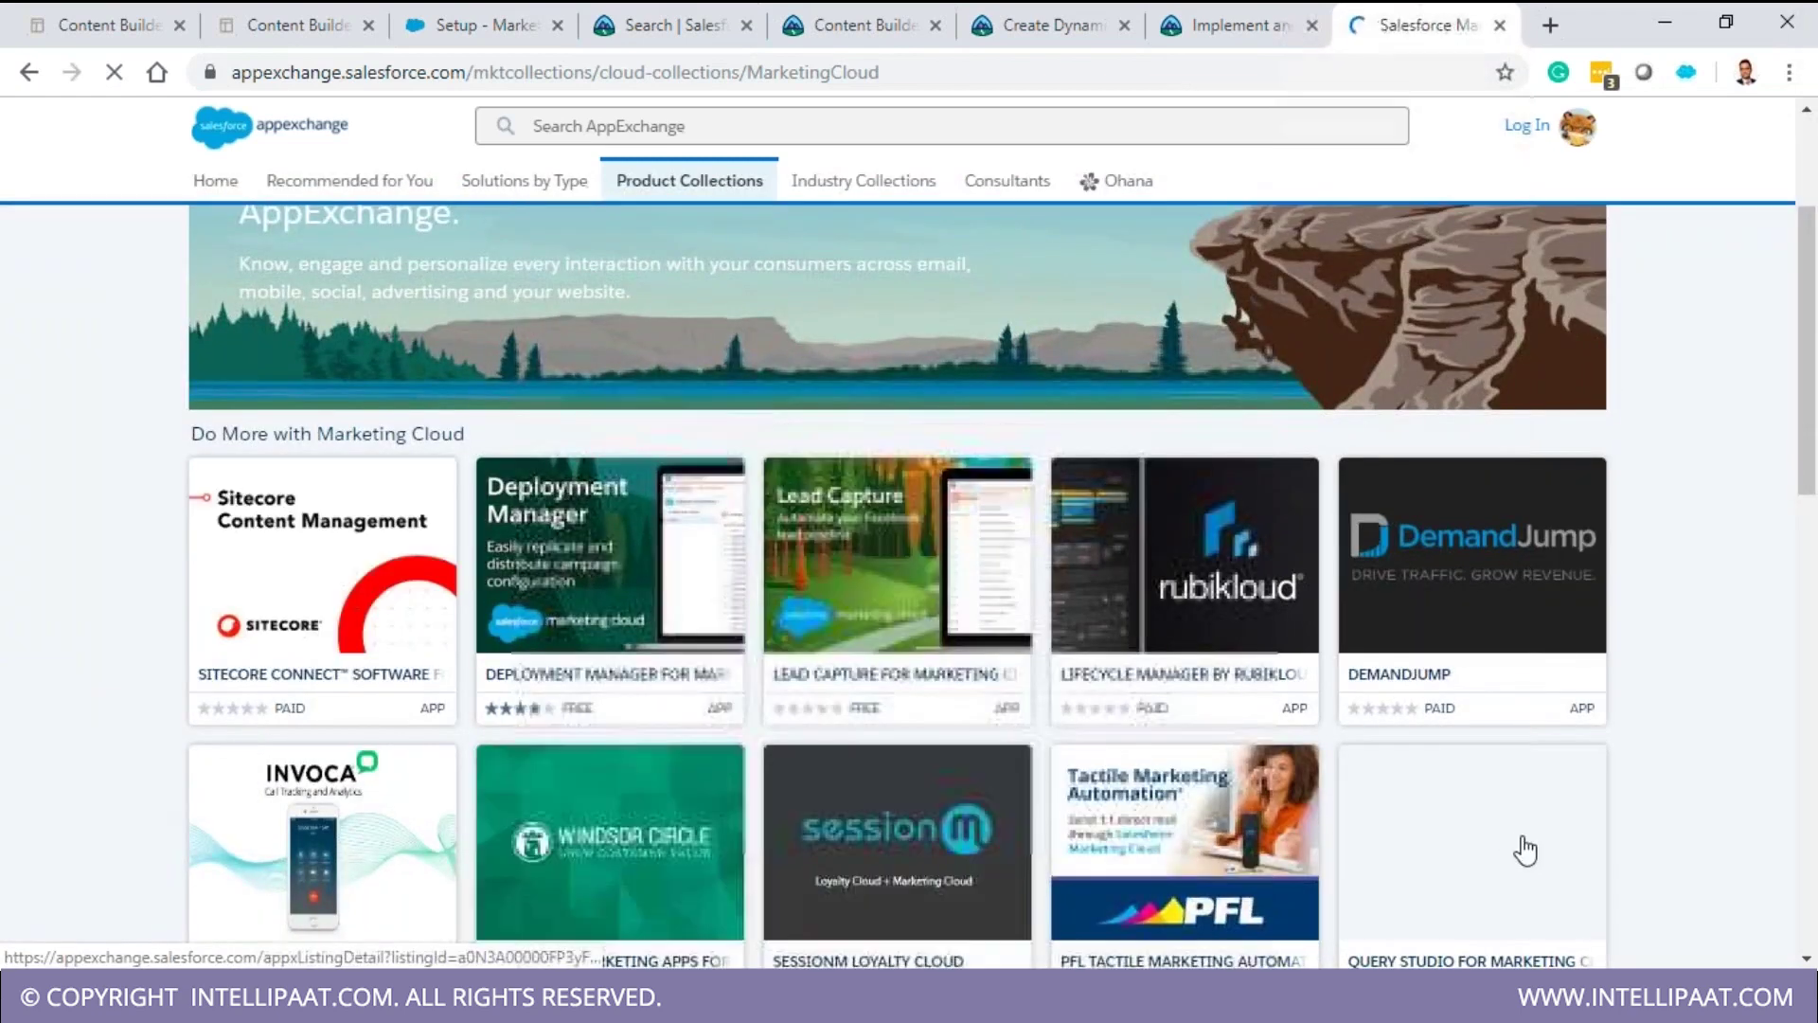
scroll(1662, 792, "down", 2)
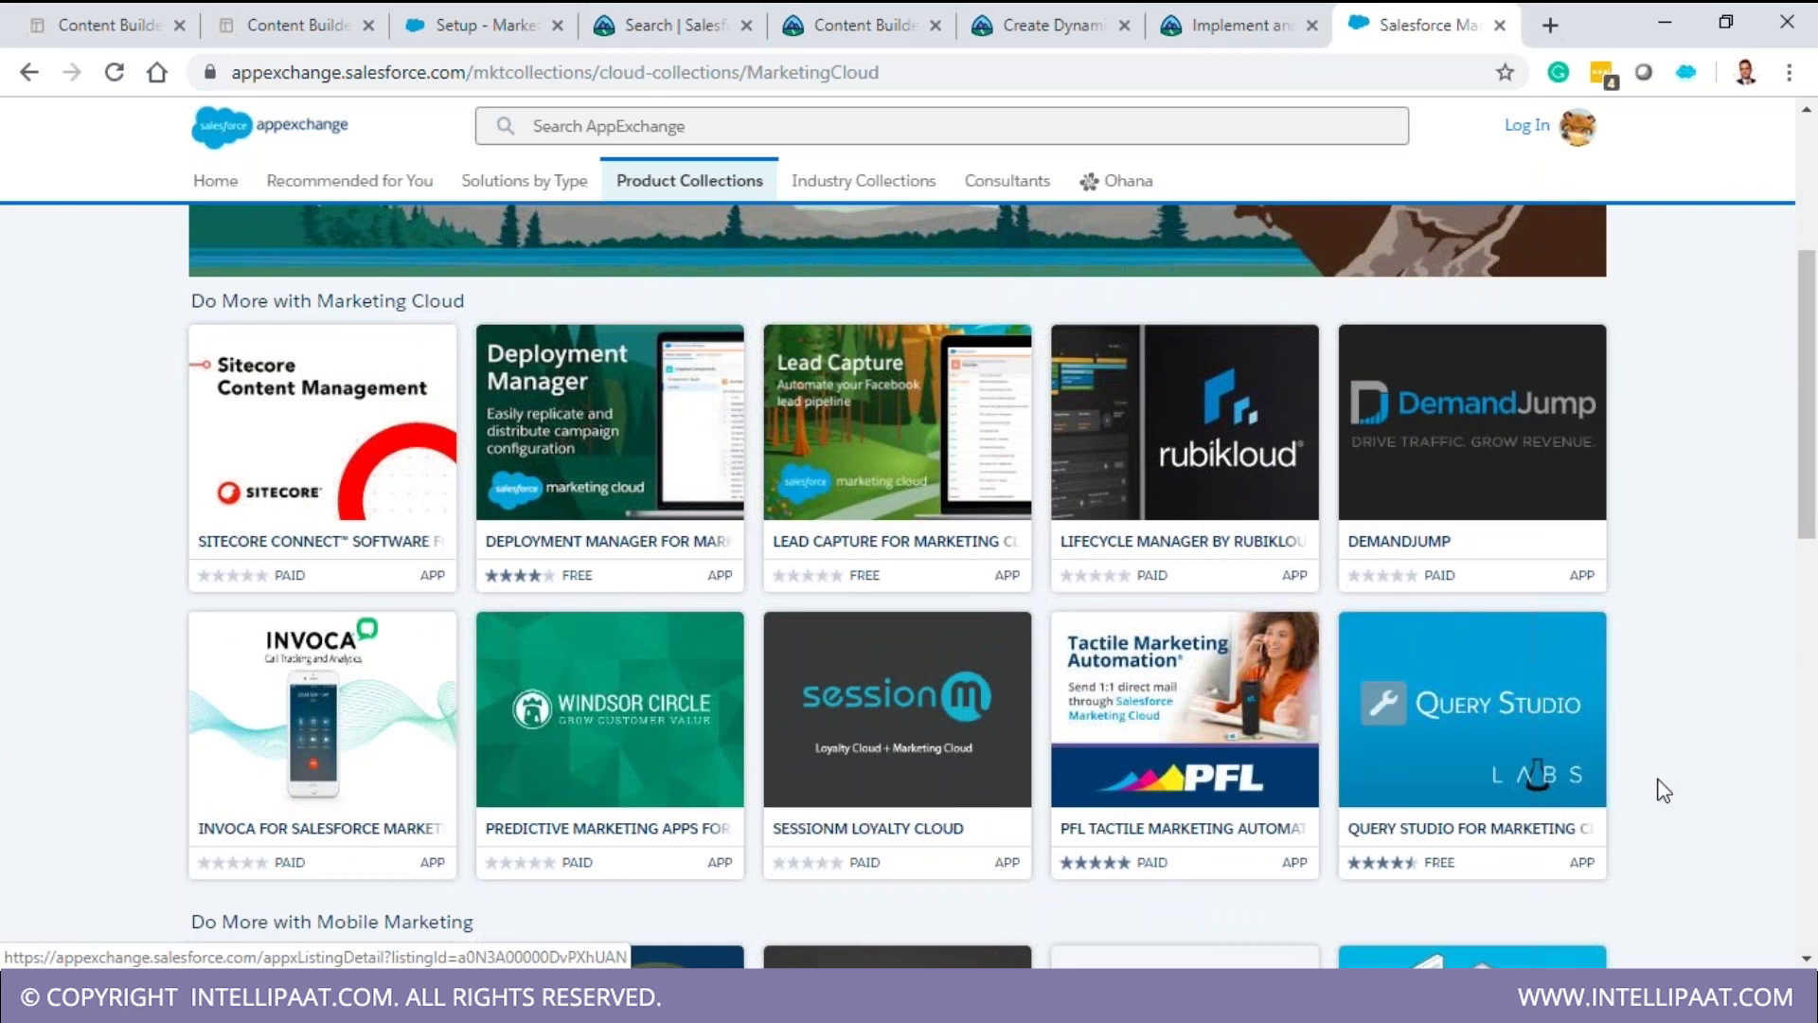
scroll(1660, 786, "down", 4)
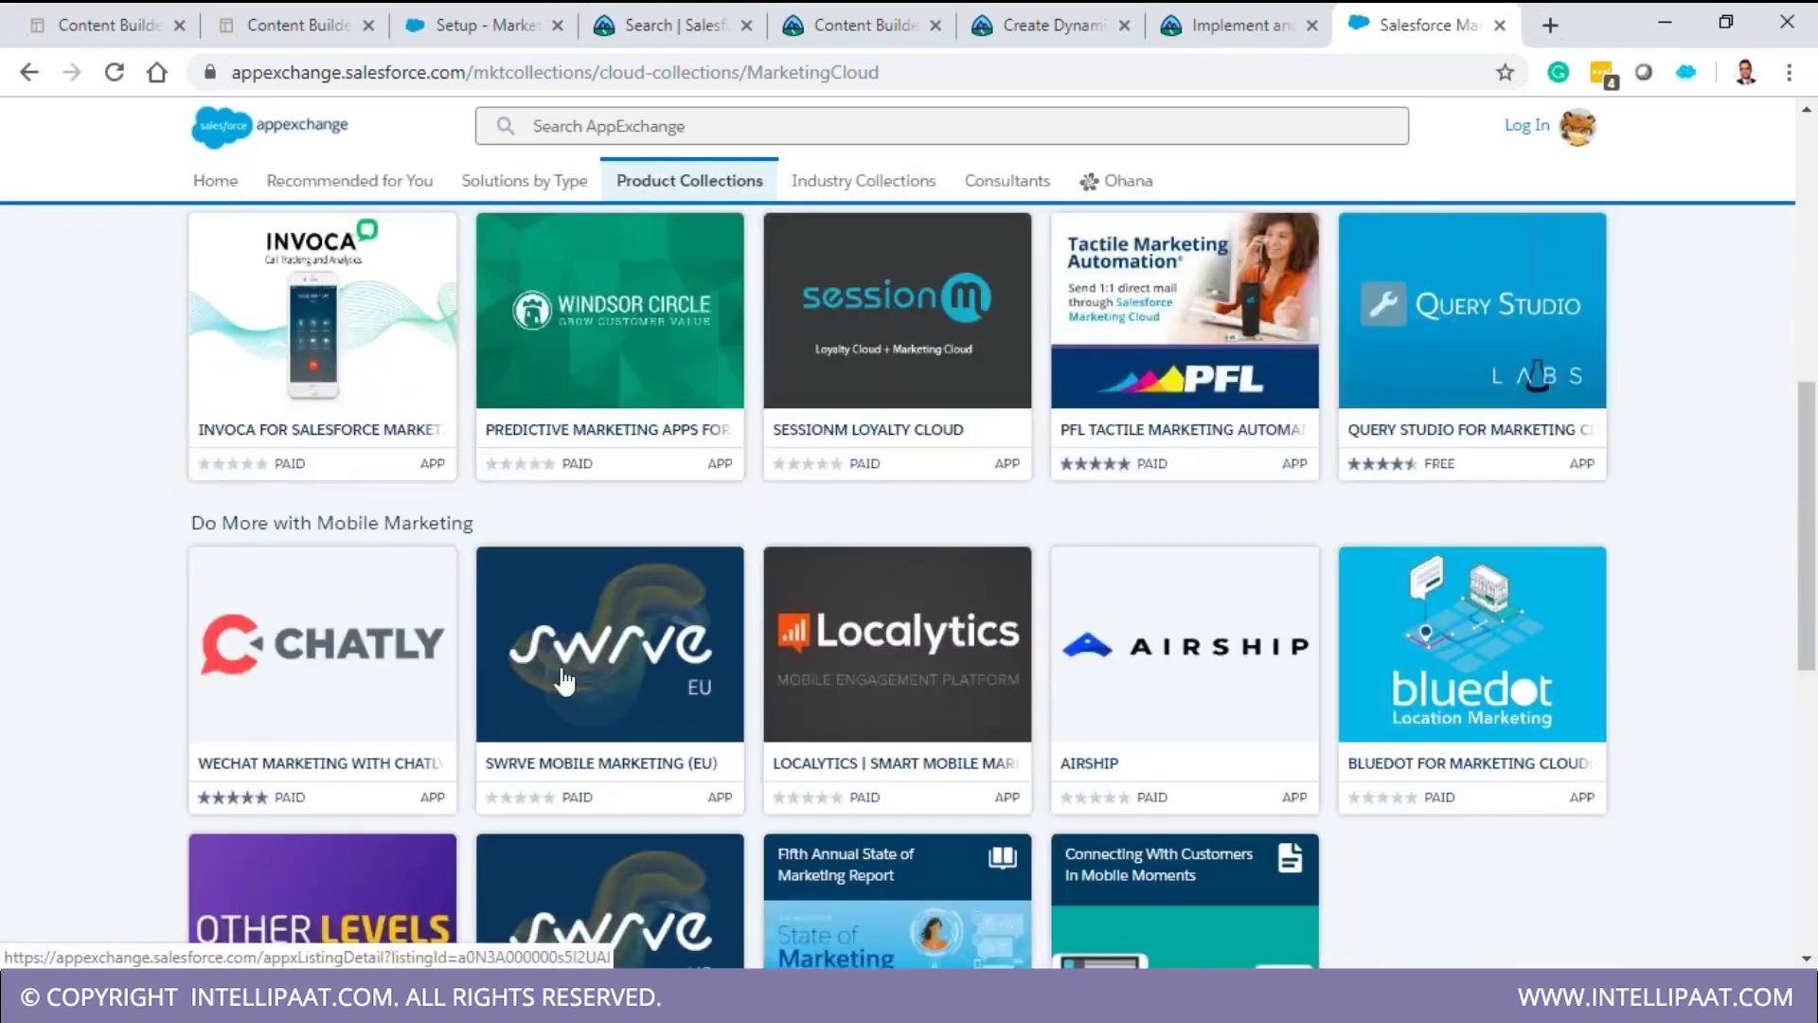
scroll(1494, 794, "down", 4)
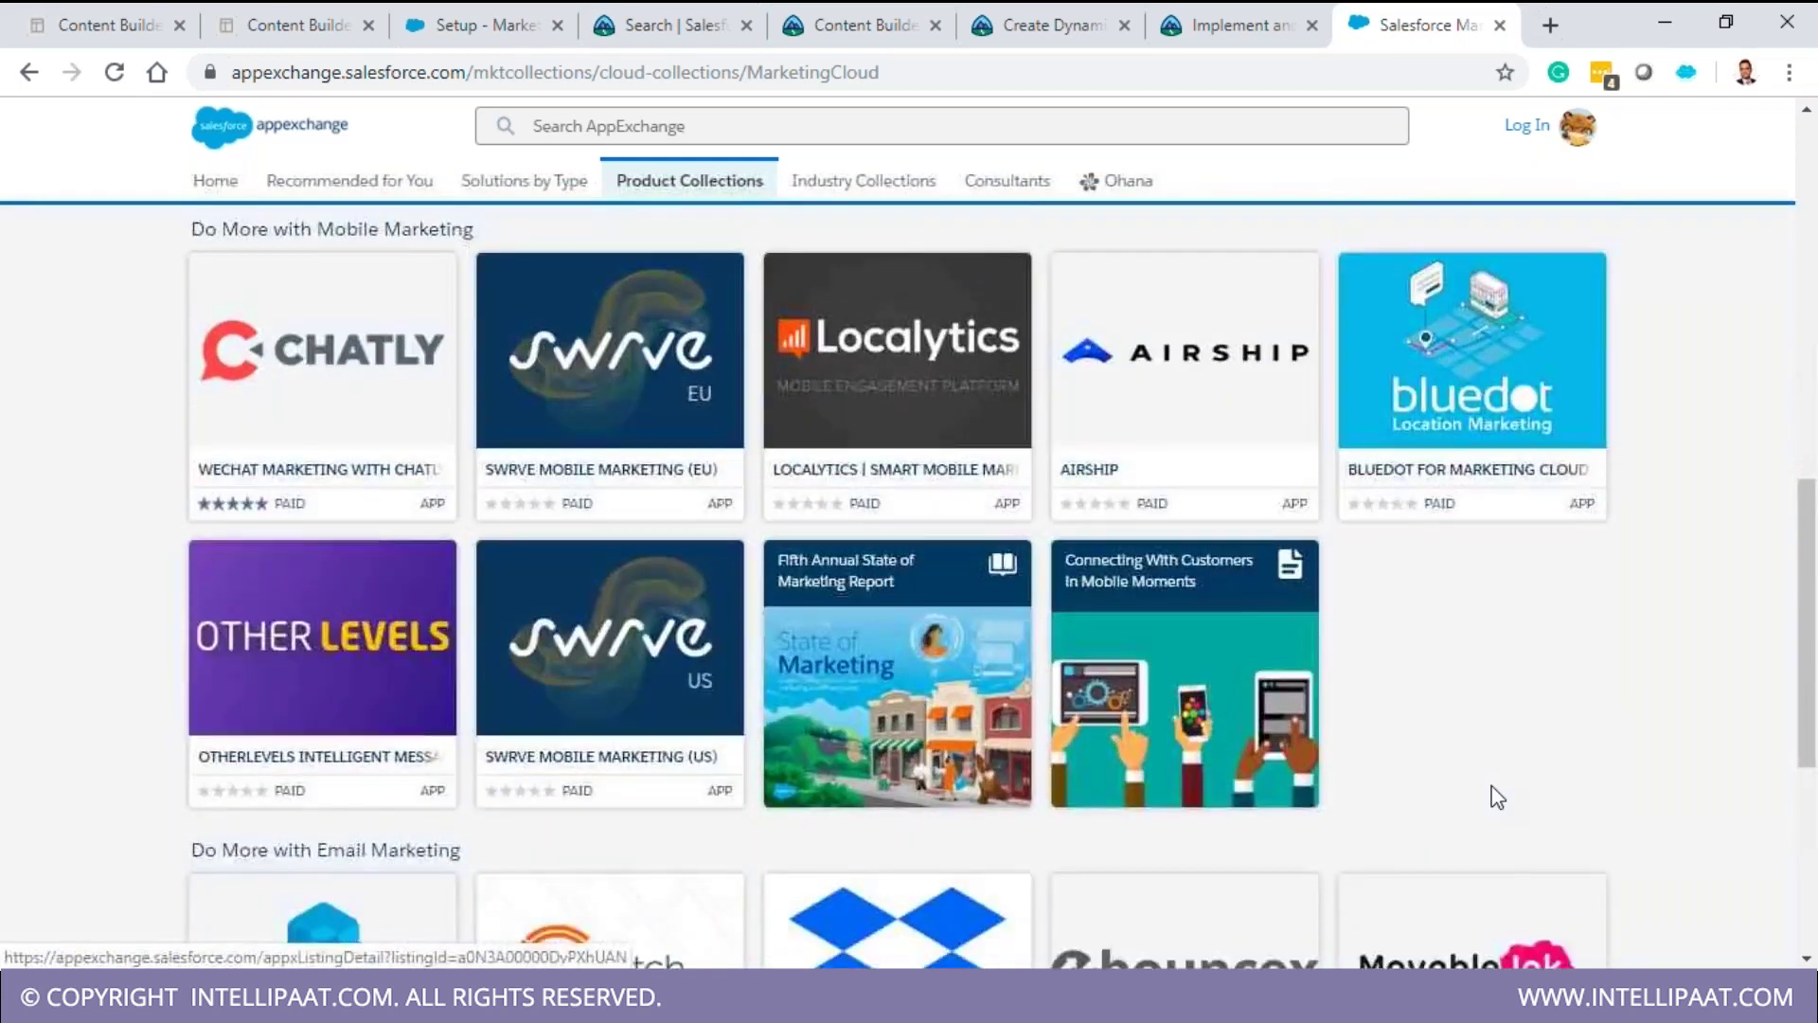
scroll(1659, 828, "down", 1)
scroll(1659, 828, "up", 8)
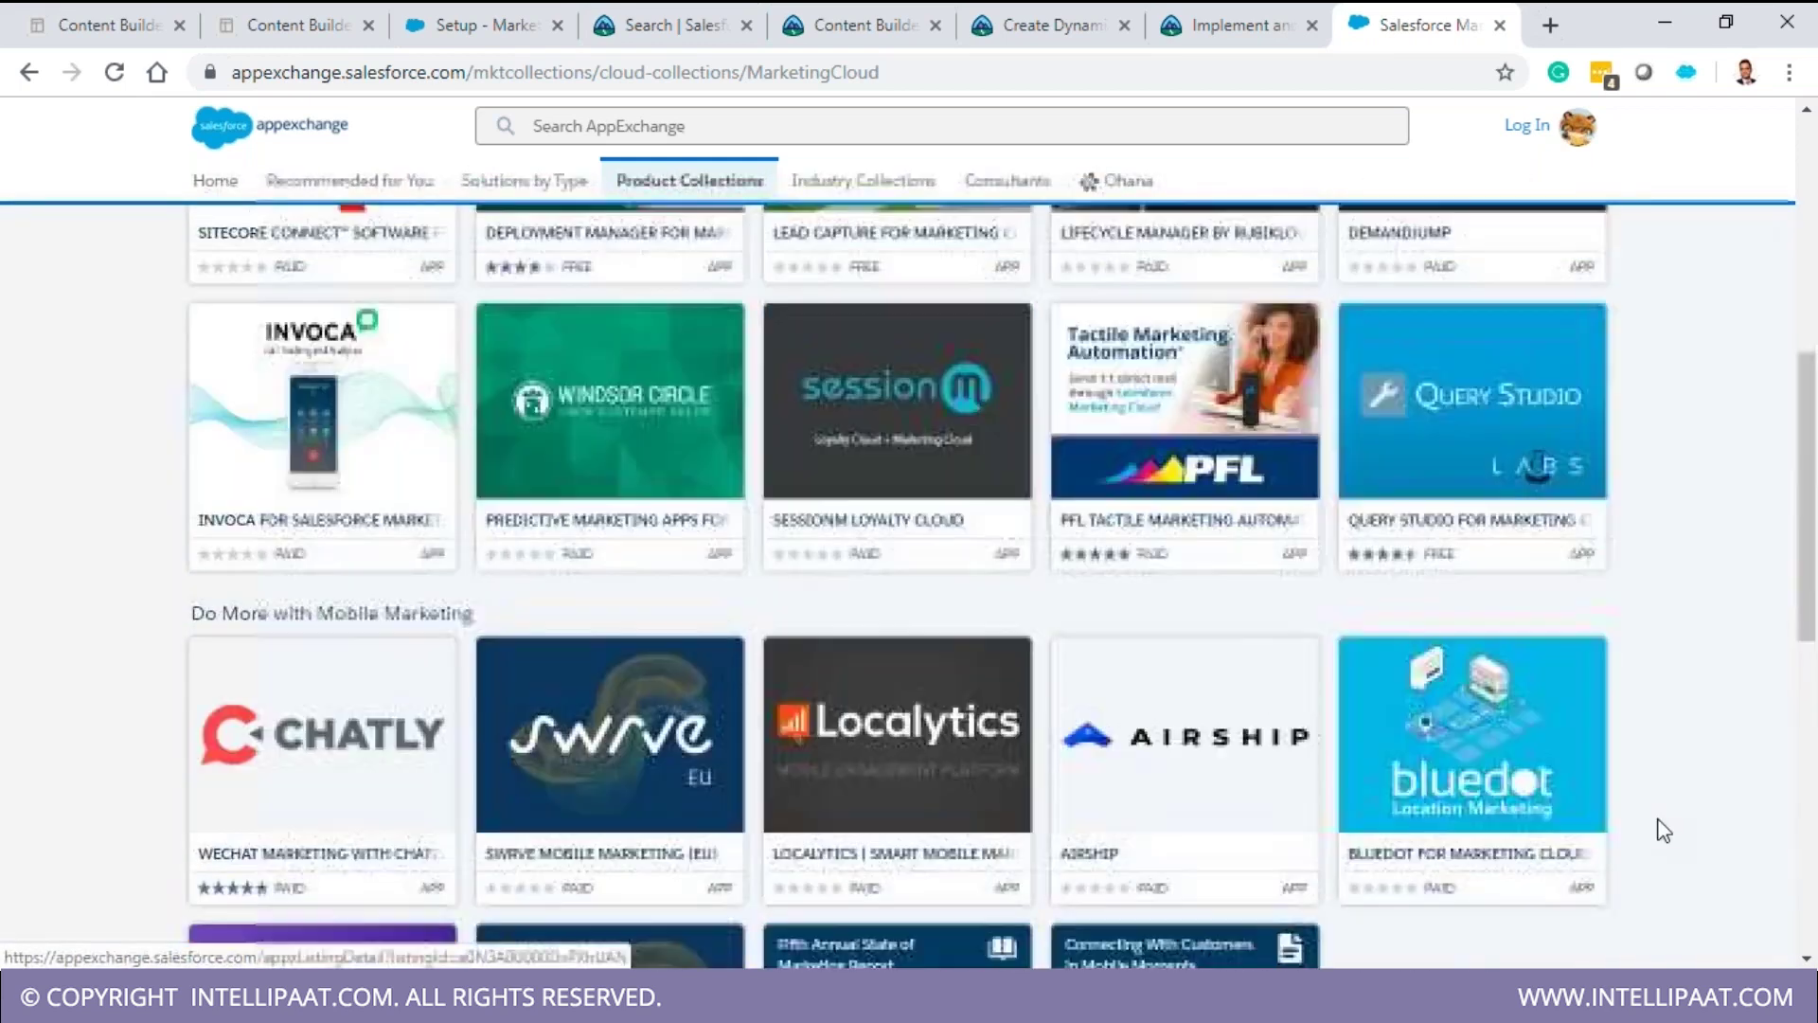
scroll(1664, 830, "up", 3)
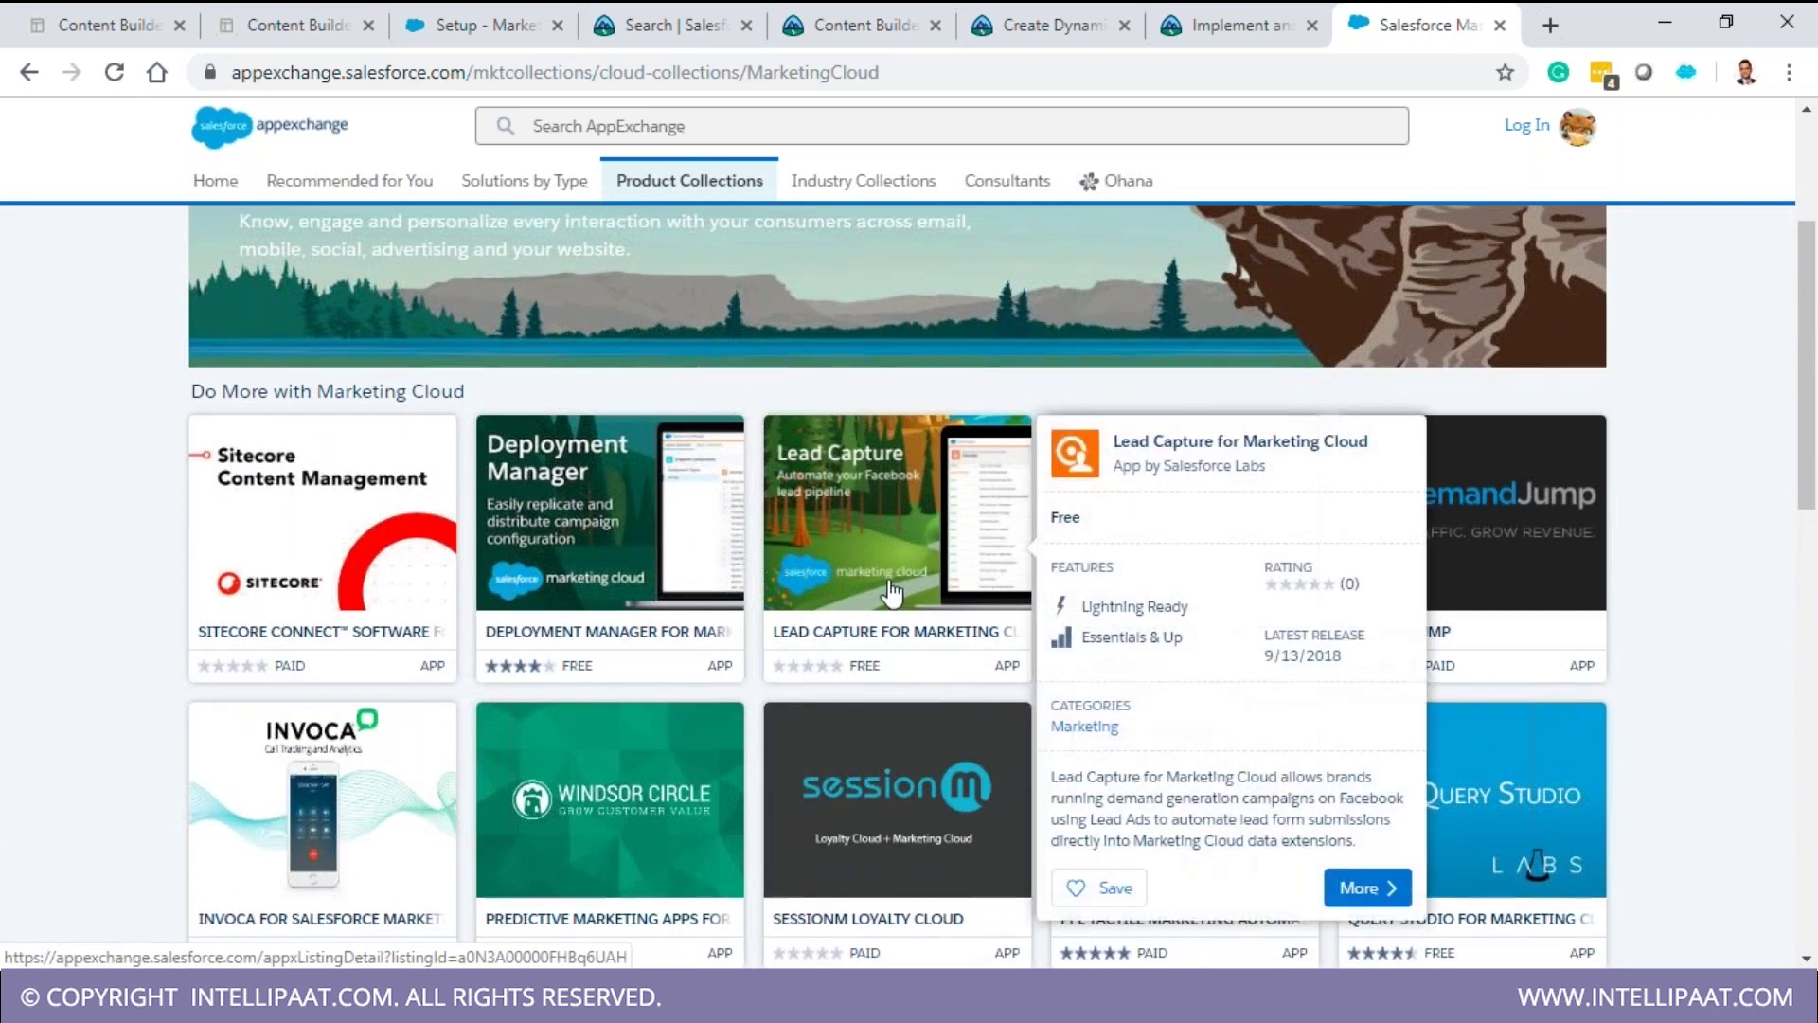
- Review the Lead Capture for Marketing Cloud listing's description and first three screenshots, and return to Content Builder
left_click(890, 587)
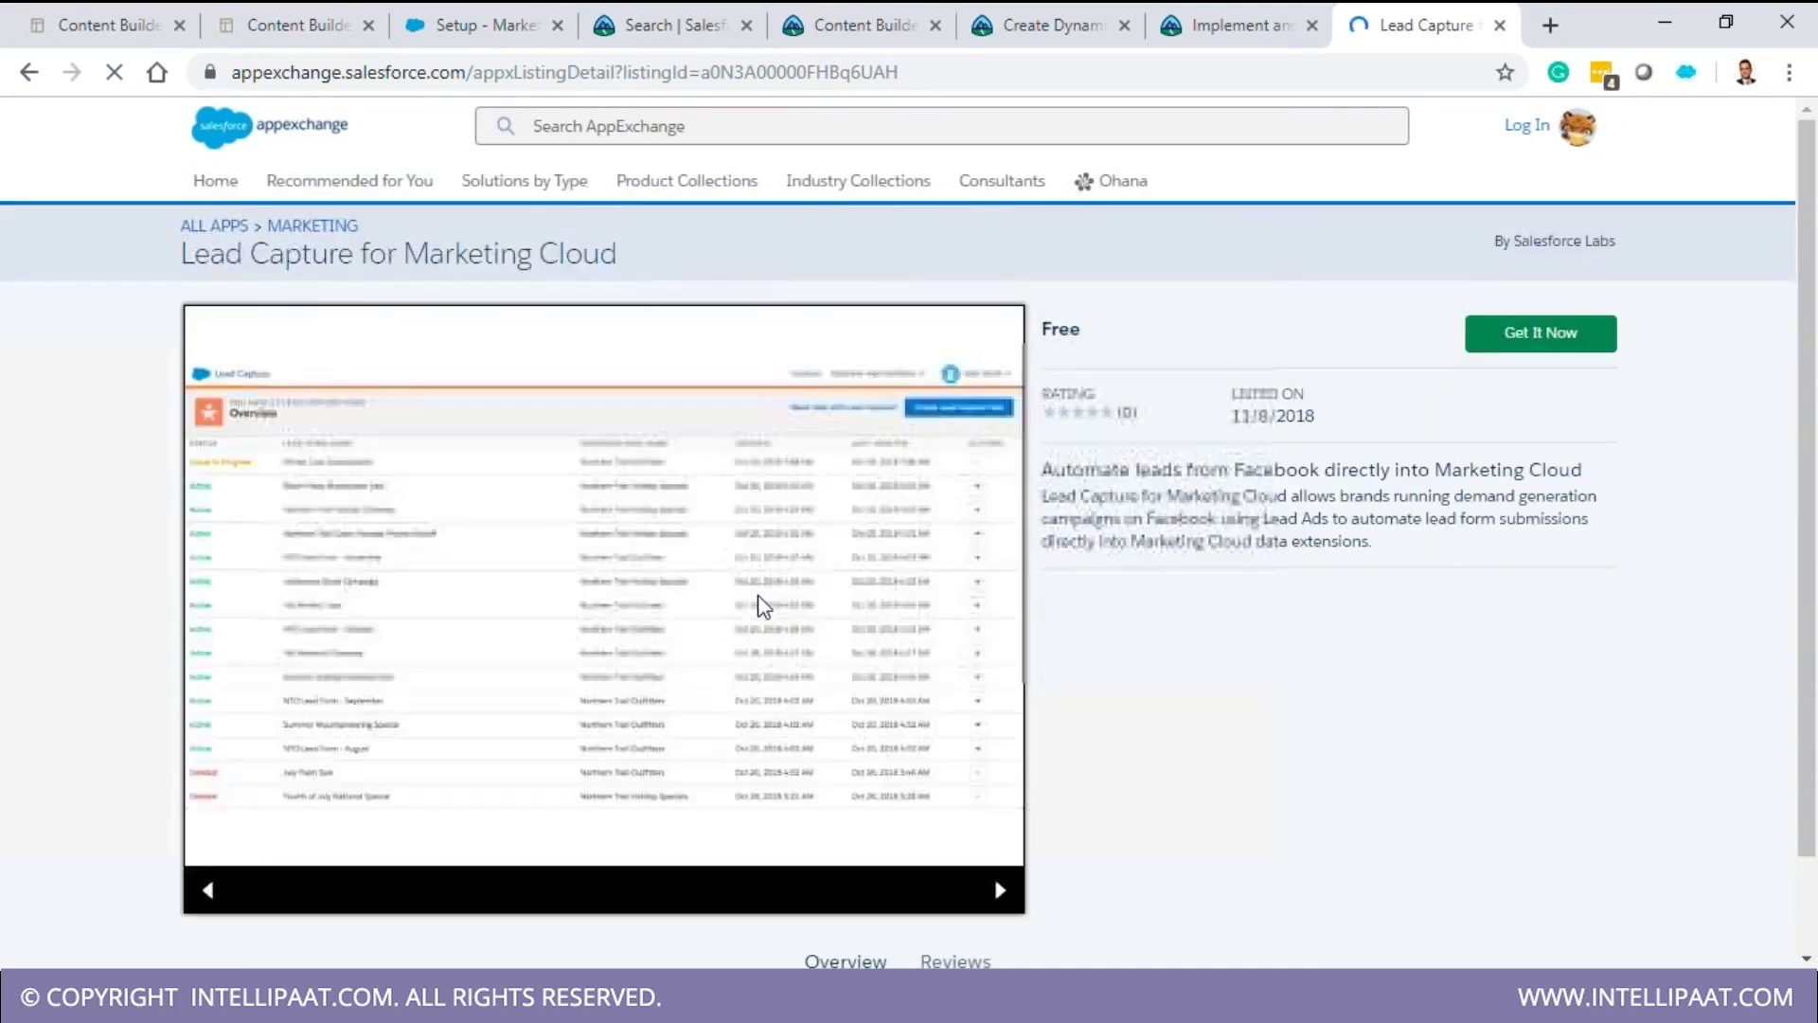
left_click_drag(1252, 469, 1553, 469)
left_click_drag(1042, 471, 1584, 474)
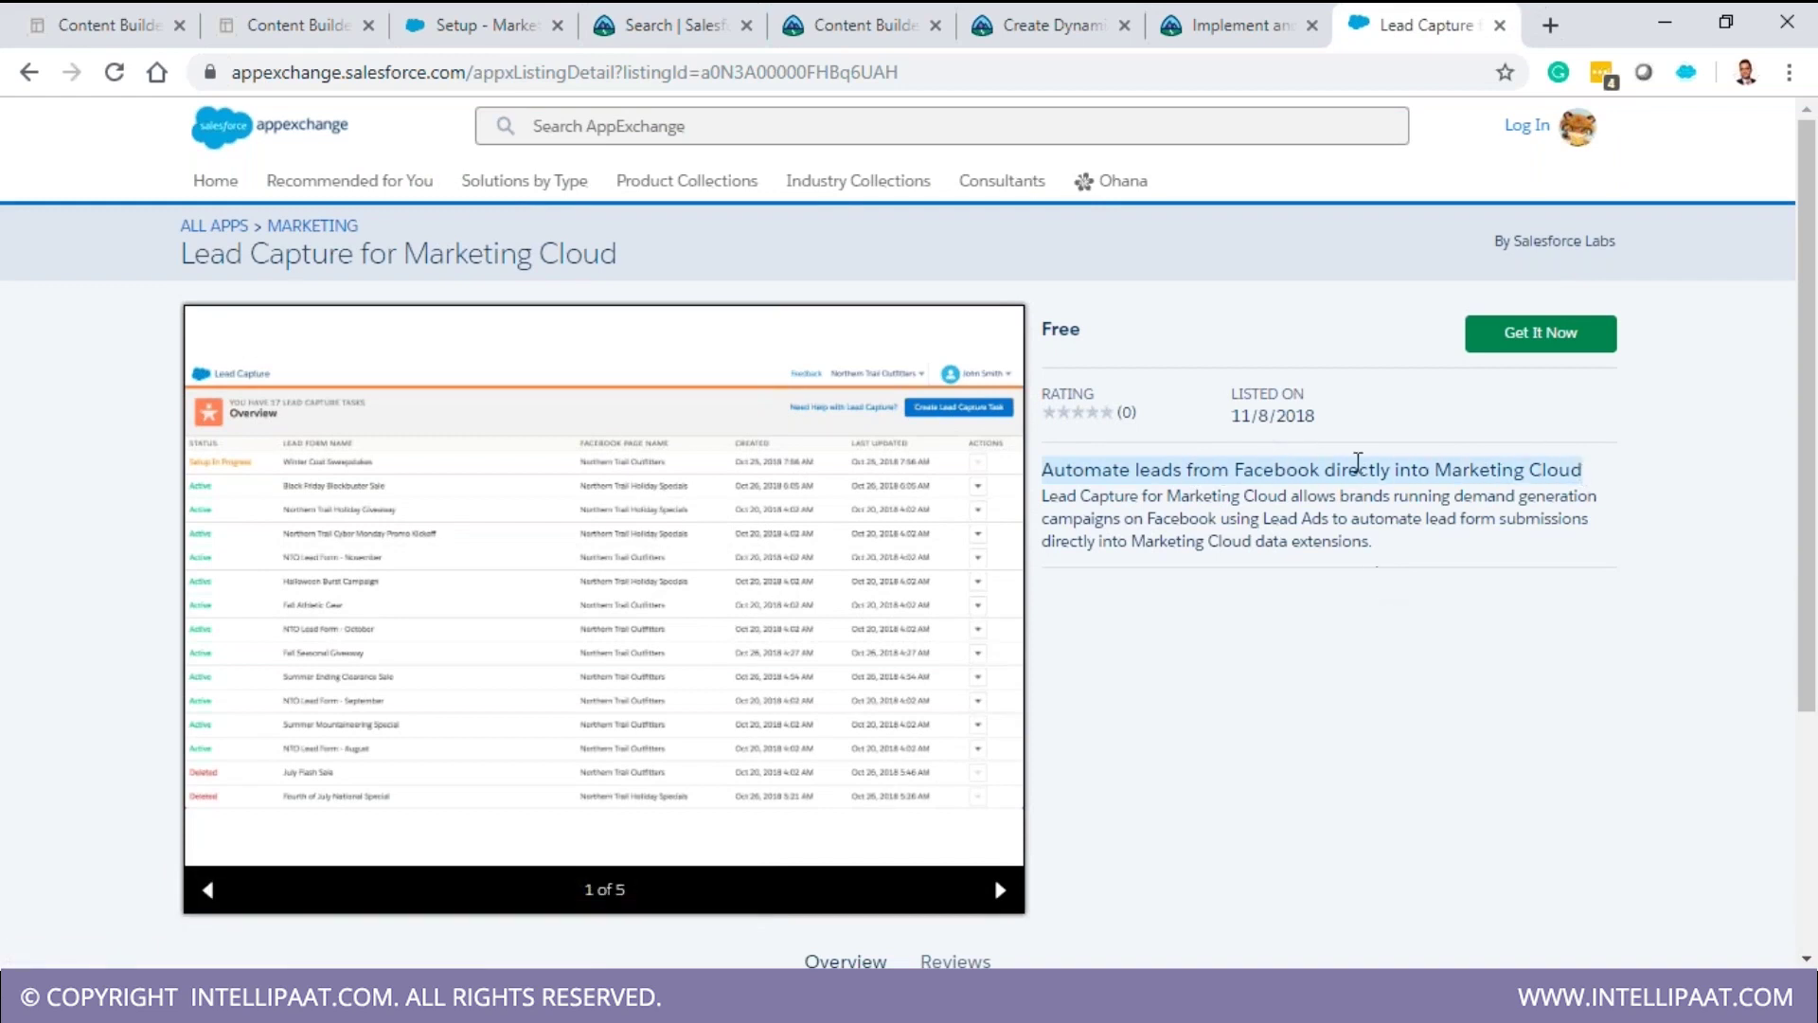
scroll(1177, 670, "down", 3)
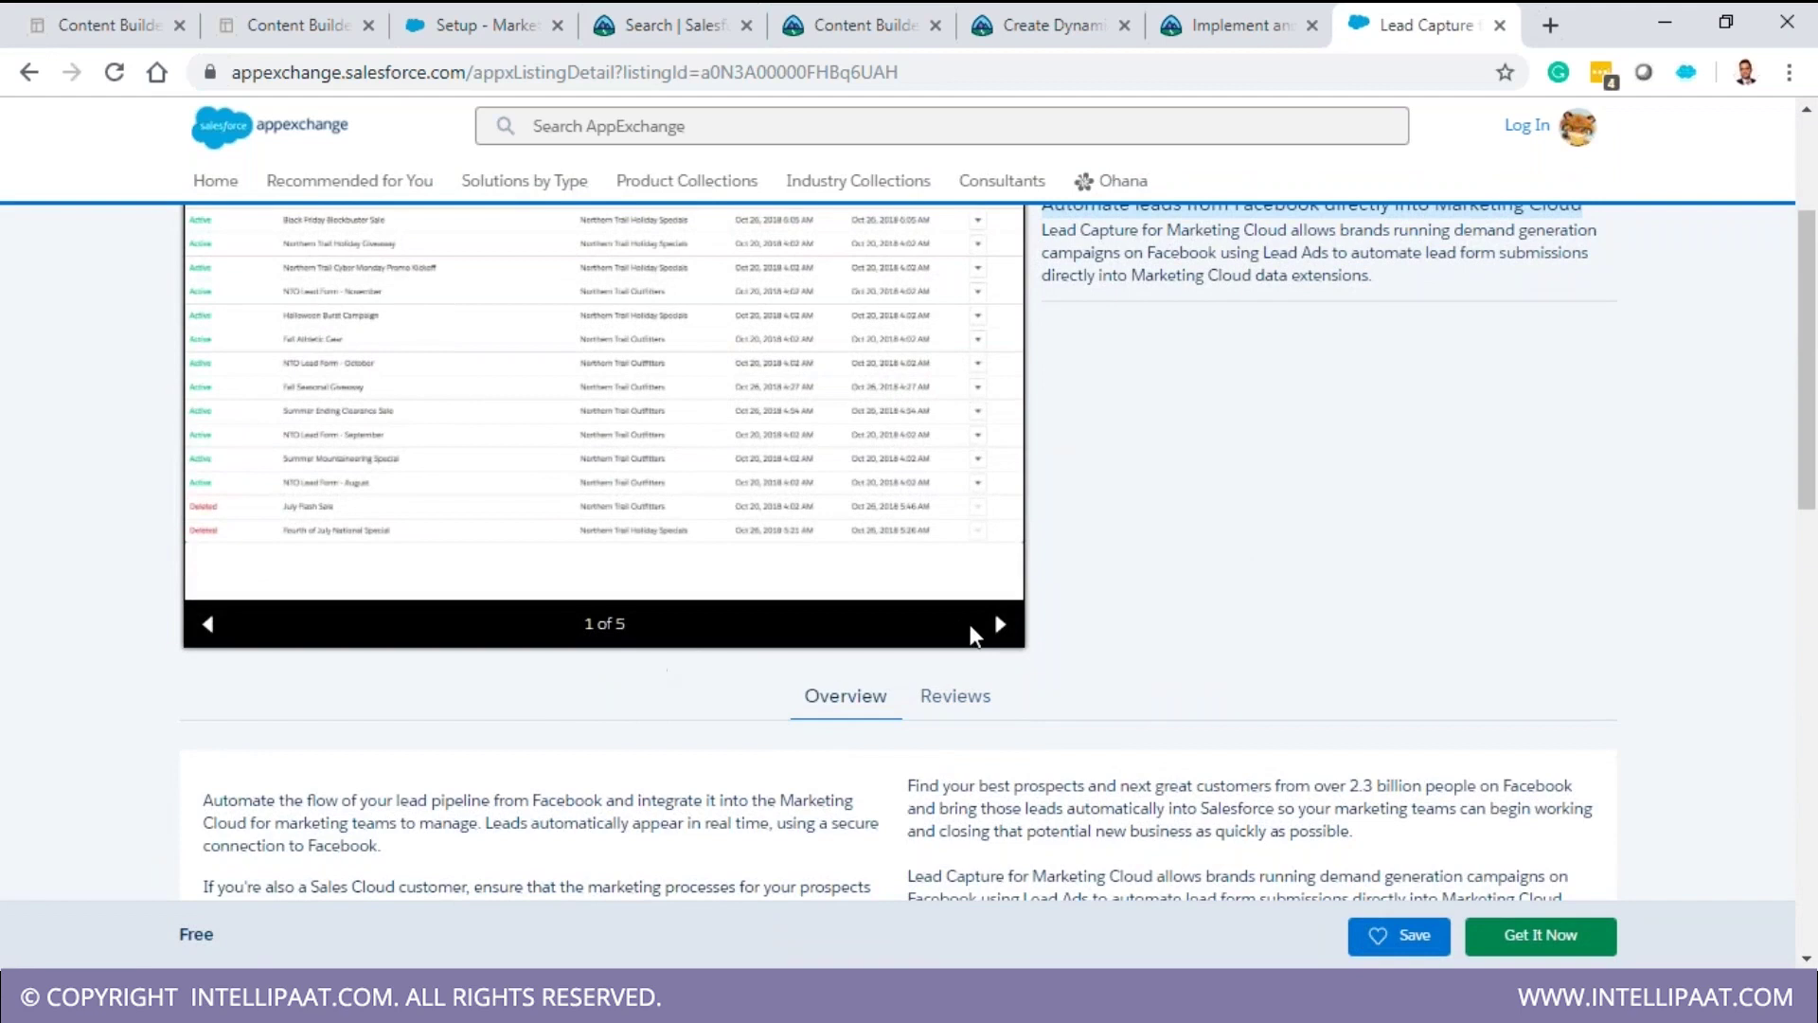
left_click(1001, 624)
scroll(942, 524, "up", 3)
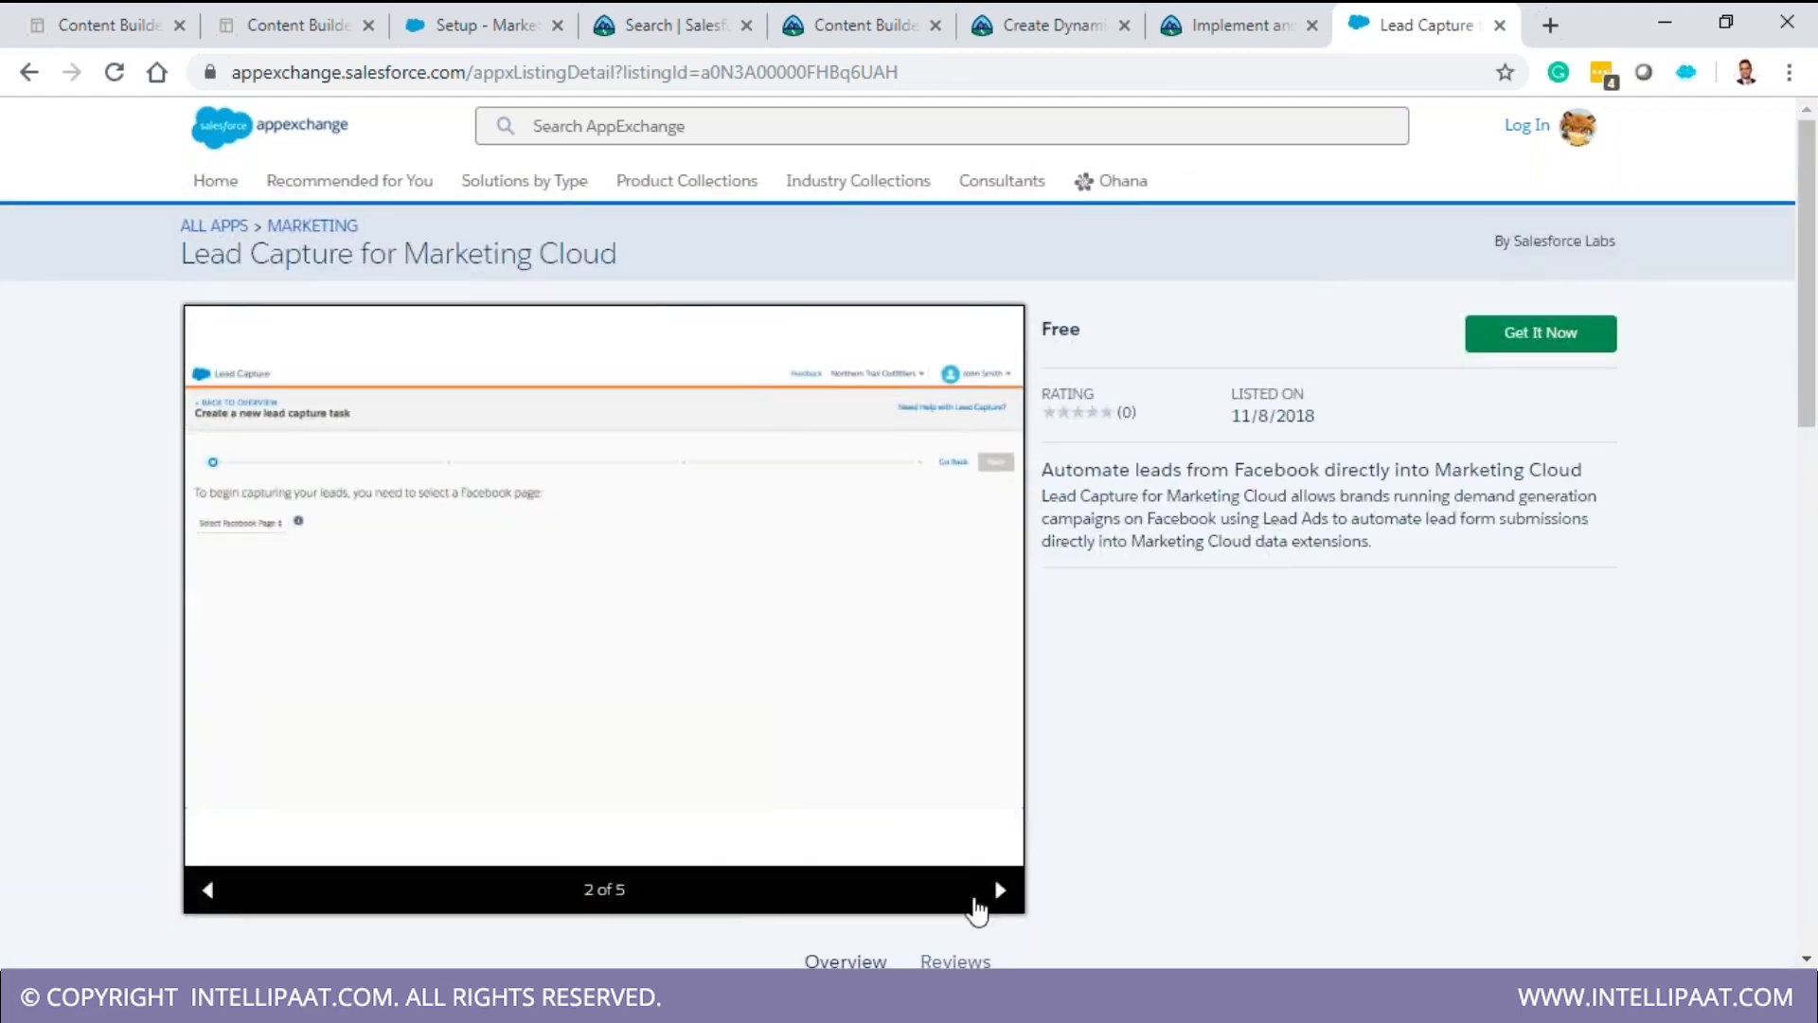
left_click(1000, 893)
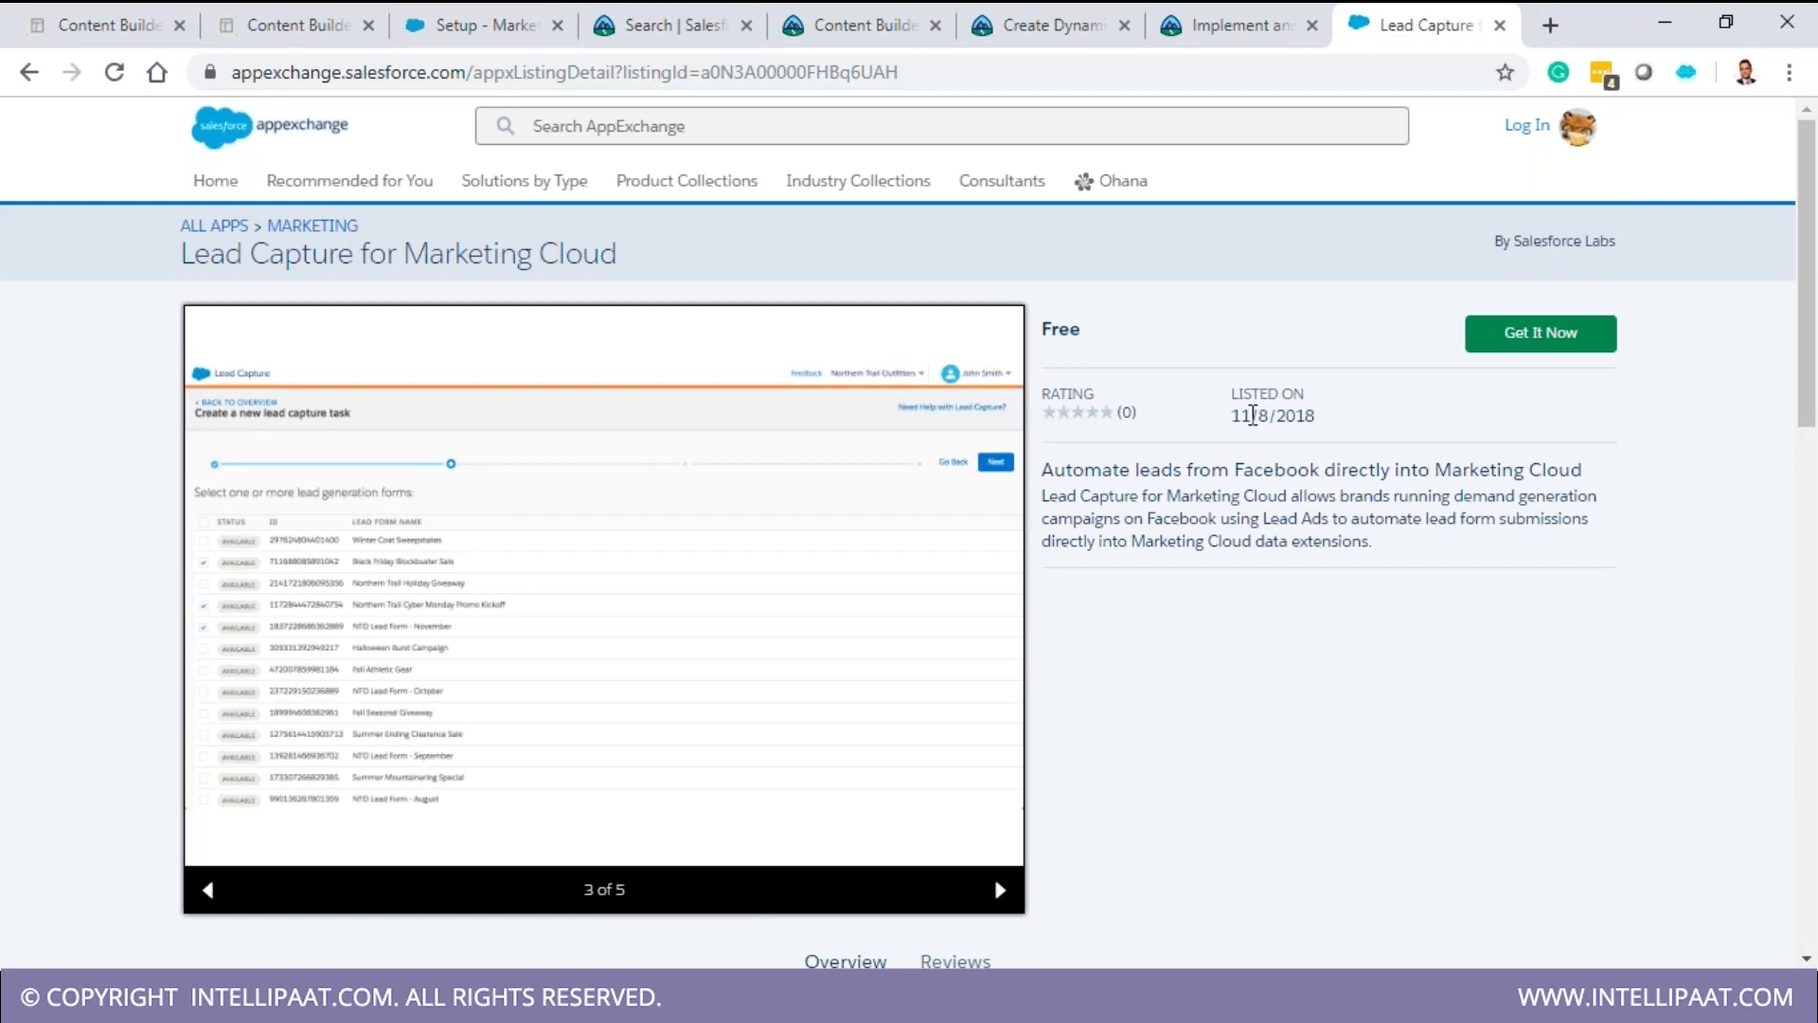
middle_click(1439, 15)
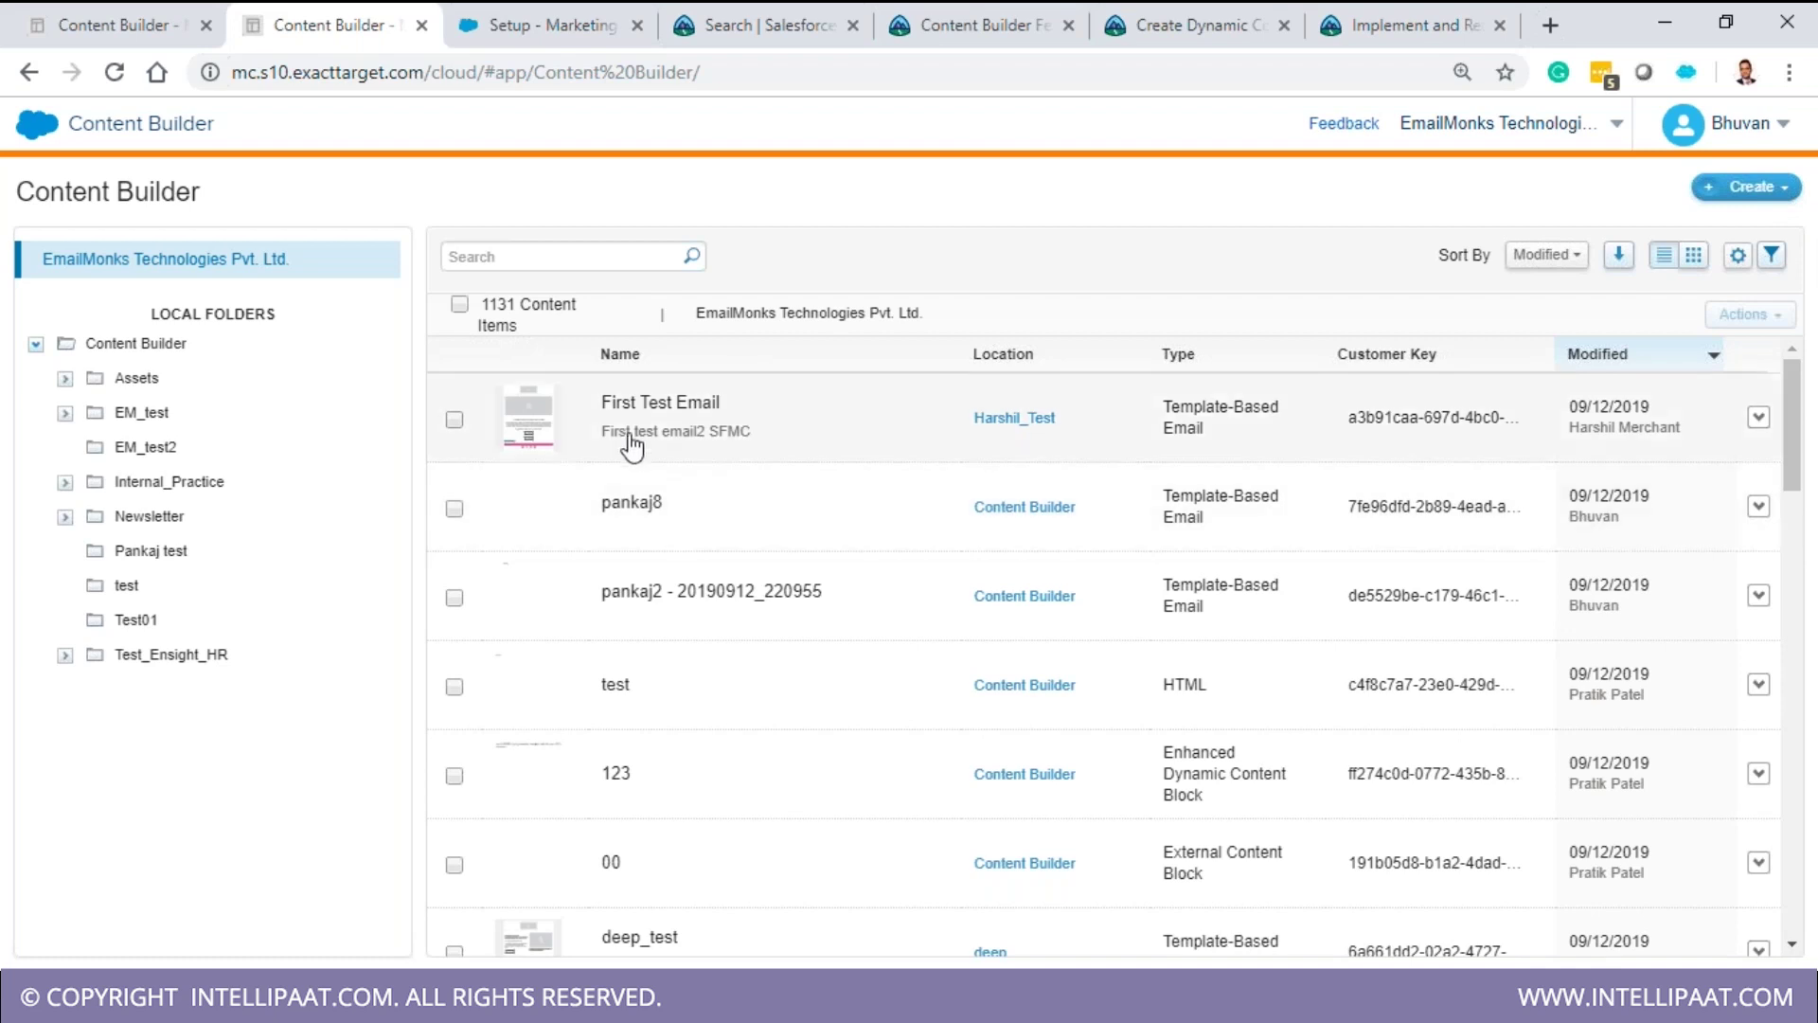
- Create an email message from the first saved template, name it with the person's first name followed by 9, and continue to its content
left_click(1747, 187)
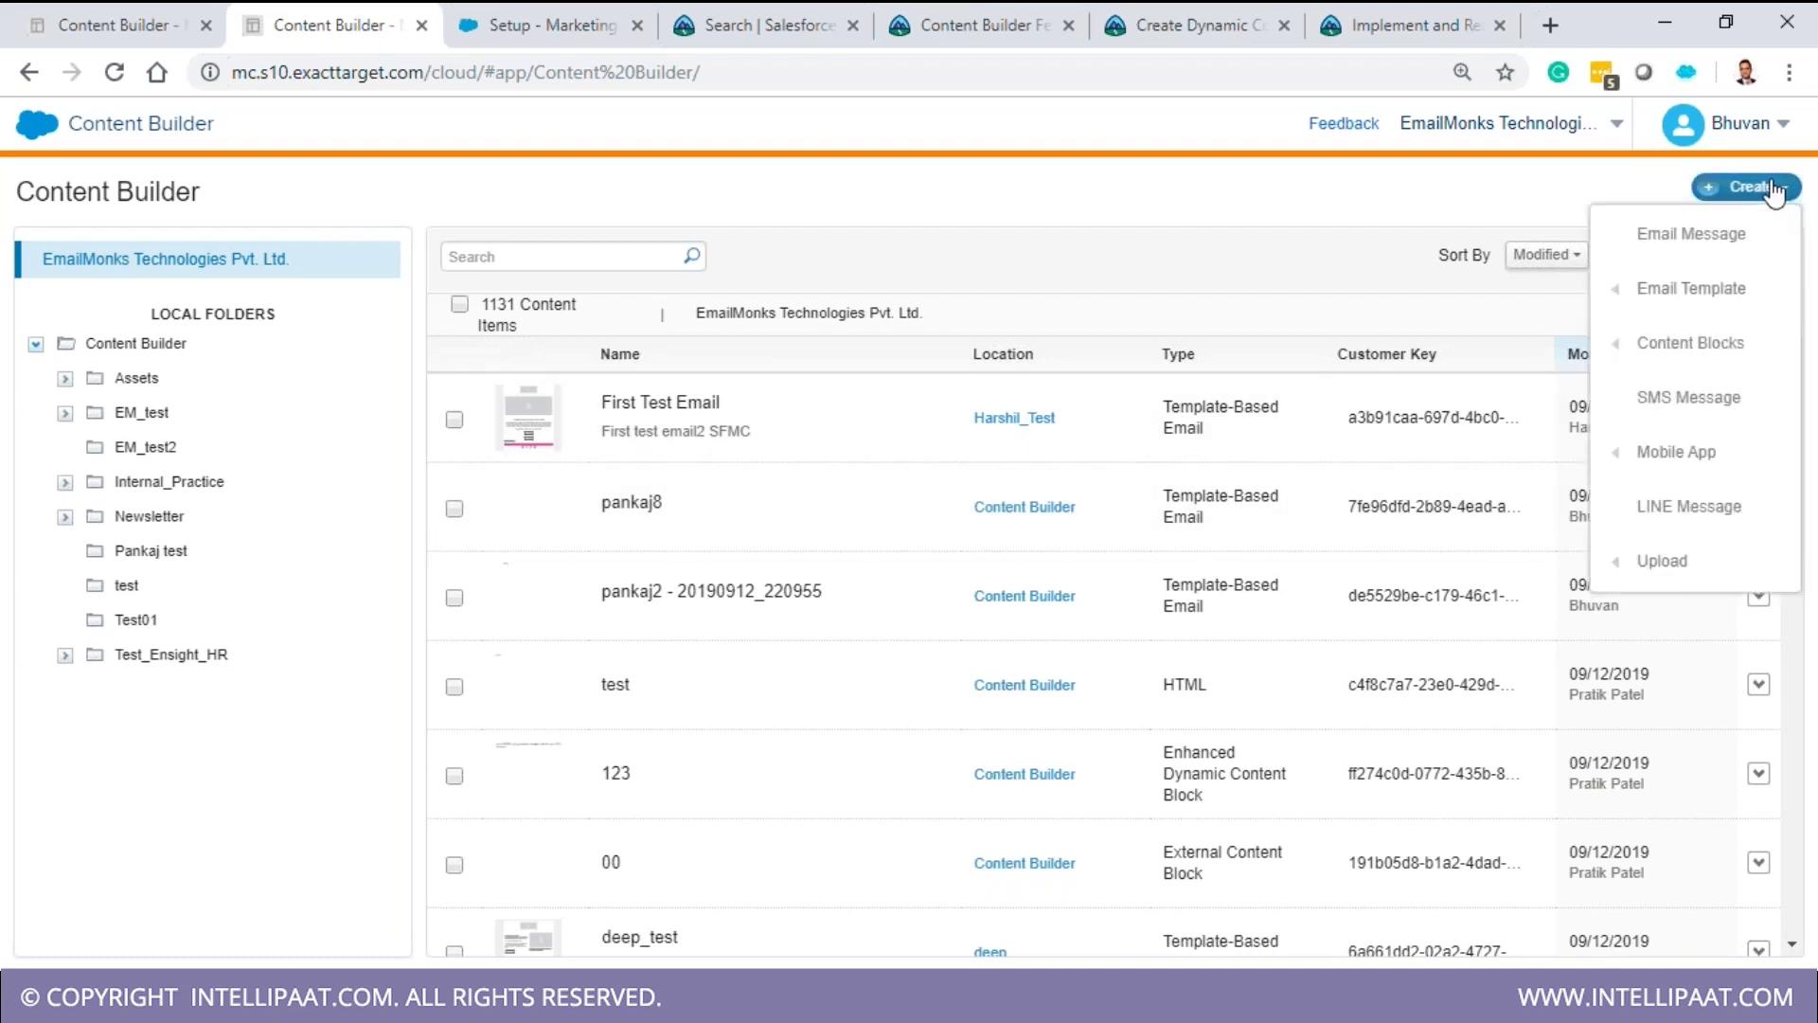
left_click(1704, 237)
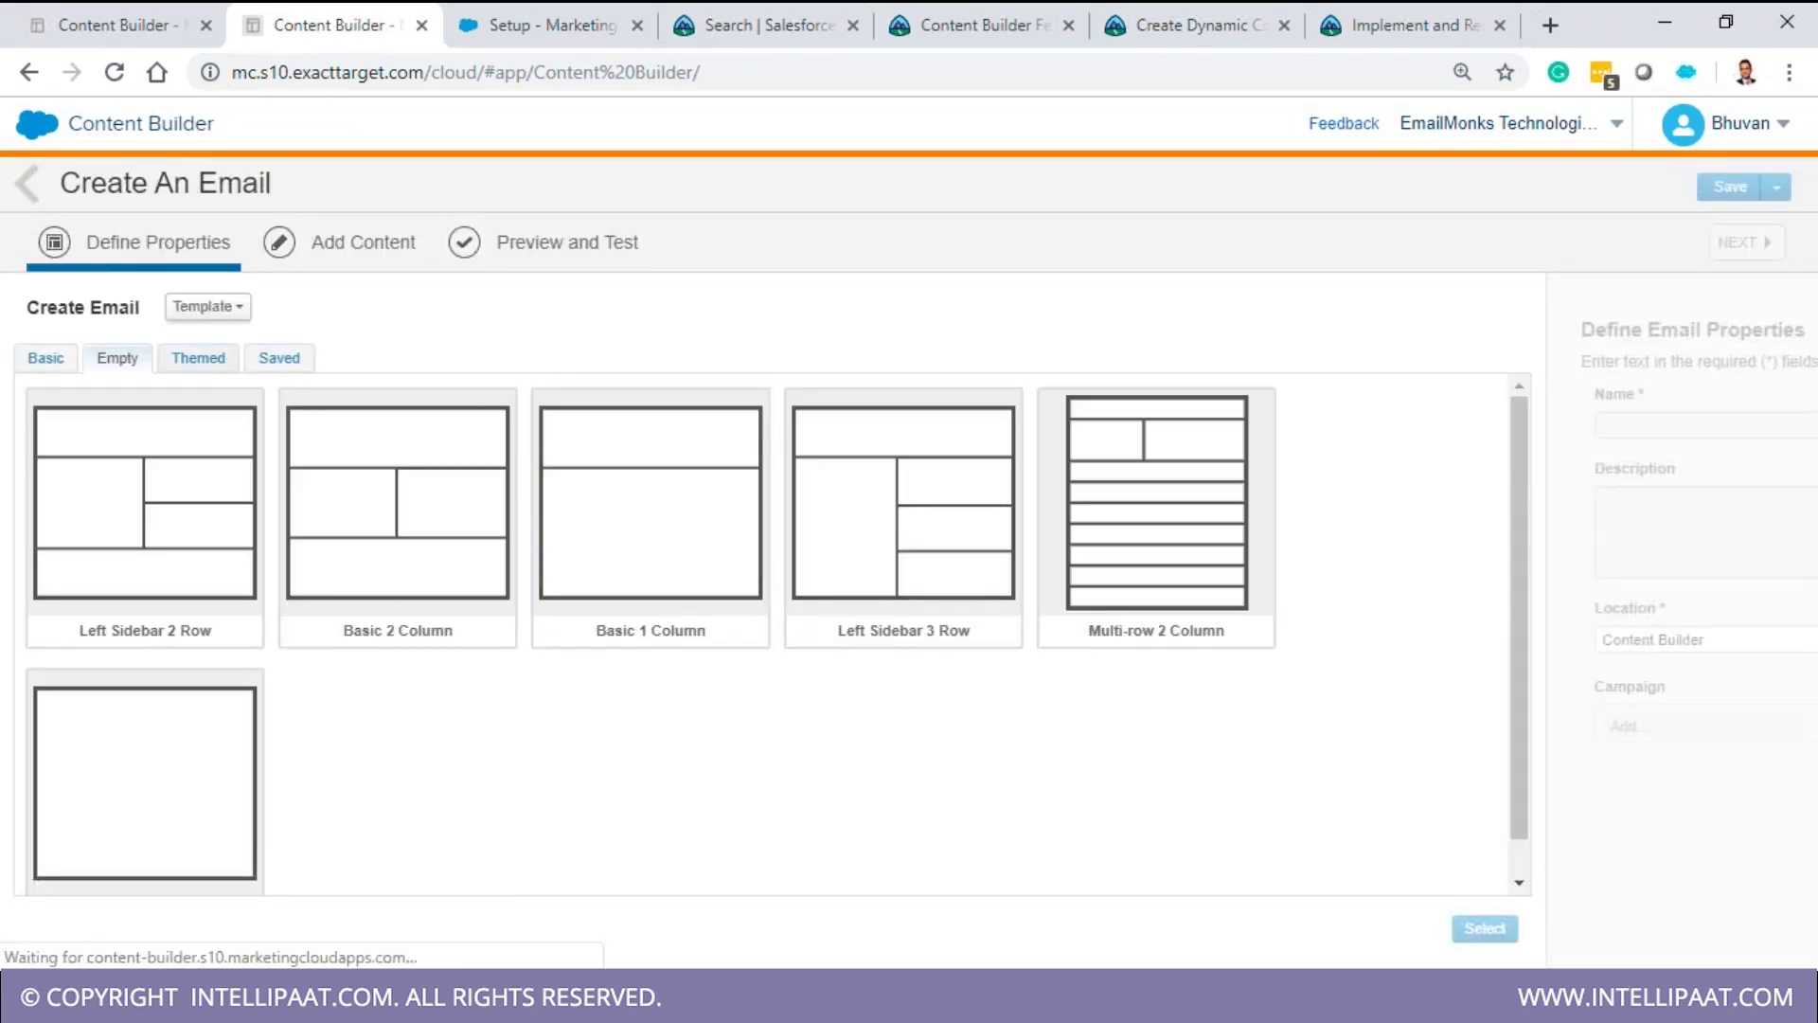
left_click(279, 358)
left_click(235, 621)
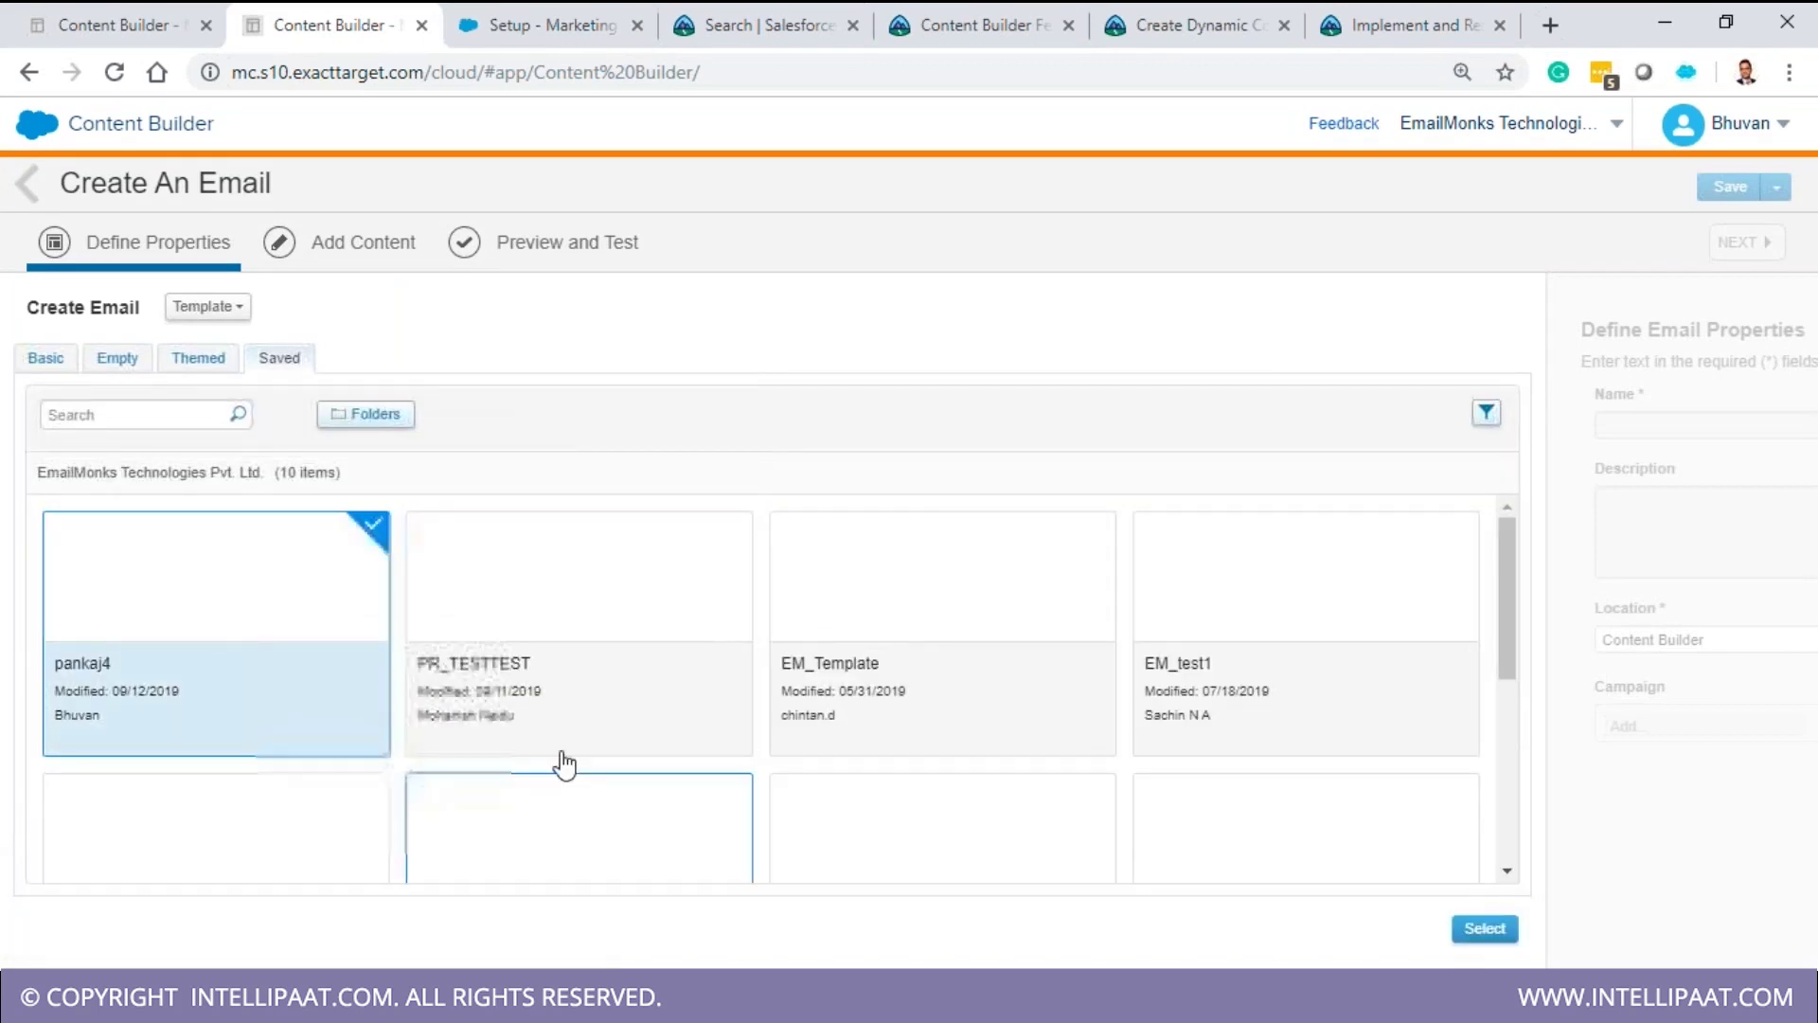
left_click(1485, 929)
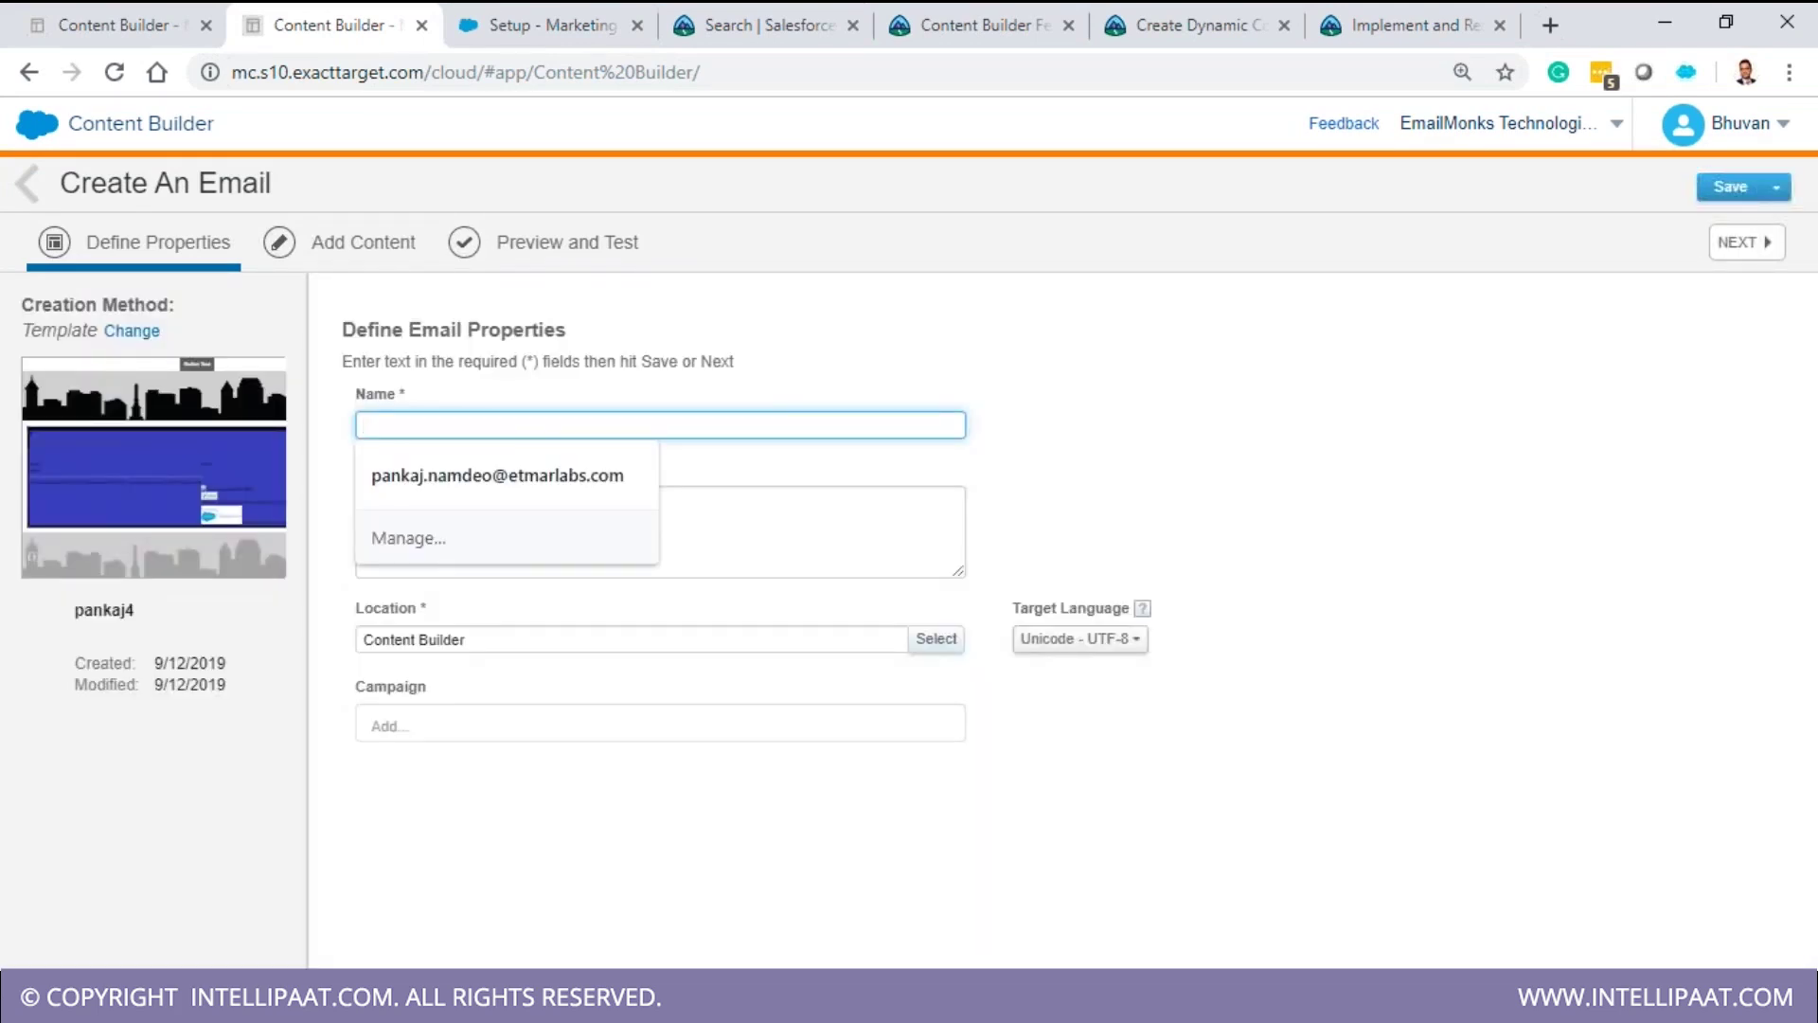
type("pankaj9")
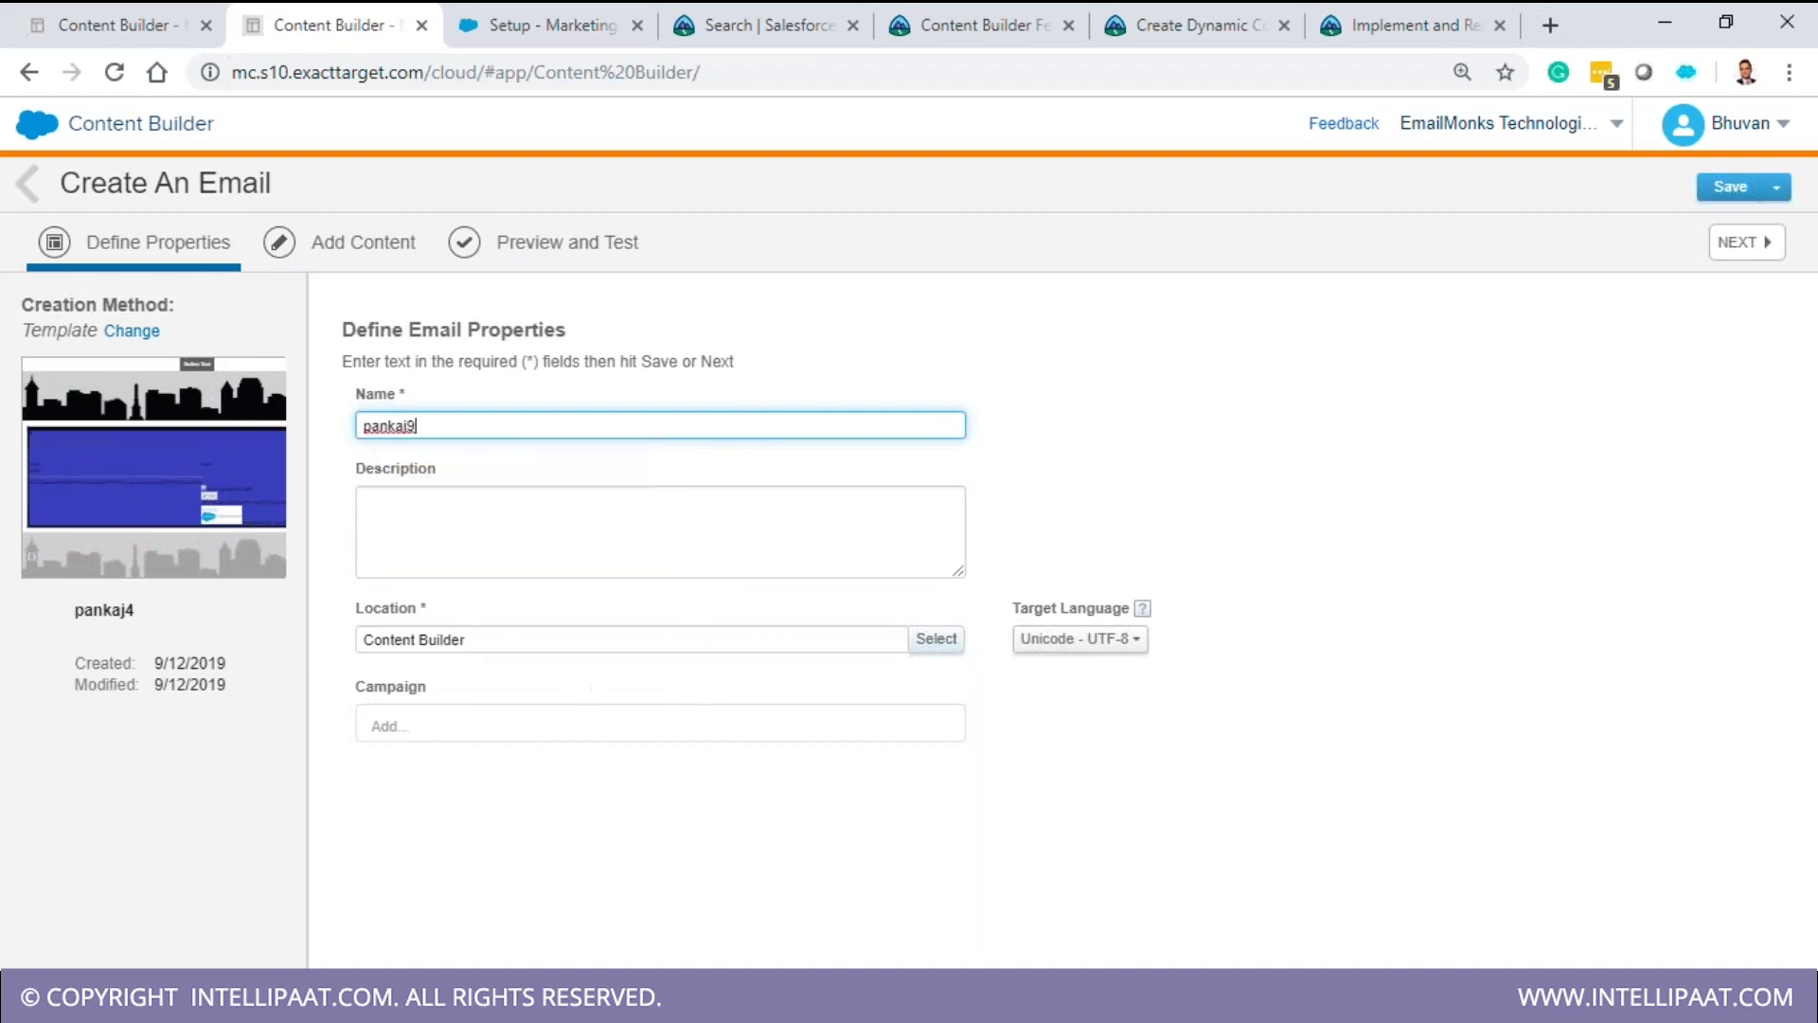
key("Return")
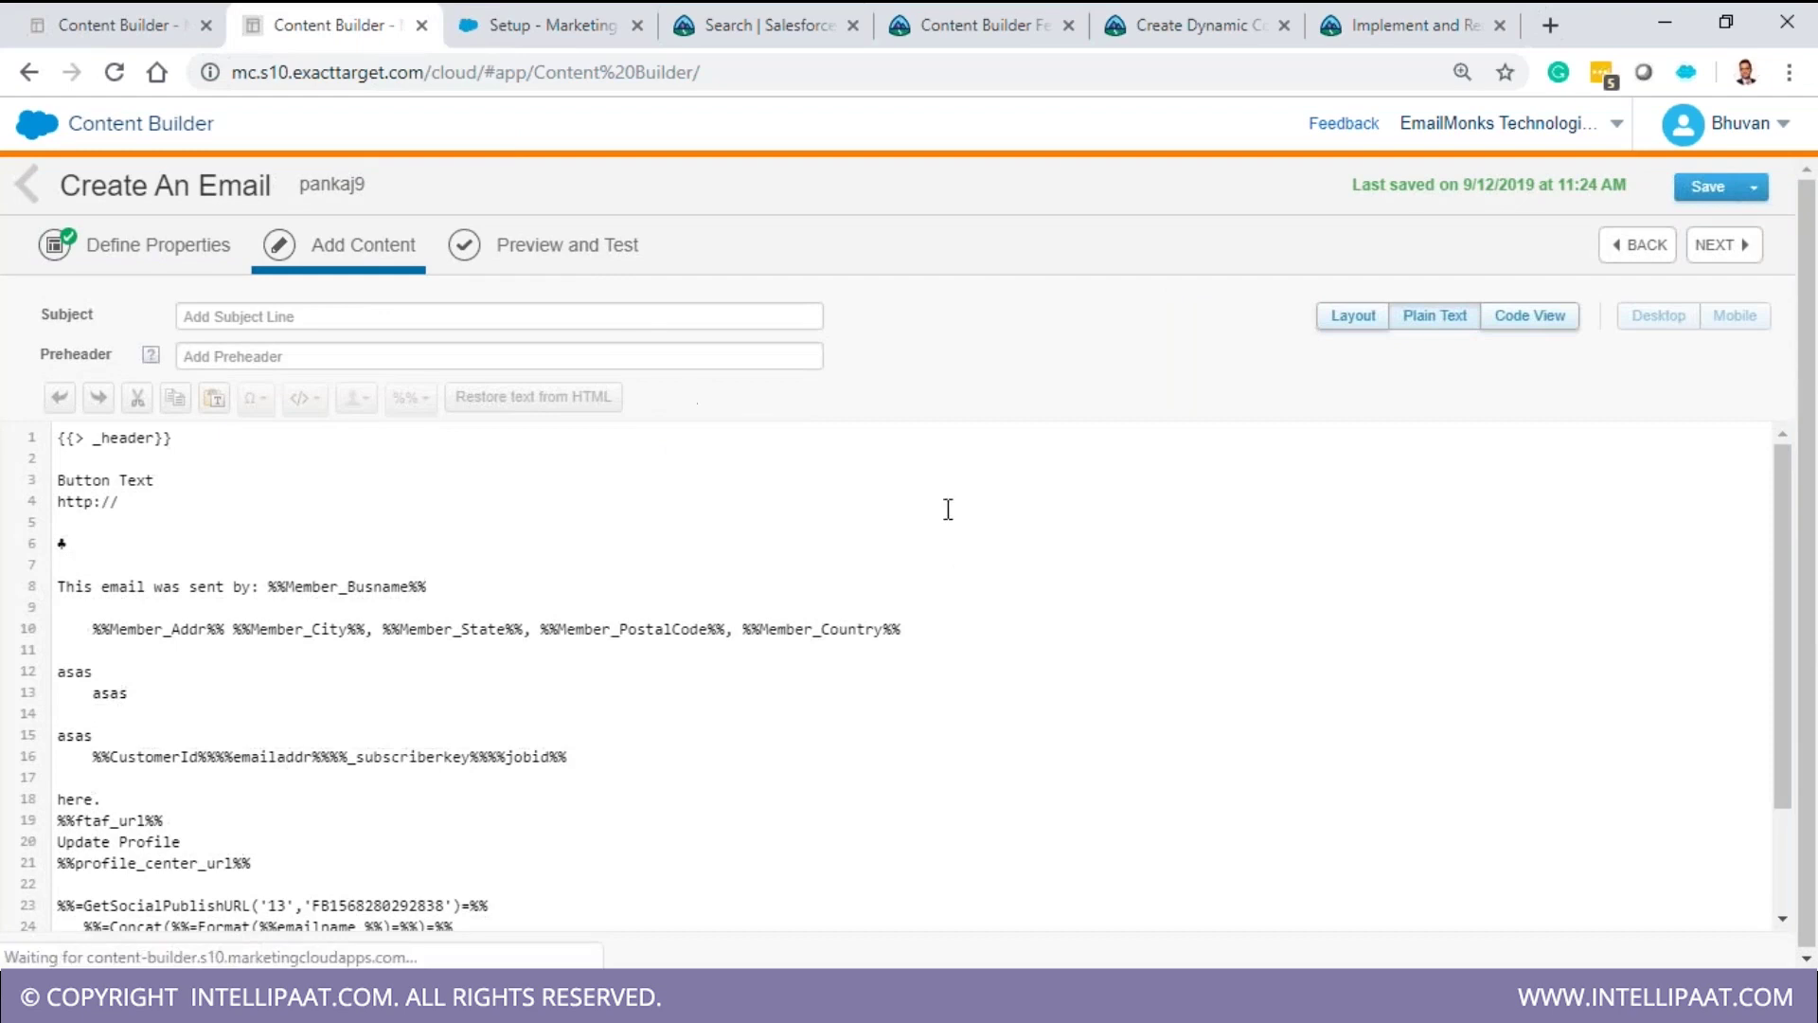
- Preview the new email's layout, comparing its desktop and mobile renderings
left_click(555, 245)
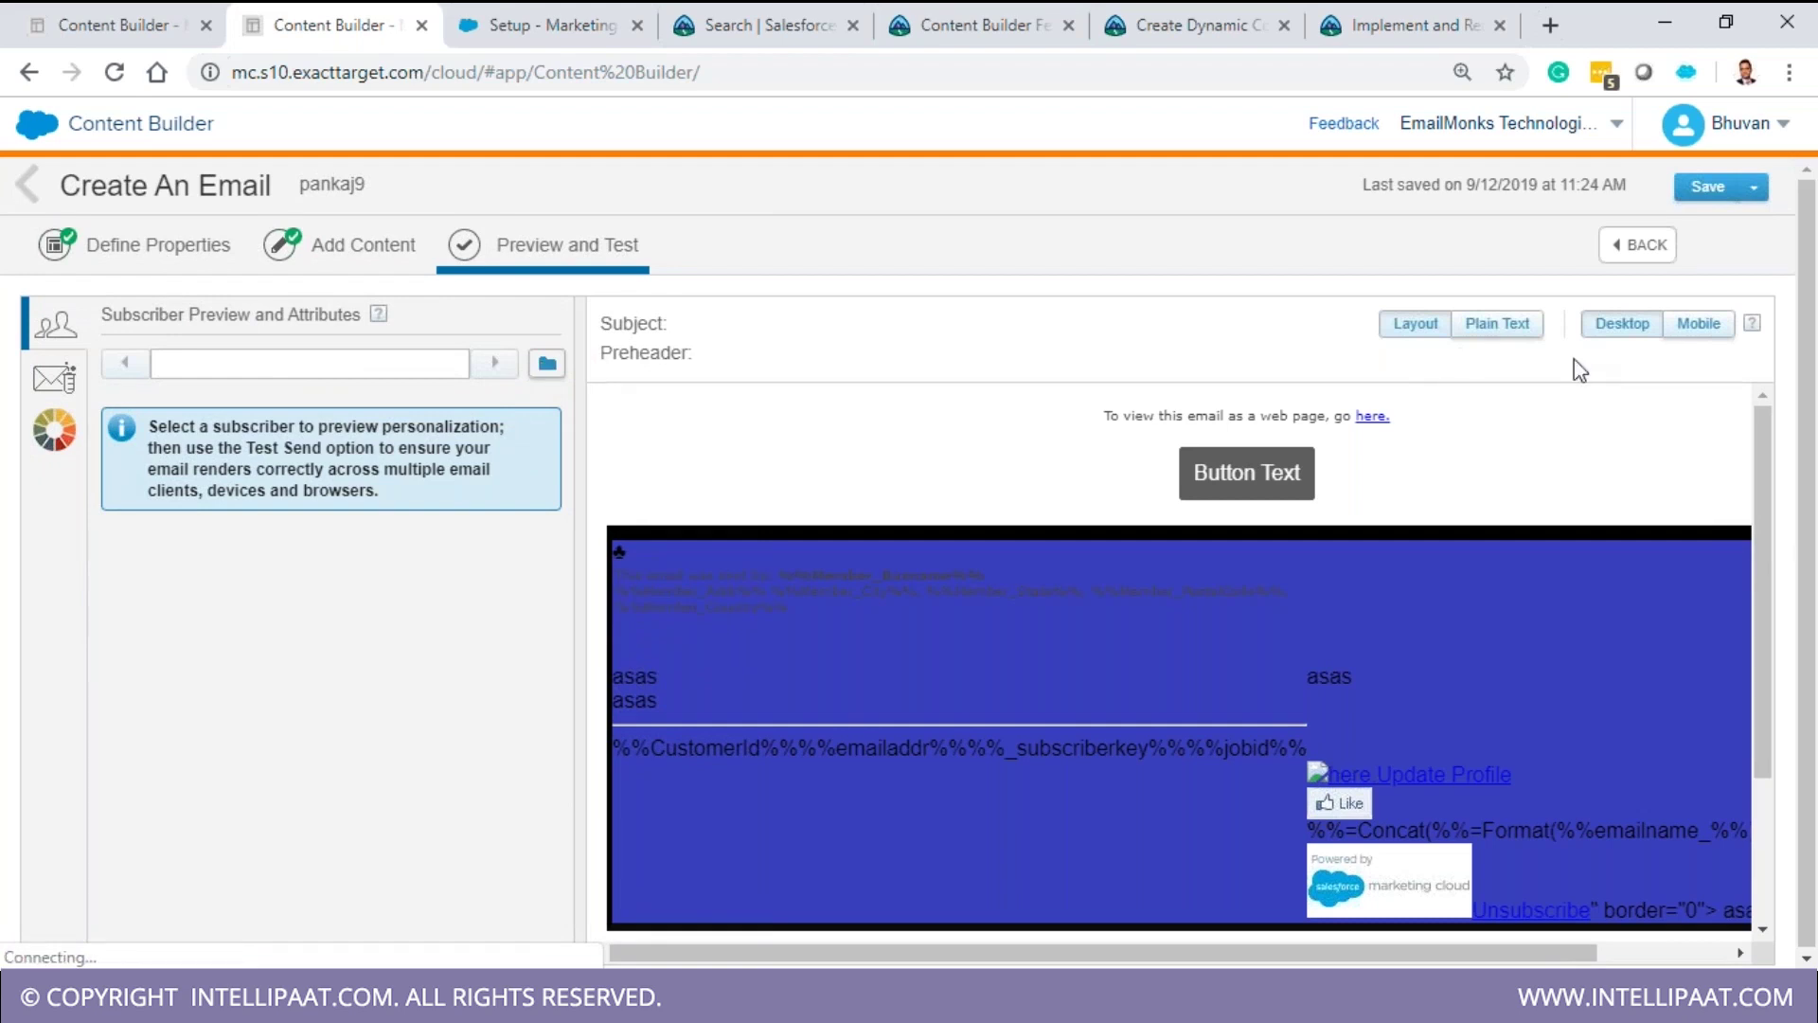
left_click(1699, 333)
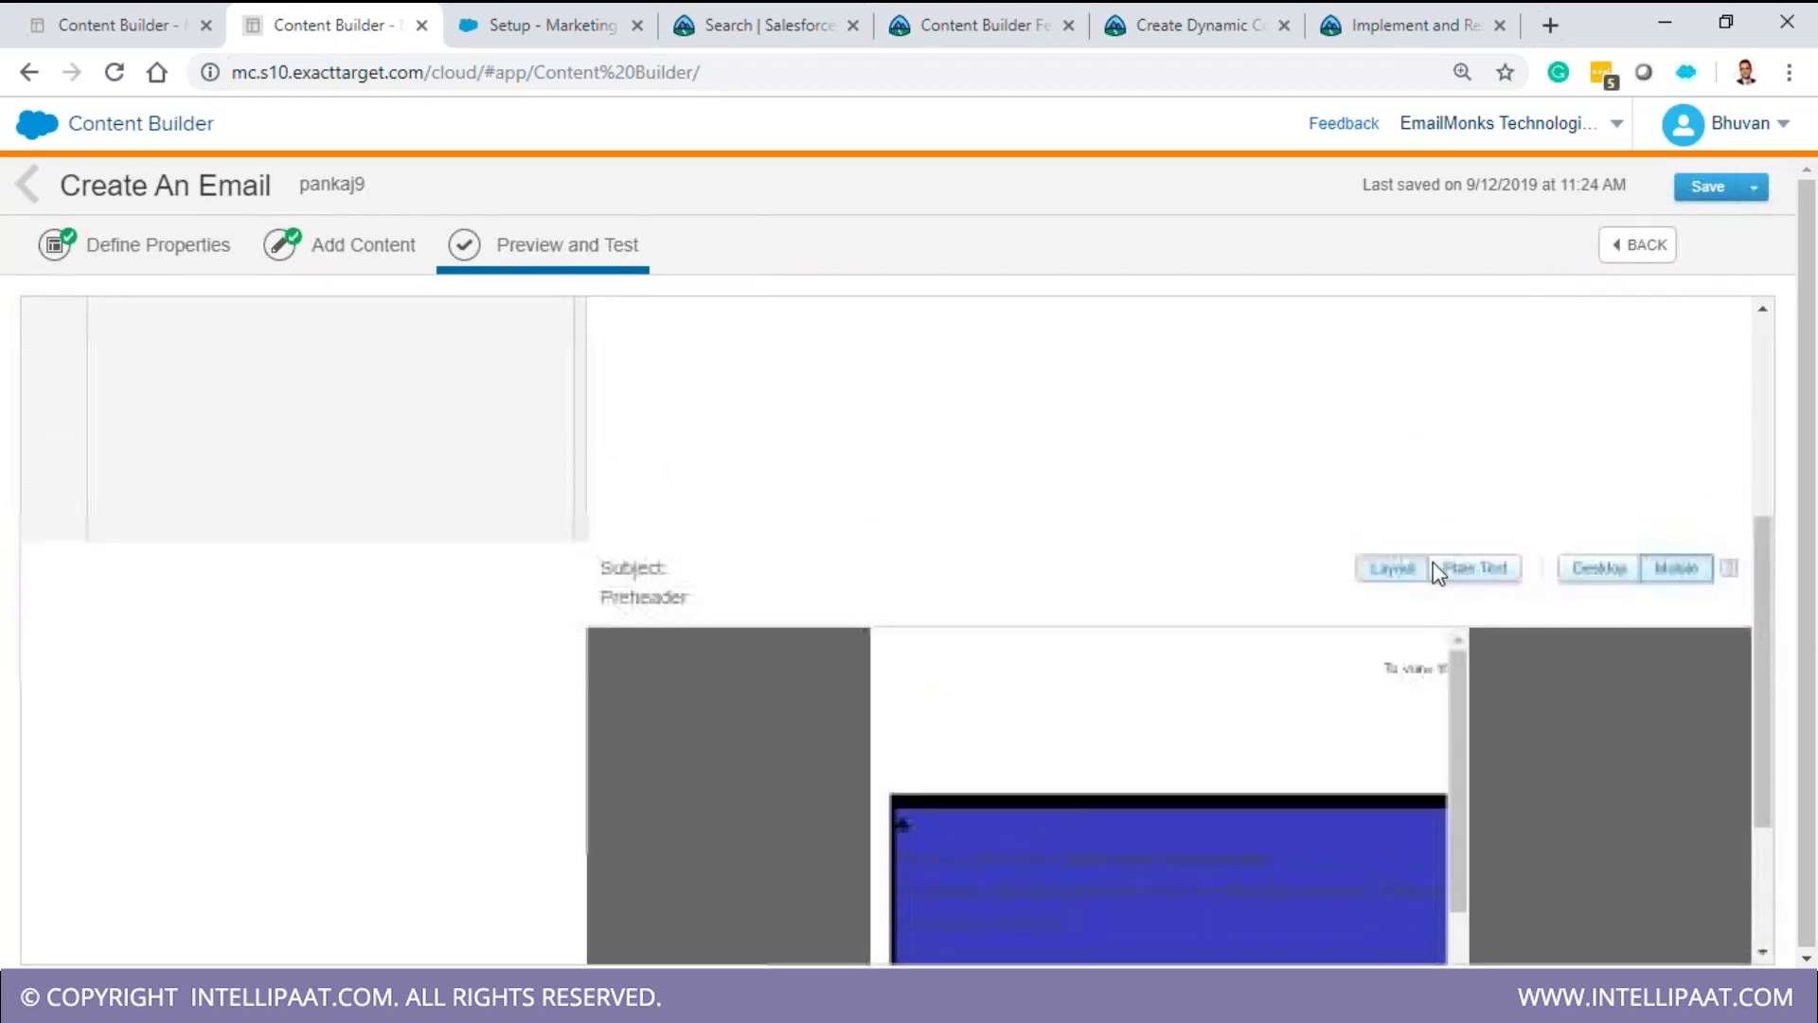
left_click(1610, 330)
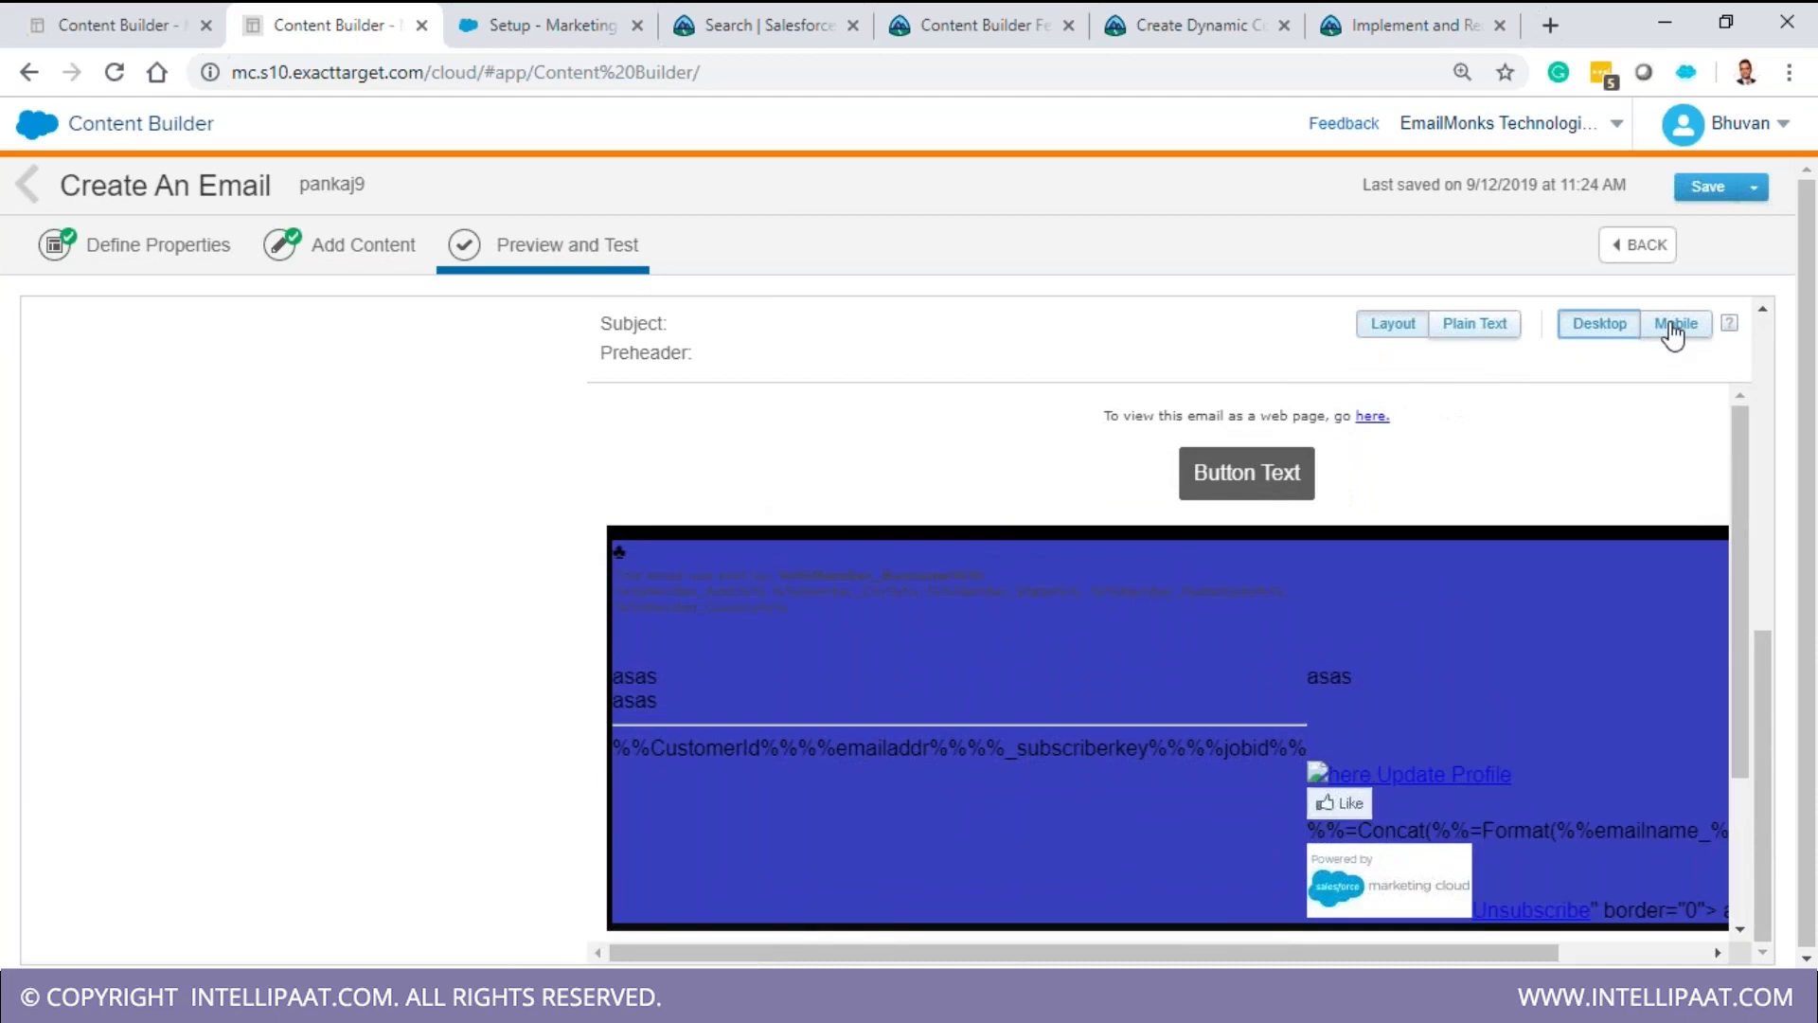
left_click(1601, 347)
left_click(1684, 336)
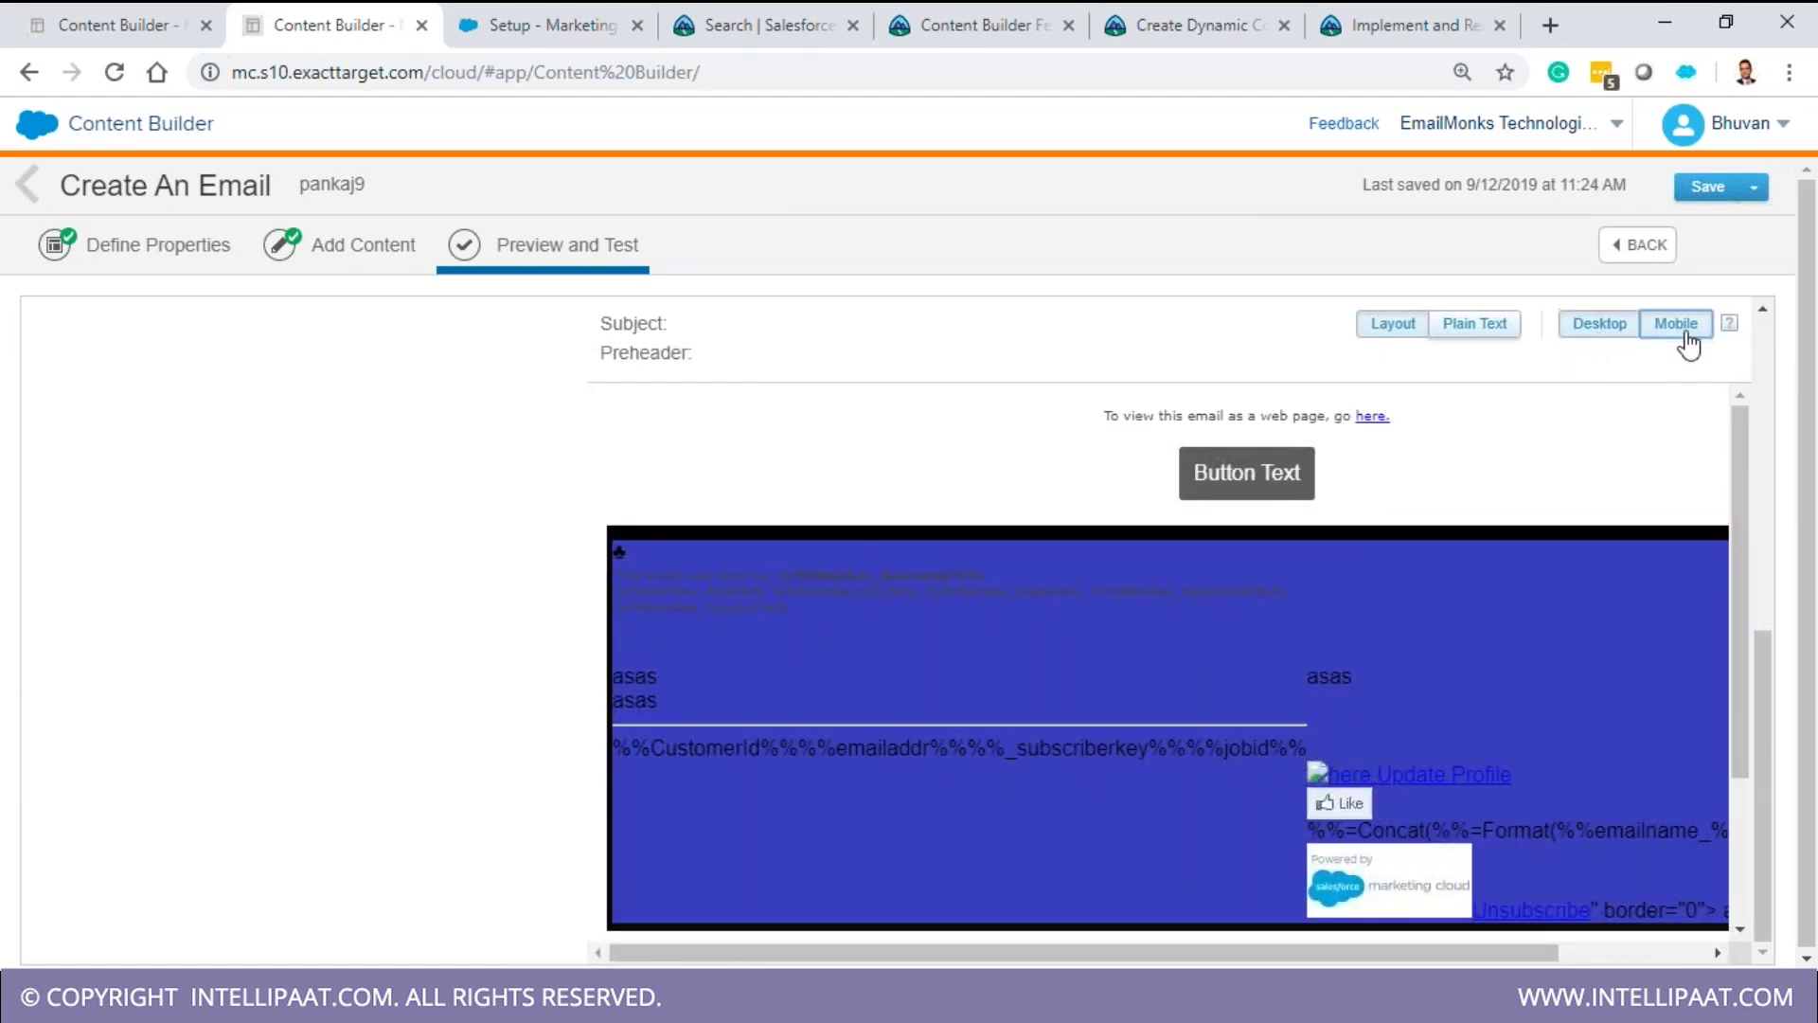
left_click(1636, 246)
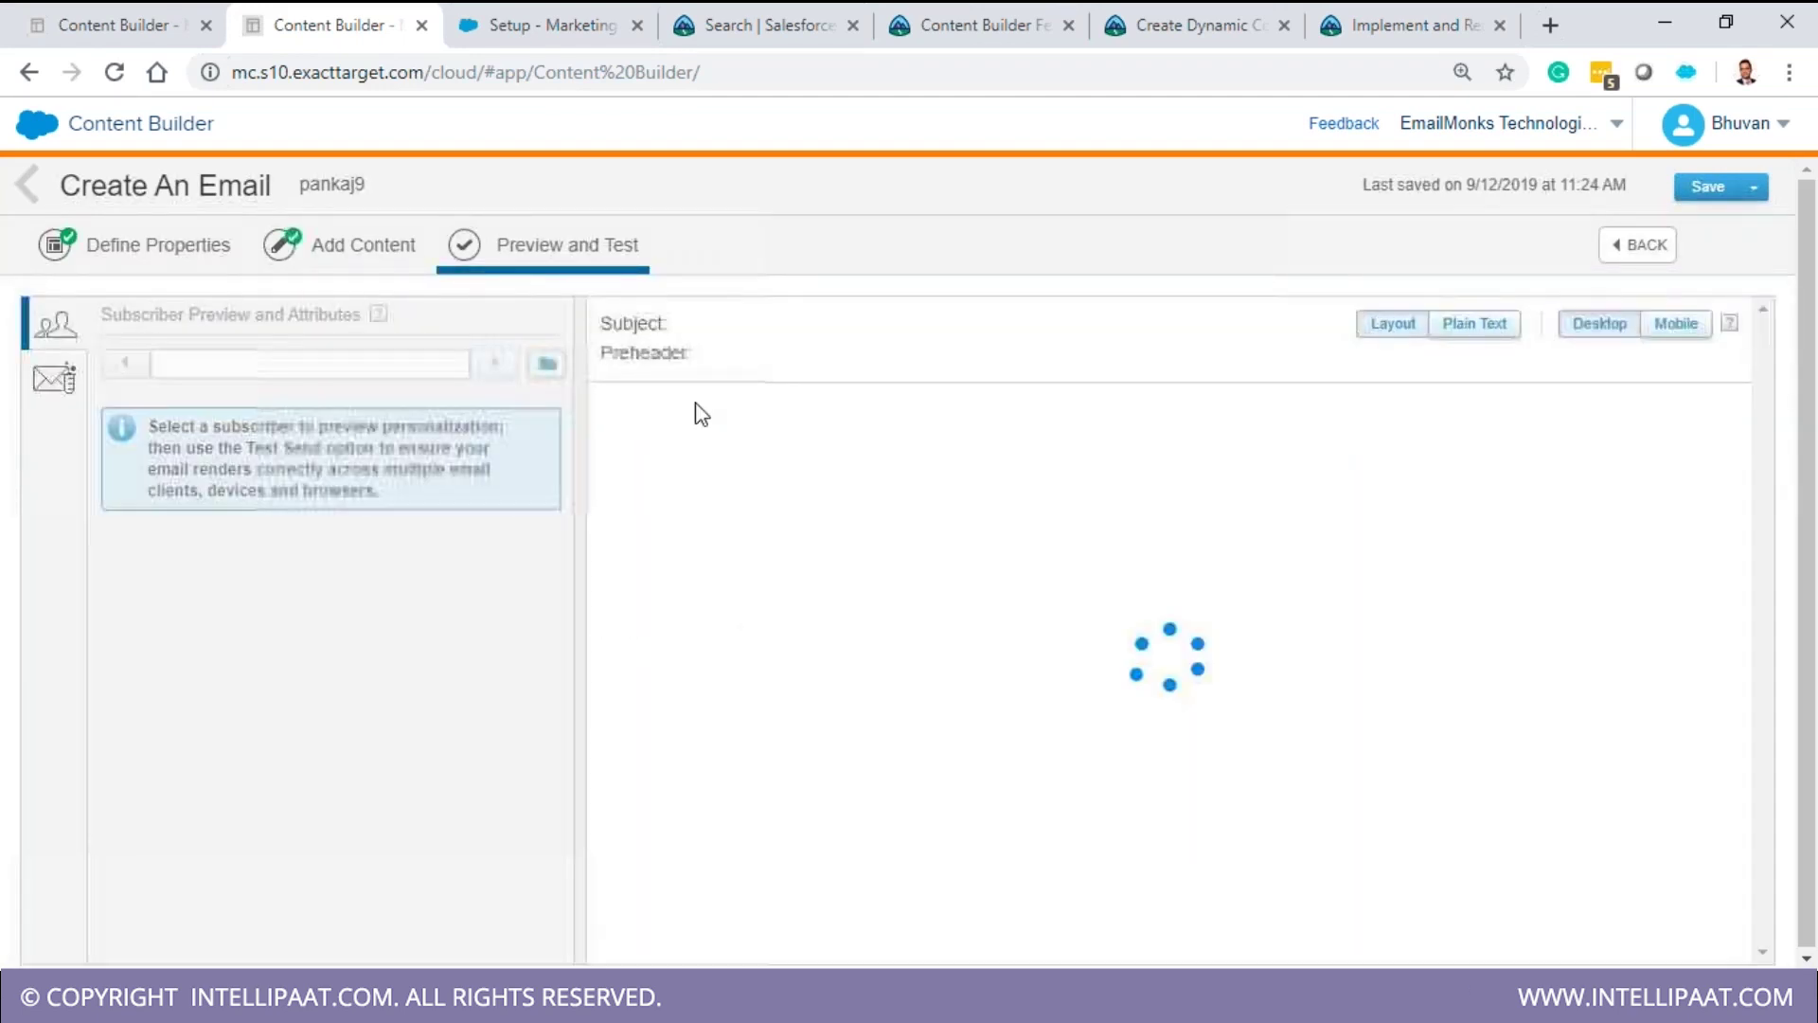
- Examine the data extension folders available for subscriber preview and leave the recipient selection
left_click(547, 364)
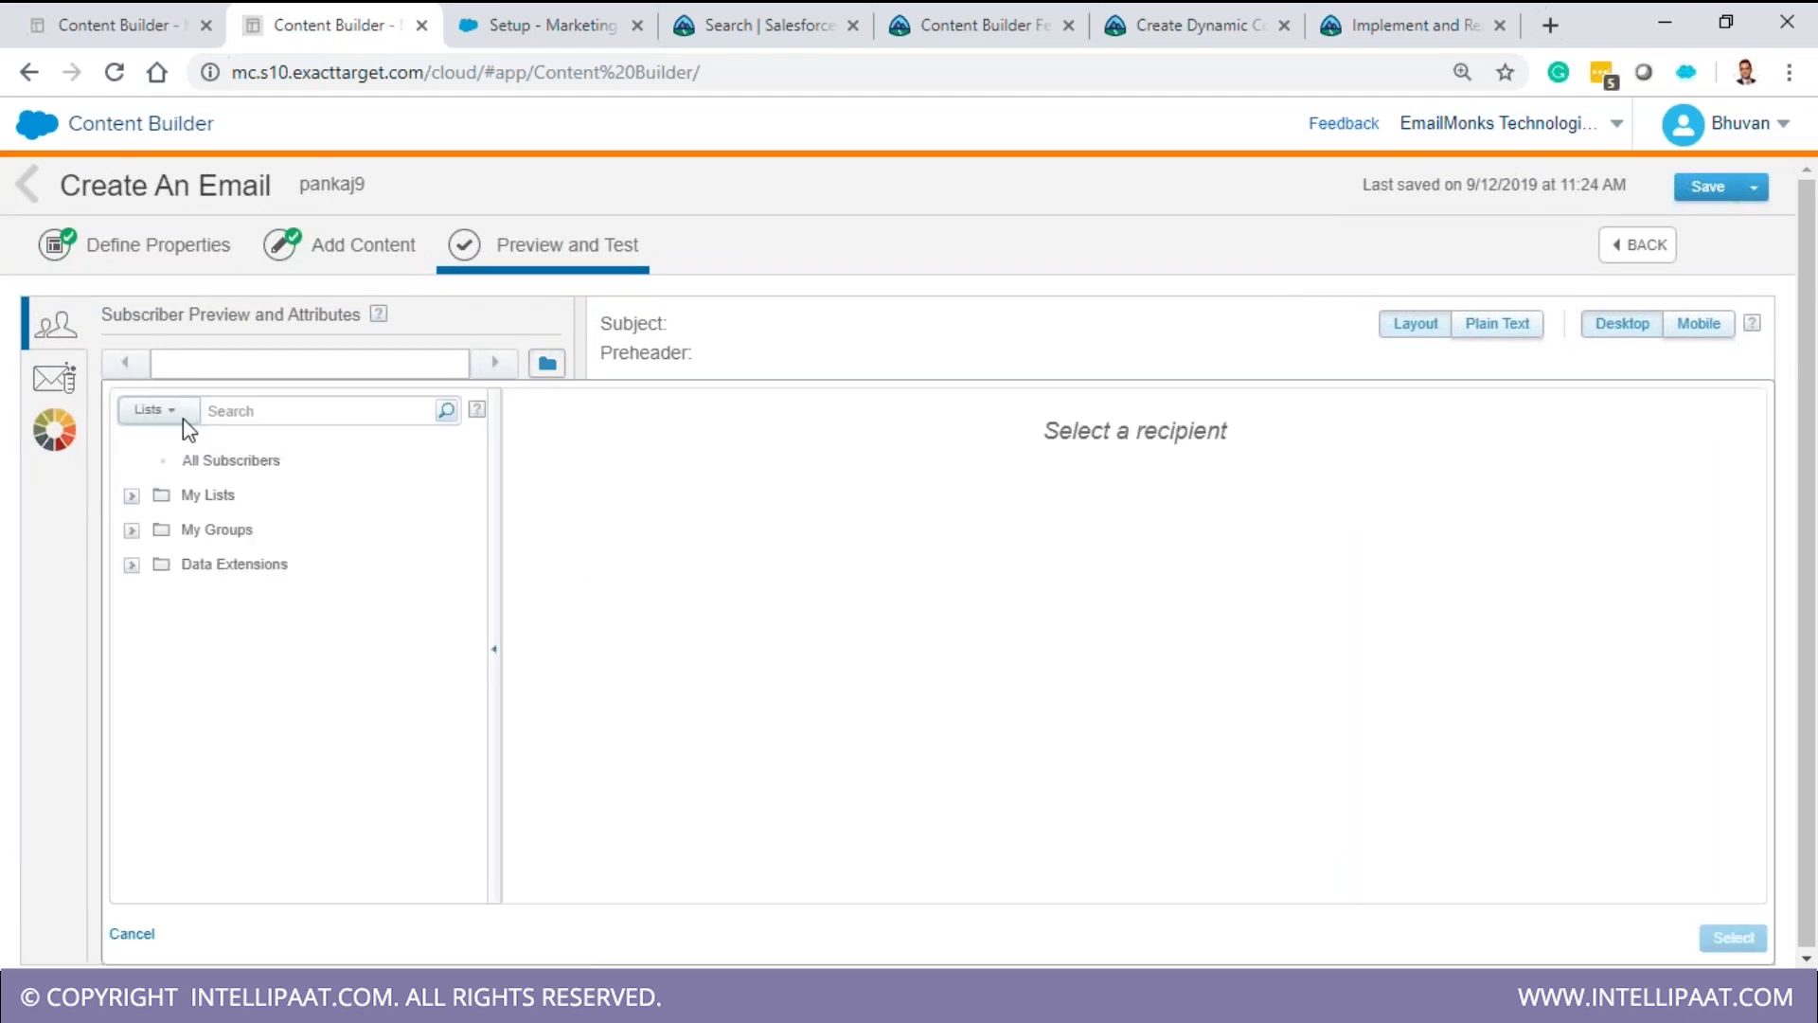
left_click(131, 566)
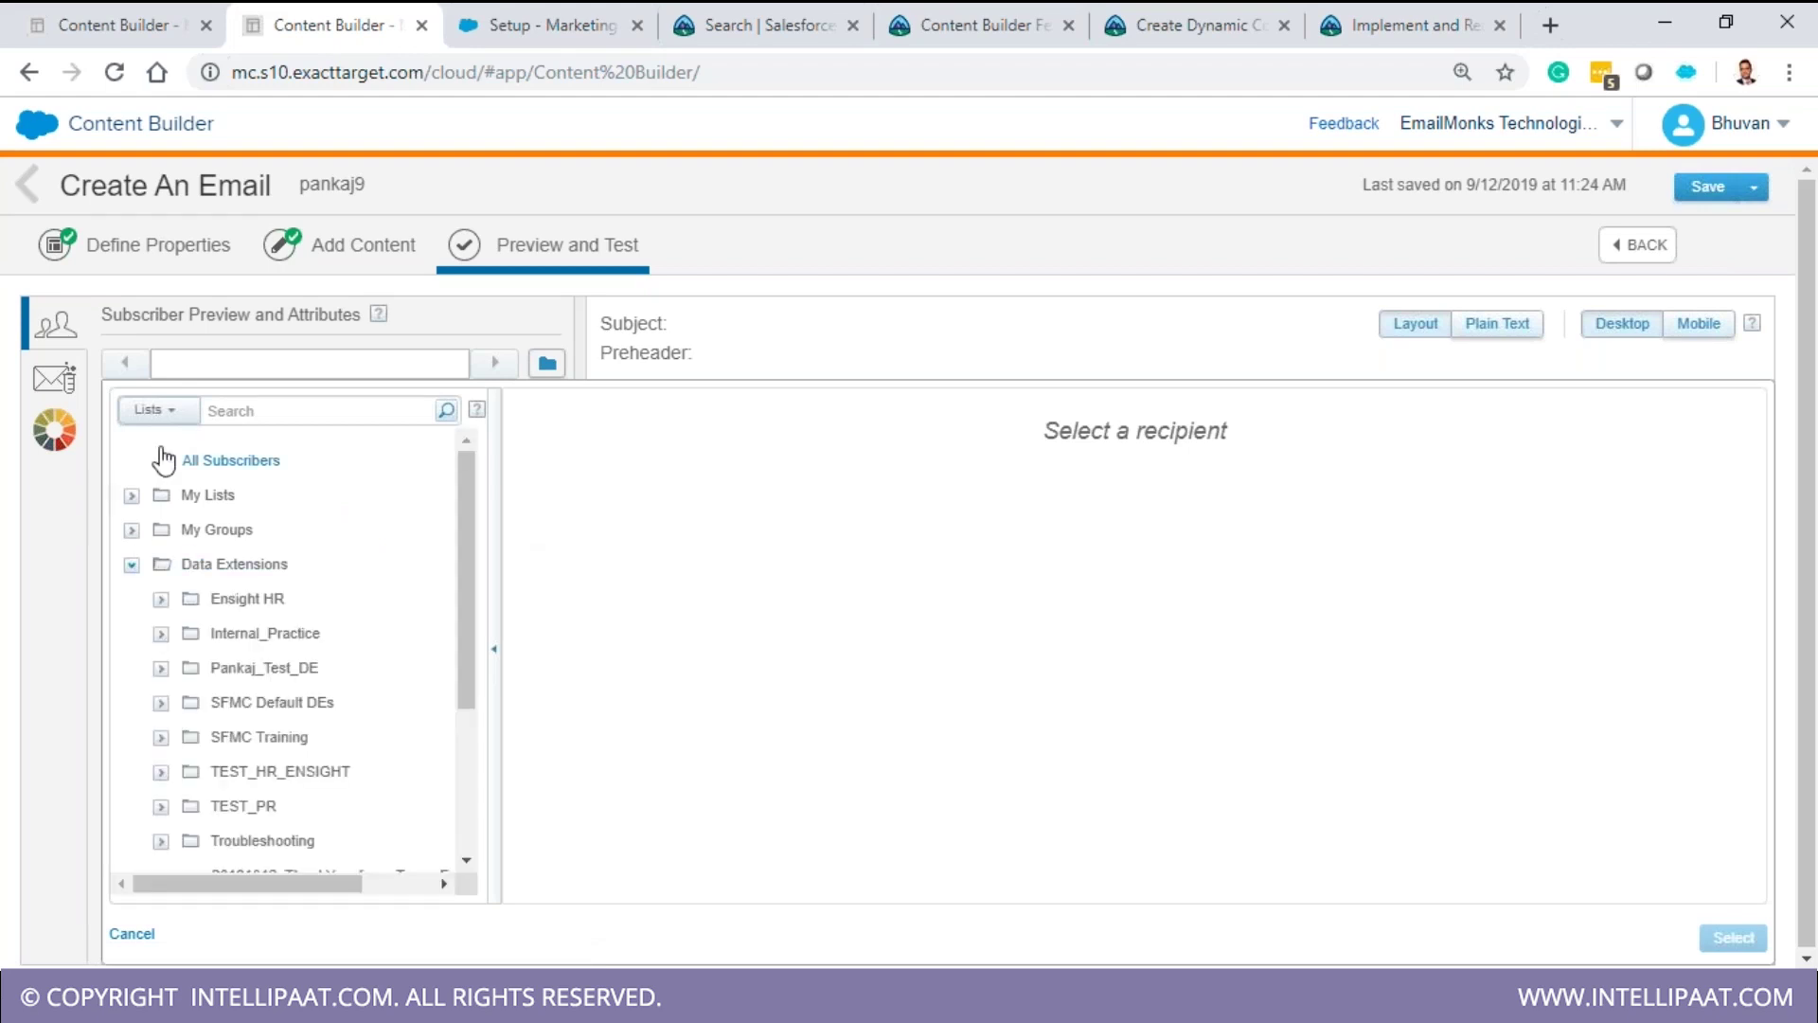
left_click(1644, 248)
- Review the Test Send recipients, sender and delivery profile settings, and the personalization strings and footer links in the email preview
left_click(57, 383)
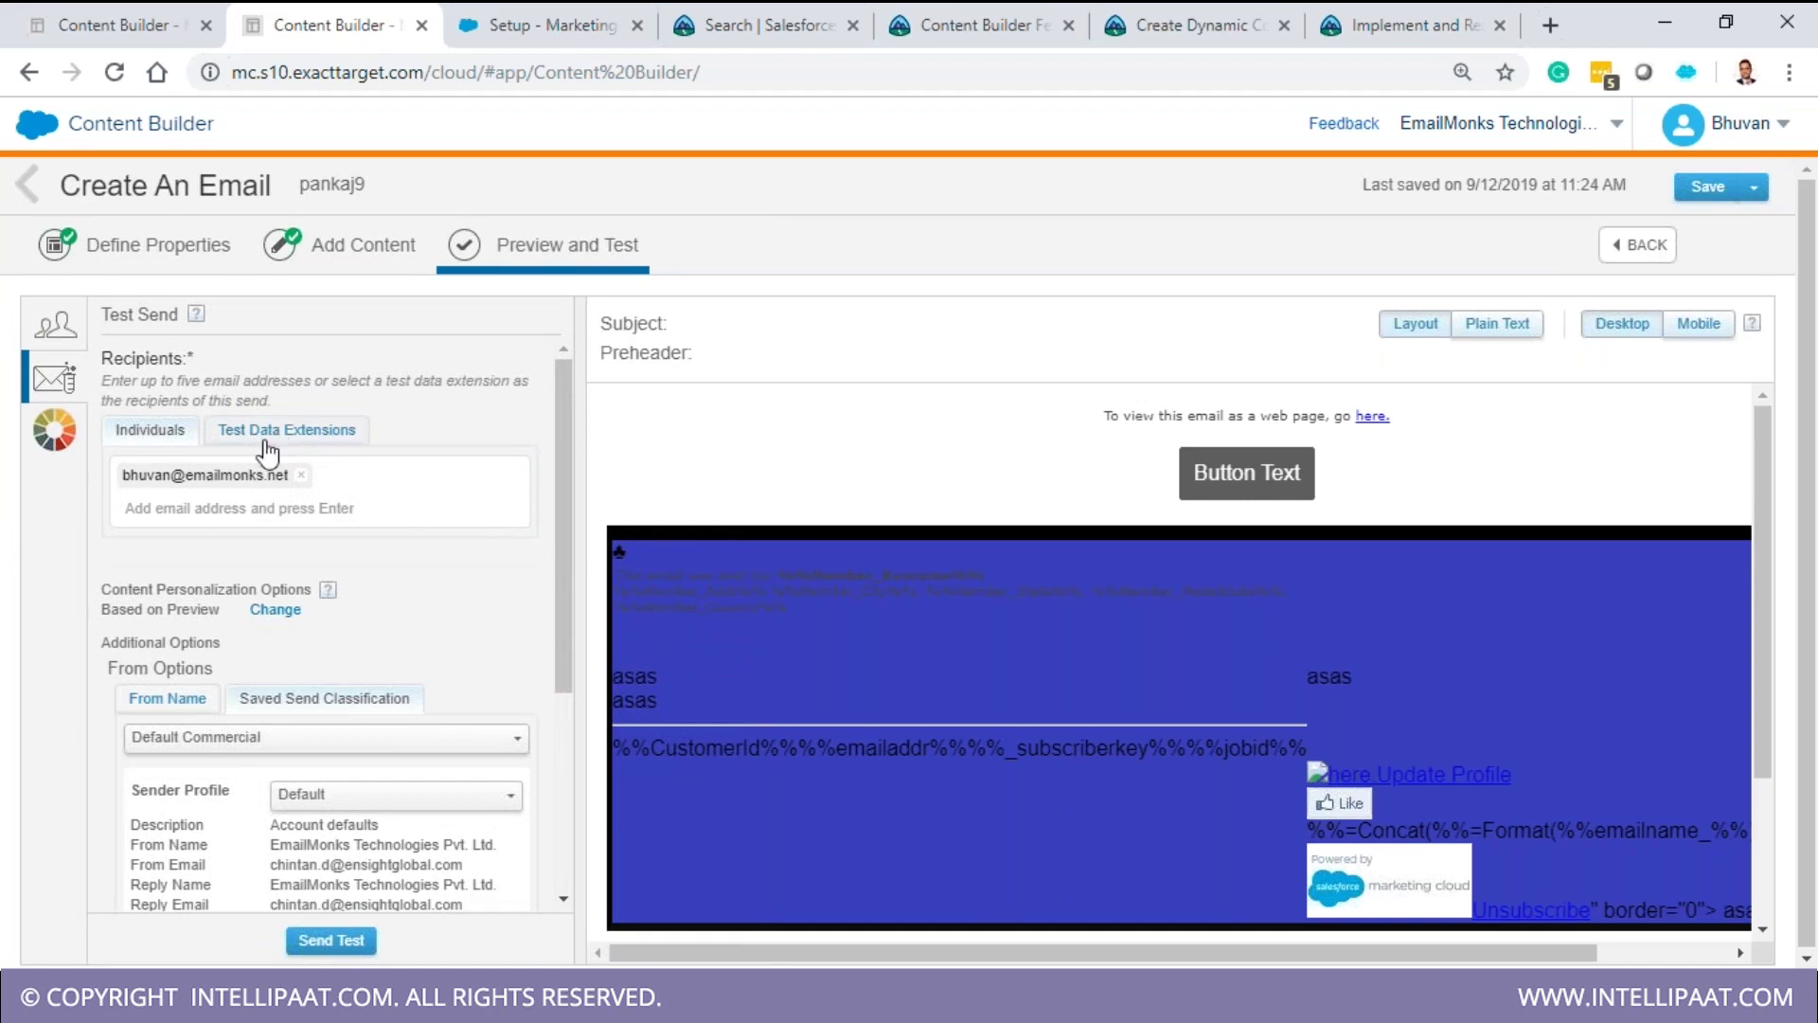
scroll(359, 464, "down", 4)
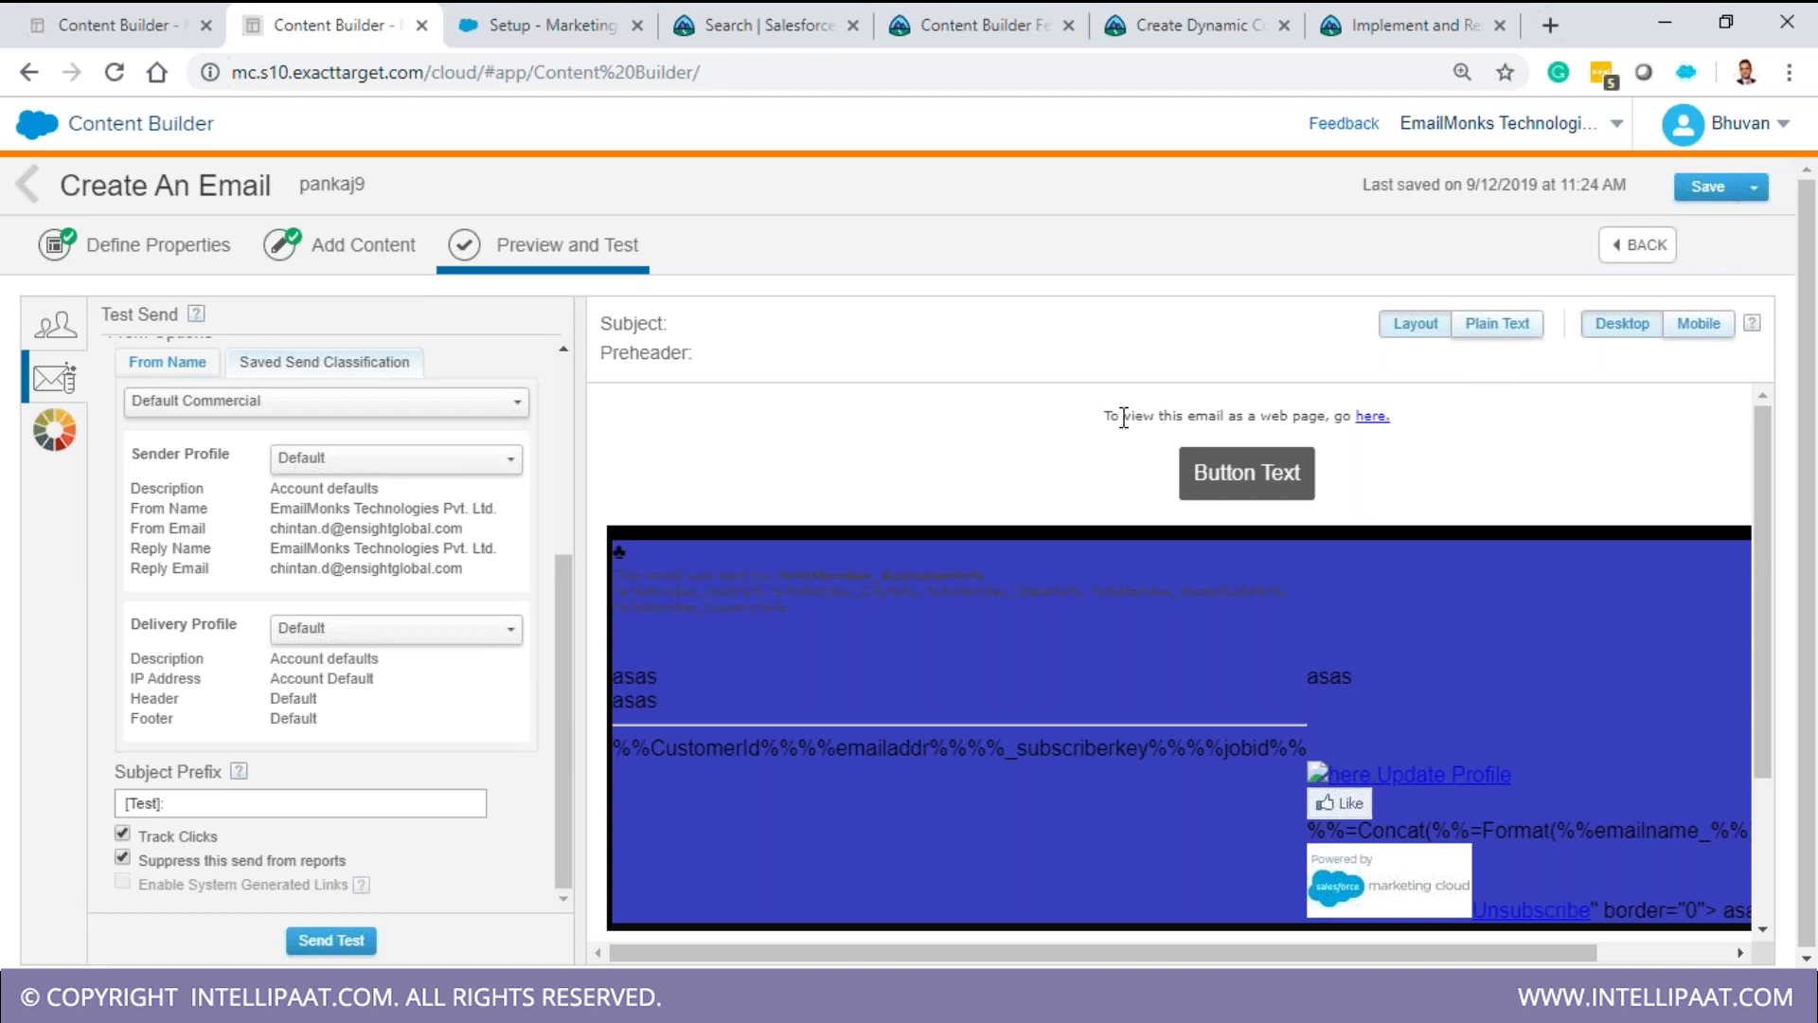
left_click_drag(651, 748, 1631, 888)
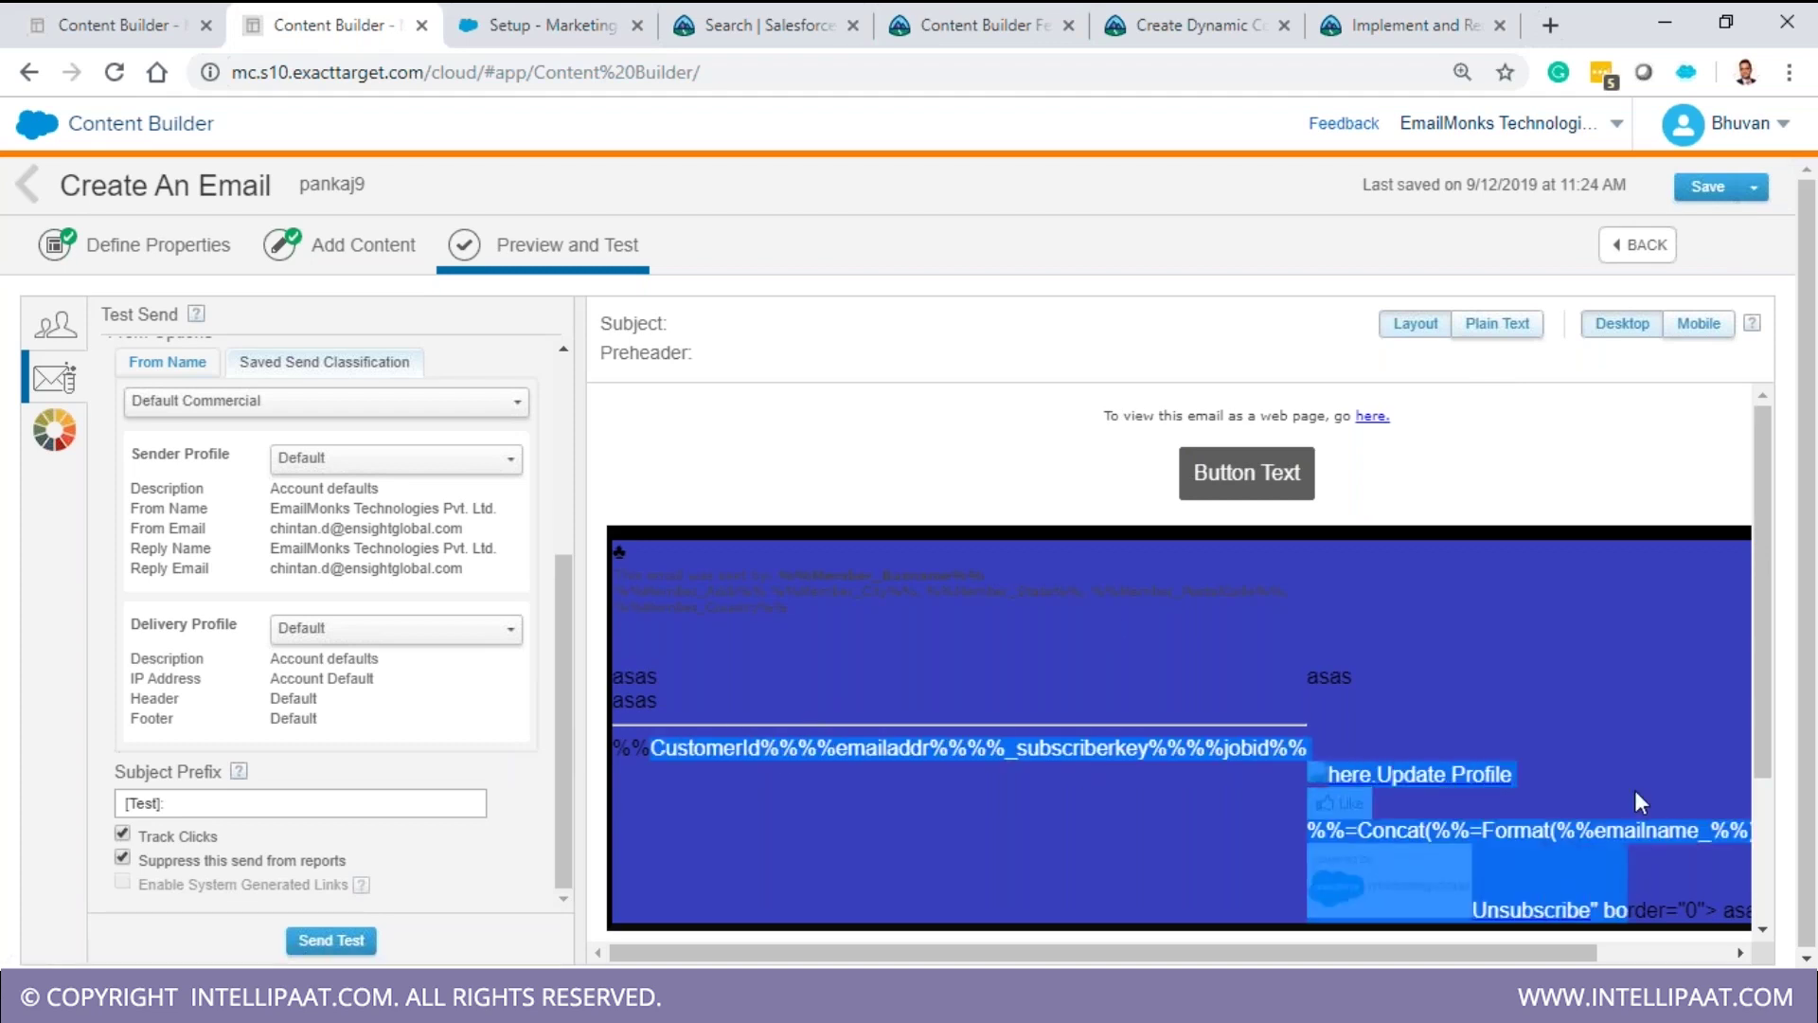
scroll(1642, 800, "down", 3)
left_click_drag(855, 763, 1421, 909)
left_click(839, 667)
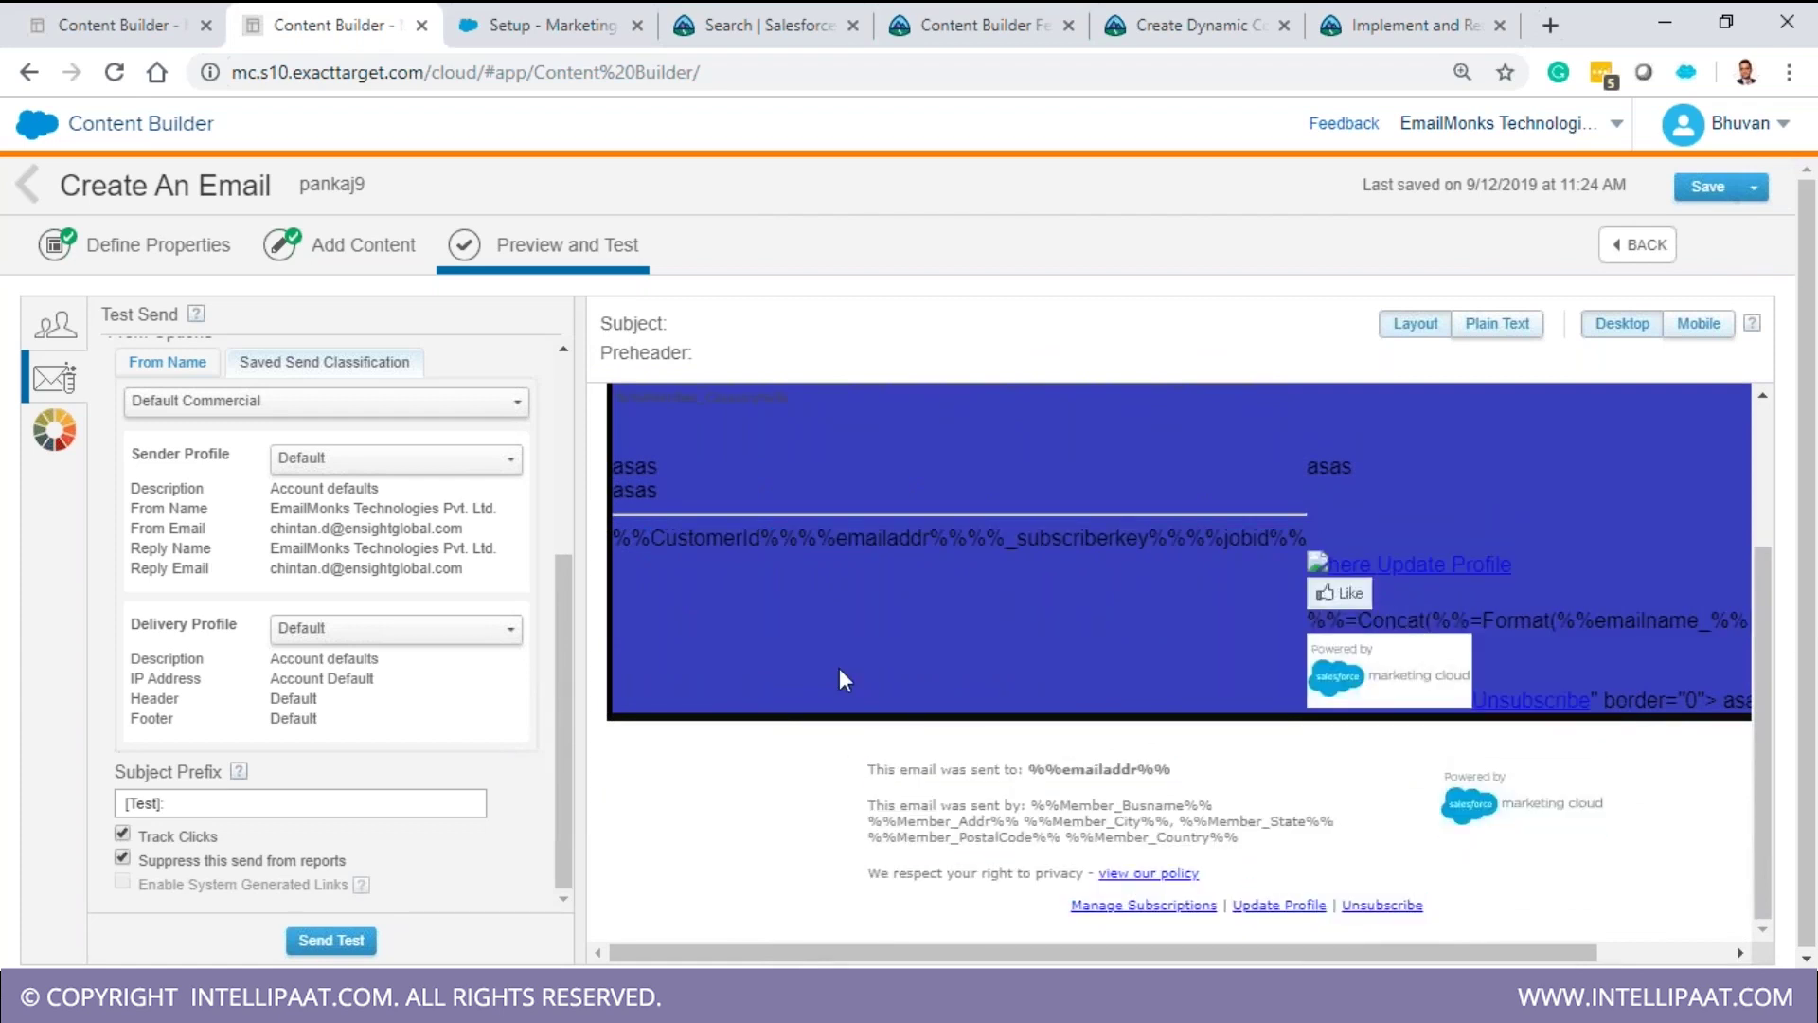